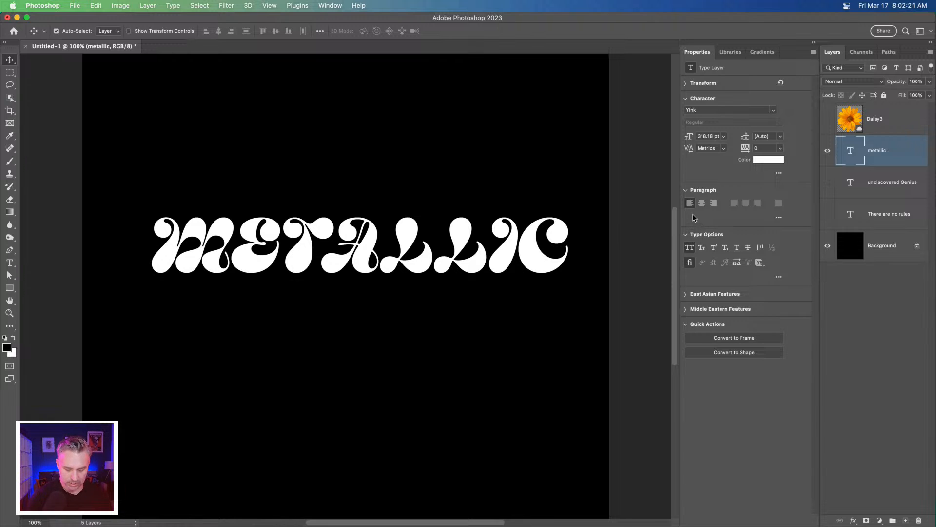
Duplicate the metallic text layer, keeping only the copy visible, and set the copy's font to Bropella
key("super+j")
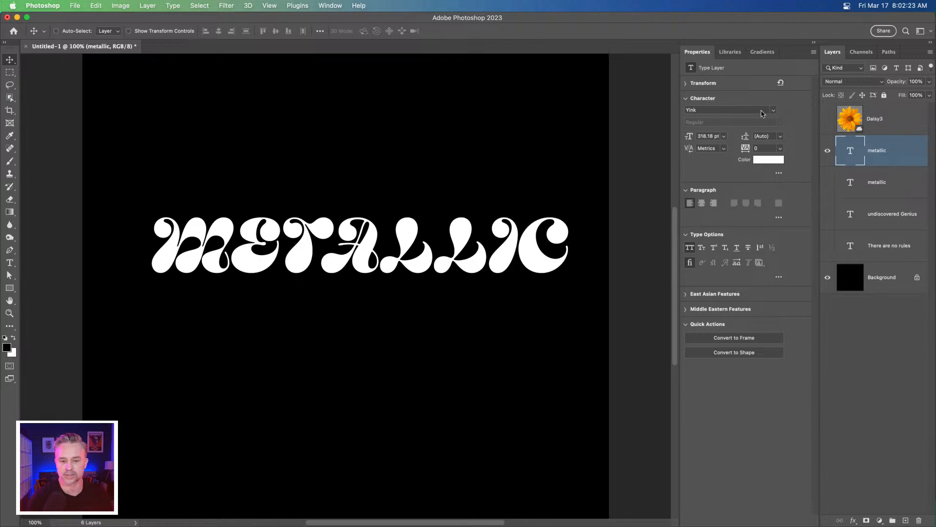
left_click(774, 112)
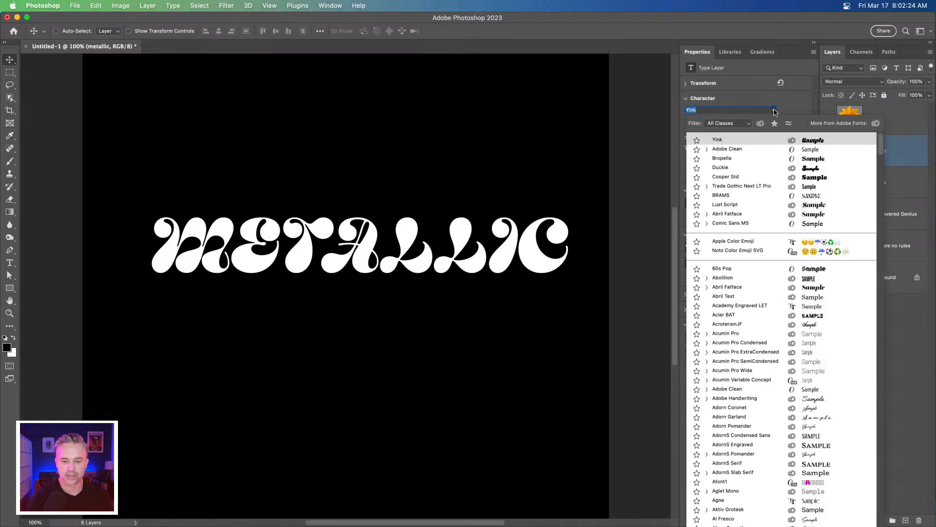
left_click(758, 159)
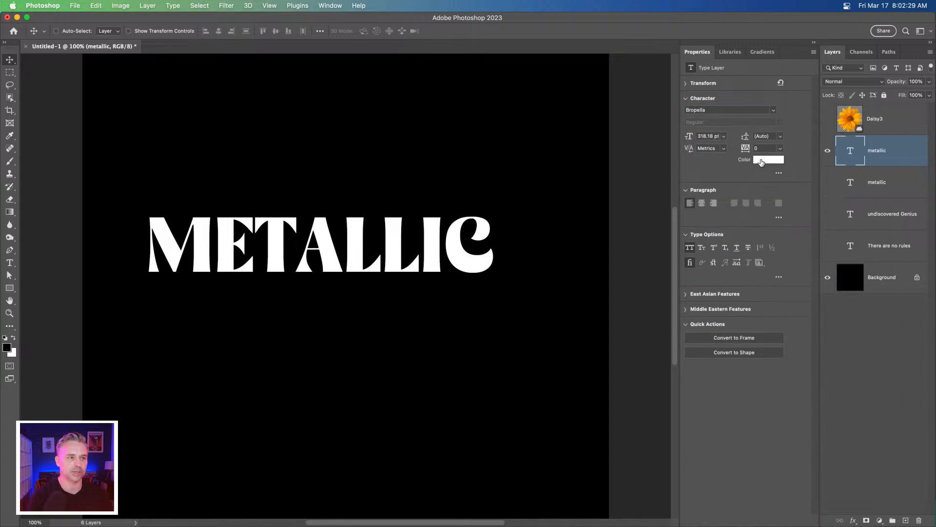
Show the Daisy3 layer and move the flower below the middle of the word METALLIC
left_click(879, 286)
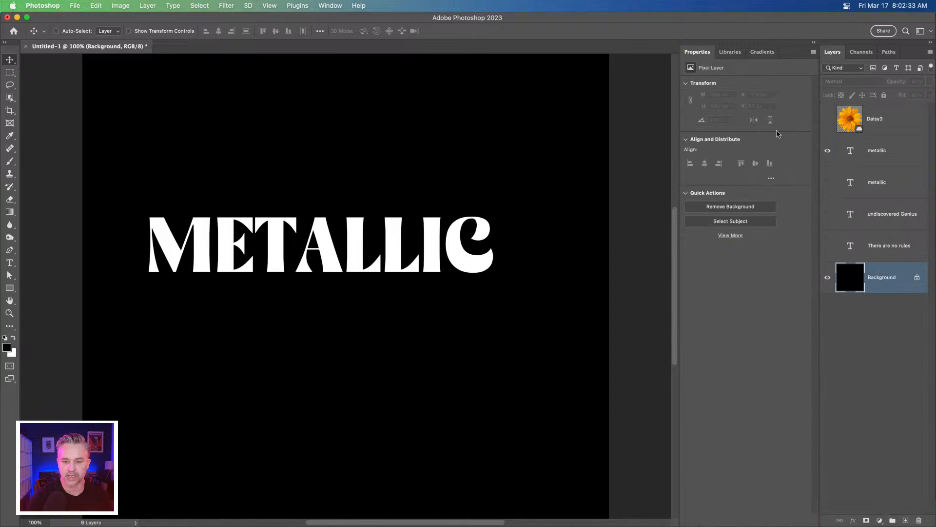
left_click(866, 154)
left_click(828, 120)
left_click(881, 126)
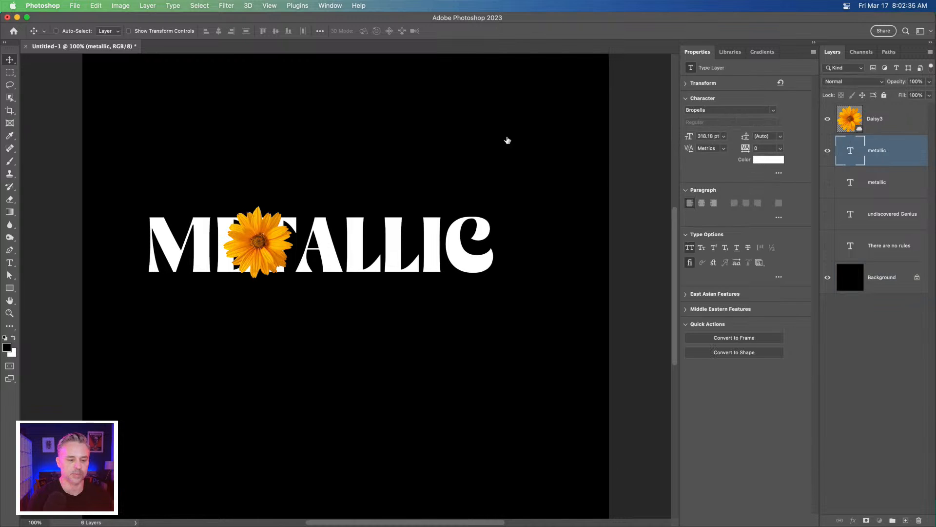
left_click_drag(229, 151, 331, 252)
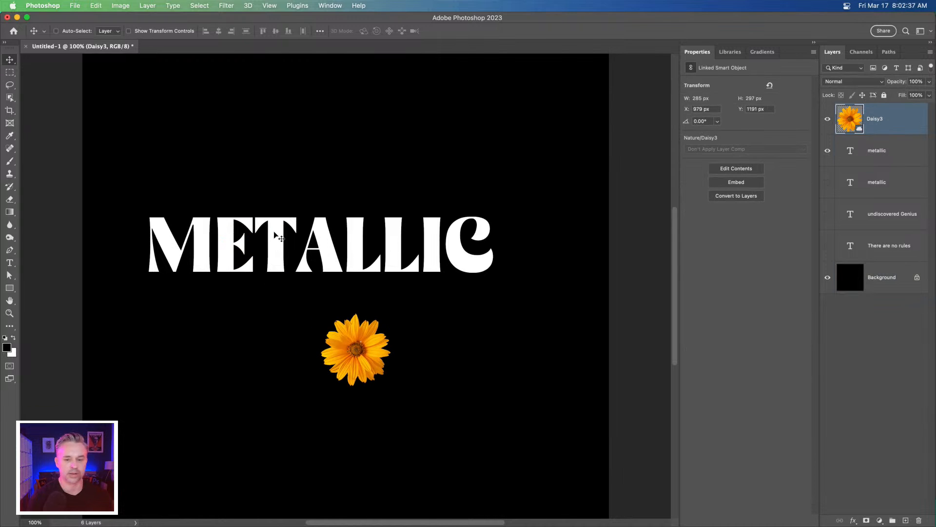
Show the Nature library and use the Free Stock Search 2 plugin to search photos for "beautiful woman"
left_click(725, 52)
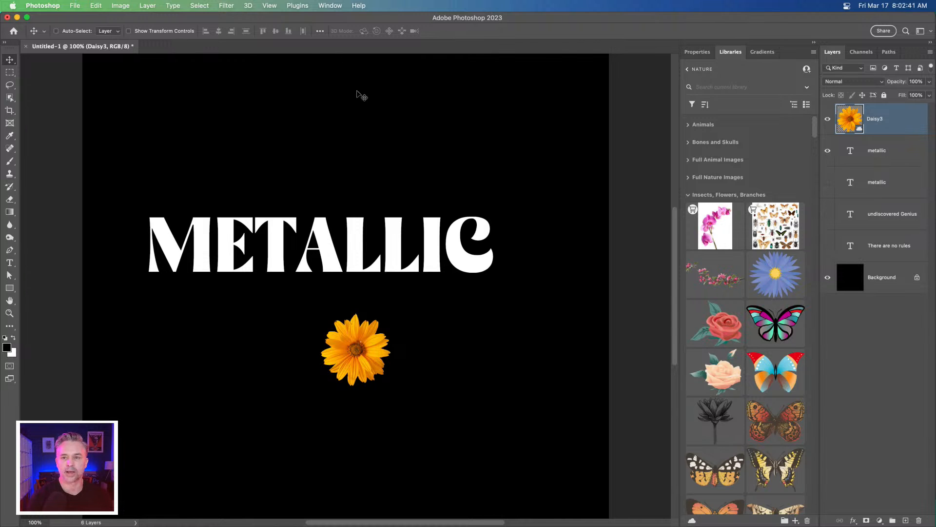
left_click(320, 5)
mouse_move(283, 5)
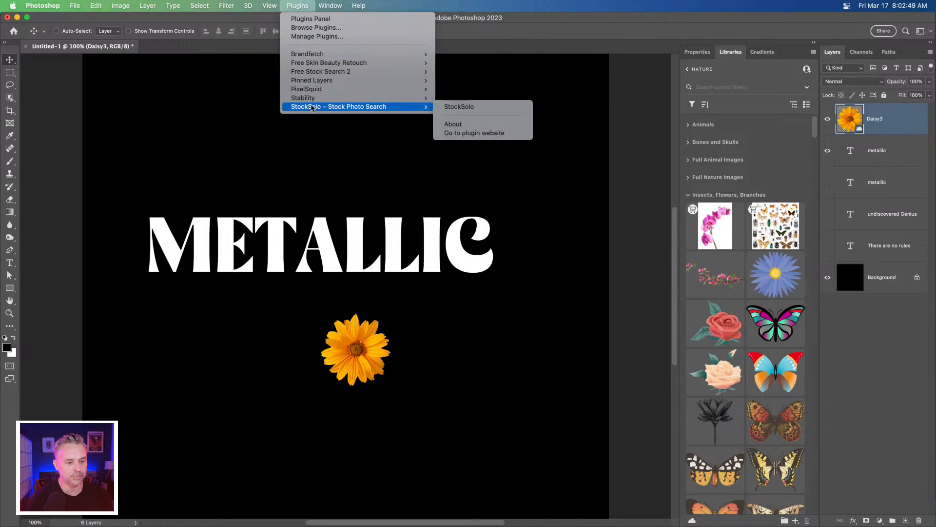
mouse_move(318, 74)
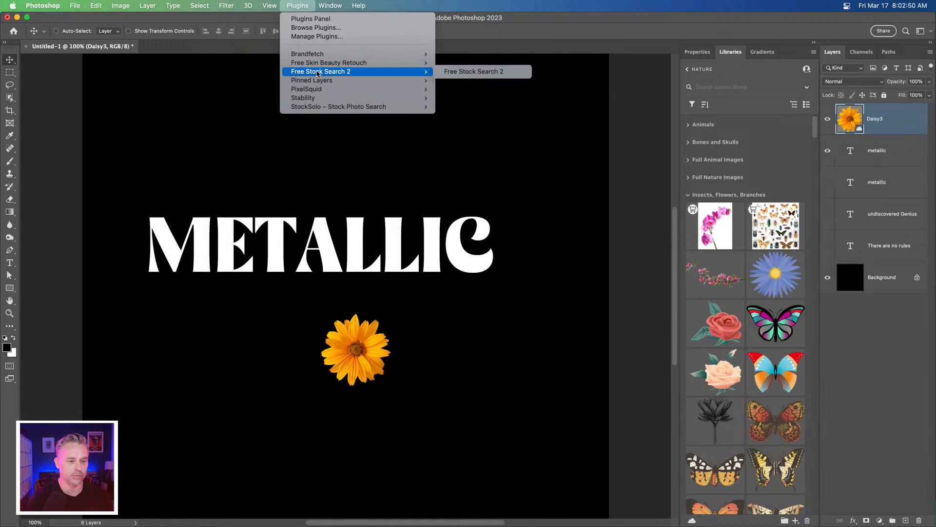
left_click(475, 73)
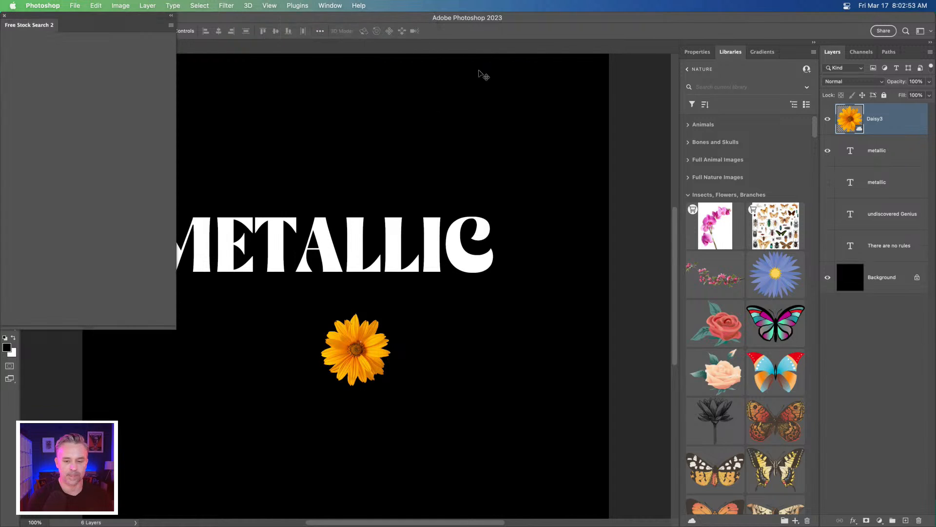
left_click_drag(78, 25, 561, 126)
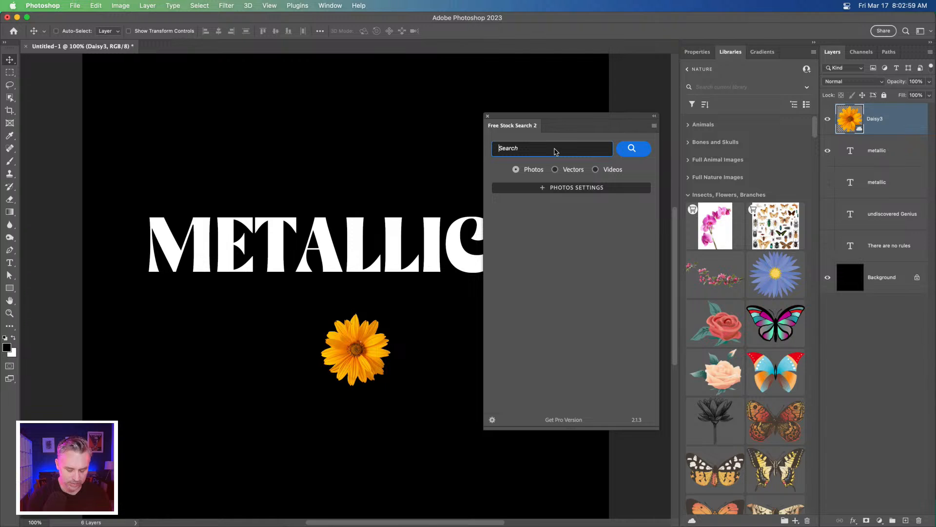
type("beautiful woman")
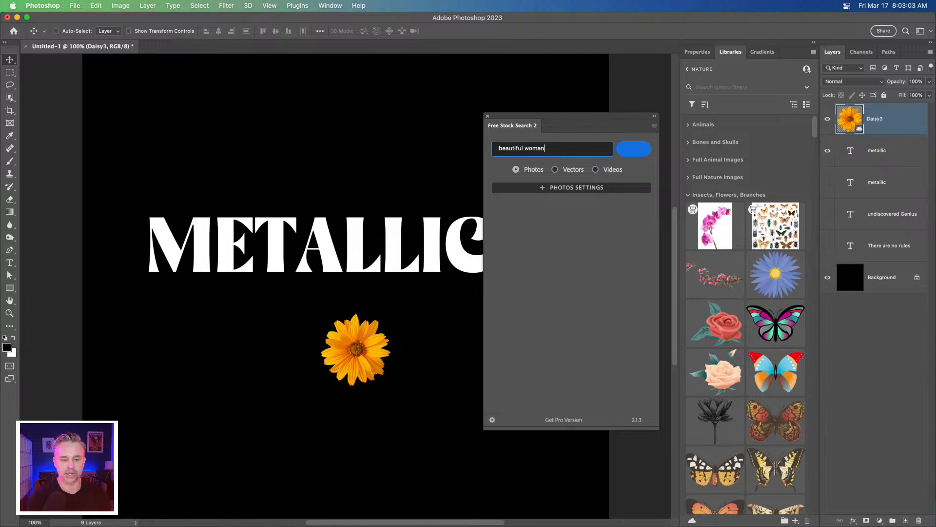
left_click(288, 5)
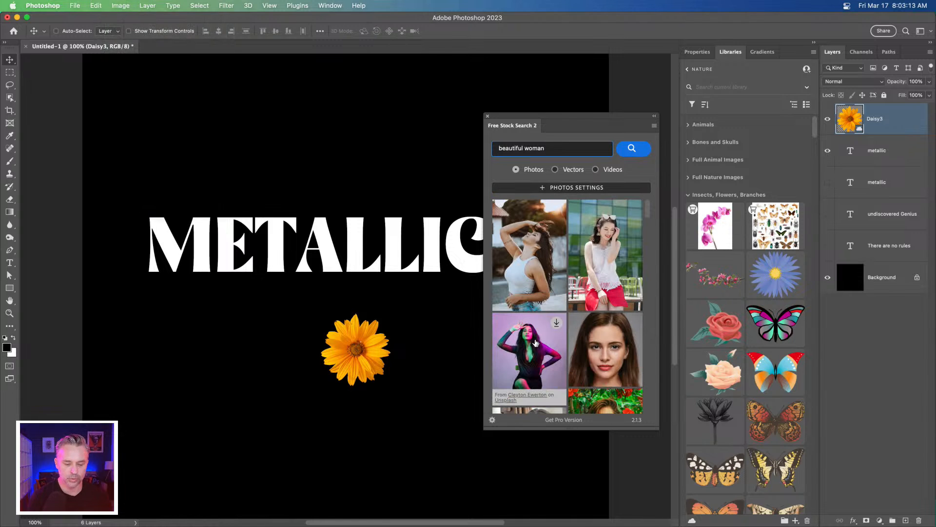
Try to download the photo of the woman on a purple background at 3648 x 4560 px
scroll(536, 343, "down", 5)
left_click(554, 216)
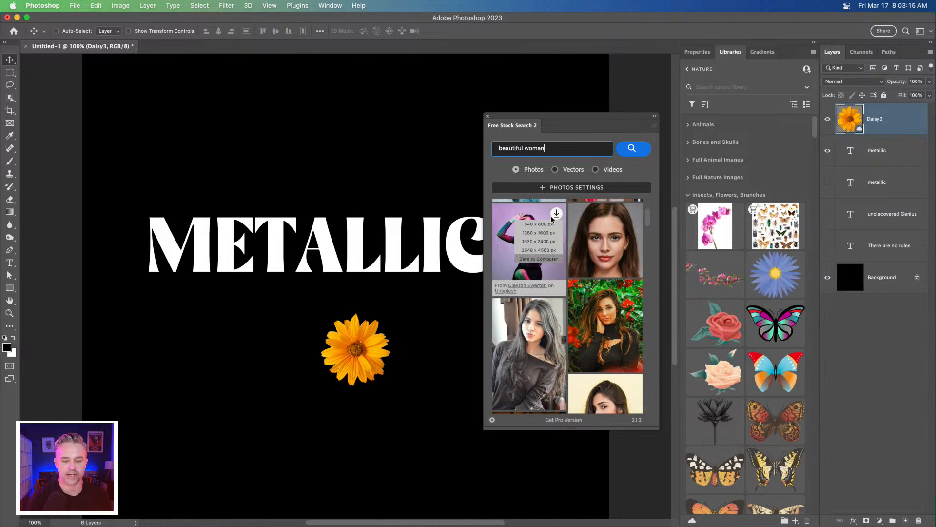
left_click(539, 251)
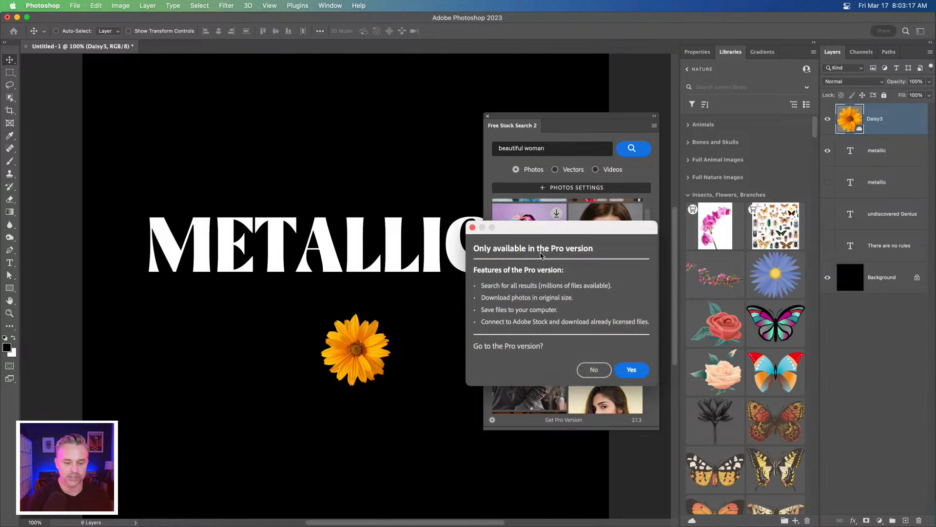
left_click(472, 227)
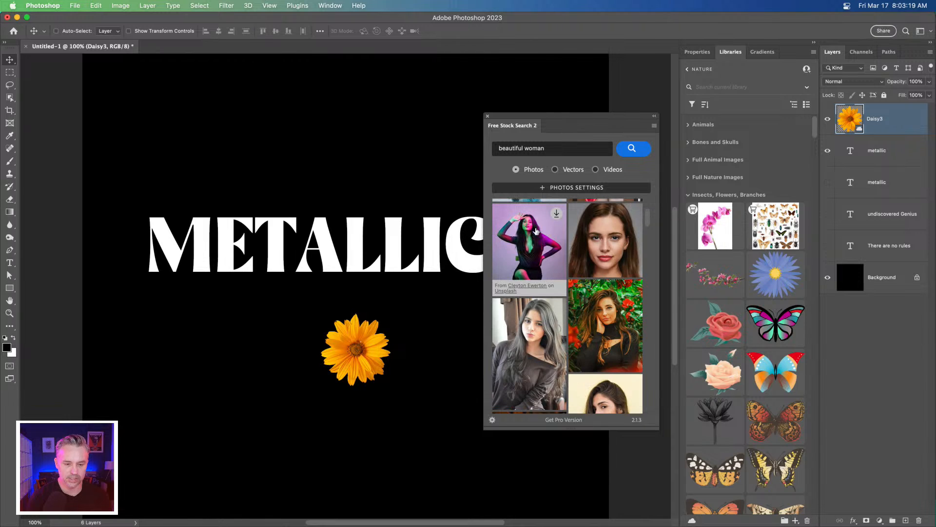
Download the purple-background woman photo at 1920 x 2400 px and the brown-haired woman's close-up portrait at 1920 x 1920 px
left_click(556, 213)
left_click(548, 242)
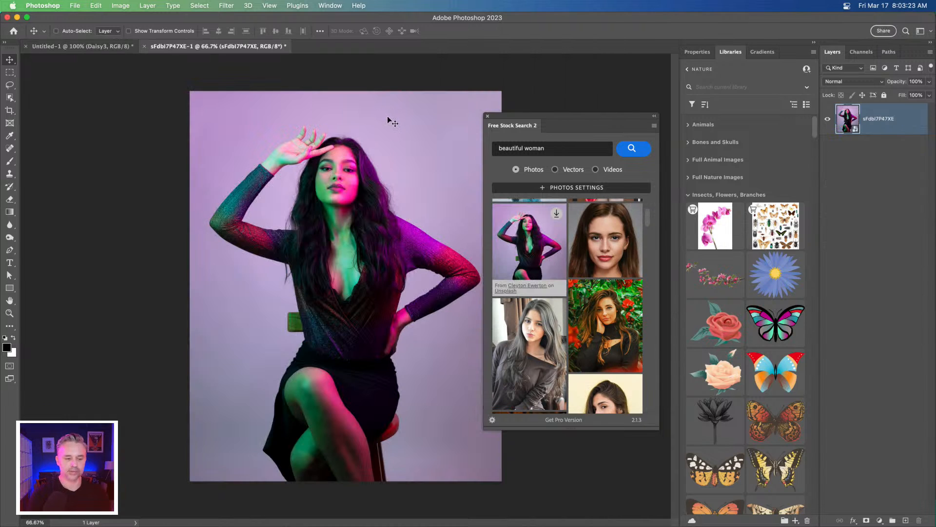
left_click(632, 214)
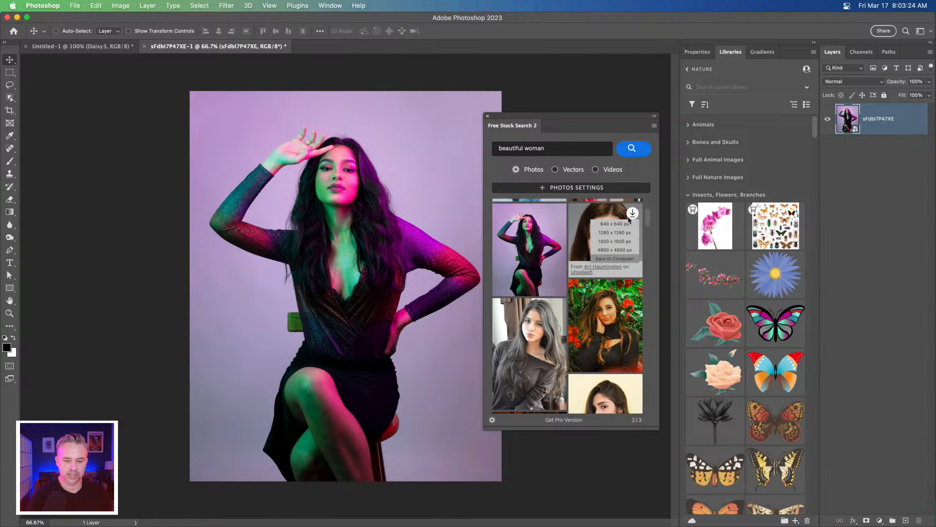
left_click(621, 241)
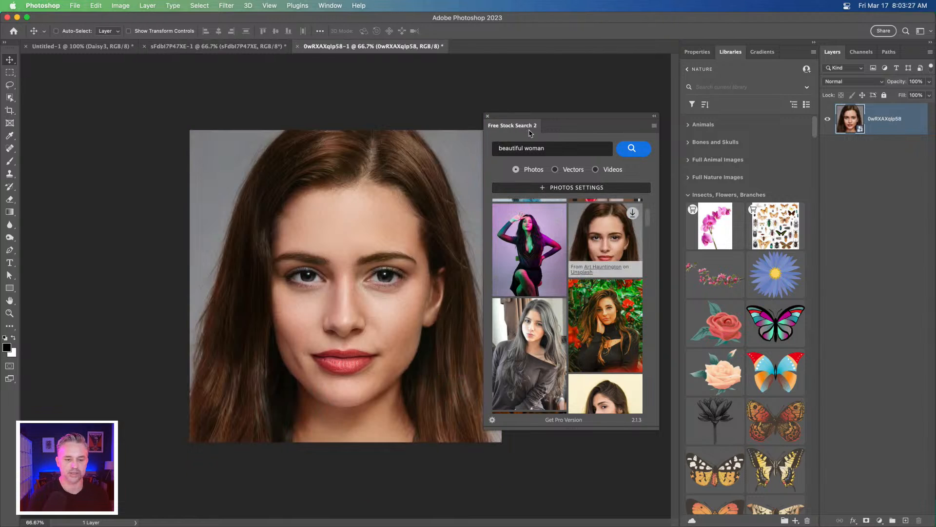
Open the close-up eye photo from the People group of the Misc library as its own document
left_click(685, 70)
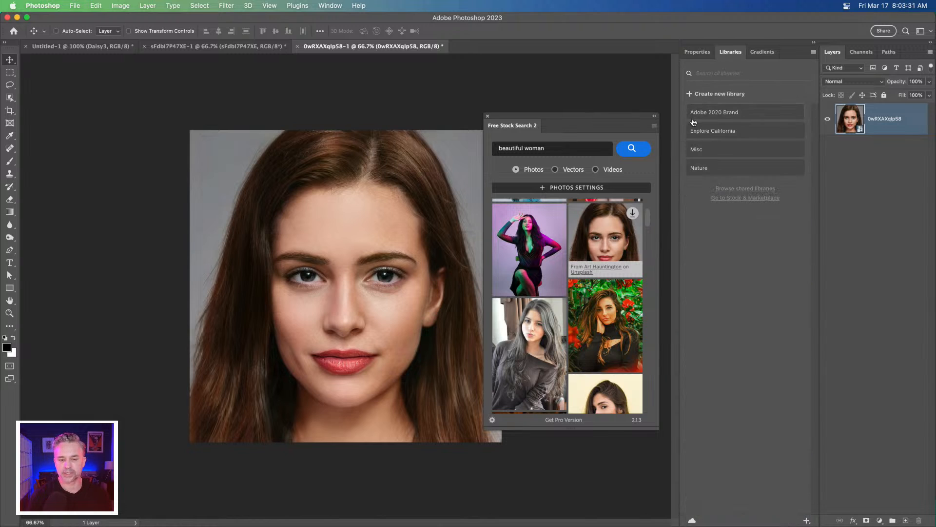
left_click(708, 152)
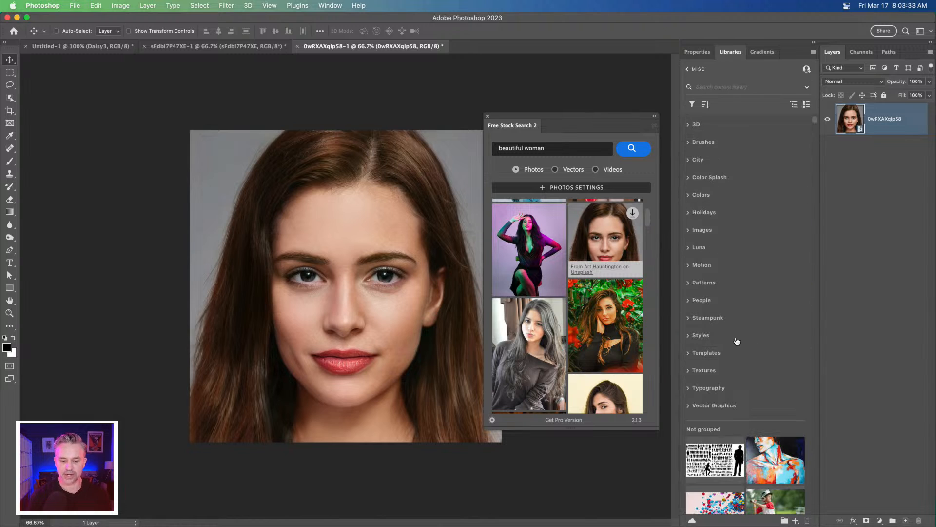
double_click(696, 301)
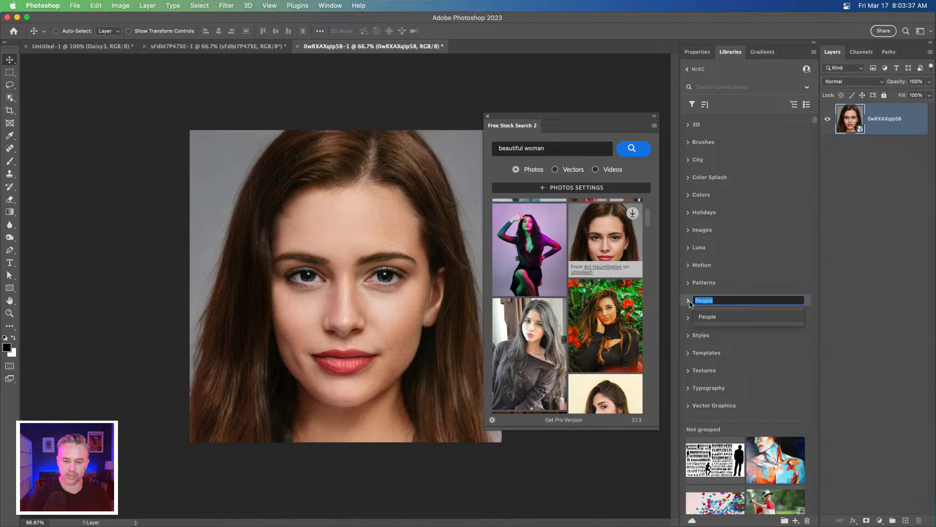
left_click(689, 301)
scroll(693, 306, "down", 10)
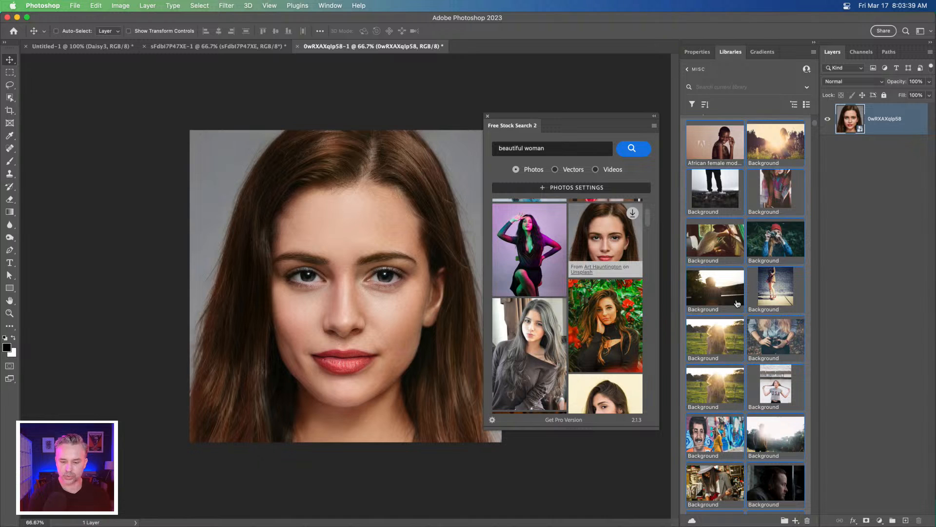
scroll(739, 297, "down", 7)
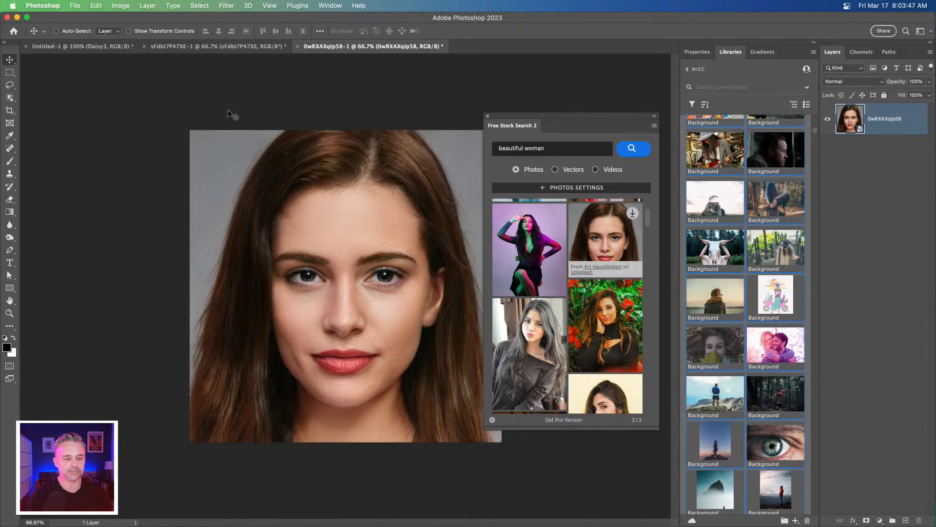
double_click(779, 452)
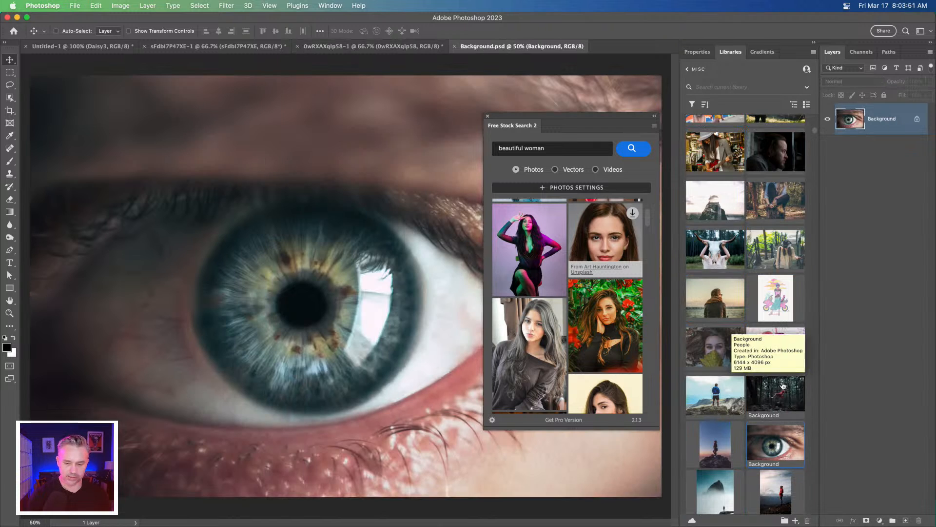
Examine the placing and editing options for the library photo of a lone figure against a dusk sky
left_click(713, 444)
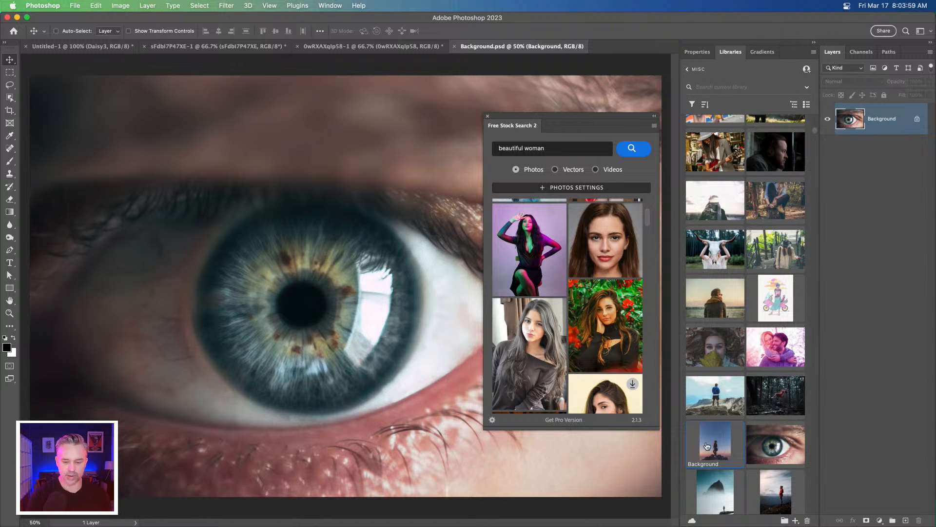
scroll(712, 446, "down", 4)
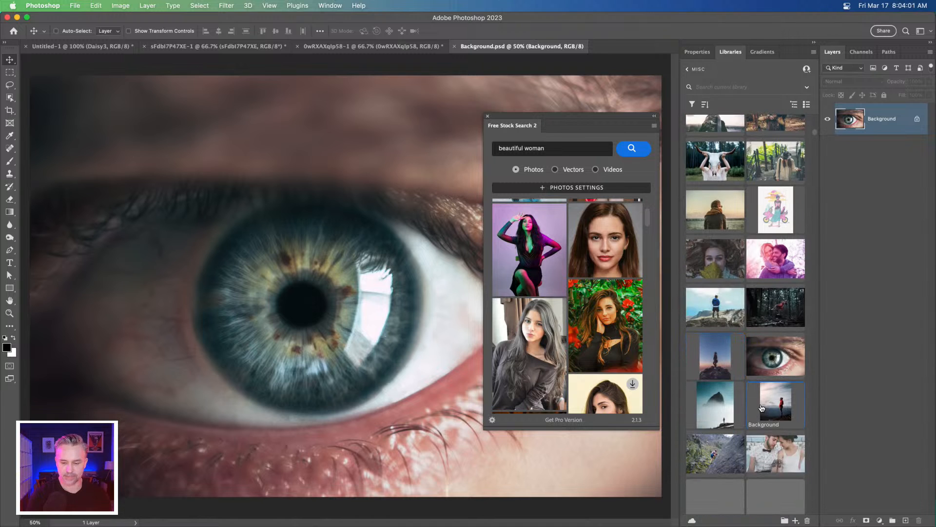
right_click(723, 347)
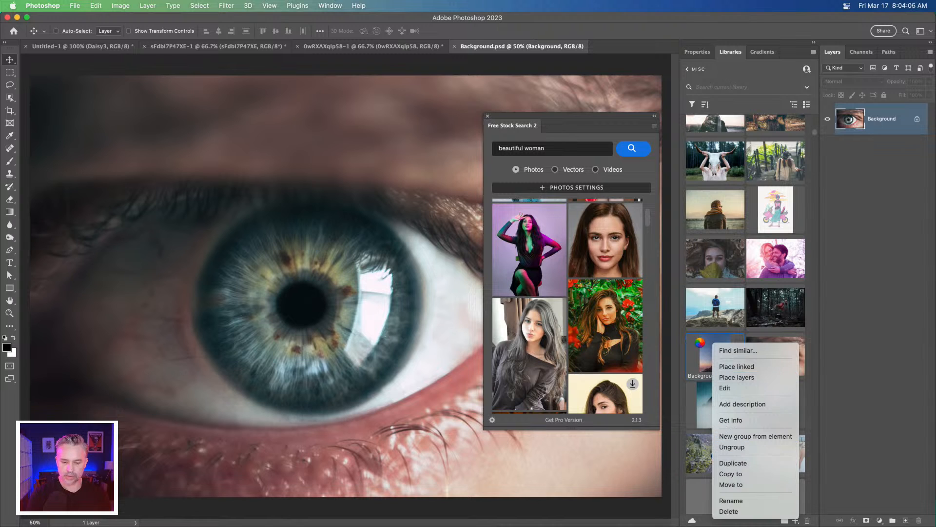
left_click(212, 145)
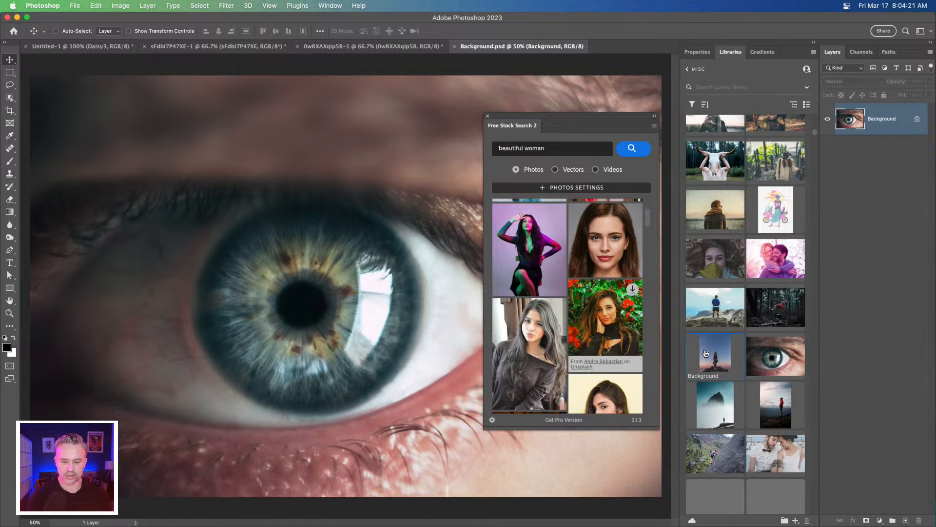
Look through the downloaded photo documents, return to Untitled-1 and move the Free Stock Search 2 panel off the text
left_click(349, 49)
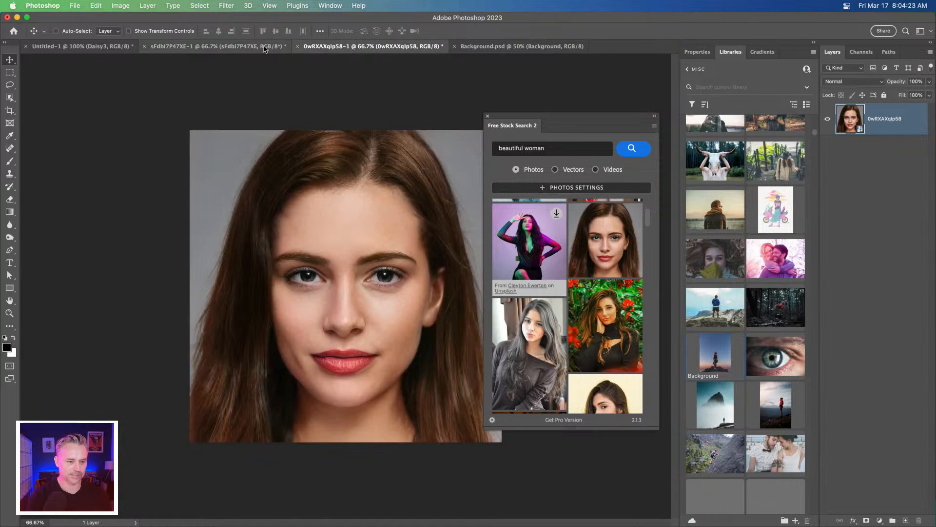
left_click(264, 48)
left_click(322, 47)
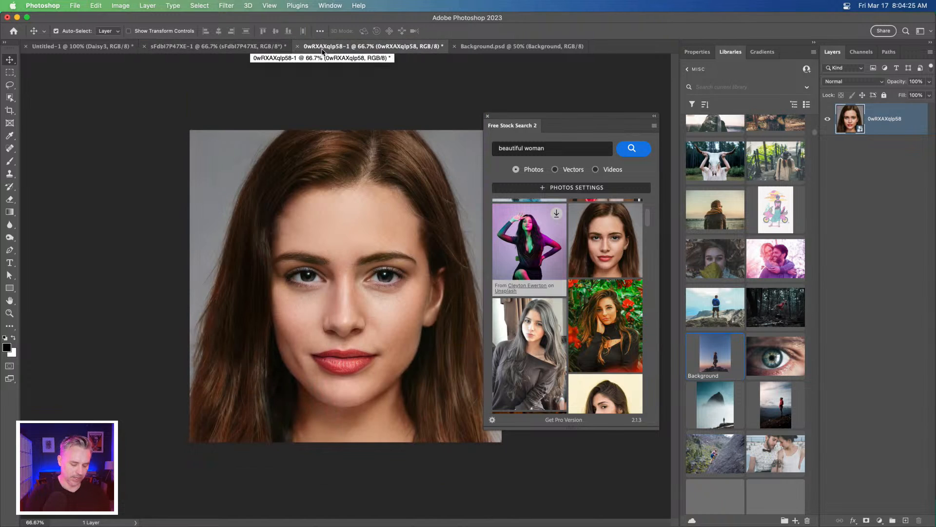
left_click(79, 46)
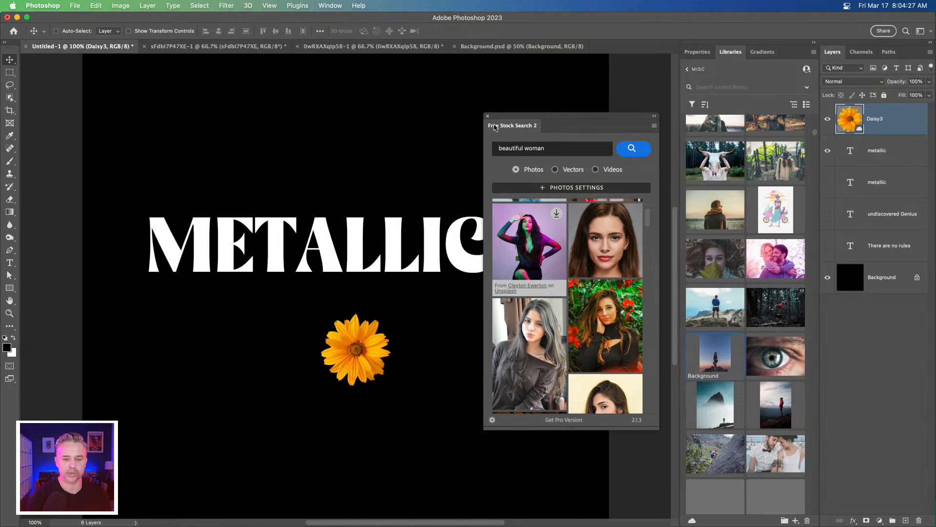
left_click_drag(566, 129, 579, 91)
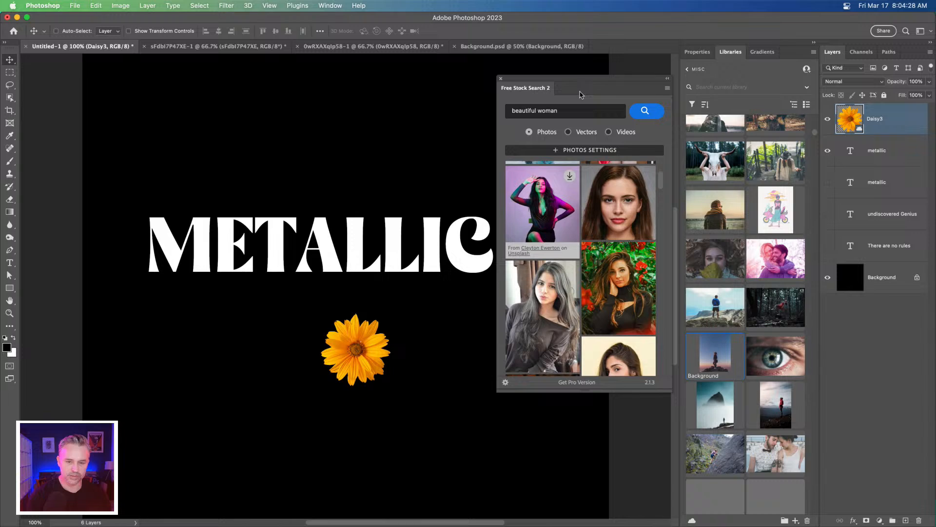
Return to the library list, inspect the all-libraries and Explore California search options, and close the Free Stock Search 2 panel
left_click(690, 69)
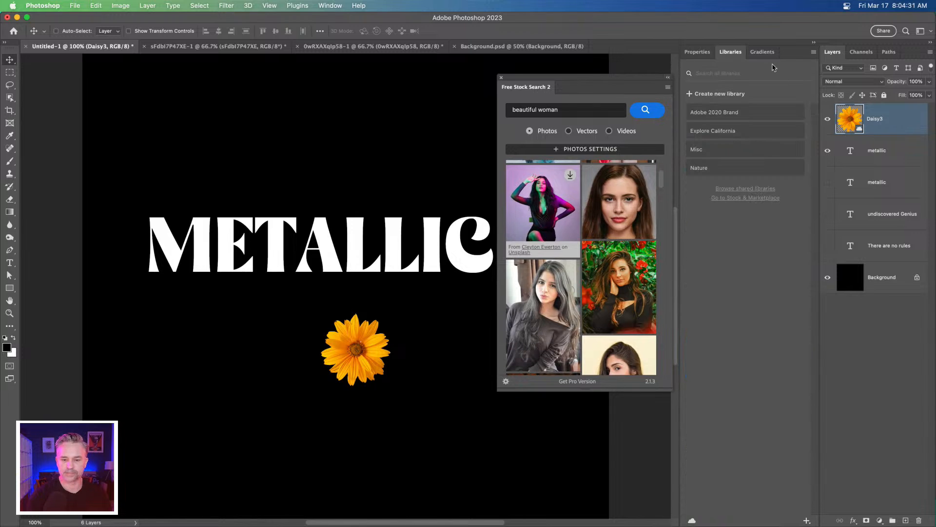
left_click(777, 69)
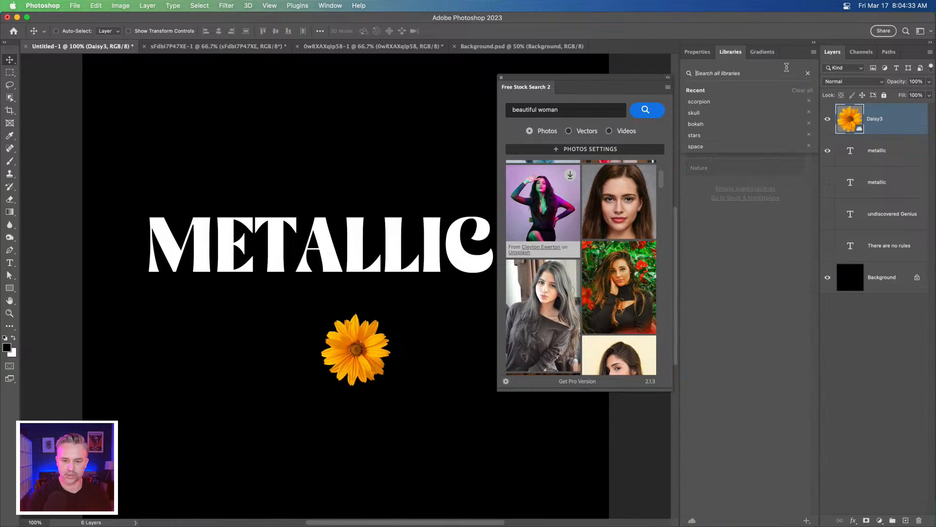
left_click(807, 72)
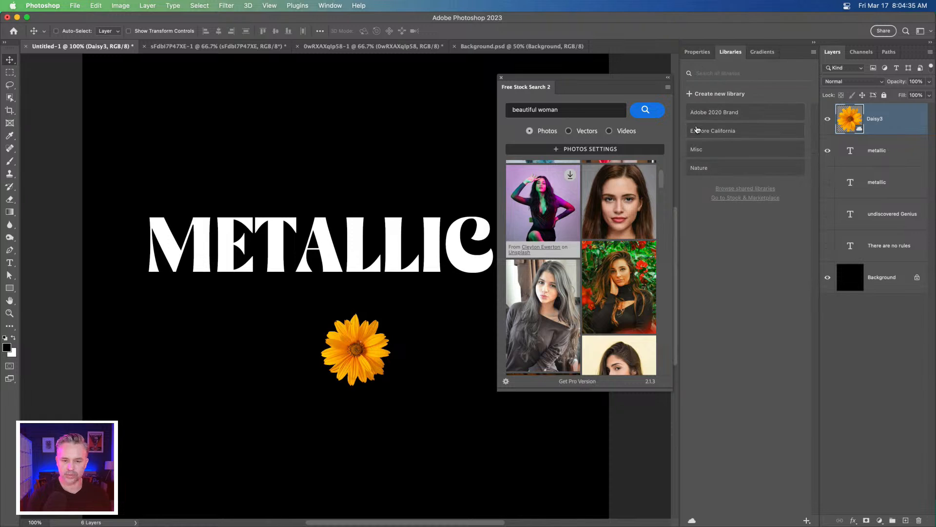
left_click(737, 135)
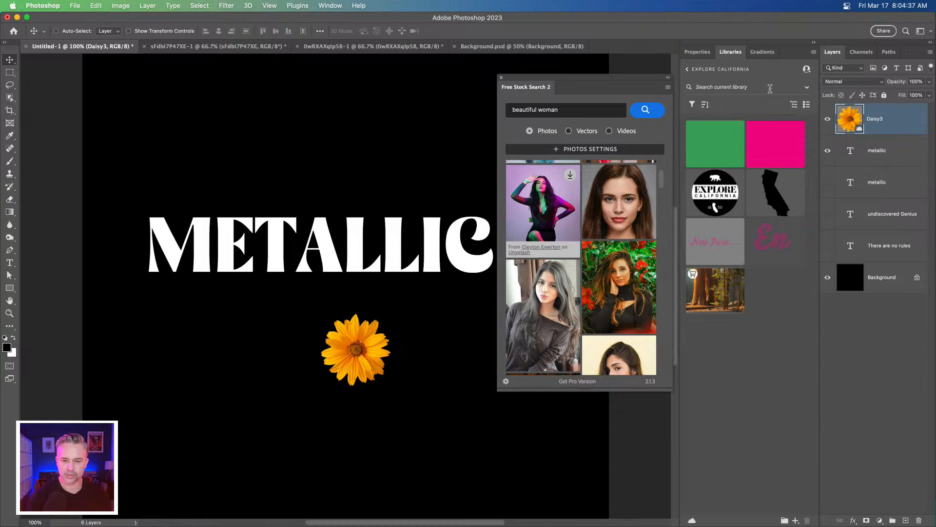
left_click(737, 86)
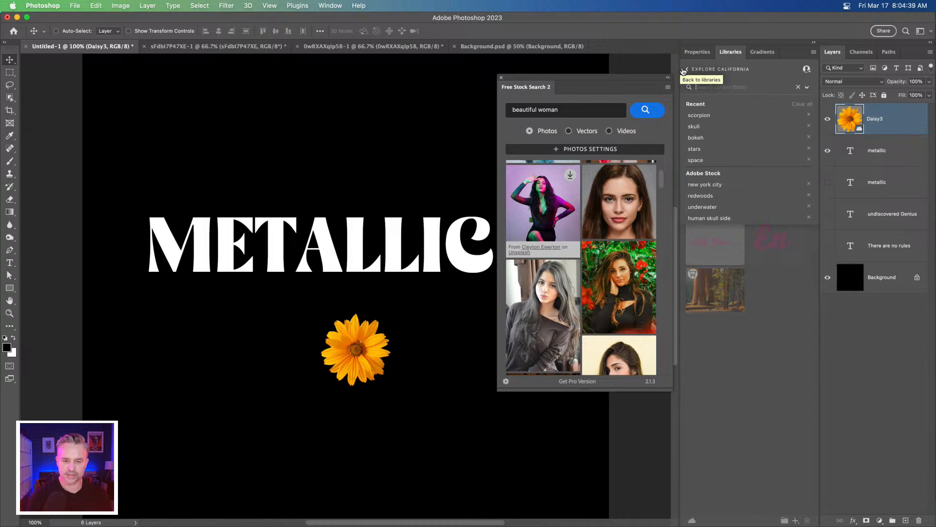
left_click(687, 71)
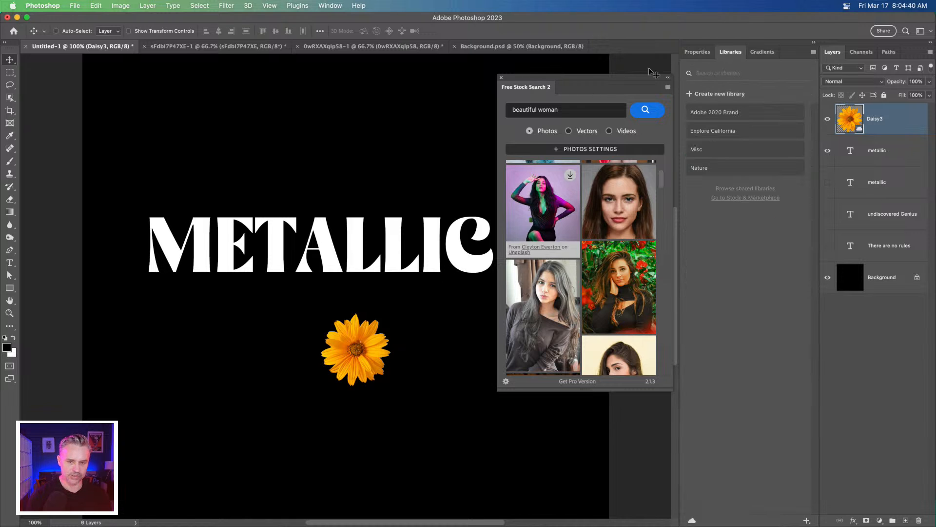
left_click(501, 77)
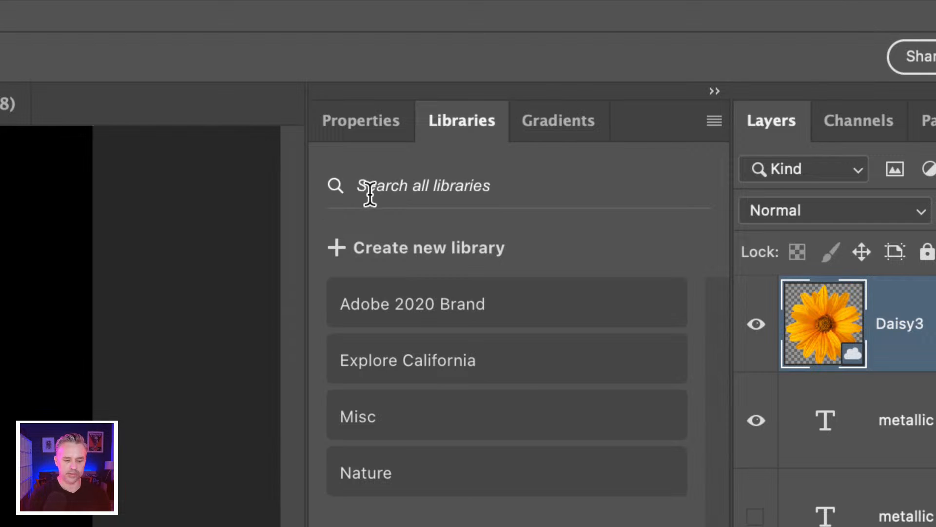
Search all libraries for "abandoned house" and clear the search
left_click(555, 193)
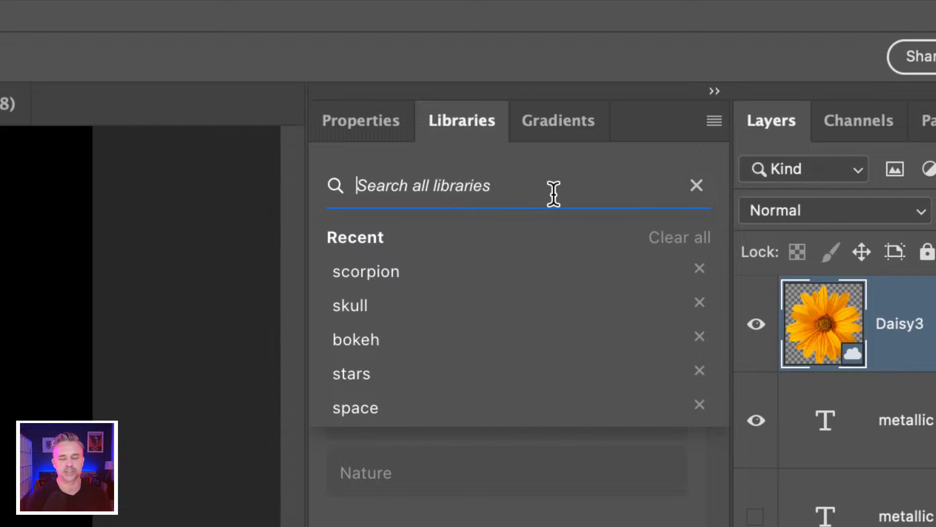
type("b")
key("BackSpace")
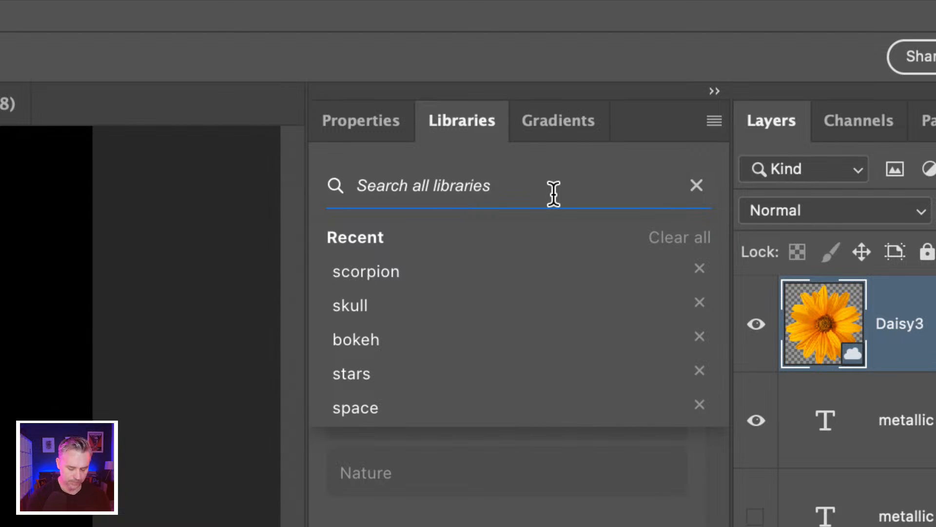
type("abandon")
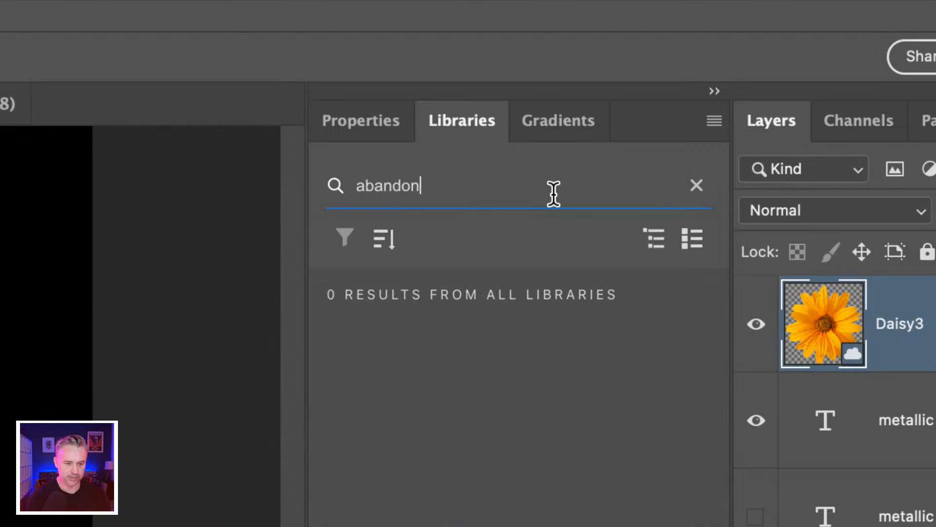
type("ed house")
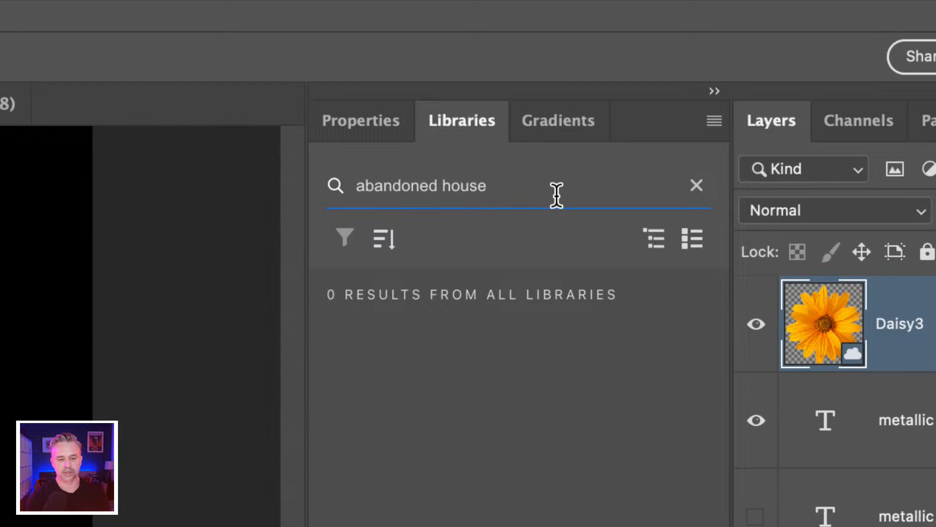
left_click_drag(556, 195, 272, 194)
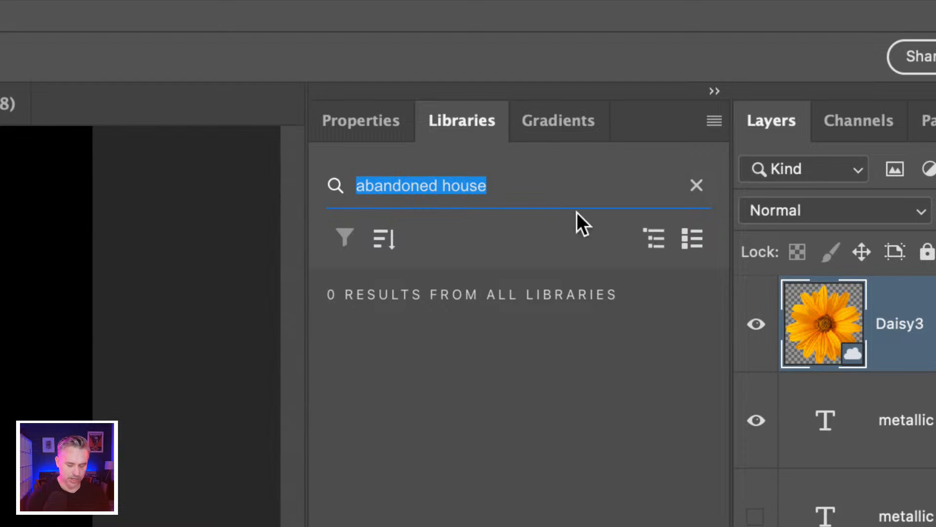
left_click(547, 190)
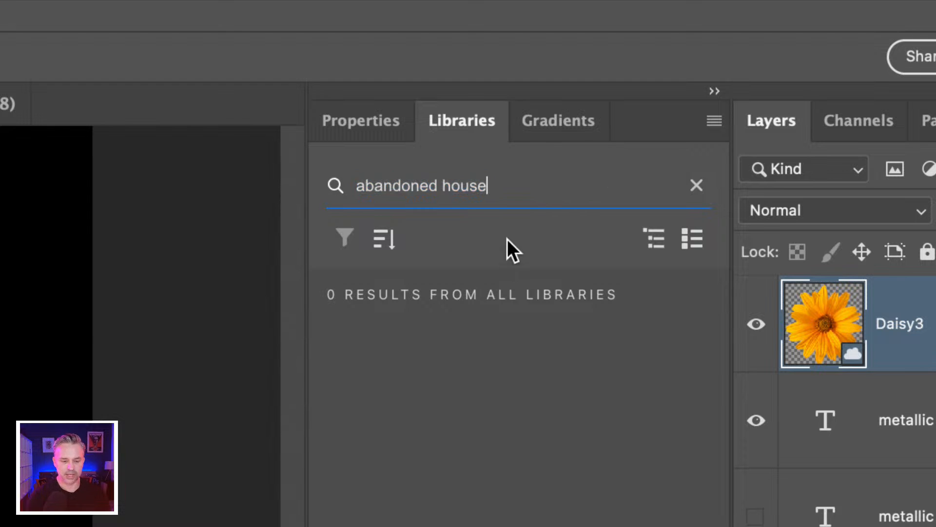
left_click(696, 186)
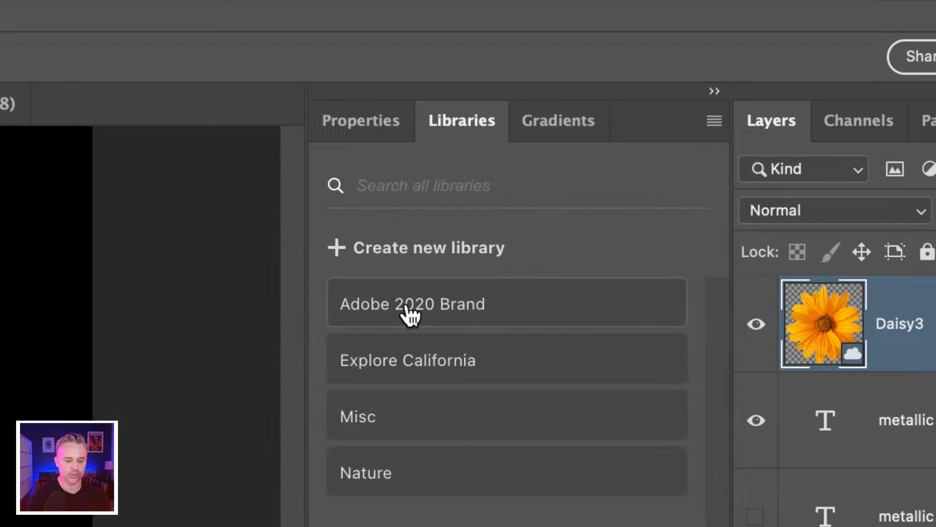
Open the Explore California library, switch its search scope to Adobe Stock and search for "galaxy"
left_click(408, 372)
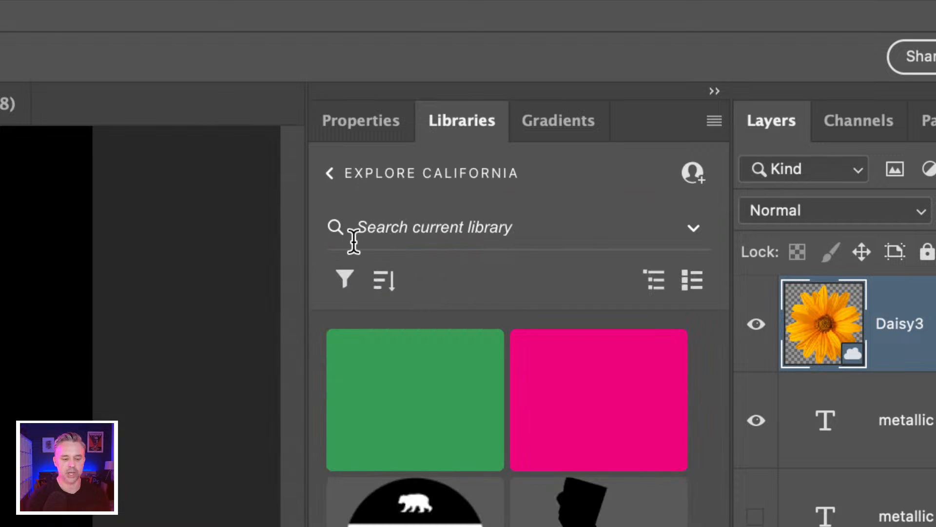
left_click(455, 237)
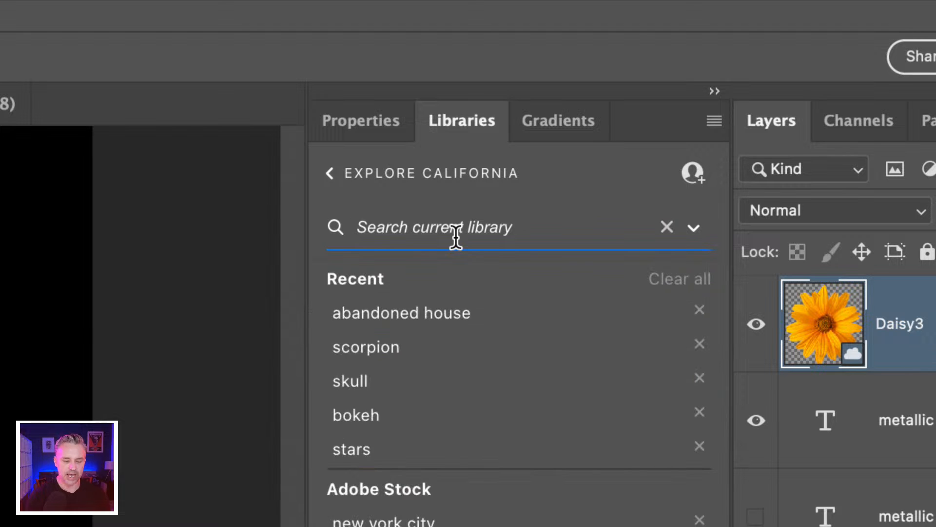
left_click(694, 229)
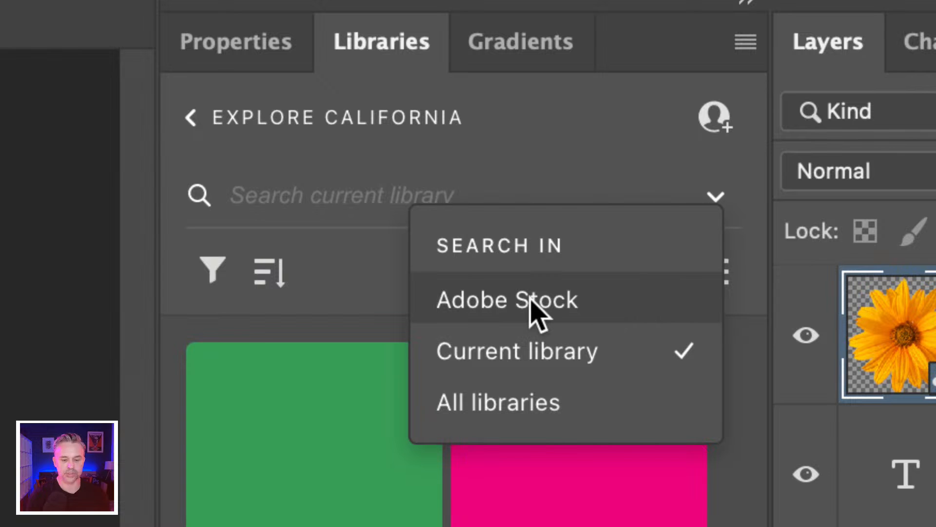
left_click(535, 315)
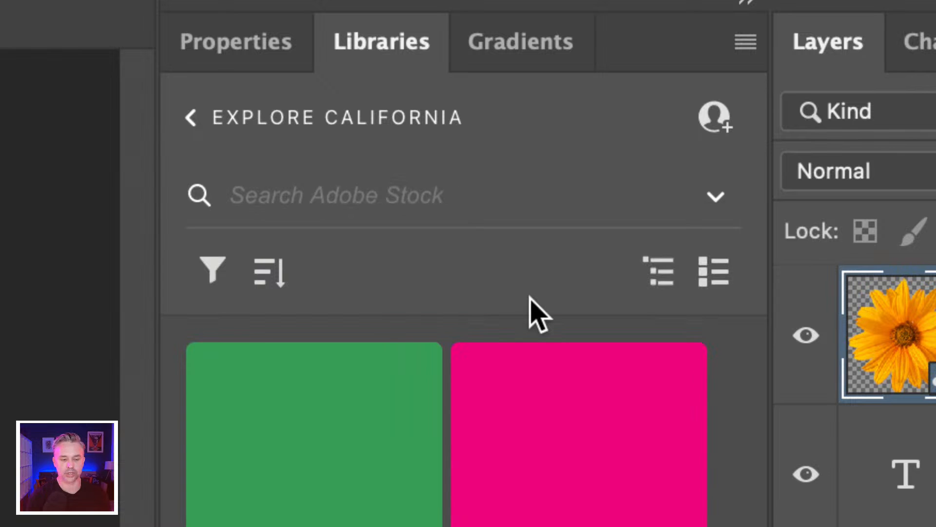
left_click(435, 210)
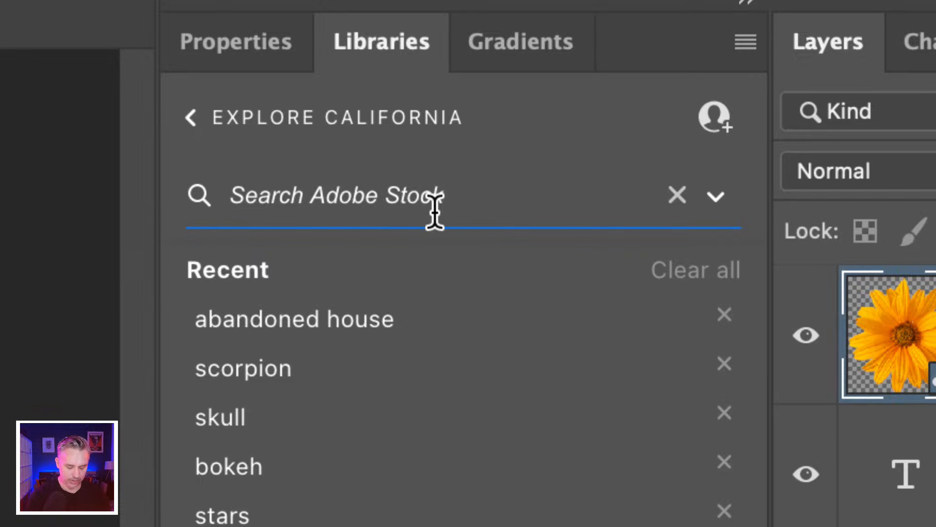
type("ga")
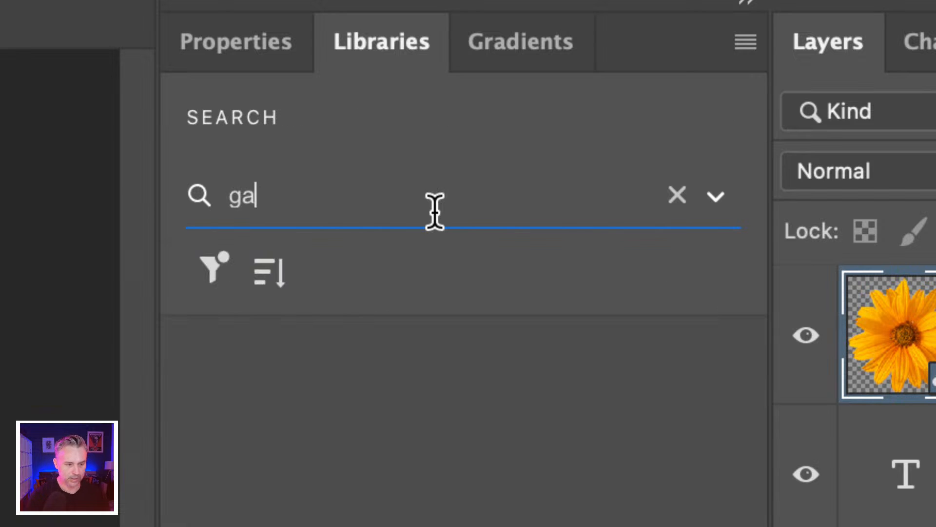
type("laxy")
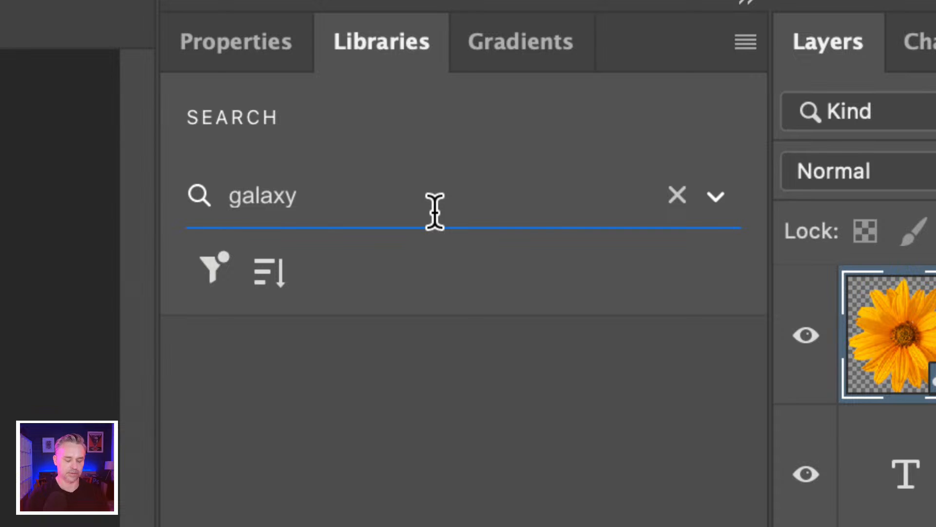
key("Return")
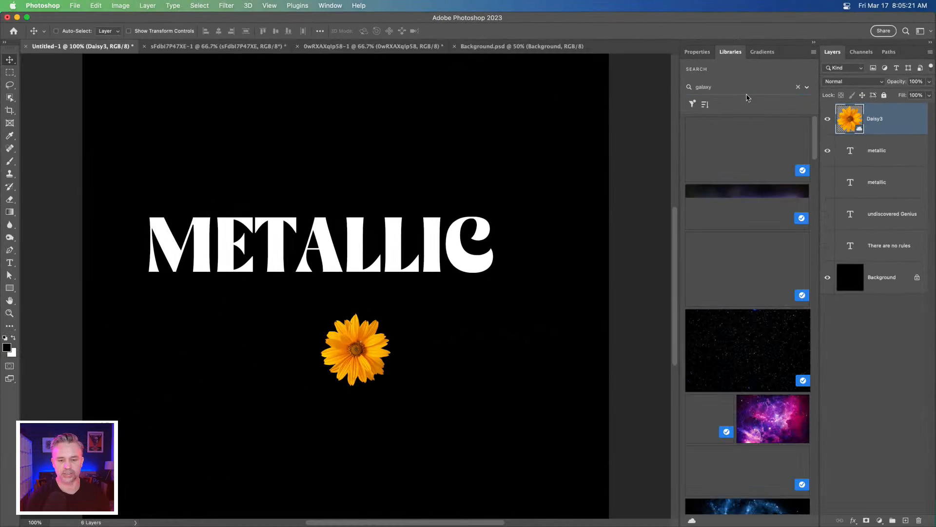
Place the first multicoloured nebula photo from the search results and enlarge it to about 237% so it covers the whole canvas
mouse_move(760, 179)
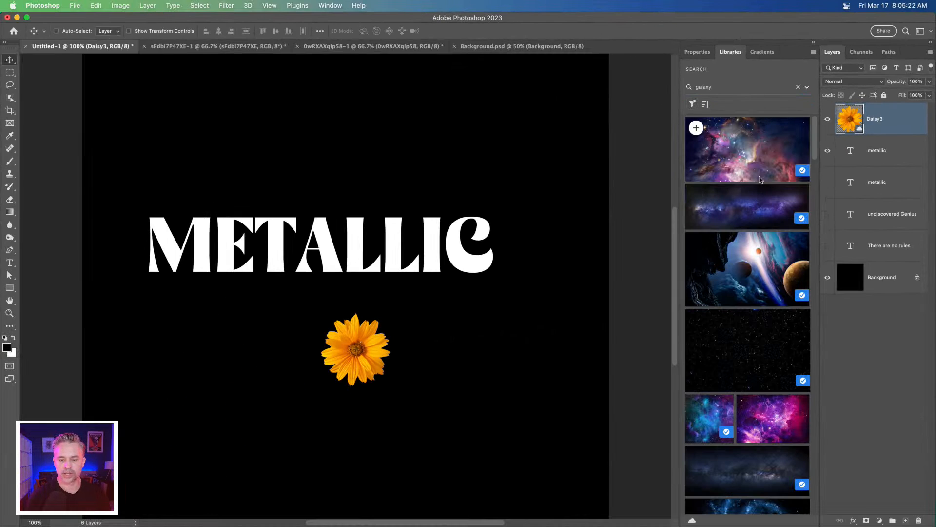
left_click(756, 152)
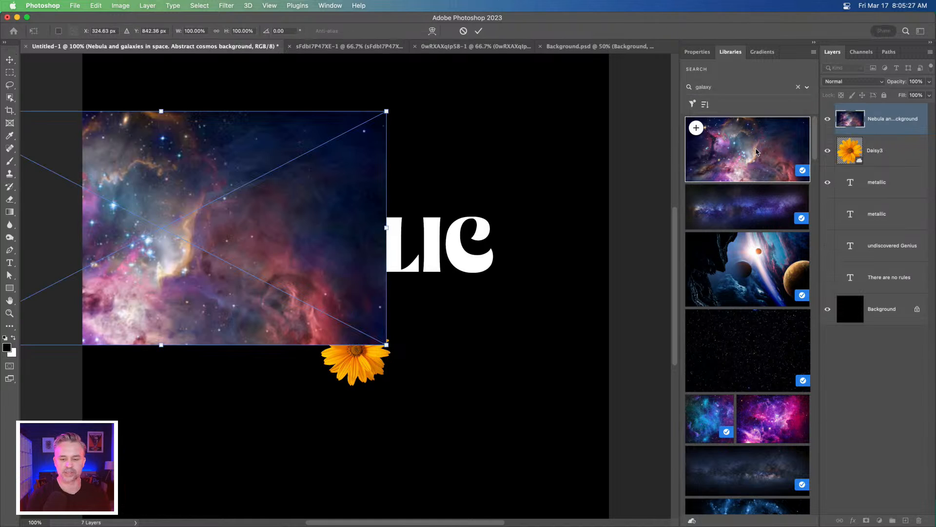
left_click_drag(98, 222, 292, 334)
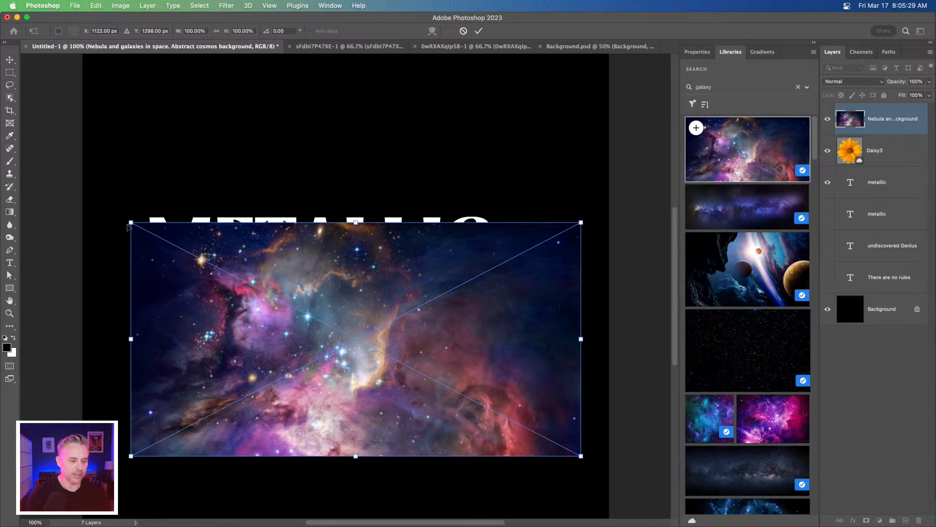
left_click_drag(126, 220, 2, 100)
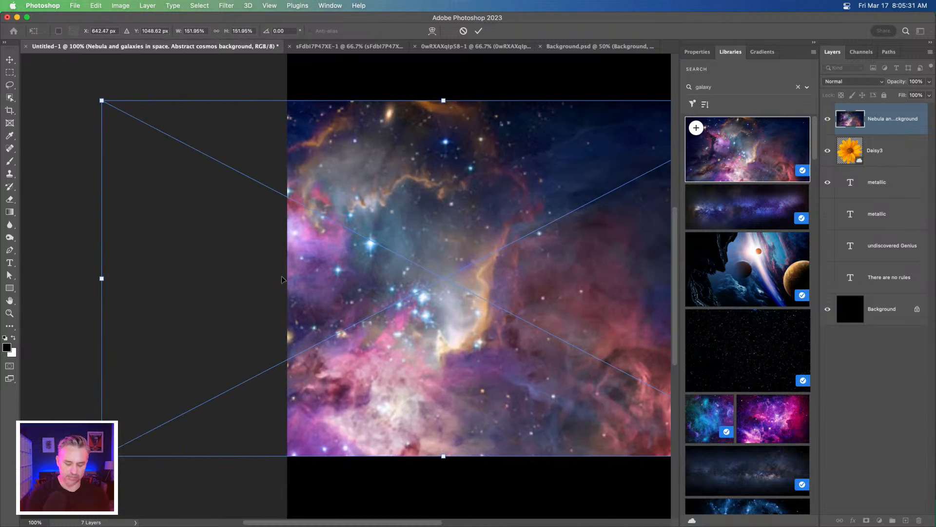
key("super+minus")
key("super+minus")
left_click_drag(295, 240, 367, 284)
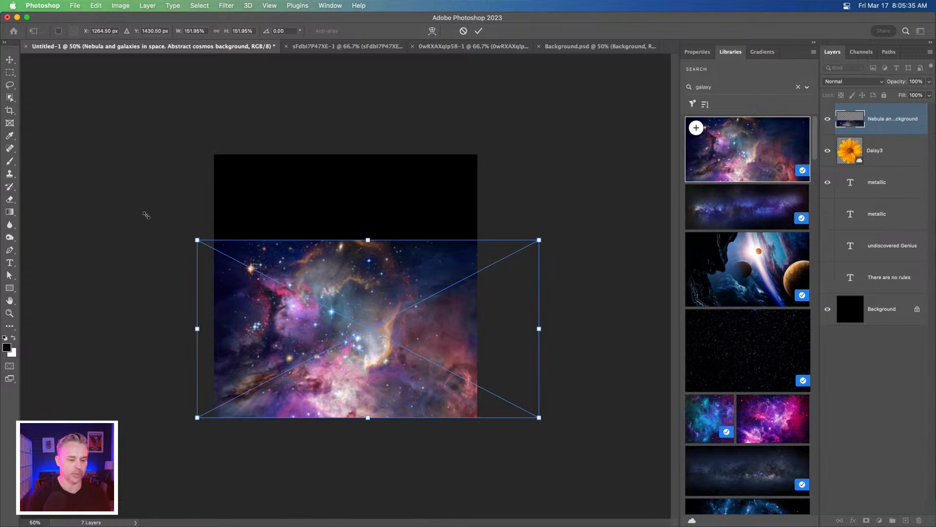
left_click_drag(198, 240, 7, 140)
key("Return")
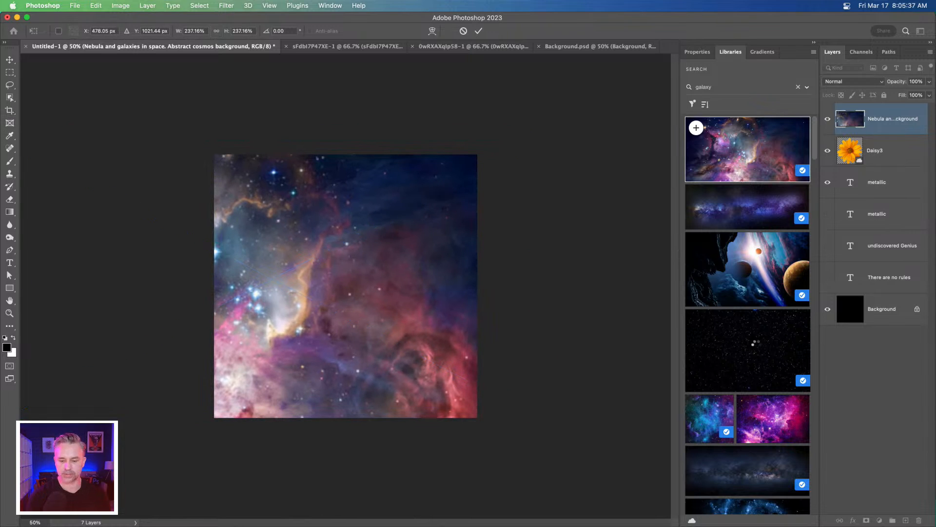
Place the magenta and purple galaxy photo over the left-central part of the nebula background
left_click_drag(774, 415, 553, 337)
left_click_drag(458, 325, 246, 261)
key("Return")
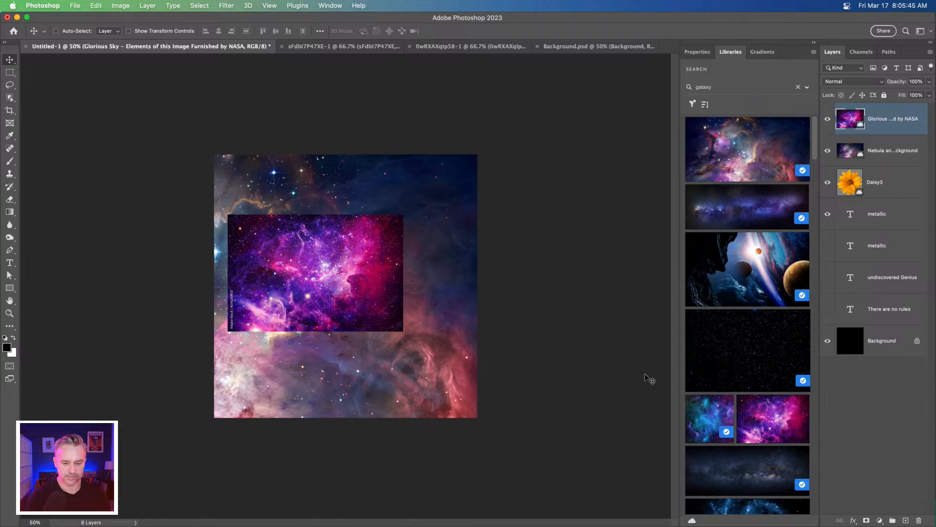
Place the black starfield photo and the teal and purple square galaxy photo over the magenta galaxy image
left_click_drag(682, 346, 320, 268)
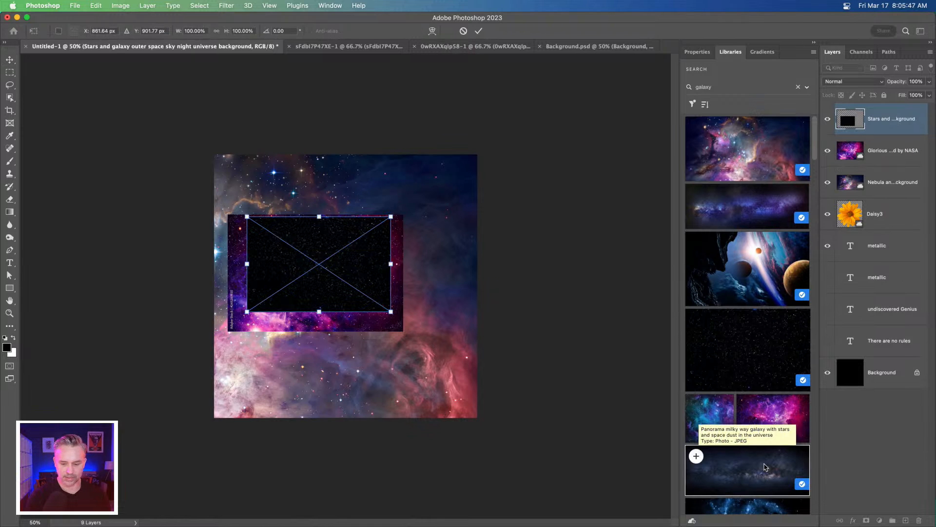
scroll(753, 437, "down", 3)
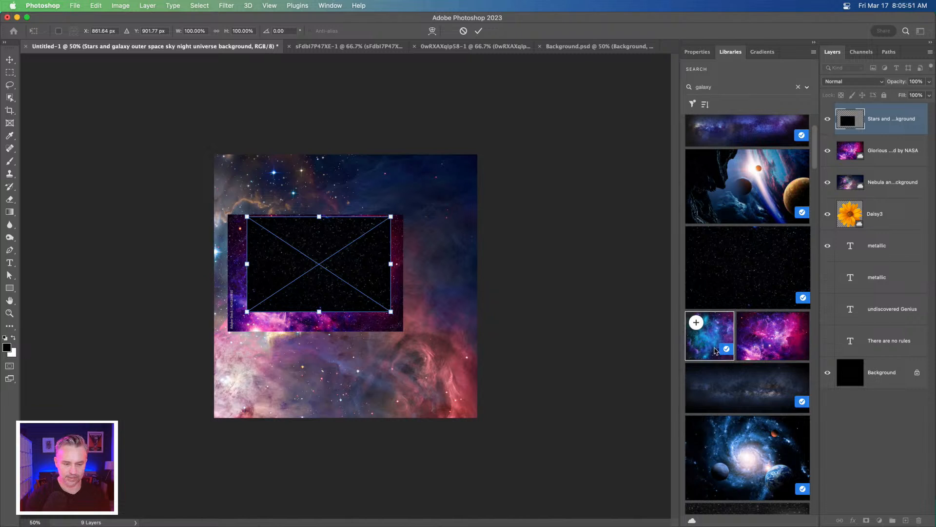
key("Return")
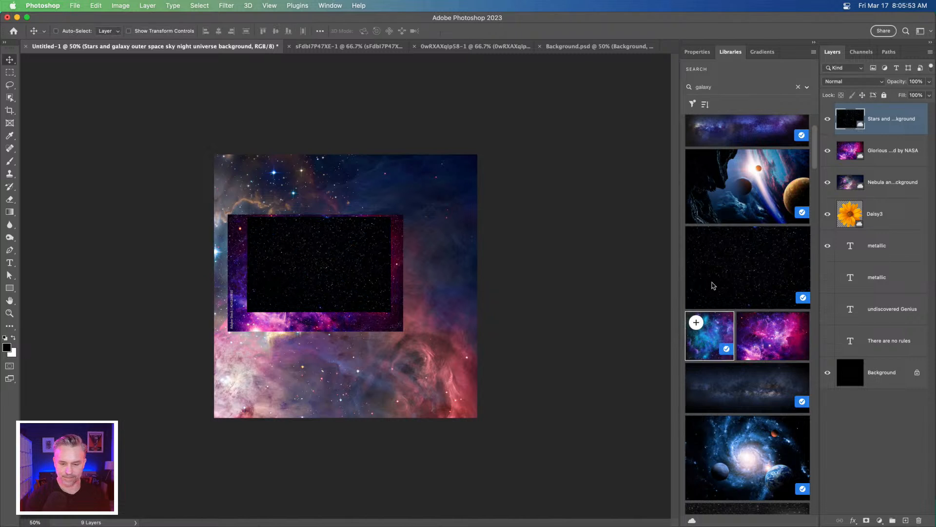
left_click_drag(713, 328, 341, 262)
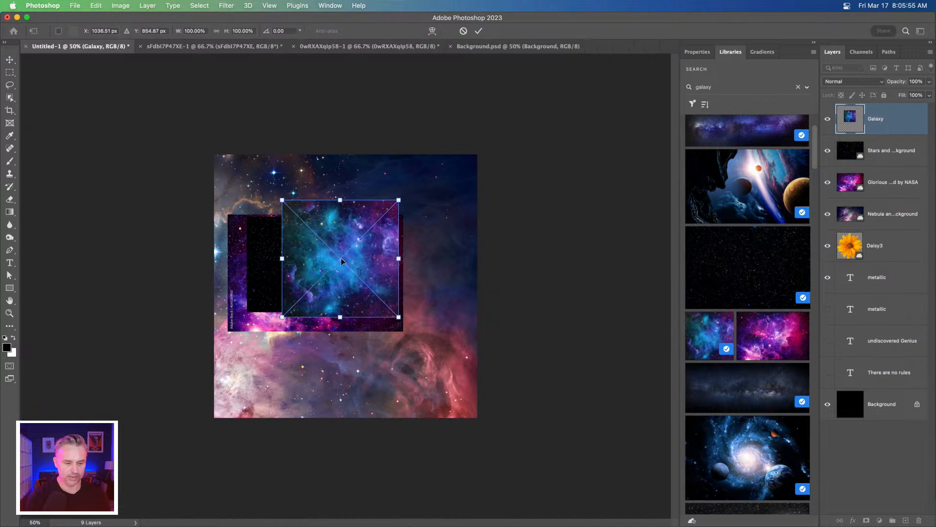
key("Return")
Place the dark Milky Way panorama on the canvas and enlarge it to about 195% so it spans the full canvas width
left_click_drag(748, 388, 319, 367)
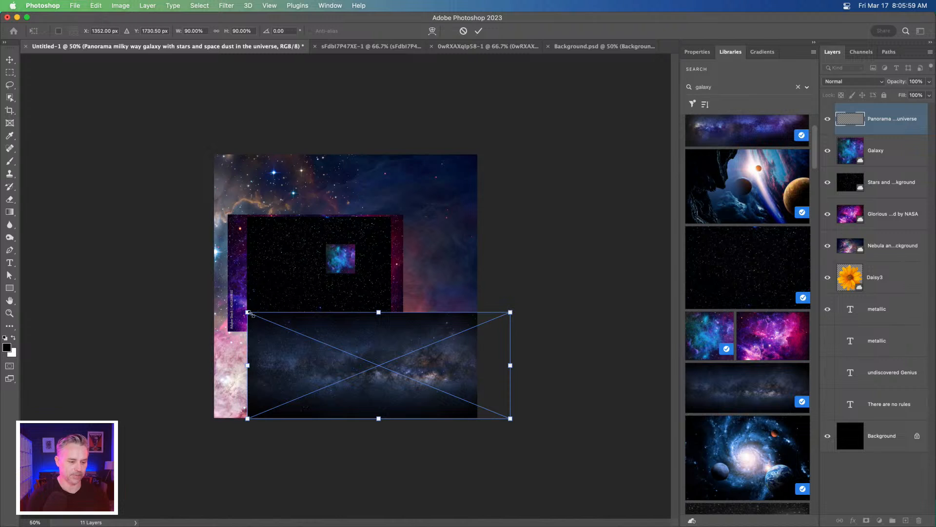
left_click_drag(247, 312, 1, 189)
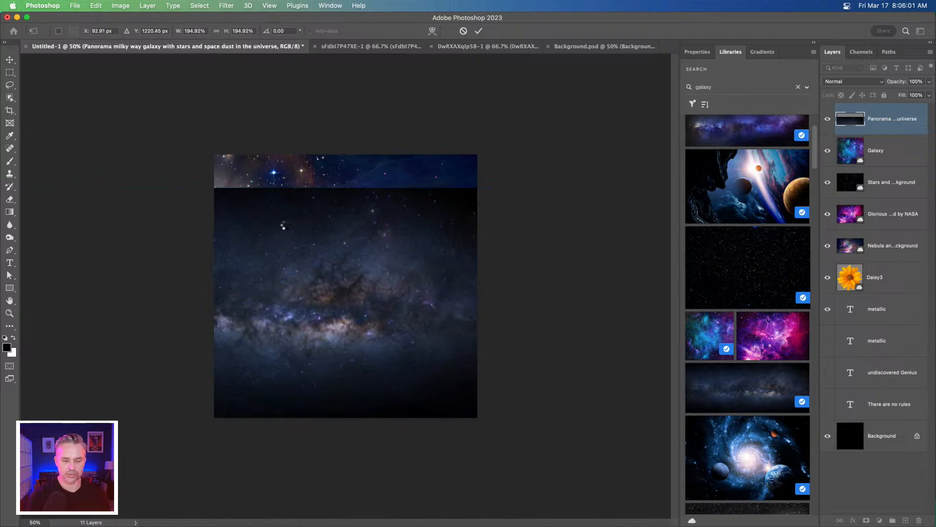
Reposition the Milky Way panorama layer and enlarge it until it covers the whole canvas behind the METALLIC text
key("Escape")
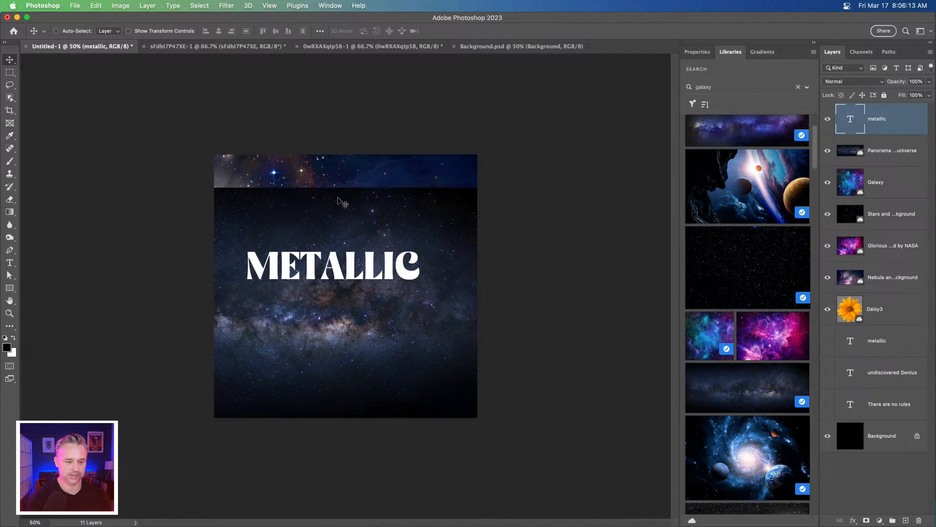
left_click(891, 152)
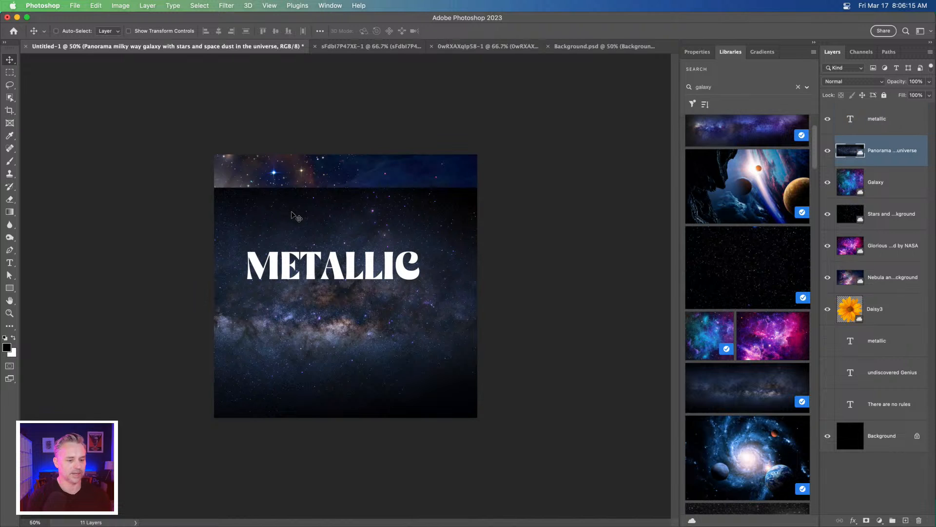
left_click_drag(295, 215, 361, 235)
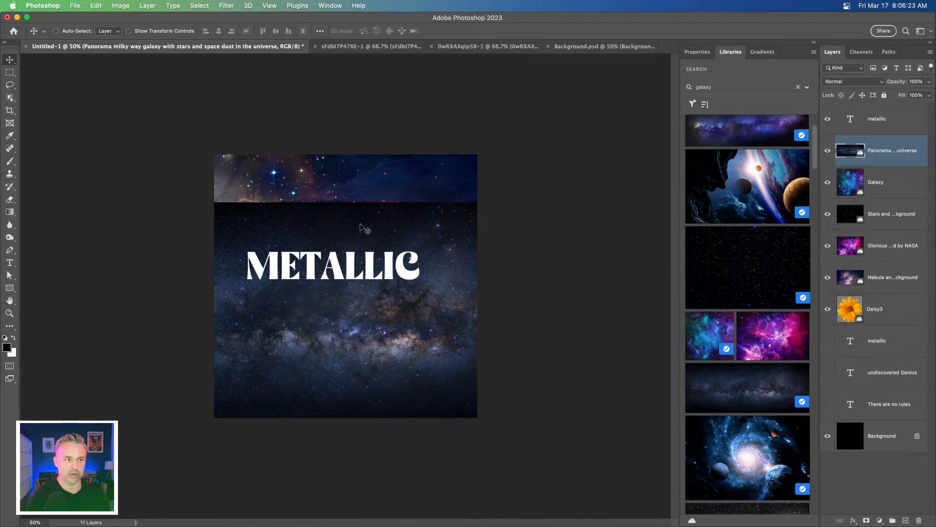
left_click_drag(301, 227, 358, 222)
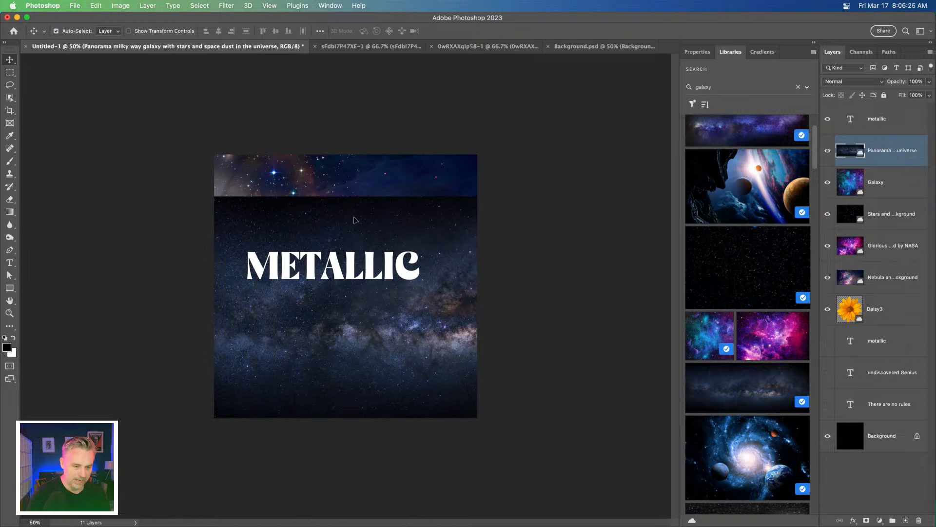
key("cmd+t")
left_click_drag(149, 197, 9, 132)
key("Return")
key("super+1")
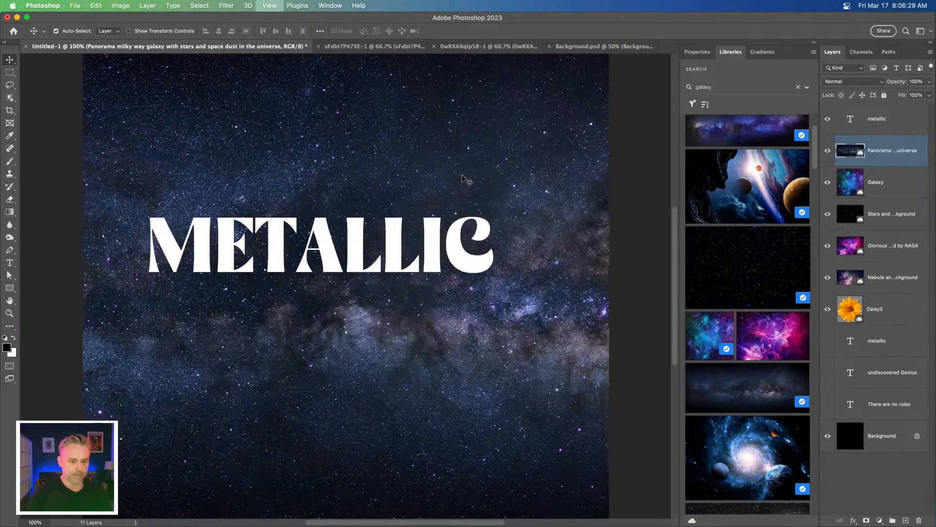
Show the properties of the visible metallic text layer and replace its wording with ASTRAL
left_click(814, 43)
left_click(814, 43)
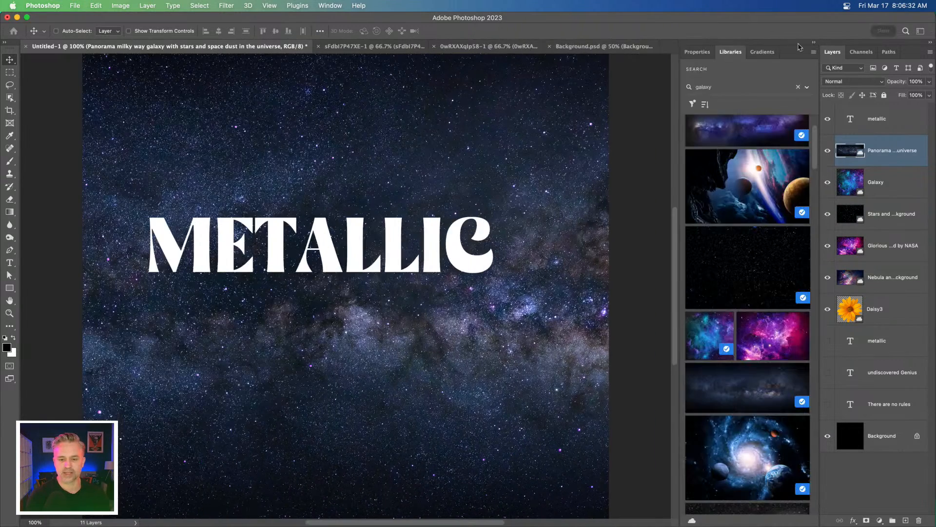
left_click(698, 53)
left_click(877, 125)
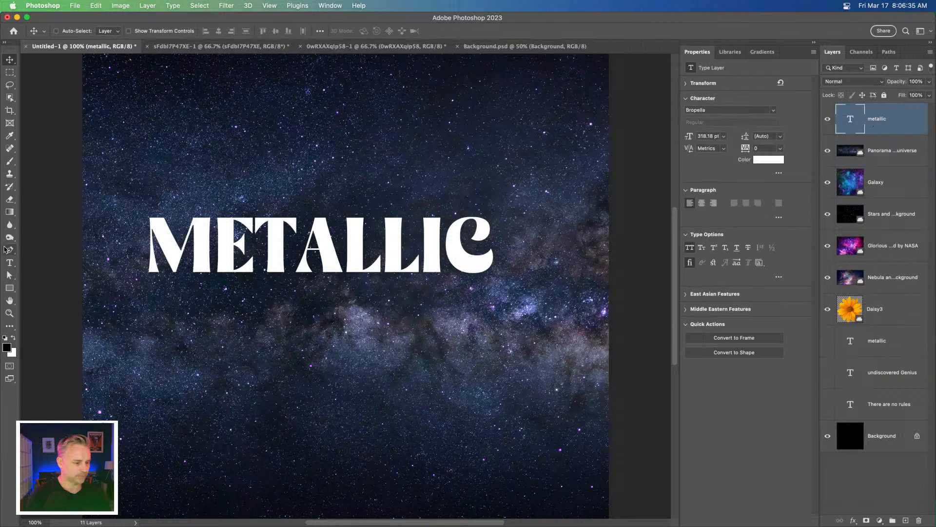
left_click(9, 263)
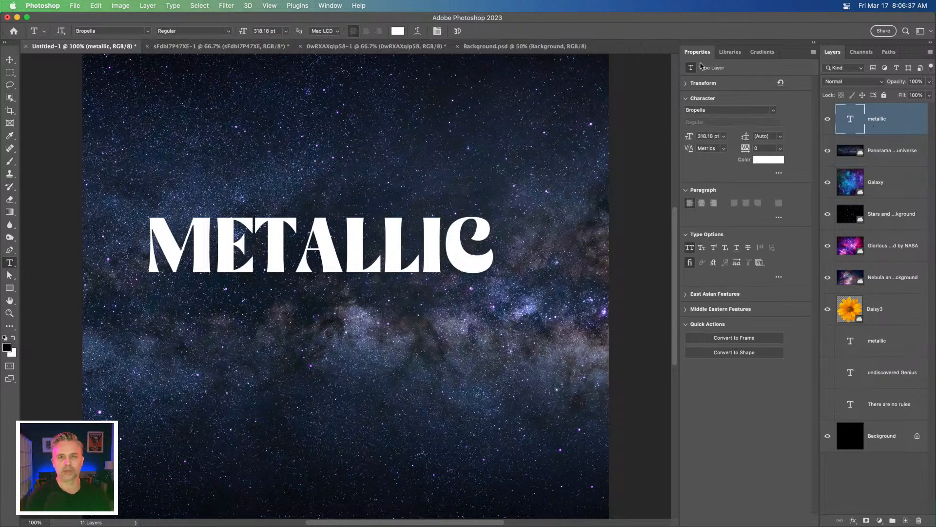
double_click(324, 240)
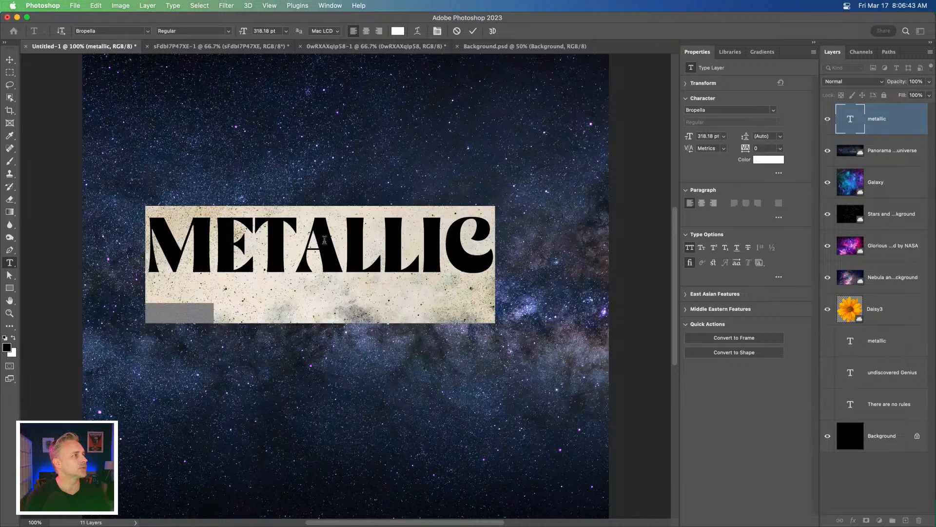
type("ASTRAL")
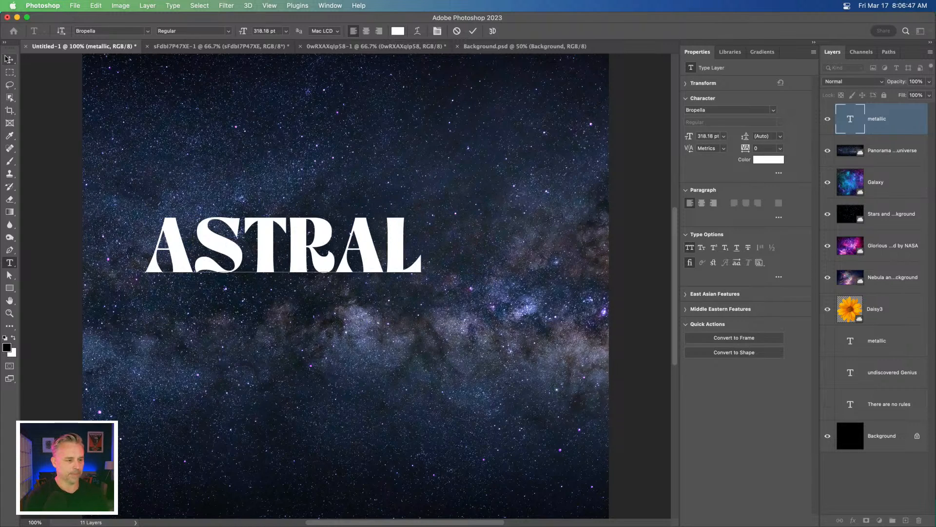
Centre-align the ASTRAL text and reposition it around the middle of the canvas
left_click(9, 59)
left_click_drag(199, 226, 271, 233)
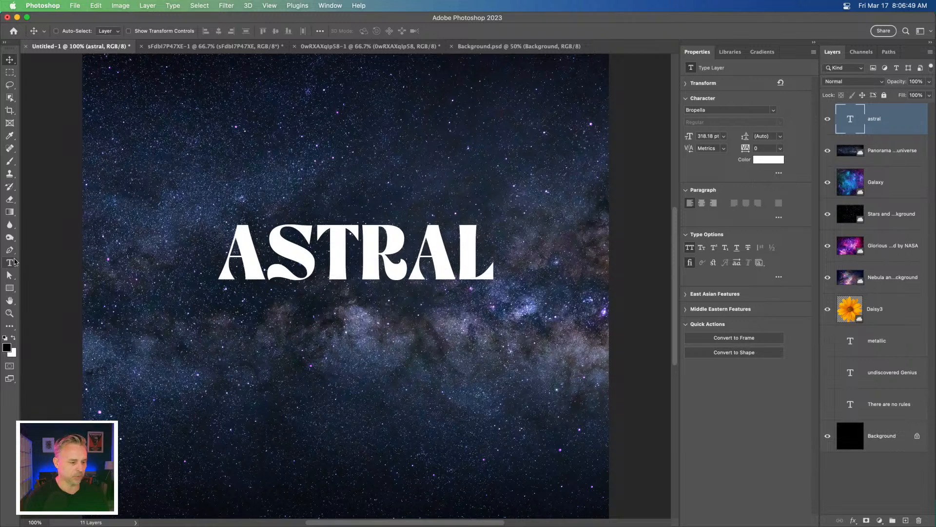
left_click(9, 262)
left_click(365, 31)
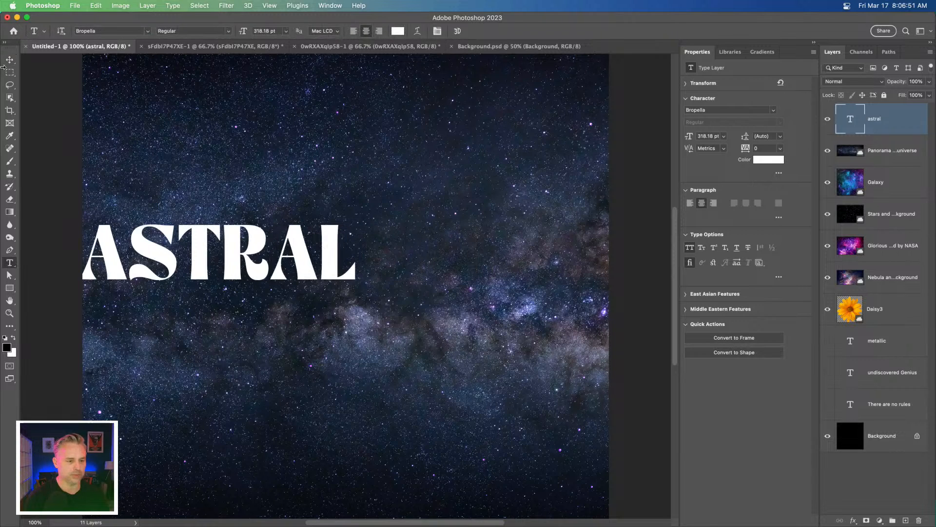
left_click(9, 59)
left_click_drag(229, 240, 368, 247)
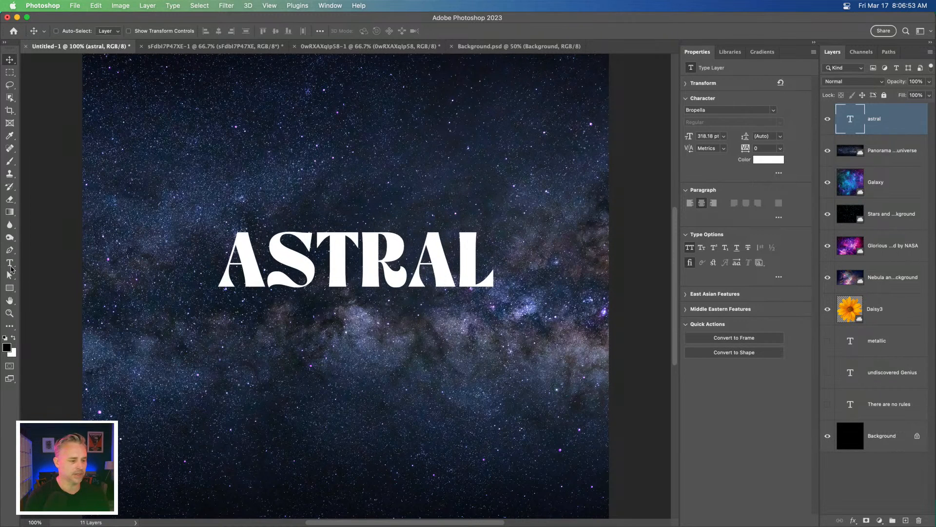
Collapse the Properties, Libraries and Gradients panel group to icons only, giving the ASTRAL text more canvas space
left_click(10, 263)
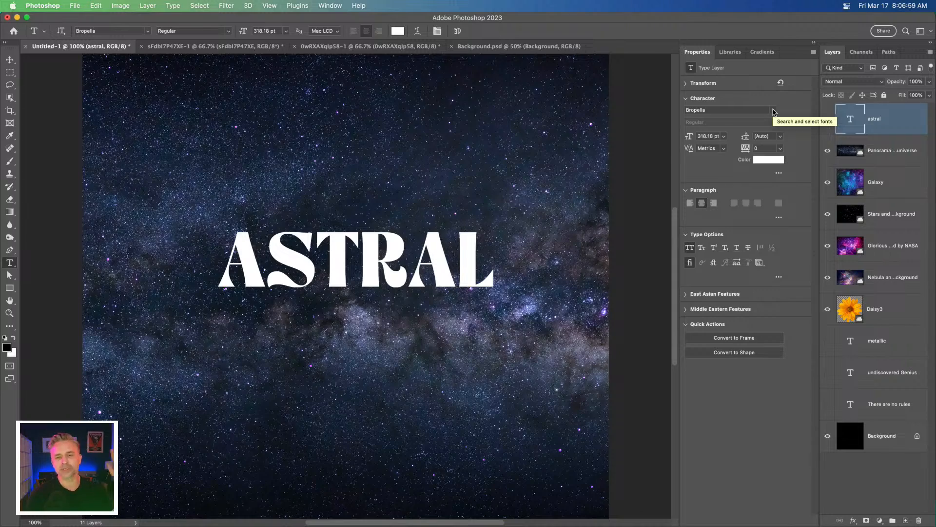
key("super+plus")
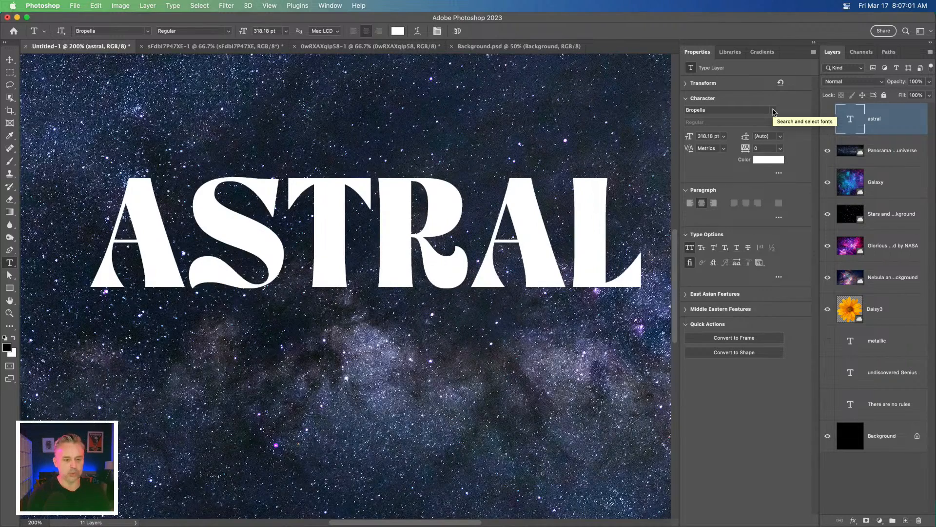
left_click_drag(467, 196, 458, 225)
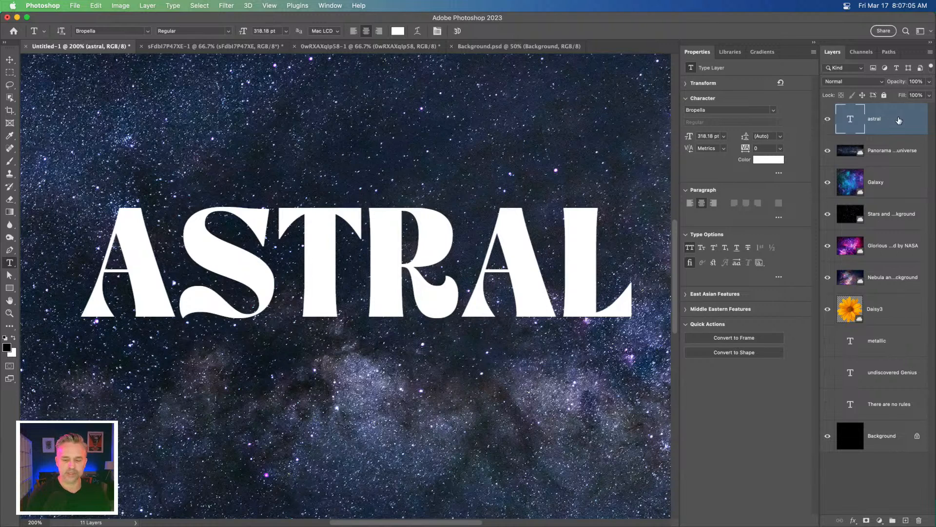
left_click(813, 44)
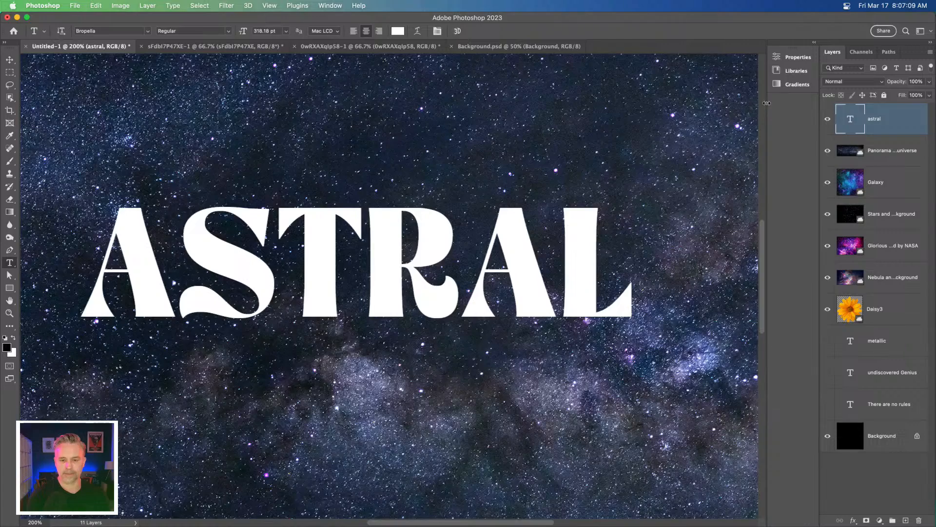
left_click_drag(766, 103, 802, 103)
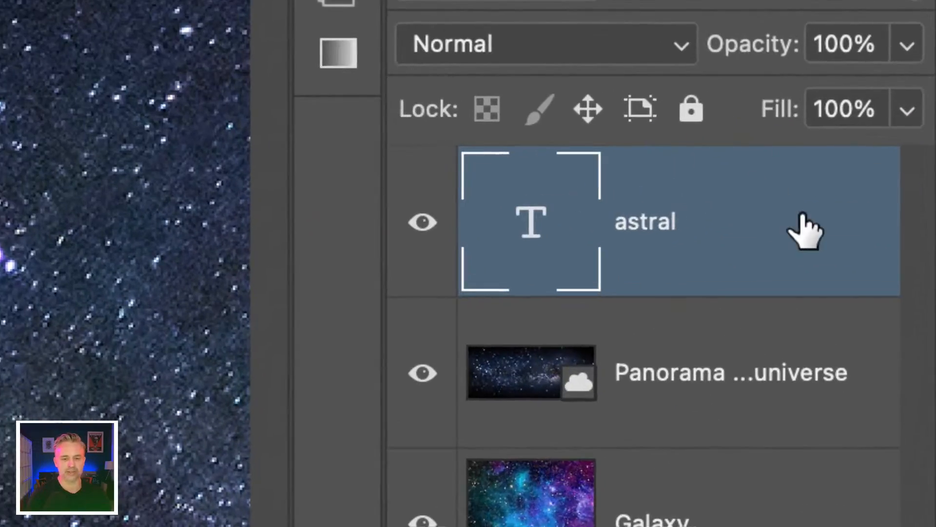
Add a Gradient Overlay with the black-to-white preset to the astral text layer and make its settings the default
double_click(805, 229)
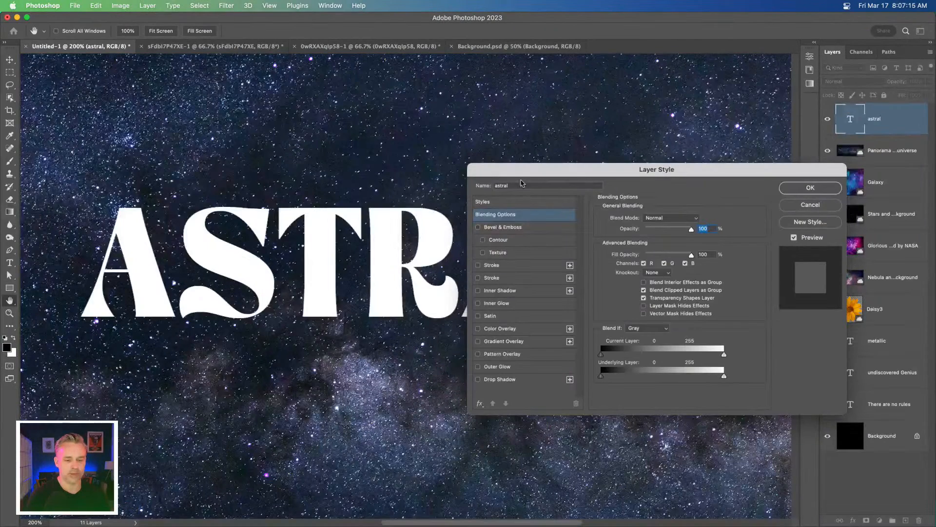
left_click(478, 341)
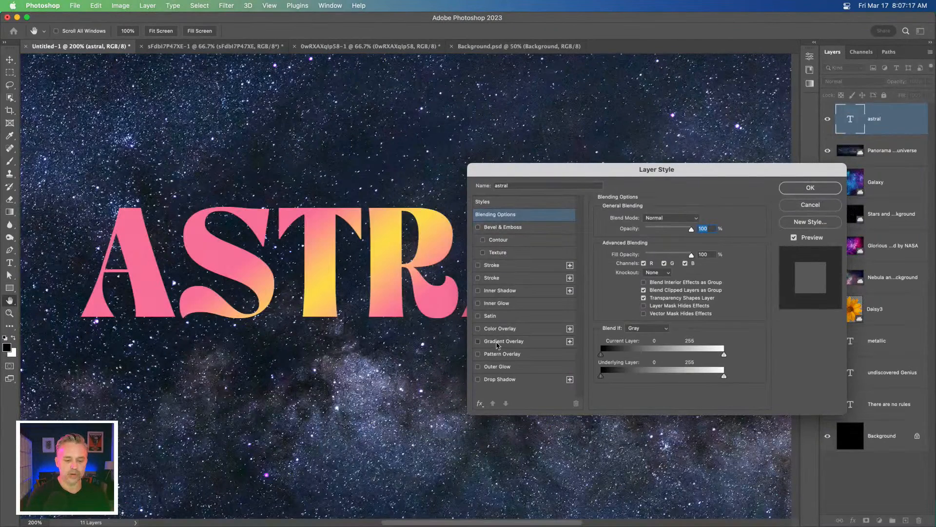
left_click(504, 341)
left_click_drag(560, 166, 598, 102)
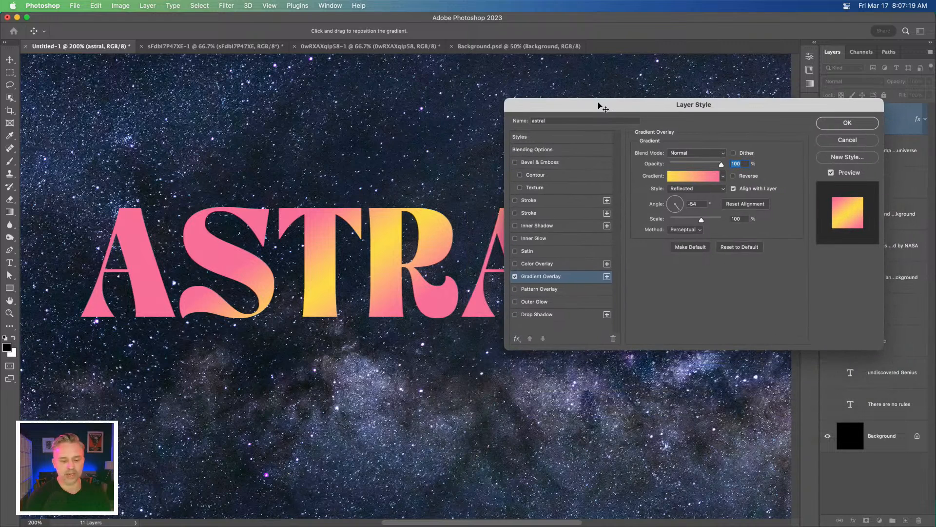
left_click(723, 179)
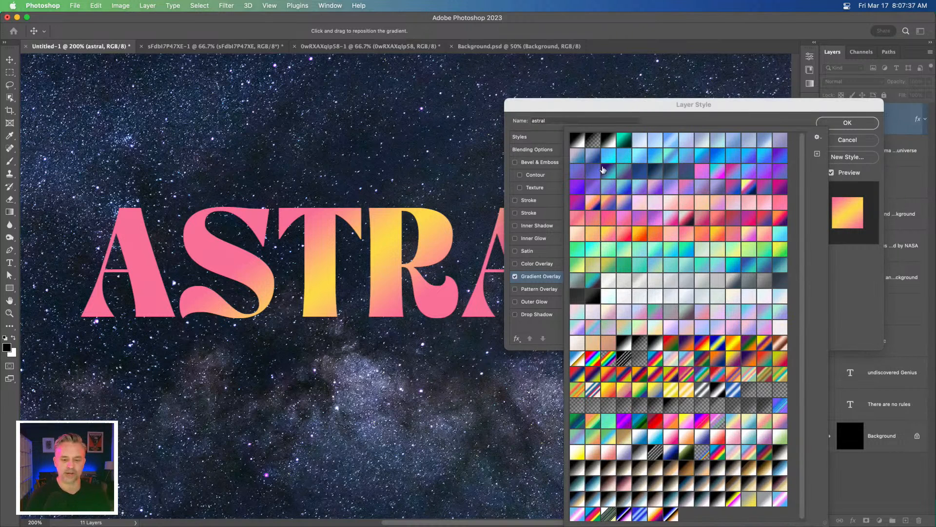
left_click(606, 142)
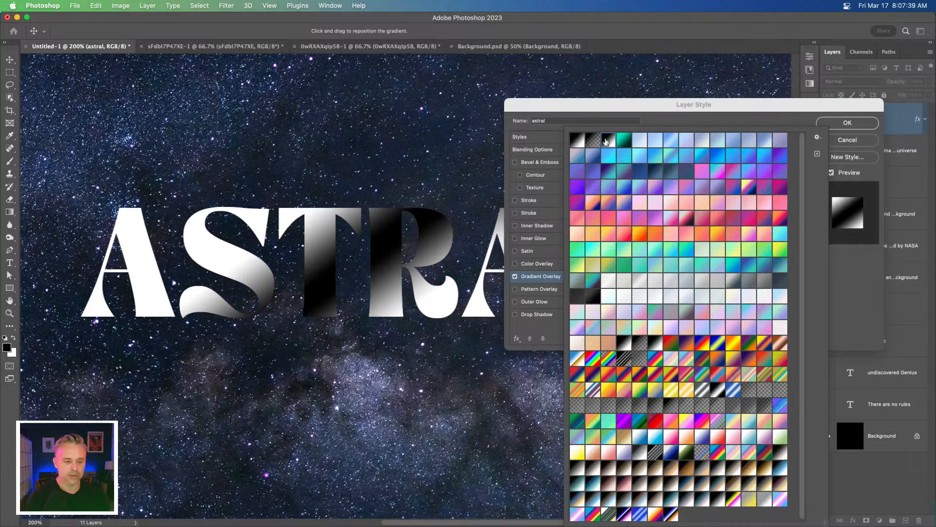
left_click(694, 123)
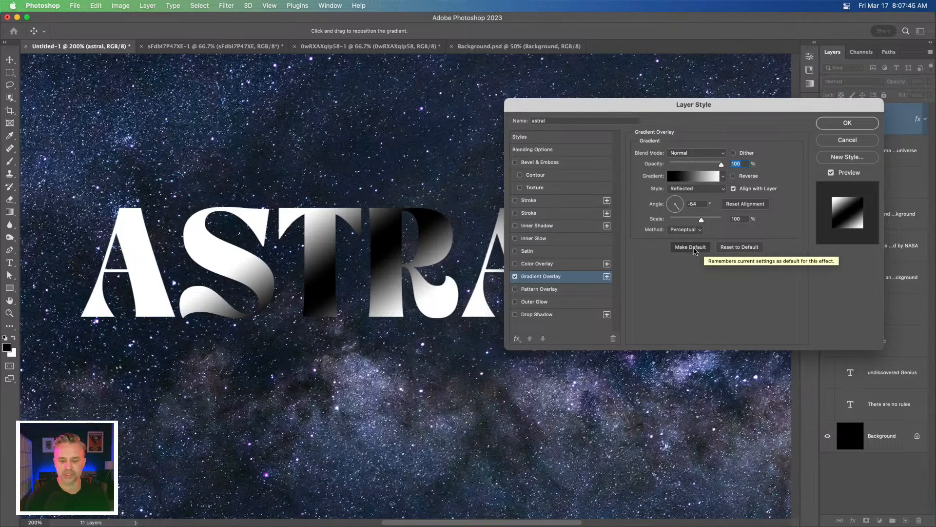
left_click(696, 249)
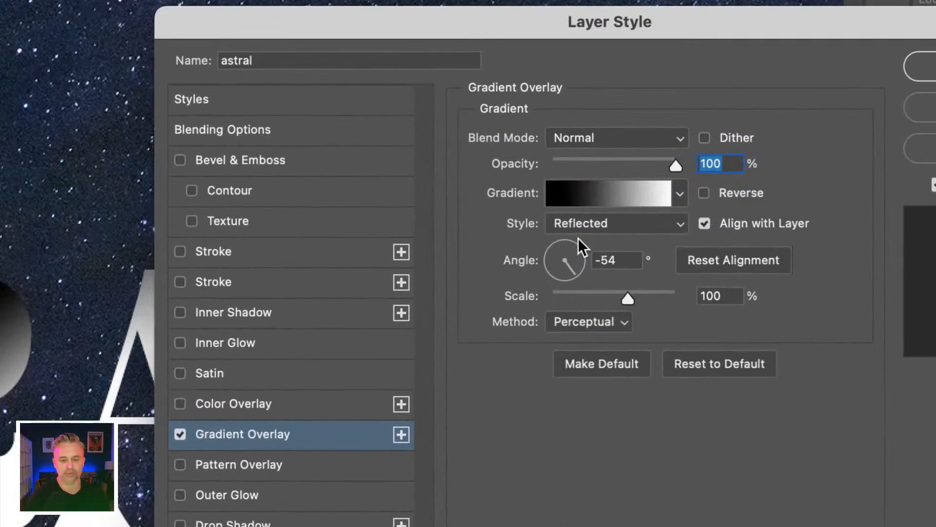
Switch the astral layer's gradient overlay style to Linear and check it on the whole word
left_click(591, 224)
left_click(601, 153)
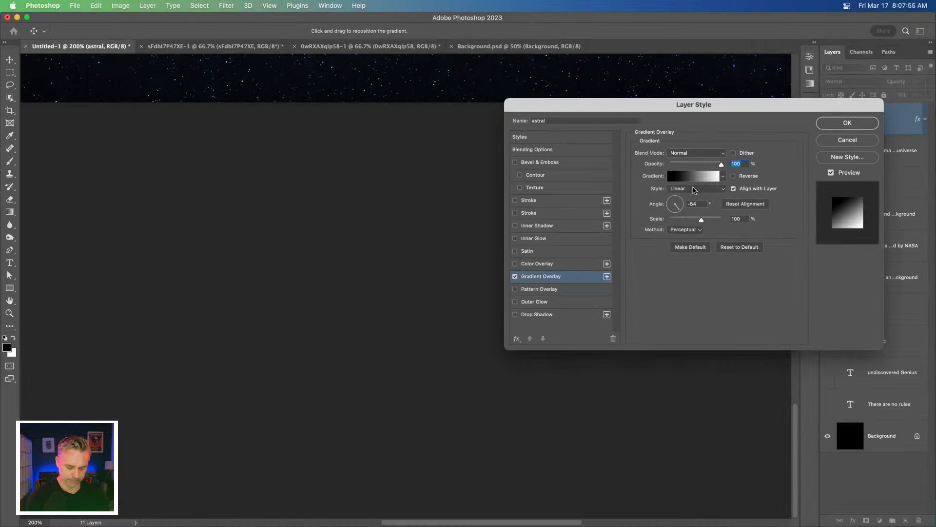
key("alt")
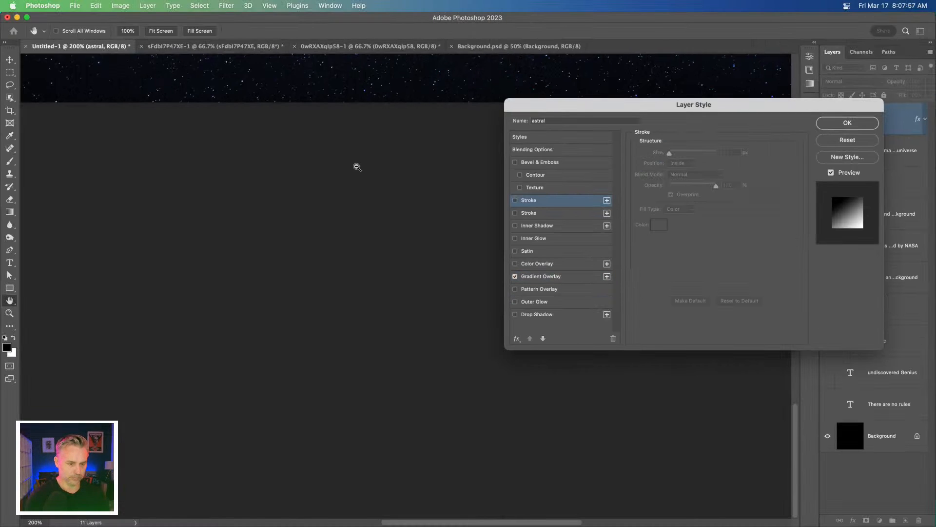
scroll(337, 217, "down", 5)
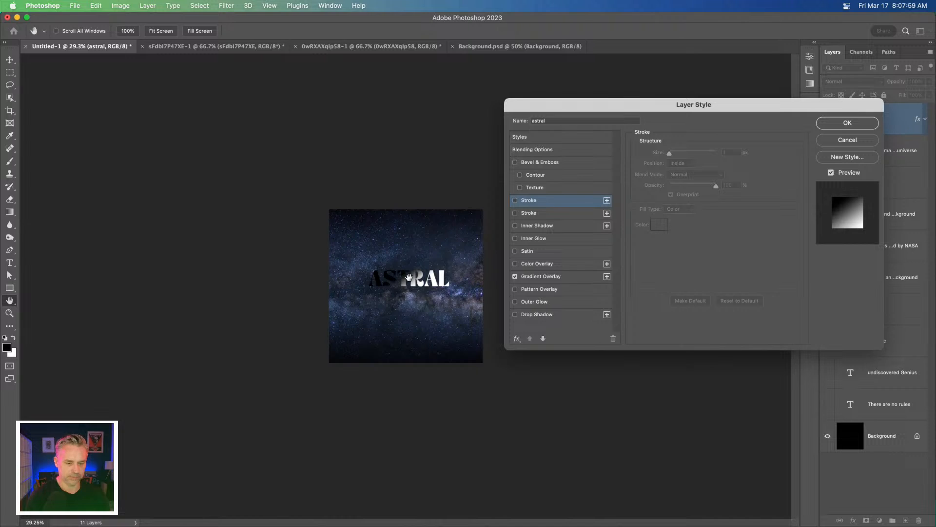
scroll(409, 276, "up", 4)
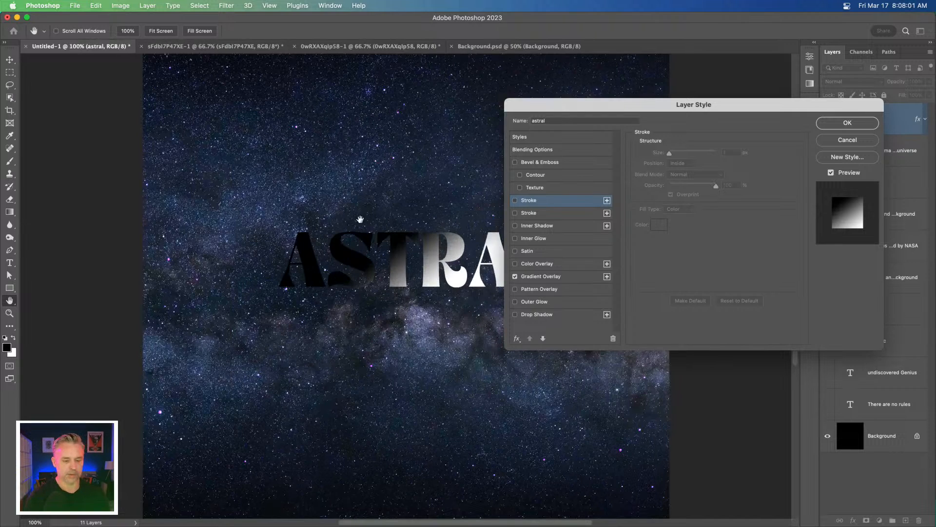
left_click_drag(359, 215, 276, 216)
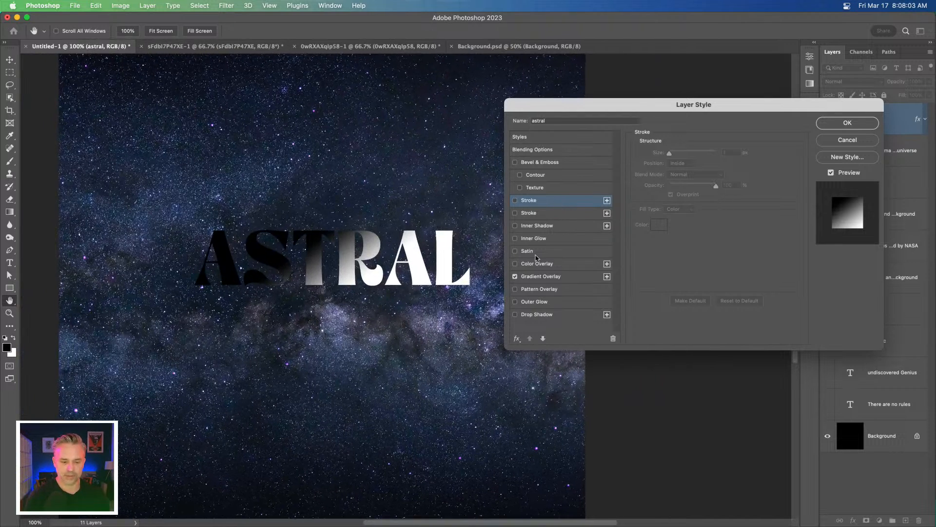
Set the Gradient Overlay's angle to 90° as the new default and change its style to Reflected
left_click(541, 276)
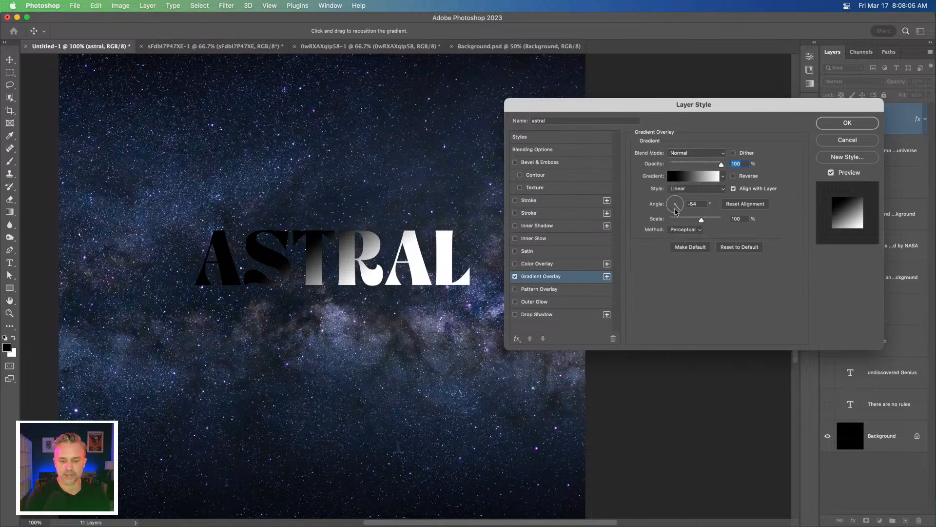
left_click(675, 198)
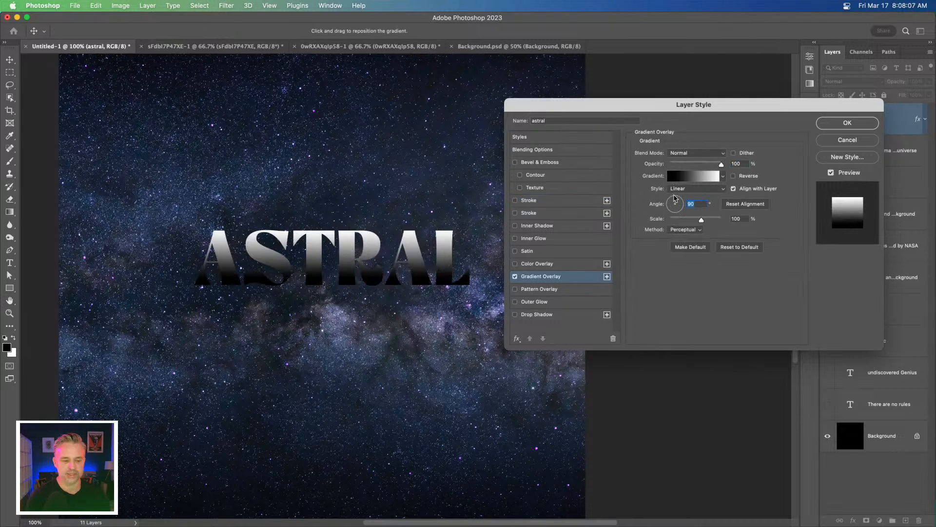
left_click(691, 248)
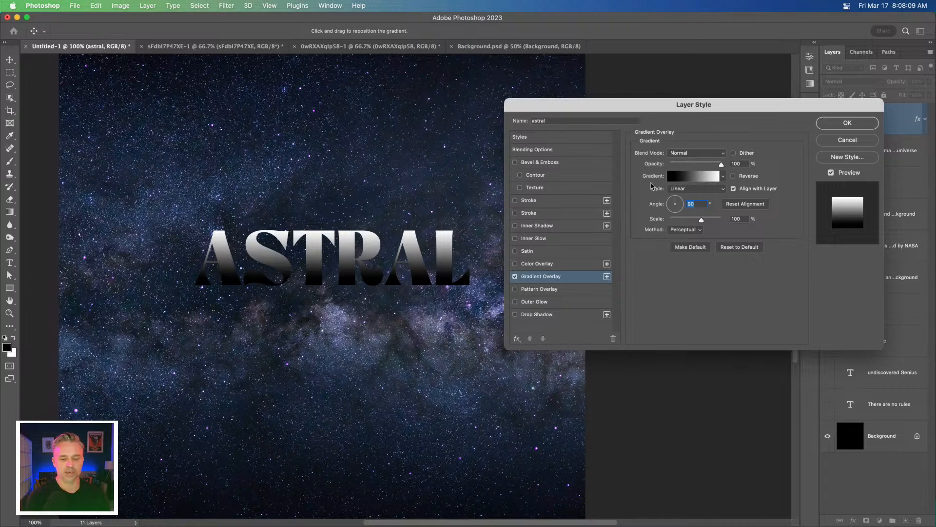
left_click(715, 192)
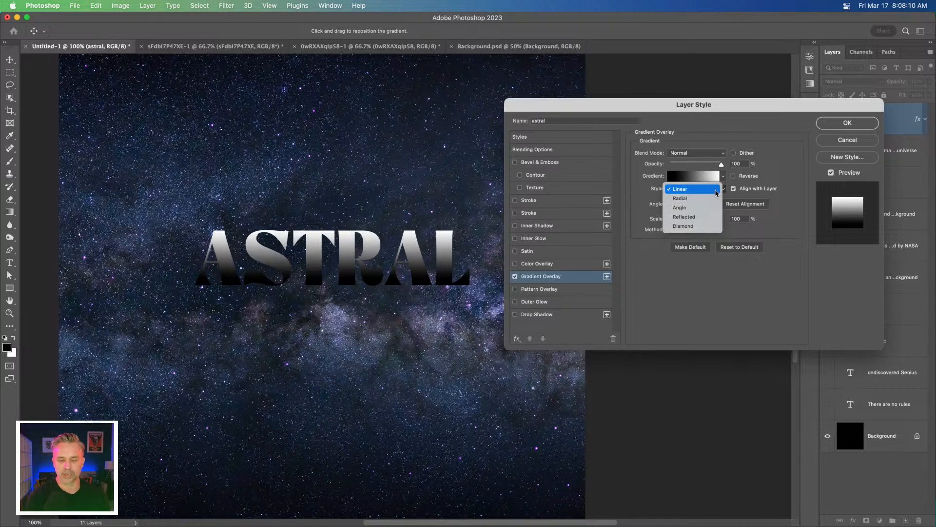
left_click(702, 217)
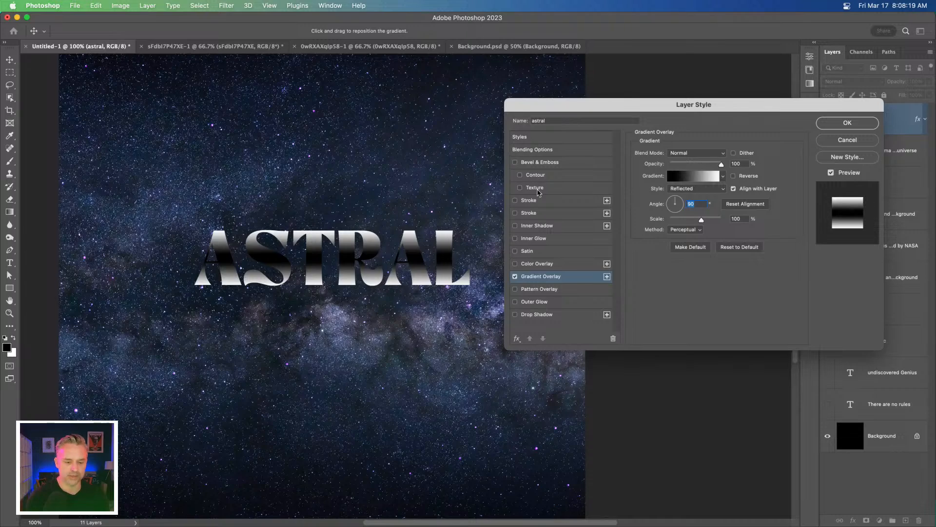
Add a Bevel & Emboss effect to the astral layer and reset its settings to default, with the lettering unobstructed at 200%
left_click(540, 164)
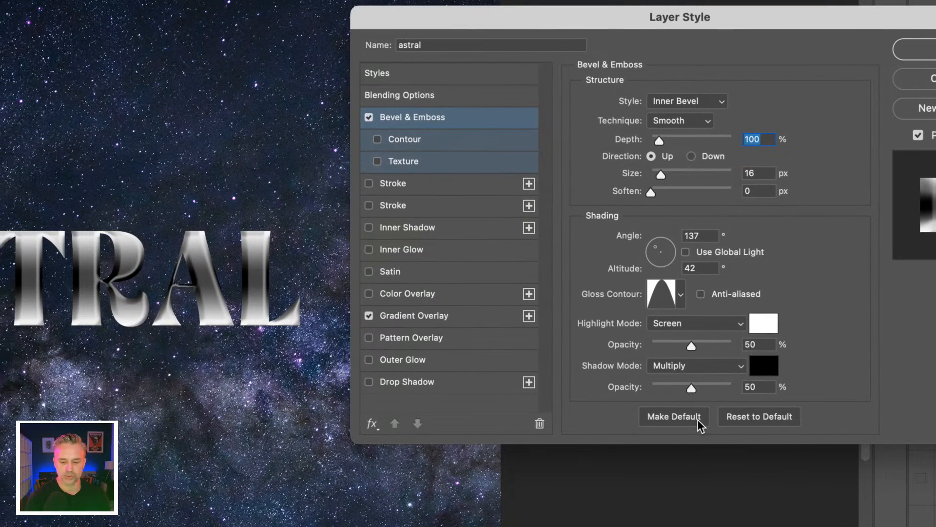
left_click(744, 419)
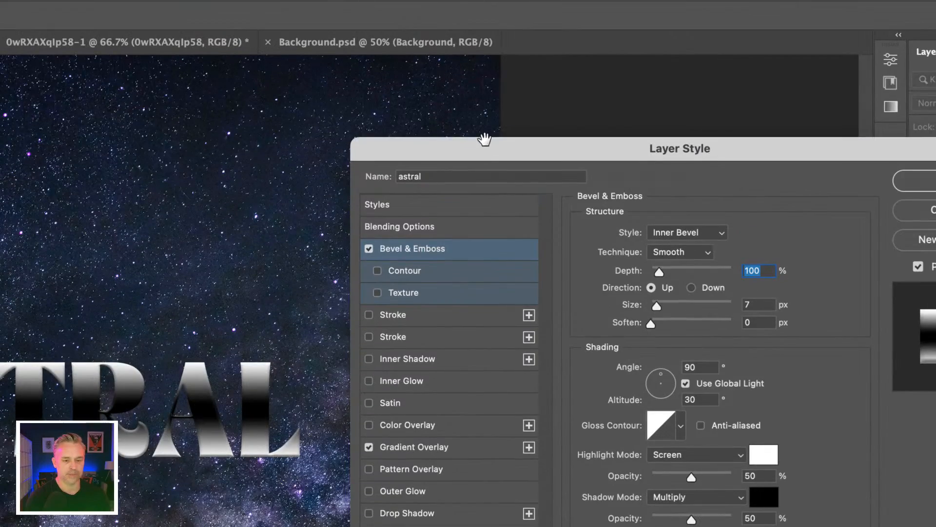
left_click_drag(483, 9, 411, 17)
left_click_drag(411, 148, 314, 55)
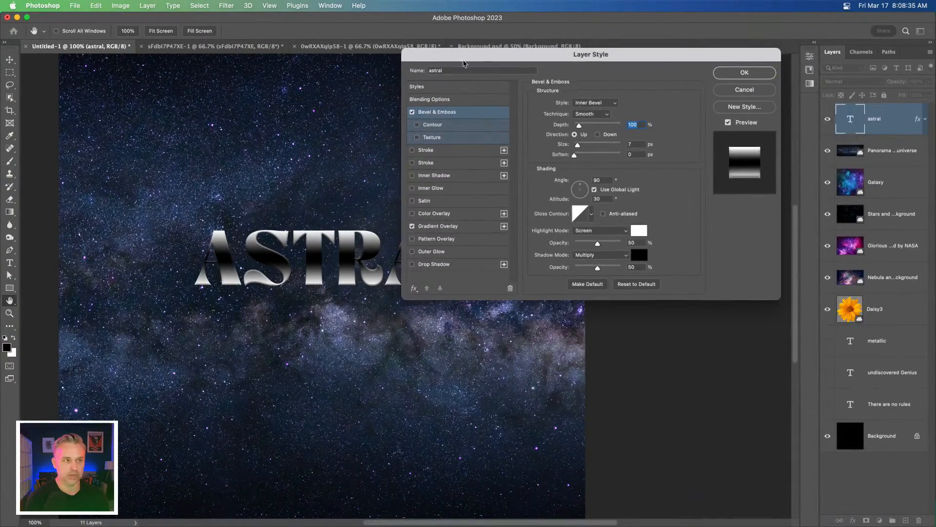
left_click_drag(456, 62, 549, 161)
key("super+equal")
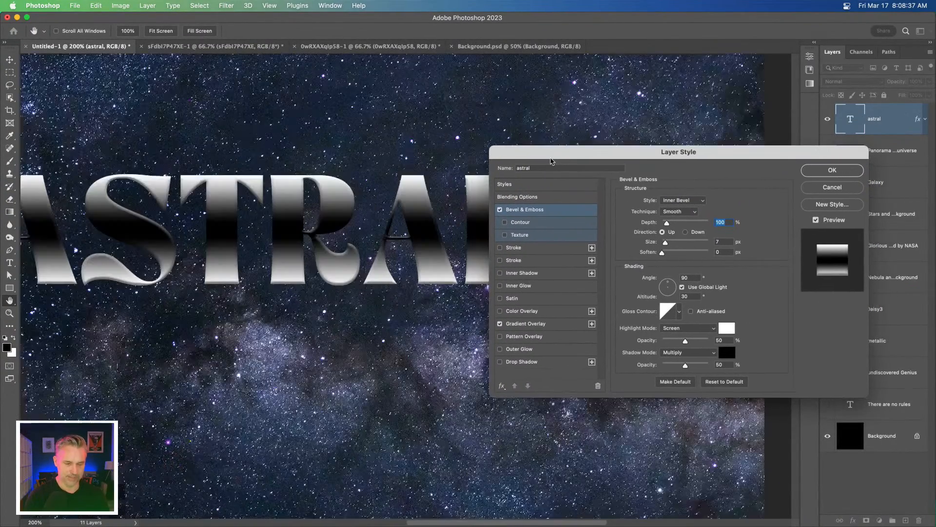
left_click_drag(205, 160, 299, 181)
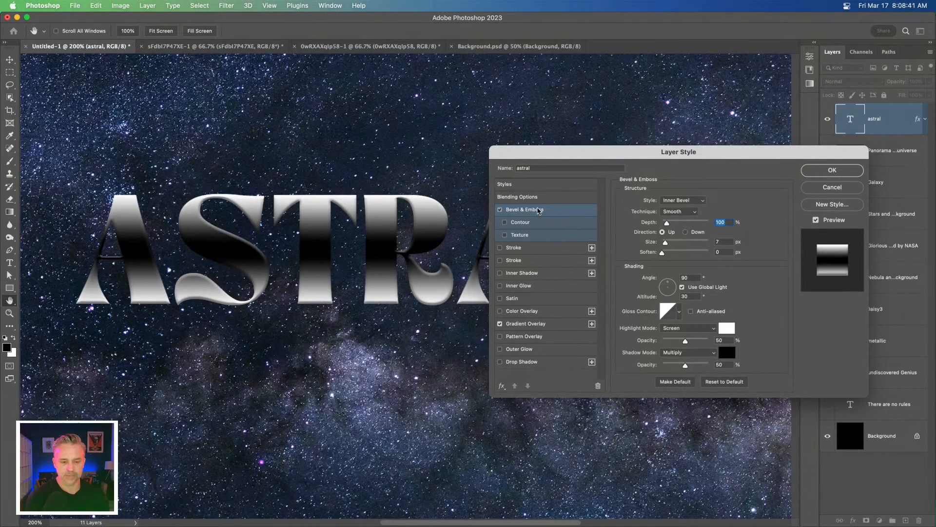
Raise the bevel's depth to 1000% and both highlight and shadow opacities to 100%, with the light at 124° and 21° altitude
left_click_drag(681, 224, 715, 224)
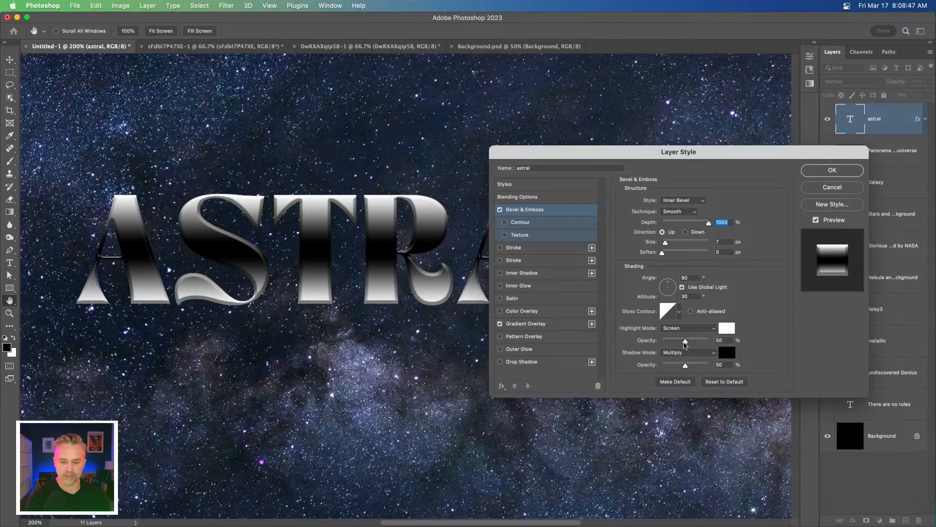
left_click_drag(685, 342, 746, 369)
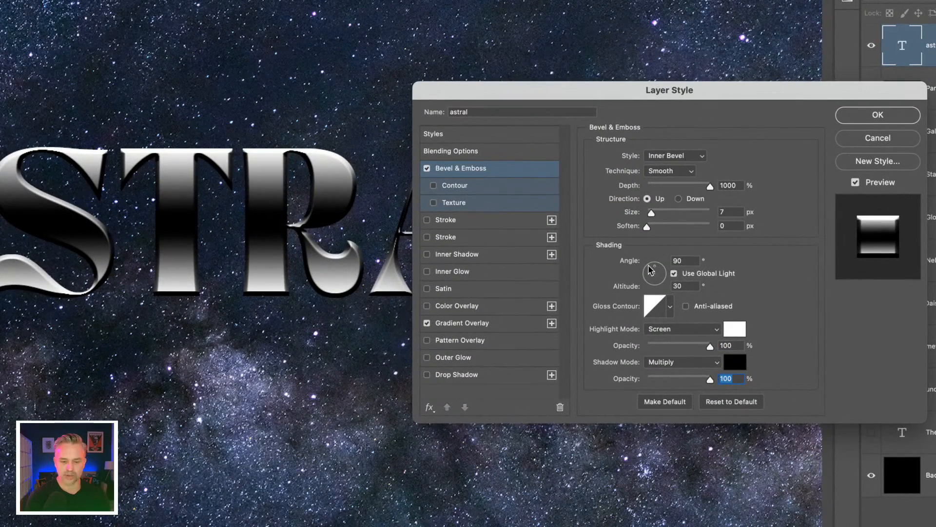
left_click(663, 282)
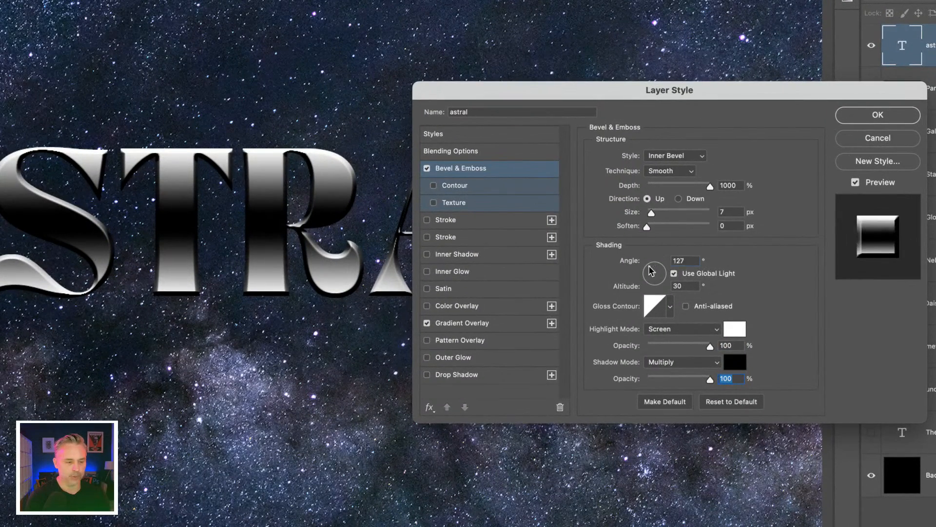
left_click_drag(649, 271, 649, 264)
Apply the triple-peaked gloss contour to the bevel and adjust the light to a 123° angle and 26° altitude
left_click(671, 310)
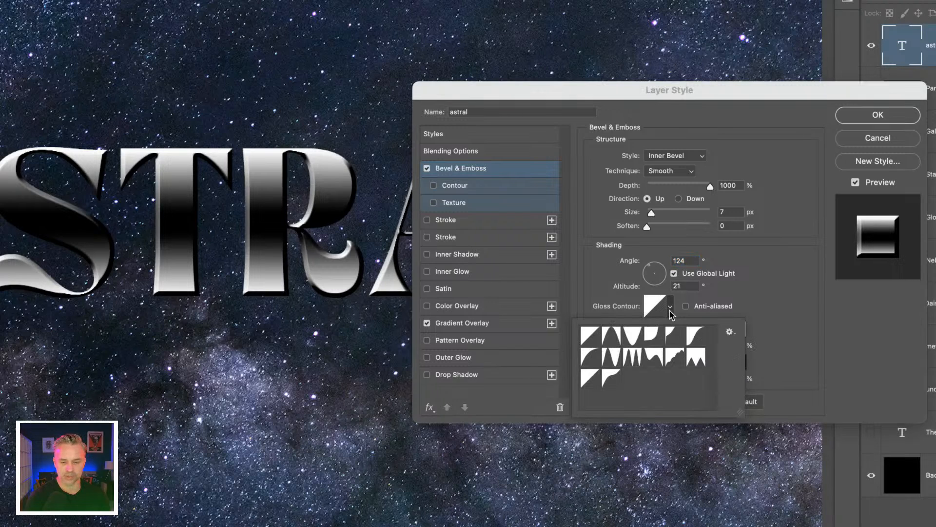
left_click(634, 359)
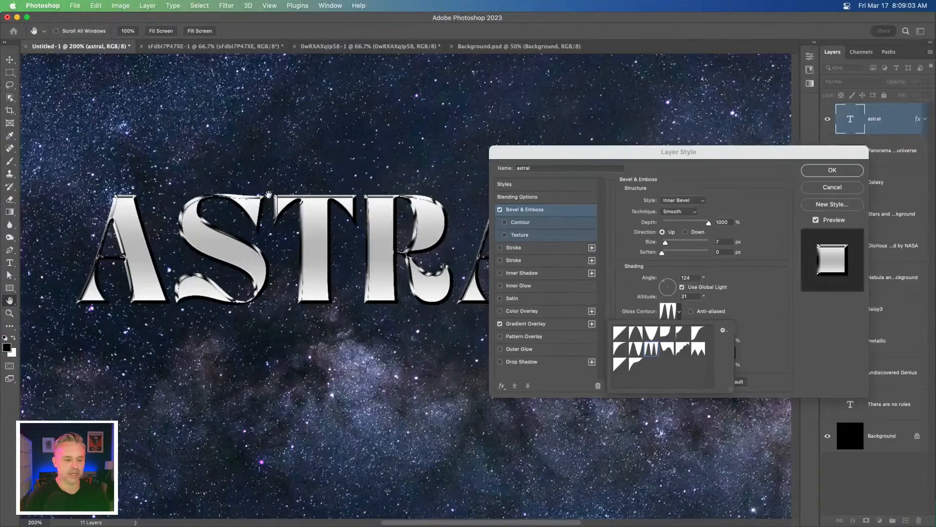
left_click(746, 289)
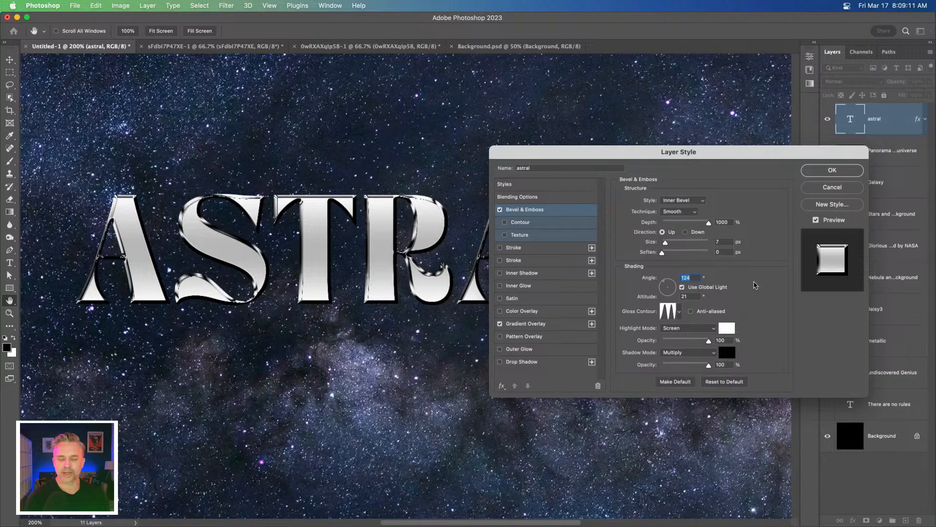
left_click_drag(667, 288, 665, 286)
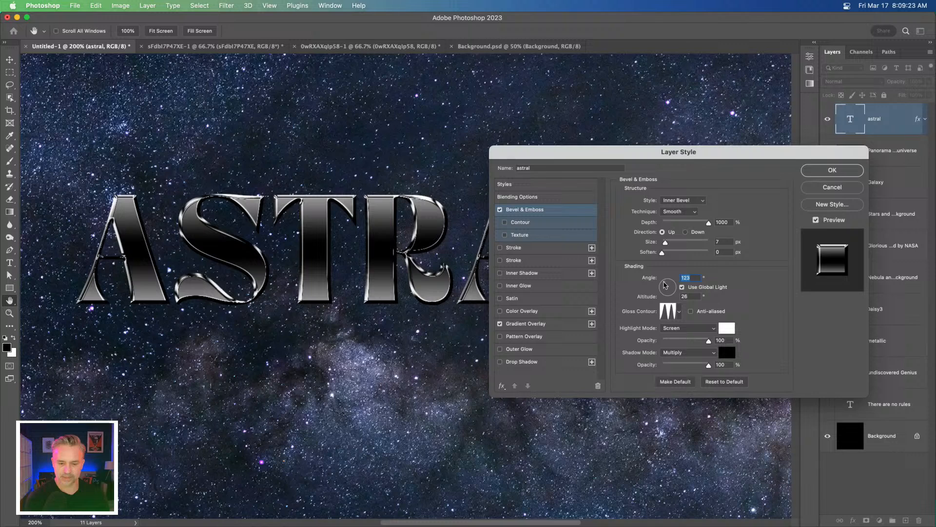
Try a bevel size of 32 px and inspect the bevel's shadow colour without changing it
left_click(675, 243)
left_click_drag(671, 244, 671, 244)
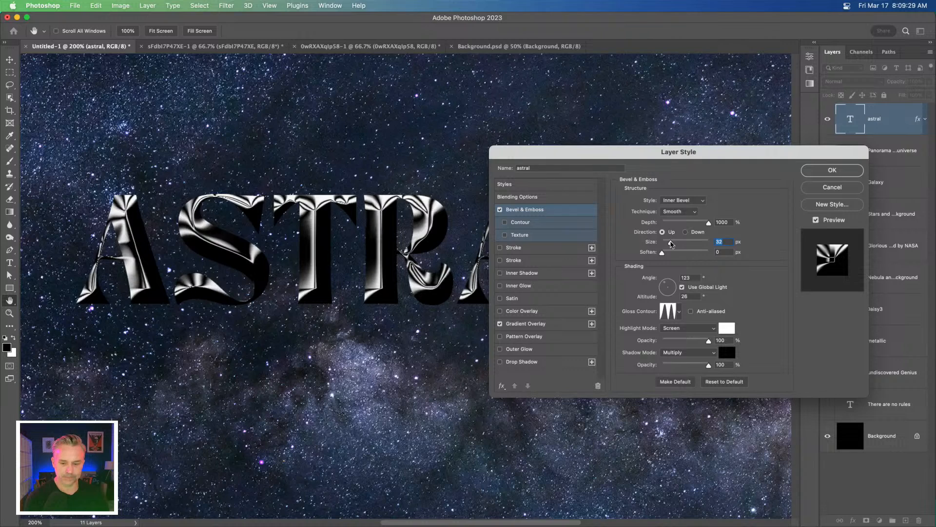
left_click(724, 355)
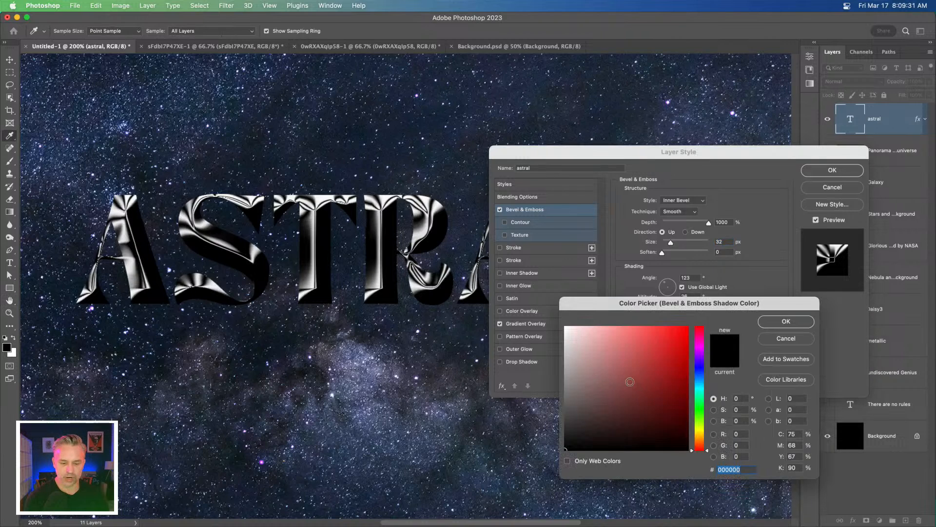
left_click(786, 339)
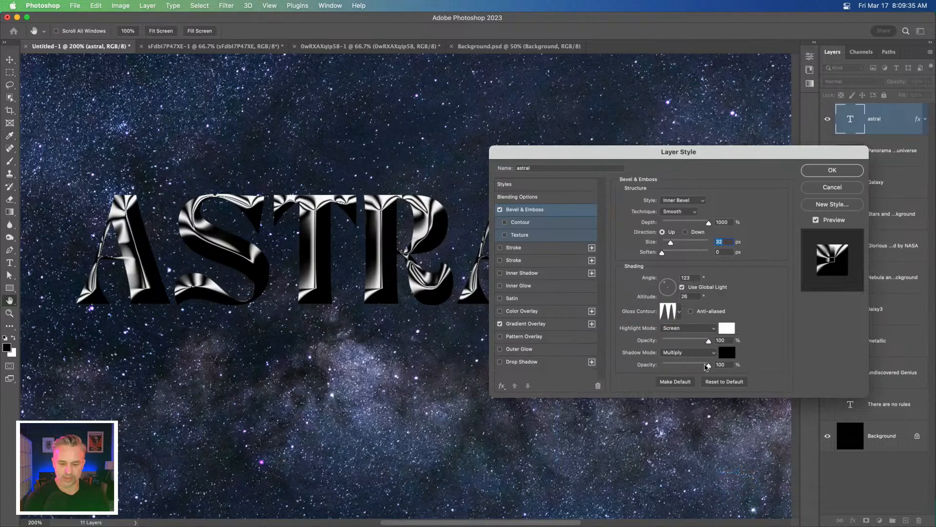
Set the bevel's shadow opacity to 79% and its size to 18 px, and apply the layer style
mouse_move(709, 365)
left_mouse_down()
mouse_move(668, 365)
mouse_move(698, 365)
left_mouse_up()
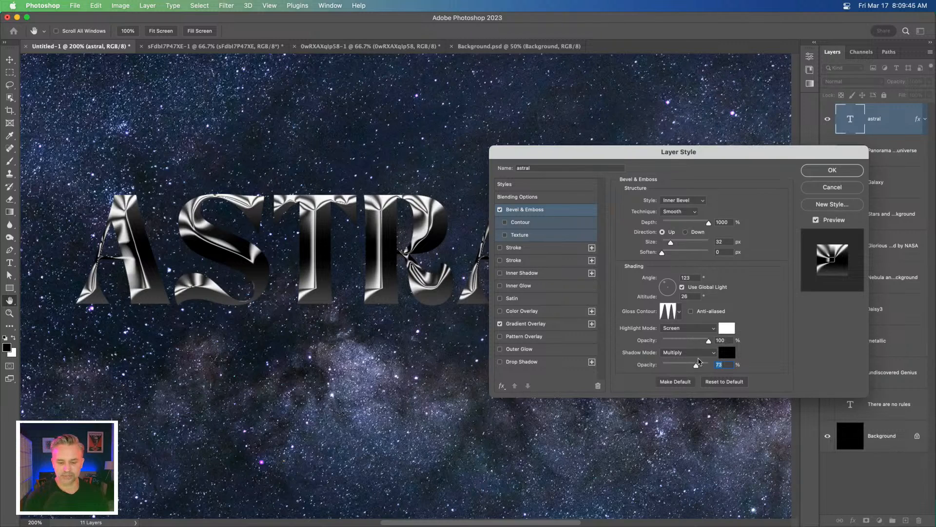
left_click_drag(697, 366, 698, 366)
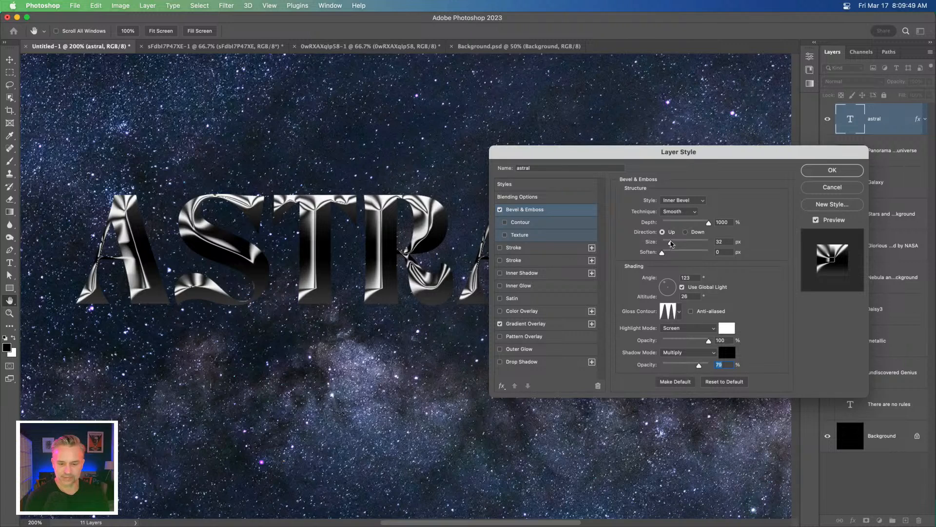
mouse_move(672, 243)
left_mouse_down()
mouse_move(683, 244)
mouse_move(670, 244)
left_mouse_up()
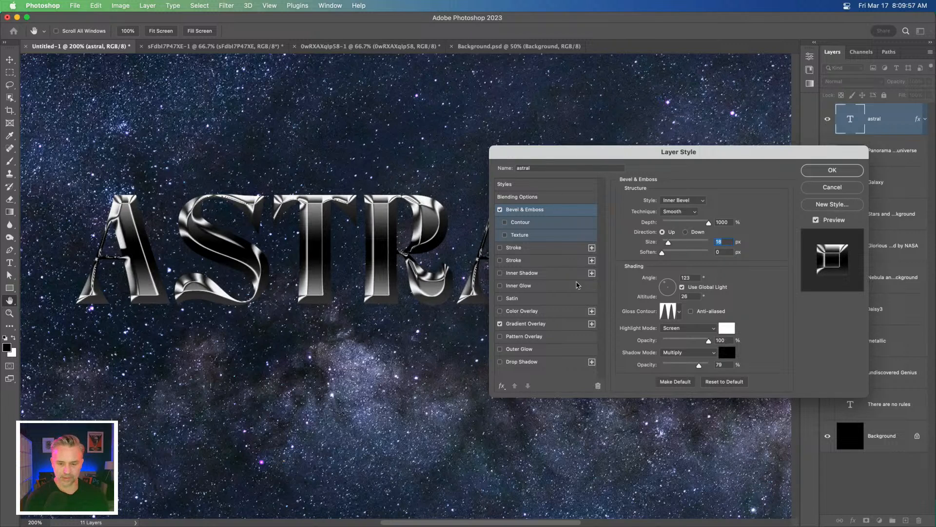
left_click(815, 172)
Duplicate the styled astral text layer, and hide its lower copy and the Panorama universe background layer
key("super+j")
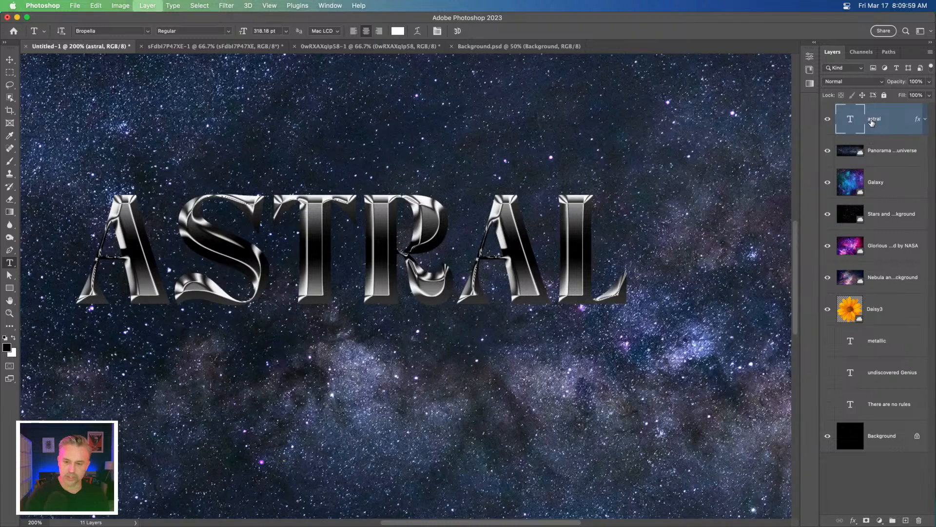
left_click(828, 151)
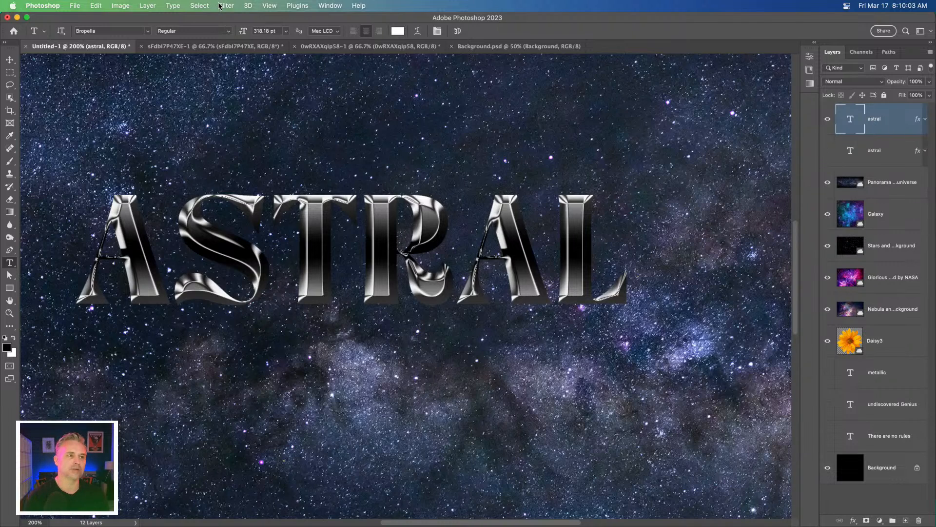
left_click(828, 182)
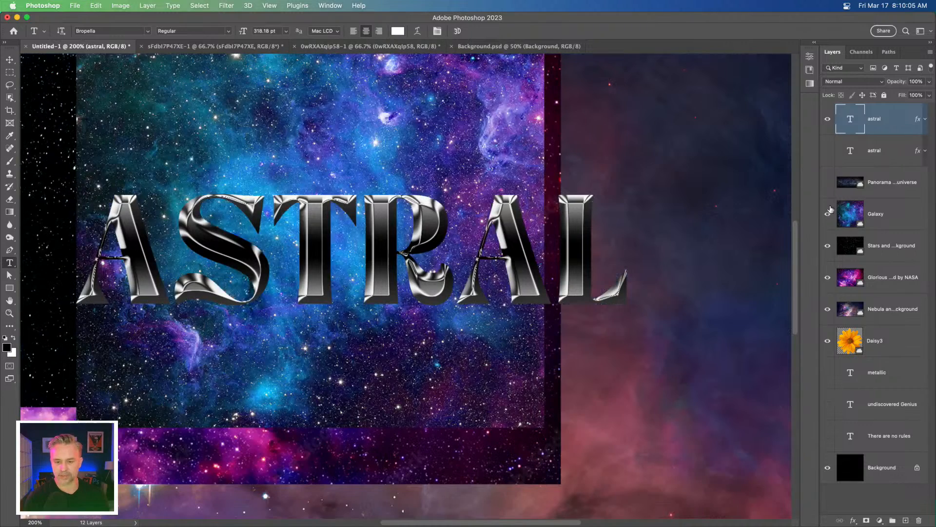
Enlarge and reposition the Galaxy image layer so it covers the whole canvas behind the ASTRAL text
left_click(828, 215)
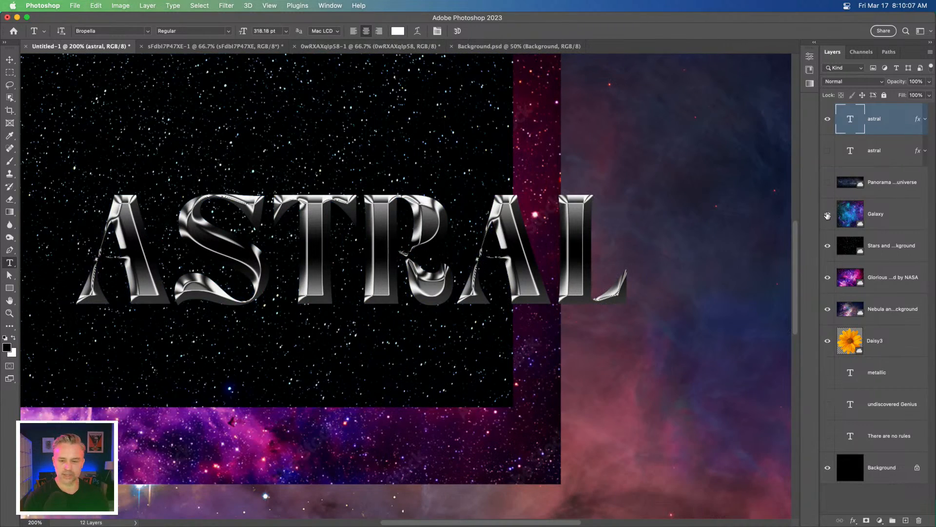
left_click(828, 214)
left_click(870, 216)
key("super+minus")
key("super+minus")
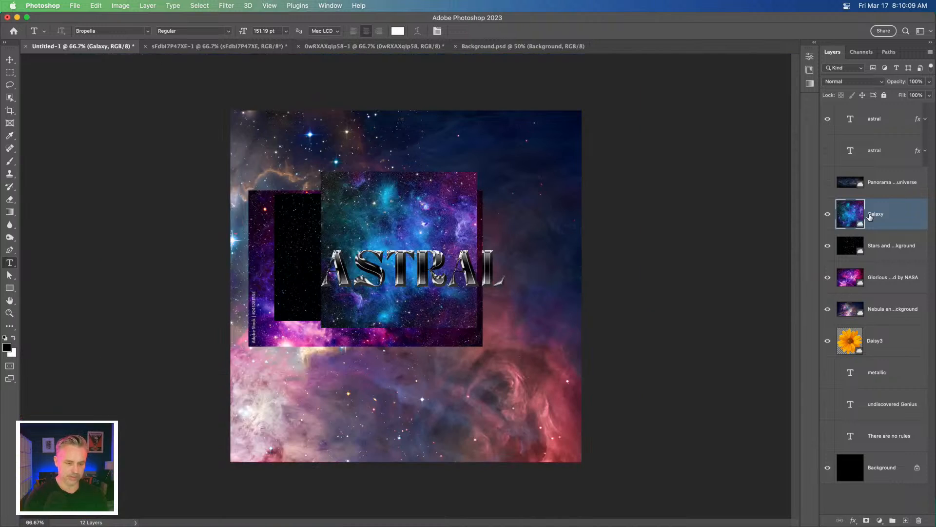
key("super+t")
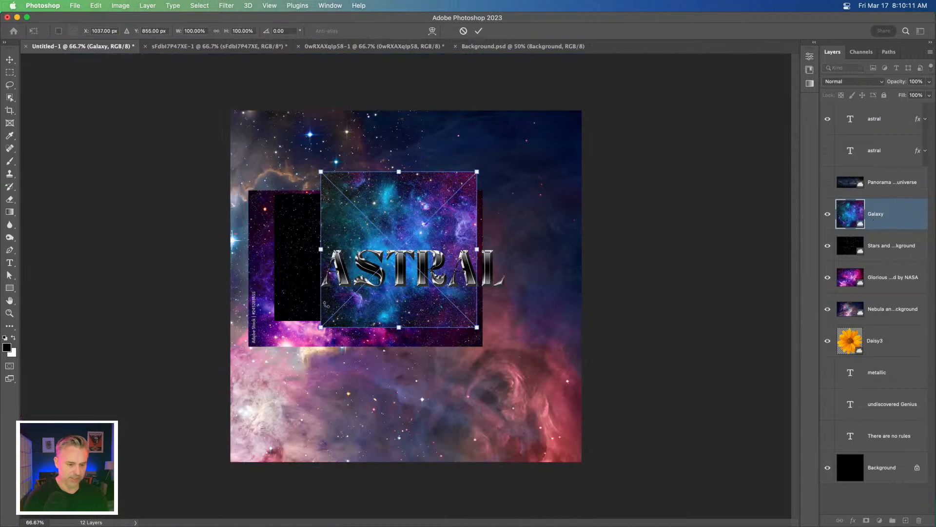
left_click_drag(320, 171, 208, 58)
left_click_drag(272, 190, 288, 241)
key("Return")
key("t")
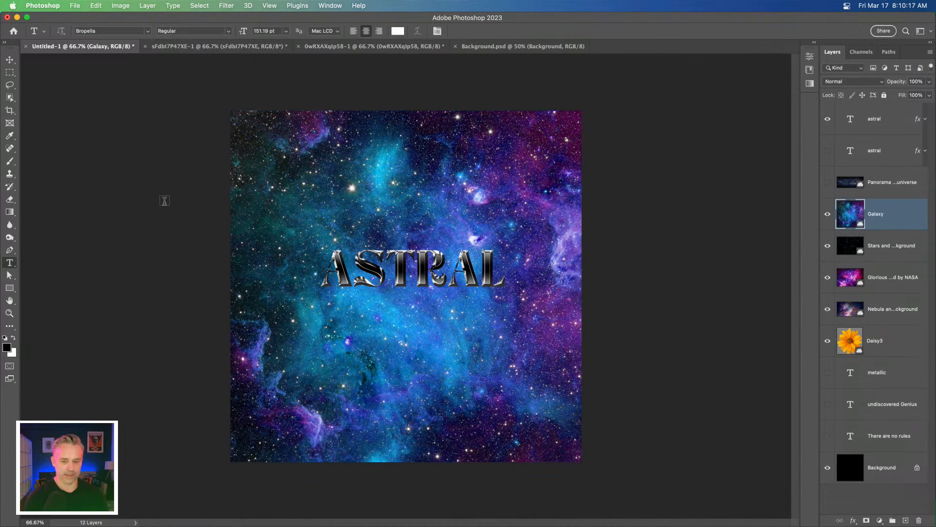
Hide the Galaxy and Stars background layers and delete the Glorious image layer by NASA, leaving the nebula as backdrop
left_click(828, 214)
left_click(828, 277)
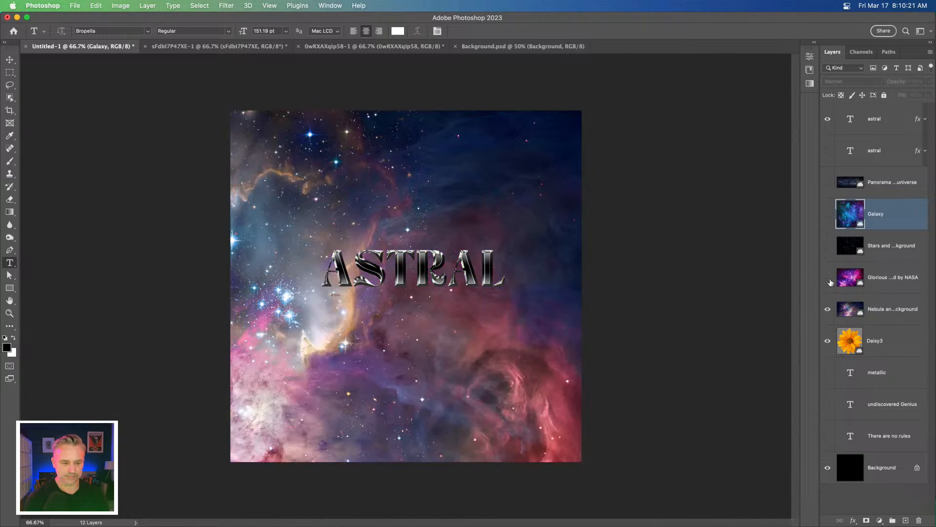
left_click(884, 279)
key("Delete")
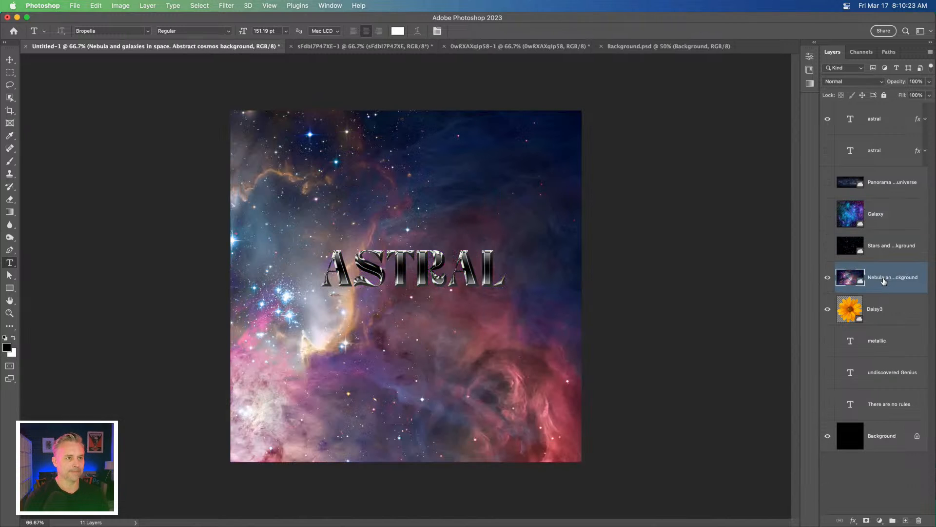
Open the Filter Gallery on the visible astral text layer, converting the layer to a smart object
key("super+equal")
key("super+equal")
left_click_drag(325, 363, 286, 408)
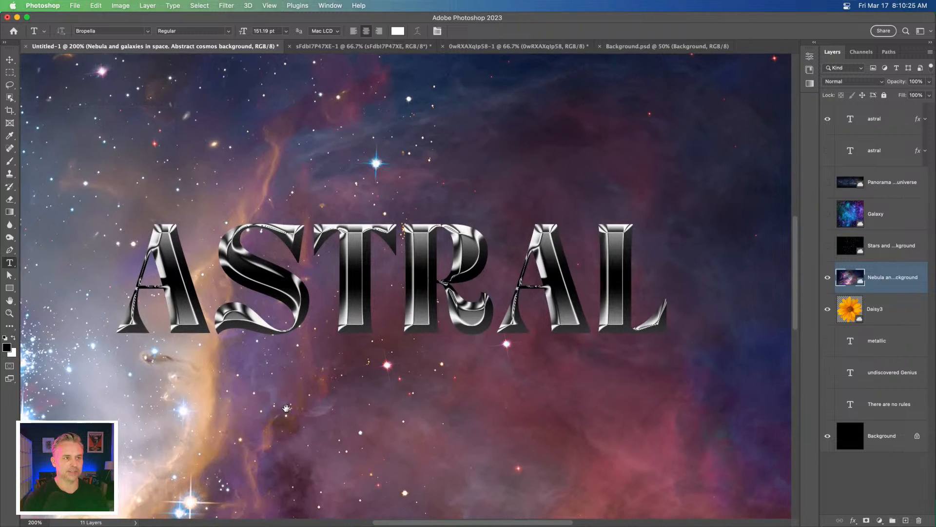
left_click(881, 126)
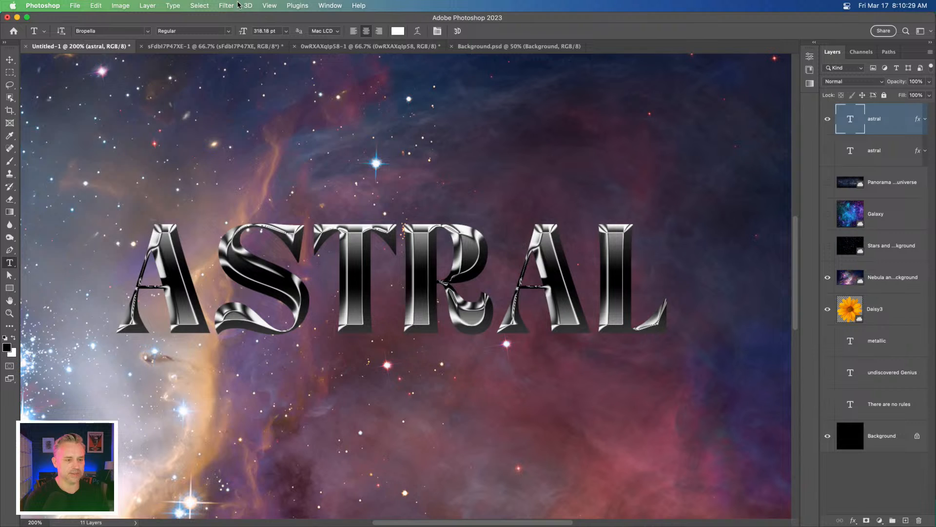
left_click(231, 6)
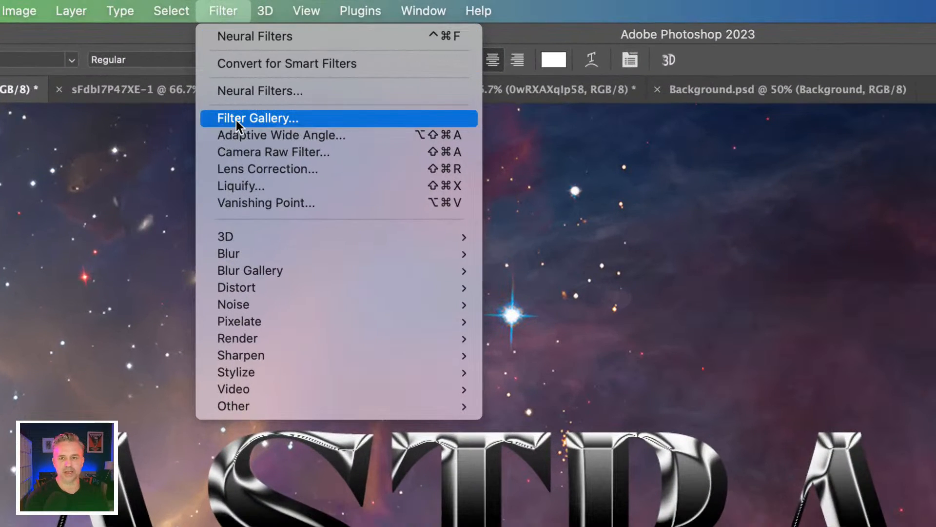
left_click(236, 119)
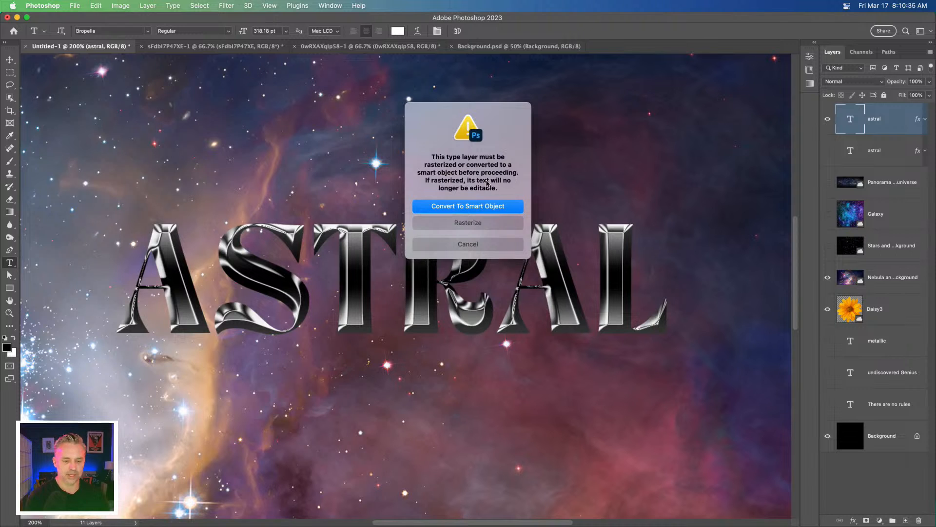
left_click(477, 208)
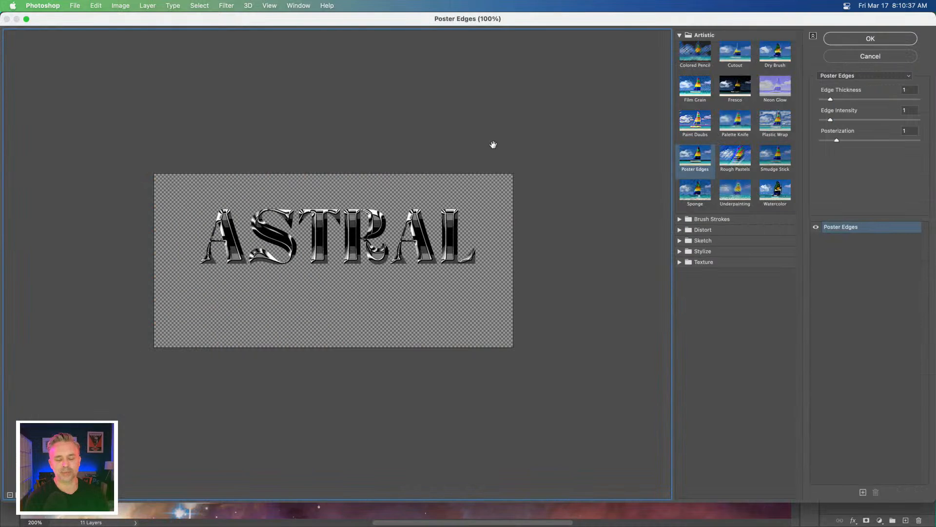
Browse the Filter Gallery's effect categories, from Artistic and Brush Strokes through Distort, Sketch, Stylize and Texture, against an enlarged preview
key("super+equal")
key("super+equal")
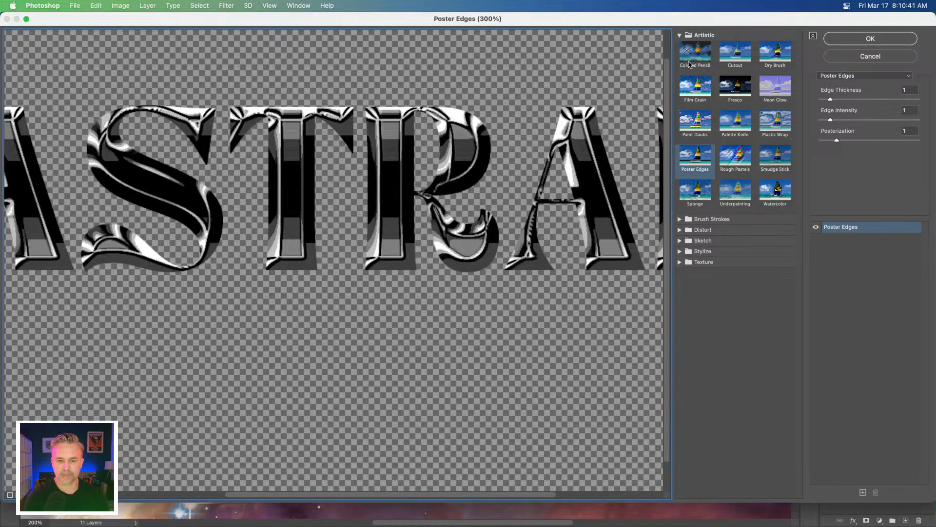
left_click(680, 220)
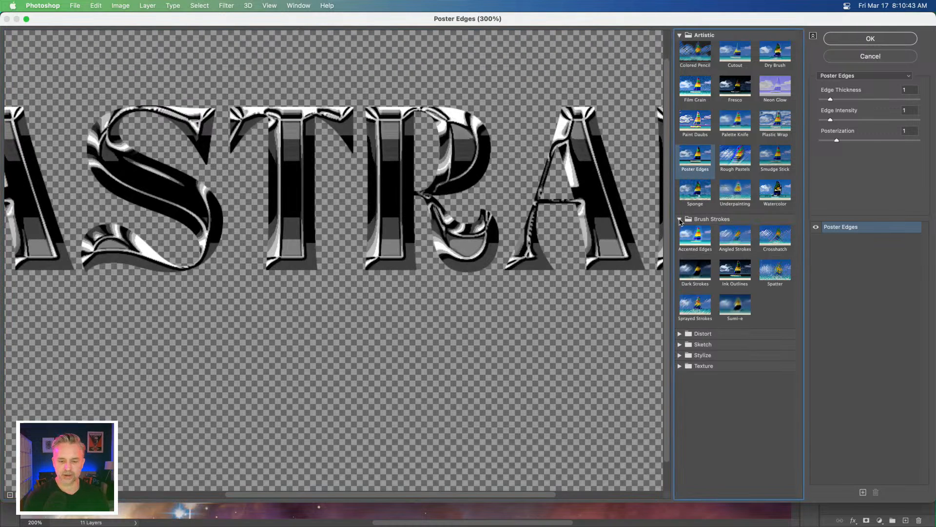
left_click_drag(932, 510, 932, 525)
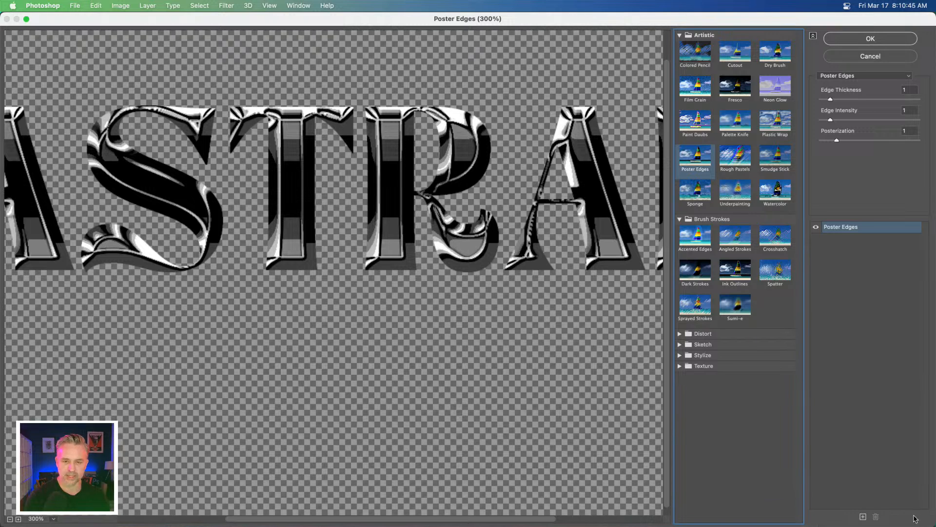
left_click(680, 36)
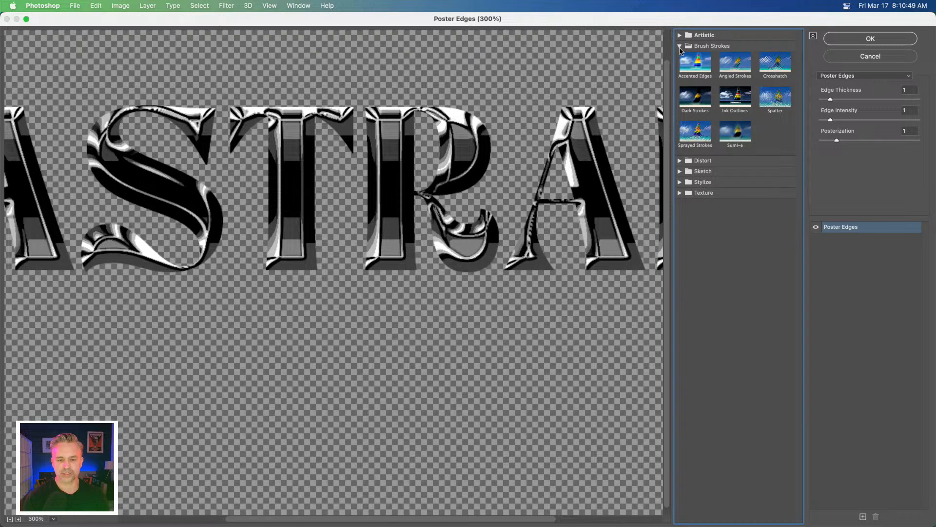
left_click(680, 46)
left_click(679, 57)
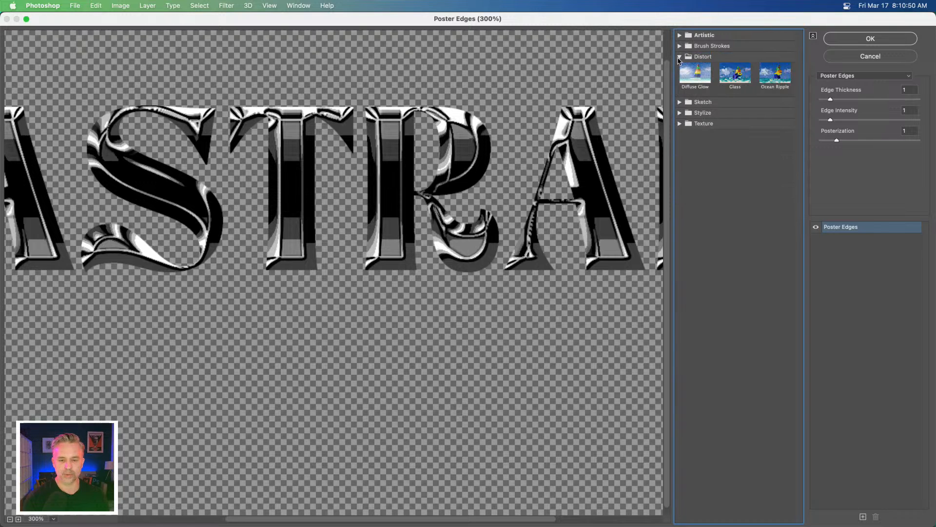
left_click(680, 102)
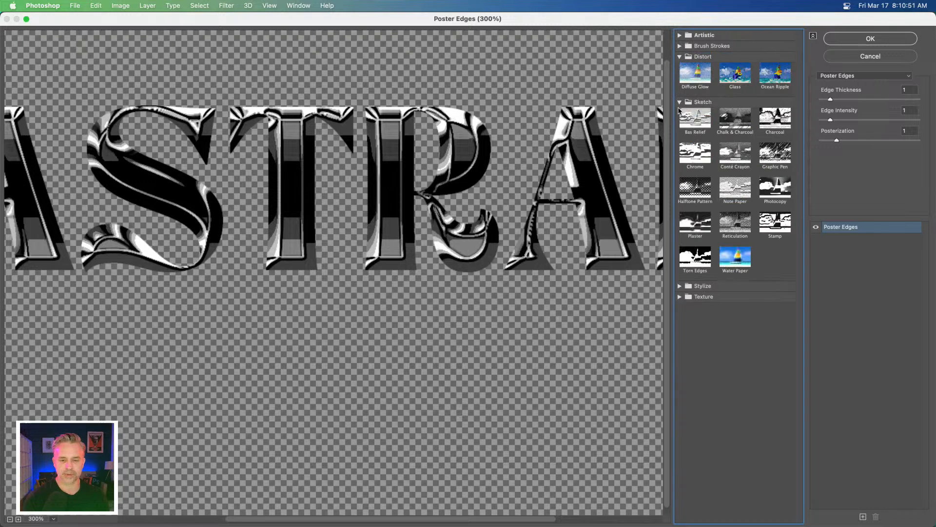
left_click(679, 287)
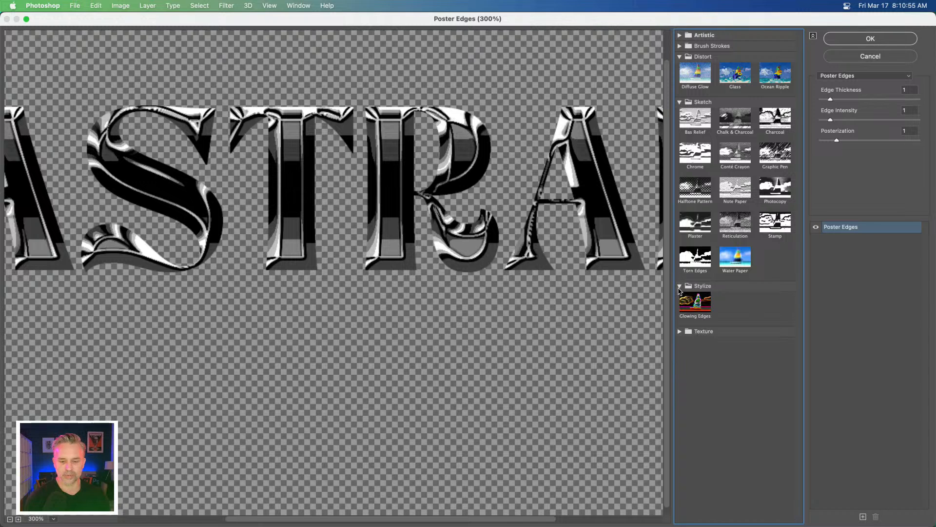
left_click(681, 332)
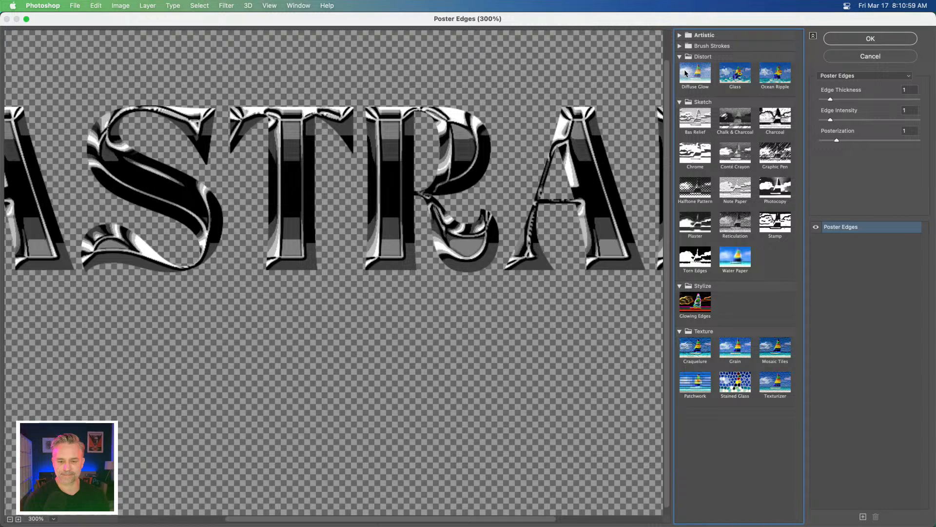
left_click(679, 46)
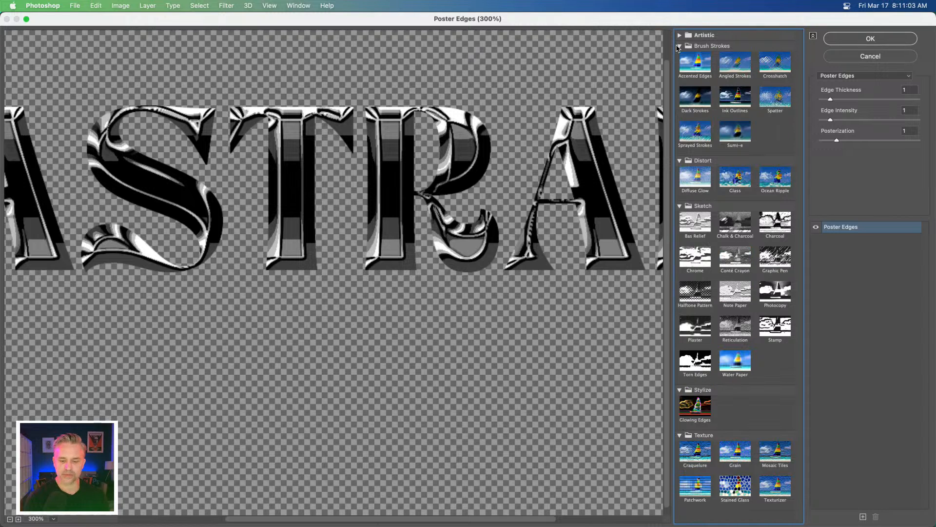
left_click(679, 35)
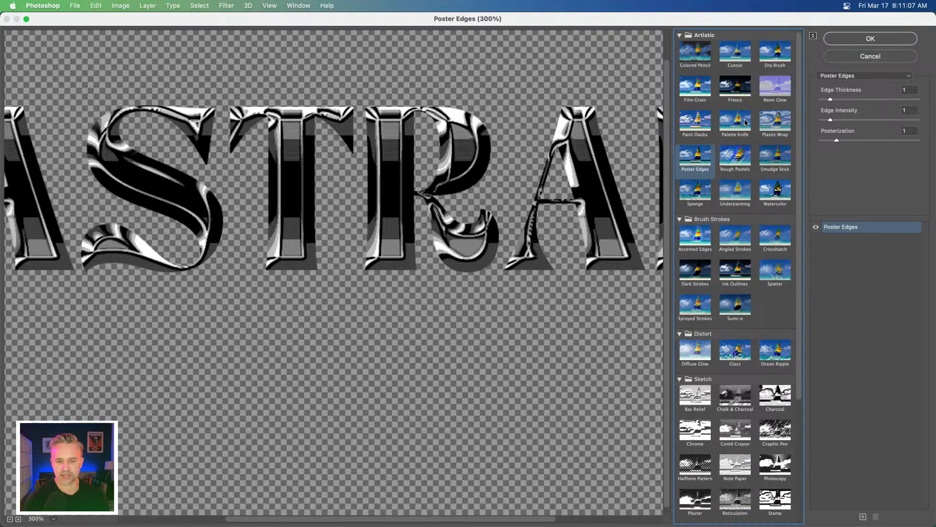
scroll(745, 122, "down", 3)
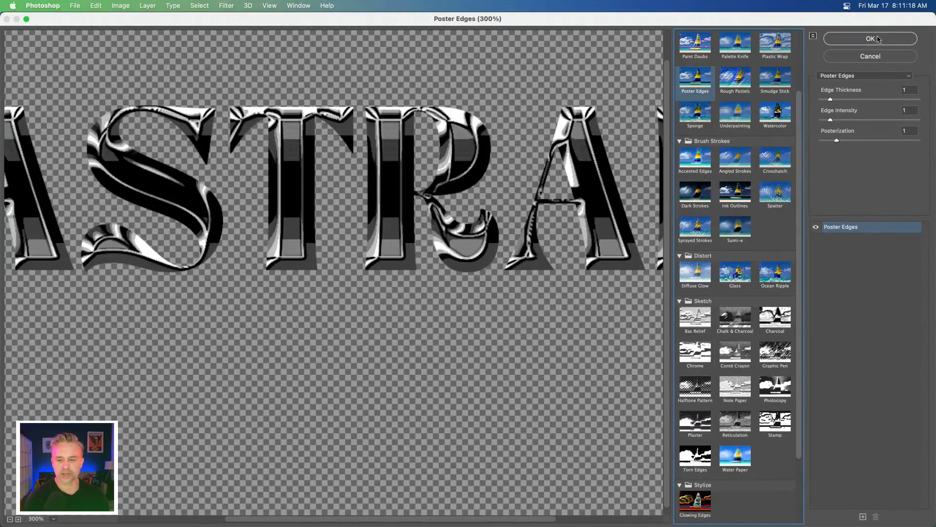
Replace the Poster Edges effect on the ASTRAL text with the Chrome filter from the full effect list
left_click(877, 77)
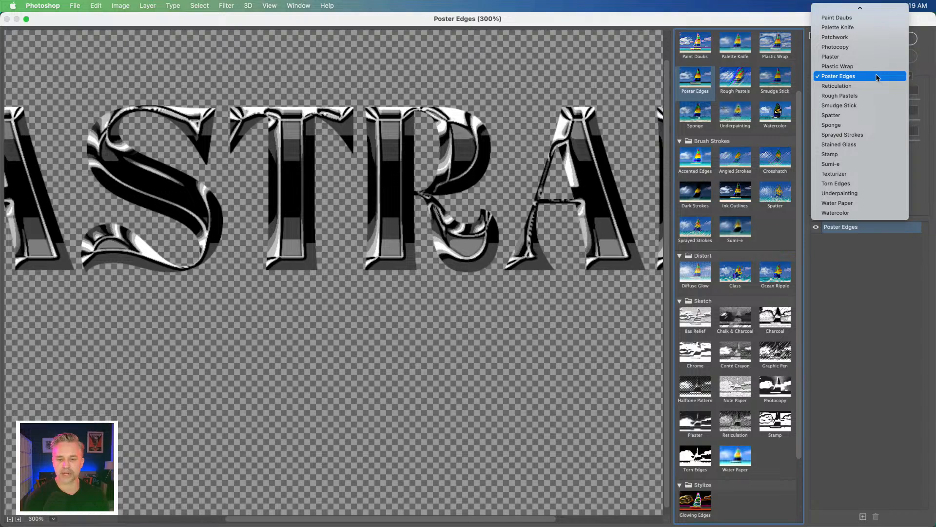
scroll(876, 77, "up", 5)
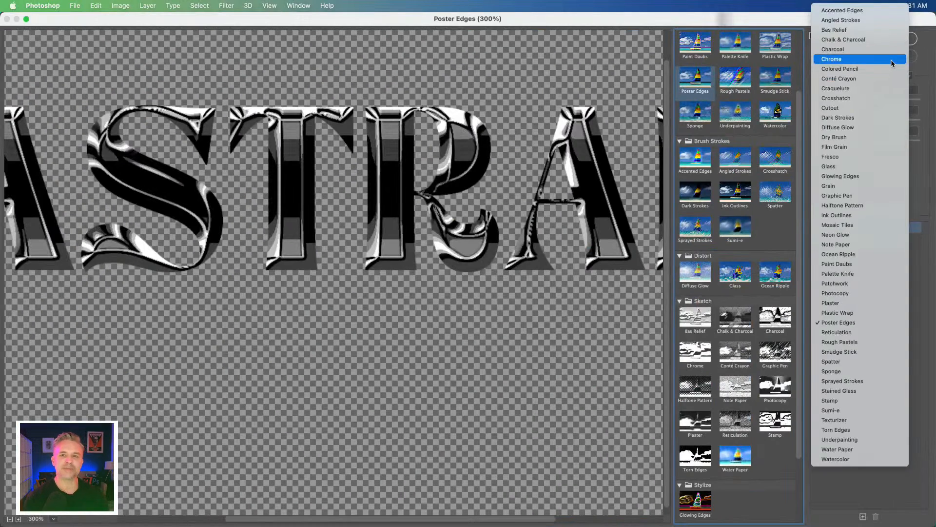
left_click(892, 63)
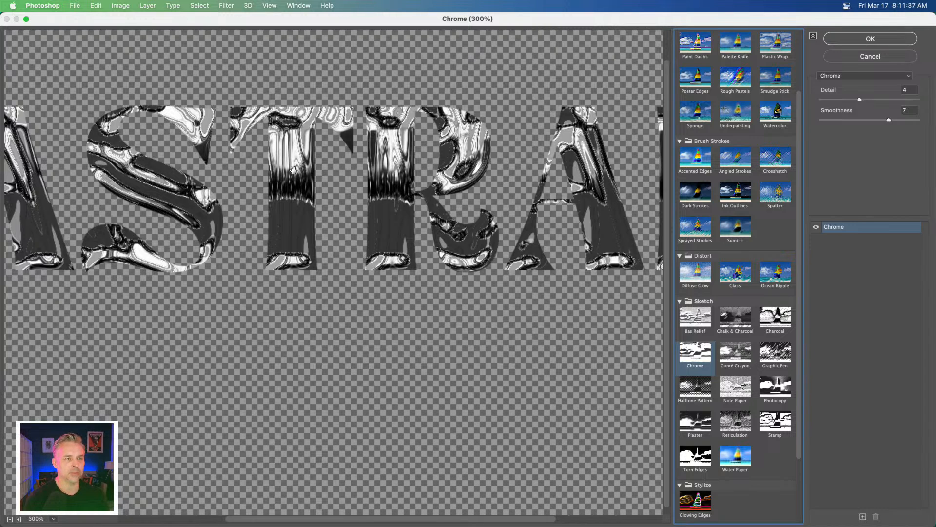
Set the Chrome filter's Detail to 2 and Smoothness to 8, and apply it to the astral layer
left_click(842, 99)
left_click(870, 99)
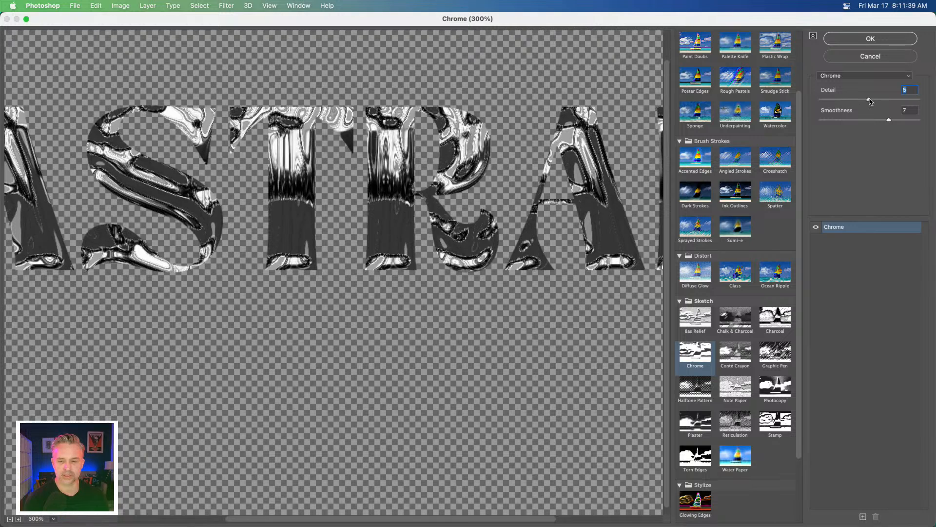
left_click(868, 119)
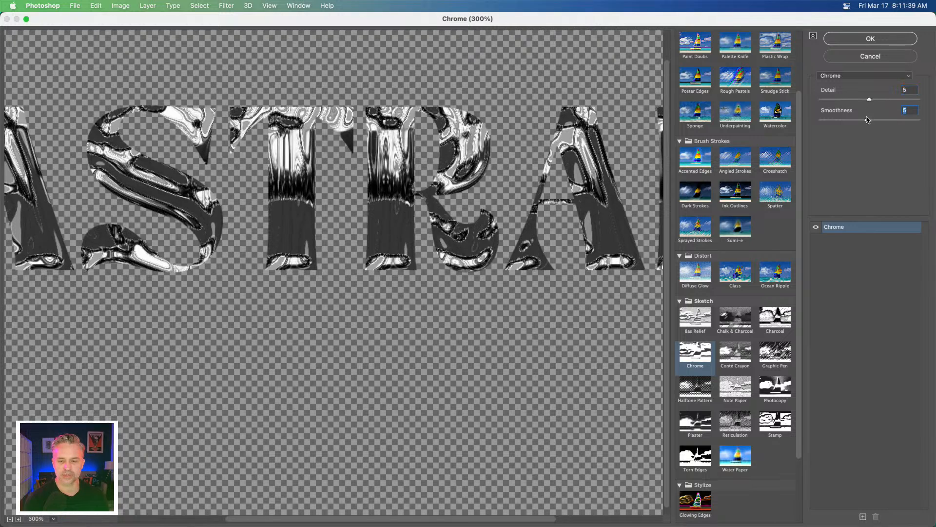
left_click(840, 120)
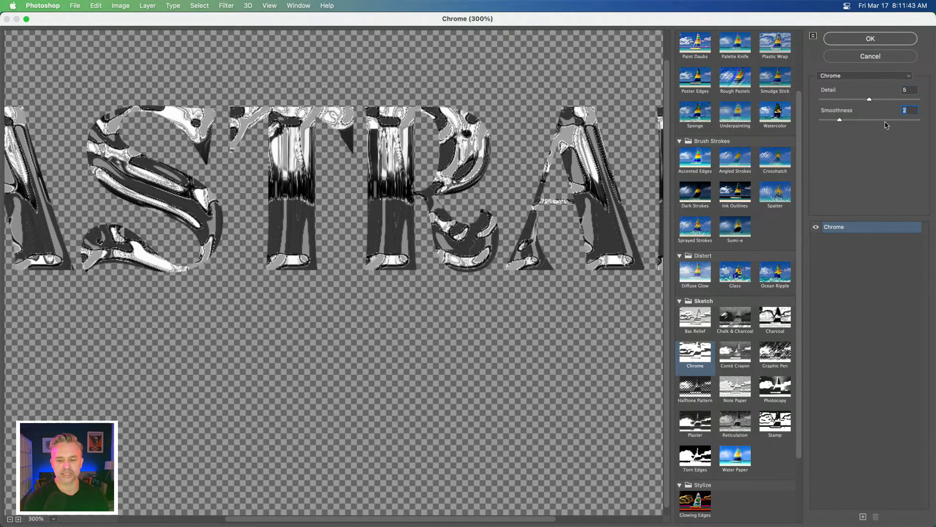
left_click(898, 120)
left_click(848, 99)
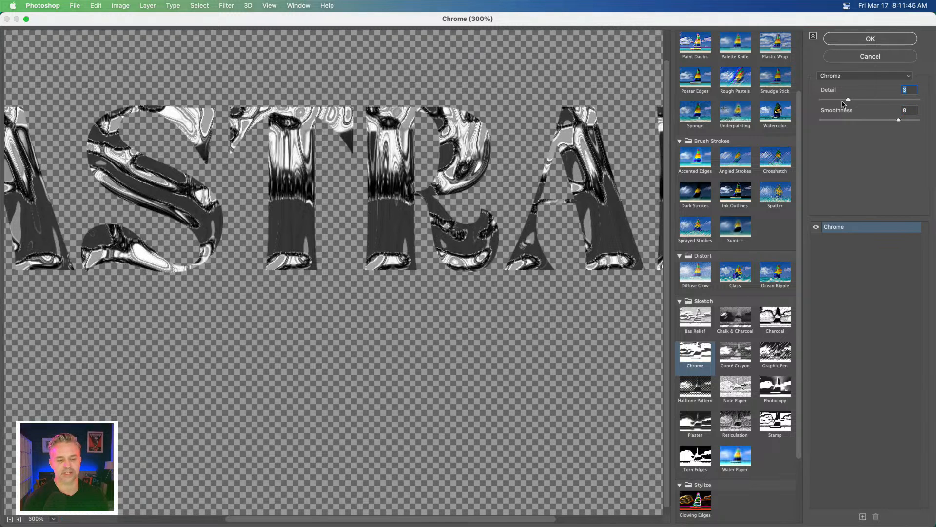
left_click(839, 99)
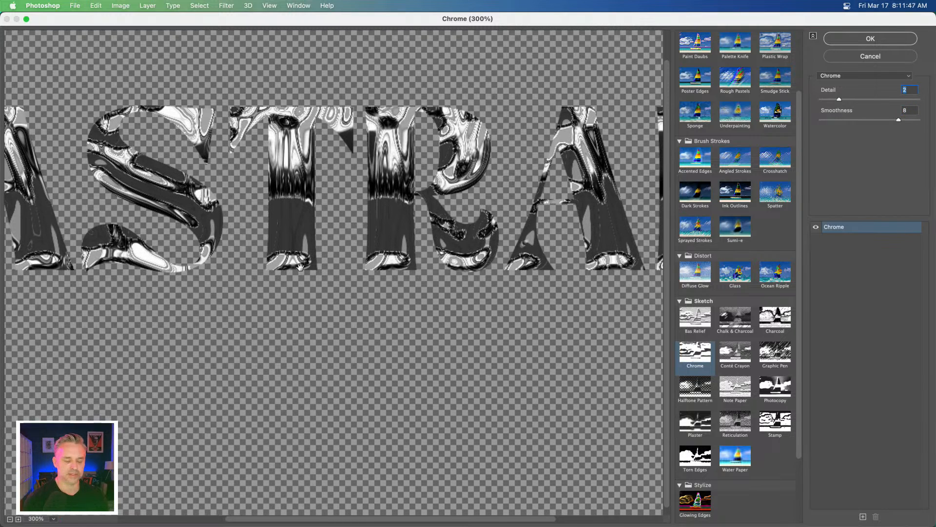
left_click(870, 39)
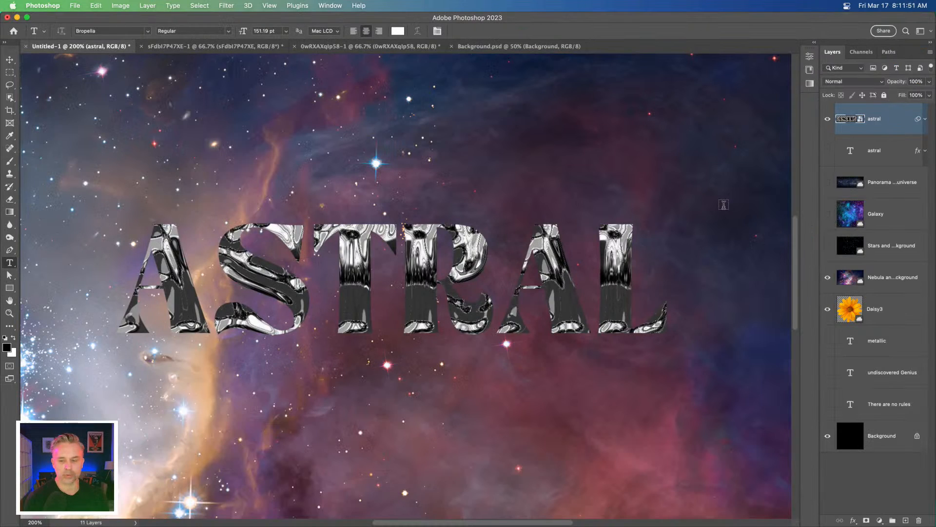
Expand the astral layer's smart filters and open the smart object's contents for editing
left_click(926, 119)
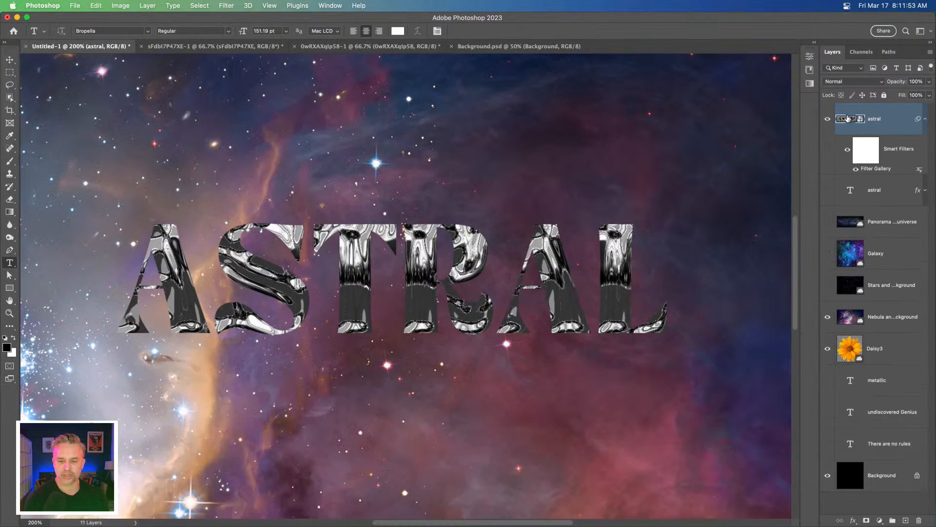
double_click(847, 118)
left_click(831, 187)
double_click(848, 122)
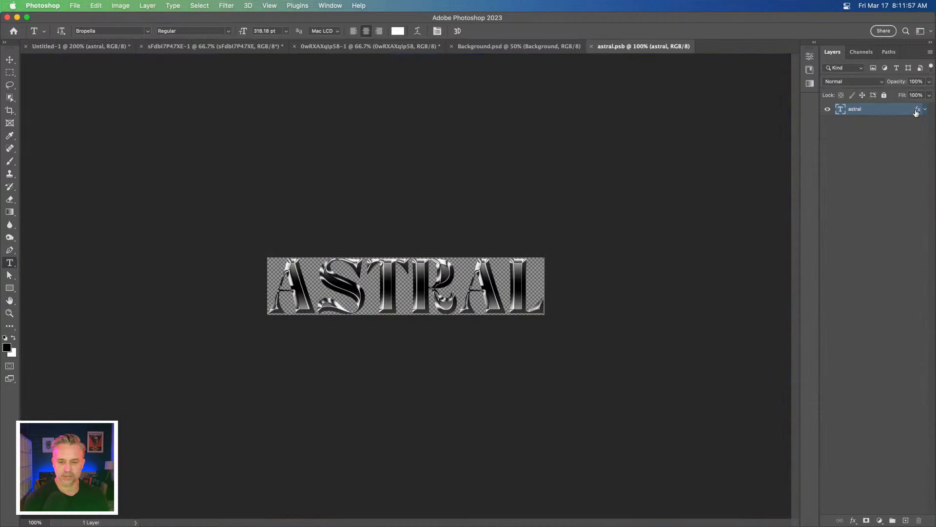
Change the gloss contour in the embedded astral text's Bevel & Emboss to the straight diagonal linear preset
double_click(917, 111)
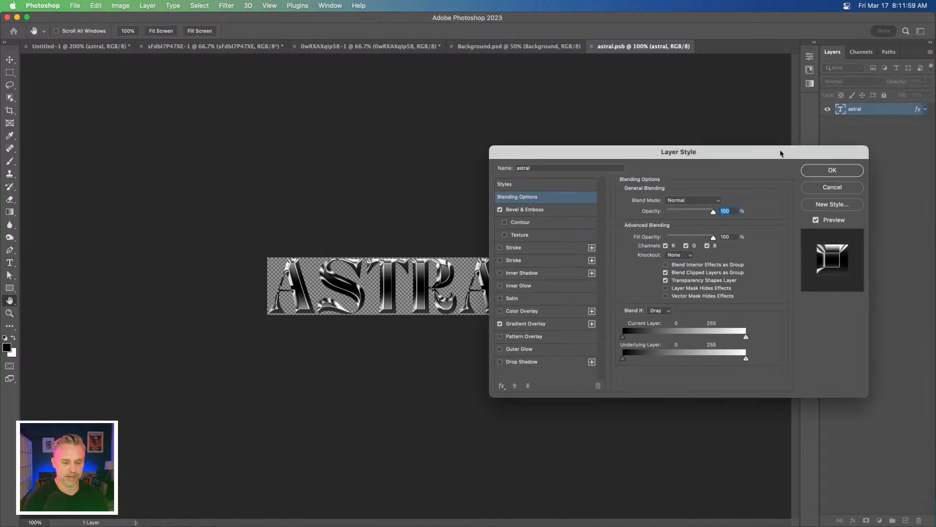
left_click(535, 210)
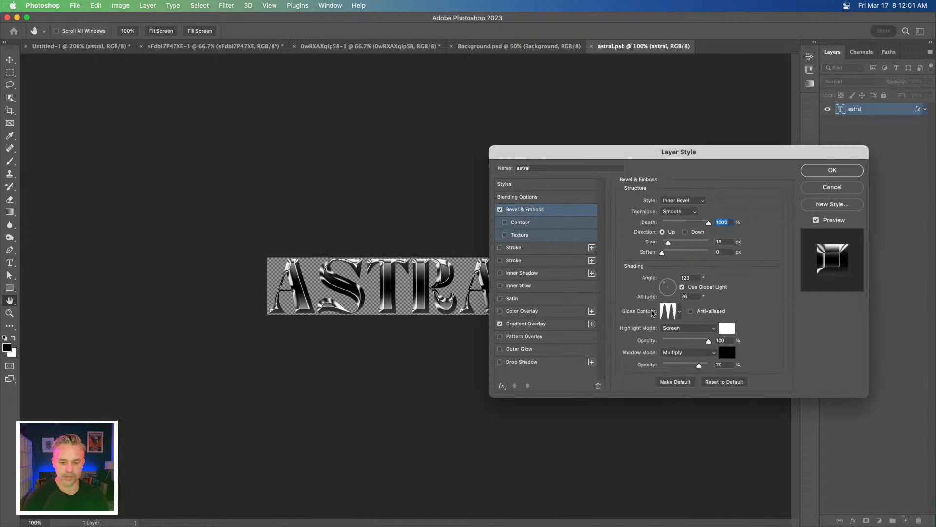
left_click(680, 312)
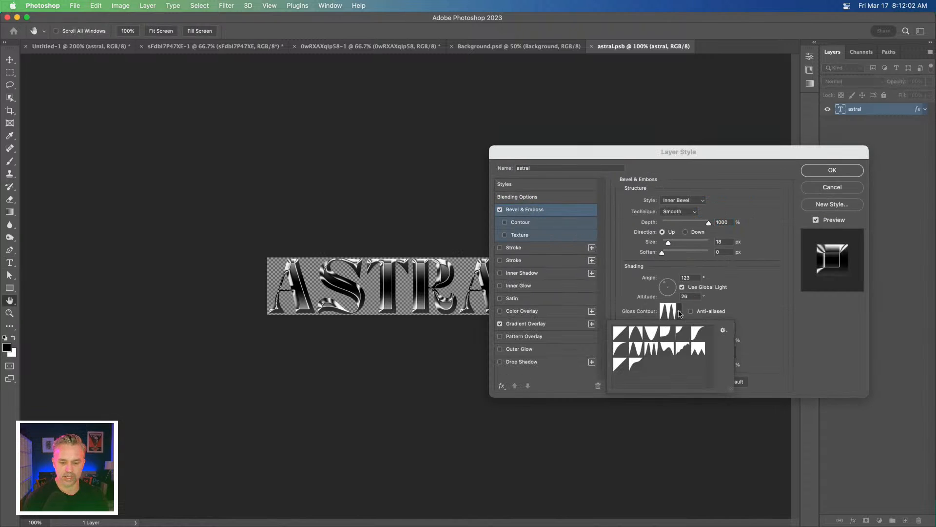
left_click(622, 339)
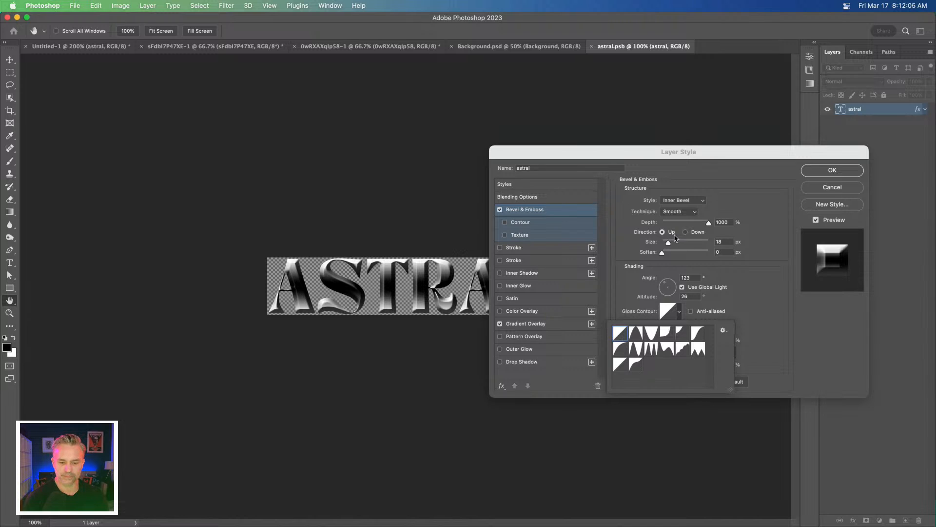
left_click(739, 181)
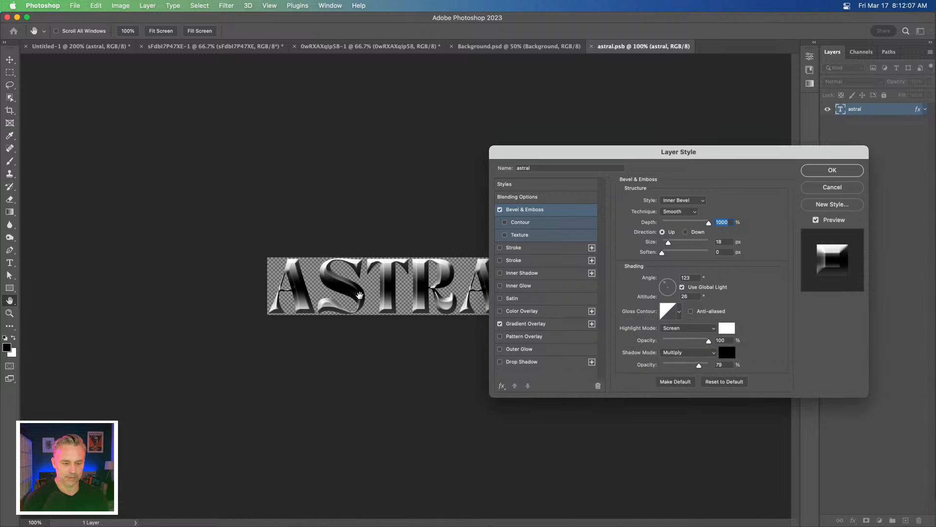
Set the Bevel & Emboss Soften to 12 px, and save and close the astral smart object's contents
left_click(395, 289, "super")
left_click(394, 289, "super")
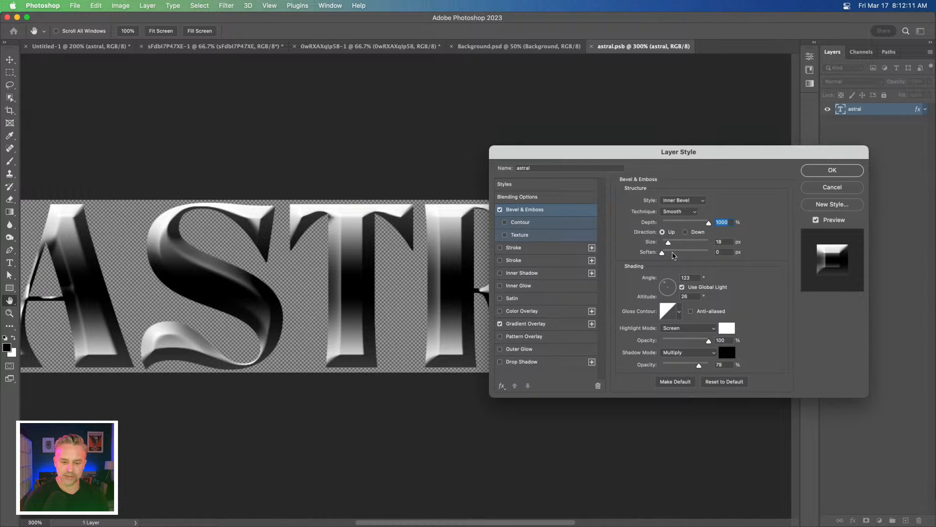
left_click_drag(674, 256, 697, 256)
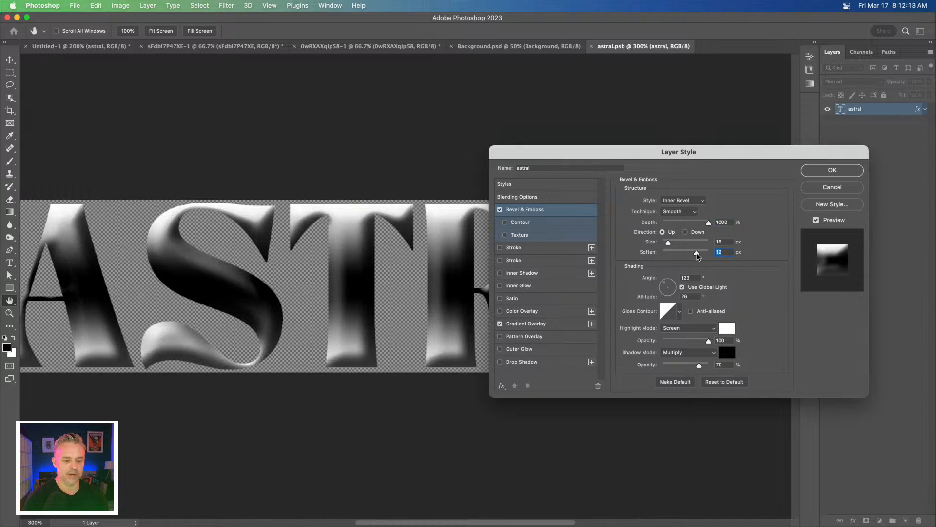
left_click(808, 173)
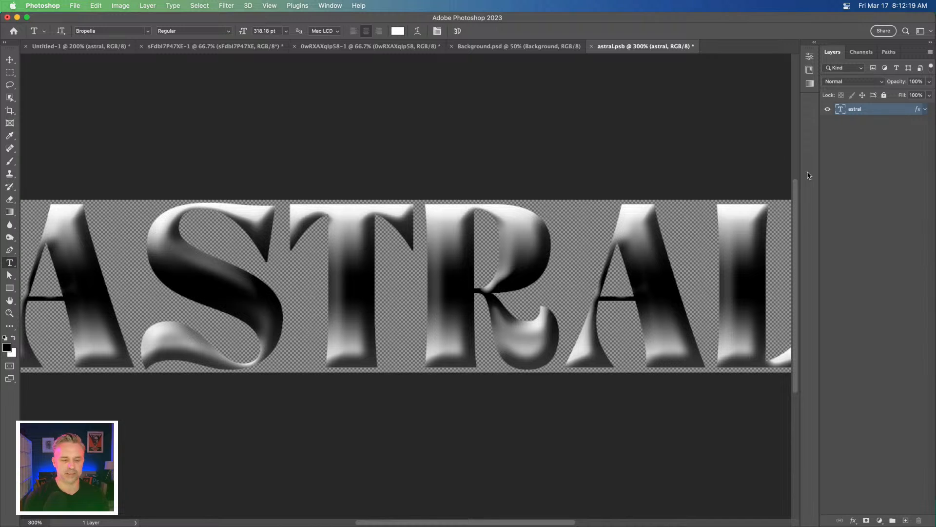
key("super+s")
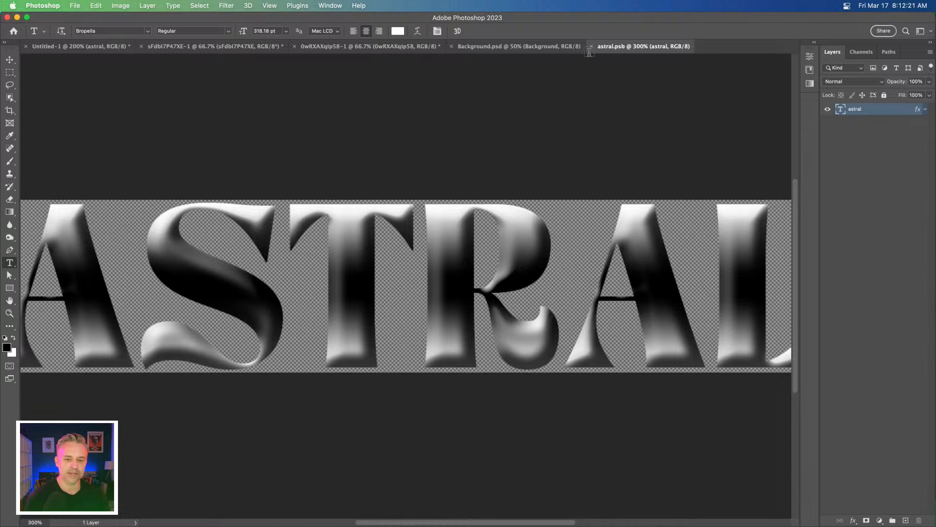
left_click(592, 46)
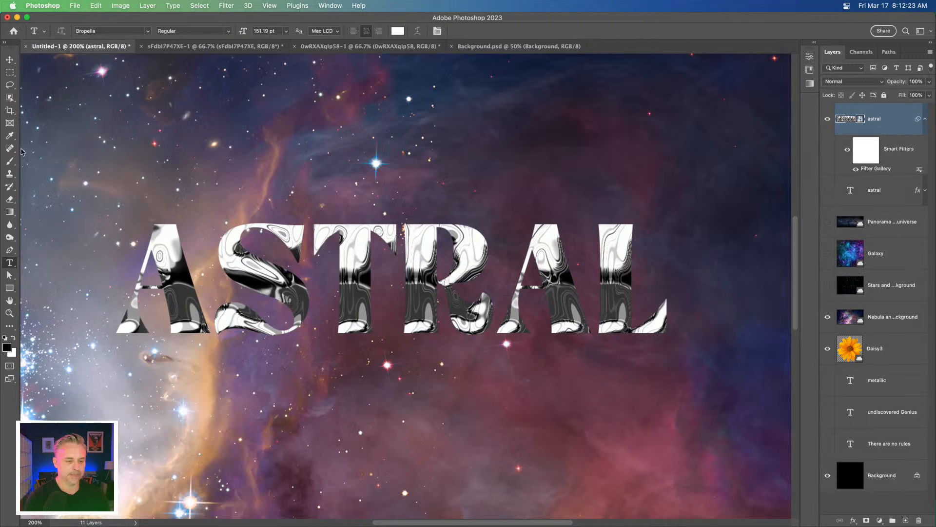
Set the astral layer's Chrome filter in the Filter Gallery to Detail 6 and Smoothness 5
left_click(9, 59)
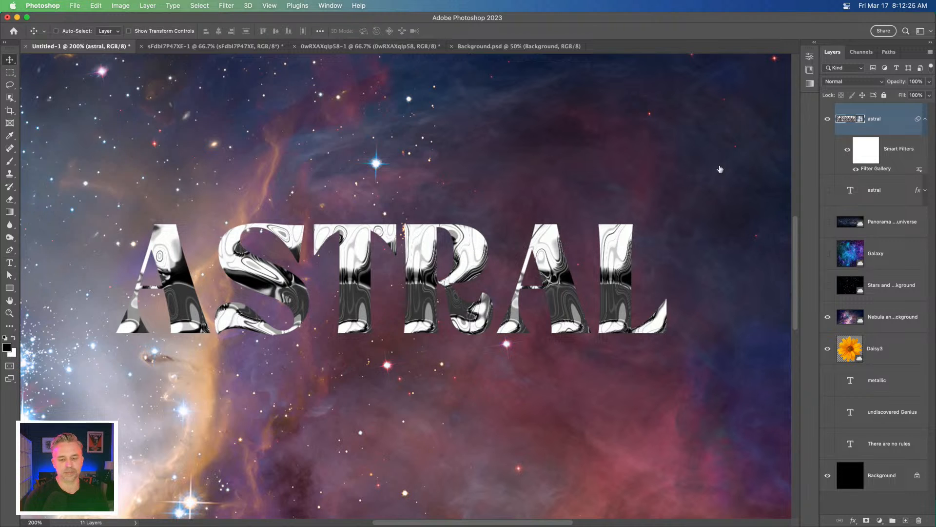
double_click(878, 170)
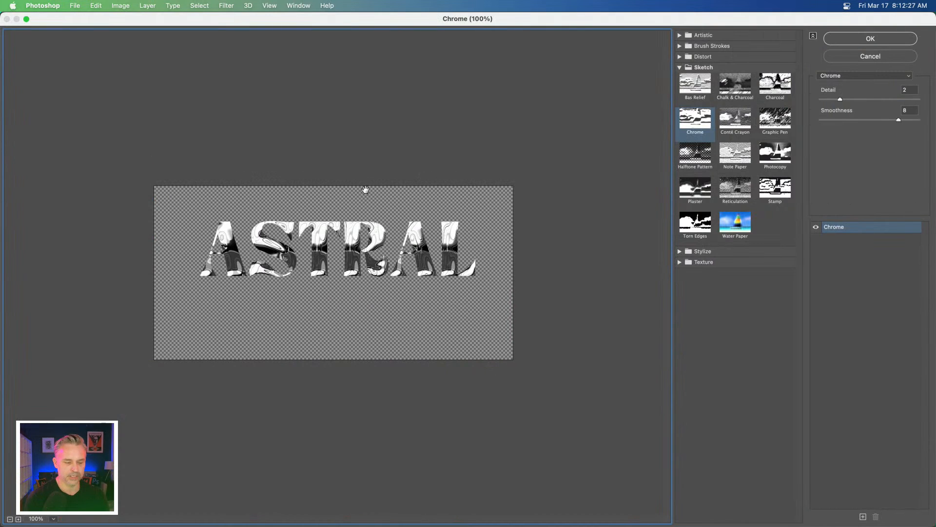
key("super+plus")
key("super+plus")
left_click_drag(314, 163, 309, 218)
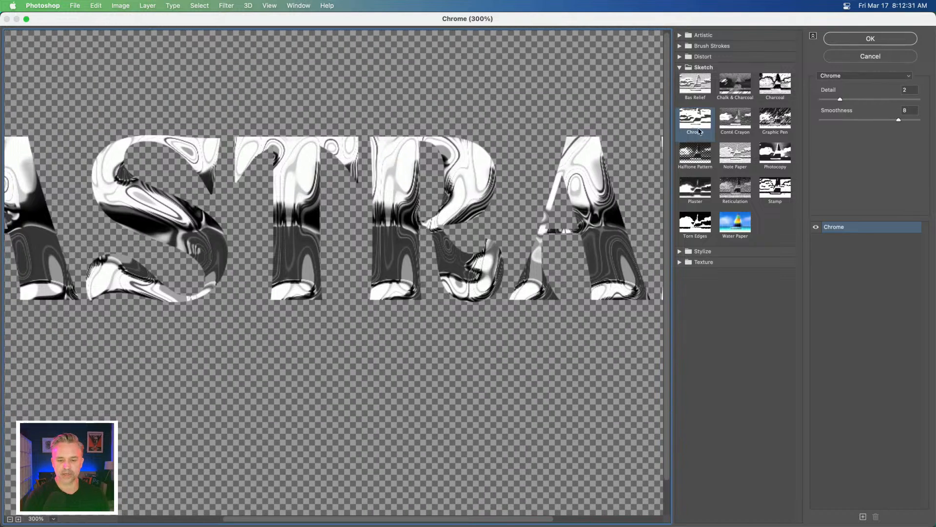
left_click_drag(839, 100, 878, 100)
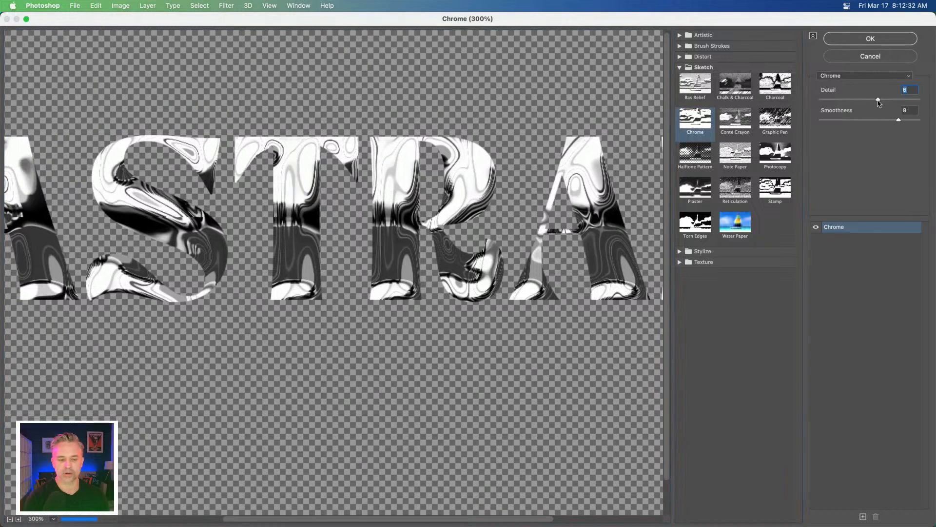
left_click(862, 120)
left_click(891, 120)
left_click(865, 120)
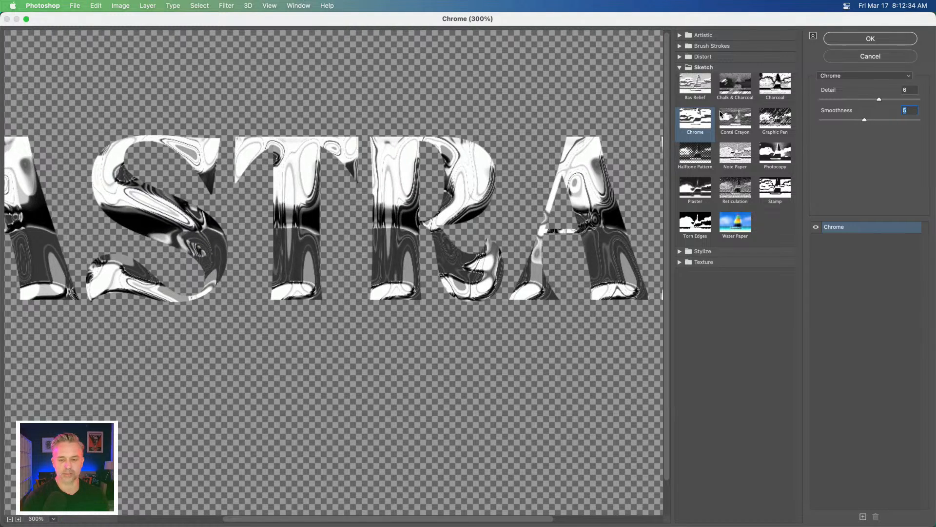
Stack a second effect above Chrome in the Filter Gallery and make it the Artistic filter Plastic Wrap
left_click(680, 35)
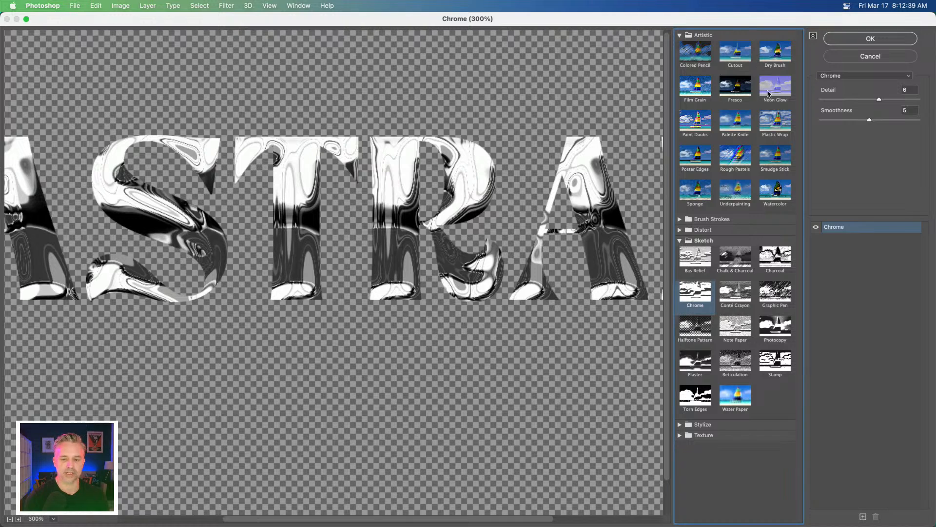
left_click(833, 329)
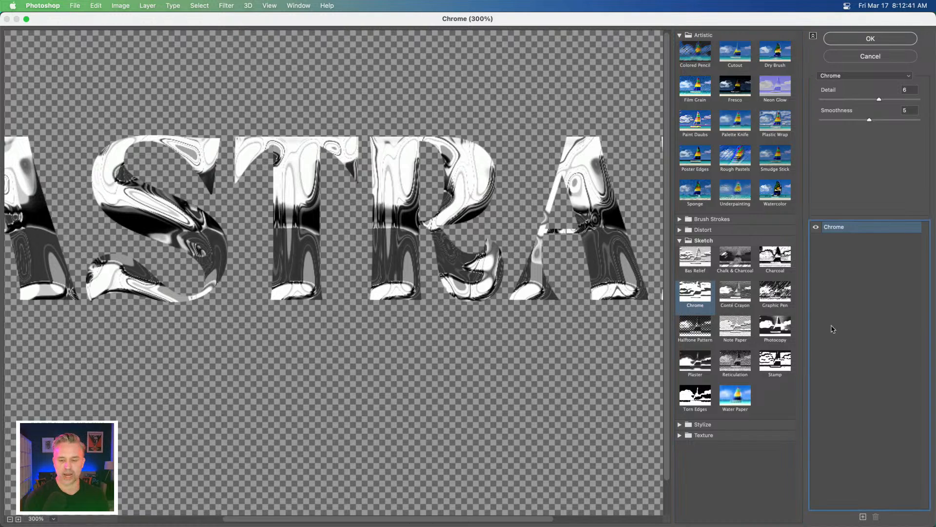
left_click(863, 518)
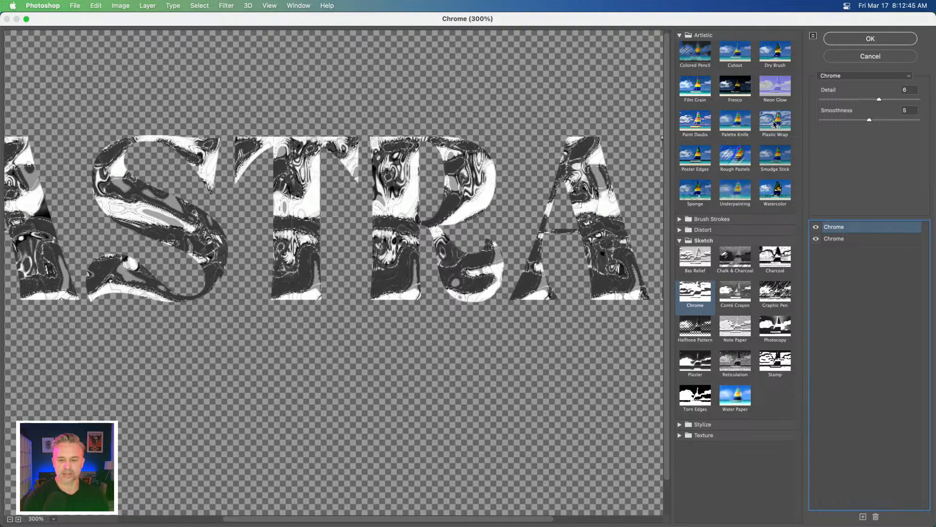
left_click(764, 129)
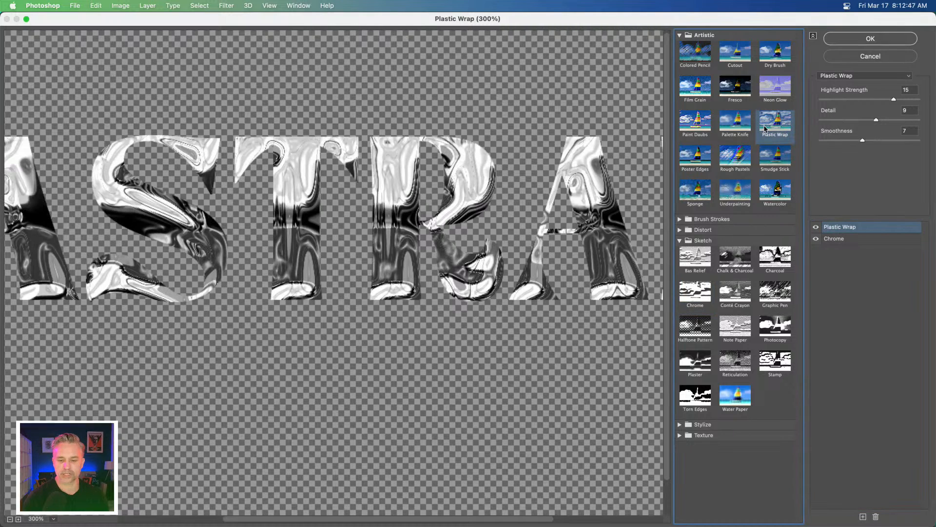
Raise the Plastic Wrap Highlight Strength to 20 and apply the filter stack to the astral layer
left_click(855, 99)
left_click_drag(855, 99, 876, 99)
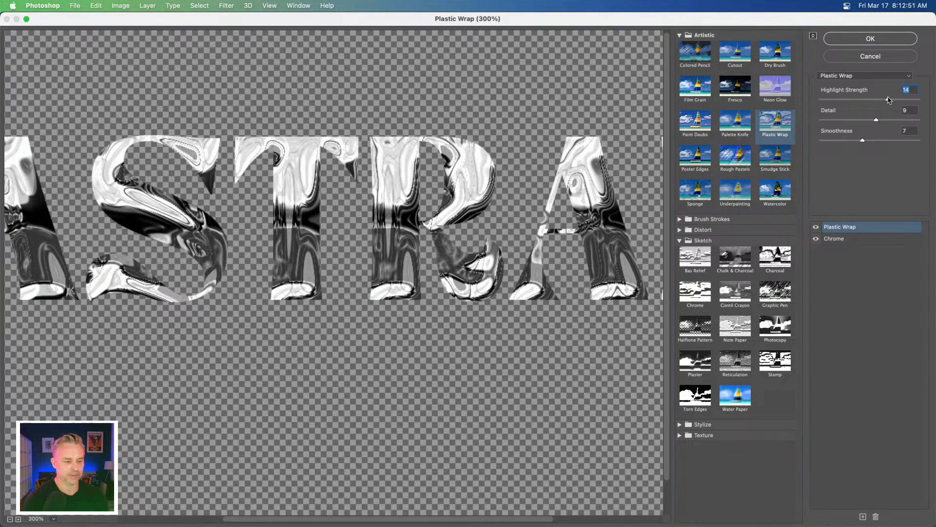
key("super+plus")
key("super+plus")
key("super+plus")
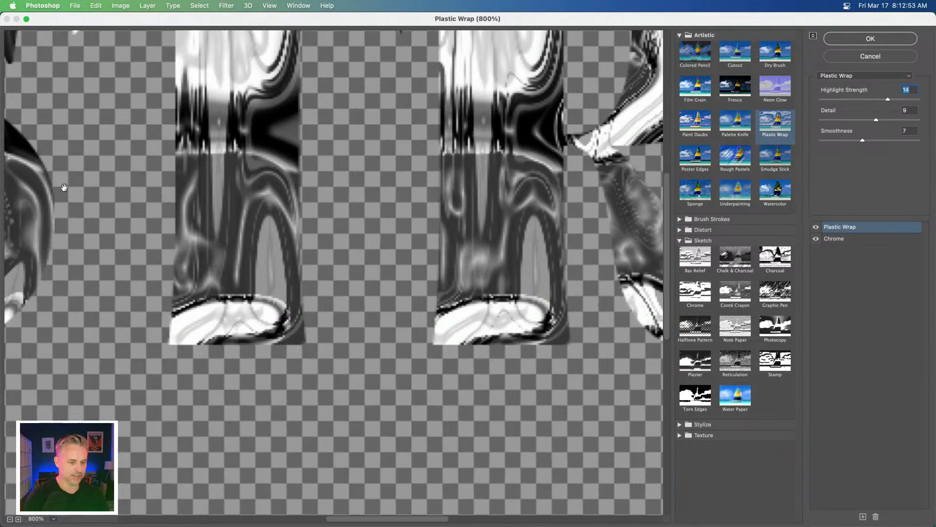
left_click_drag(46, 249, 550, 383)
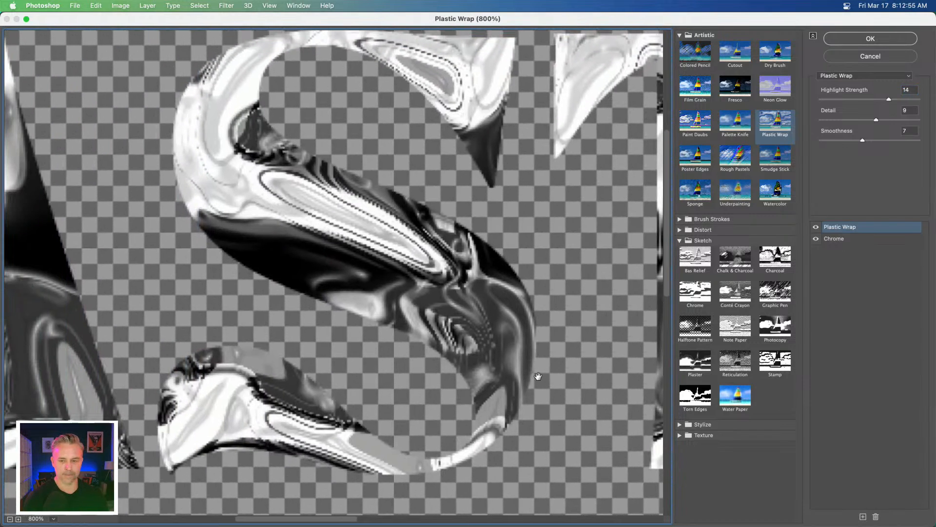
left_click_drag(859, 101, 917, 101)
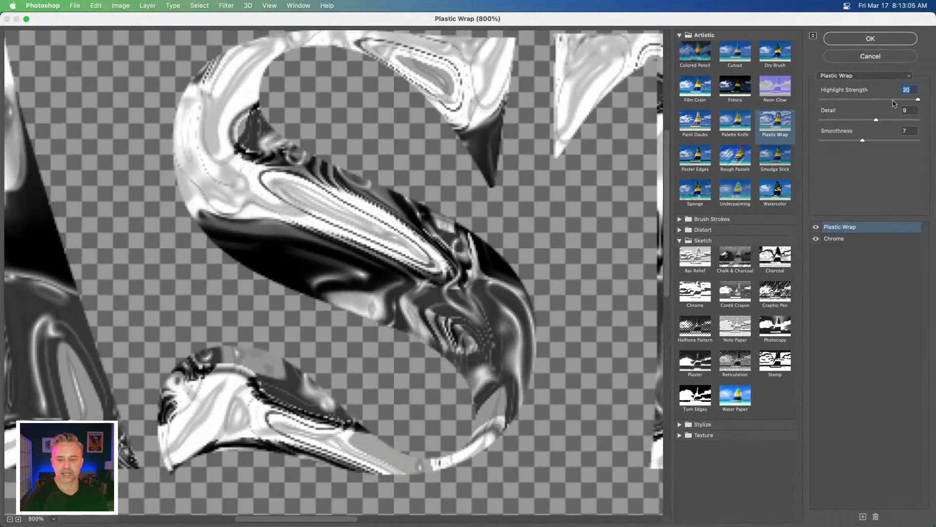
mouse_move(918, 100)
left_mouse_down()
mouse_move(909, 101)
mouse_move(919, 102)
left_mouse_up()
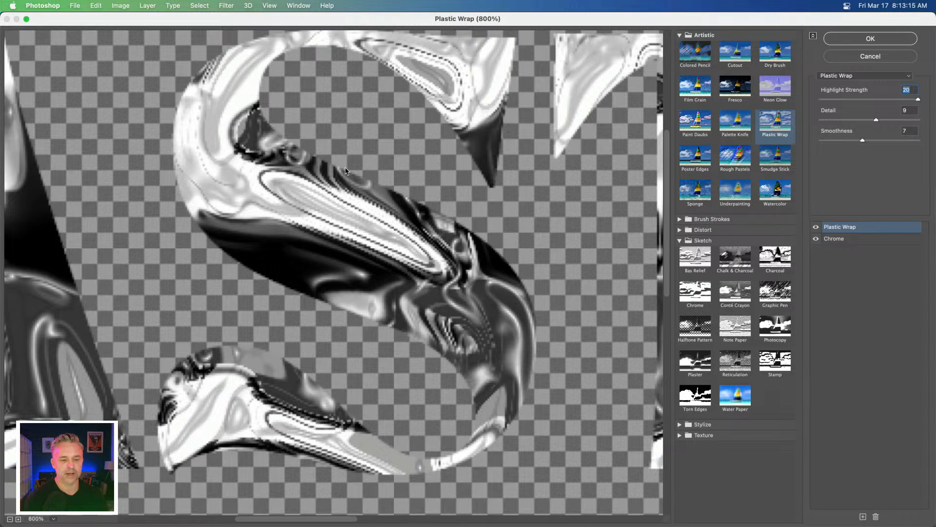
left_click(843, 40)
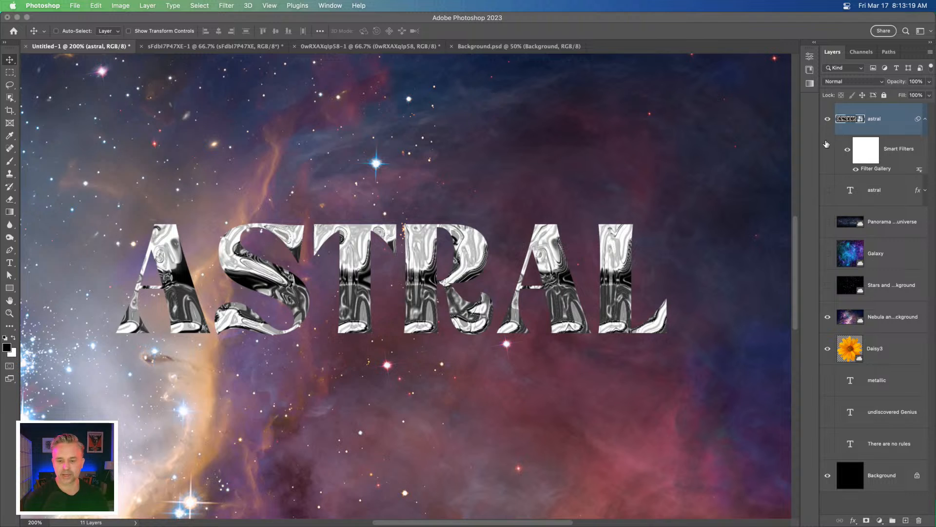
Set the Gradient Overlay scale of the text inside the astral smart object to 148%, and save and close its contents
double_click(875, 169)
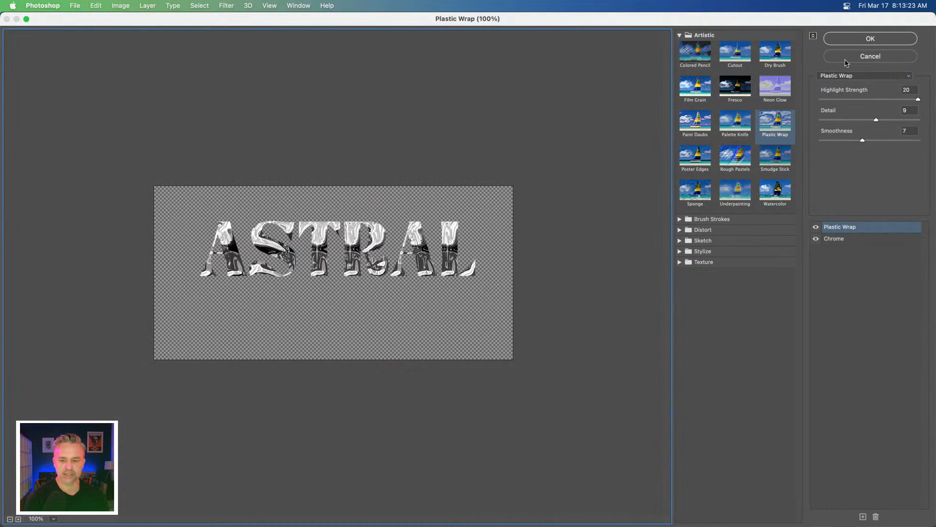
left_click(870, 57)
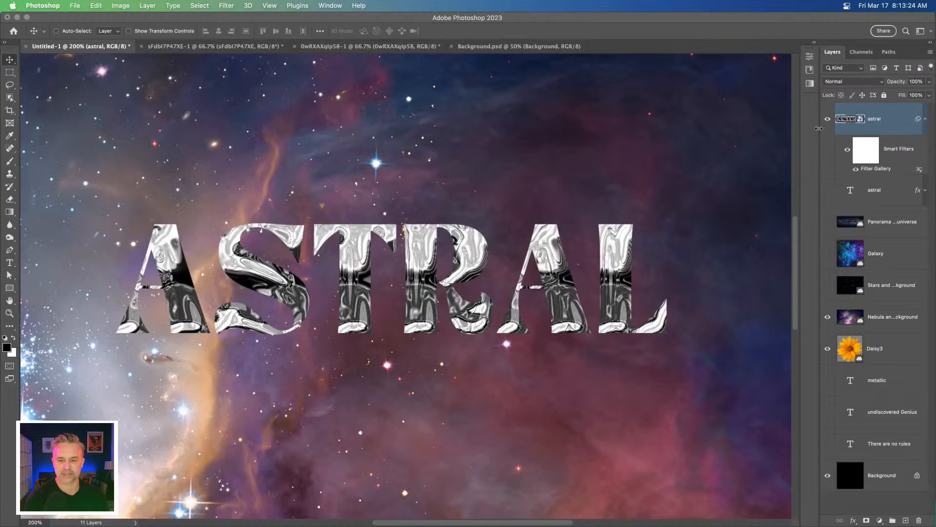
double_click(842, 120)
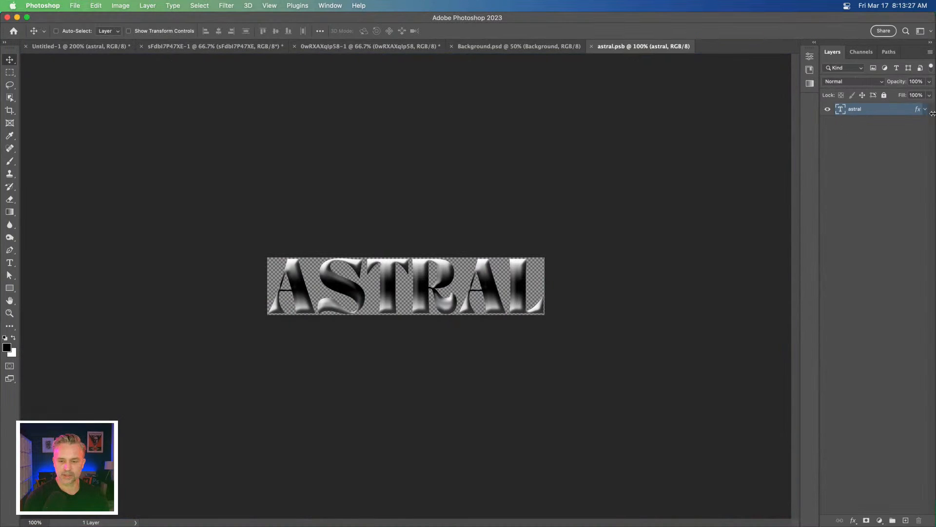
double_click(918, 112)
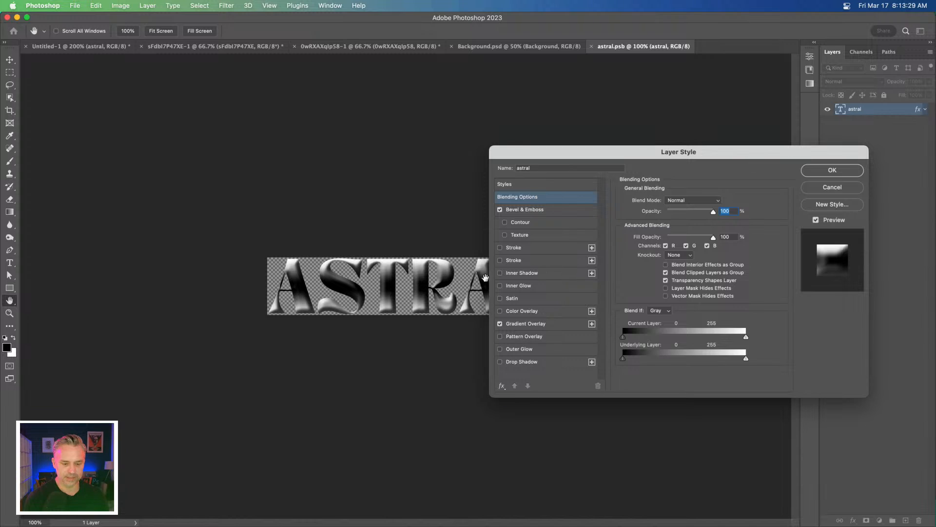
left_click(529, 324)
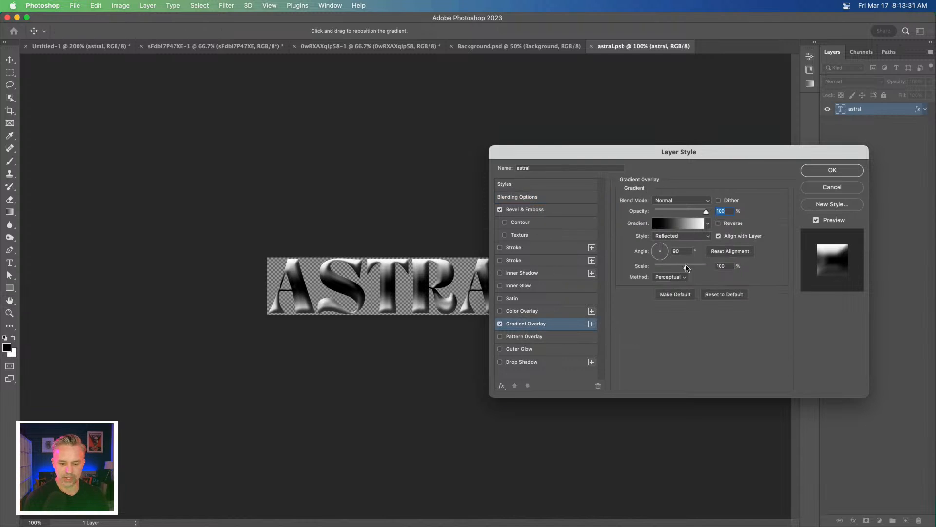
left_click_drag(692, 267, 706, 270)
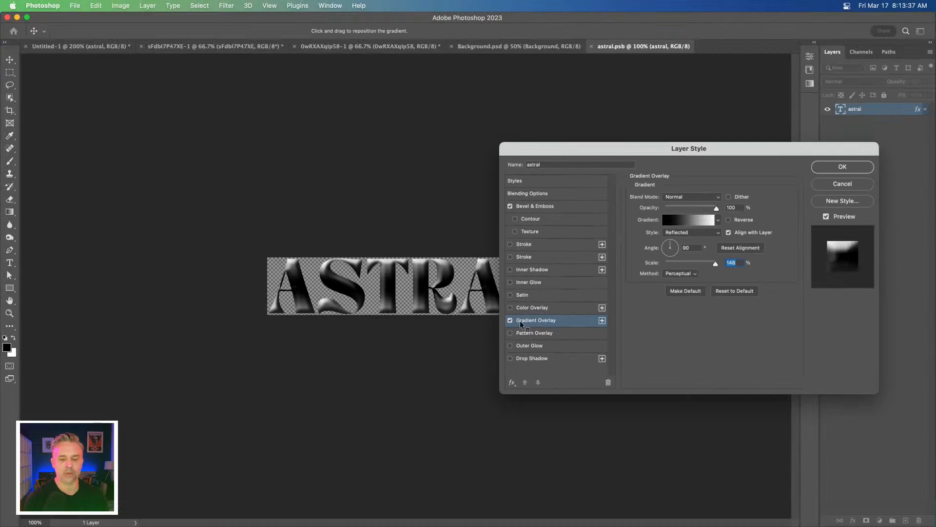
left_click(843, 167)
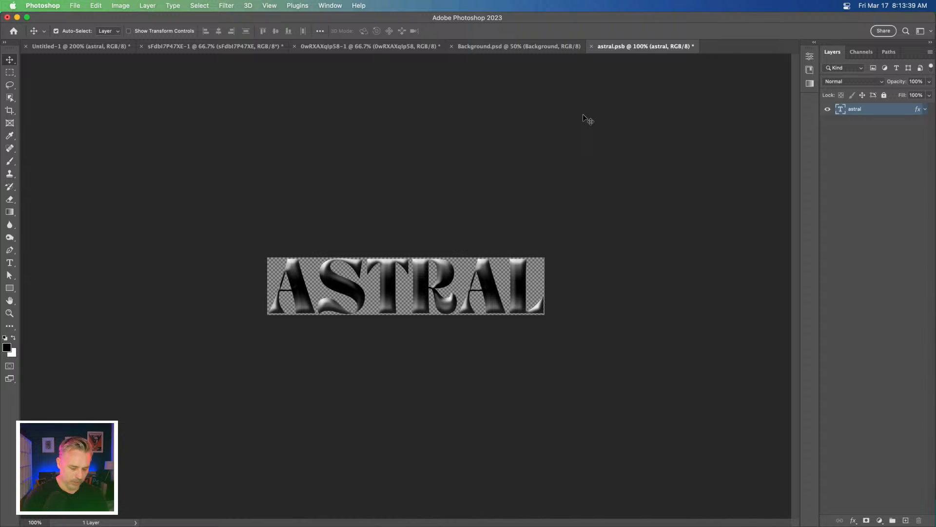
key("super+s")
left_click(592, 47)
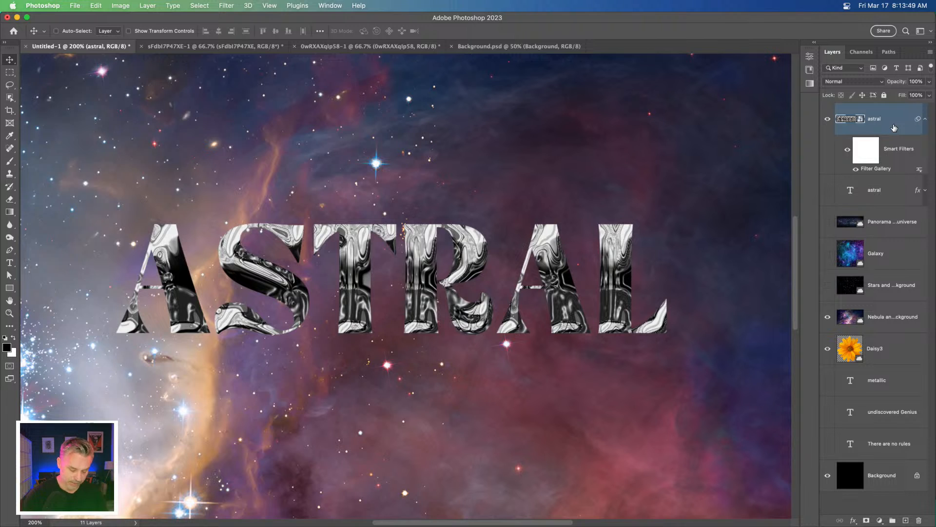
Enlarge the ASTRAL smart object proportionally about its centre until it spans most of the canvas width
key("super+minus")
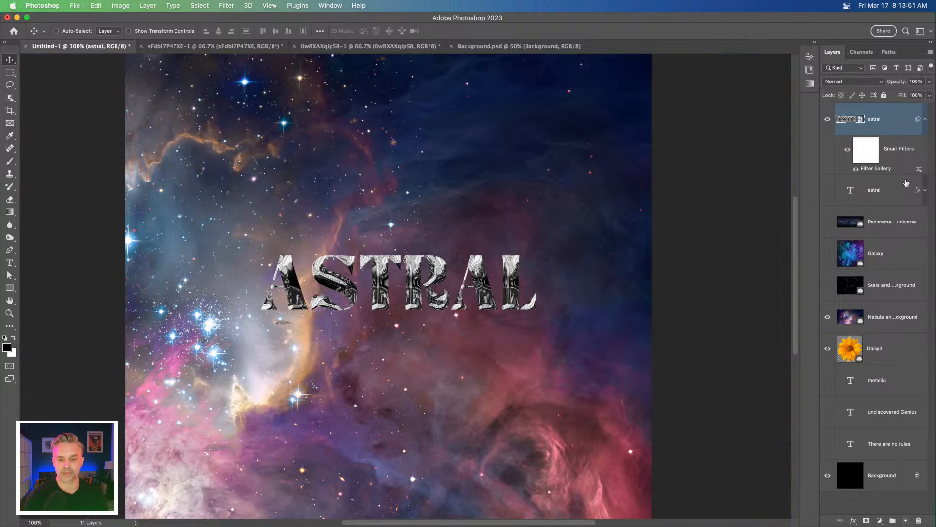
key("super+t")
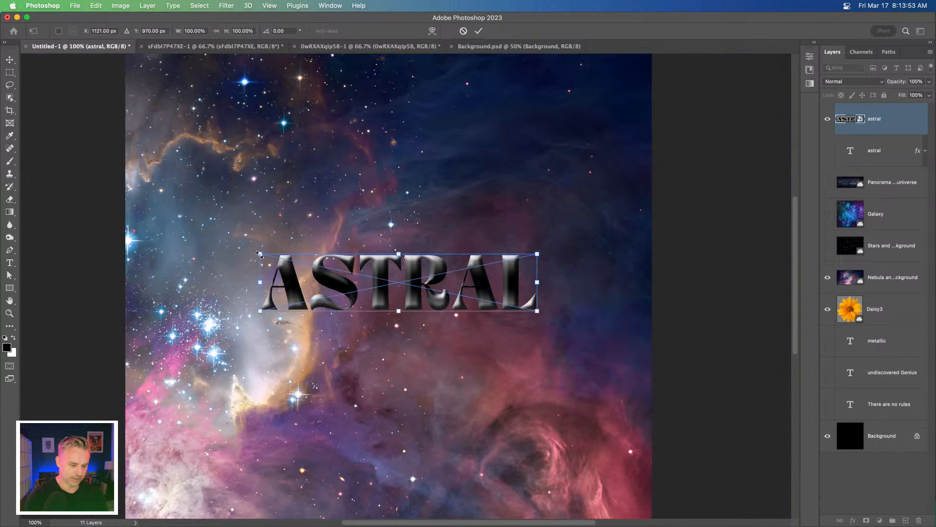
left_click_drag(259, 254, 193, 211)
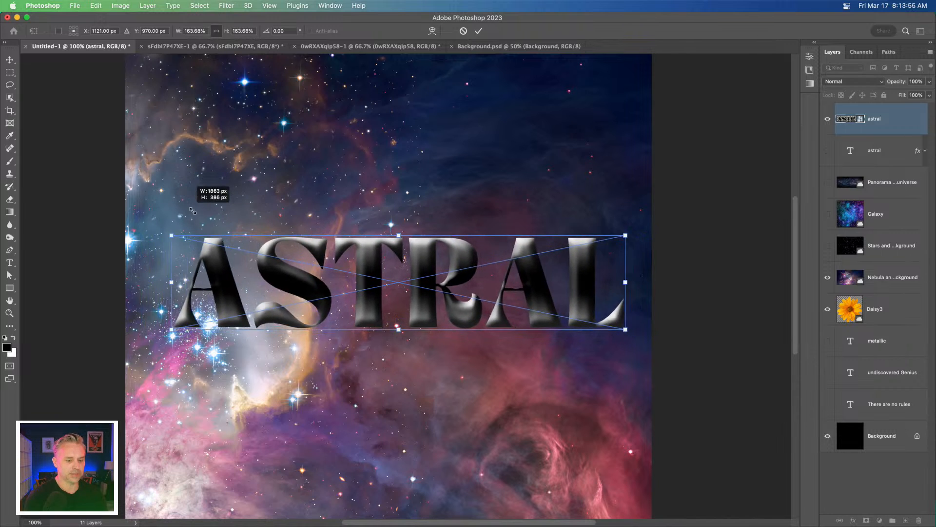
key("Return")
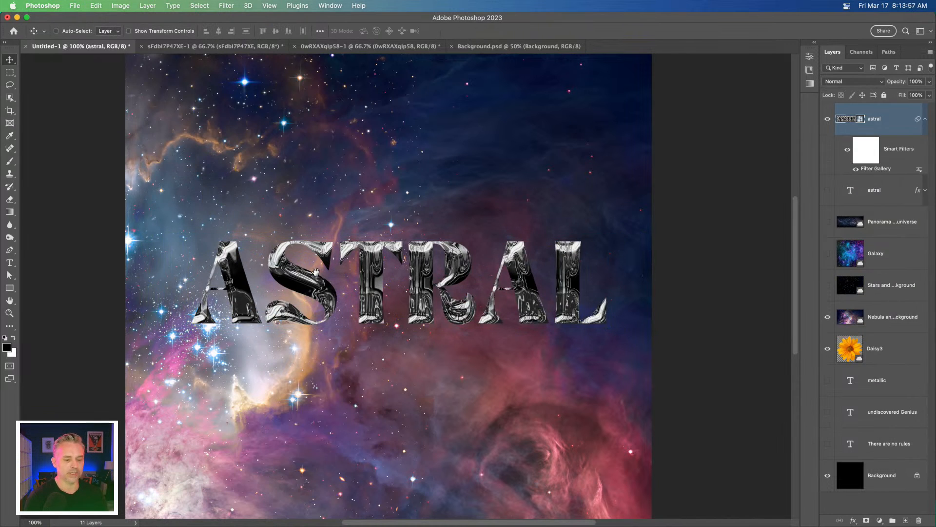
mouse_move(316, 271)
left_mouse_down()
mouse_move(301, 262)
mouse_move(342, 278)
mouse_move(315, 274)
left_mouse_up()
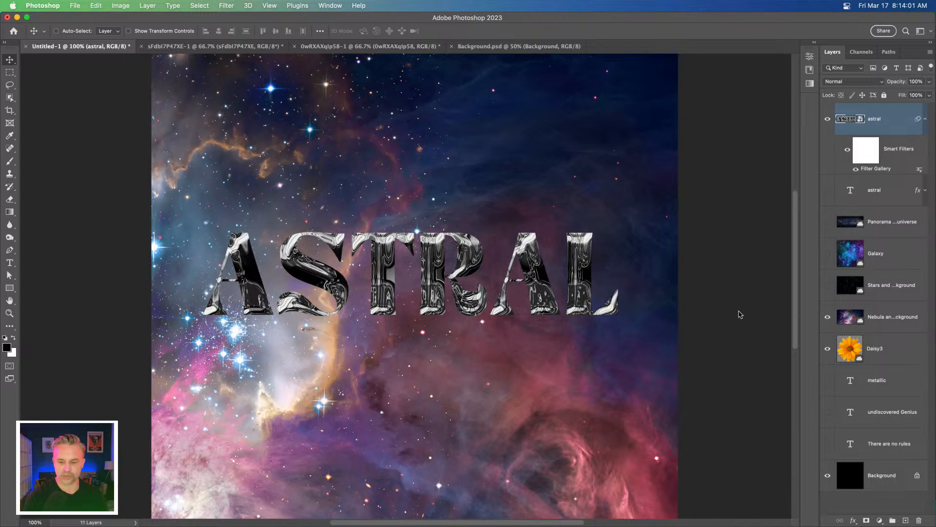
Hide the Daisy3 layer and try the nebula background layer at 18% and 37% opacity, ending at 100%
left_click(835, 320)
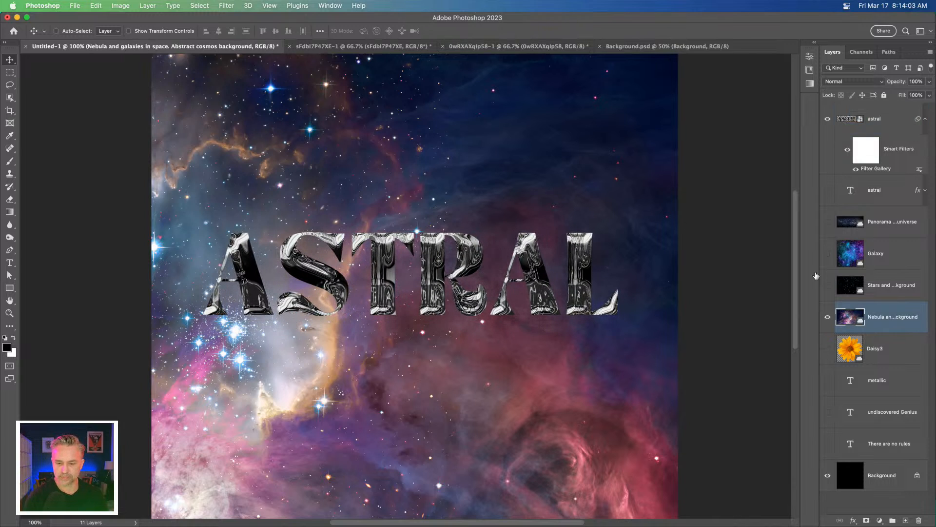
left_click(916, 81)
type("18")
key("Return")
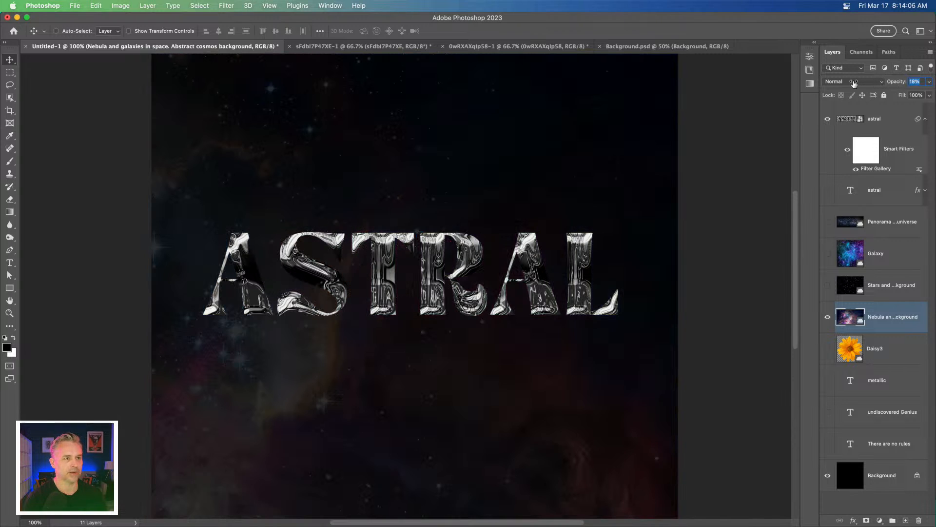
left_click_drag(854, 83, 863, 84)
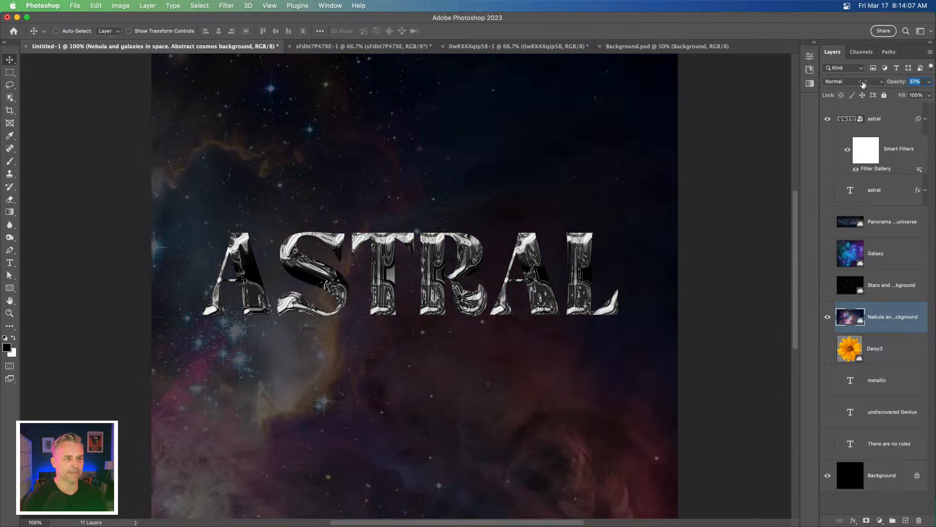
type("100")
key("Return")
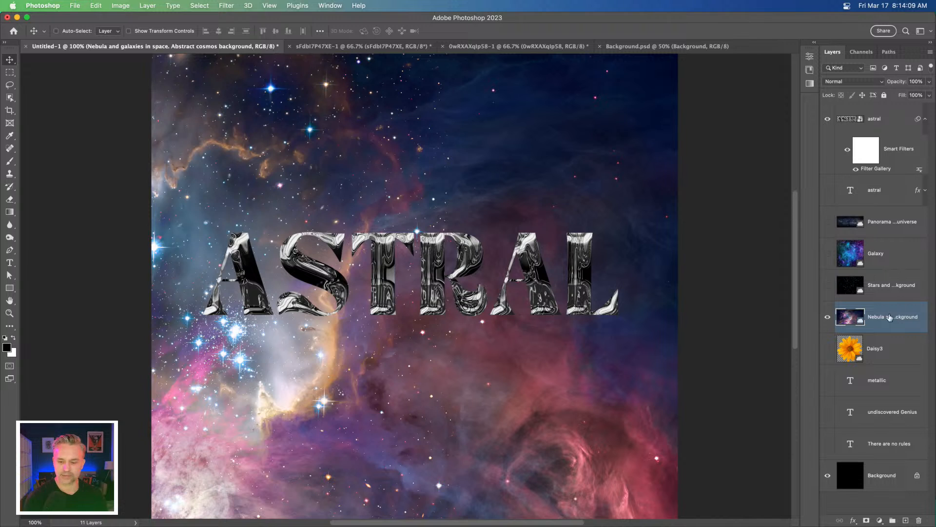
Add a layer above the Background filled with the magenta-to-blue gradient preset, and hide the nebula background layer
left_click(881, 472)
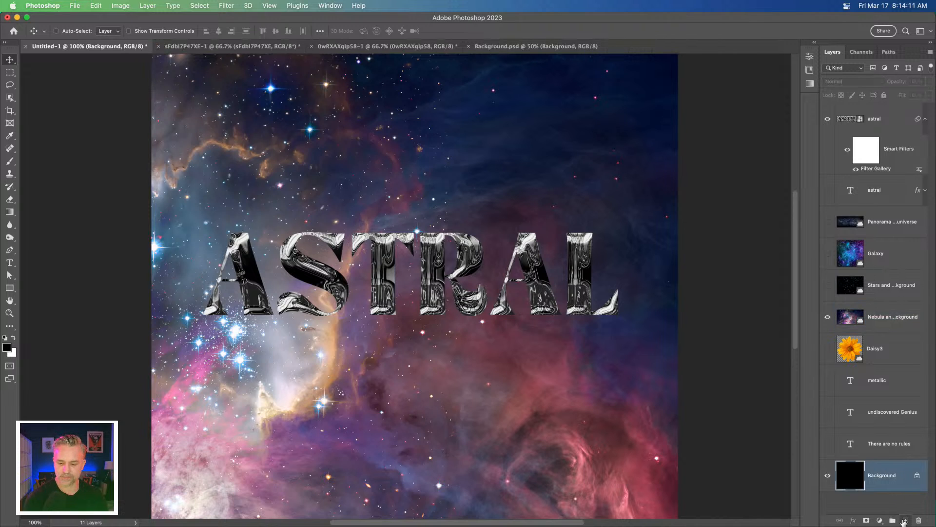
left_click(906, 521)
left_click(814, 43)
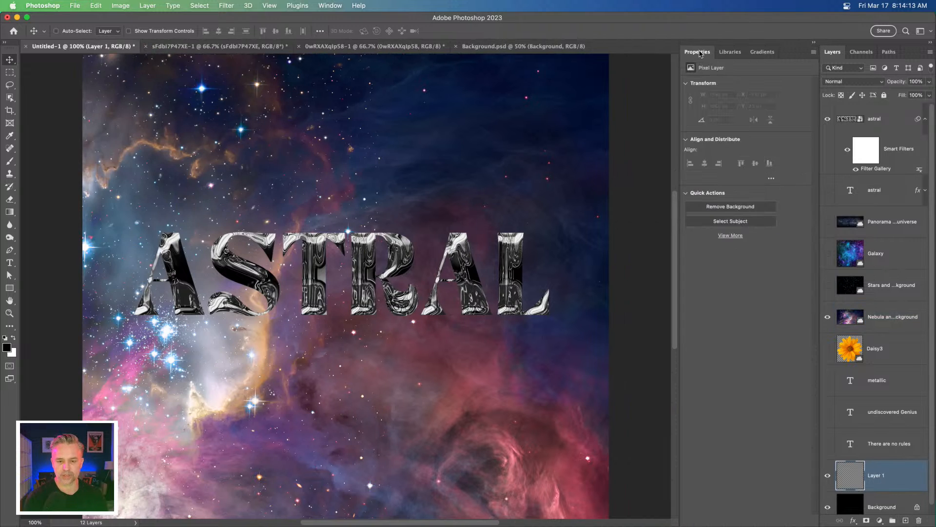
left_click(763, 52)
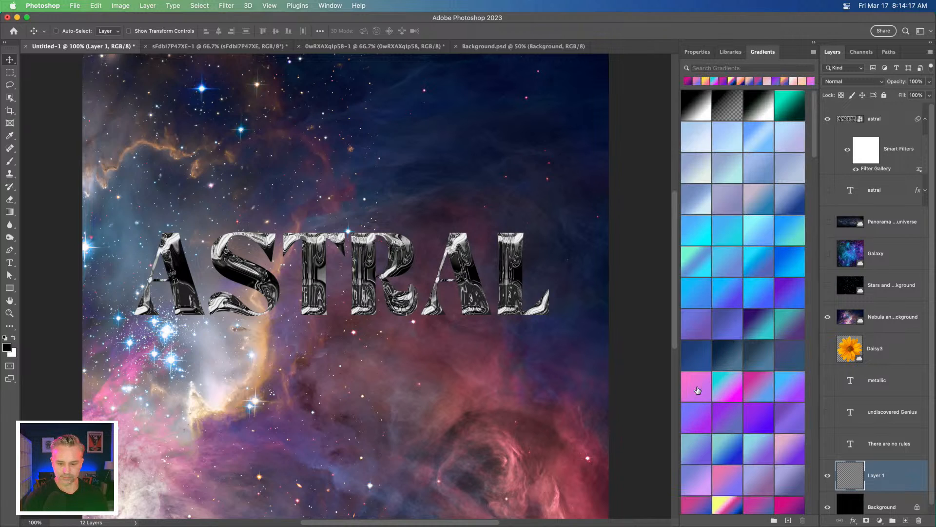
left_click(759, 387)
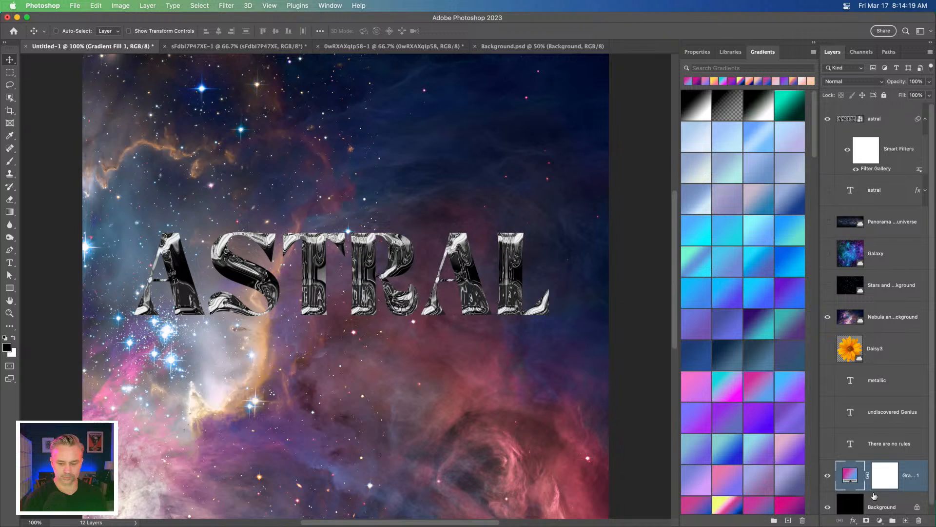
left_click(829, 318)
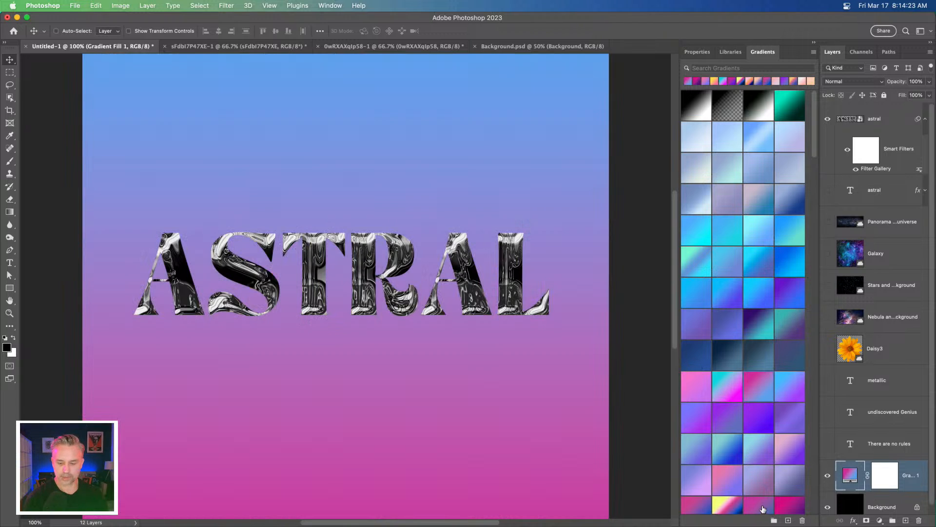
scroll(753, 494, "down", 5)
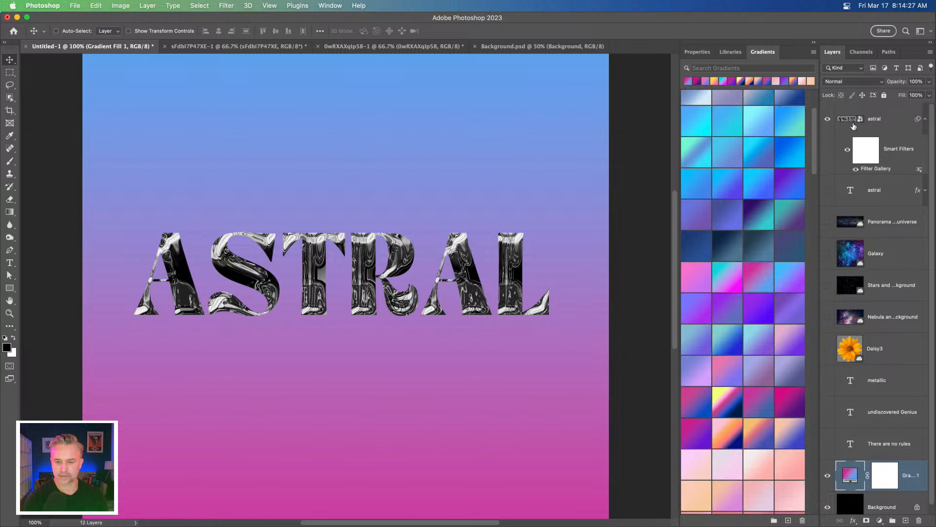
Open the Liquify filter for the astral smart object layer
left_click(880, 121)
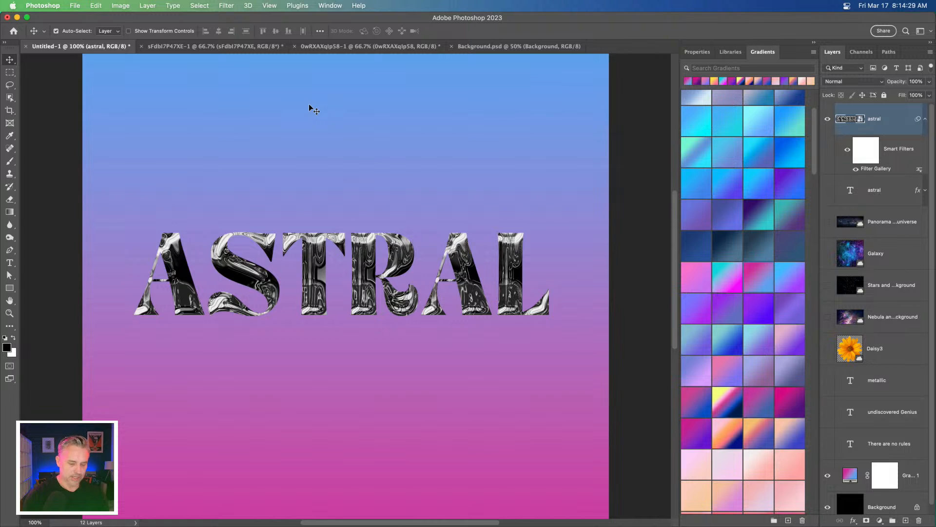
key("super+equal")
key("super+minus")
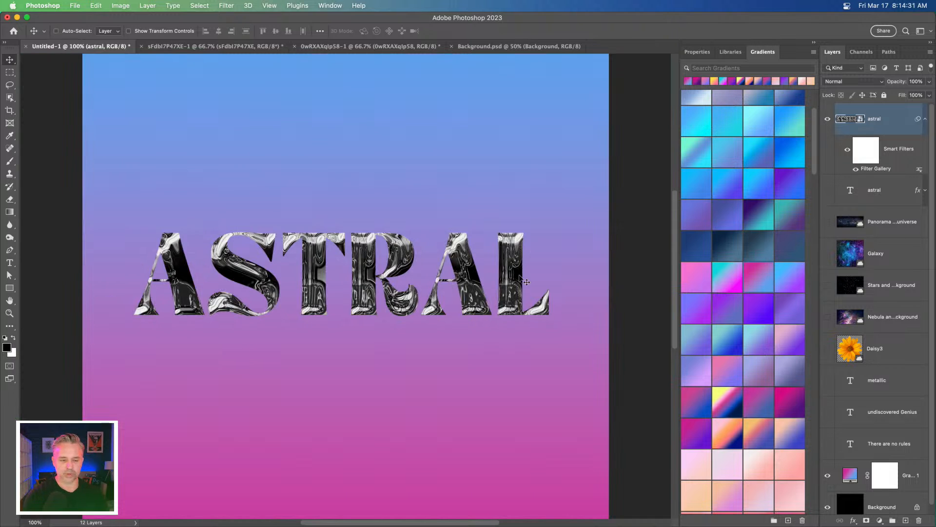
left_click(249, 6)
mouse_move(224, 5)
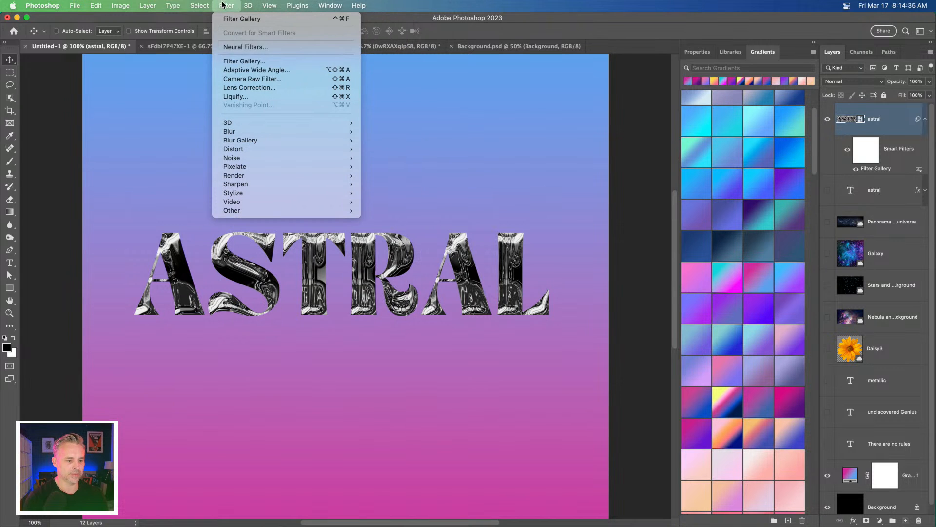
left_click(231, 97)
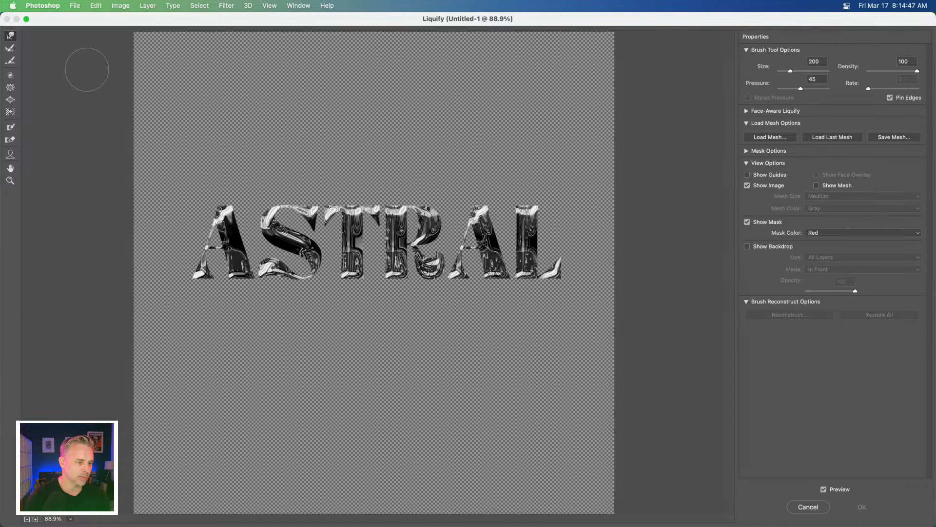
Push parts of the ASTRAL letters up and down into a wavy outline with Forward Warp, enlarging the brush from 200 to 600
left_click_drag(225, 229, 222, 195)
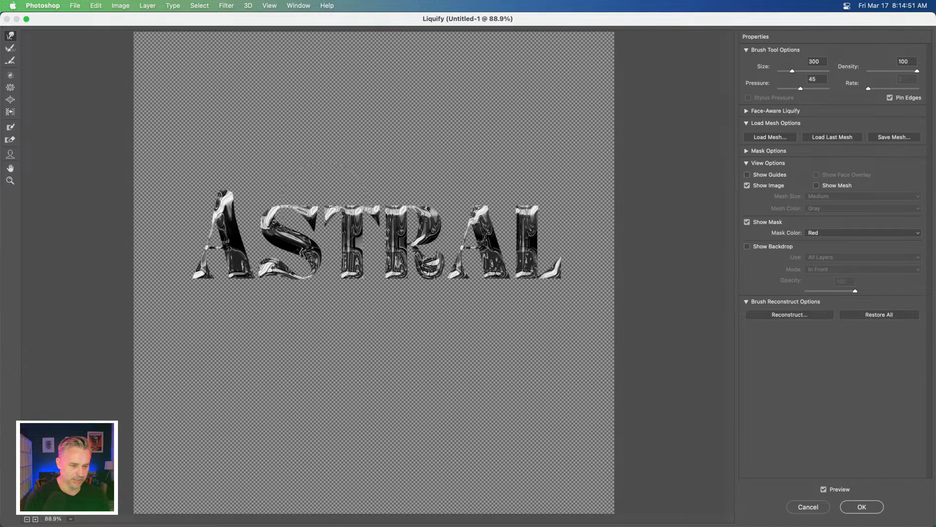
key("]")
key("]")
left_click_drag(291, 222, 292, 183)
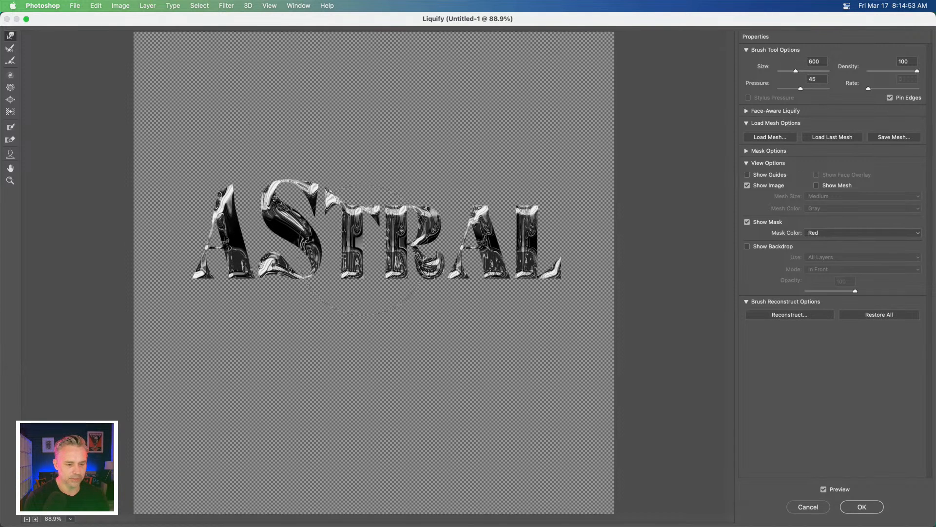
left_click_drag(390, 268, 394, 325)
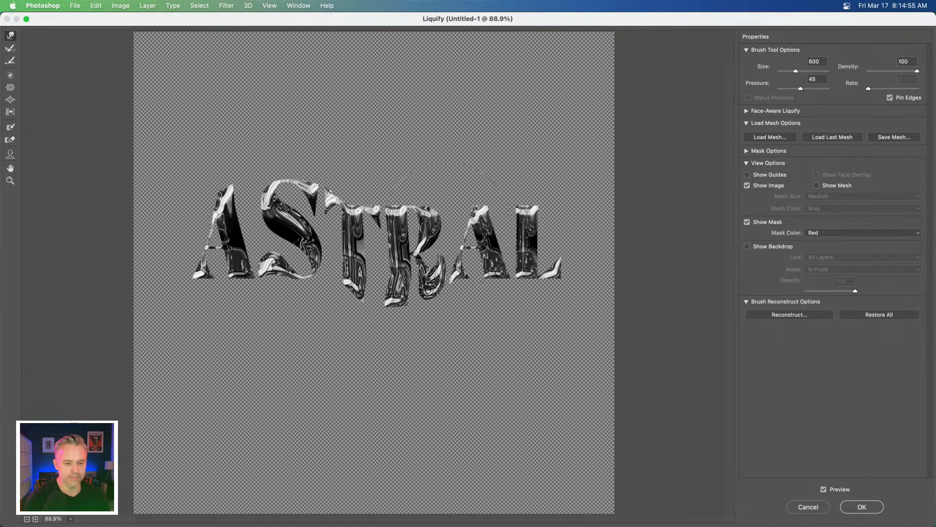
left_click_drag(468, 273, 483, 203)
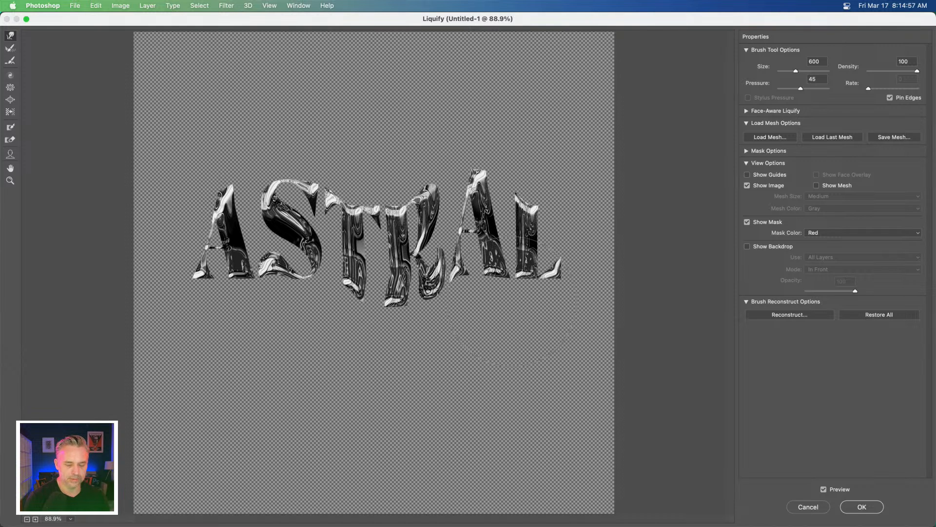
left_click_drag(512, 300, 522, 388)
left_click_drag(512, 313, 473, 317)
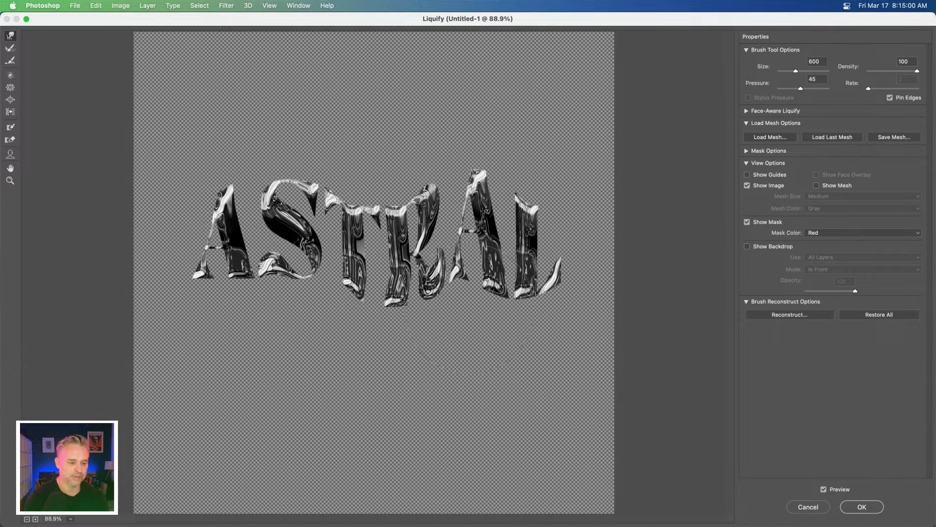
Swell the lower curl of the S with the Bloat tool, using brush sizes 200 and 150
left_click(9, 100)
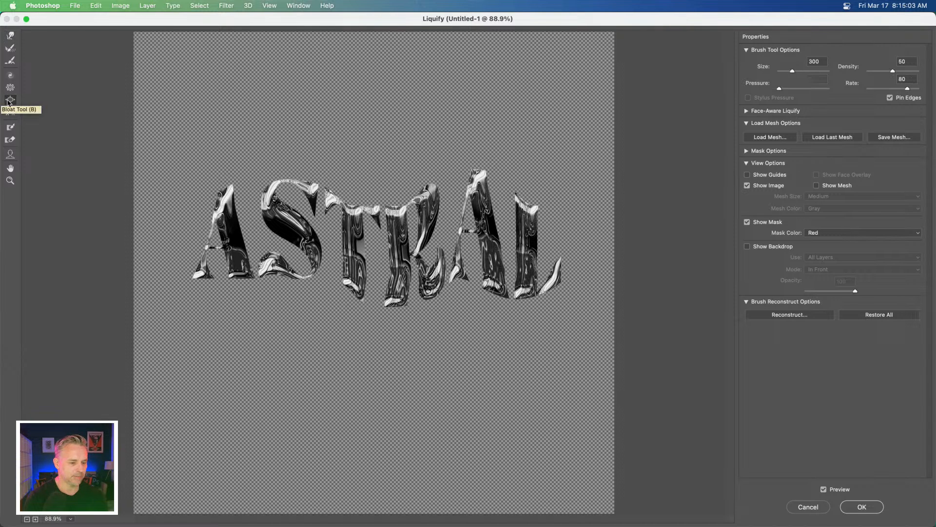
key("super+plus")
key("super+plus")
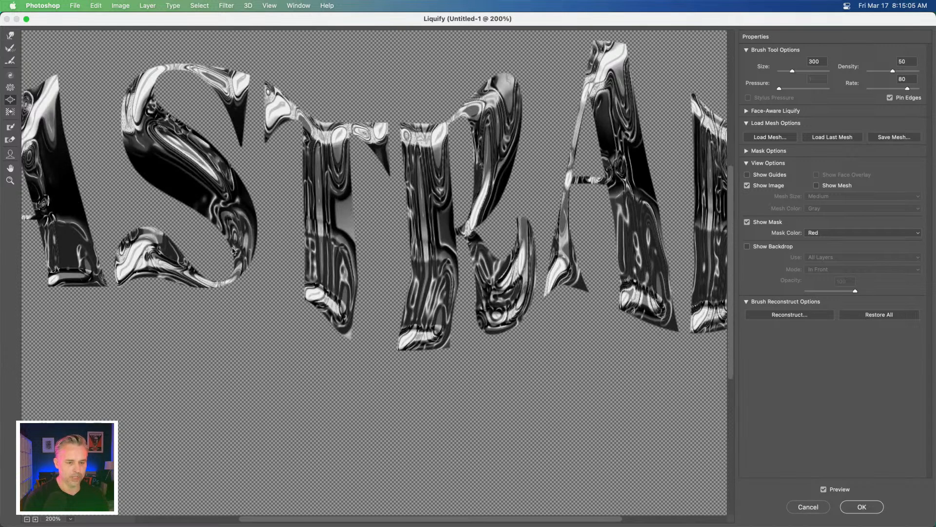
left_click_drag(146, 244, 265, 279)
key("bracketleft")
key("bracketleft")
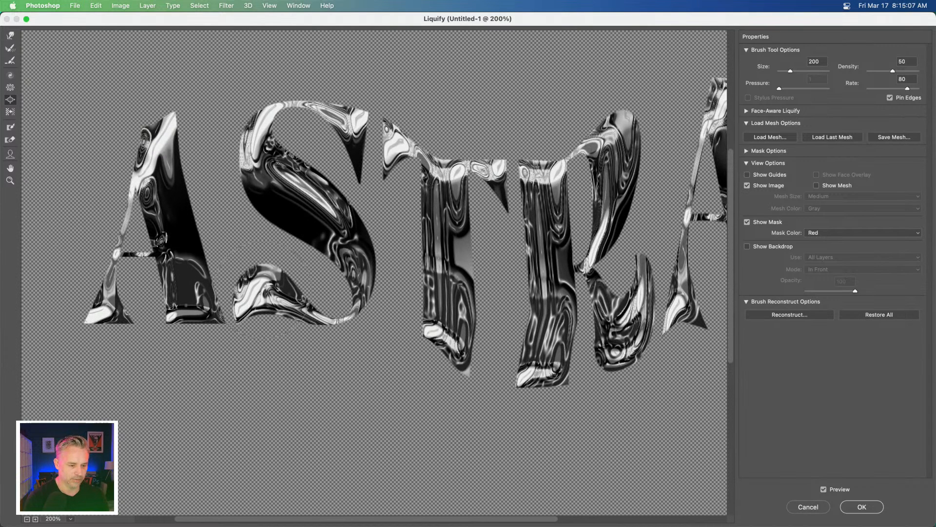
left_click(267, 291)
left_click(263, 290)
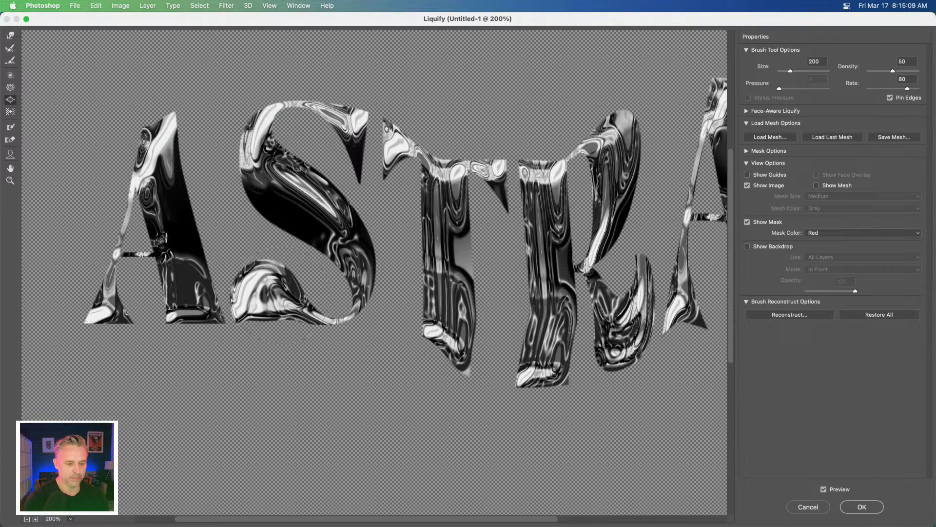
key("bracketleft")
key("bracketleft")
left_click(289, 301)
mouse_move(293, 303)
left_mouse_down()
mouse_move(313, 311)
mouse_move(303, 304)
mouse_move(348, 311)
mouse_move(313, 314)
mouse_move(284, 292)
mouse_move(255, 295)
left_mouse_up()
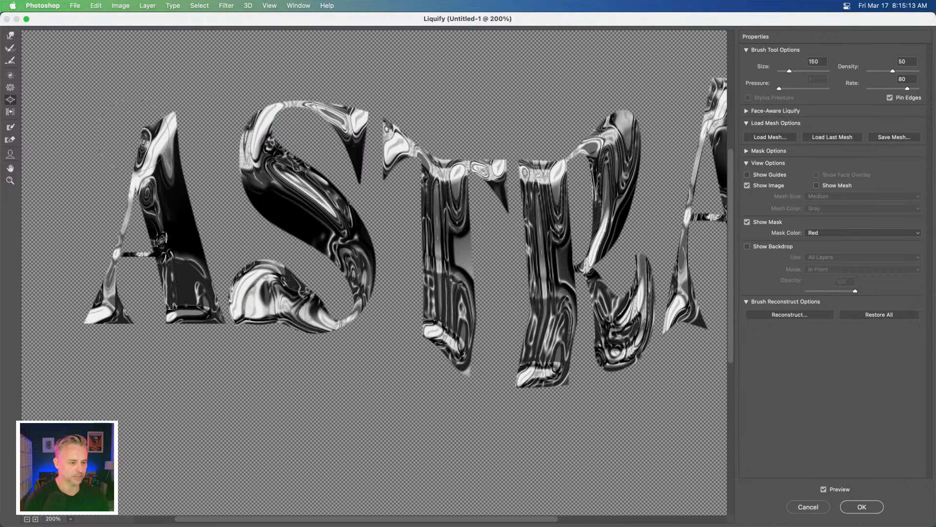
Bloat the top of the first A, the bowl of the R and the top of the L at brush size 150
mouse_move(159, 134)
left_mouse_down()
mouse_move(151, 168)
mouse_move(152, 139)
left_mouse_up()
left_click_drag(437, 245, 269, 251)
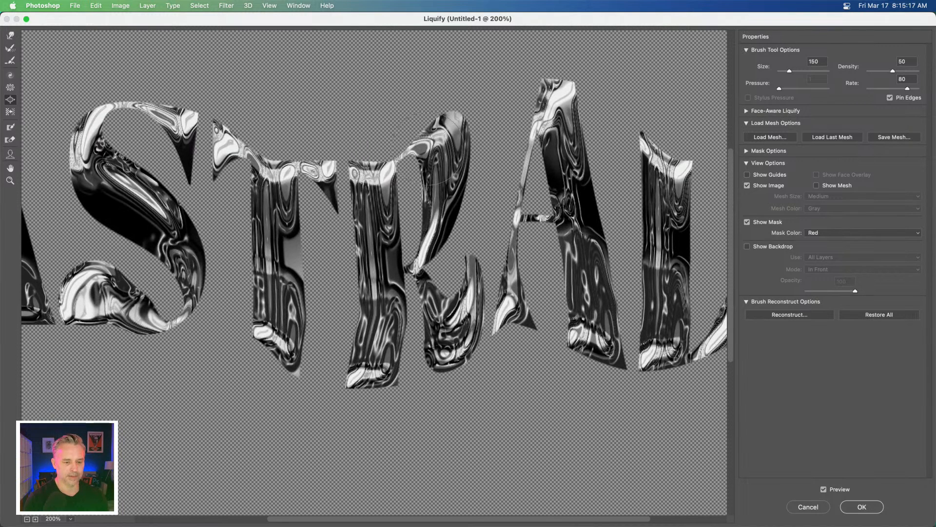
mouse_move(441, 156)
left_mouse_down()
mouse_move(442, 183)
mouse_move(376, 183)
mouse_move(373, 171)
mouse_move(437, 151)
mouse_move(451, 190)
mouse_move(446, 132)
mouse_move(452, 193)
left_mouse_up()
scroll(453, 194, "up", 1)
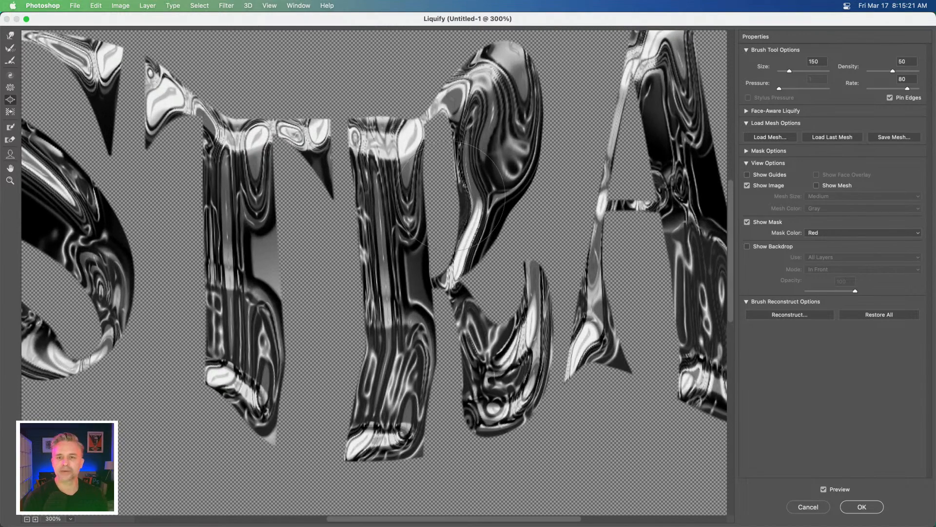
left_click_drag(441, 226, 213, 284)
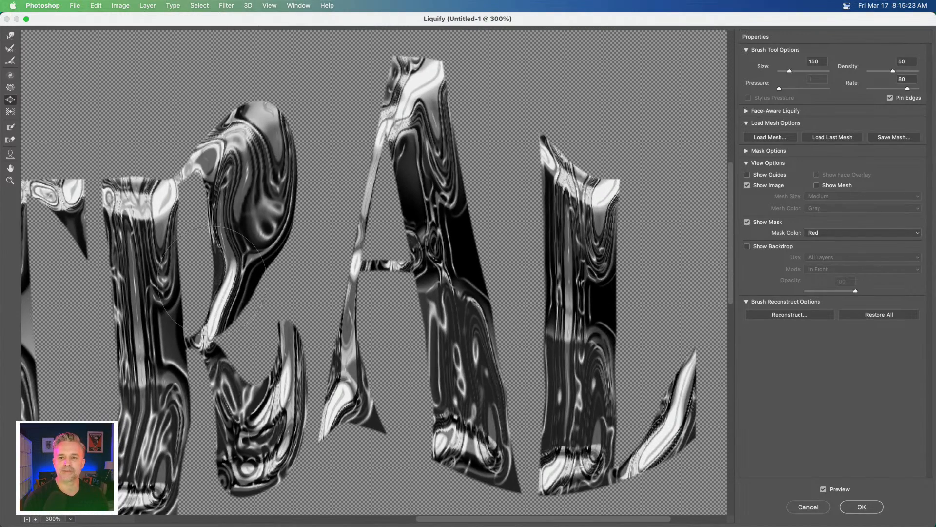
mouse_move(579, 214)
left_mouse_down()
mouse_move(586, 180)
mouse_move(599, 151)
mouse_move(574, 162)
mouse_move(581, 240)
left_mouse_up()
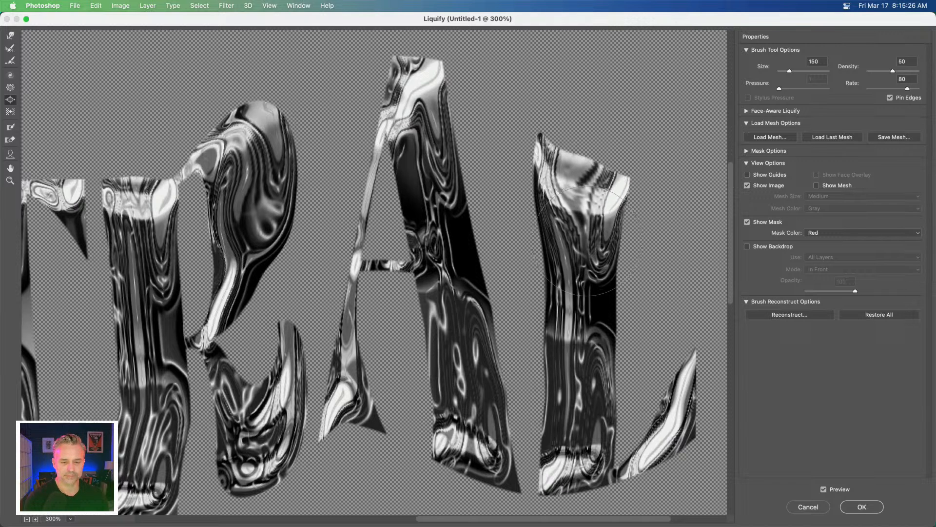
Push the top of the L upward into a rounded end with the Forward Warp tool, reducing the brush size to 200
left_click(10, 35)
key("bracketleft")
key("bracketleft")
key("bracketleft")
key("bracketleft")
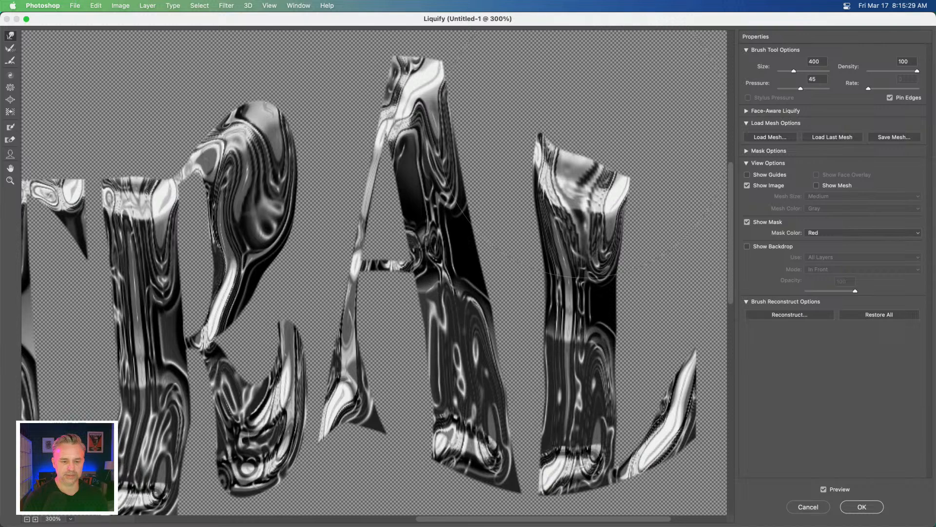
mouse_move(586, 186)
left_mouse_down()
mouse_move(585, 93)
mouse_move(589, 198)
mouse_move(587, 83)
mouse_move(610, 203)
mouse_move(609, 83)
mouse_move(580, 143)
mouse_move(561, 102)
left_mouse_up()
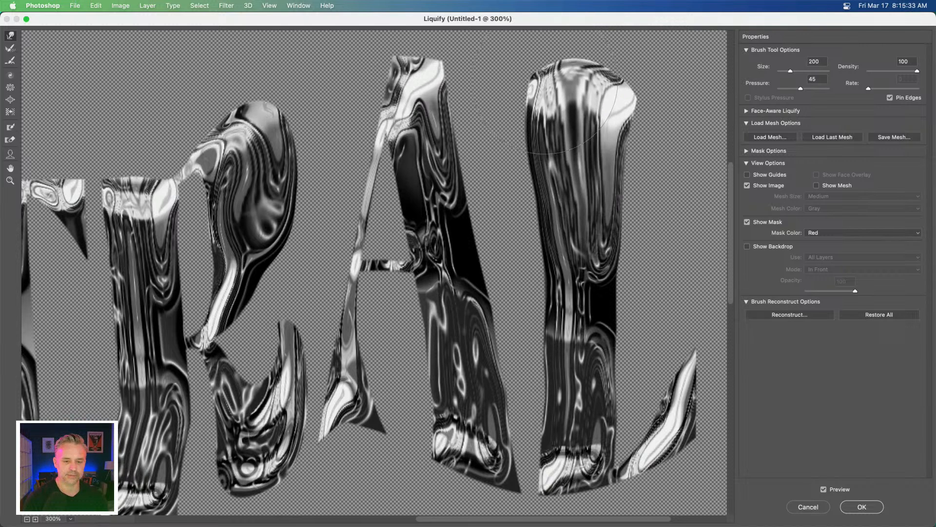
left_click_drag(582, 149, 557, 101)
key("space")
left_click_drag(516, 232, 463, 105)
left_click_drag(495, 328, 497, 356)
mouse_move(597, 350)
left_mouse_down()
mouse_move(589, 342)
mouse_move(596, 347)
left_mouse_up()
Widen the base of the R's leg with Forward Warp at size 200, and bloat it and the foot of the T at size 150
mouse_move(320, 211)
left_mouse_down()
mouse_move(435, 280)
mouse_move(506, 273)
left_mouse_up()
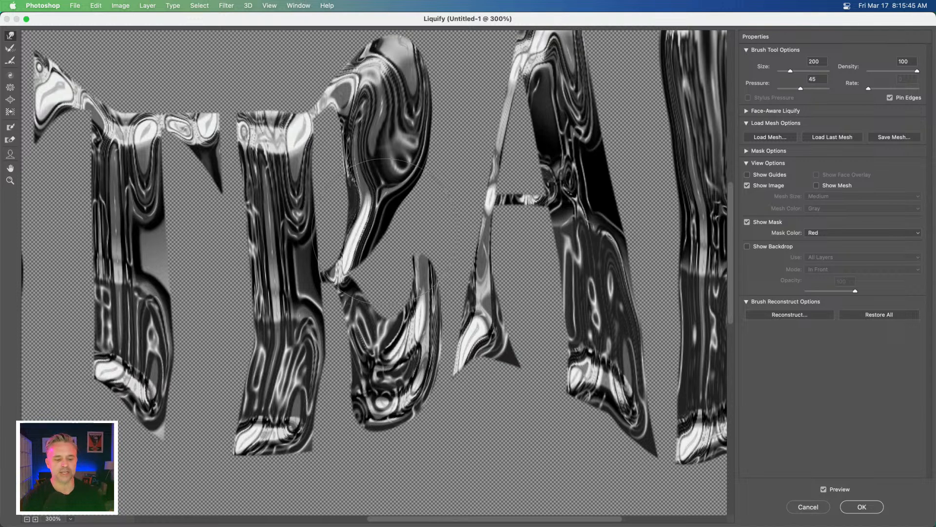
scroll(381, 229, "down", 5)
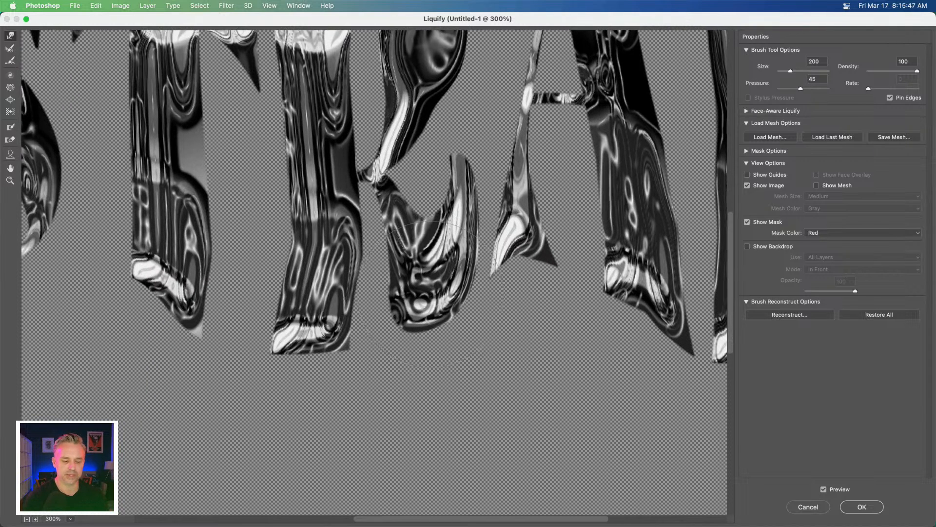
left_click_drag(429, 293, 427, 322)
mouse_move(442, 270)
left_mouse_down()
mouse_move(451, 288)
mouse_move(405, 272)
left_mouse_up()
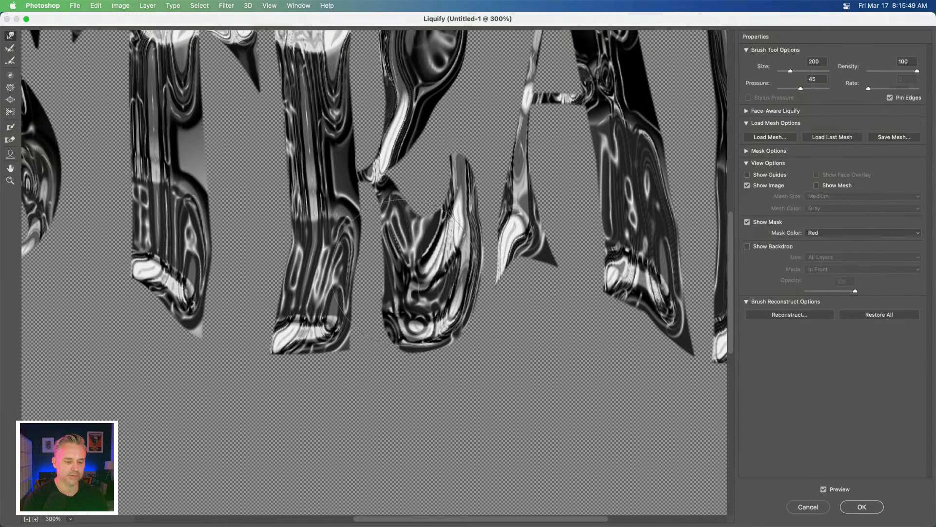
left_click(10, 99)
mouse_move(432, 278)
left_mouse_down()
mouse_move(432, 306)
mouse_move(431, 279)
mouse_move(386, 303)
mouse_move(451, 288)
mouse_move(432, 283)
left_mouse_up()
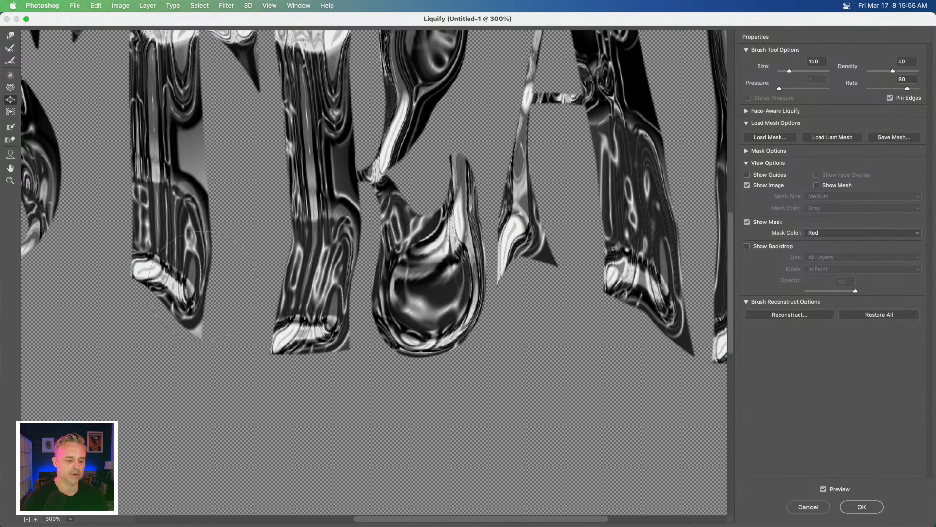
mouse_move(202, 286)
left_mouse_down()
mouse_move(388, 322)
mouse_move(429, 349)
left_mouse_up()
left_click_drag(393, 324, 394, 339)
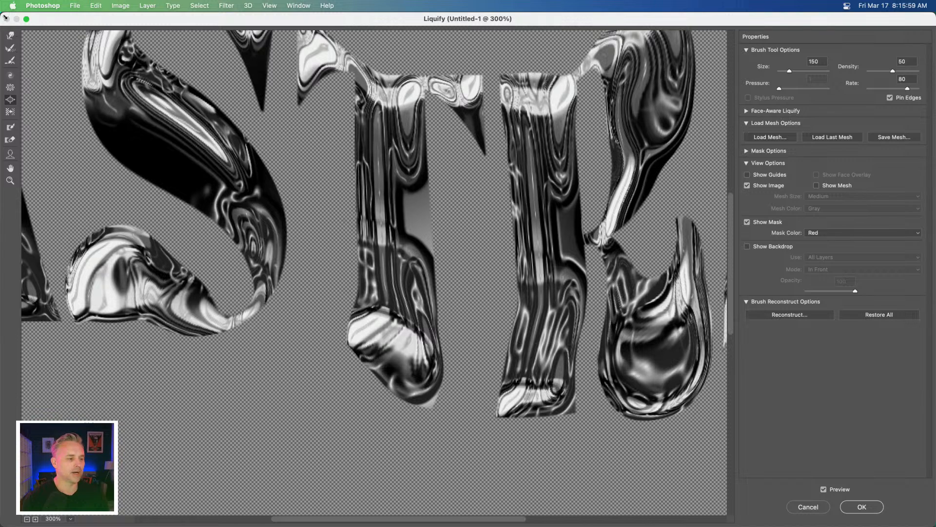
Set the Forward Warp brush to size 45 with a pressure of 100
left_click(9, 37)
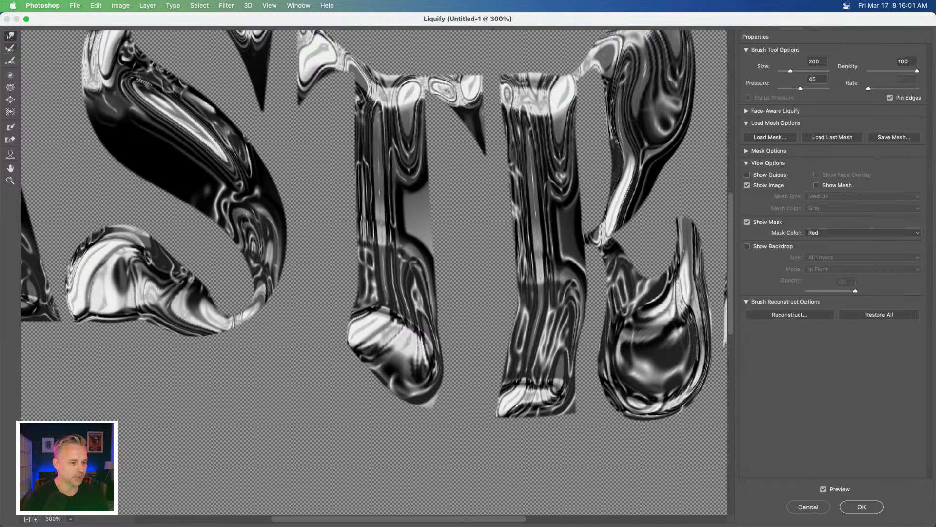
key("bracketleft")
key("bracketleft")
key("bracketleft")
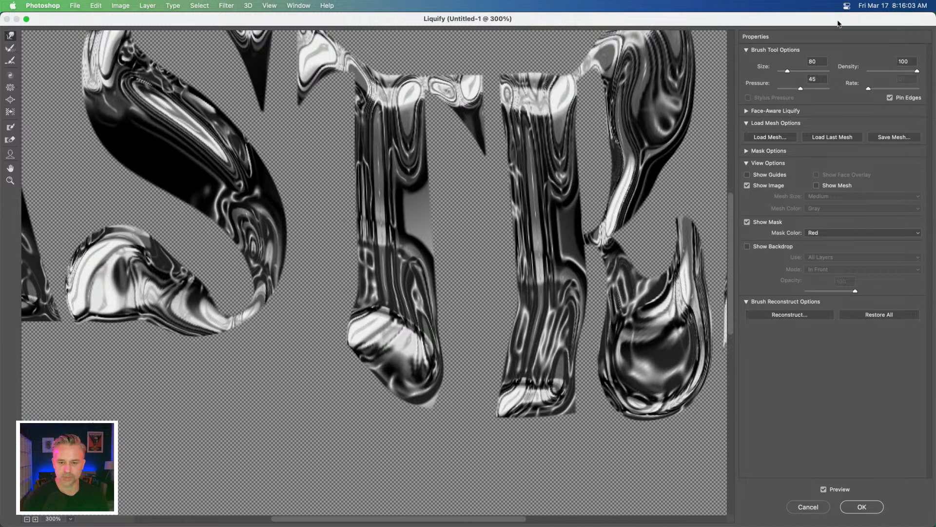
left_click_drag(802, 89, 836, 91)
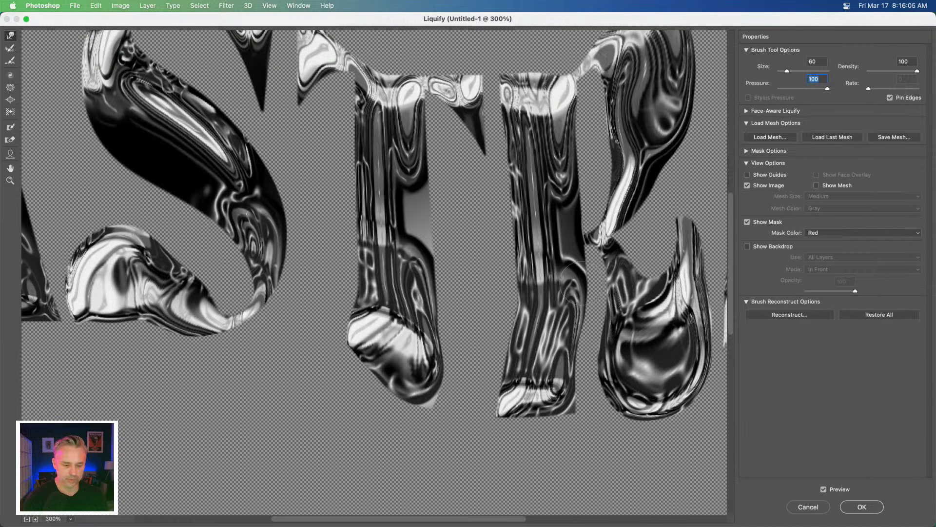
key("bracketleft")
key("bracketleft")
Try pulling thin drips out of the foot of the T with Forward Warp, undoing each stroke
left_click_drag(358, 334, 326, 365)
key("super+z")
left_click_drag(432, 380, 419, 480)
key("super+z")
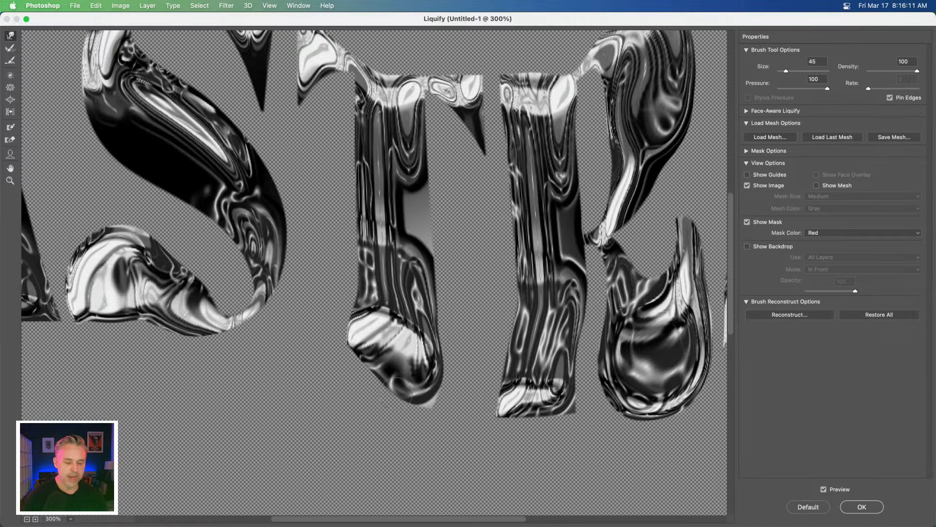
left_click_drag(422, 382, 428, 478)
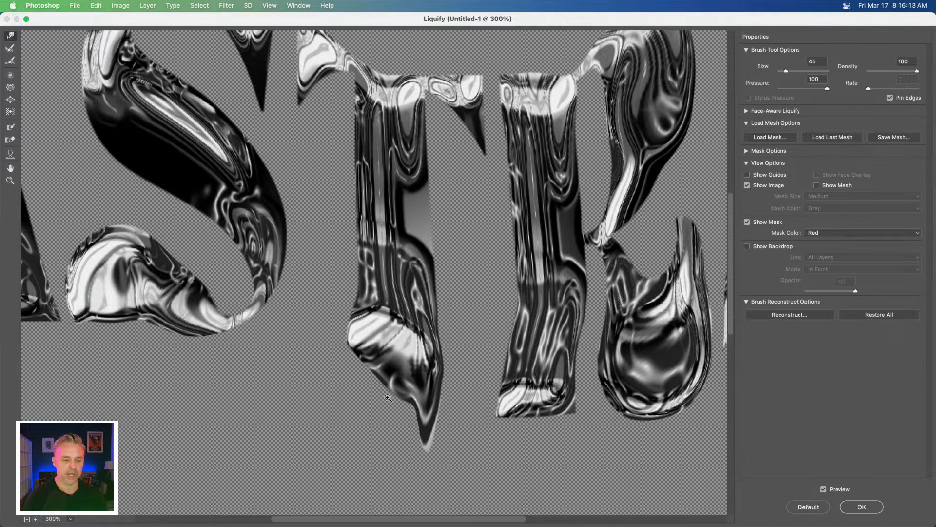
key("super+minus")
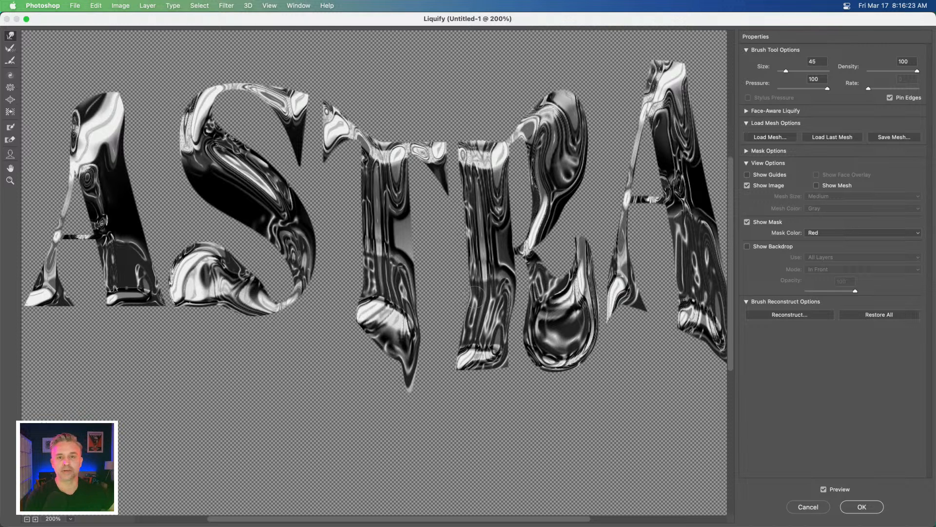
key("super+z")
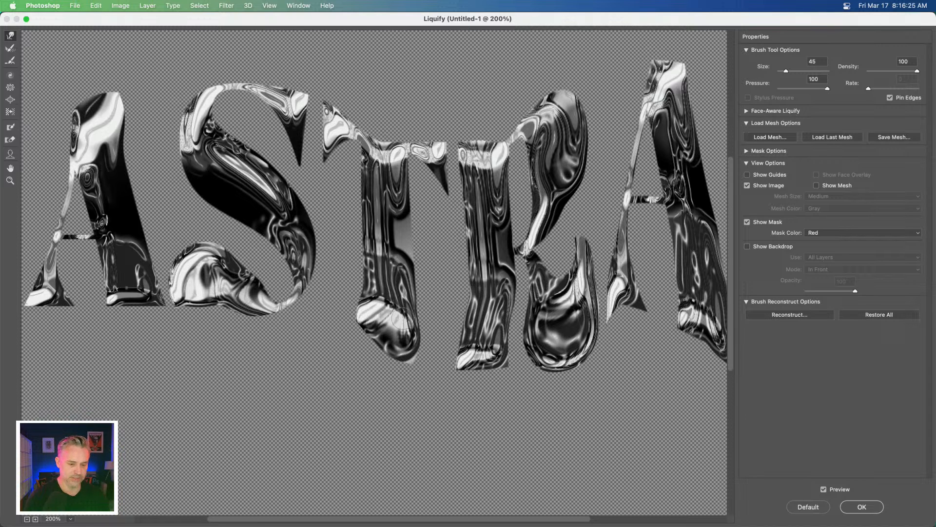
Pull the foot of the T into two pointed drips, one downward and one outward, with Forward Warp at size 45
left_click_drag(402, 346, 423, 407)
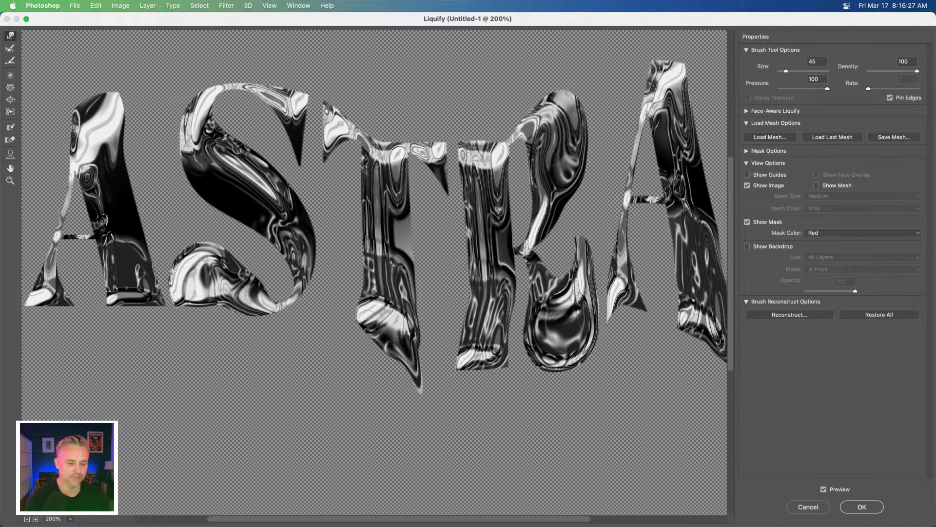
left_click_drag(366, 314, 336, 335)
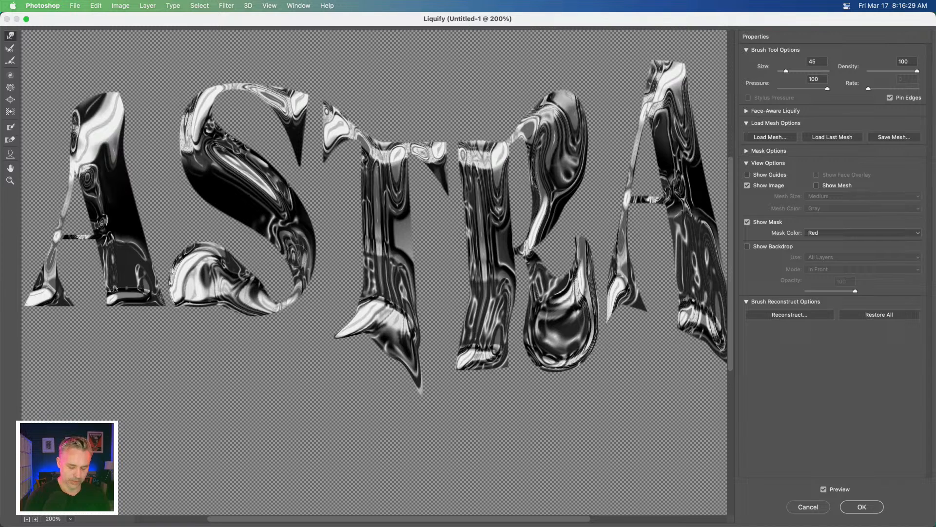
key("super+minus")
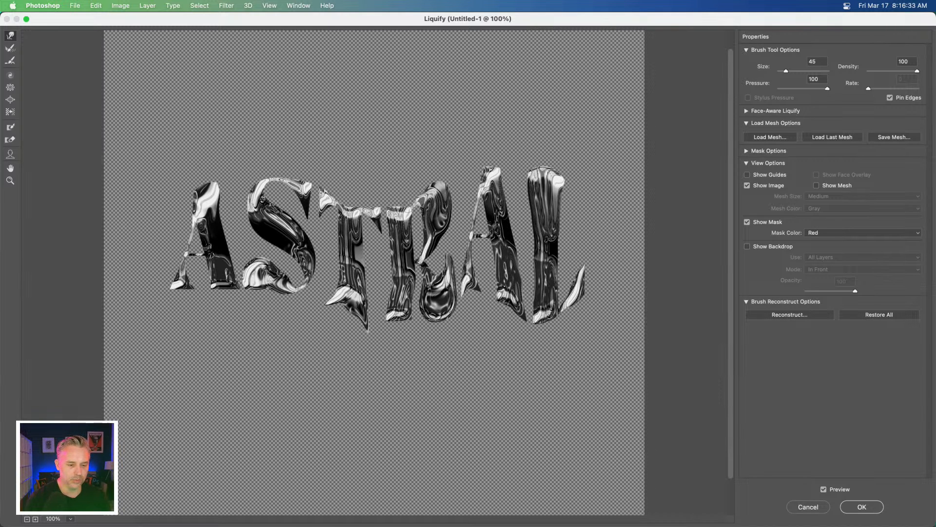
Nudge the top edges of the T and R slightly upward with the Forward Warp brush at size 175
key("super+plus")
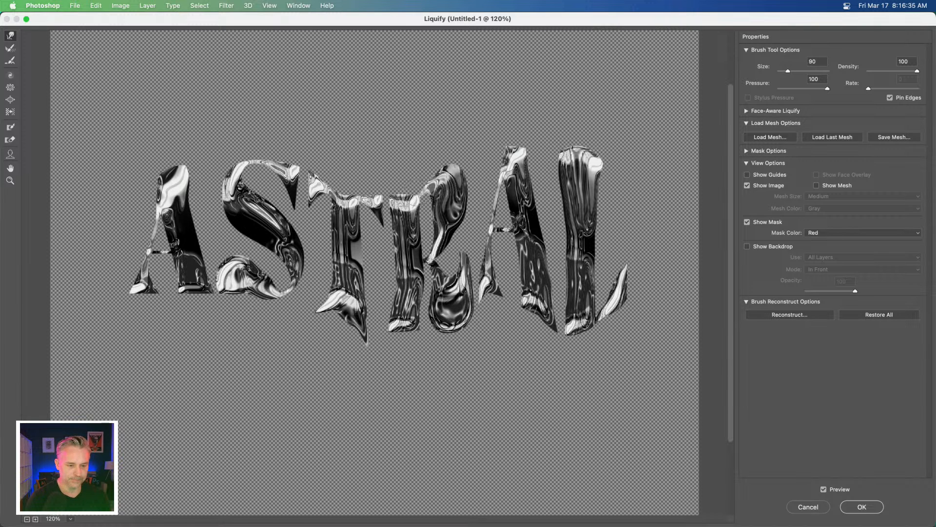
key("bracketright")
key("bracketright")
key("bracketright")
key("bracketright")
mouse_move(415, 196)
left_mouse_down()
mouse_move(415, 186)
mouse_move(367, 196)
left_mouse_up()
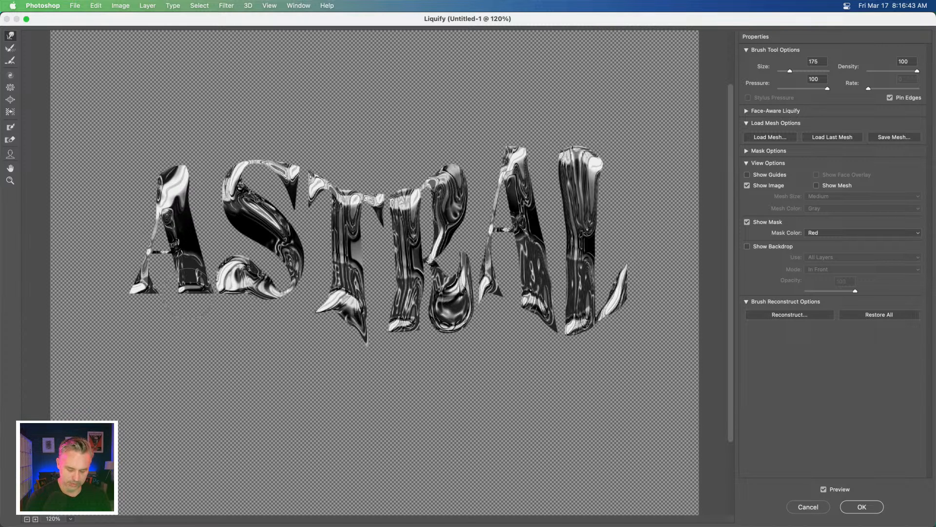
Stretch the thin leg and foot of the first A downward and outward with Forward Warp
key("bracketleft")
key("bracketleft")
key("bracketleft")
key("bracketleft")
key("bracketleft")
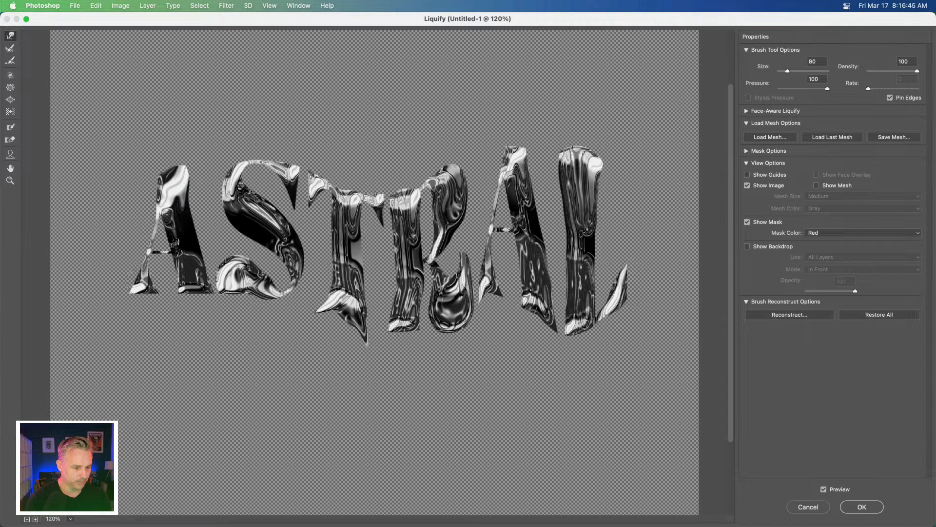
left_click_drag(146, 273, 127, 326)
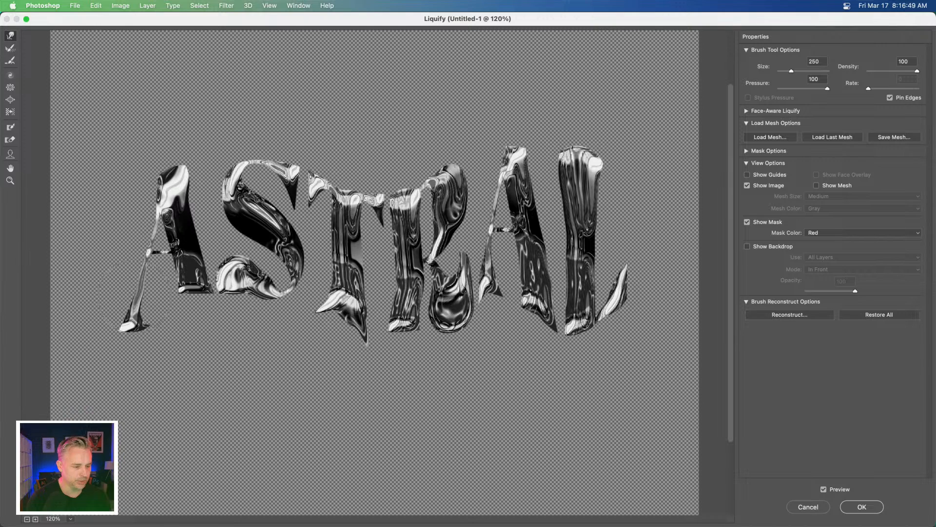
left_click_drag(141, 283, 142, 283)
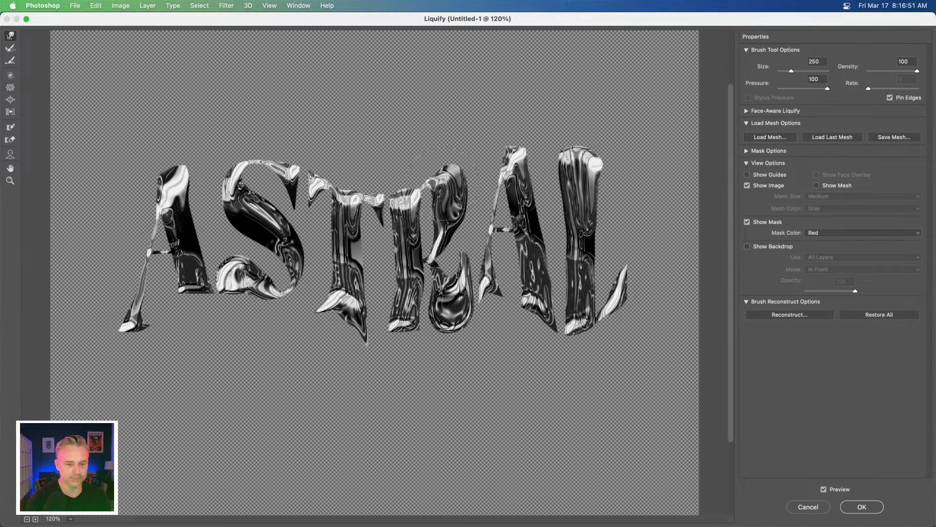
Stretch the second A and the L taller with Forward Warp at size 500, pushing their tops up and the L's base down
key("bracketright")
key("bracketright")
key("bracketright")
left_click_drag(517, 200, 518, 149)
left_click_drag(569, 342, 569, 368)
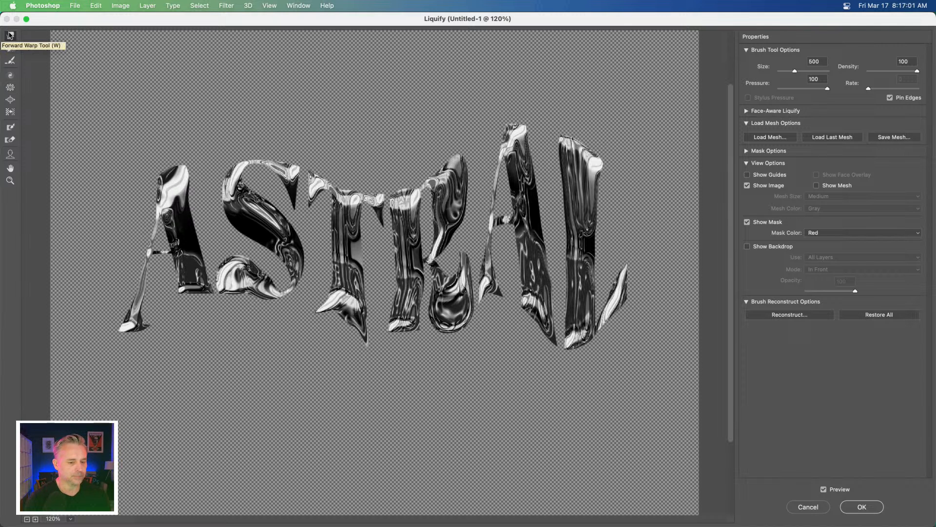
Pinch the middle of the second A's thick stem with the Pucker tool at size 300
left_click(10, 87)
key("super+plus")
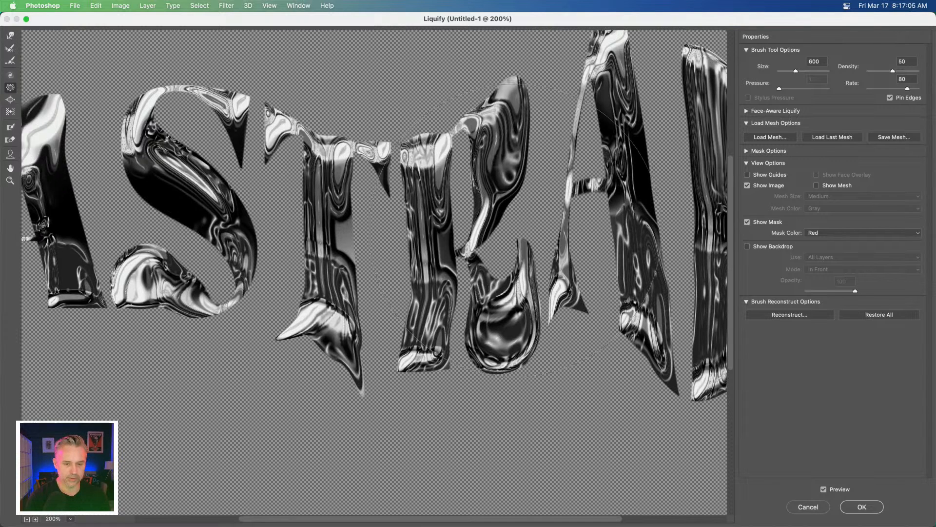
left_click_drag(515, 229, 420, 271)
key("bracketleft")
key("bracketleft")
key("bracketleft")
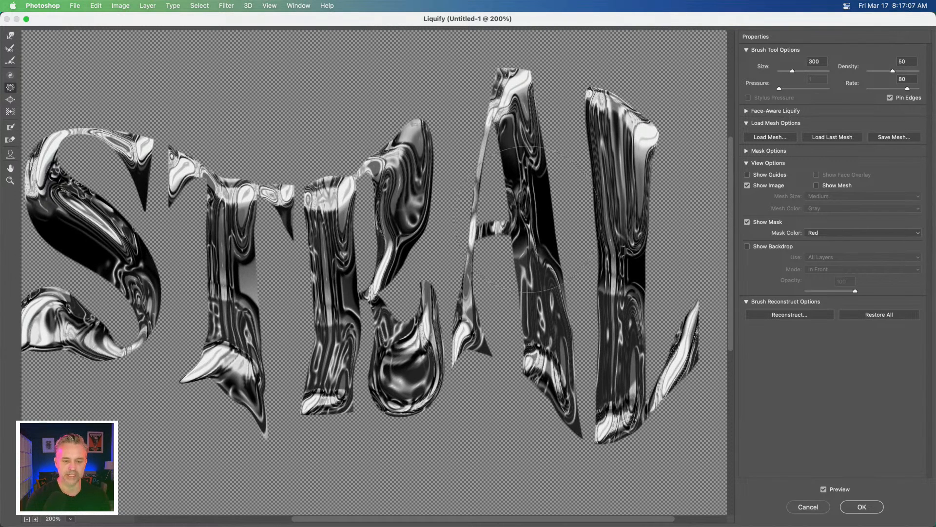
mouse_move(531, 246)
left_mouse_down()
mouse_move(534, 271)
mouse_move(524, 254)
mouse_move(531, 179)
left_mouse_up()
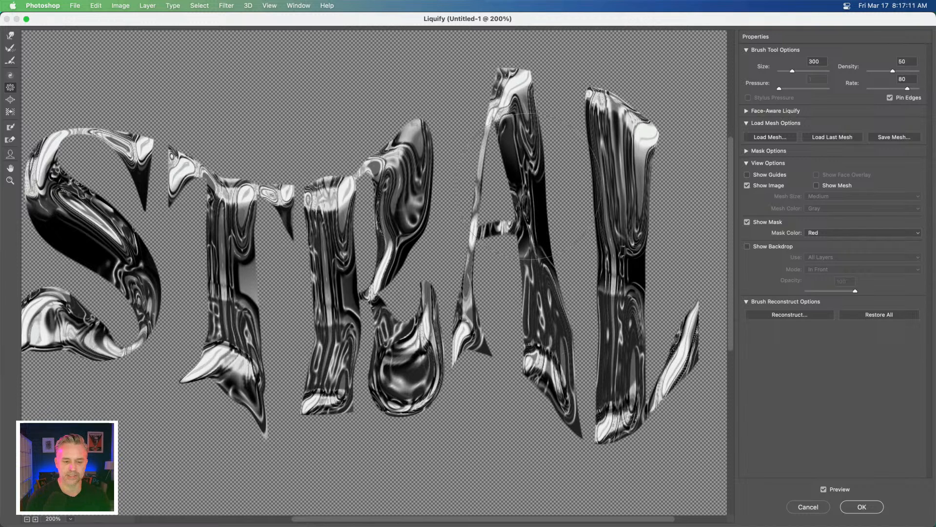
left_click(529, 177)
left_click(526, 221)
Narrow the middle of the L's stem into a waist with the Pucker tool
left_click(659, 232)
mouse_move(629, 234)
left_mouse_down()
mouse_move(626, 262)
mouse_move(621, 320)
mouse_move(607, 221)
mouse_move(613, 190)
mouse_move(612, 229)
left_mouse_up()
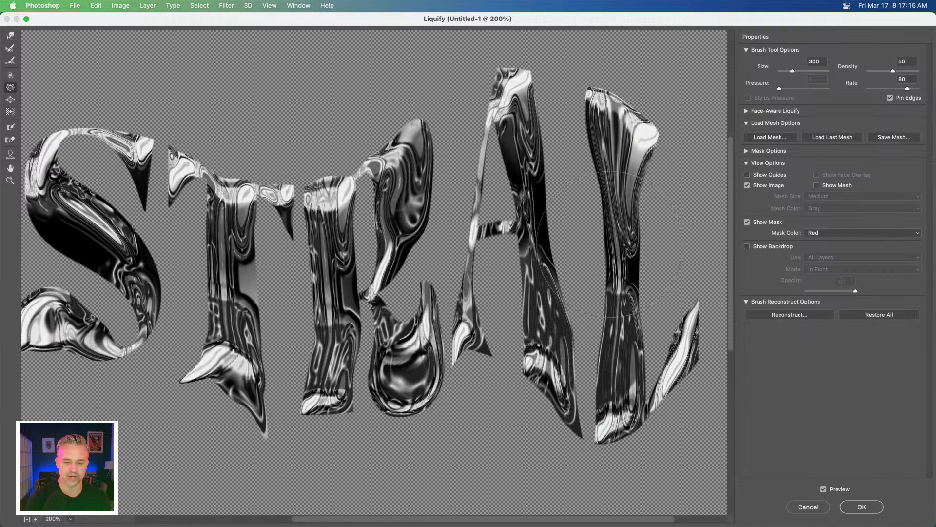
left_click_drag(615, 291, 620, 239)
Pinch the middle of the T's stem with the Pucker tool, undoing the first stroke and repeating it
mouse_move(230, 274)
left_mouse_down()
mouse_move(222, 307)
mouse_move(227, 244)
left_mouse_up()
key("super+z")
left_click(228, 246)
left_click(234, 331)
Touch up the T's stem and the first A's thin leg with the Pucker tool, and apply the Liquify changes
mouse_move(234, 331)
left_mouse_down()
mouse_move(258, 301)
mouse_move(300, 304)
left_mouse_up()
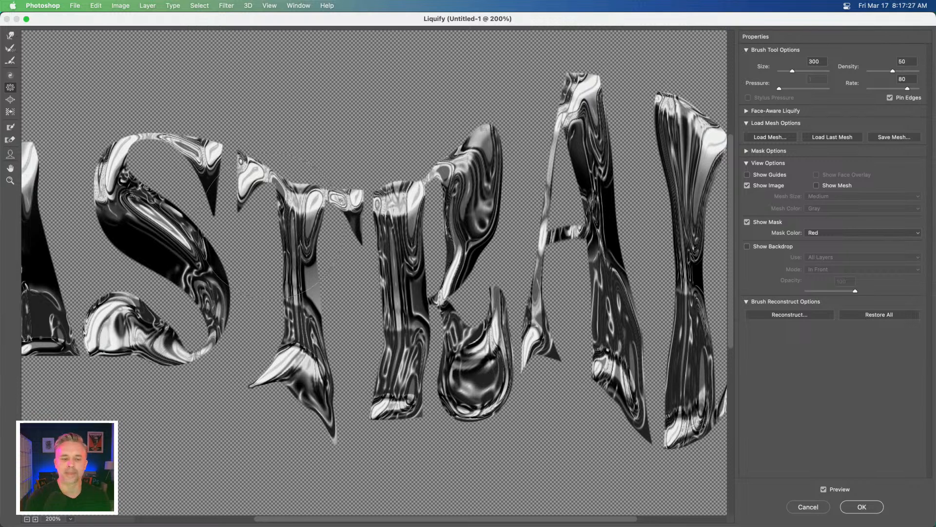
mouse_move(194, 298)
left_mouse_down()
mouse_move(197, 309)
mouse_move(305, 332)
left_mouse_up()
left_click_drag(408, 283, 404, 298)
left_click_drag(105, 285, 117, 297)
key("super+minus")
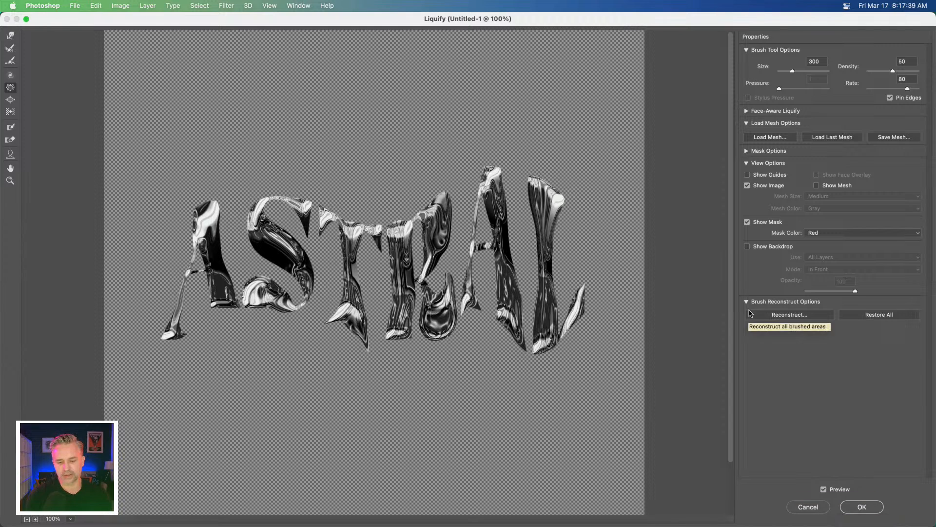
left_click(850, 506)
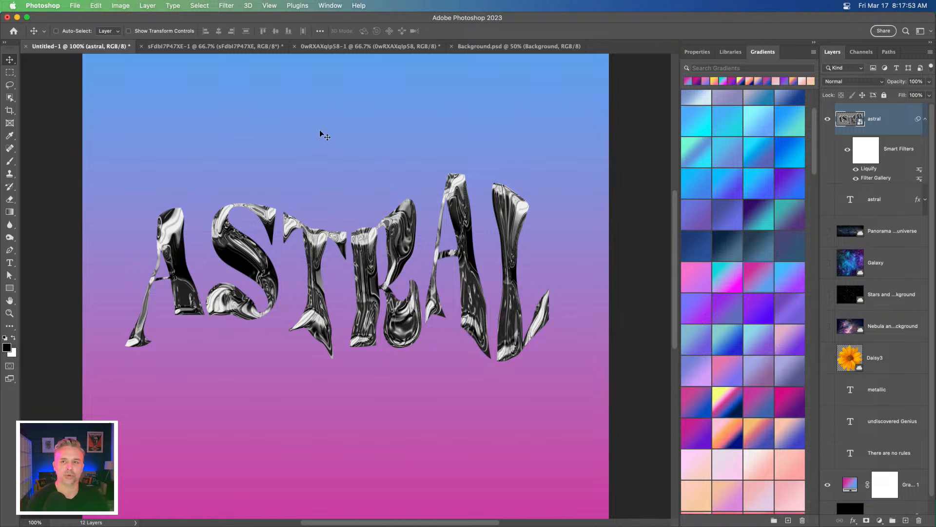
left_click(96, 6)
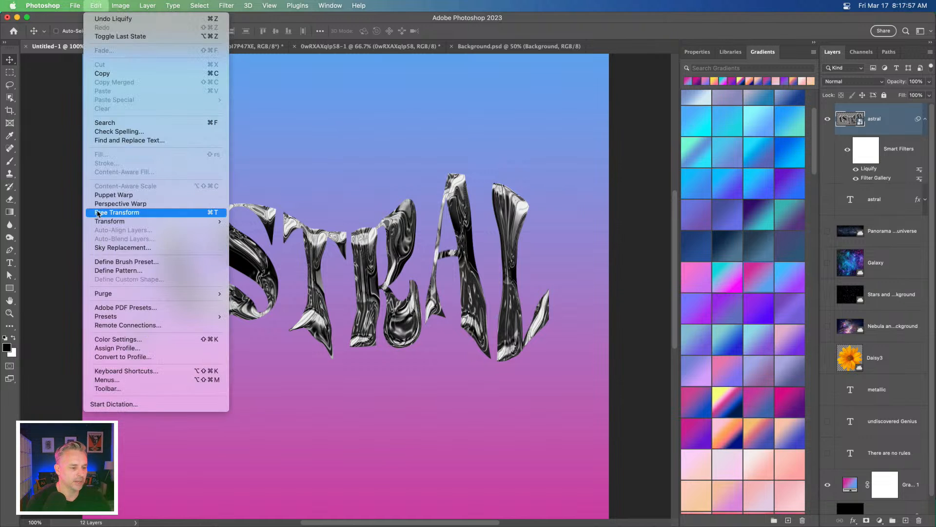
mouse_move(98, 224)
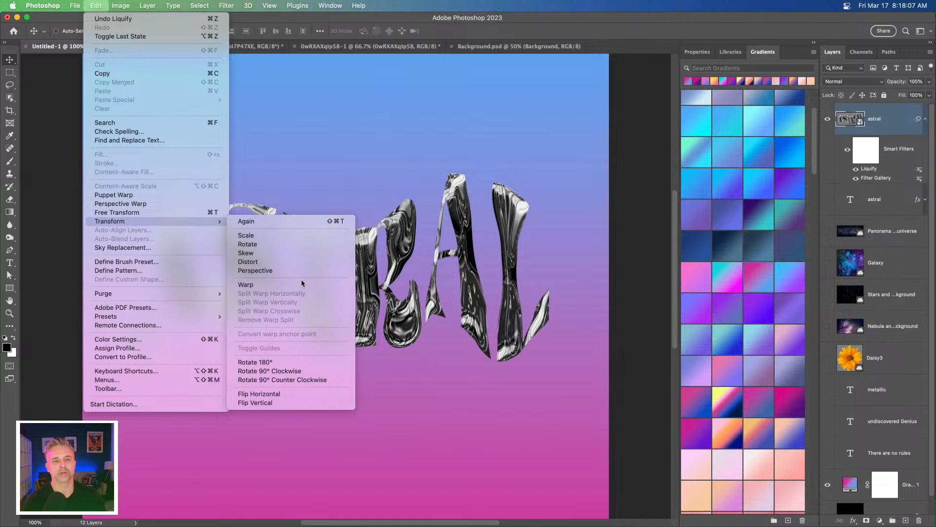
left_click(415, 154)
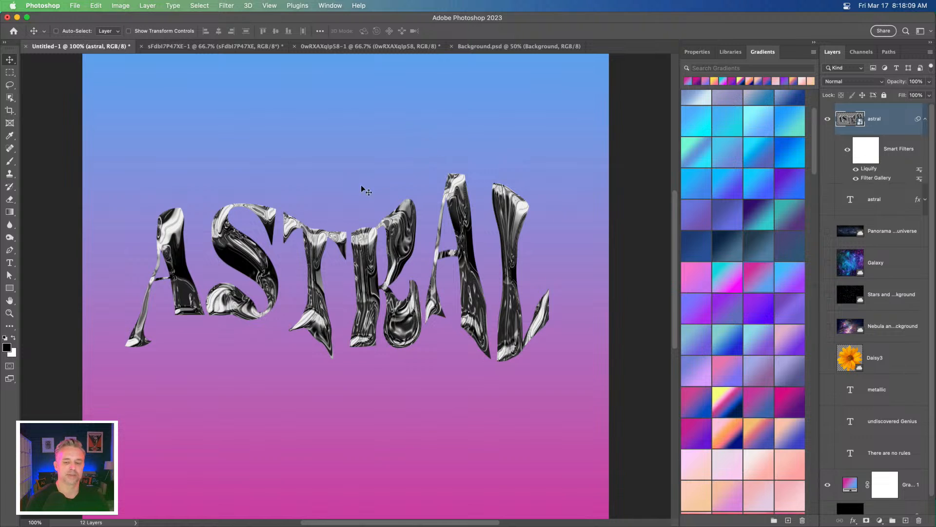
Collapse the astral layer's smart filters, move the gradient fill layer directly above the Galaxy layer, and show Galaxy
left_click(924, 120)
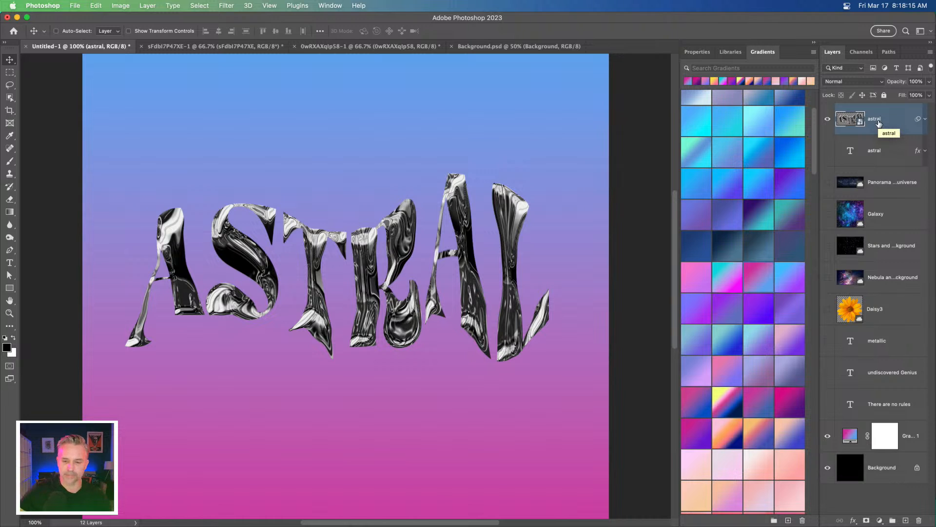
left_click_drag(851, 435, 842, 221)
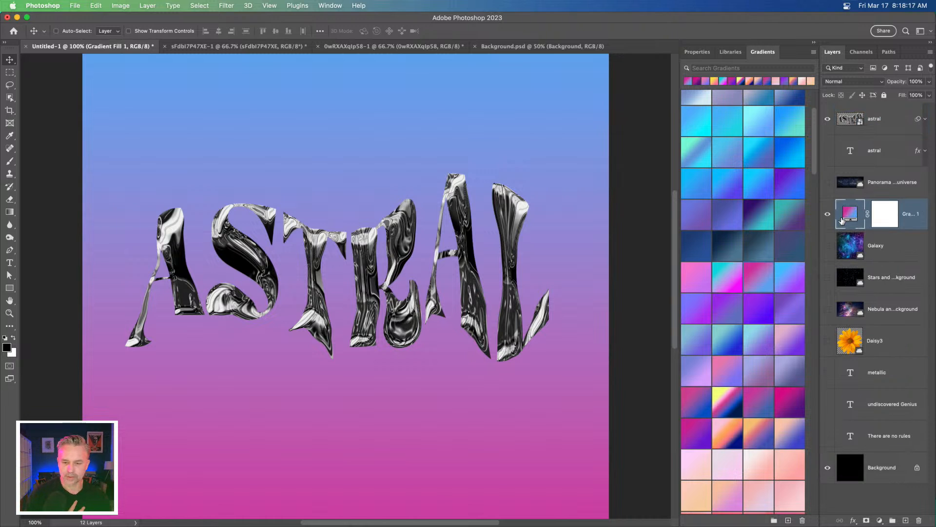
left_click(869, 249)
Set the gradient fill layer's blend mode to Linear Dodge (Add)
left_click(847, 216)
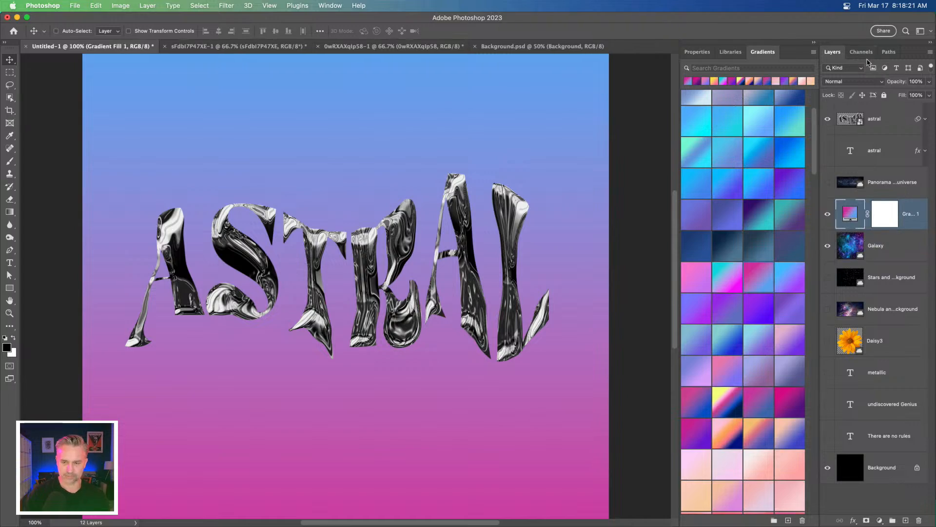
left_click(866, 81)
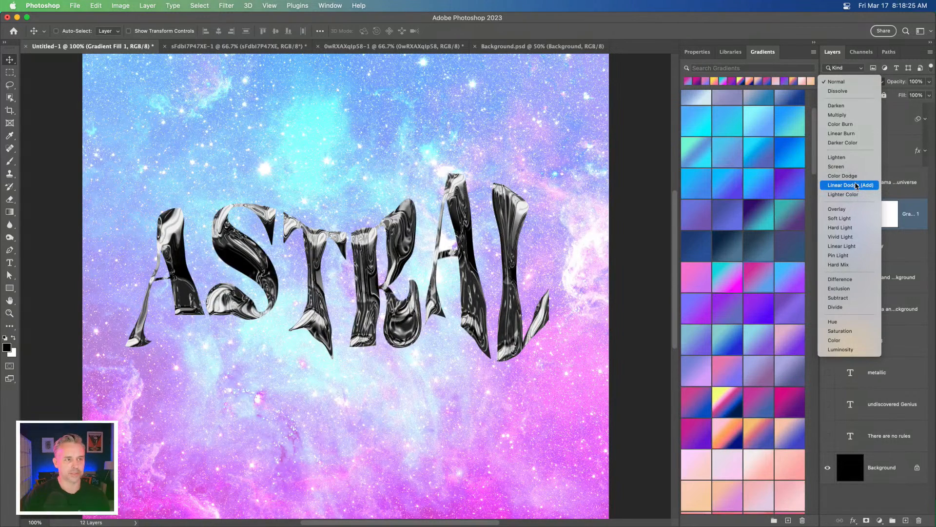
left_click(857, 186)
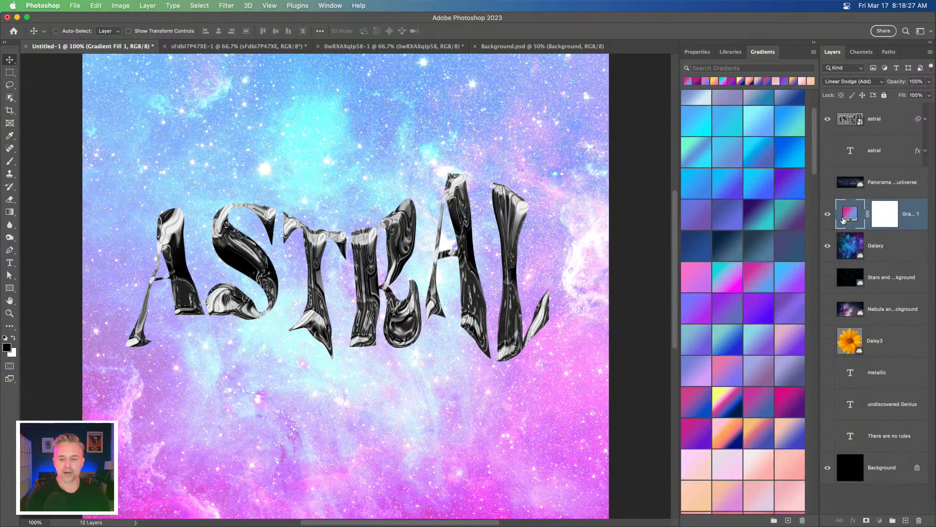
Try the Warp transform on the astral smart object, adjusting the warp grid beside the R
left_click(883, 118)
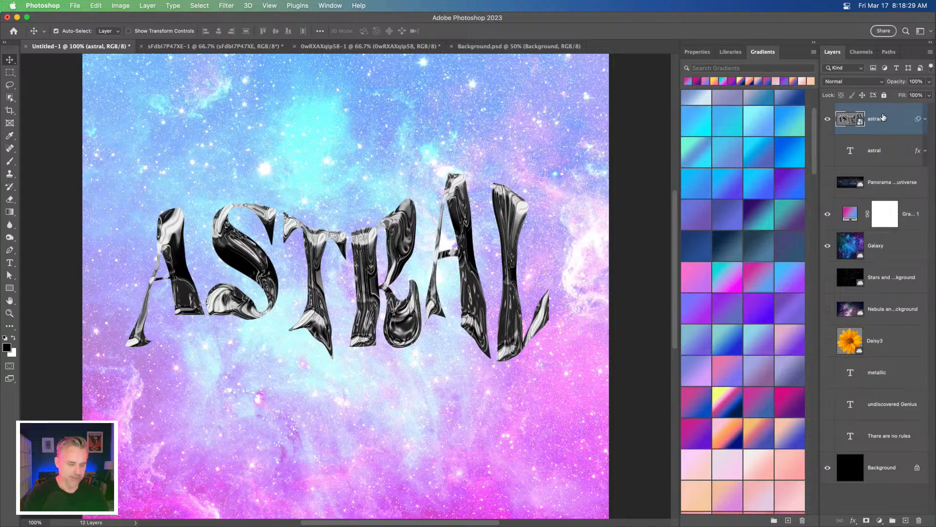
key("super+equal")
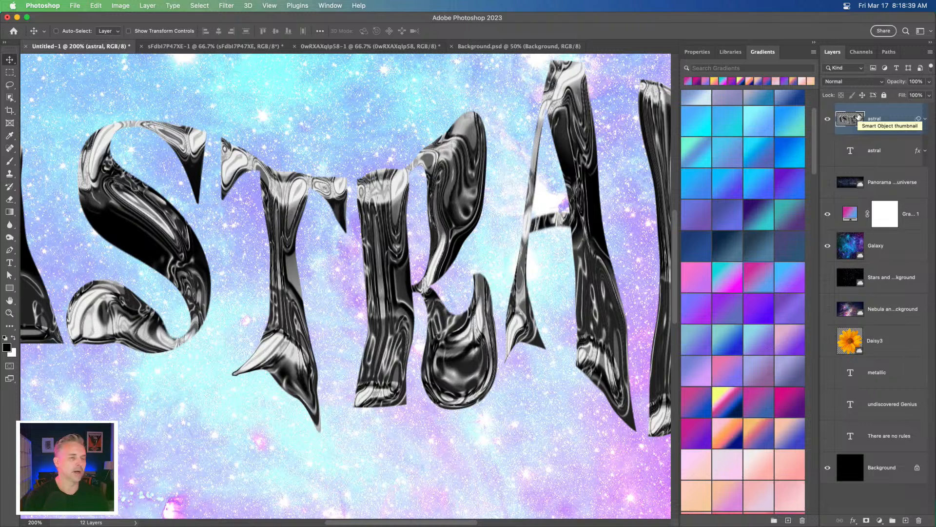
left_click(96, 6)
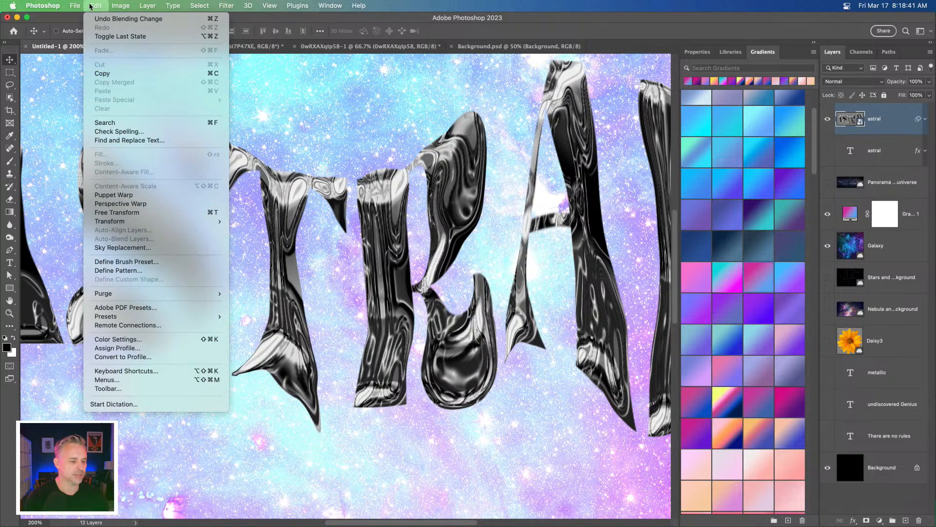
mouse_move(132, 223)
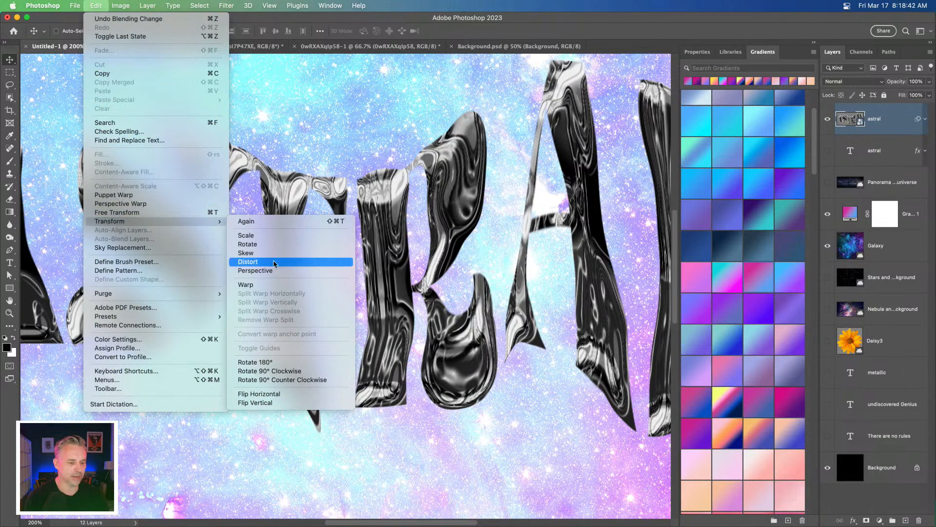
left_click(271, 286)
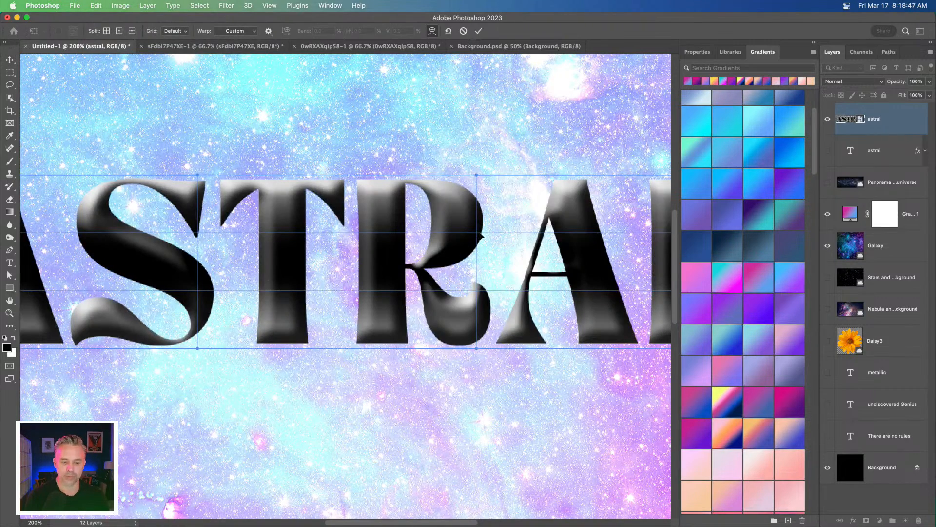
mouse_move(477, 234)
left_mouse_down()
mouse_move(488, 263)
mouse_move(490, 250)
mouse_move(462, 274)
mouse_move(475, 241)
left_mouse_up()
key("Return")
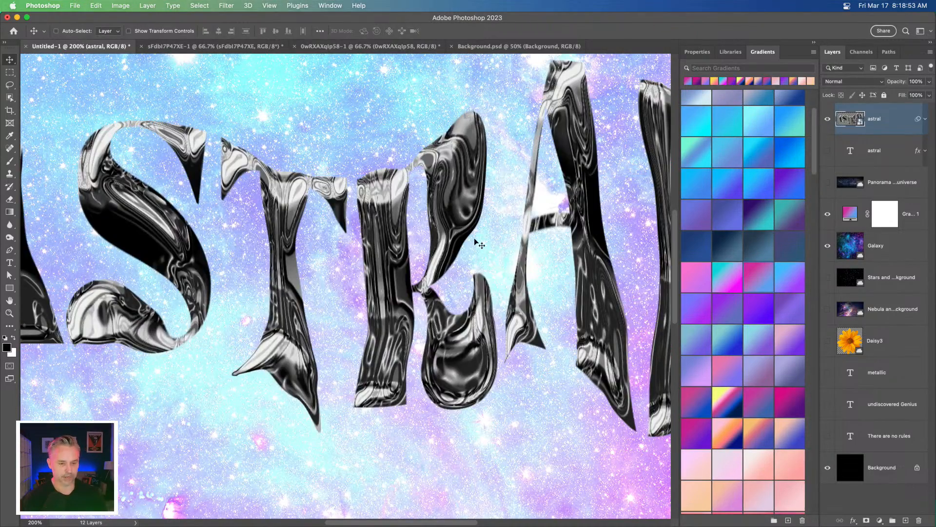
Try stretching the astral smart object with Warp, pulling its upper edge upward and lower edge downward near the S, and undo it
key("super+minus")
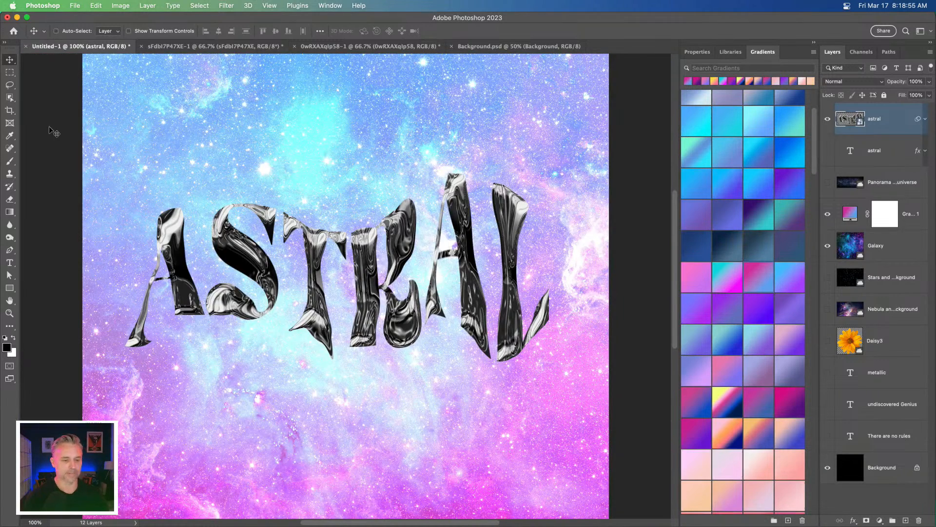
left_click(96, 5)
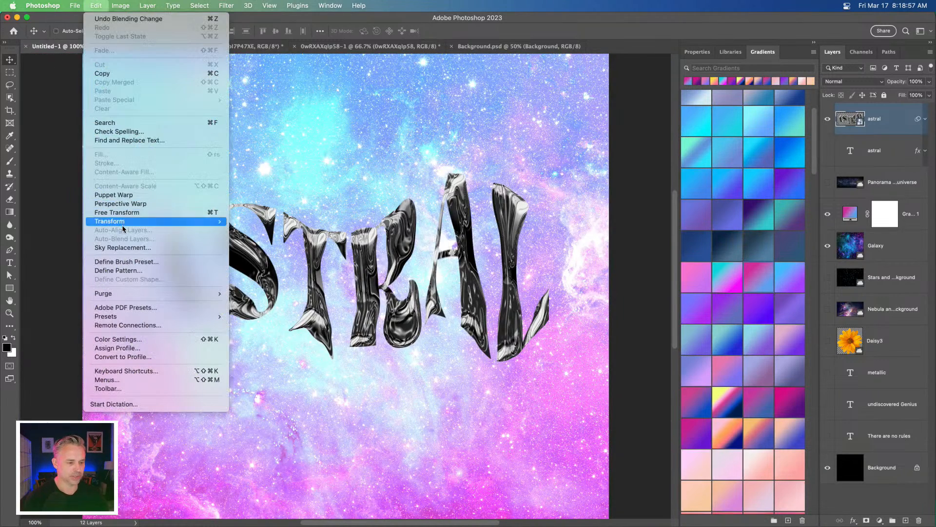
mouse_move(124, 223)
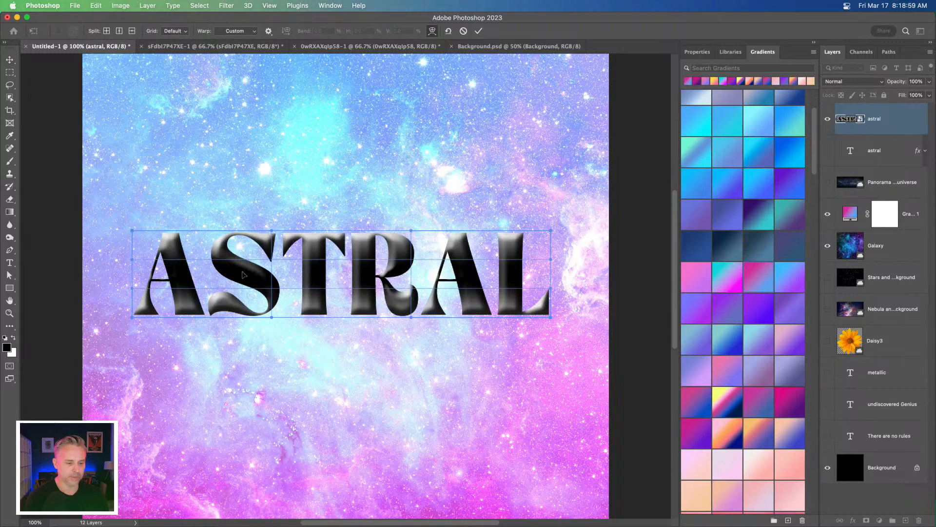
left_click_drag(272, 233, 282, 91)
left_click_drag(272, 315, 270, 452)
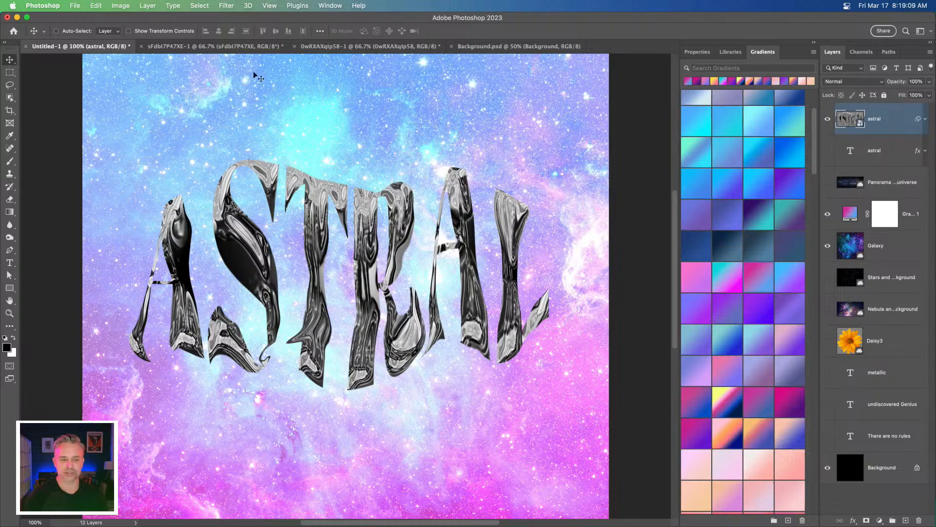
key("super")
key("super+z")
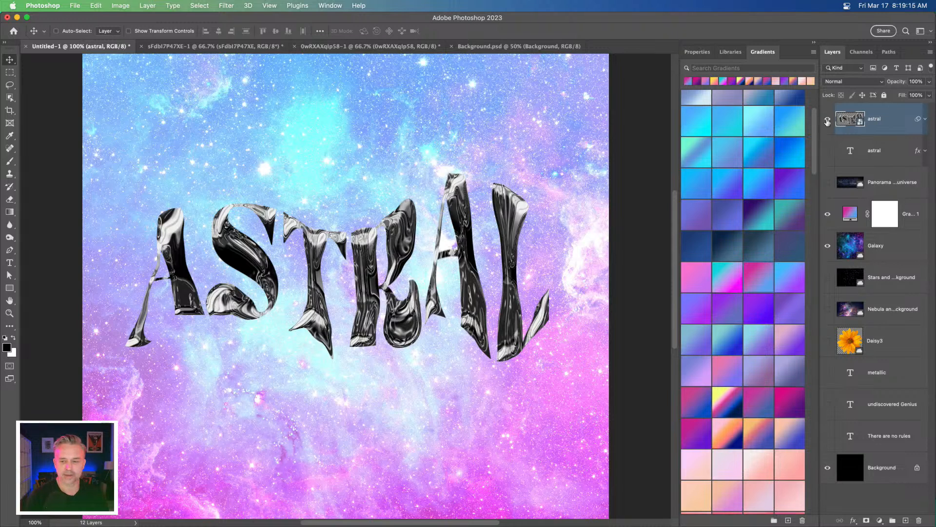
Add a Gradient Map adjustment layer above the astral smart object and clip it to that layer
left_click(880, 520)
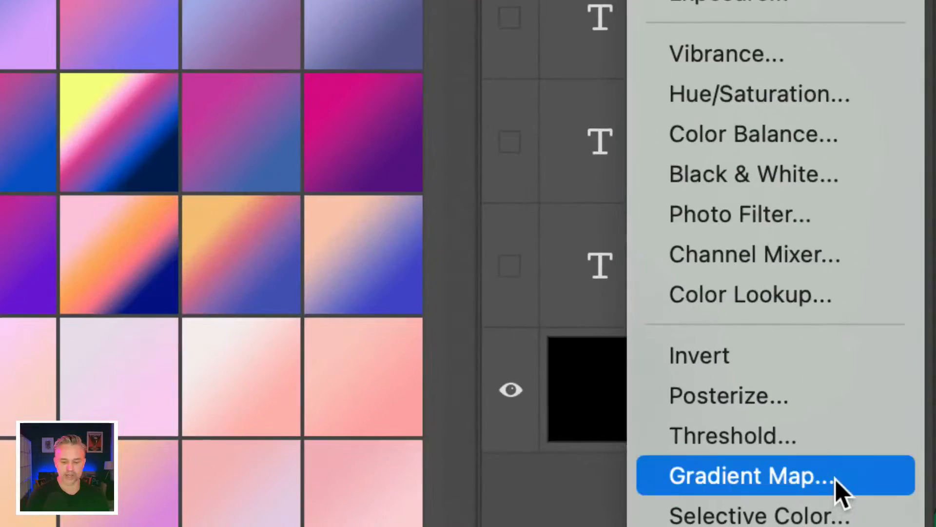
left_click(911, 490)
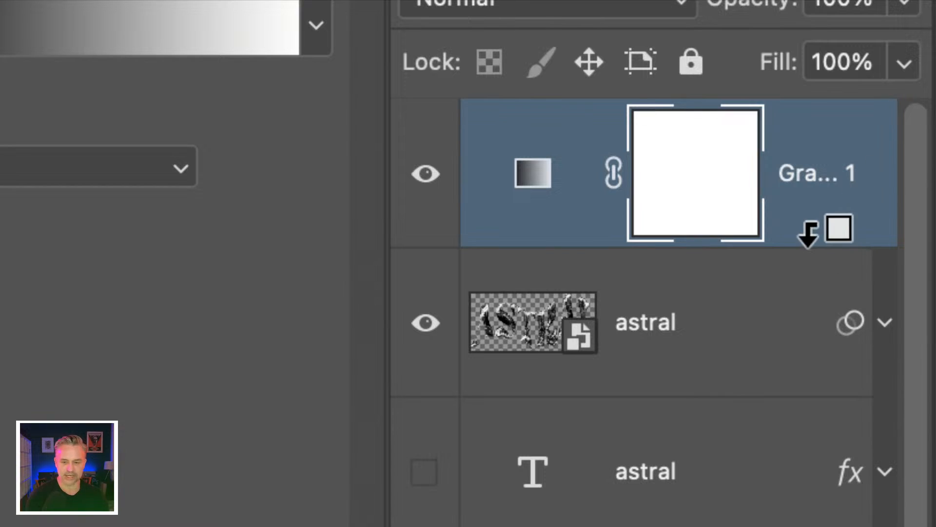
left_click(809, 236, "alt")
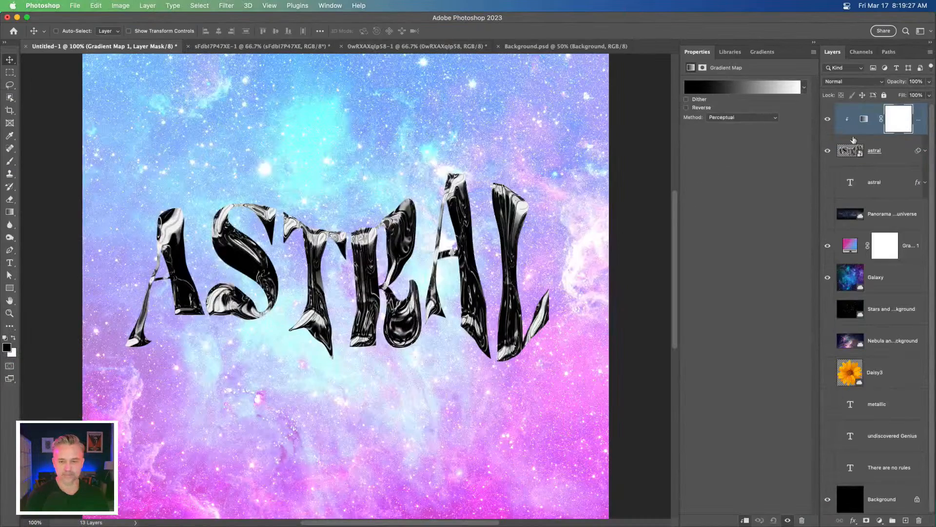
Apply the yellow, pink and dark blue preset to the Gradient Map, and hide the gradient fill and Galaxy layers
left_click(864, 121)
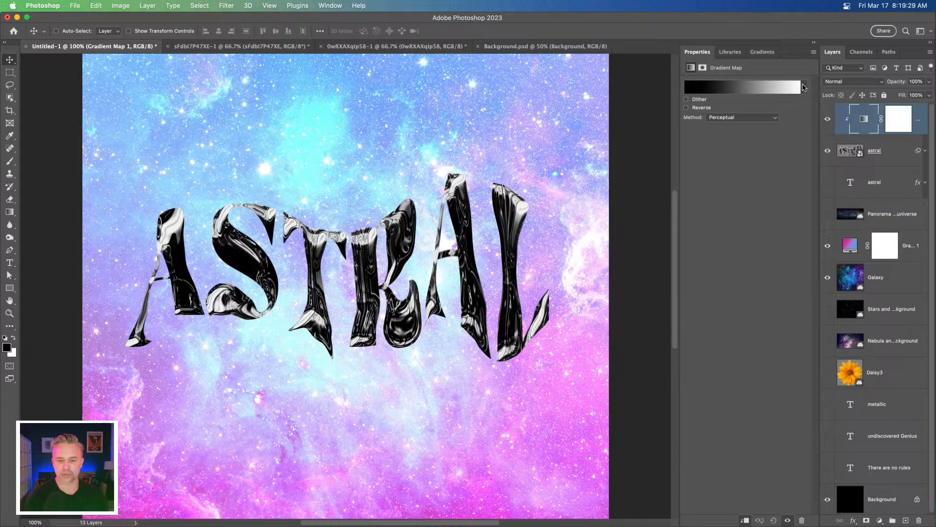
left_click(805, 88)
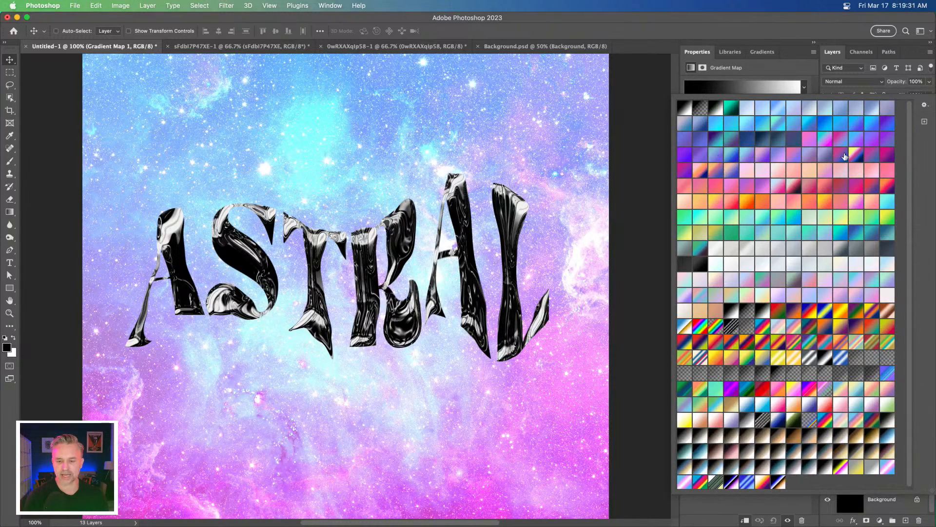
left_click(857, 155)
left_click(859, 156)
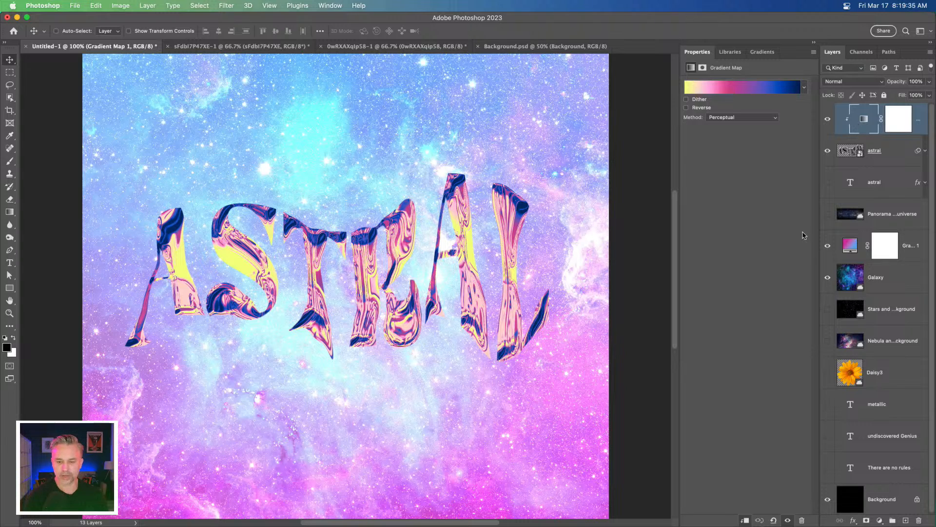
left_click_drag(828, 246, 828, 290)
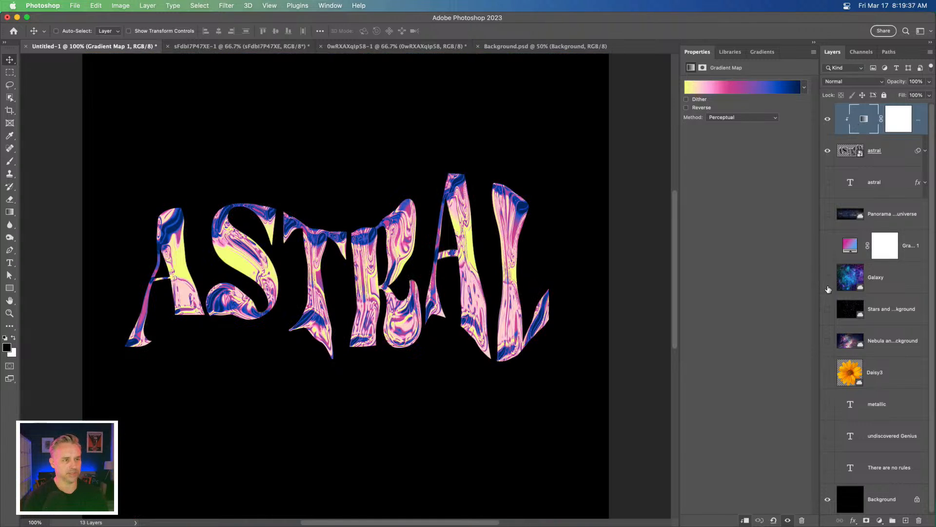
Compare the letters with and without the Gradient Map, and reverse its gradient
key("super+equal")
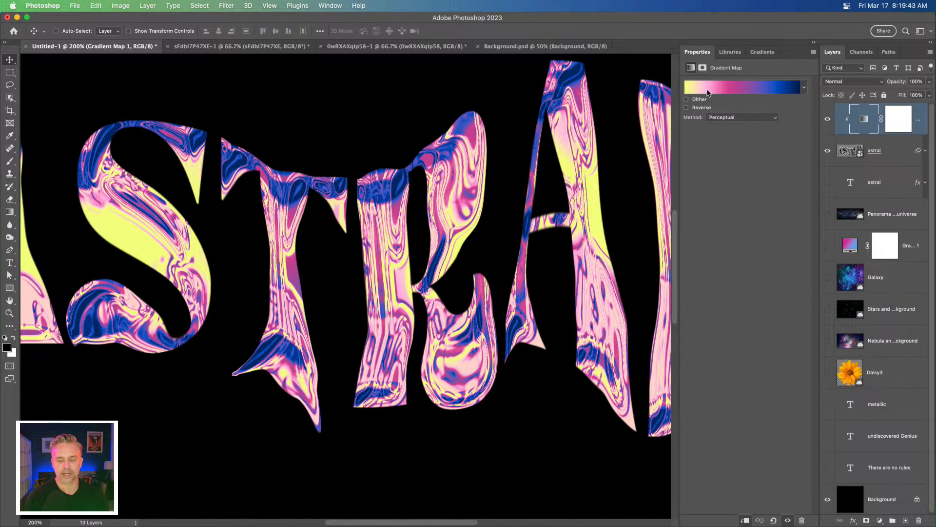
left_click(828, 121)
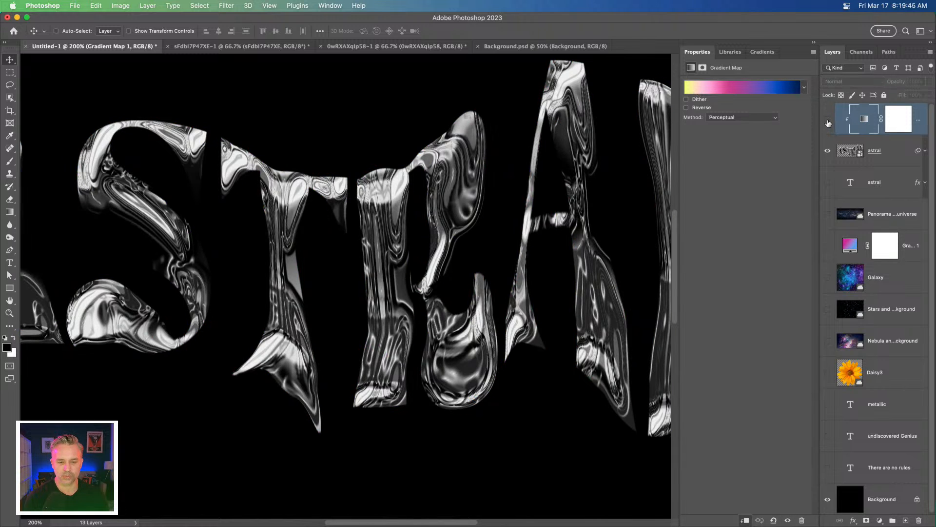
left_click(828, 121)
left_click(828, 121)
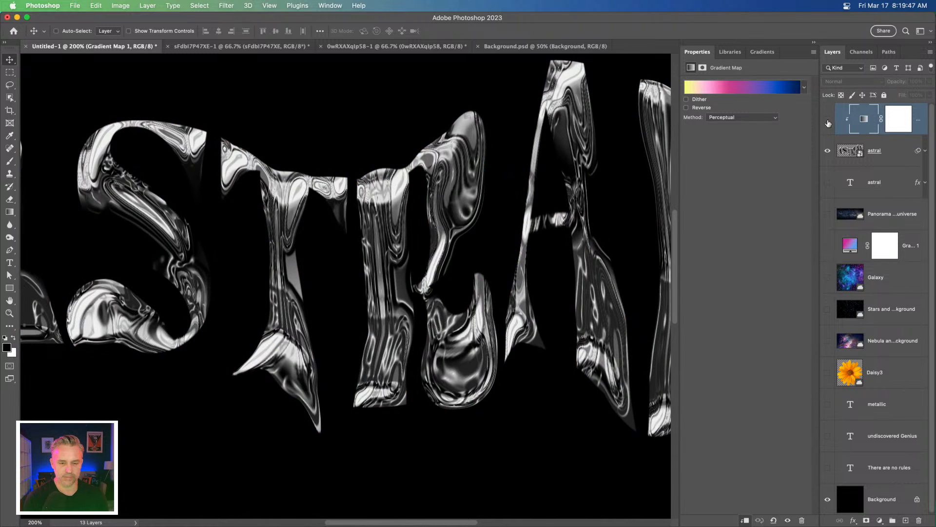
left_click(829, 122)
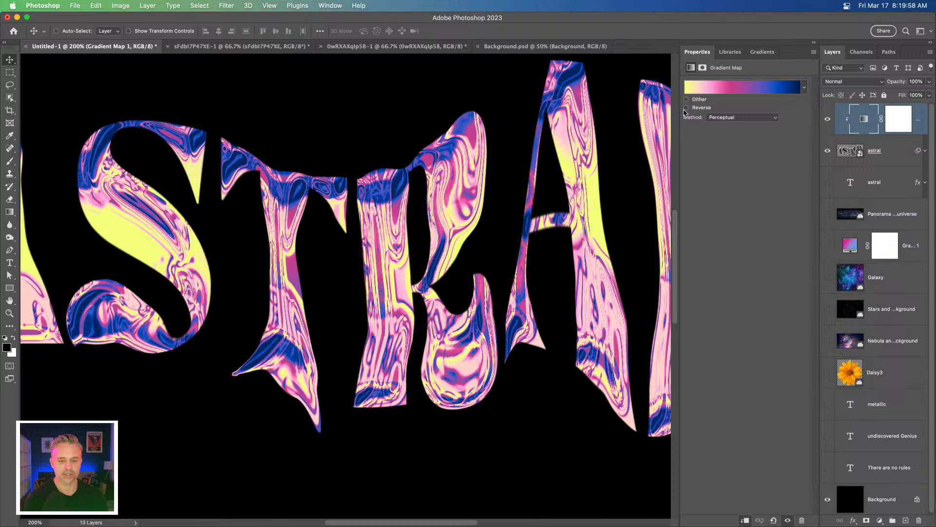
left_click(686, 108)
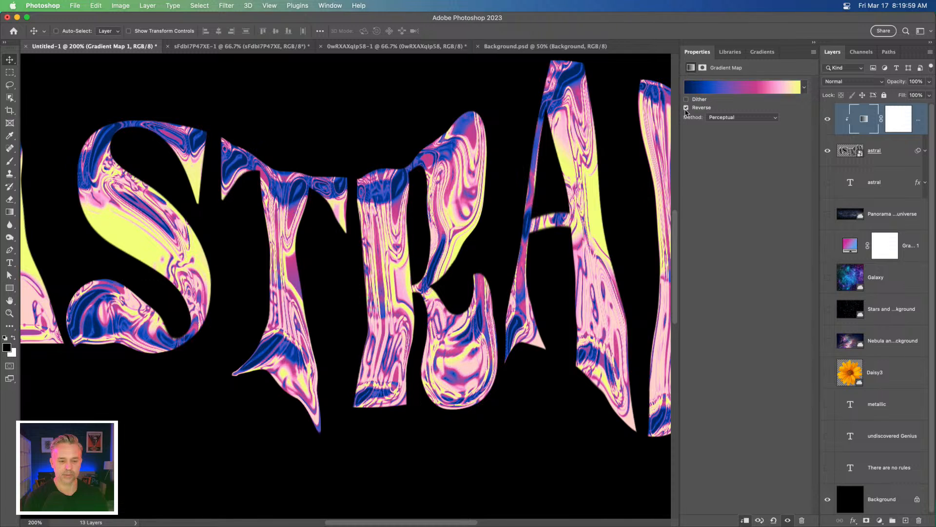
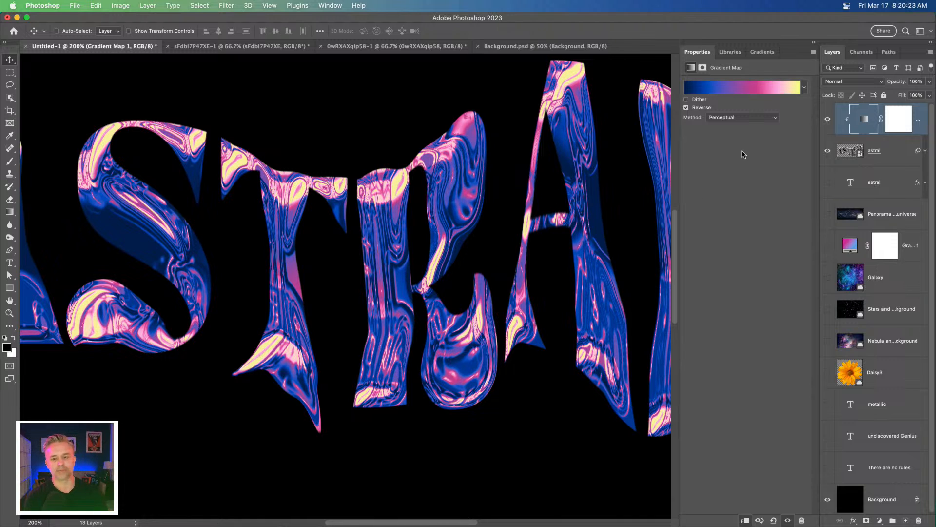
Widen the layer list, expand the astral layer's smart filters, and open the smart object's contents for editing
left_click(840, 148)
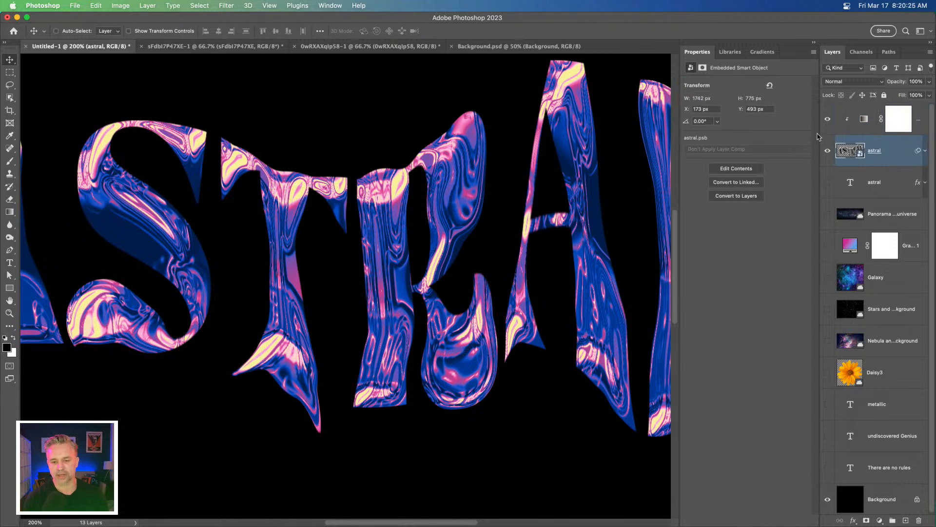
left_click_drag(819, 133, 783, 132)
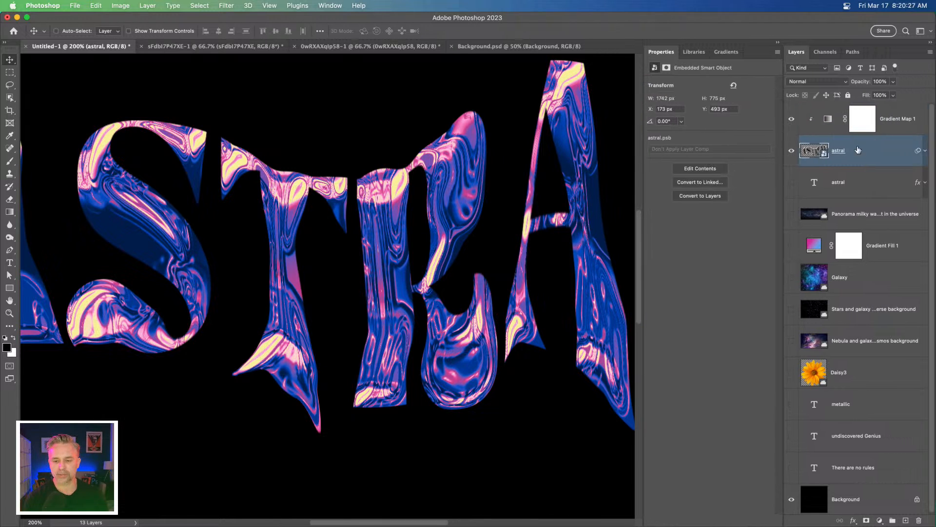
left_click(924, 152)
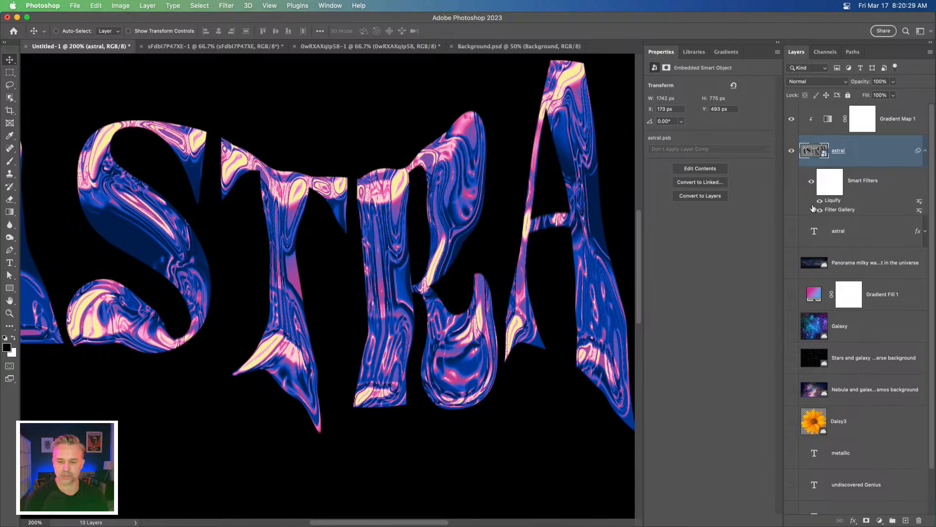
double_click(810, 153)
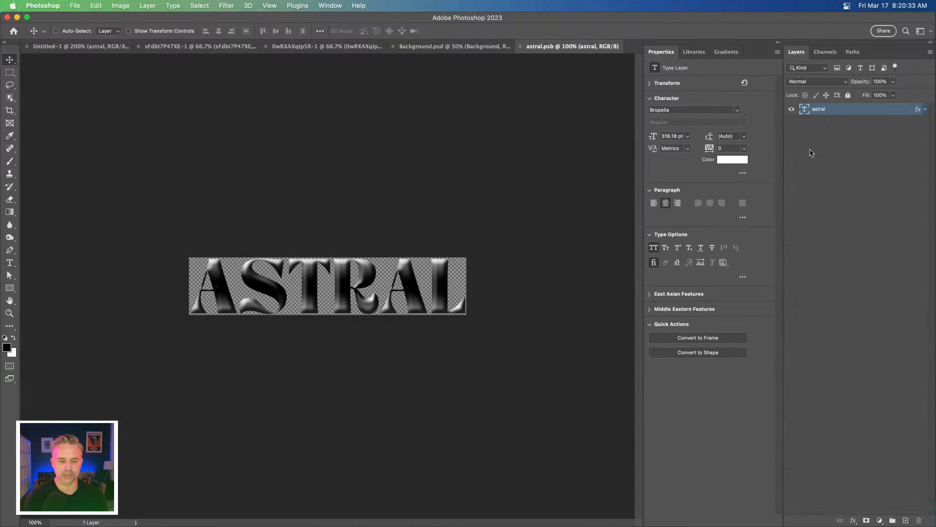
Reverse the Gradient Overlay on the text inside astral.psb, and save and close the smart object's contents
double_click(918, 111)
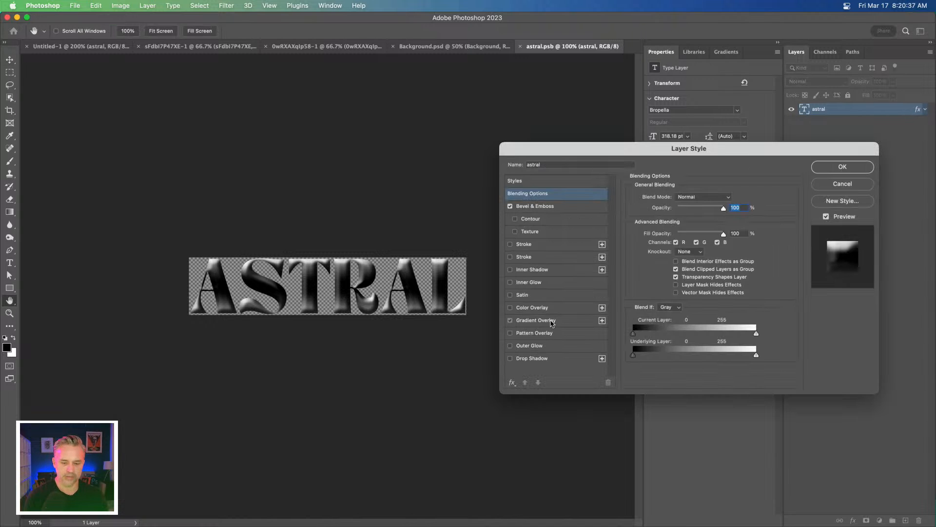
left_click(552, 320)
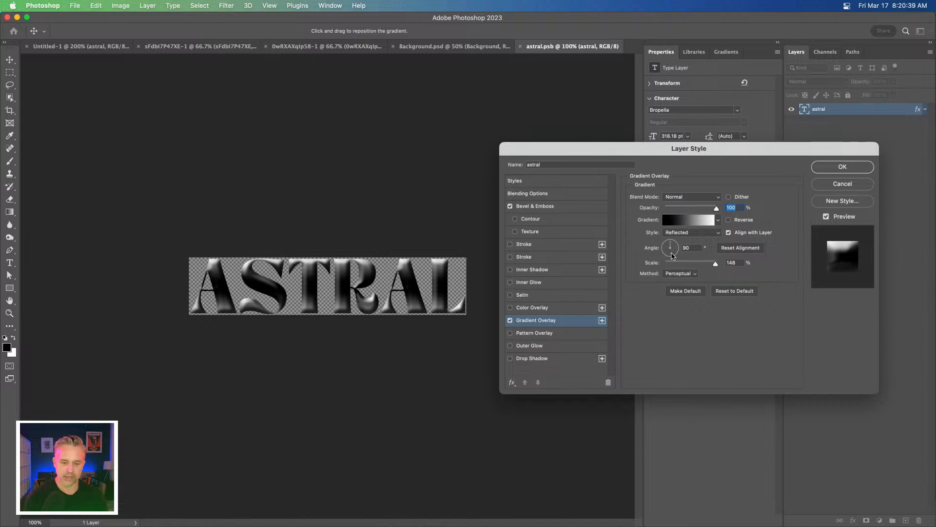
mouse_move(672, 252)
left_mouse_down()
mouse_move(668, 263)
mouse_move(672, 238)
left_mouse_up()
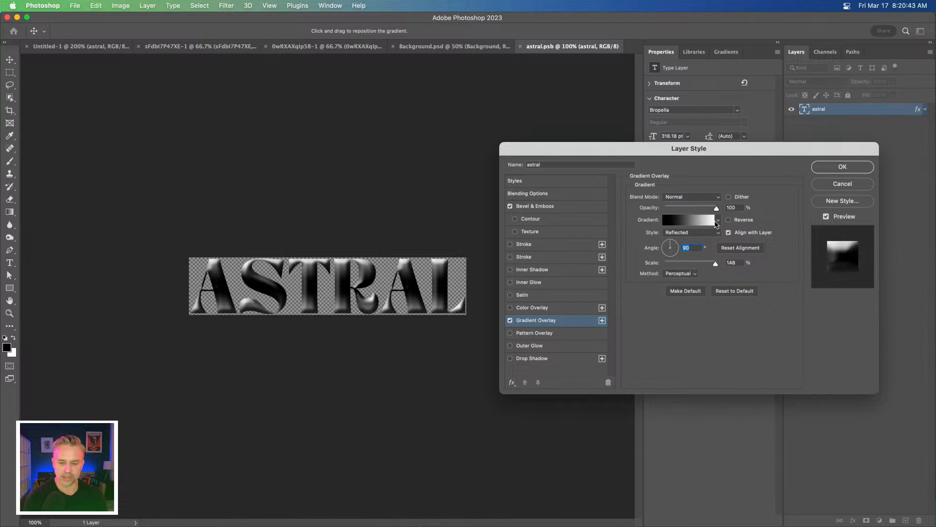
left_click(728, 220)
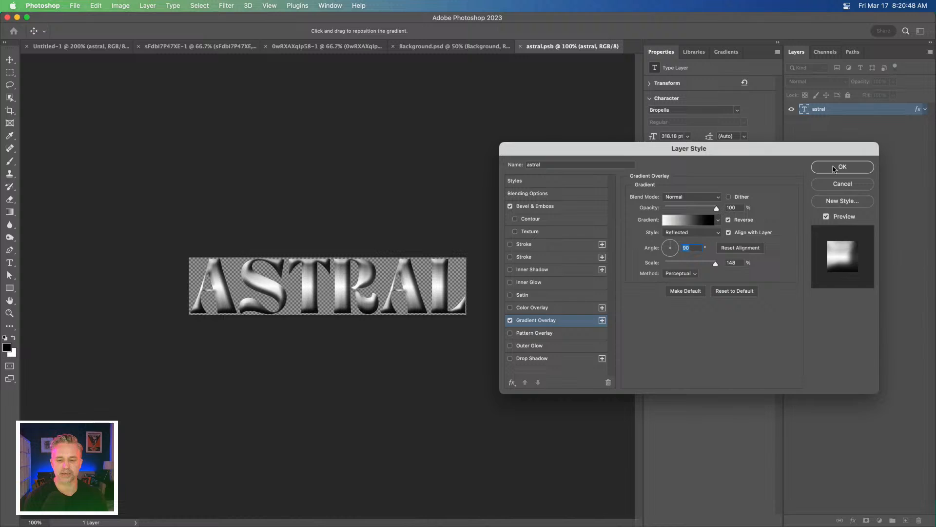
left_click(837, 168)
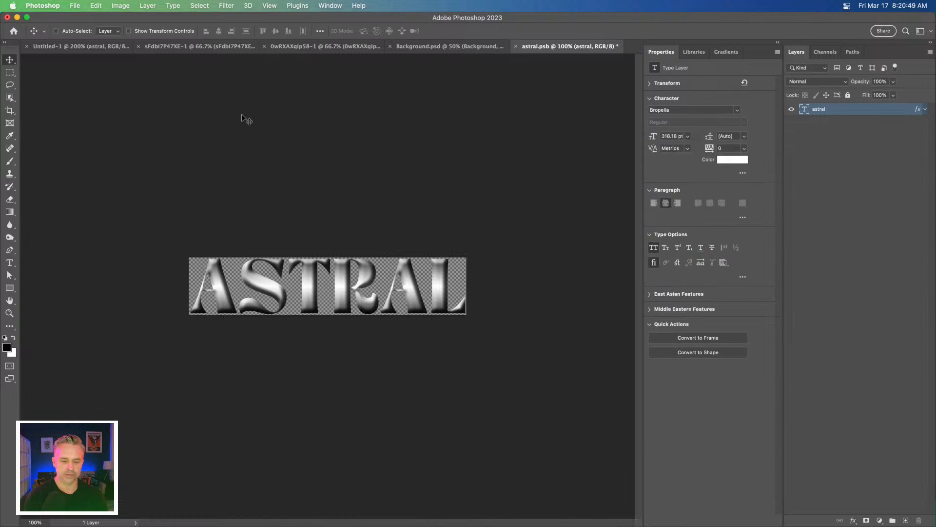
key("super+s")
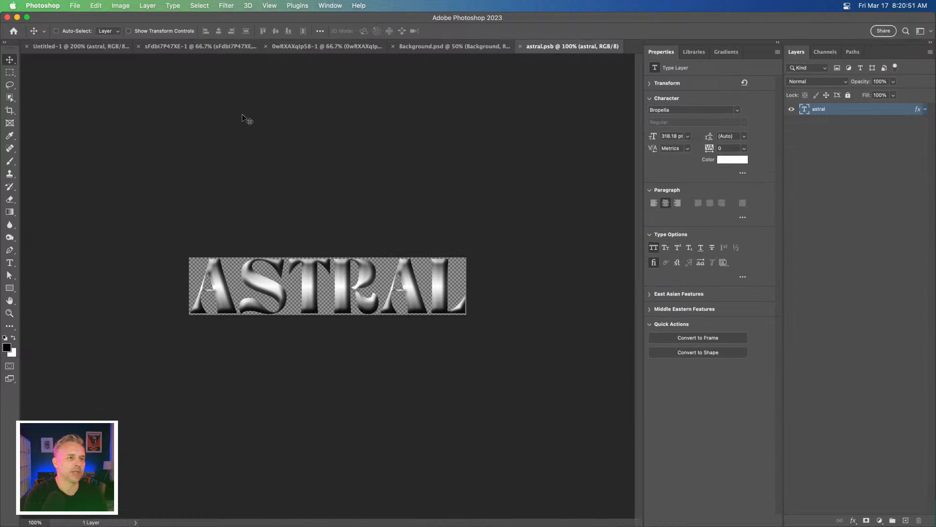
key("super+w")
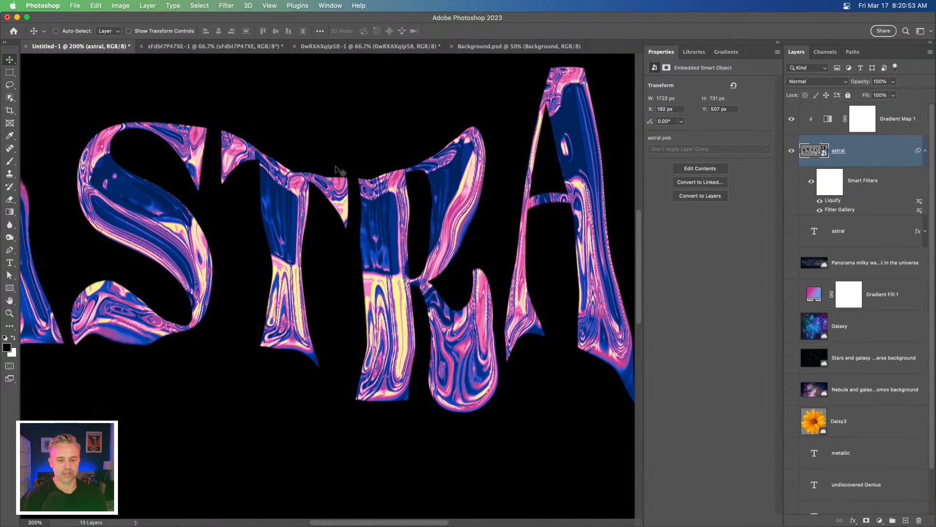
Open the astral layer's Filter Gallery smart filter for editing, accepting the stacked-filter preview notice
key("super+minus")
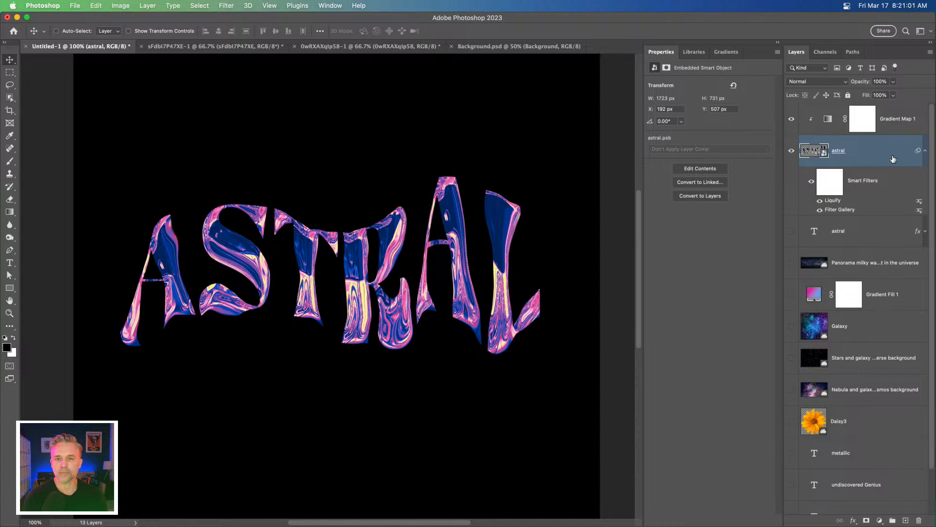
double_click(835, 210)
left_click(446, 214)
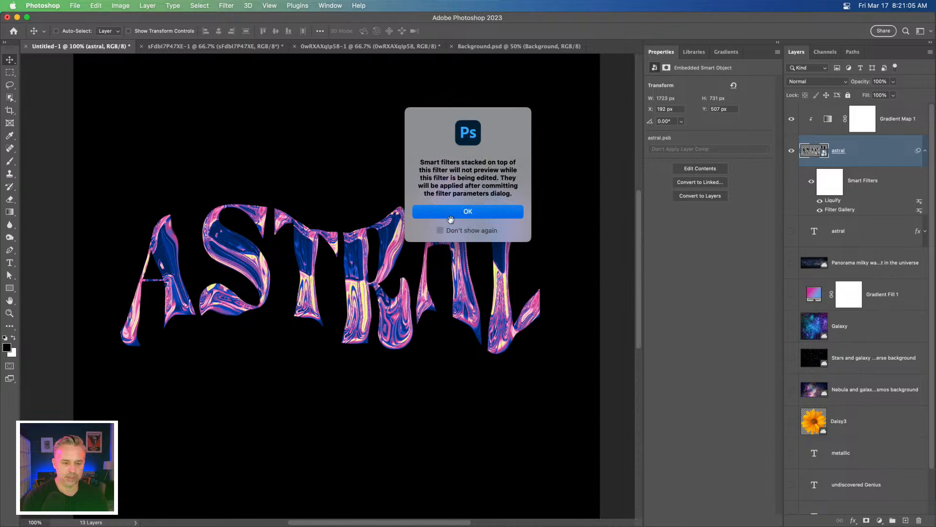
key("super+plus")
key("super+plus")
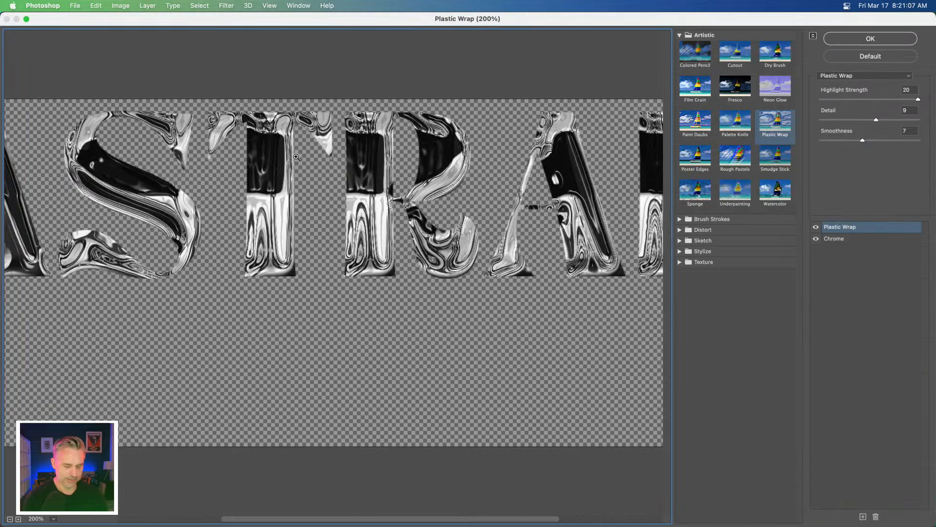
Compare the lettering with the Chrome and Plastic Wrap effects switched off and on, keeping both enabled
left_click_drag(501, 205, 511, 296)
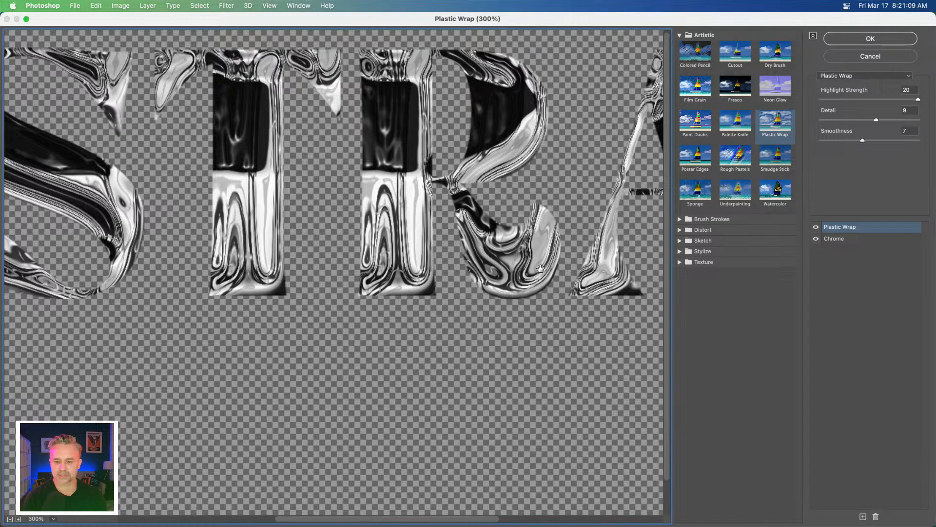
left_click(839, 239)
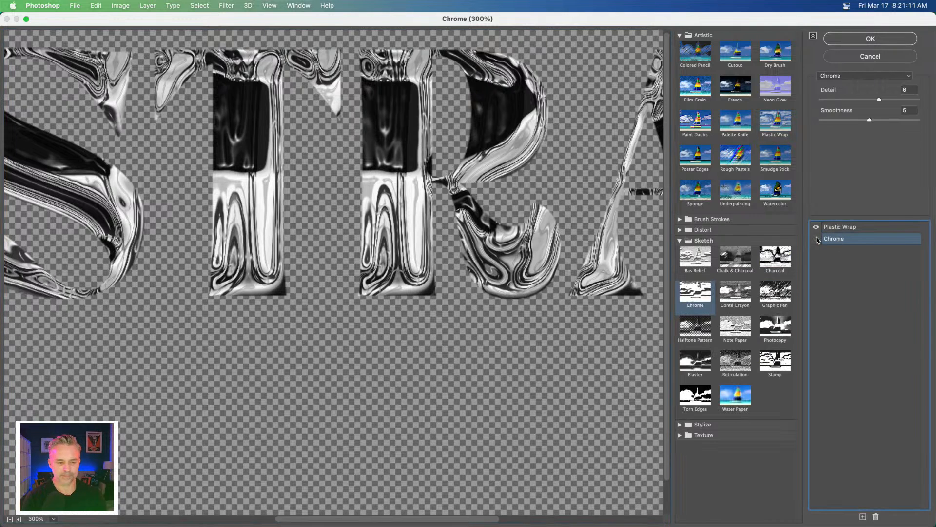
left_click(845, 228)
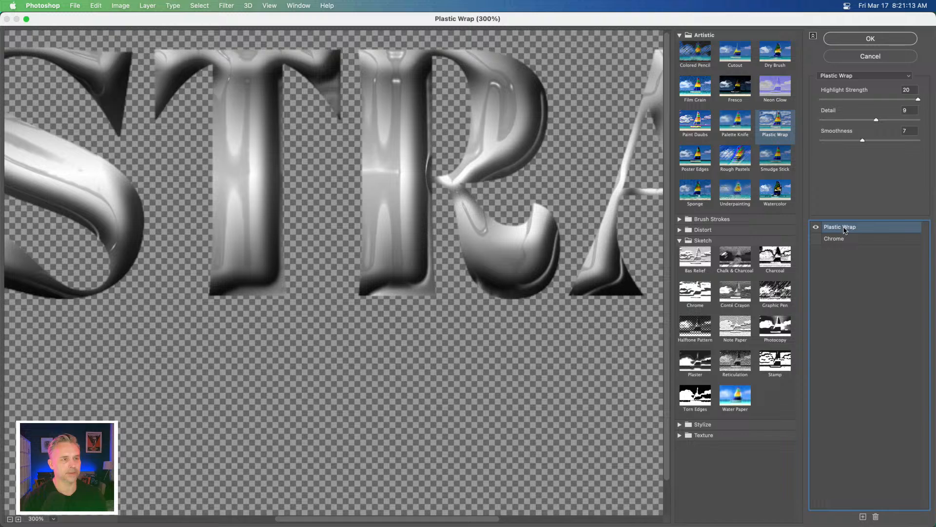
left_click(816, 227)
left_click(816, 227)
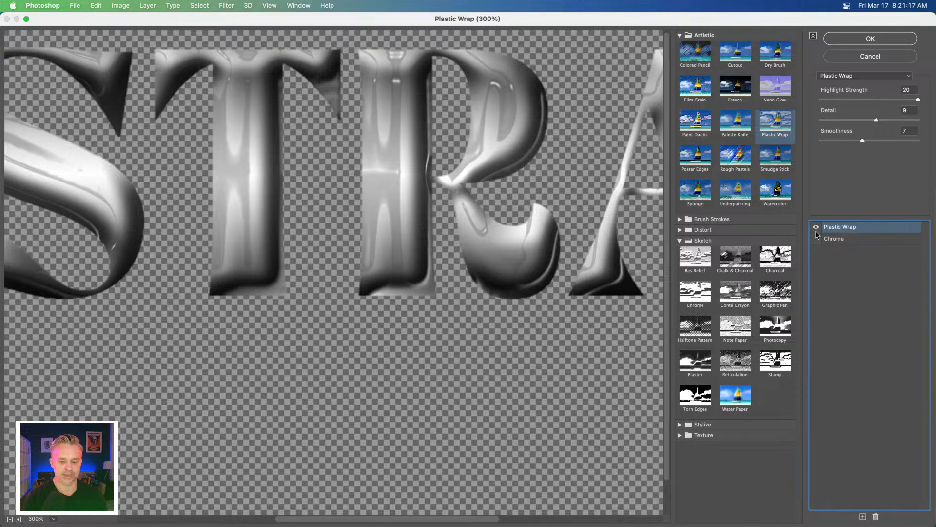
left_click(816, 238)
left_click(832, 238)
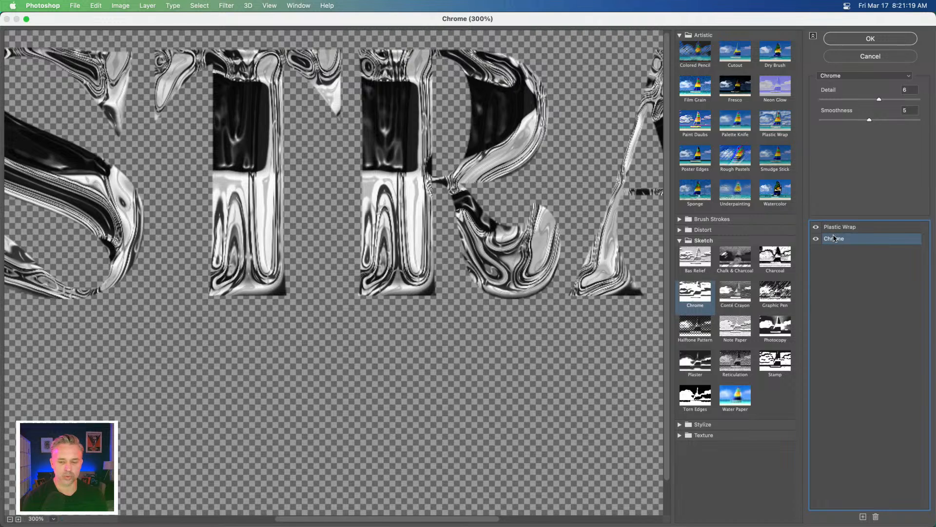
Set the Chrome effect's Detail to 0 and Smoothness to 1
left_click(828, 120)
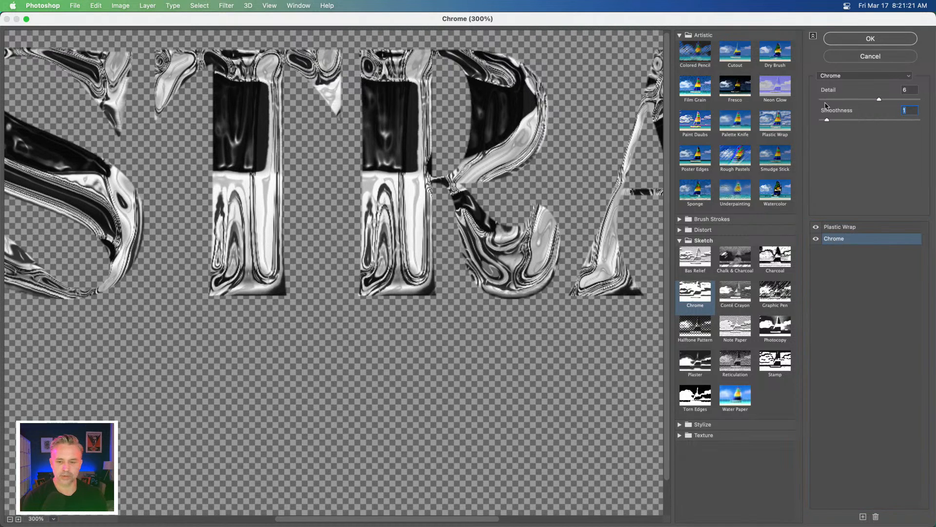
left_click(826, 100)
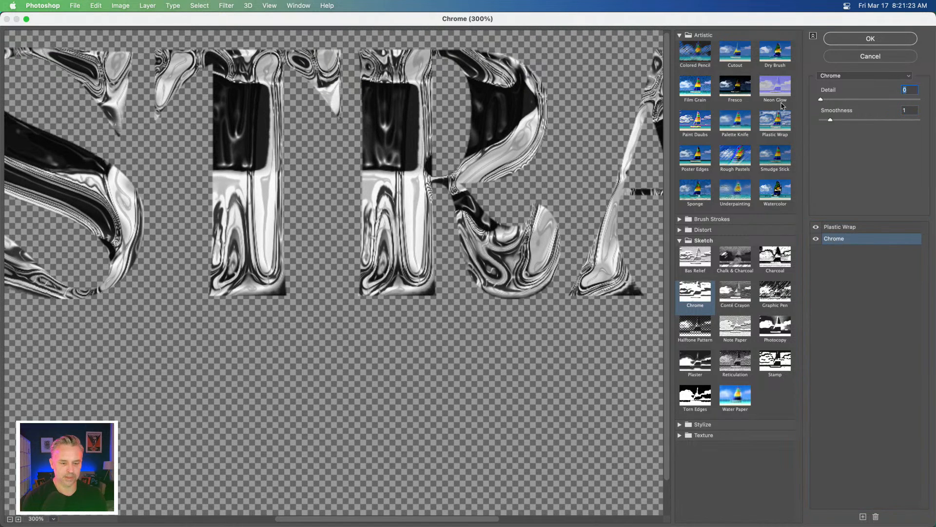
left_click(822, 120)
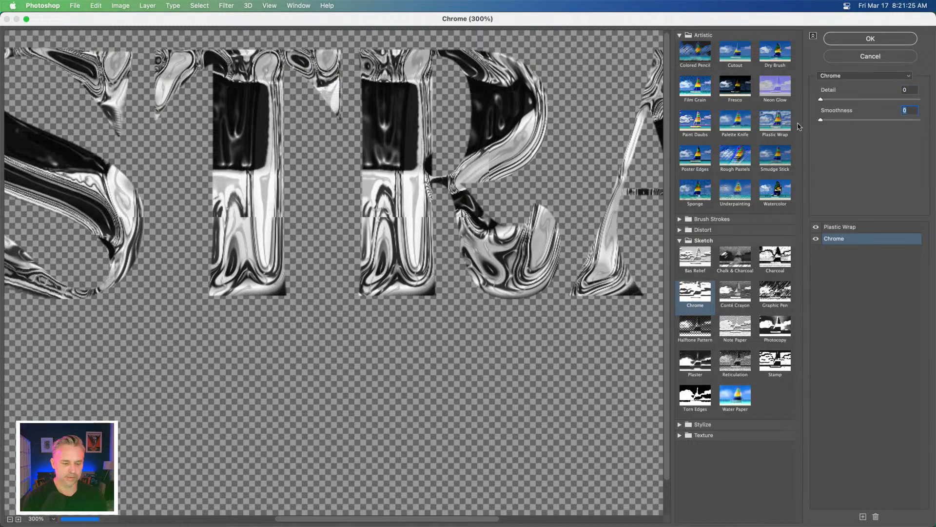
key("Up")
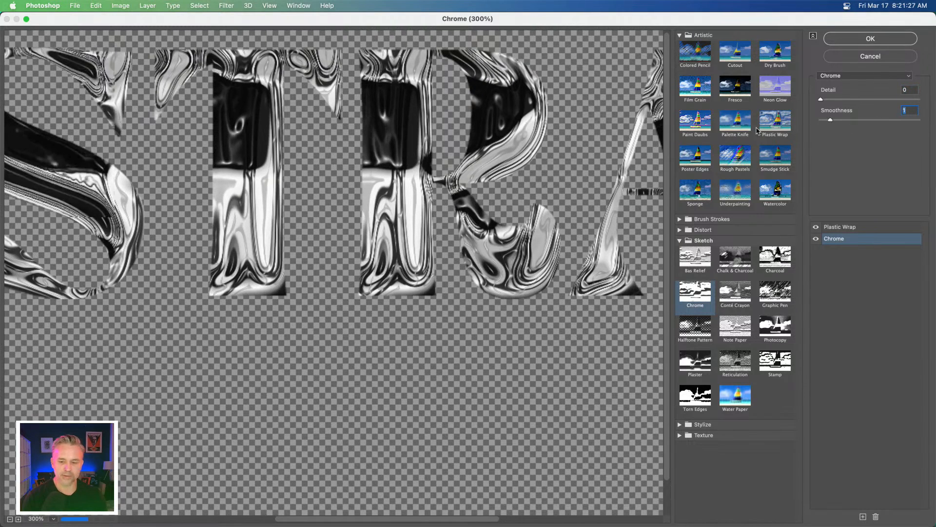
Hide the Plastic Wrap effect and compare Chrome at Detail 10 and Detail 0 with Smoothness 0
left_click(816, 227)
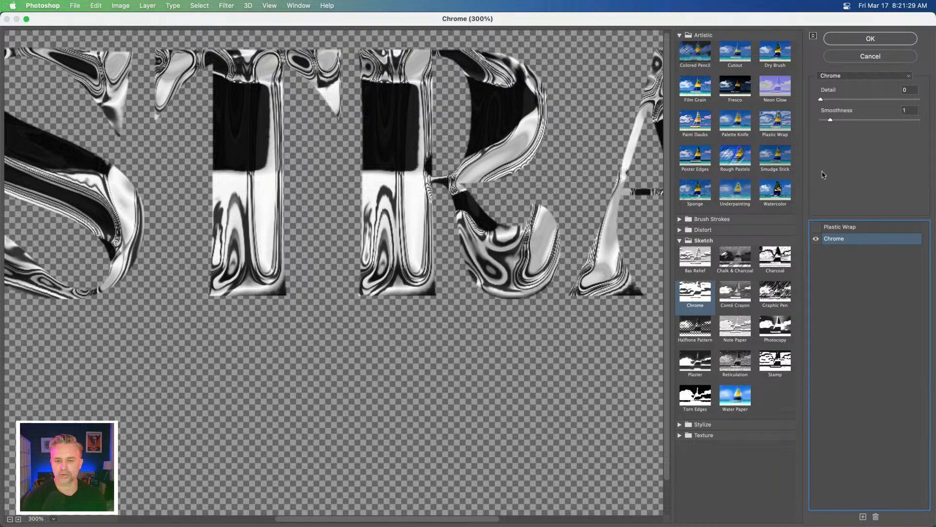
left_click_drag(827, 118, 807, 103)
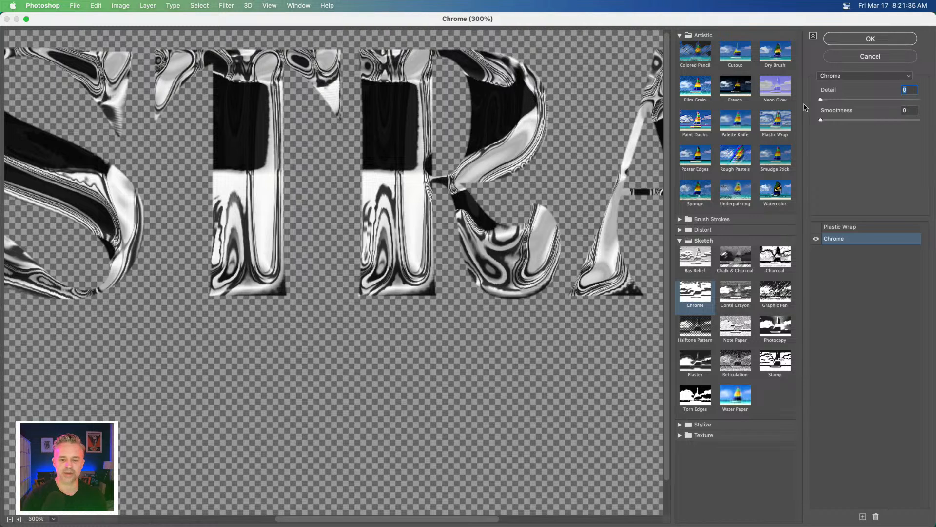
left_click_drag(822, 103, 926, 103)
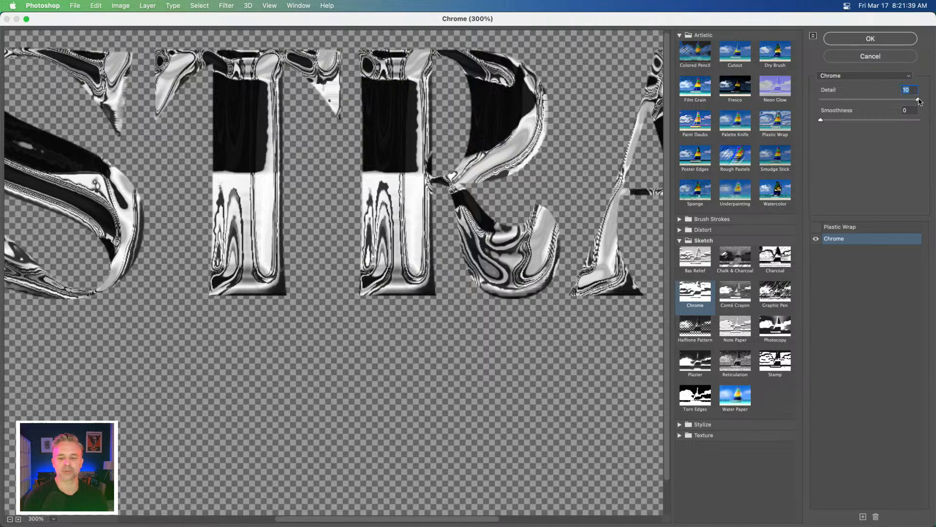
left_click_drag(919, 102, 821, 102)
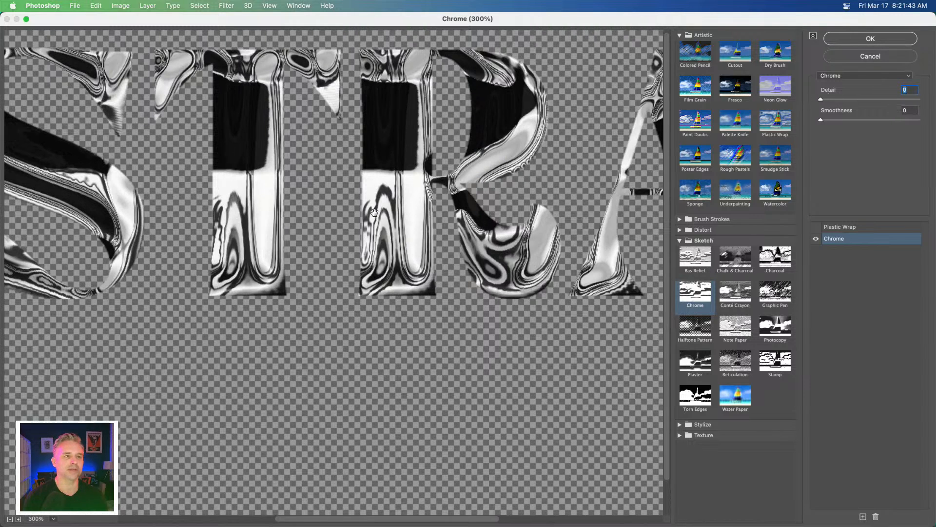
Set the Chrome Smoothness to 10, try Detail at 3 and return it to 0
left_click_drag(903, 120, 934, 126)
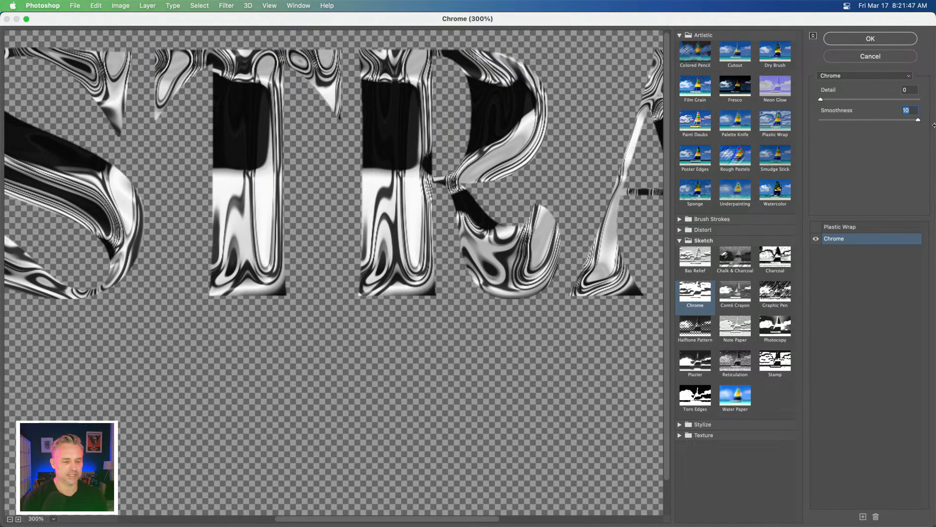
left_click(821, 100)
key("Up")
key("Up")
key("Up")
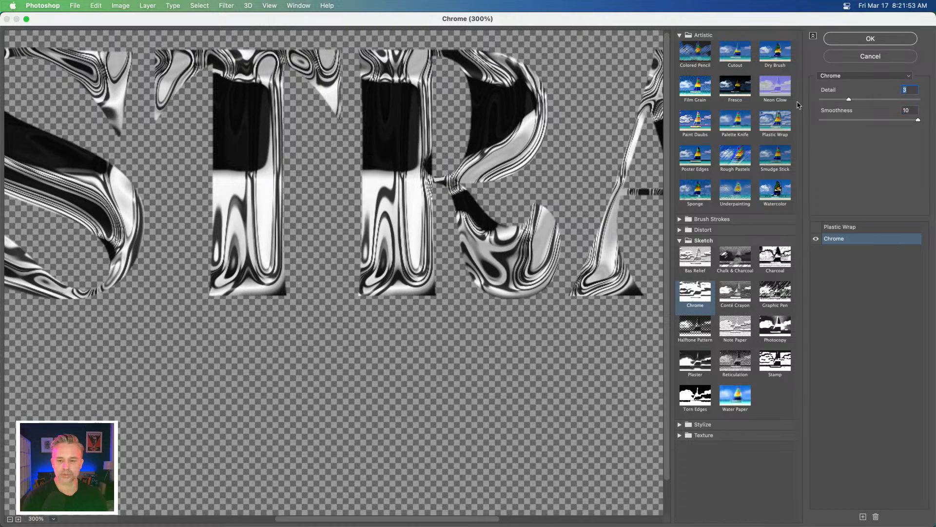
key("Down")
key("Down")
key("Down")
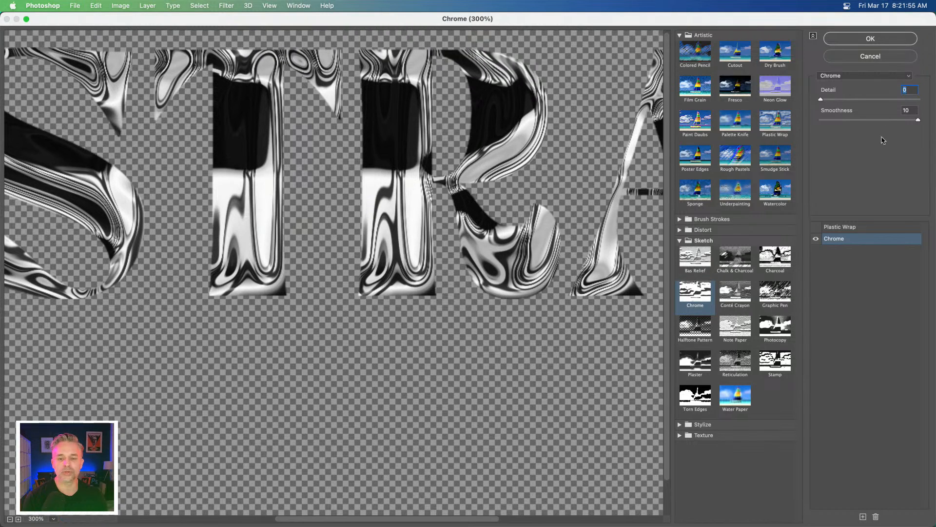
Show the Plastic Wrap effect again and apply the Filter Gallery changes to the astral smart object
left_click(817, 228)
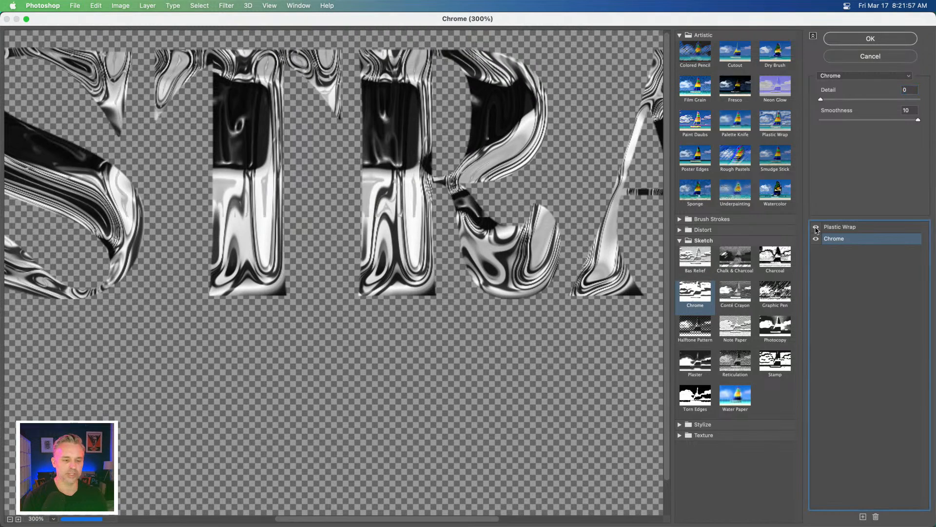
left_click(840, 232)
left_click(836, 38)
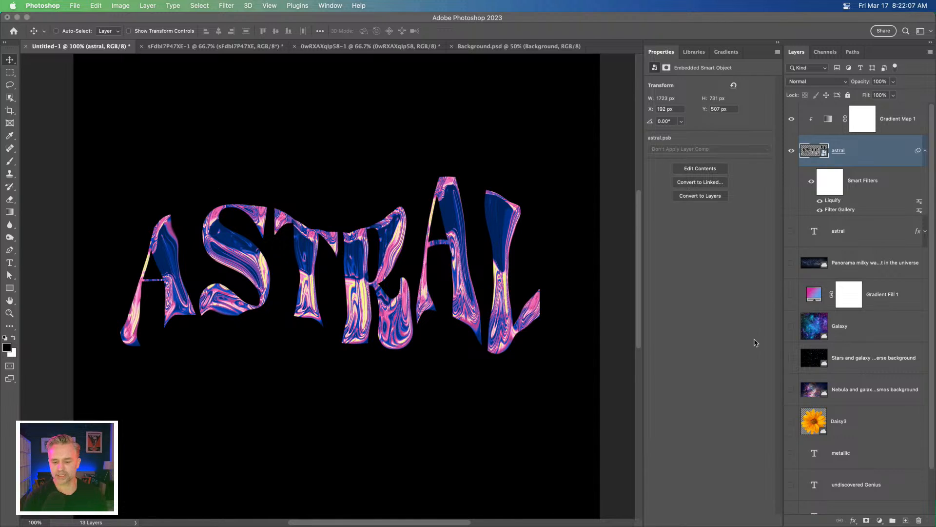
Open the libraries and replace the galaxy query with an Adobe Stock search for "beautiful woman"
scroll(920, 440, "down", 2)
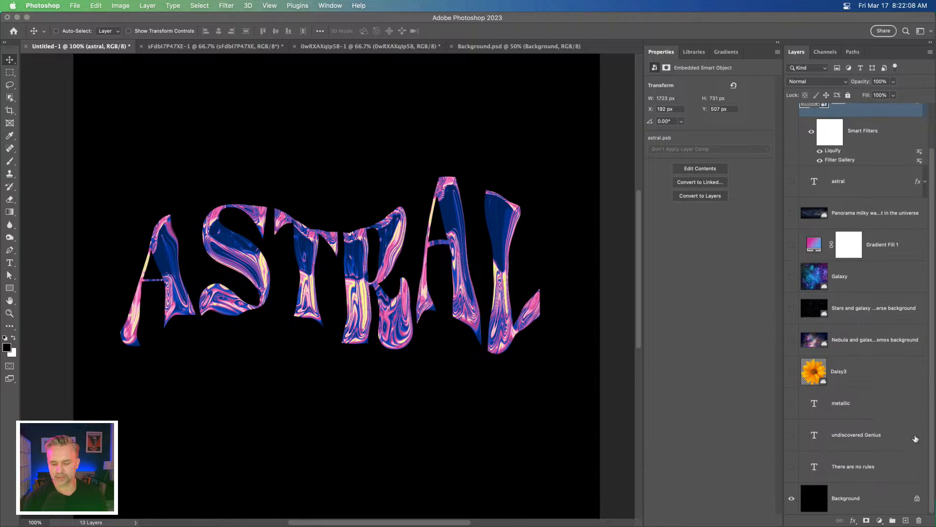
left_click(693, 52)
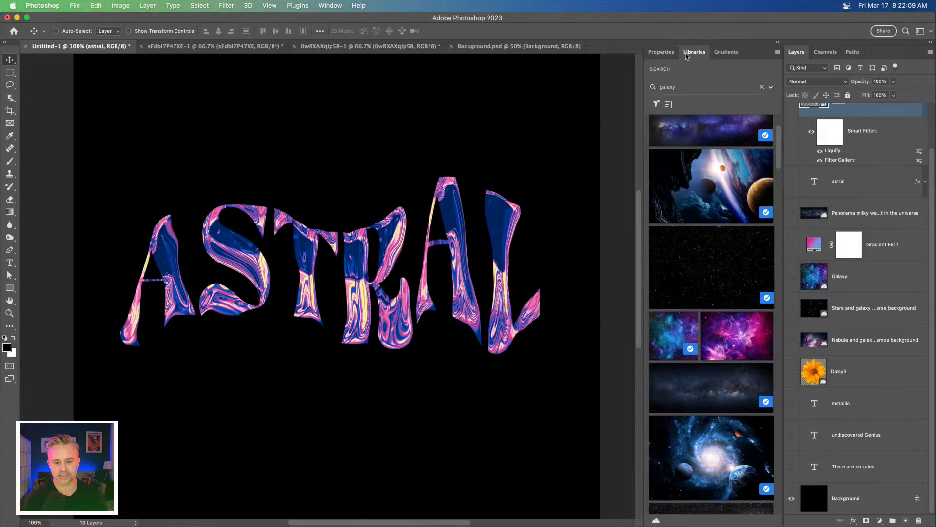
double_click(668, 87)
type("beautifu")
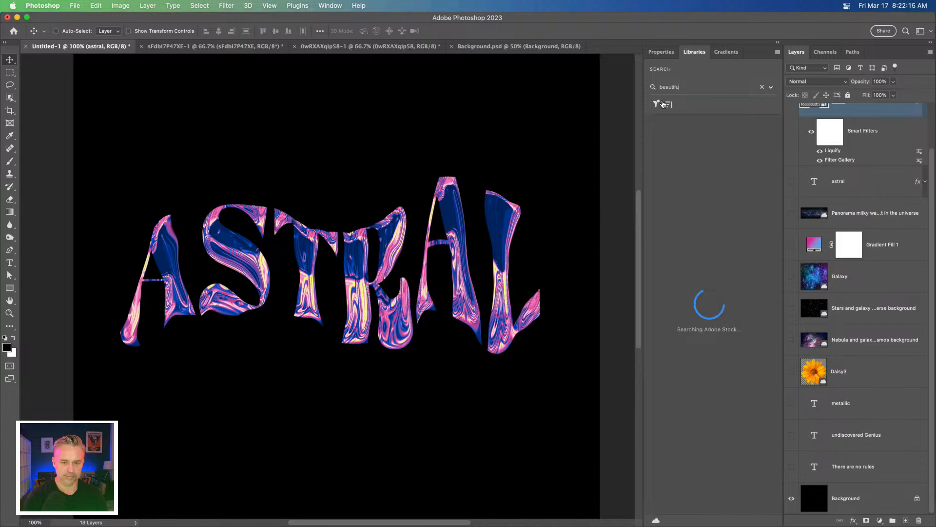
type("l woman")
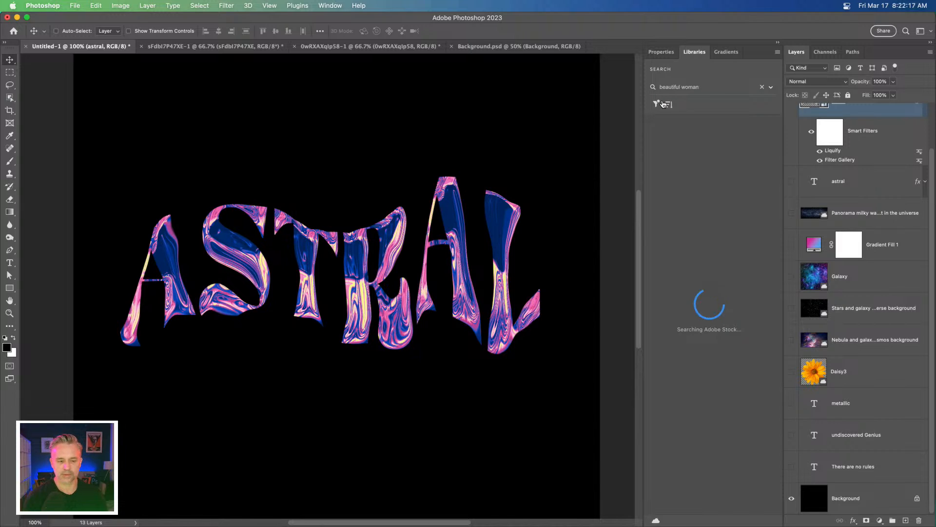
Clear the search query and run the Adobe Stock search for "beautiful woman" again
double_click(690, 87)
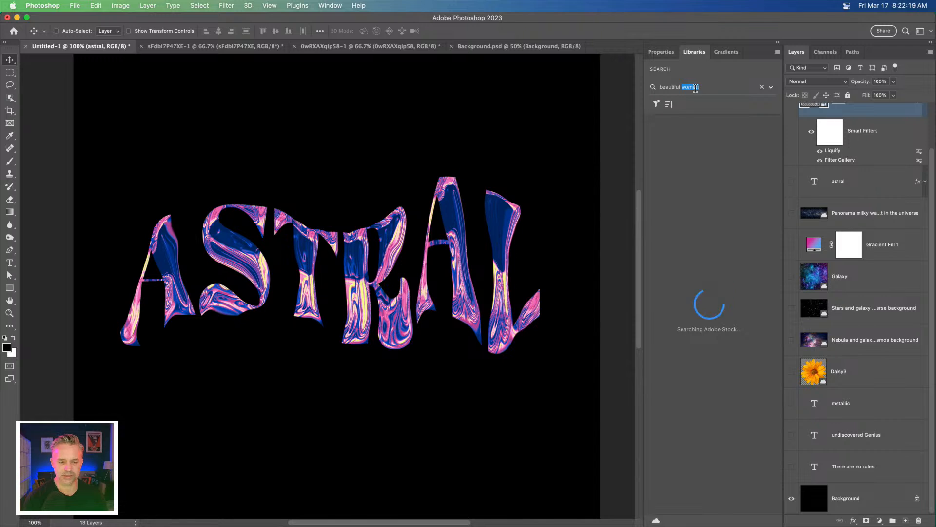
left_click_drag(698, 84, 621, 80)
key("BackSpace")
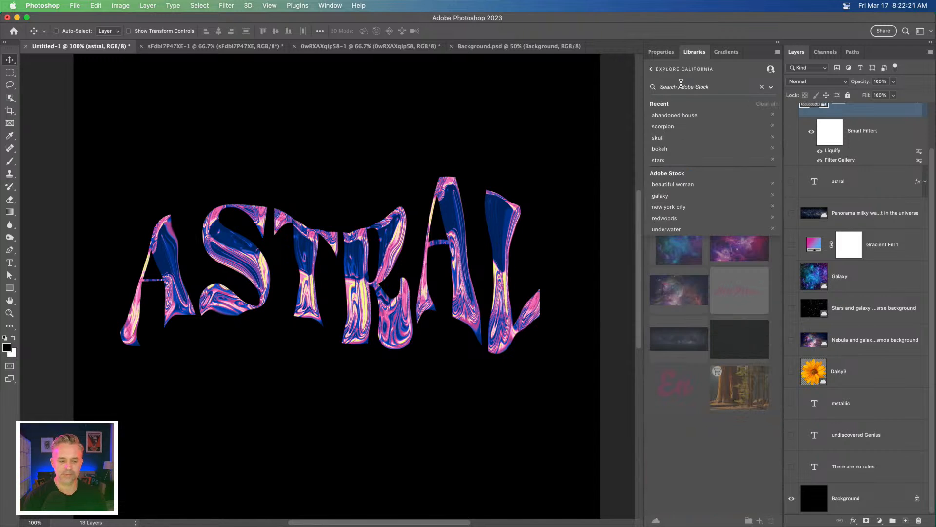
type("st")
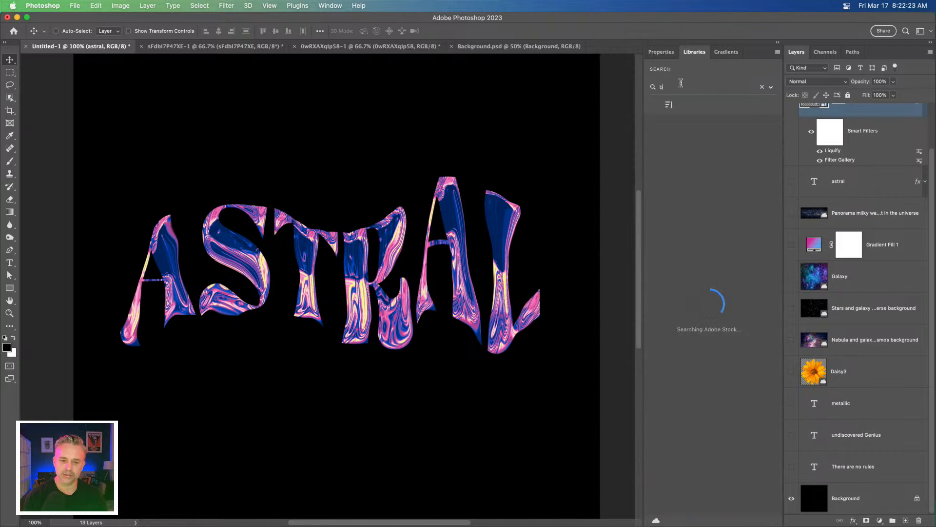
key("BackSpace")
key("BackSpace")
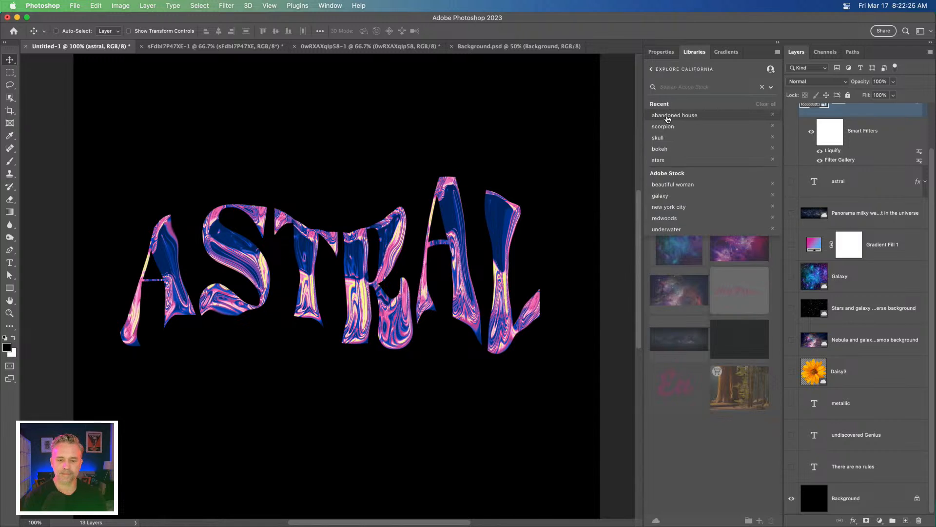
type("beautiful wo")
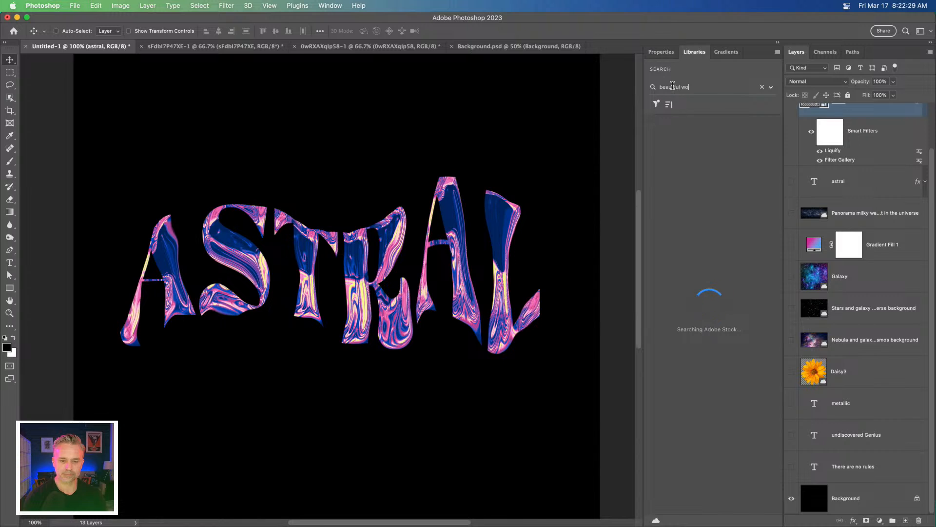
type("man")
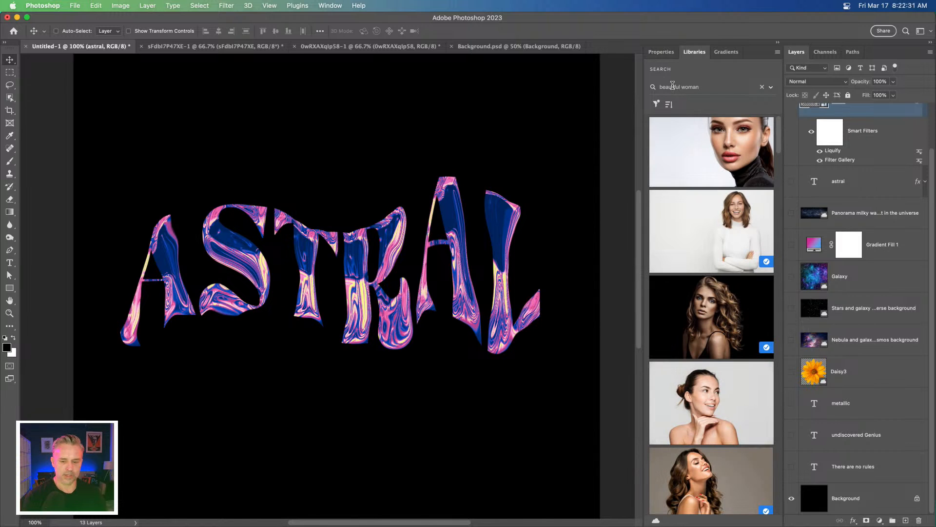
Place the curly-haired woman's portrait with the black background low on the canvas and stack its layer beneath the astral smart object
mouse_move(698, 180)
mouse_move(685, 306)
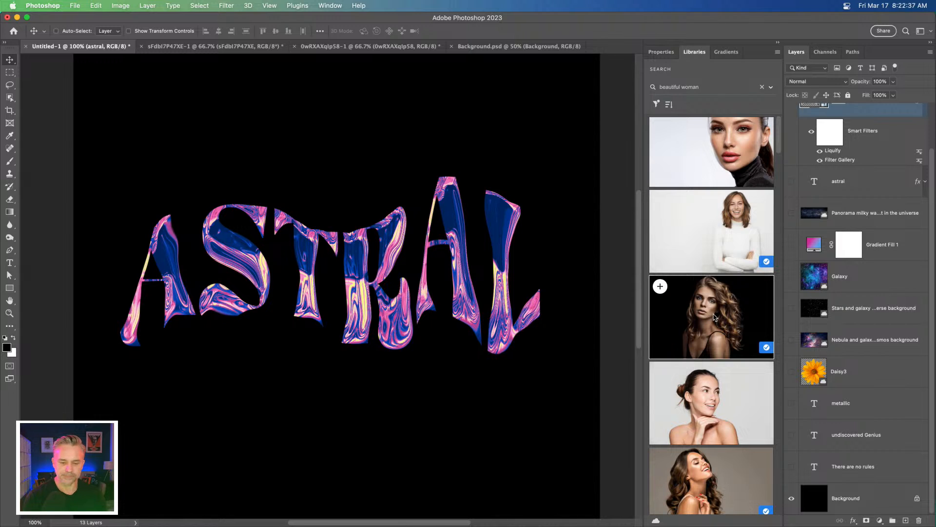
left_click_drag(718, 318, 321, 269)
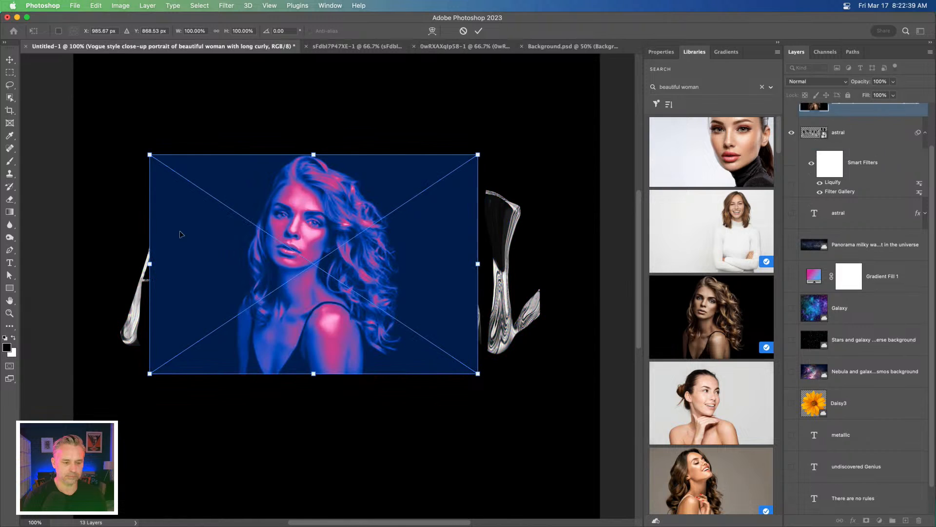
left_click_drag(211, 236, 313, 378)
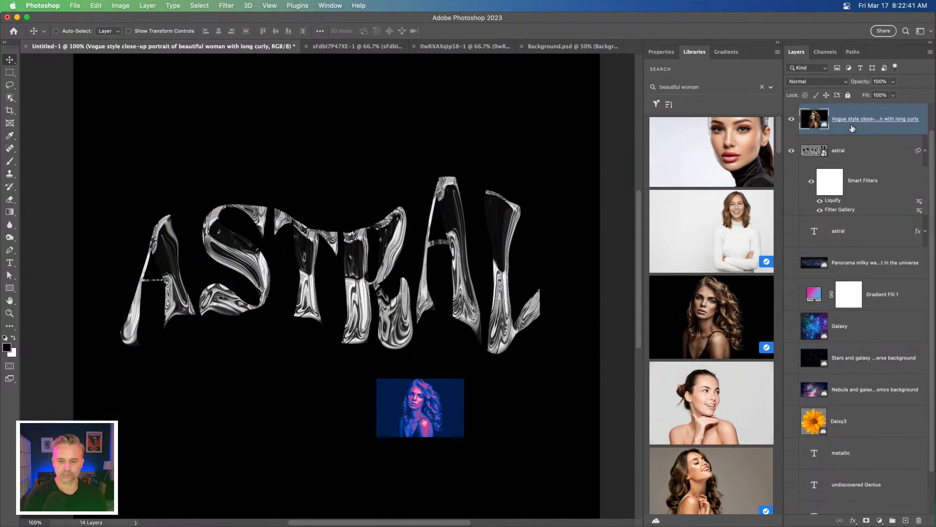
left_click_drag(844, 150, 851, 247)
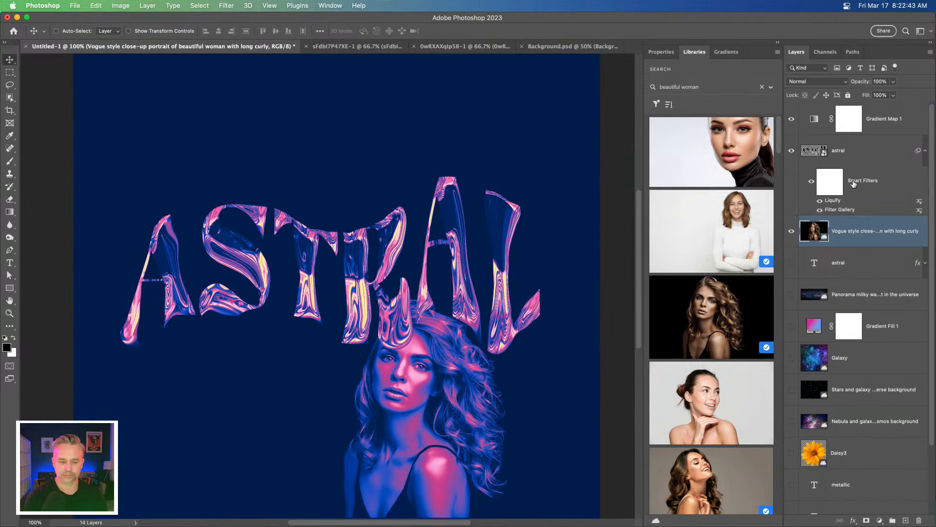
Clip Gradient Map 1 to the astral layer, then hide the portrait layer
left_click(864, 133, "alt")
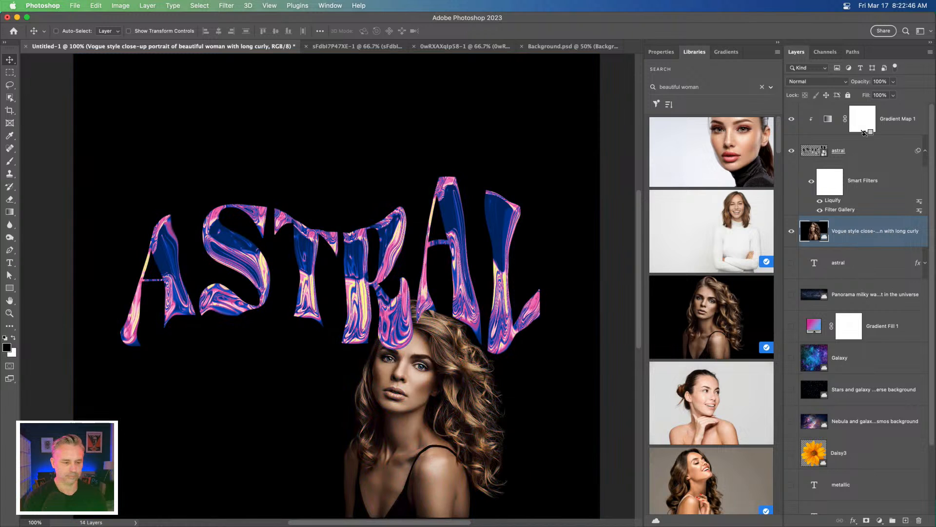
left_click(790, 235)
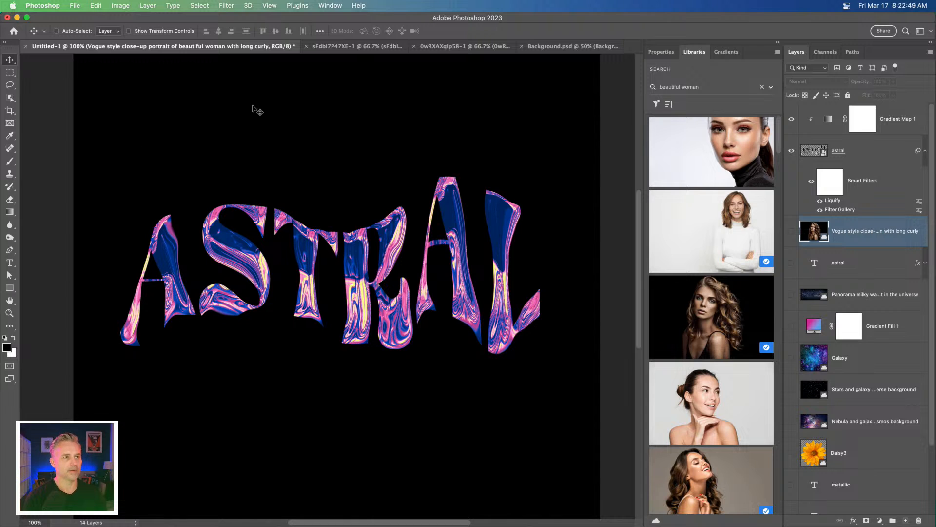
key("super+plus")
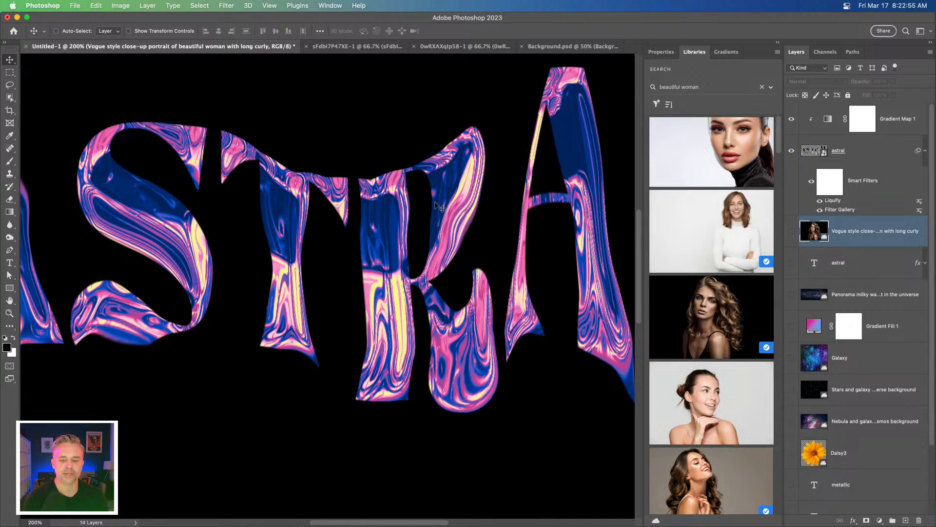
Show the Galaxy layer behind the ASTRAL lettering and make it the active layer
left_click(792, 359)
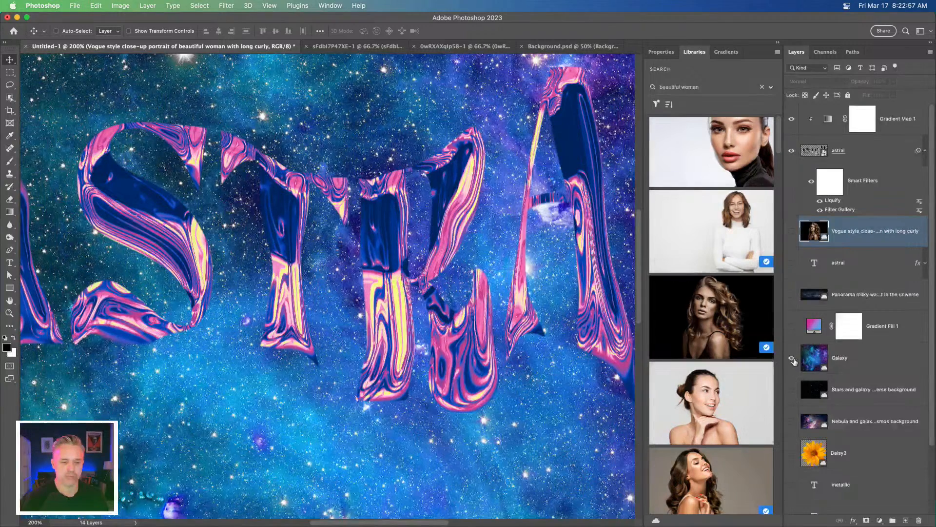
key("super+minus")
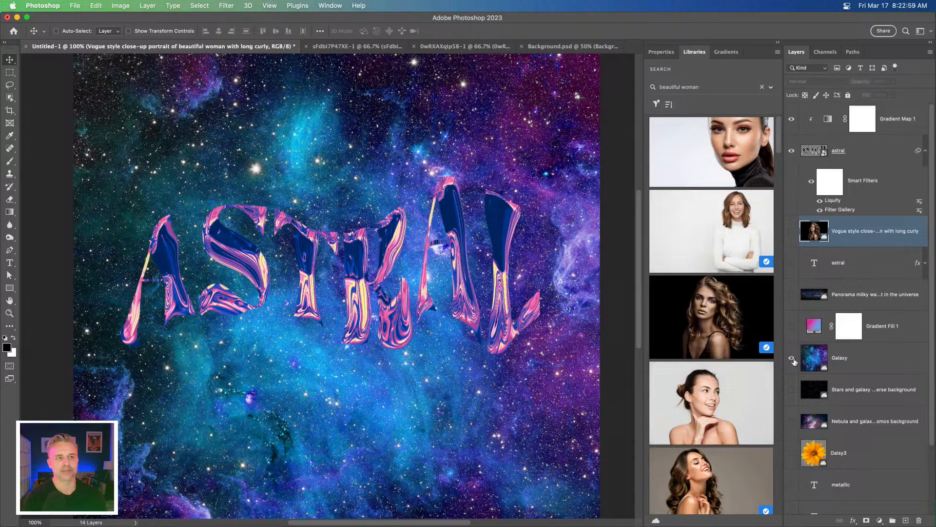
left_click(831, 360)
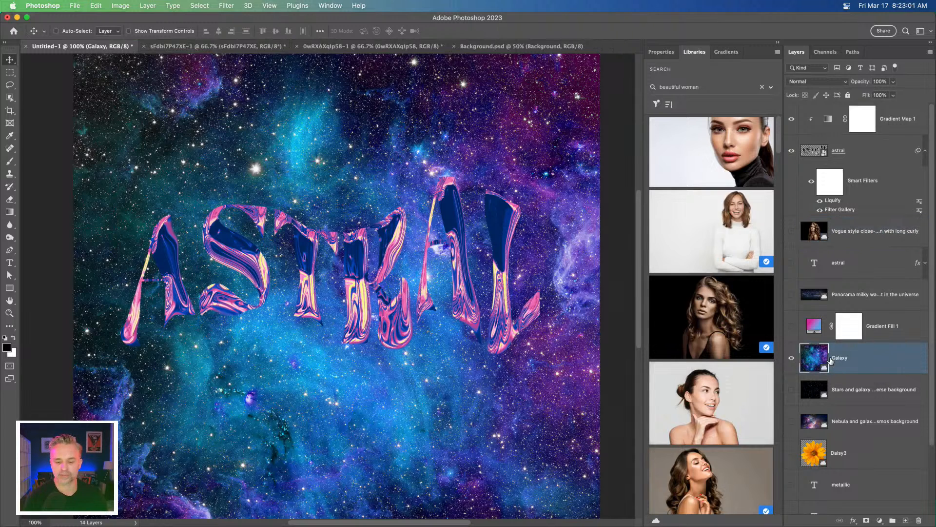
Stack the Daisy3 layer directly beneath the astral smart object, show it, and place the flower above the S and T of the lettering
scroll(846, 364, "down", 3)
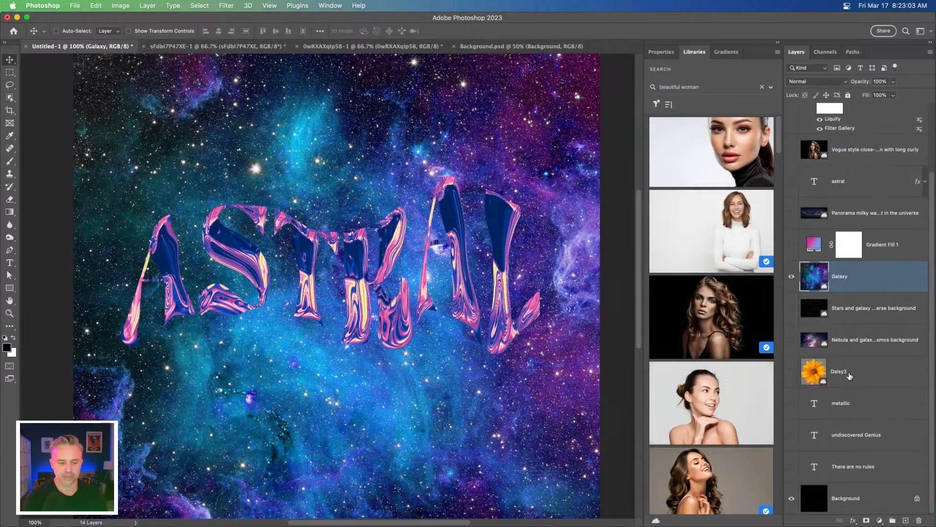
left_click_drag(861, 376, 844, 224)
left_click(792, 232)
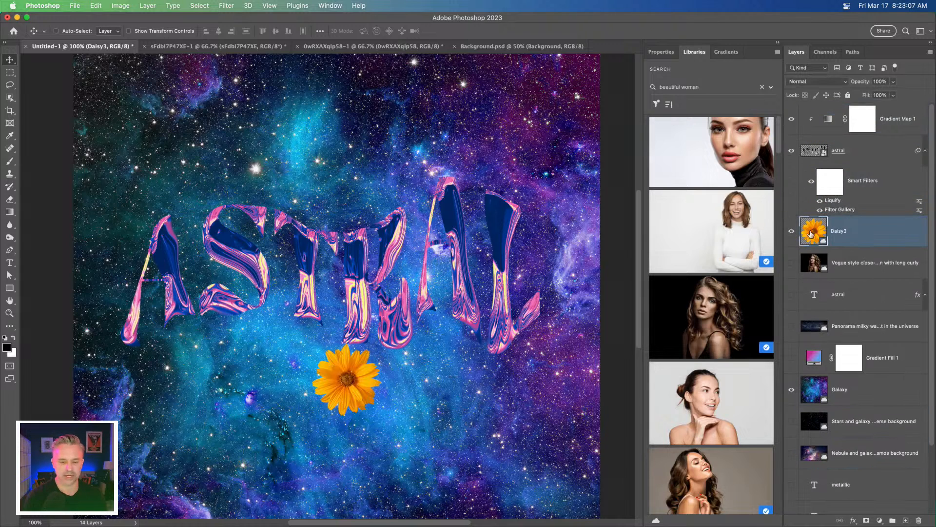
left_click_drag(334, 371, 292, 149)
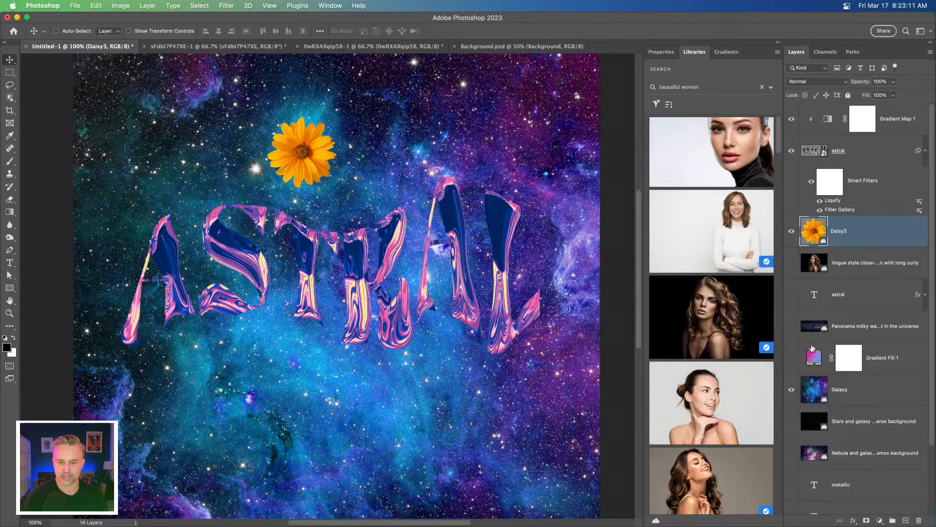
left_click(861, 395)
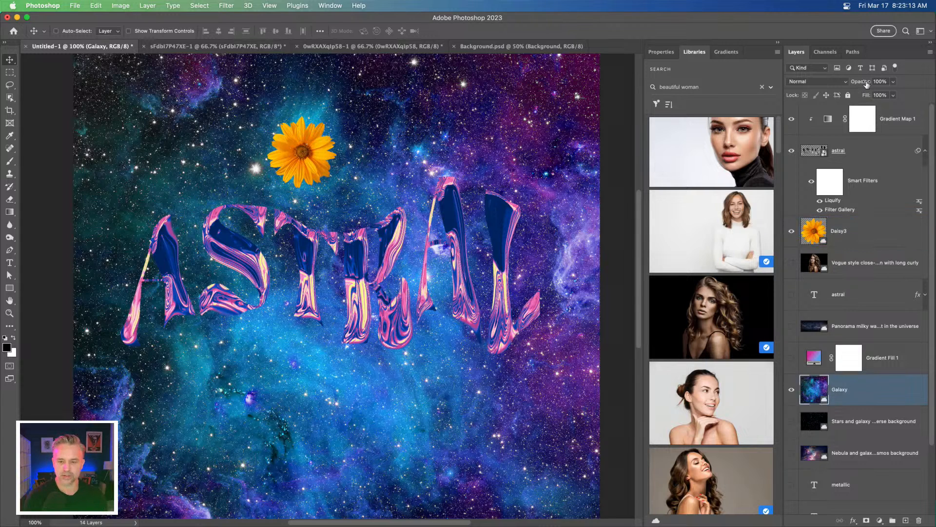
left_click_drag(863, 82, 933, 90)
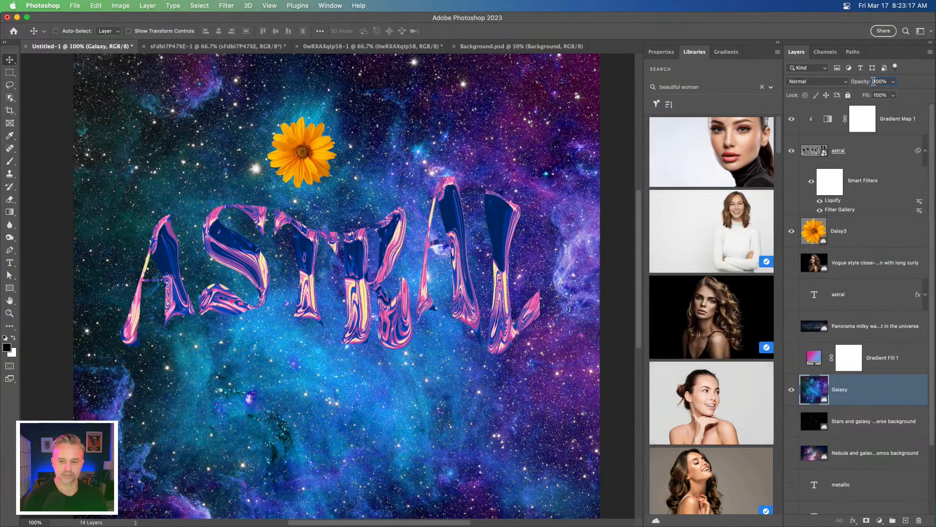
left_click(835, 82)
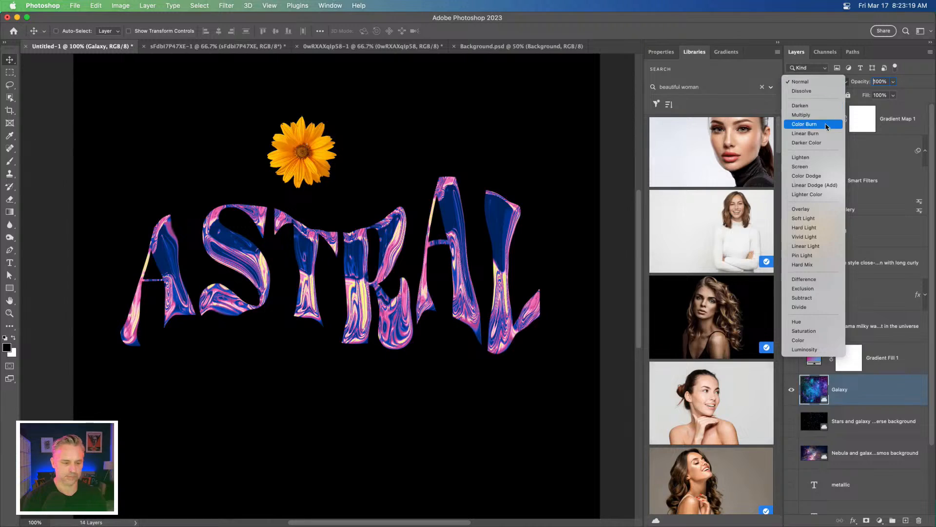
left_click(885, 217)
Show the Gradient Fill 1 layer to tint the galaxy background
scroll(839, 248, "down", 3)
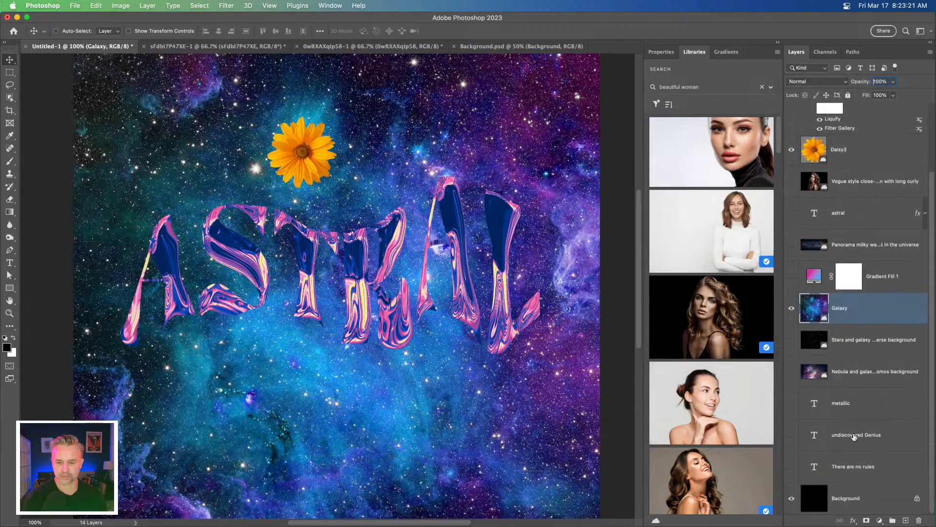
left_click(792, 277)
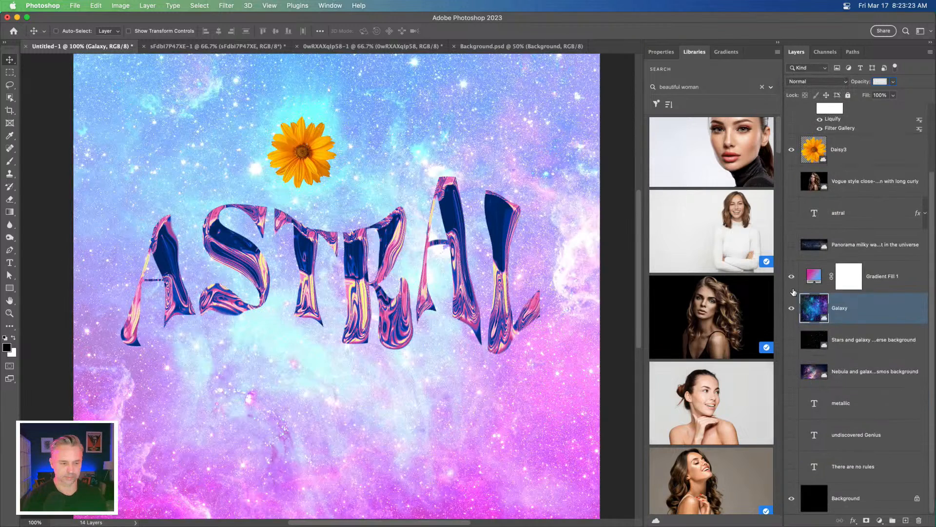
Apply the Filter Gallery to Daisy3: Chrome (detail 6, smoothness 5) beneath Plastic Wrap (highlight strength 20, detail 9, smoothness 7)
left_click(858, 157)
key("super+plus")
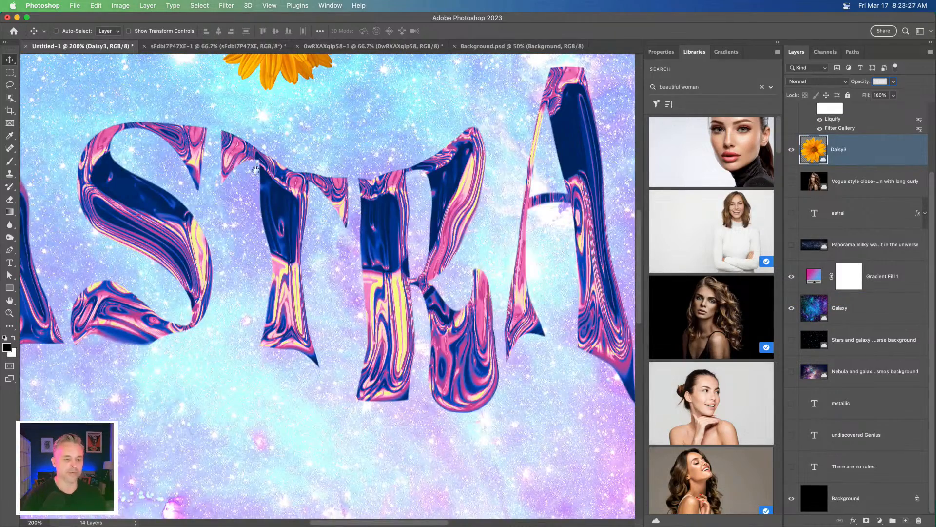
scroll(337, 399, "up", 5)
scroll(336, 399, "left", 2)
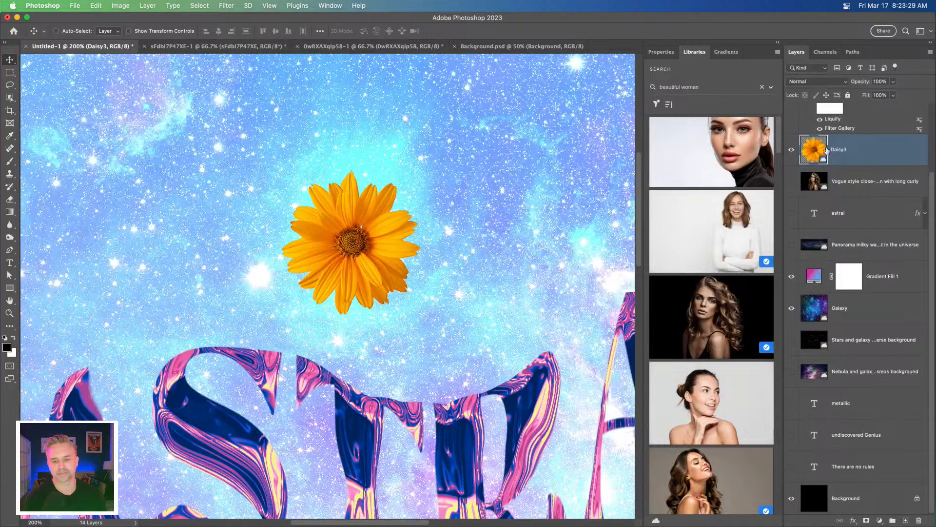
scroll(844, 150, "up", 3)
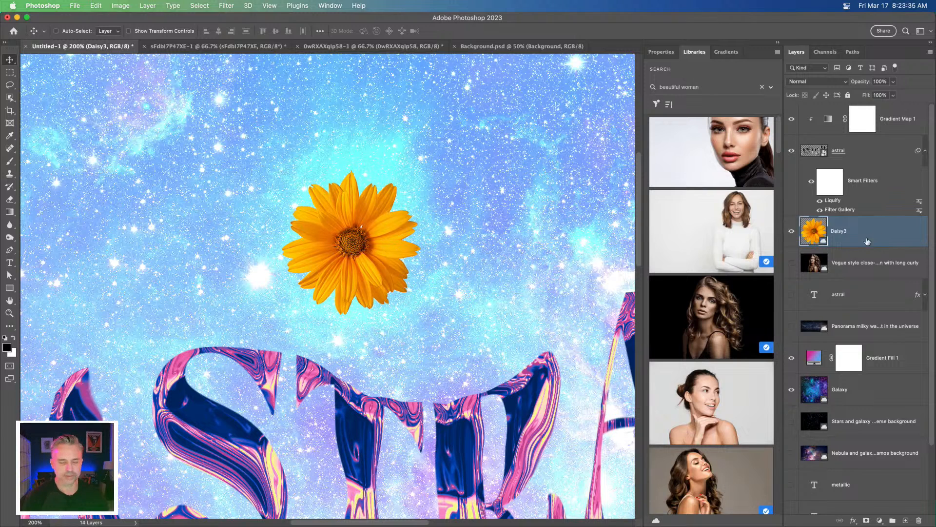
left_click(226, 6)
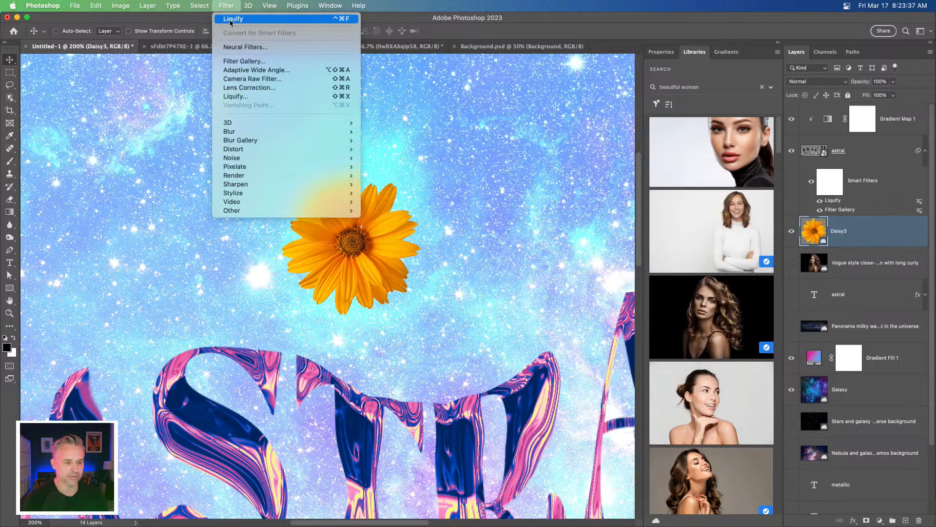
left_click(235, 61)
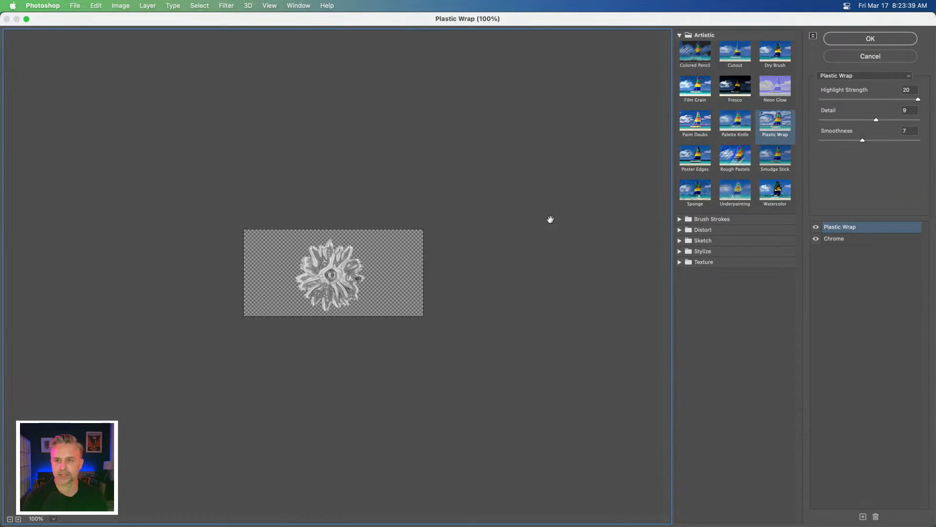
left_click(322, 220, "super")
left_click(323, 220, "super")
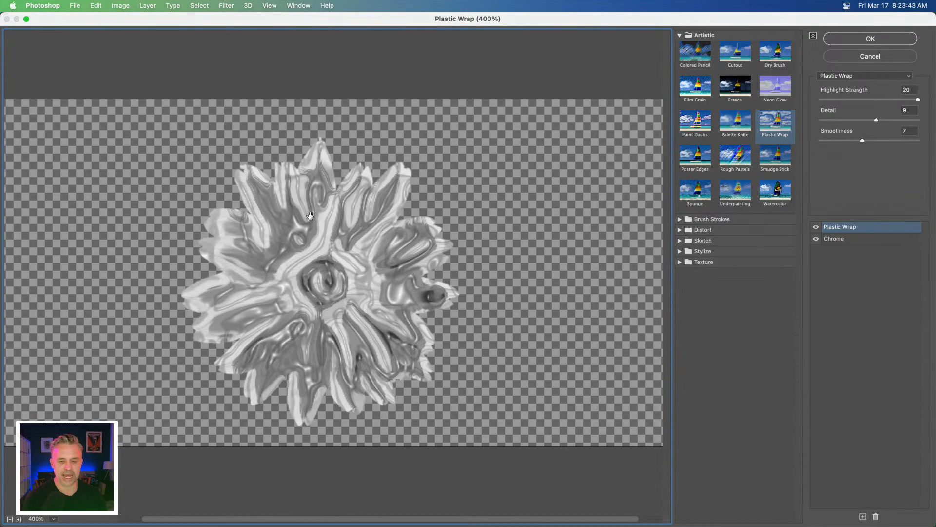
left_click(837, 241)
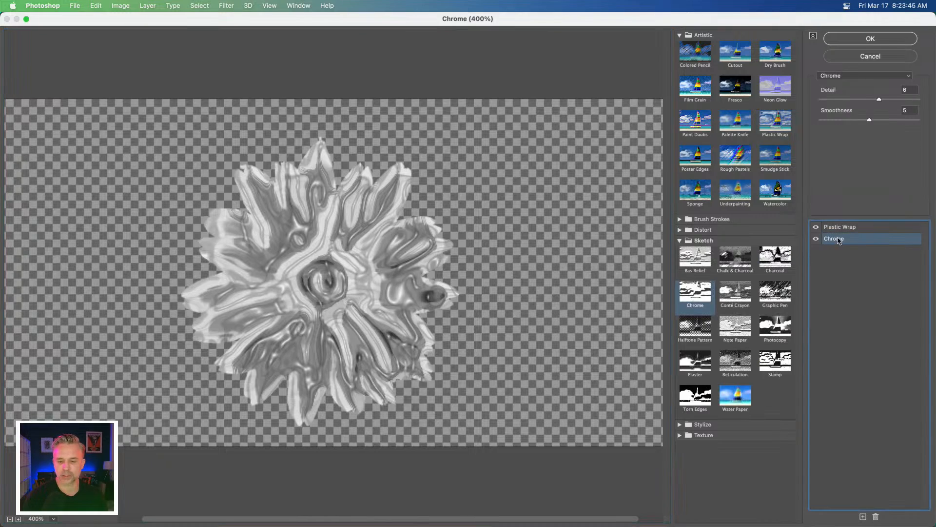
left_click(851, 230)
left_click(862, 39)
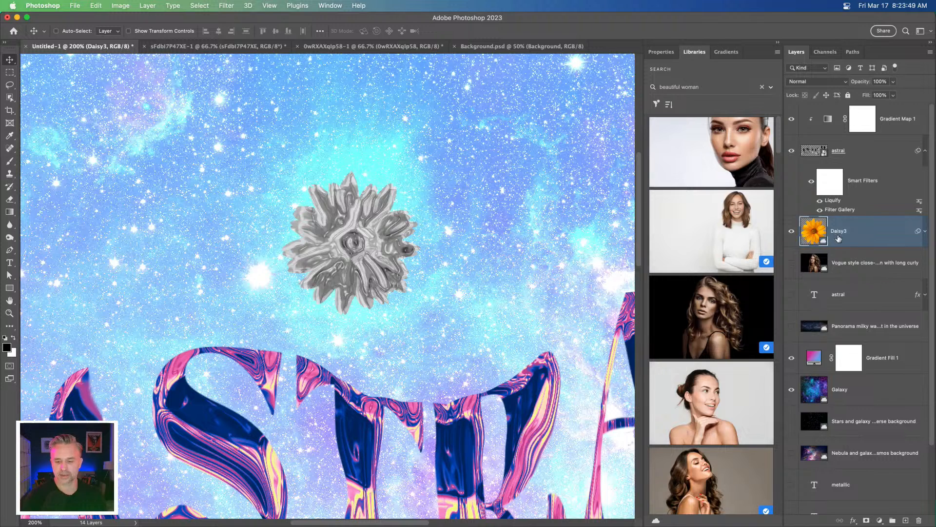
Duplicate the chrome Daisy3 layer and remove the Filter Gallery smart filter from the lower copy
key("super")
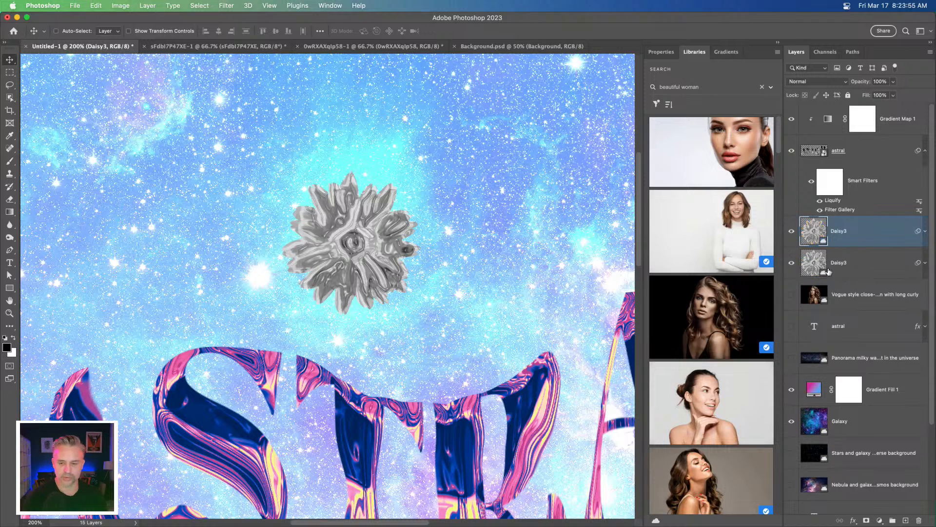
key("super+j")
left_click(926, 263)
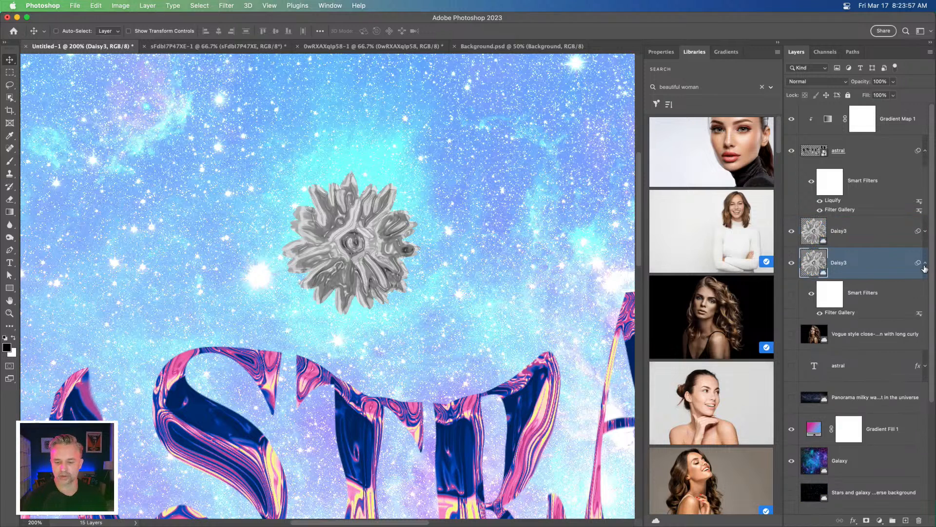
left_click_drag(840, 317, 919, 519)
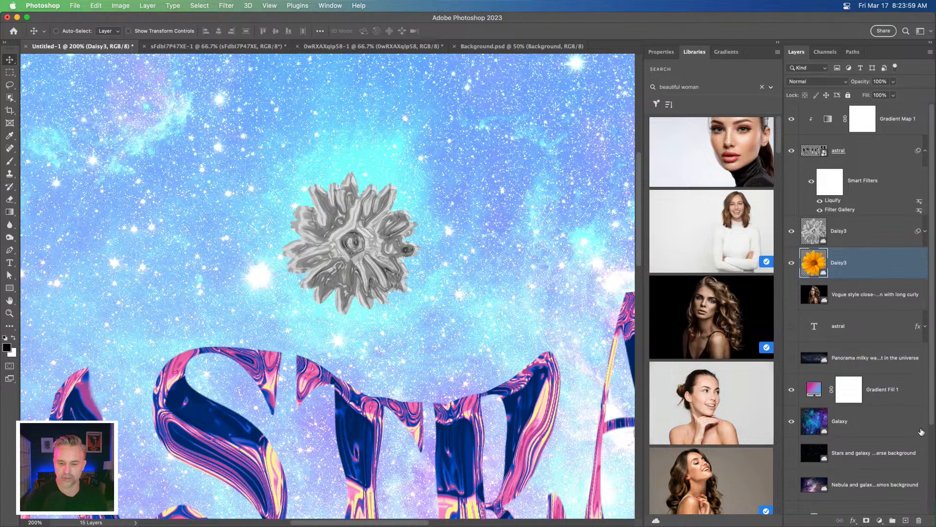
Compare the chrome daisy with the original beneath it, and set the chrome Daisy3 layer's blend mode to Overlay
left_click(791, 231)
left_click(792, 231)
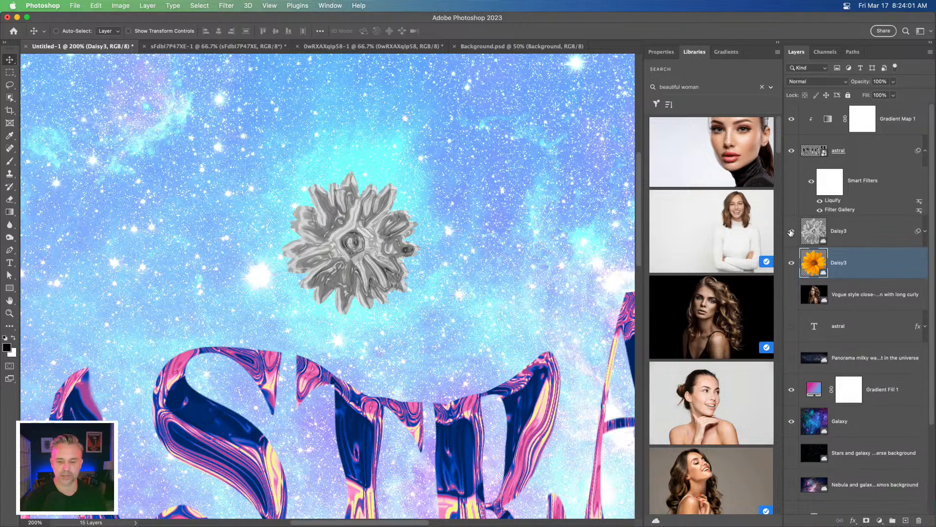
left_click(851, 239)
left_click(924, 237)
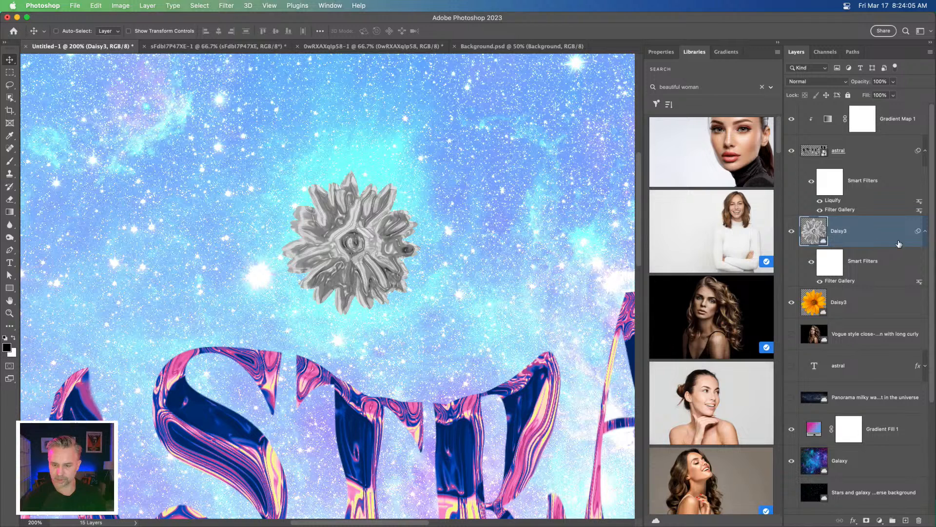
left_click(925, 233)
left_click(817, 83)
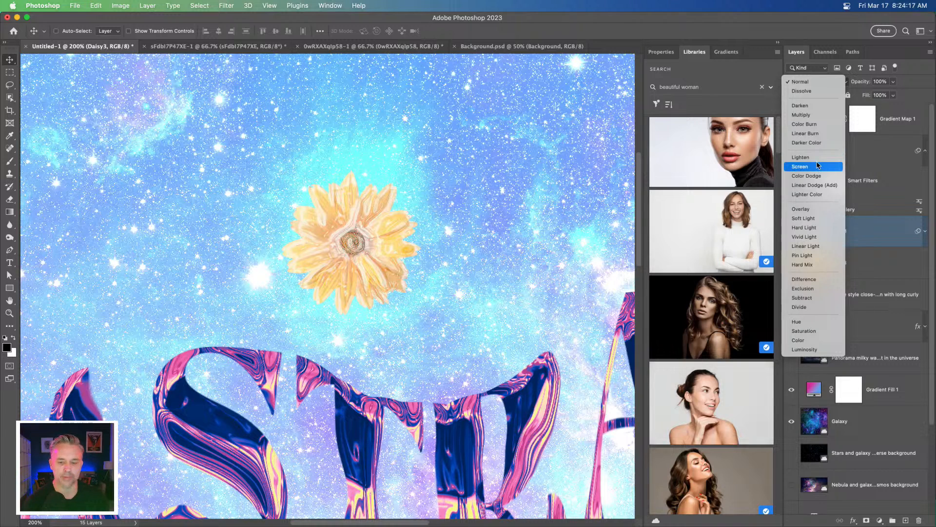
left_click(819, 210)
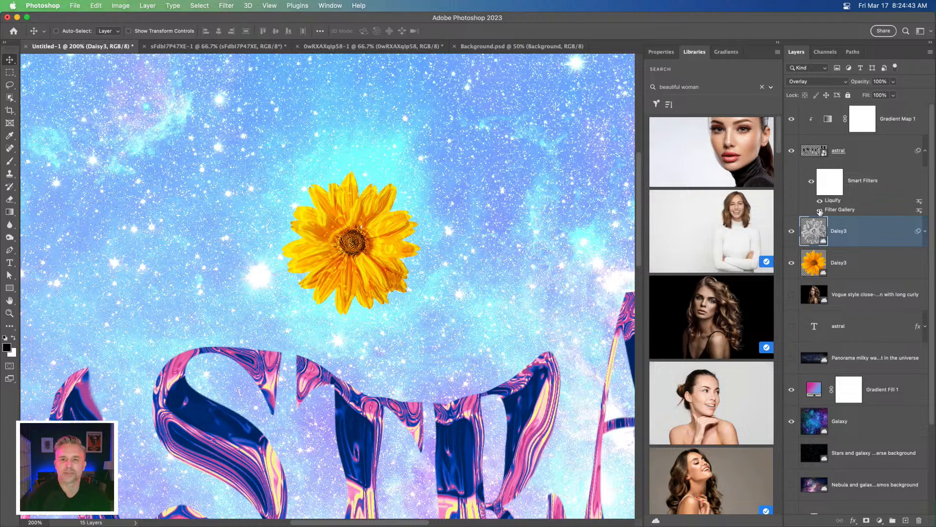
Examine the overlaid chrome texture on the daisy's petals up close and how the flower looks with the whole ASTRAL lettering
scroll(821, 211, "down", 4)
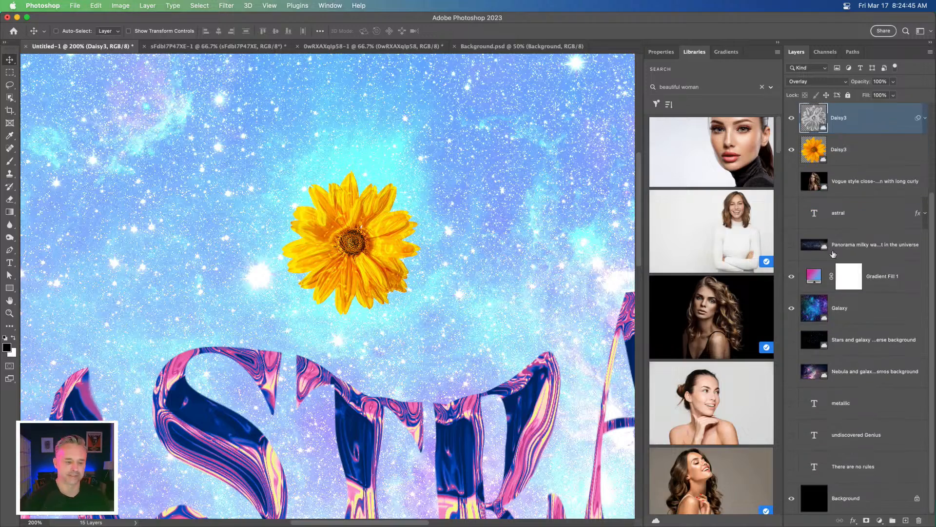
scroll(77, 236, "down", 5)
scroll(209, 230, "up", 4)
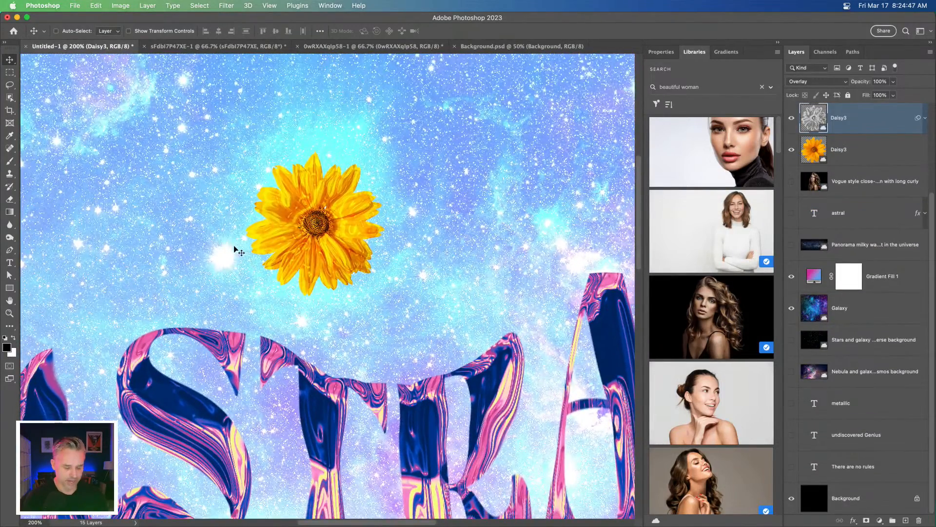
scroll(234, 250, "up", 2)
scroll(236, 246, "up", 1)
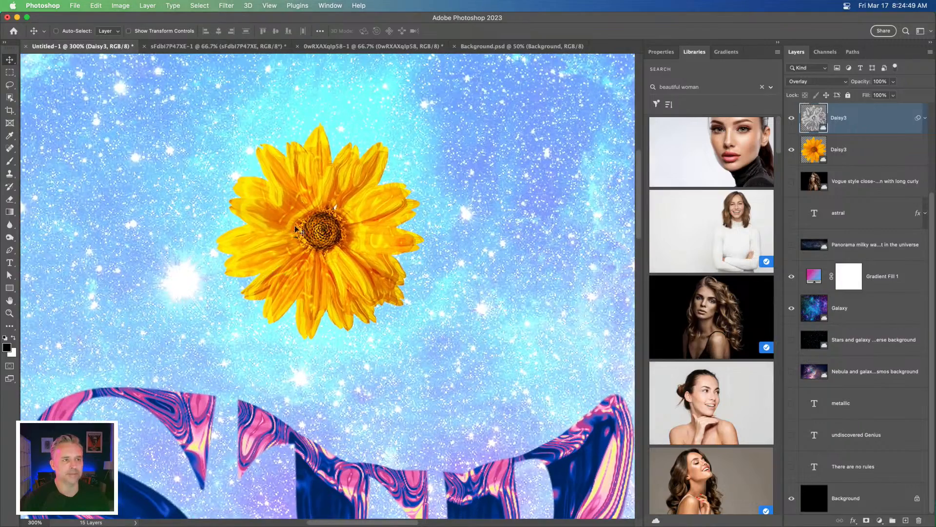
scroll(293, 213, "down", 3)
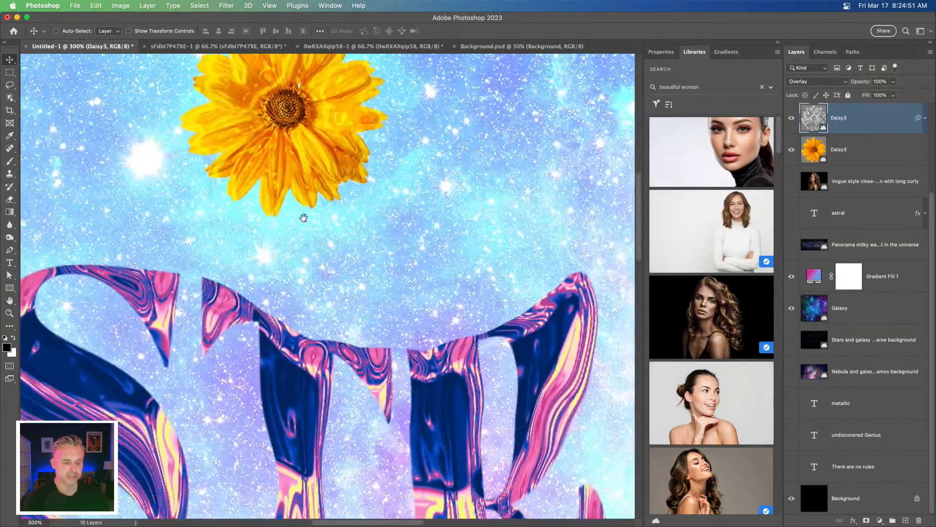
scroll(304, 217, "down", 3)
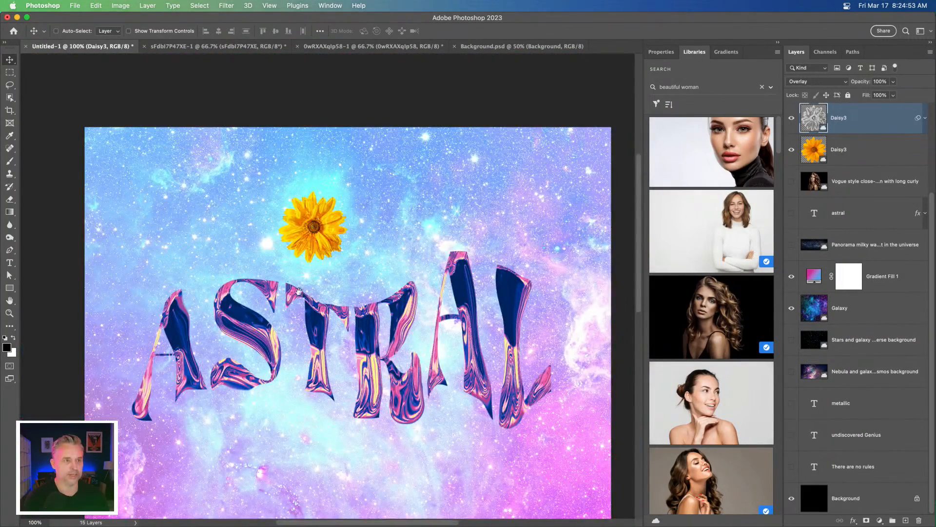
scroll(304, 220, "down", 2)
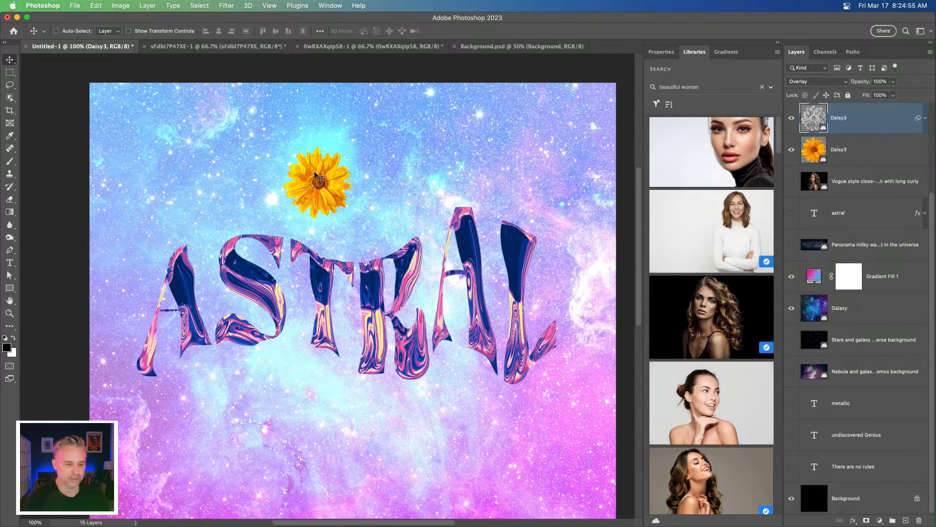
Select both Daisy3 layers and move the flower to just above the first A of ASTRAL
left_click_drag(312, 178, 198, 216)
key("super+z")
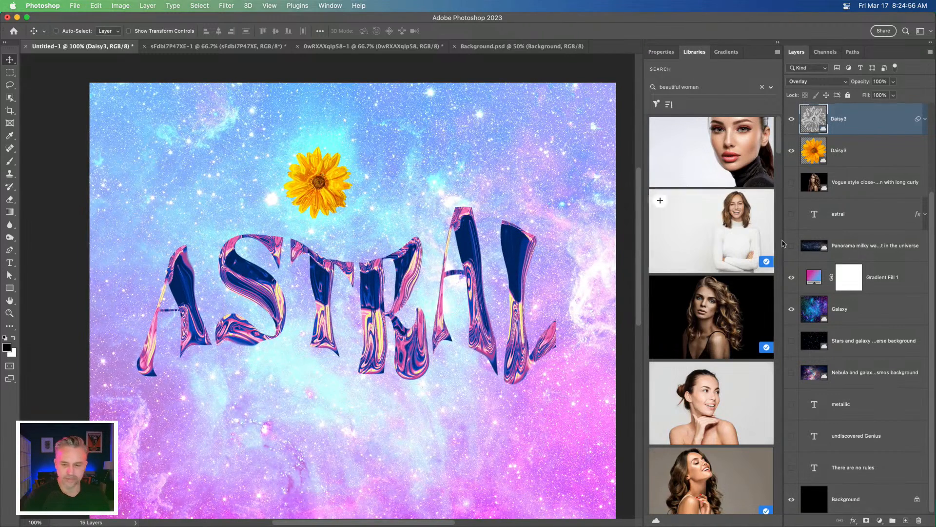
left_click(851, 151, "shift")
left_click_drag(317, 171, 193, 201)
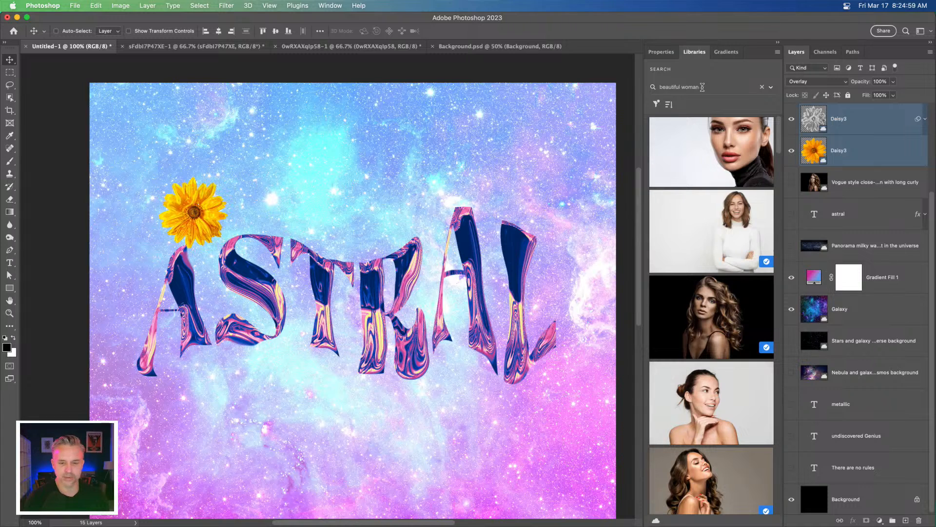
Clear the "beautiful woman" stock search and open the Nature library
left_click_drag(702, 87, 566, 83)
key("BackSpace")
key("BackSpace")
key("BackSpace")
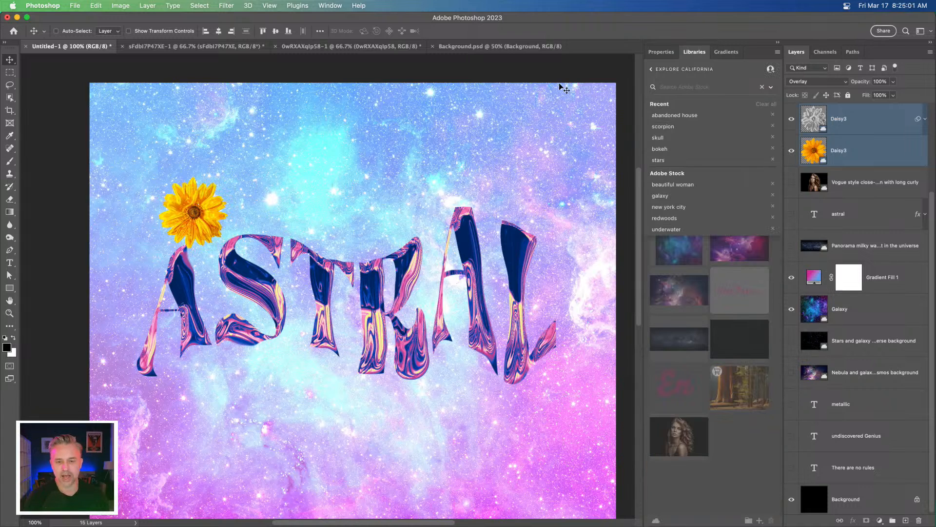
scroll(559, 87, "up", 10)
left_click(653, 70)
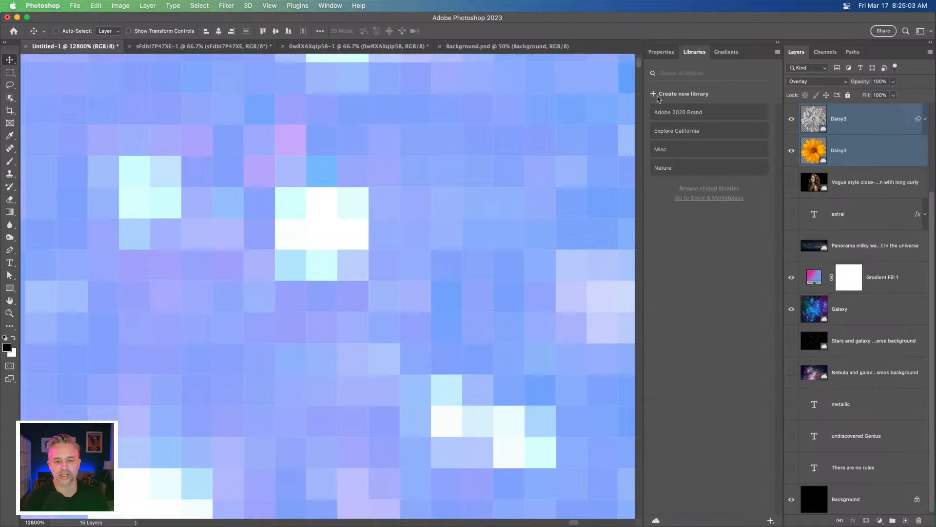
left_click(665, 168)
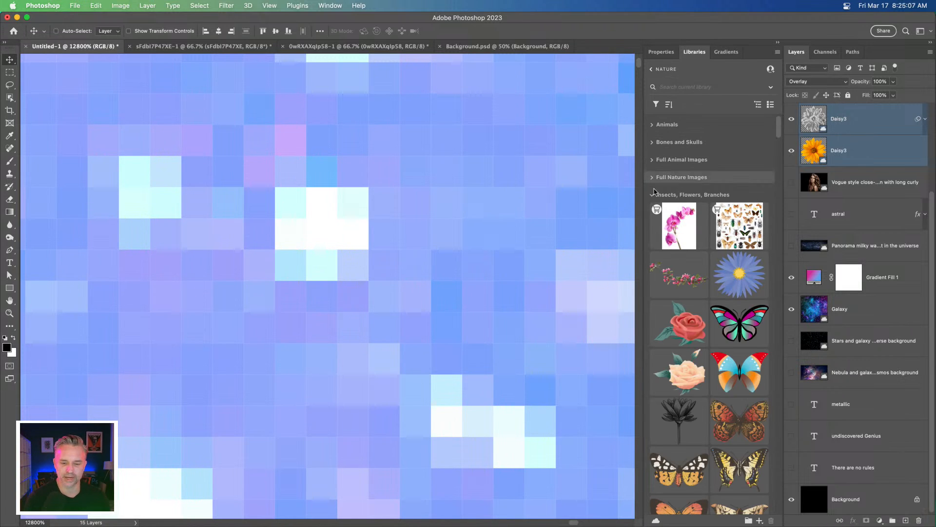
Place the blue Butterfly5 graphic from the library's Insects, Flowers, Branches group onto the canvas
scroll(688, 273, "down", 1)
scroll(688, 288, "down", 15)
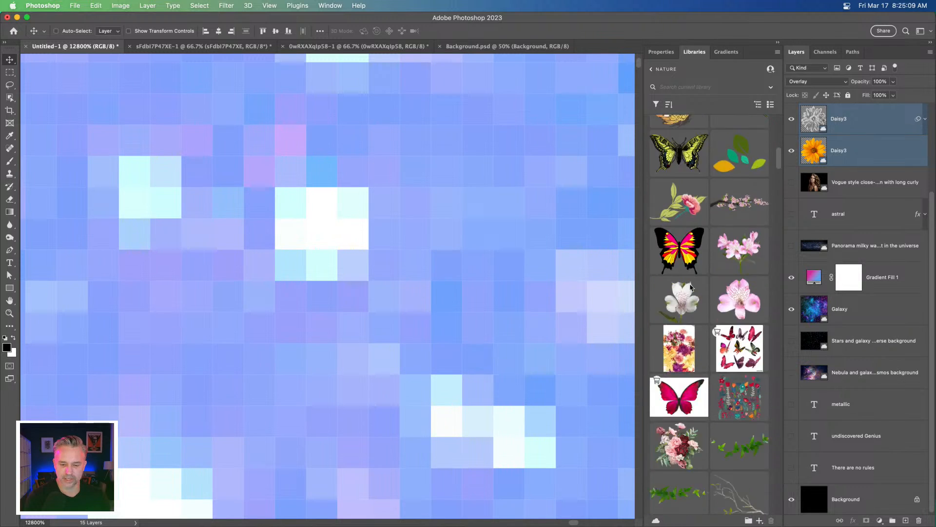
scroll(697, 282, "down", 10)
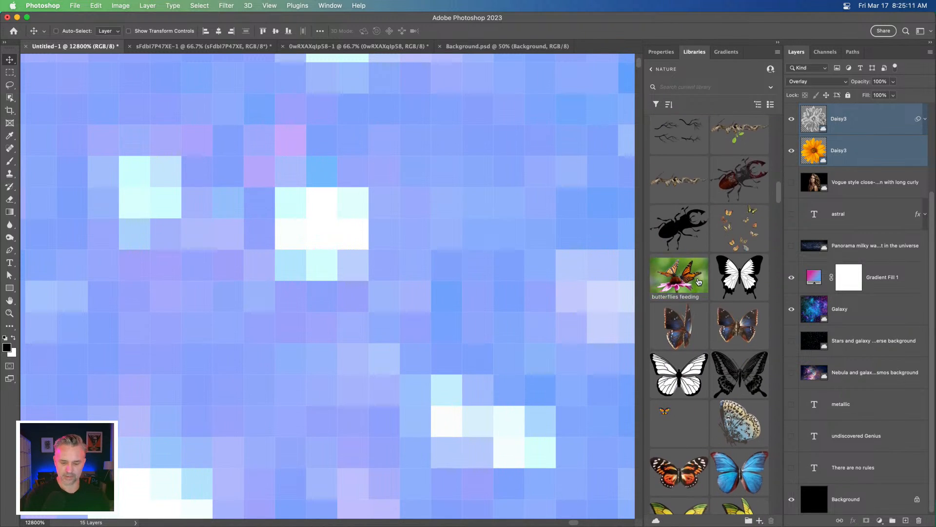
scroll(698, 281, "up", 12)
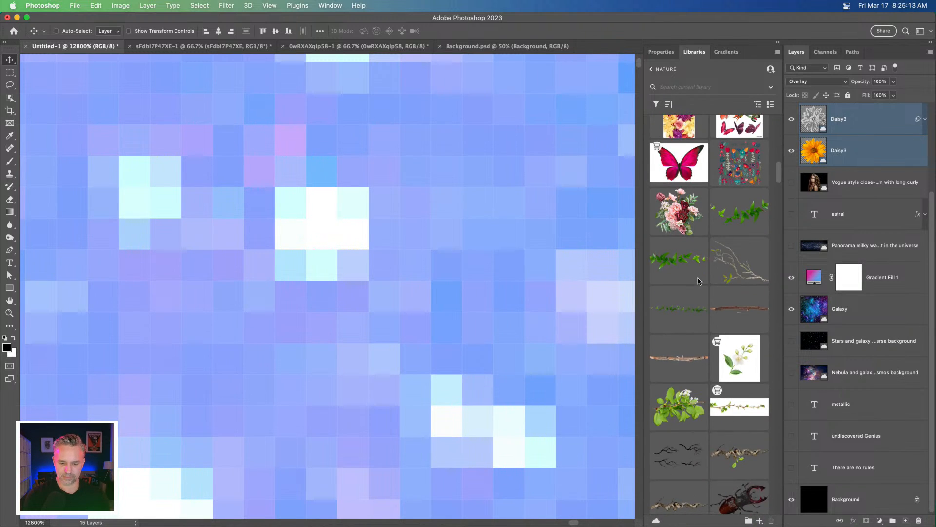
scroll(697, 281, "down", 5)
scroll(698, 282, "down", 10)
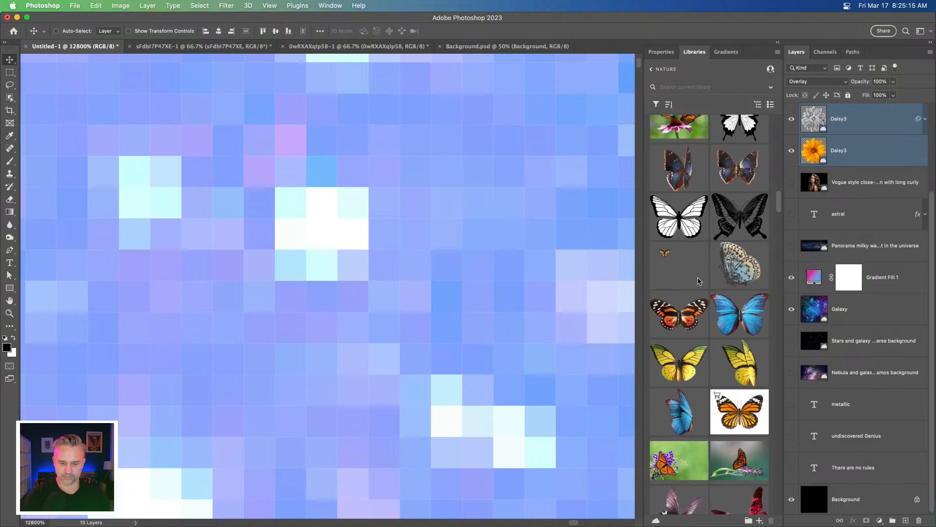
scroll(700, 281, "down", 2)
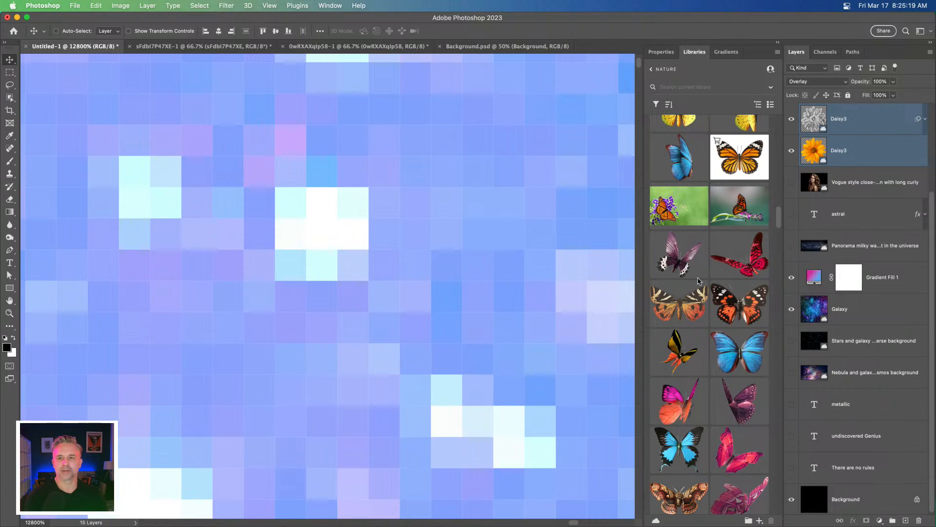
scroll(697, 281, "down", 10)
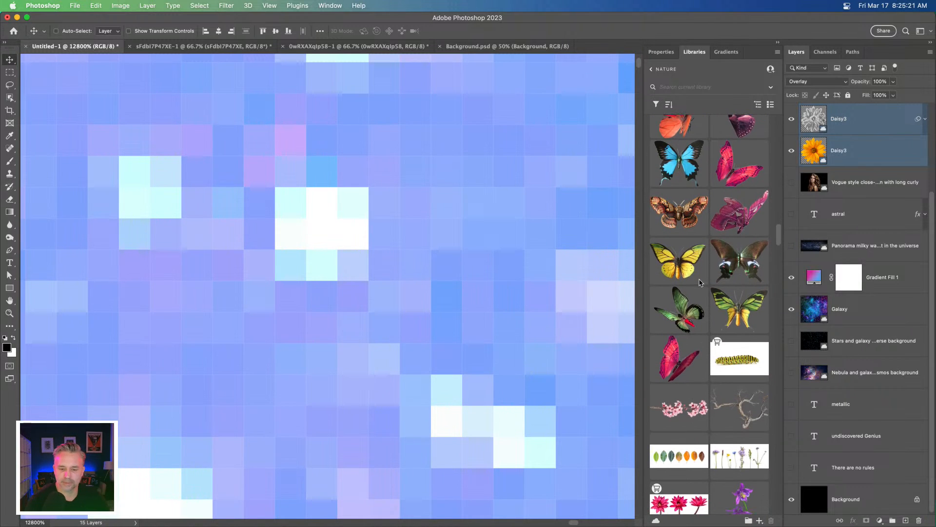
left_click_drag(673, 165, 318, 186)
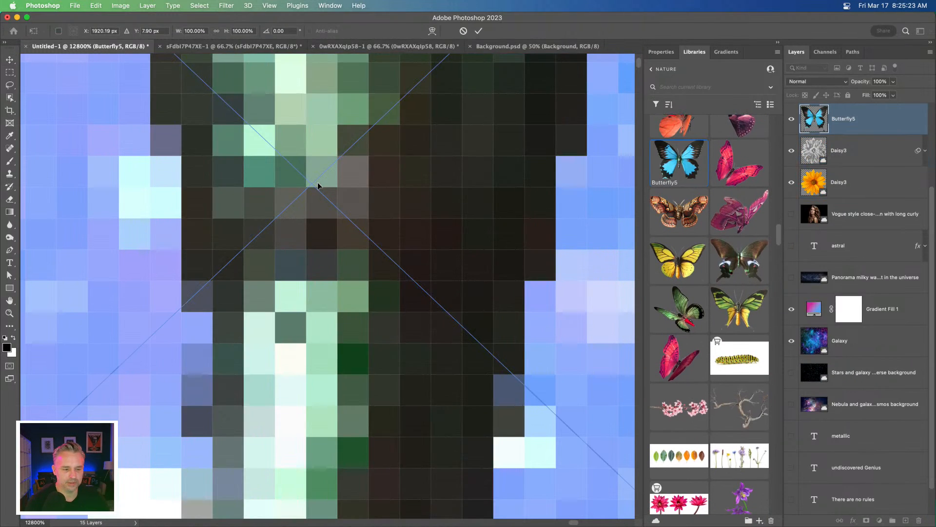
key("Return")
Move the blue butterfly from the canvas's upper edge to just below the S and T of ASTRAL
key("super+minus")
key("super+minus")
key("super+minus")
key("super+minus")
key("super+minus")
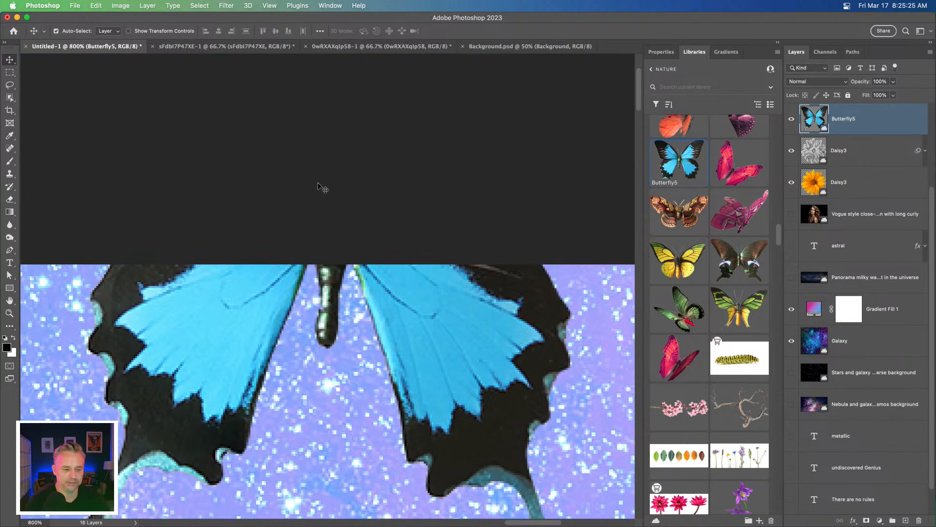
key("super+minus")
key("super+0")
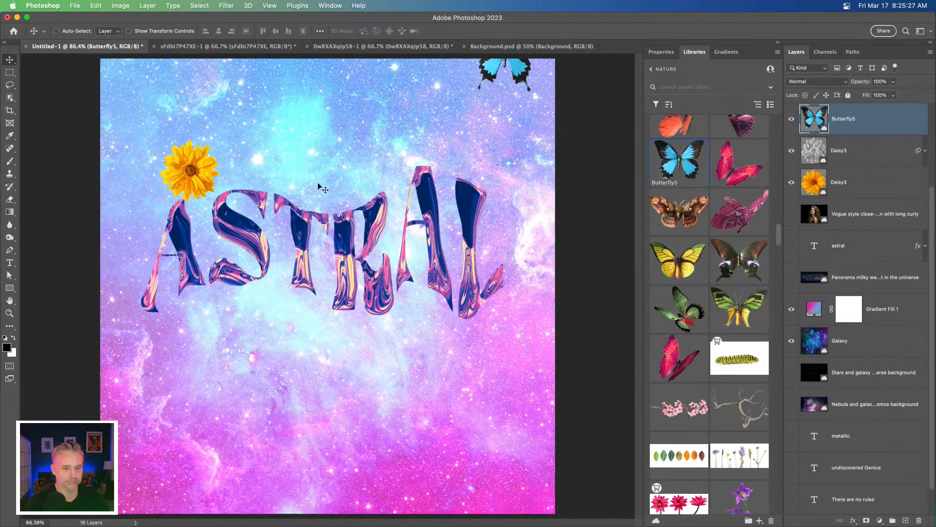
left_click_drag(508, 71, 288, 359)
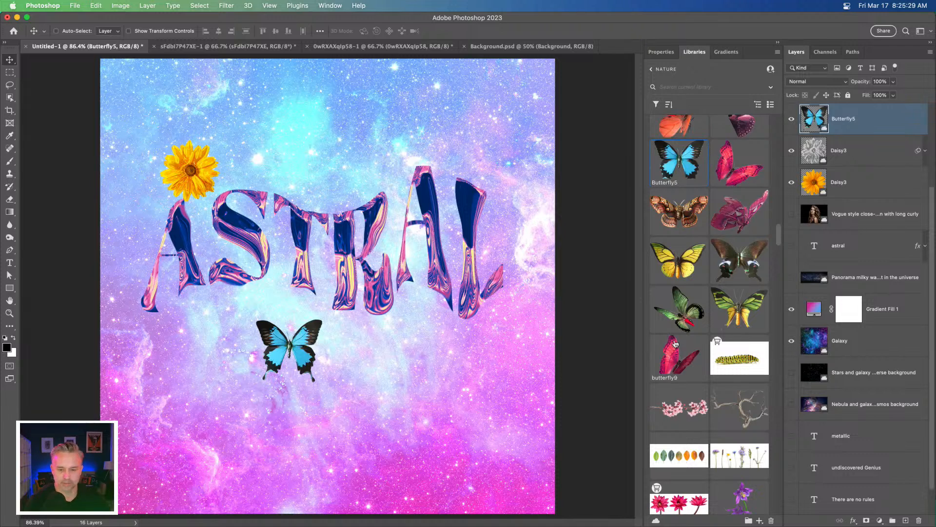
Place the red and yellow Daisy2 flower just above the R of ASTRAL
scroll(676, 343, "down", 10)
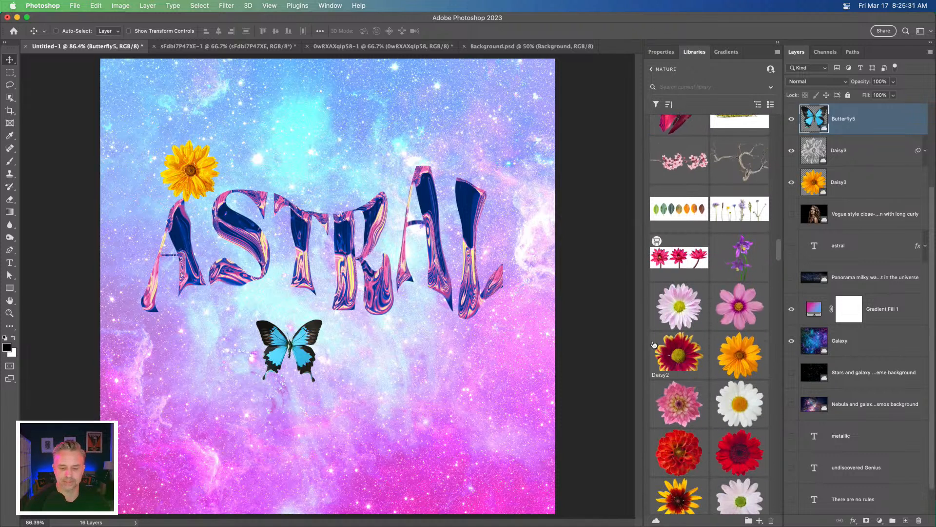
left_click_drag(676, 359, 351, 177)
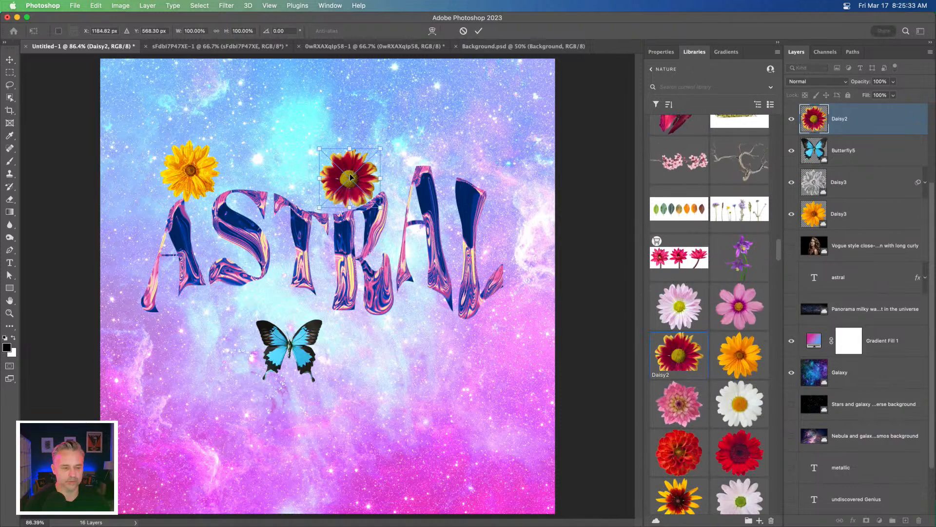
key("Return")
Place the red Daisy7 at the foot of the R and the pink Daisy1 above the second A of ASTRAL
scroll(678, 351, "down", 5)
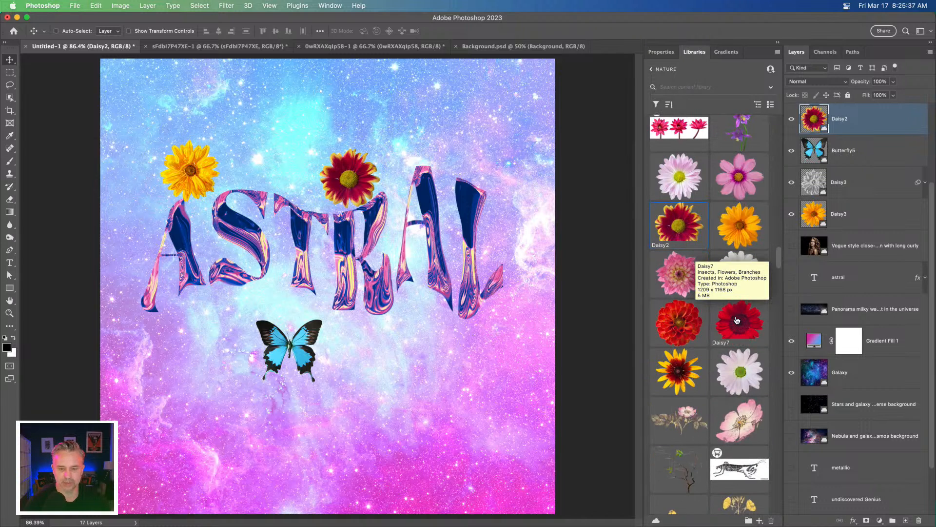
left_click_drag(737, 320, 389, 326)
left_click_drag(739, 182, 439, 142)
key("Return")
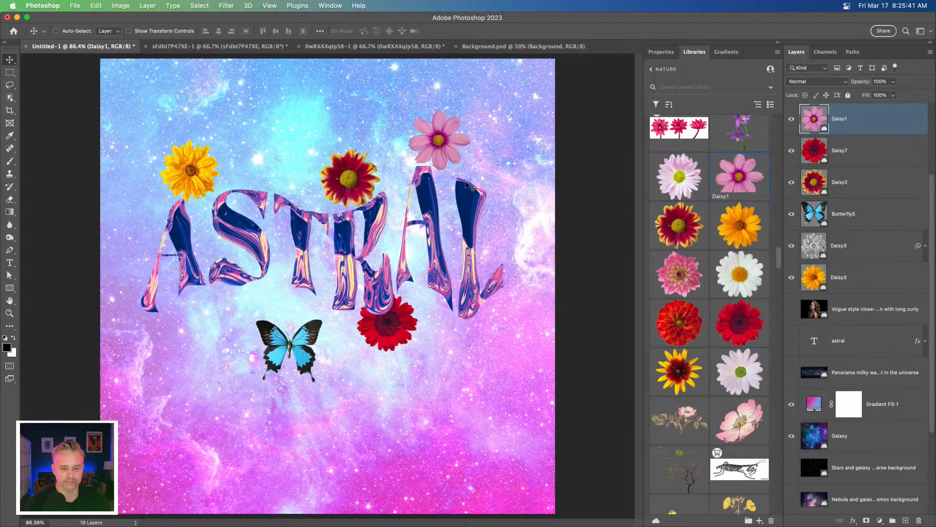
Place the flower2 stem from the library and enlarge it to about 794 px wide behind the letters A, S and T
scroll(684, 293, "down", 4)
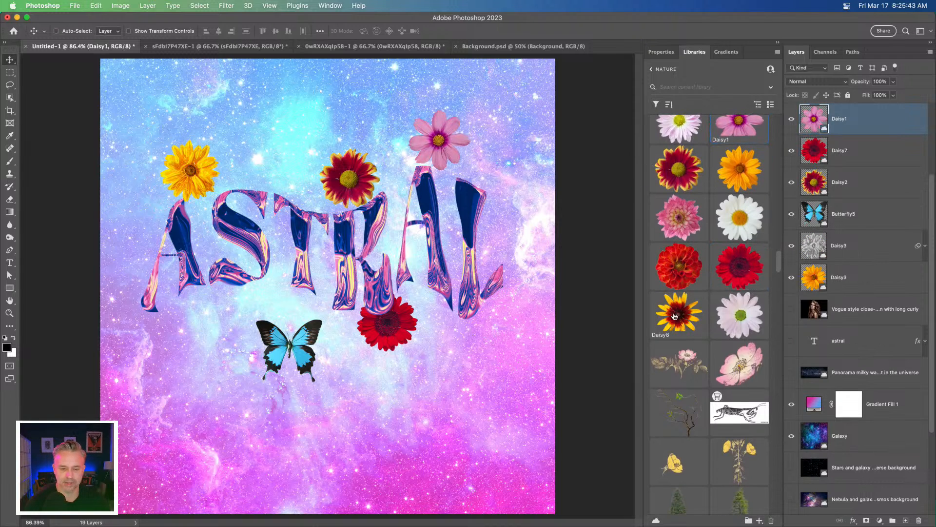
scroll(723, 380, "down", 10)
scroll(723, 379, "down", 15)
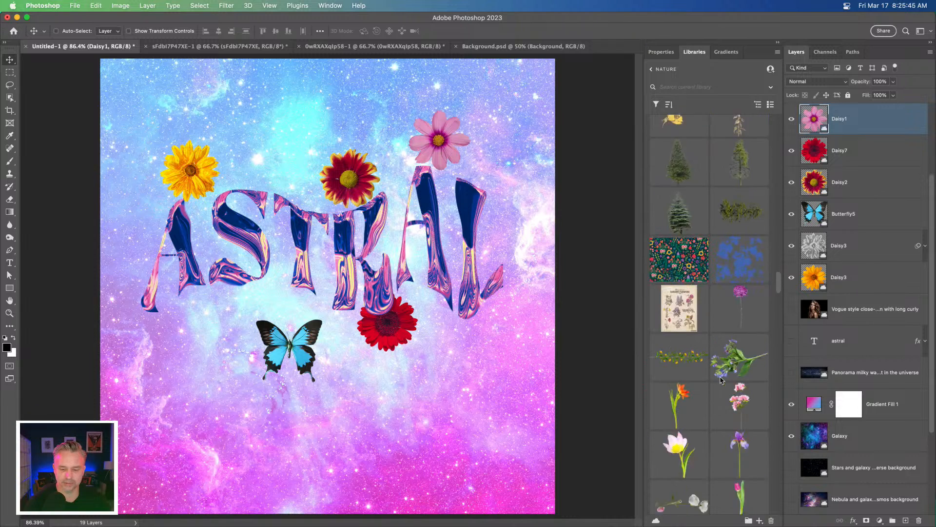
scroll(721, 380, "down", 2)
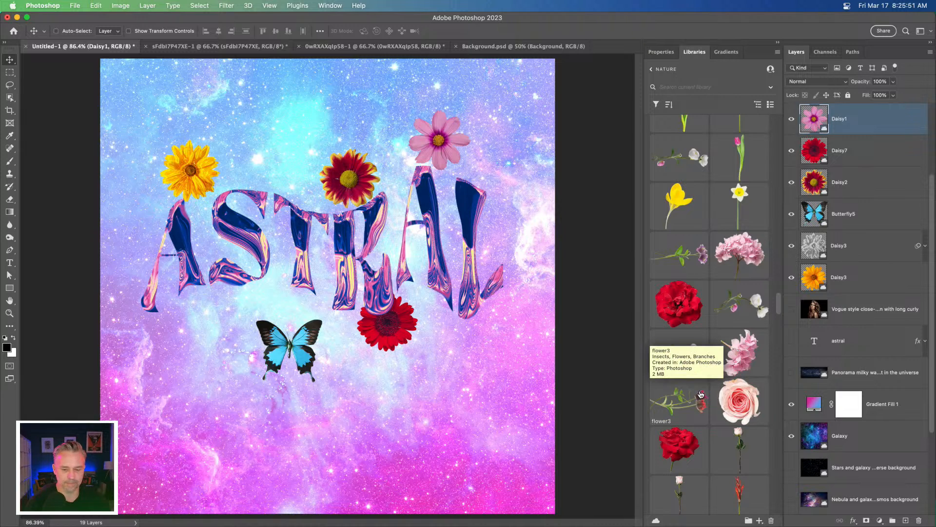
left_click(740, 302)
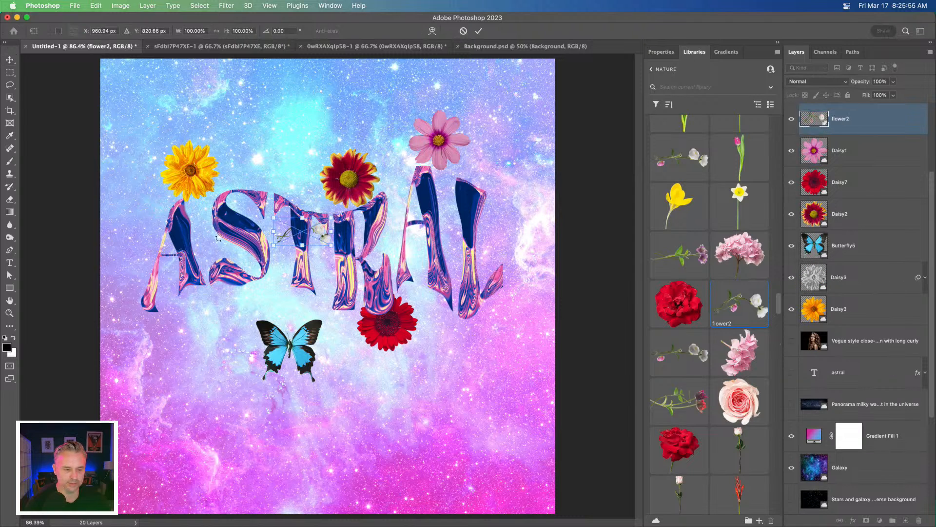
left_click_drag(274, 247, 163, 306)
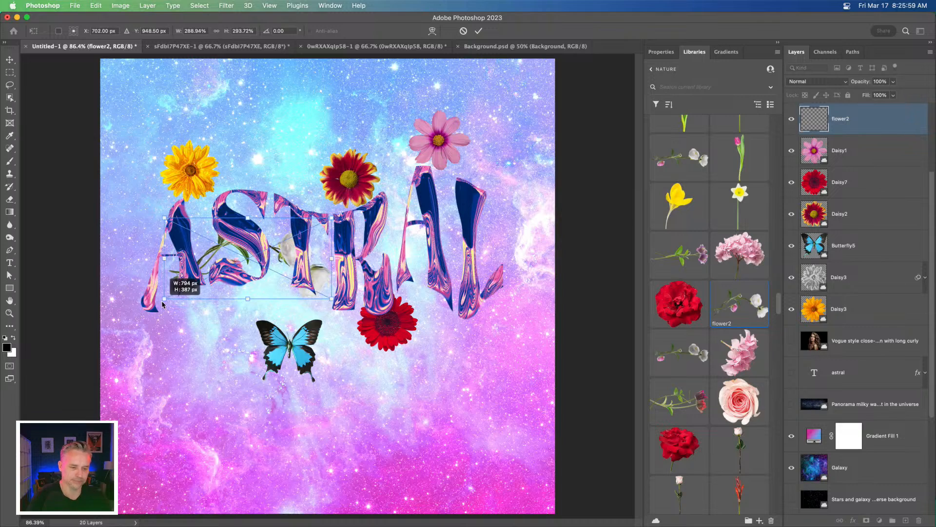
key("Return")
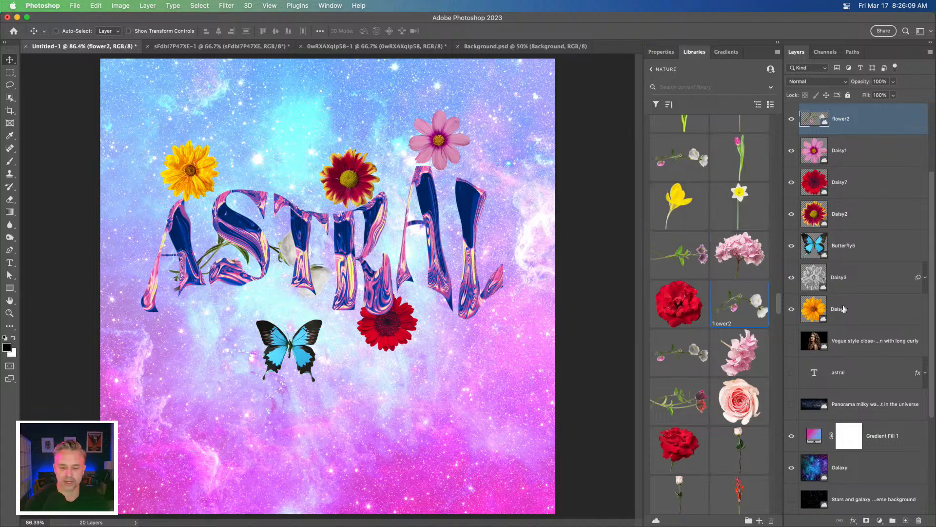
Place the flower3 pink rose below the lettering, beside the blue butterfly's left wing
scroll(680, 274, "down", 5)
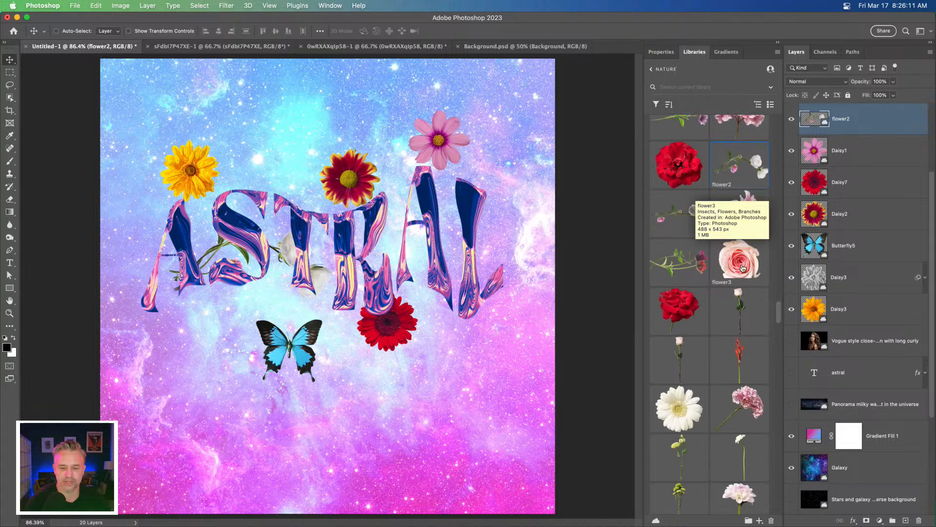
left_click_drag(742, 267, 217, 339)
key("Return")
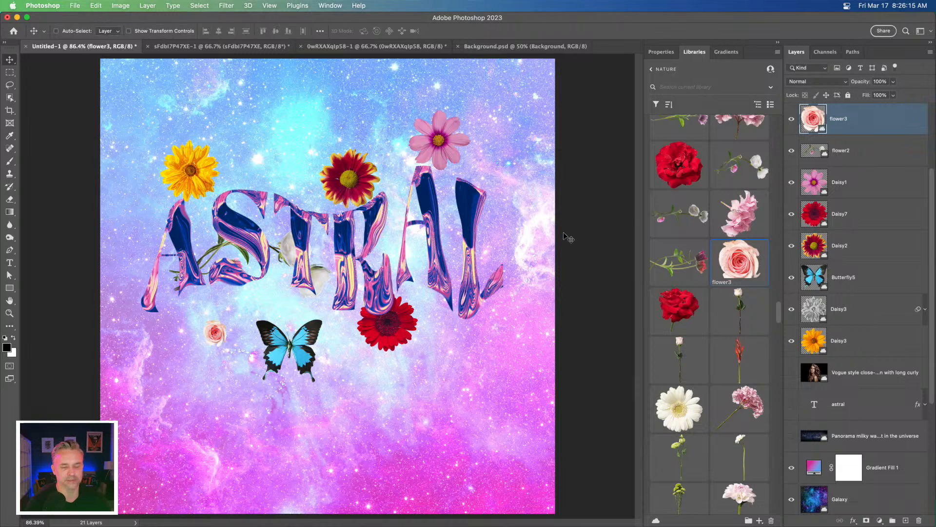
Place the Green Branch Isolated image from the library and move it to just below the red daisy
scroll(720, 297, "down", 15)
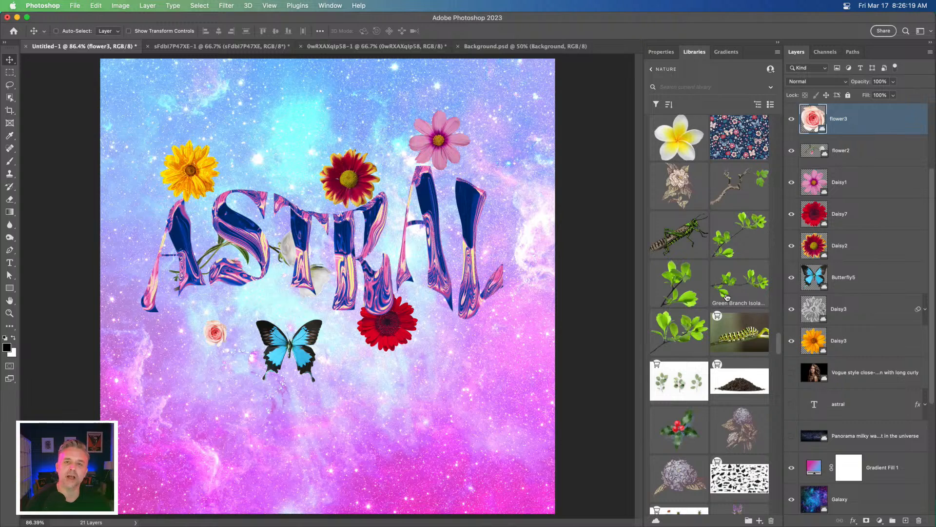
scroll(717, 244, "down", 3)
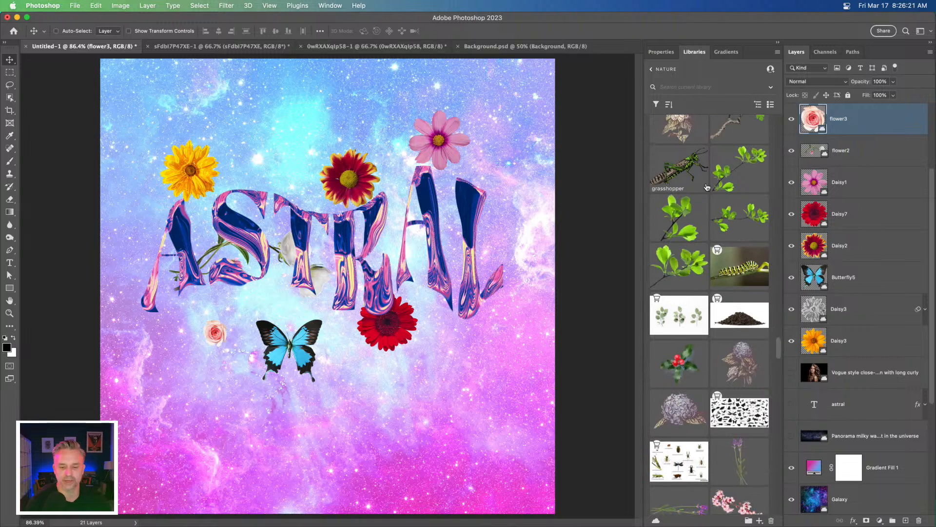
left_click_drag(735, 224, 406, 244)
key("Return")
left_click_drag(339, 334, 427, 441)
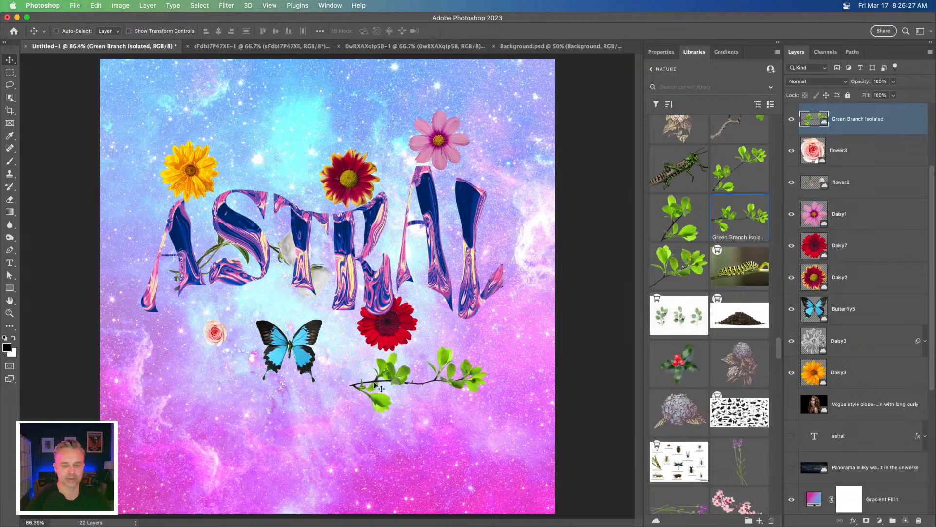
Place the magnolias image from the library and position it behind the middle of the ASTRAL lettering
scroll(671, 359, "down", 10)
scroll(672, 360, "down", 15)
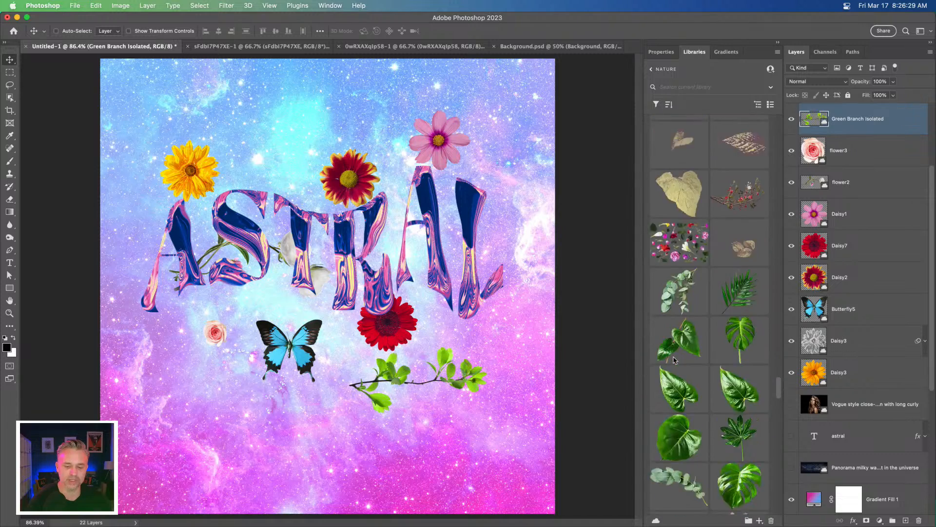
scroll(695, 217, "up", 3)
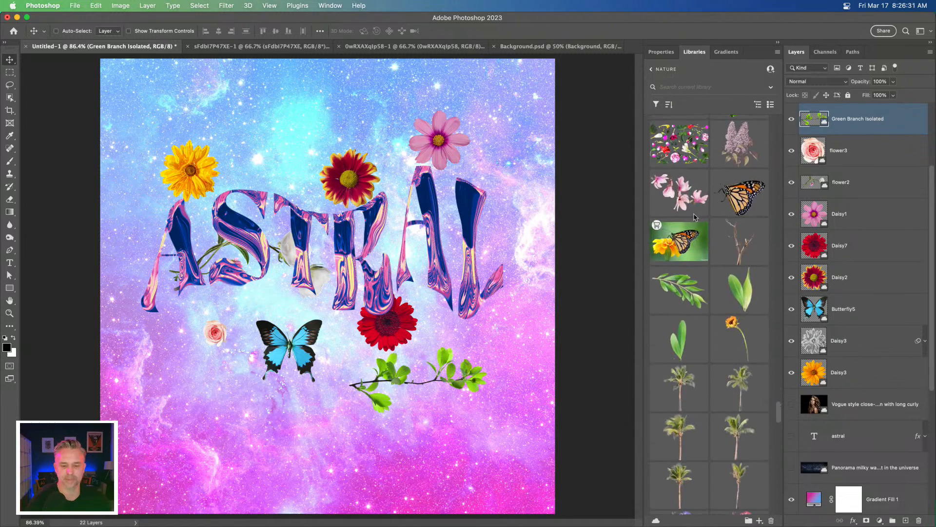
left_click_drag(674, 189, 267, 176)
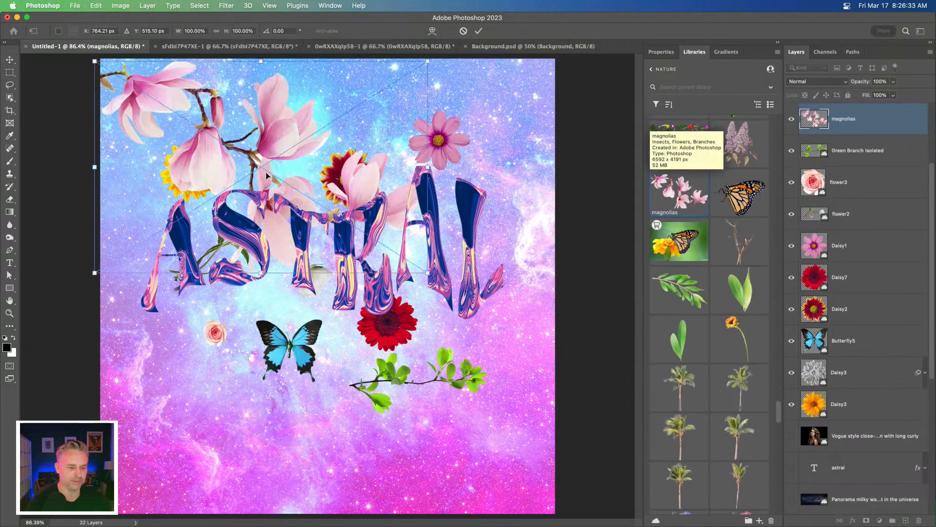
left_click_drag(110, 180, 229, 224)
key("Return")
Place the monarch image from the library, collapse the library, and move the monarch to just below the blue butterfly
scroll(710, 220, "down", 3)
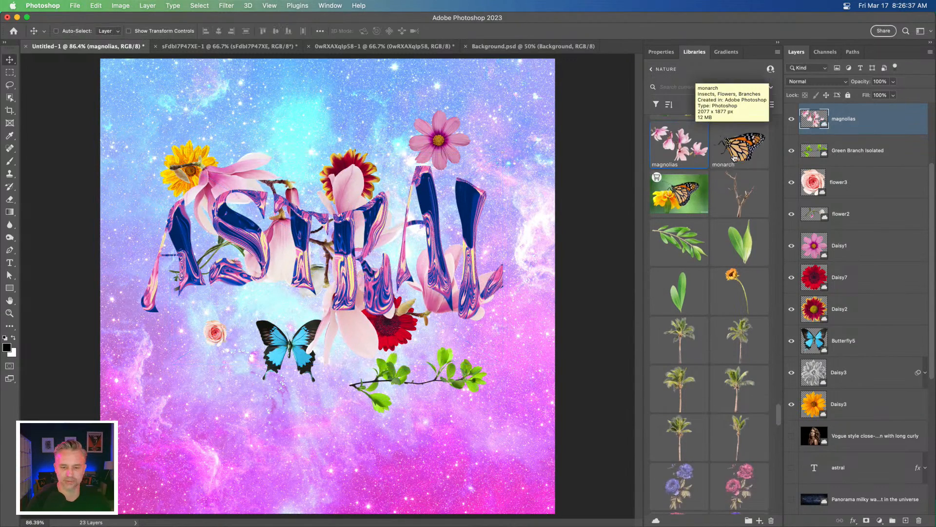
left_click_drag(739, 146, 288, 138)
key("Return")
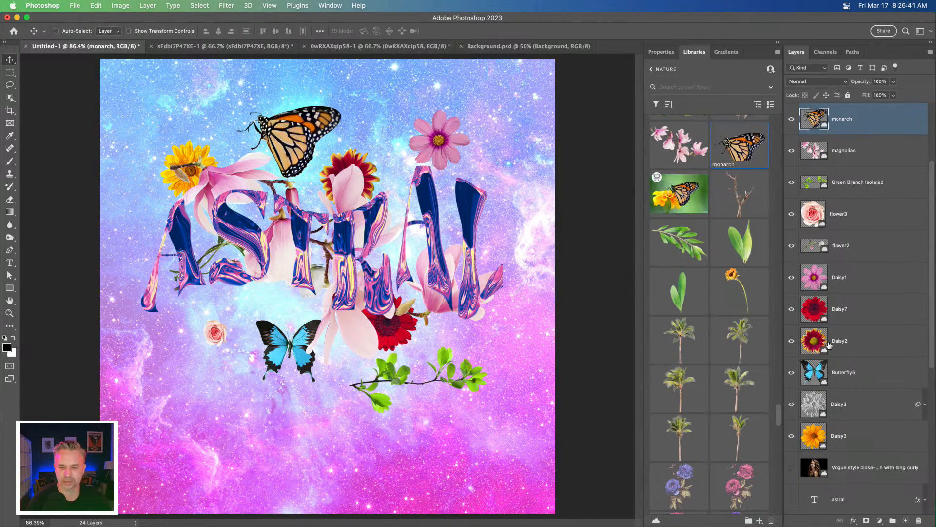
left_click(779, 43)
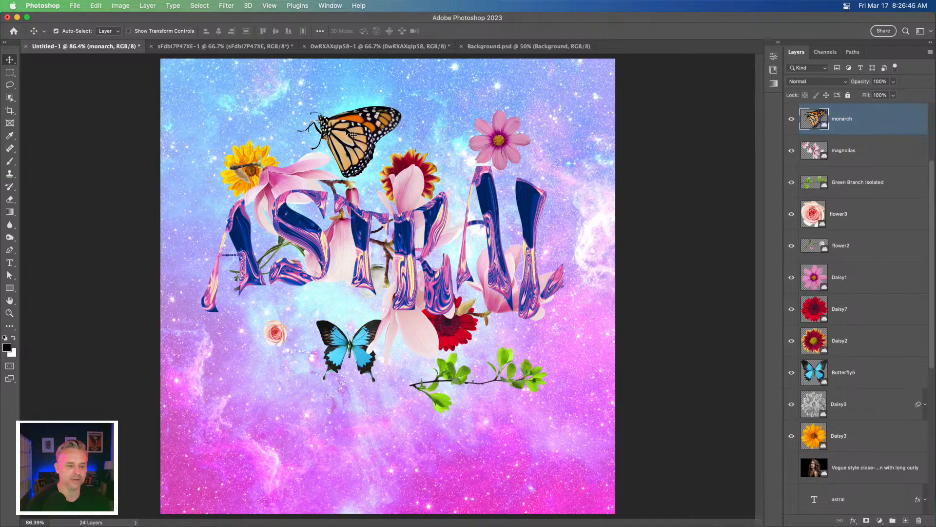
left_click_drag(348, 132, 354, 432)
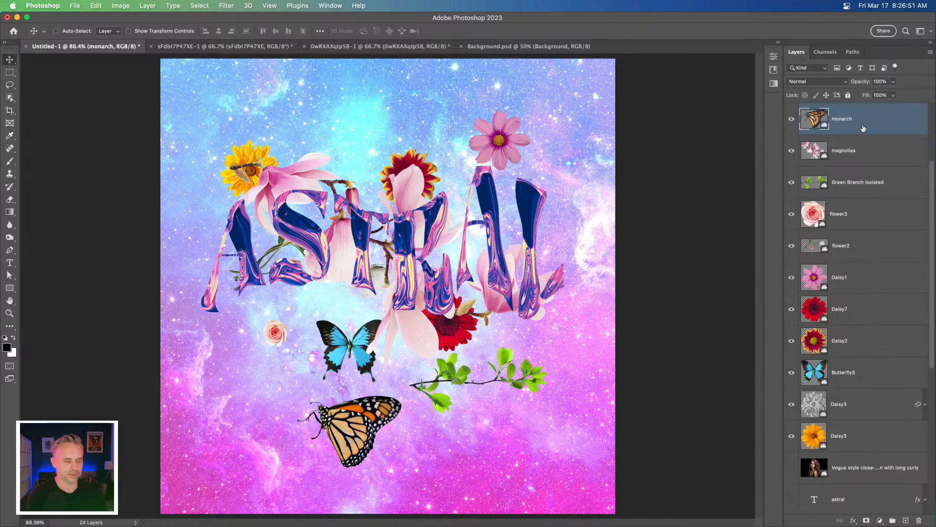
Hide the magnolias layer behind the ASTRAL lettering
key("super+equal")
key("super+equal")
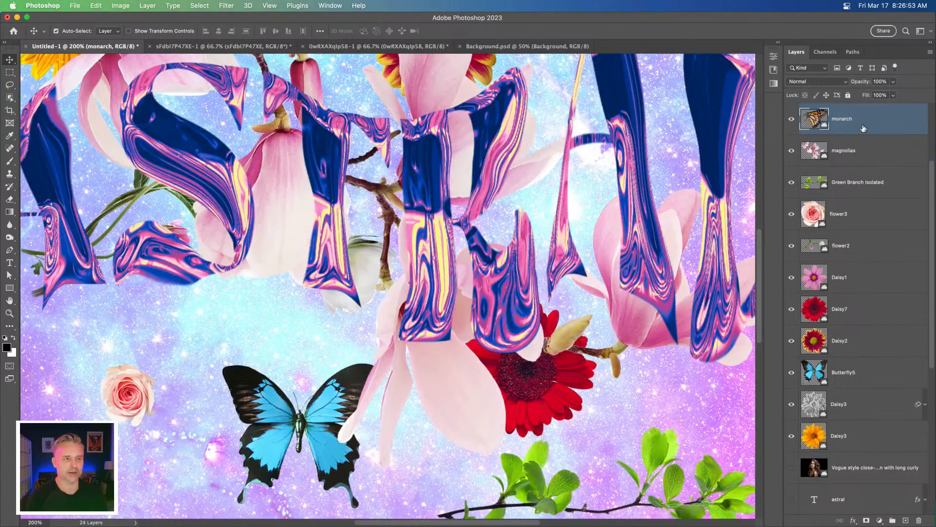
key("super+minus")
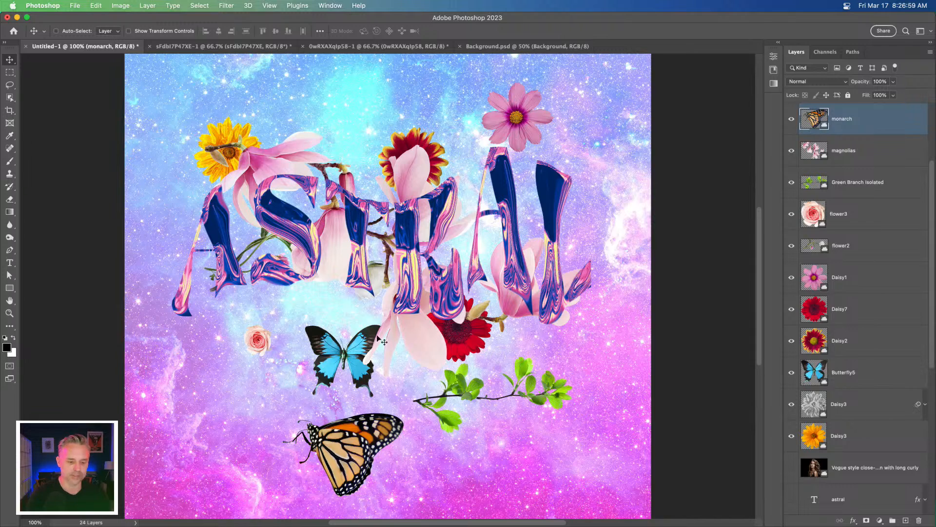
left_click(278, 159, "super")
left_click(792, 151)
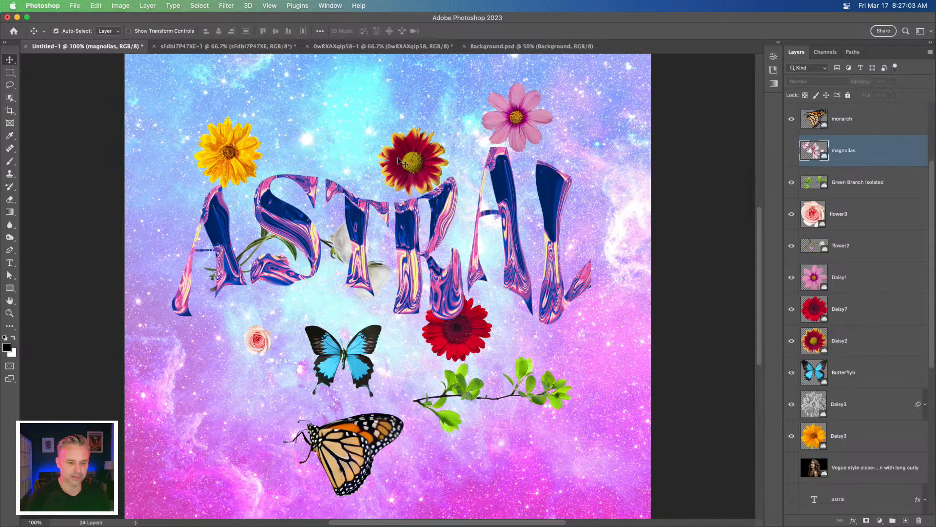
Scale down the red-and-yellow daisy and place it just above the T of the lettering
left_click(400, 162, "super")
key("super+t")
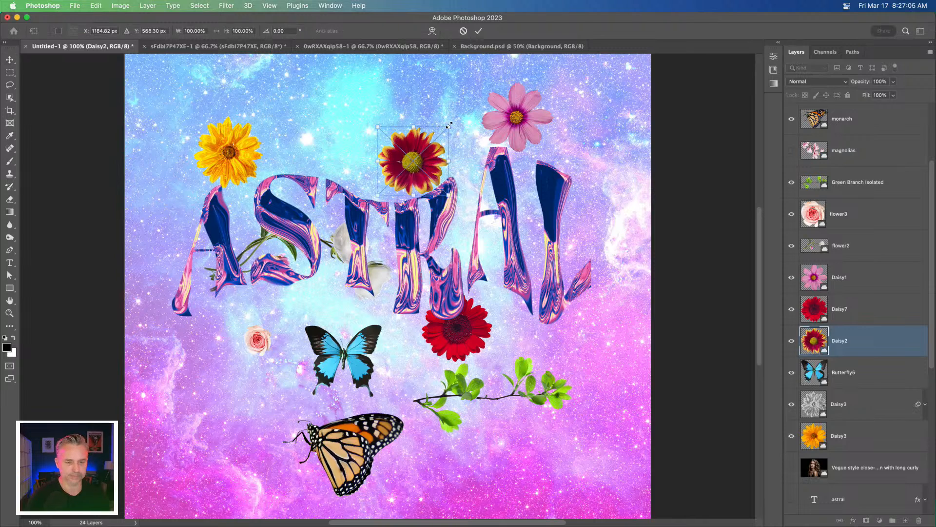
left_click_drag(449, 126, 364, 166)
key("Return")
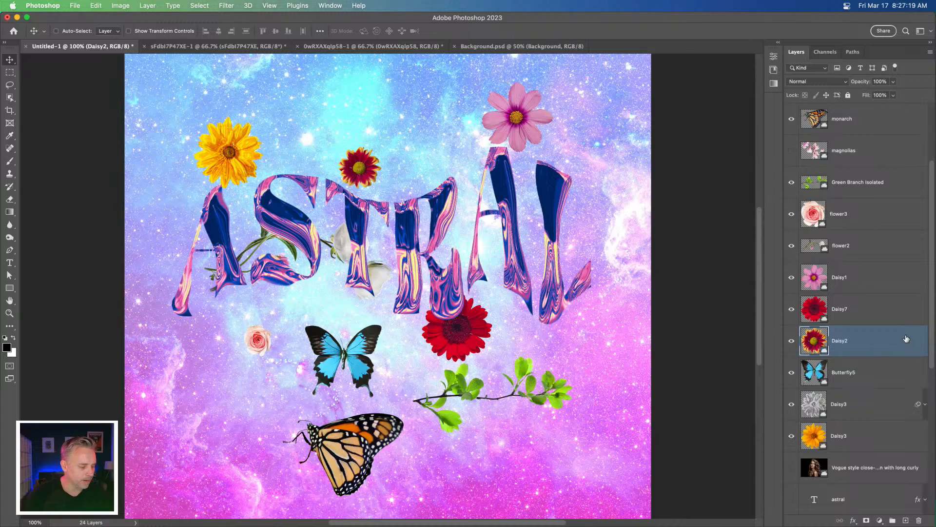
Open the Filter Gallery for the red-and-yellow daisy layer
double_click(882, 343)
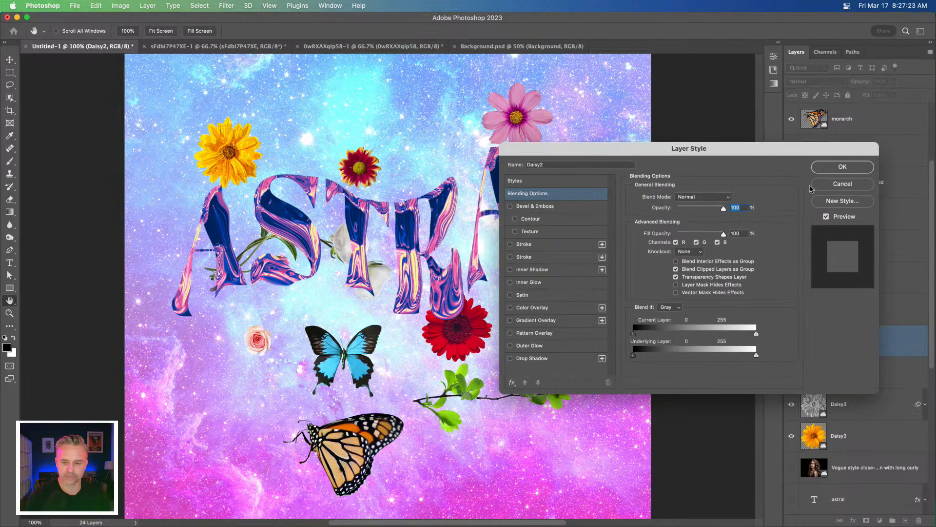
left_click(813, 187)
key("super+plus")
key("super+plus")
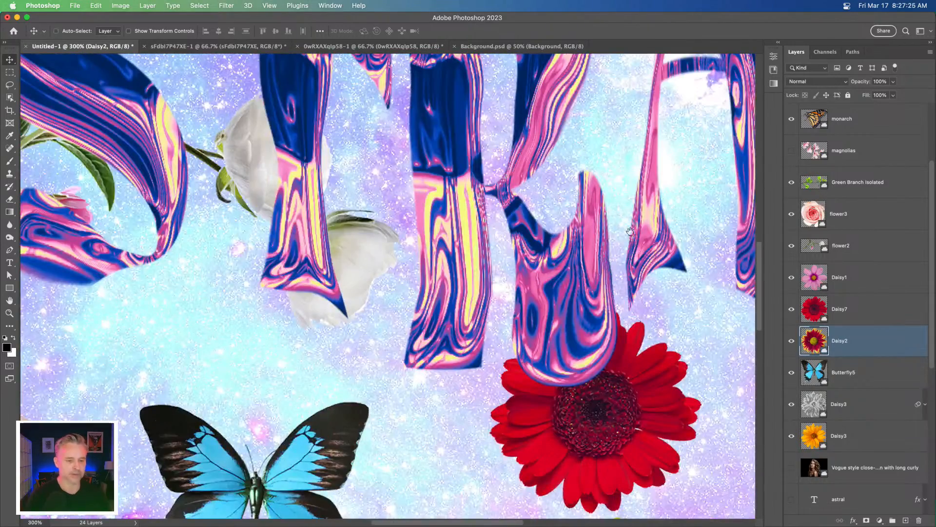
left_click_drag(282, 120, 373, 454)
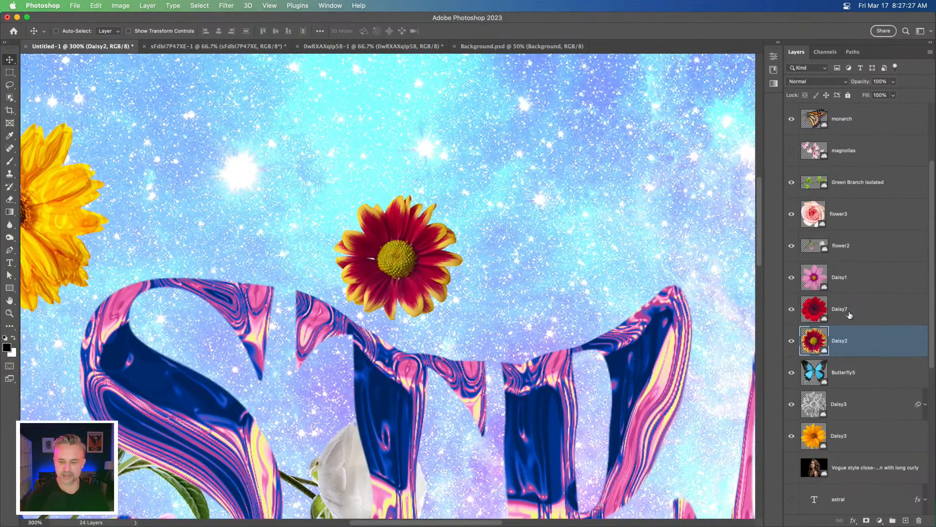
left_click(237, 5)
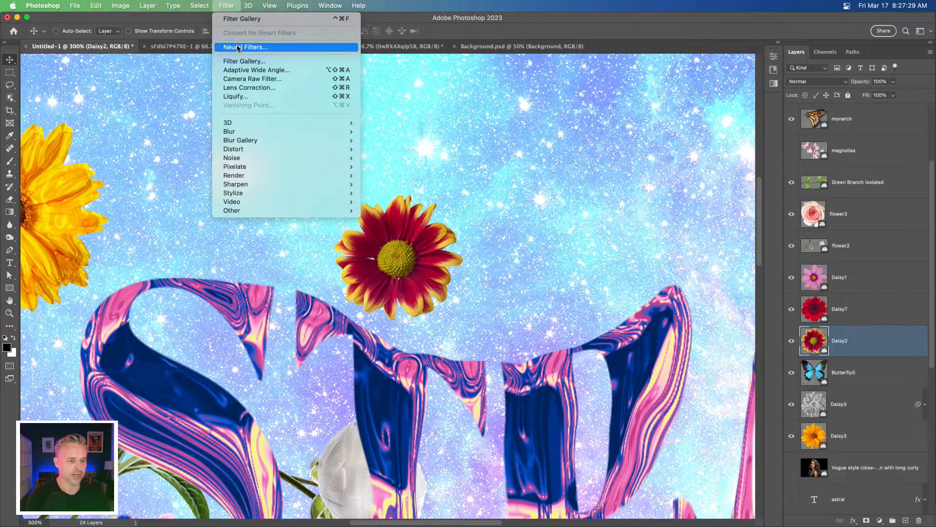
left_click(242, 61)
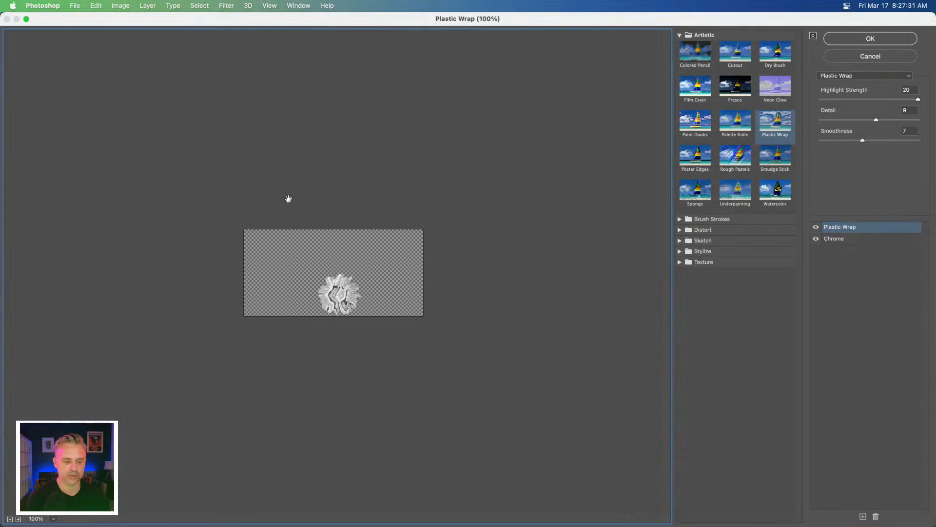
Turn off the Chrome effect in the red-and-yellow daisy's filter stack, keeping Plastic Wrap on
key("super+equal")
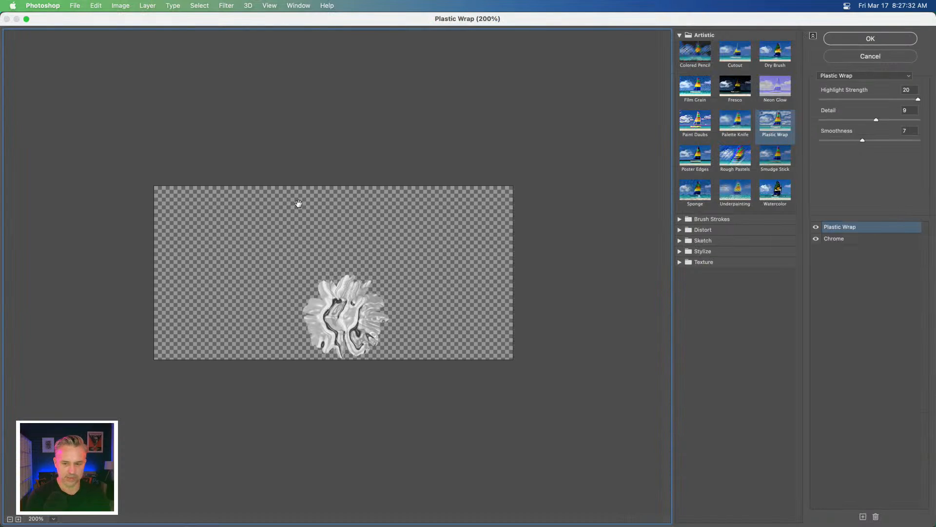
left_click(816, 239)
left_click(816, 239)
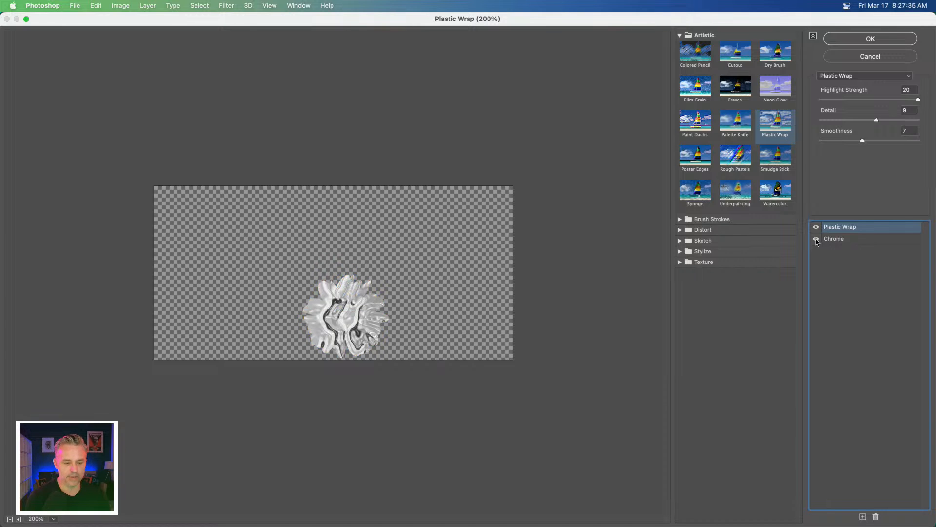
left_click(863, 240)
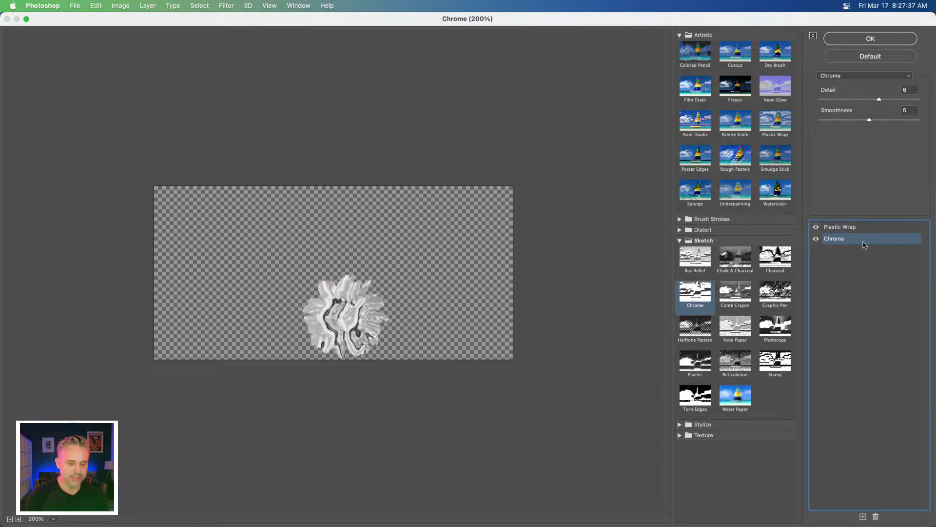
key("super+equal")
key("super+equal")
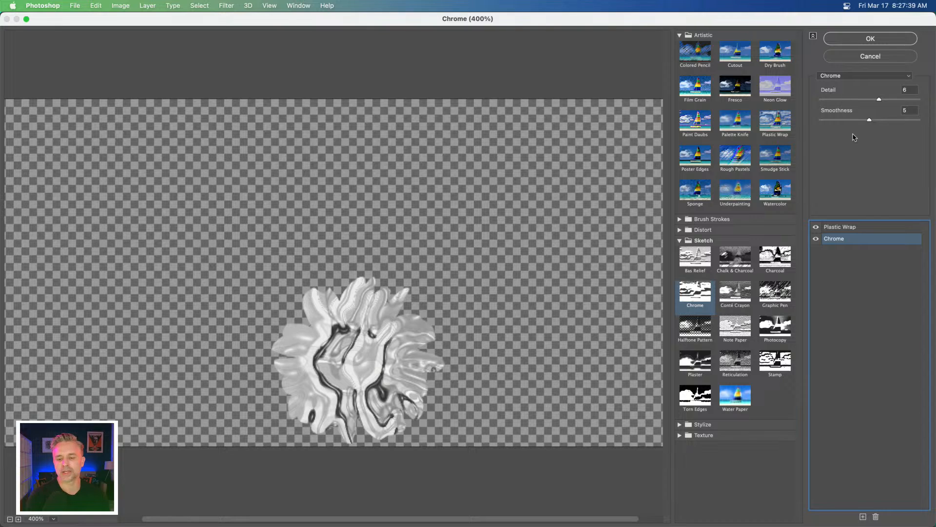
left_click(817, 239)
Set Plastic Wrap to detail 12 with highlight strength 20 and apply it to the red-and-yellow daisy
left_click(841, 231)
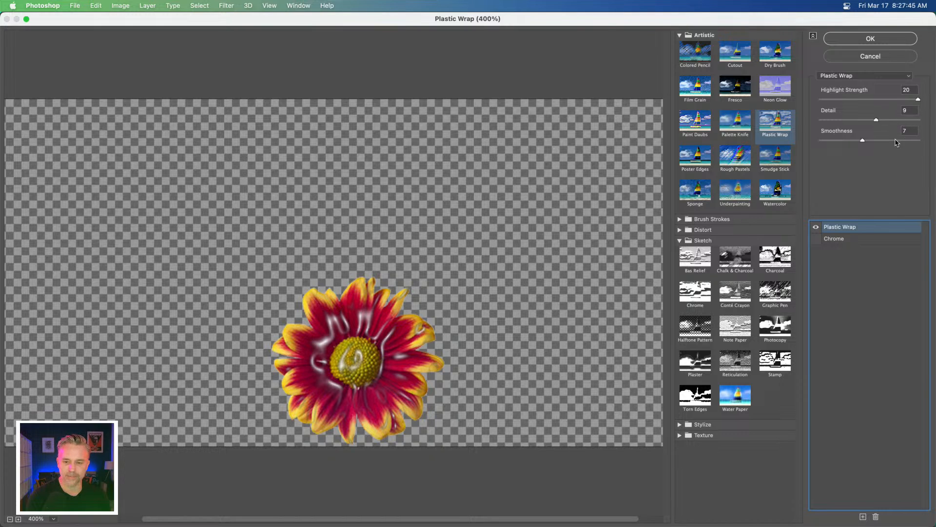
mouse_move(895, 141)
left_mouse_down()
mouse_move(907, 143)
mouse_move(827, 147)
mouse_move(866, 149)
mouse_move(898, 124)
left_mouse_up()
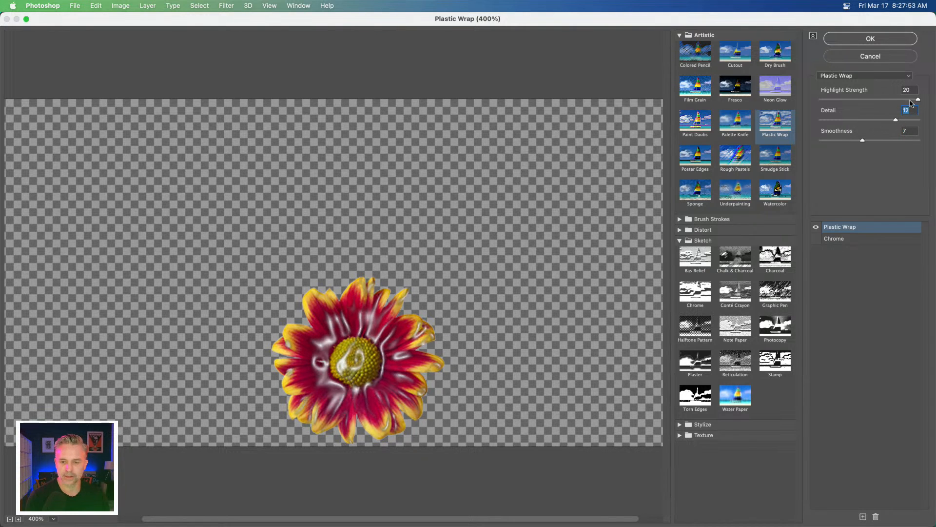
left_click(919, 101)
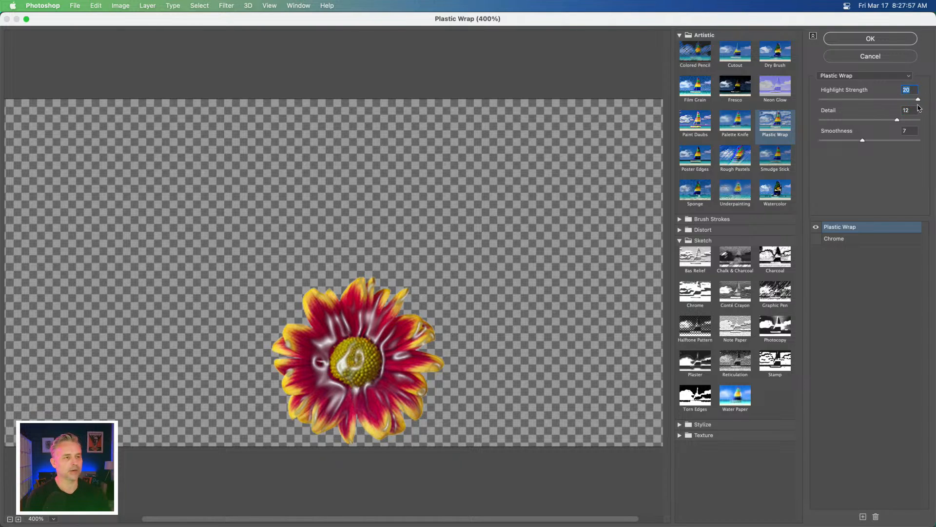
left_click(857, 40)
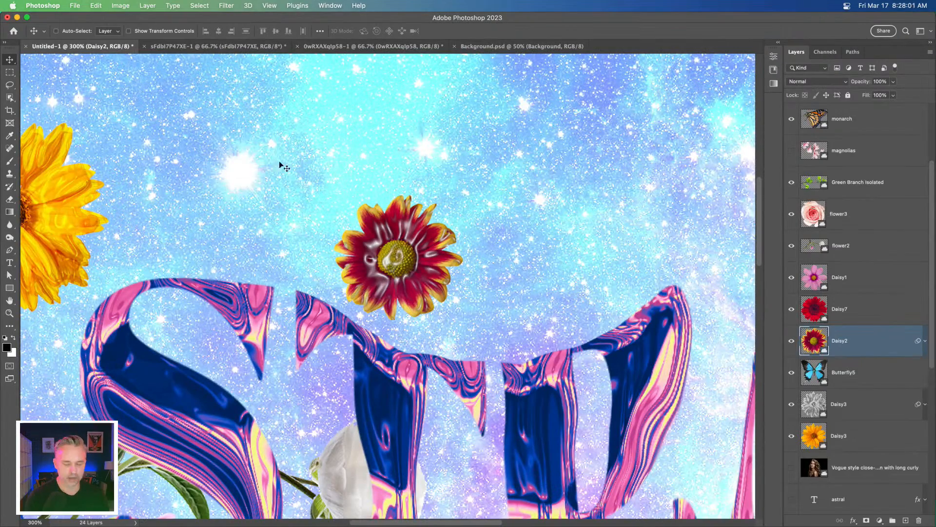
Apply Plastic Wrap with detail 4 to the red daisy and move it below the lettering's second A, just above the green branch
left_click_drag(282, 163, 554, 234)
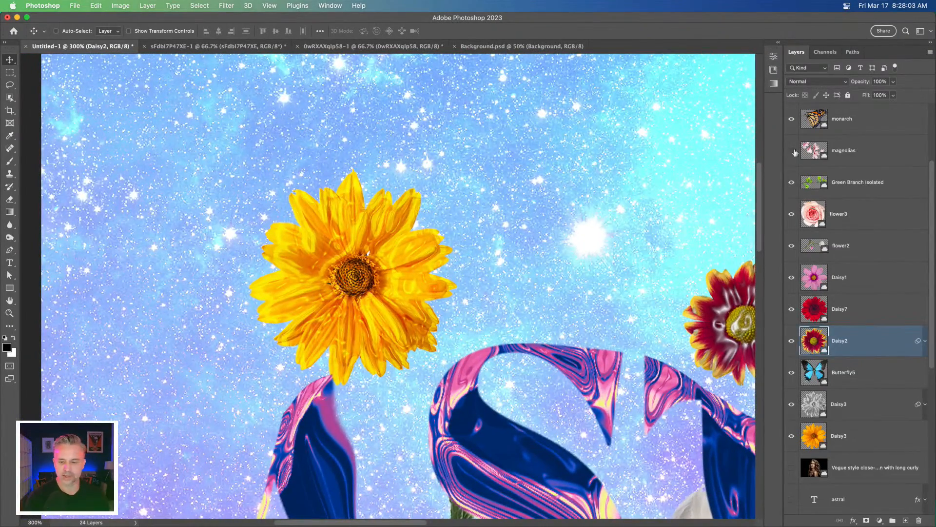
scroll(540, 242, "right", 8)
scroll(539, 242, "down", 3)
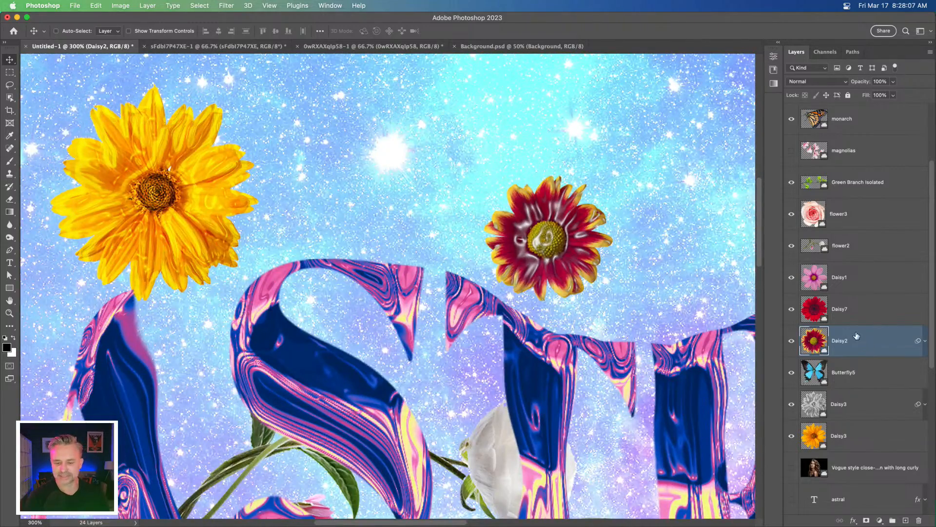
left_click(814, 310)
left_click_drag(665, 251, 146, 364)
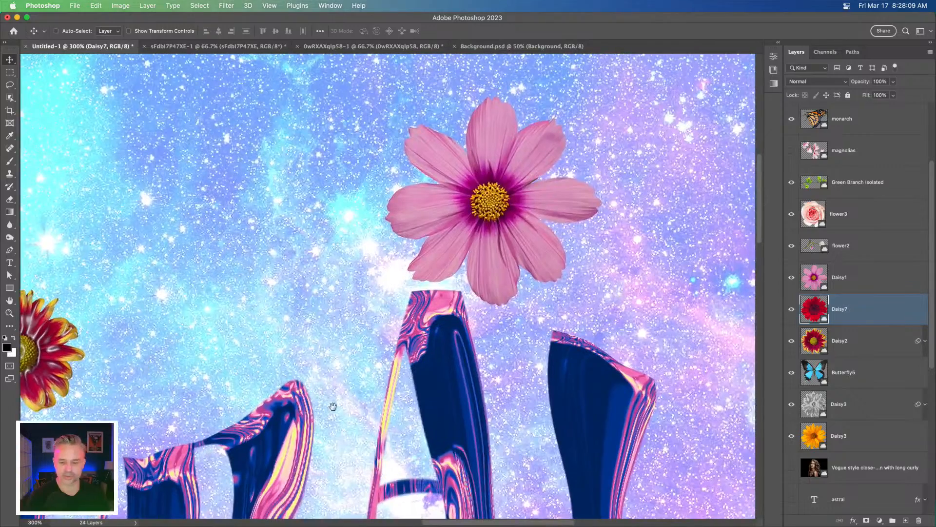
left_click_drag(325, 414, 437, 123)
scroll(437, 123, "down", 10)
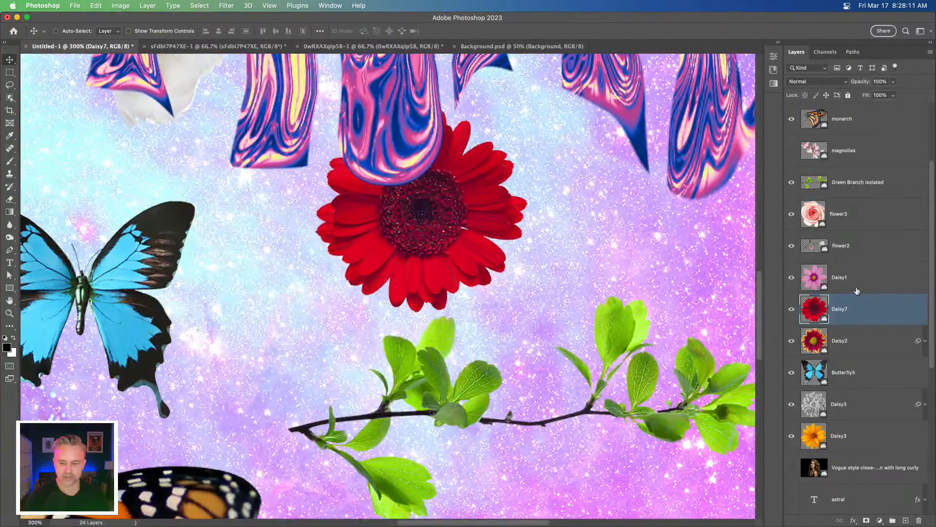
left_click(224, 6)
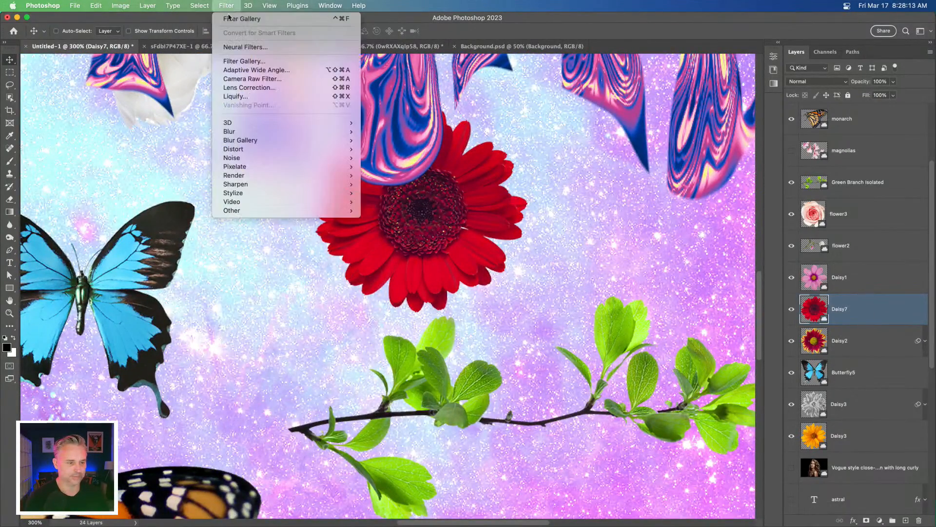
left_click(230, 19)
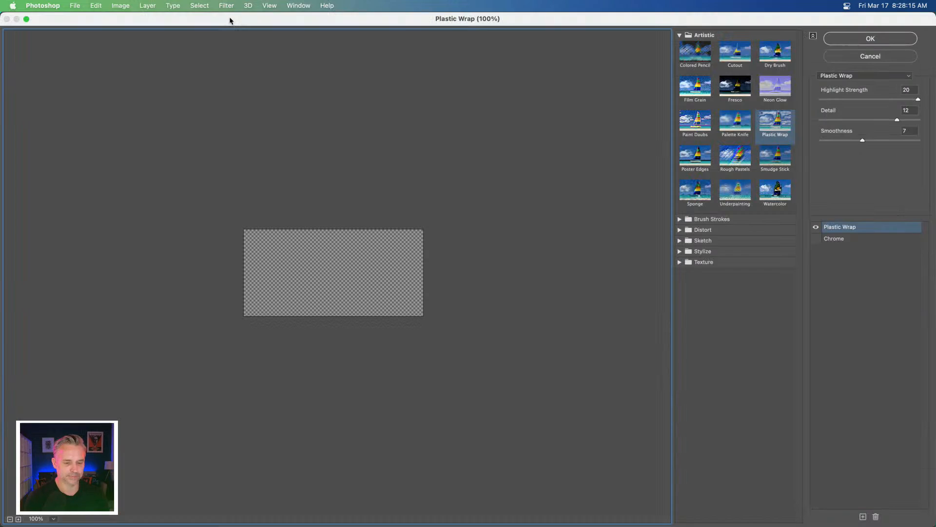
left_click(843, 120)
left_click(900, 43)
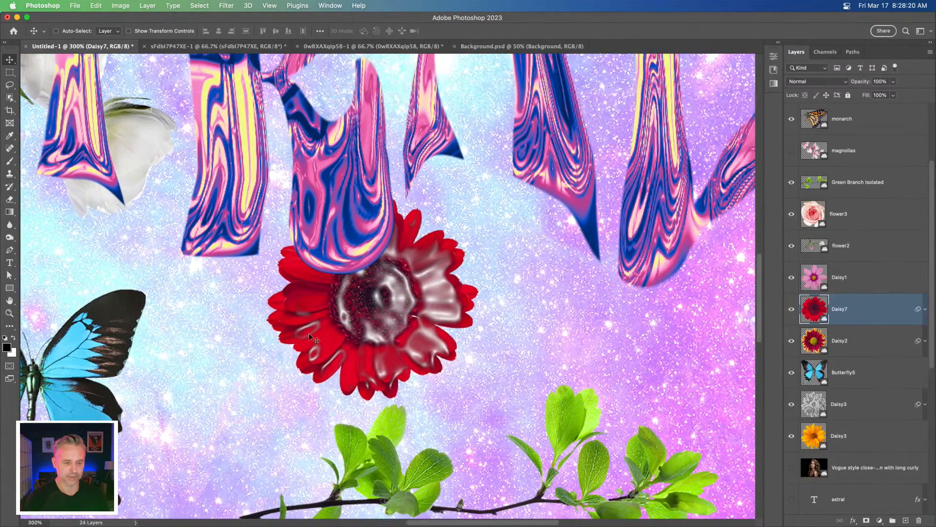
left_click_drag(312, 339, 451, 354)
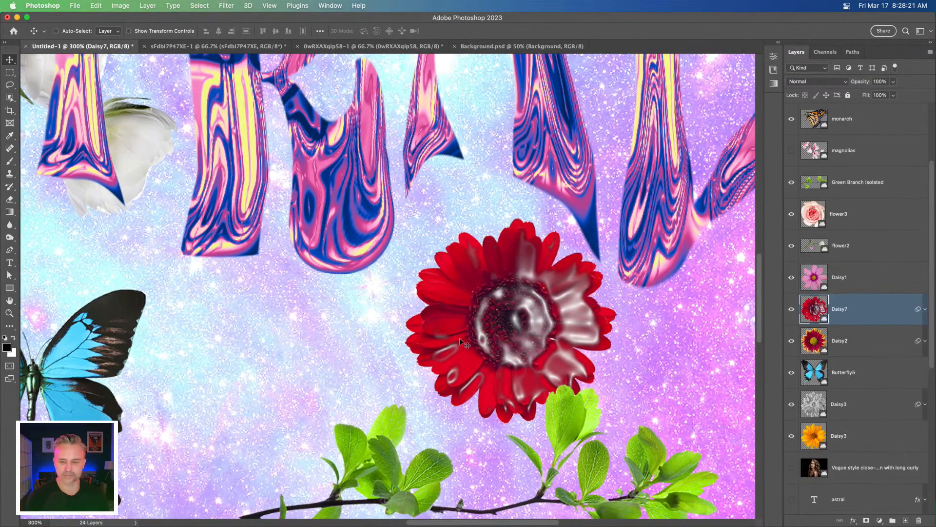
Apply Plastic Wrap with detail 8 and highlight strength 20 to the pink daisy above the second A
left_click(860, 279)
scroll(460, 94, "up", 10)
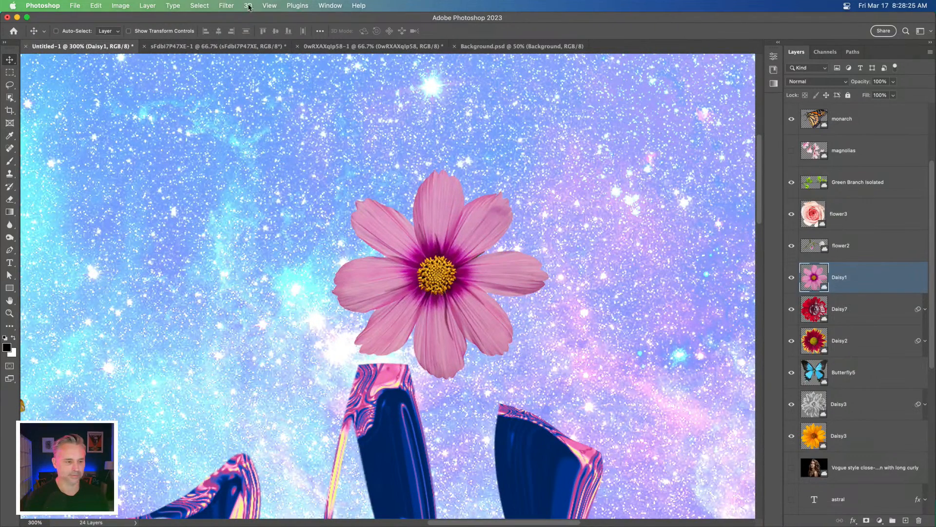
left_click(200, 5)
left_click(226, 20)
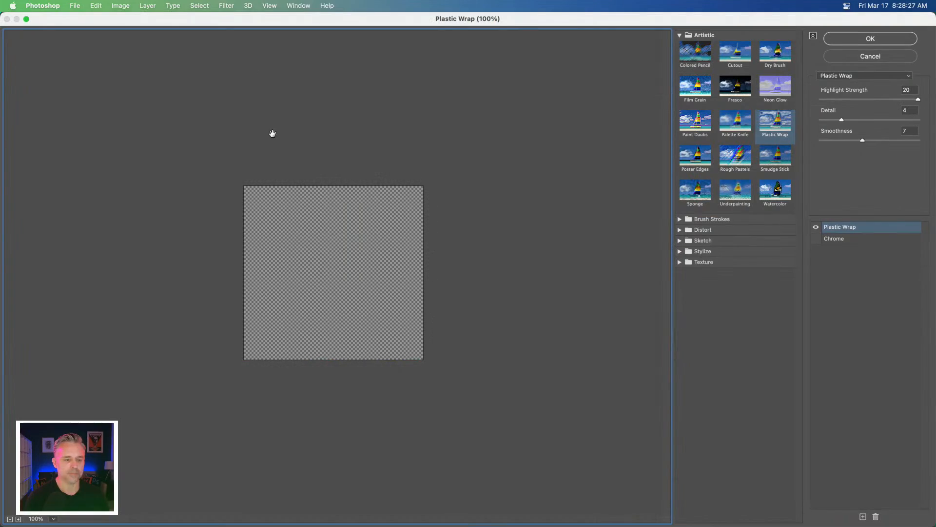
left_click_drag(842, 120, 867, 119)
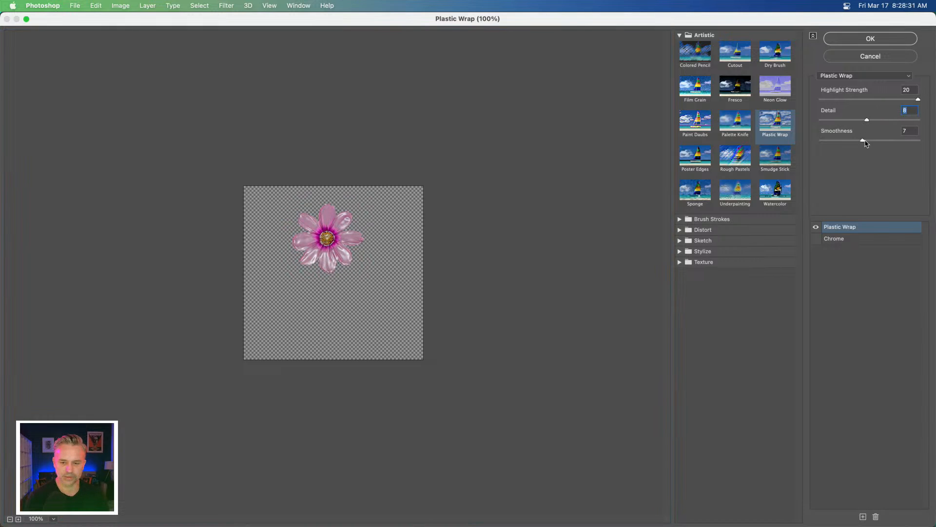
left_click(870, 39)
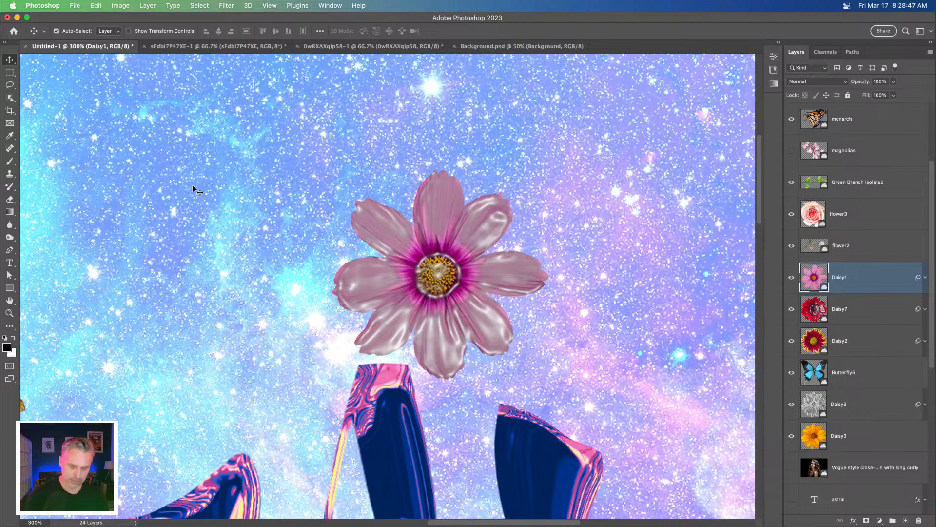
Hide the flower2 layer with the white blooms and stems behind the lettering
key("super+1")
left_click_drag(242, 311, 356, 166)
left_click_drag(353, 280, 351, 263)
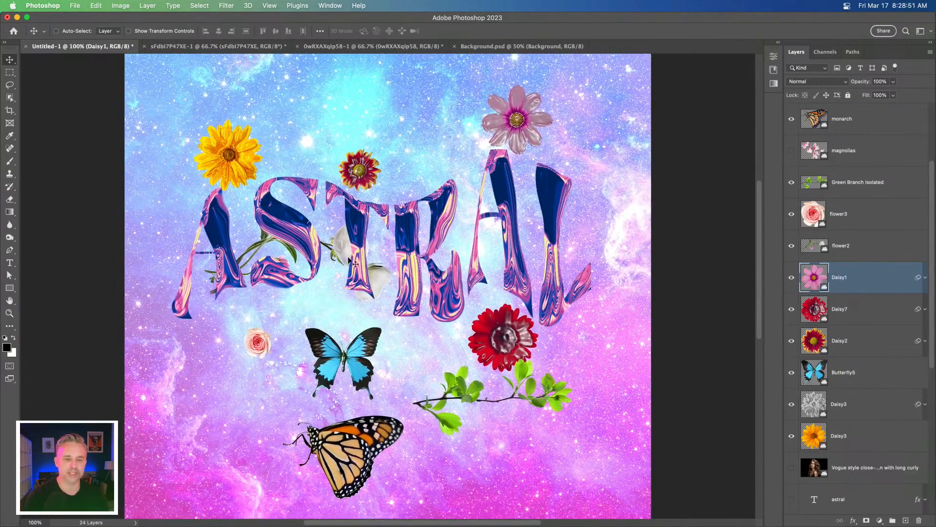
left_click(334, 249, "super")
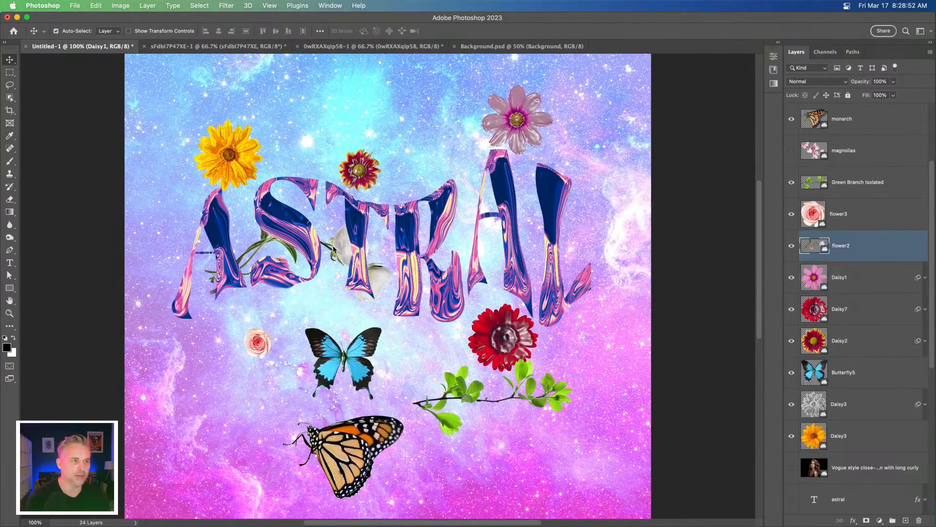
left_click(791, 250)
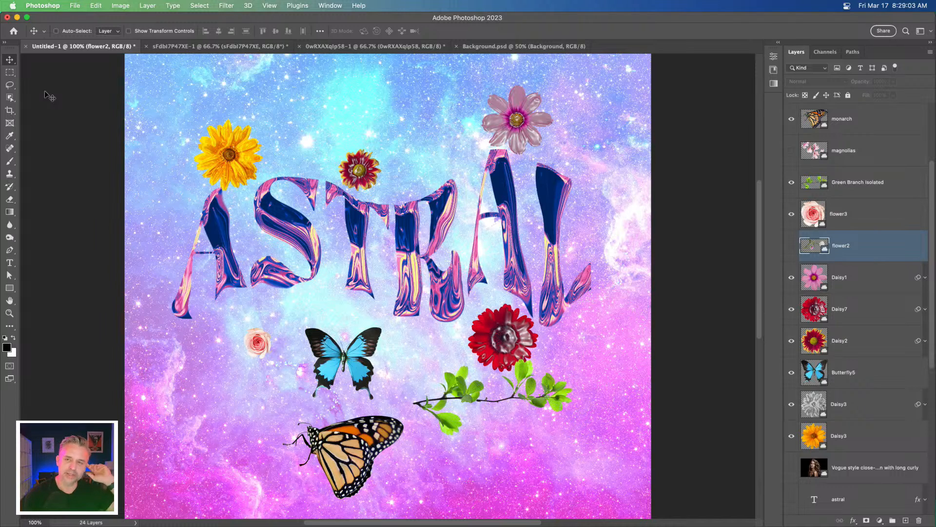
Hide the blue butterfly layer below the lettering
left_click(849, 190)
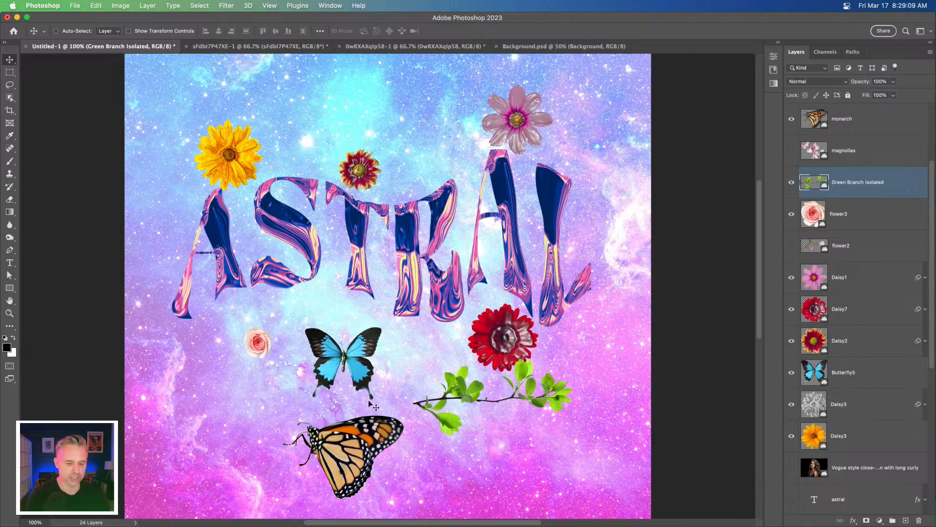
left_click(797, 371)
left_click(792, 372)
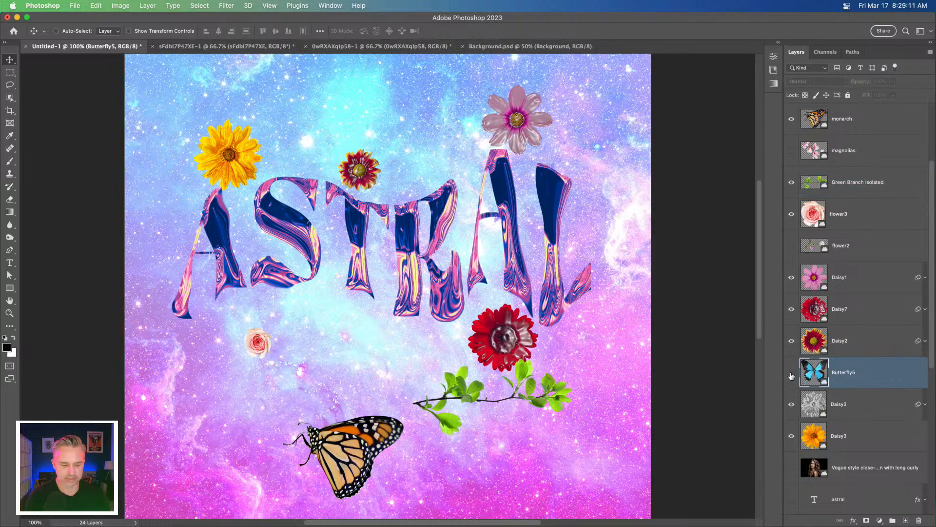
Move the green branch up and across so it sits just beneath the lettering's T and R
left_click(468, 396, "super")
left_click_drag(463, 393, 352, 323)
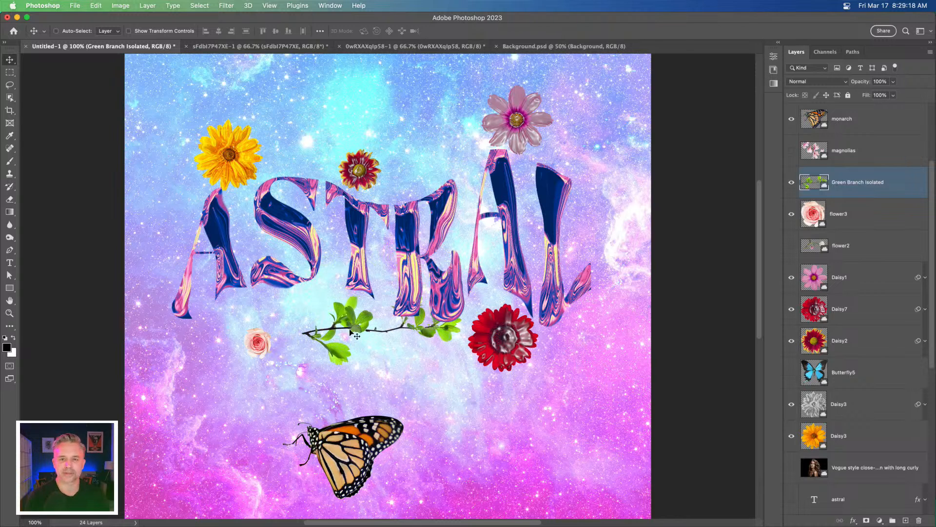
Apply Plastic Wrap to the pink rose with highlight strength 20, detail 8 and smoothness 7
left_click(259, 348, "super")
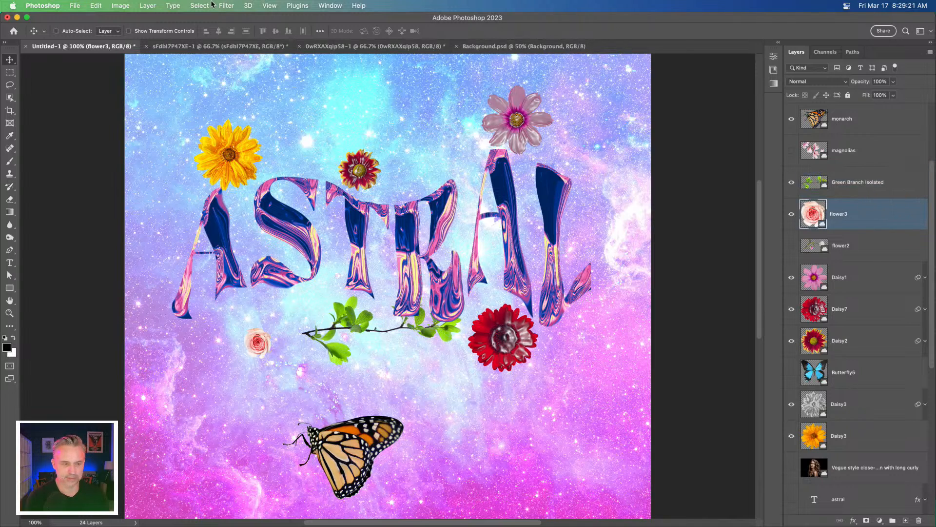
left_click(237, 5)
left_click(237, 20)
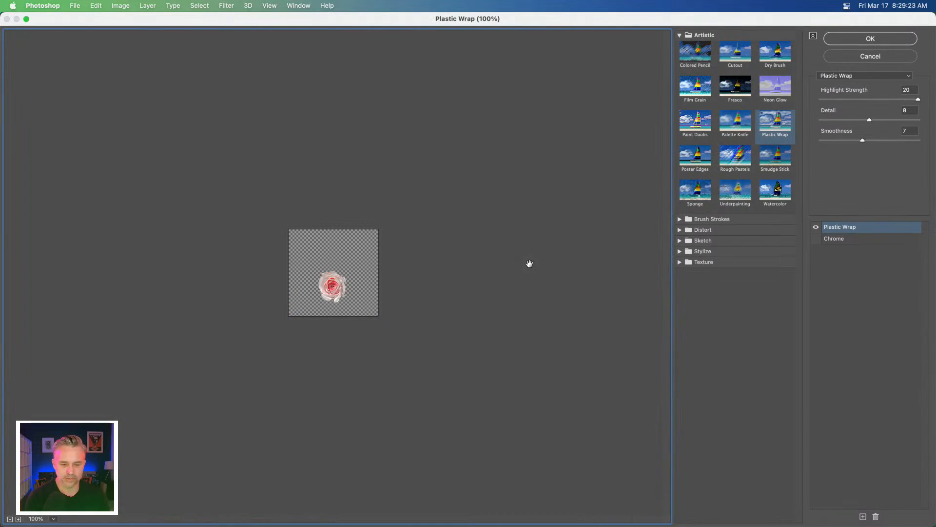
left_click(837, 40)
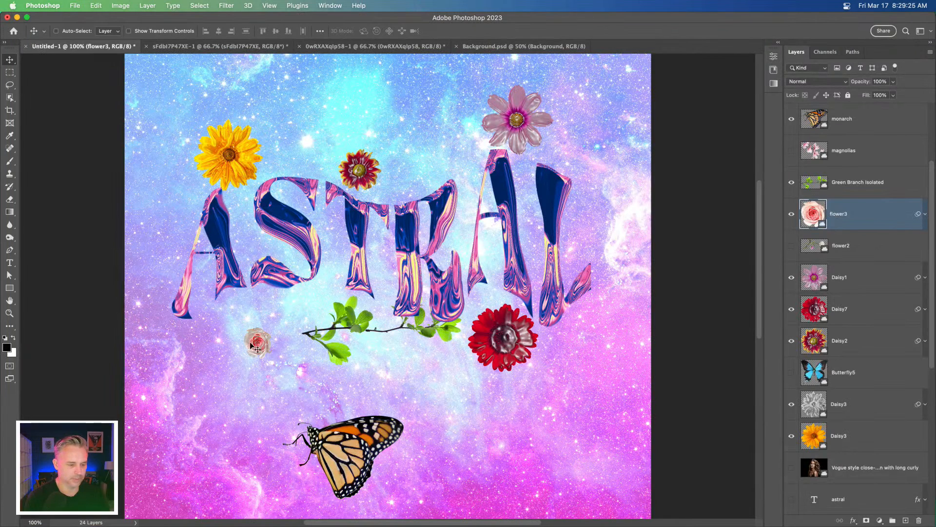
Place the rose on the lower curve of the S and bring its flower3 layer above the lettering
left_click_drag(251, 346, 281, 254)
scroll(853, 219, "up", 4)
left_click_drag(847, 331, 824, 109)
left_click_drag(287, 267, 293, 264)
Hide the green branch and move the monarch butterfly up to just below the lettering's T and R
left_click(350, 326, "super")
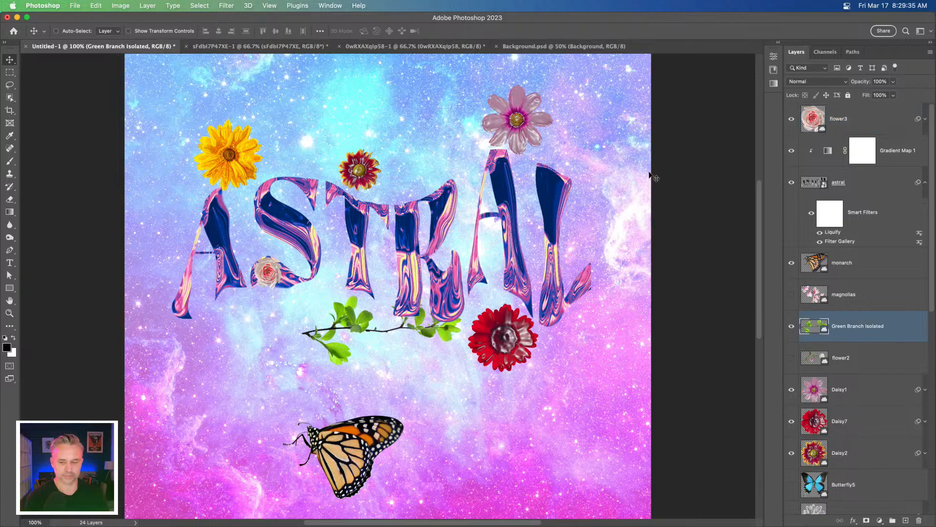
left_click(792, 327)
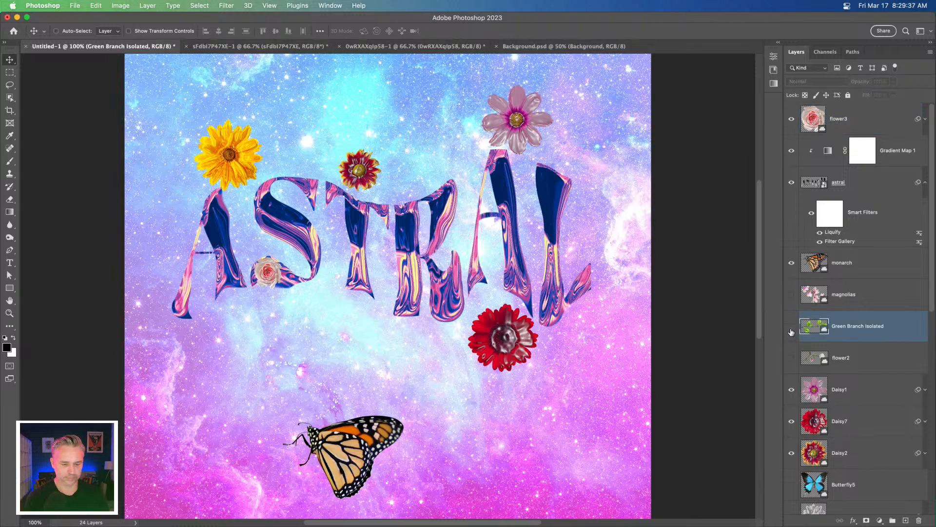
left_click(851, 266)
left_click_drag(345, 460, 327, 279)
Duplicate the lettering's Gradient Map 1 adjustment, place the copy directly above the monarch layer and clip it to the butterfly
key("super+plus")
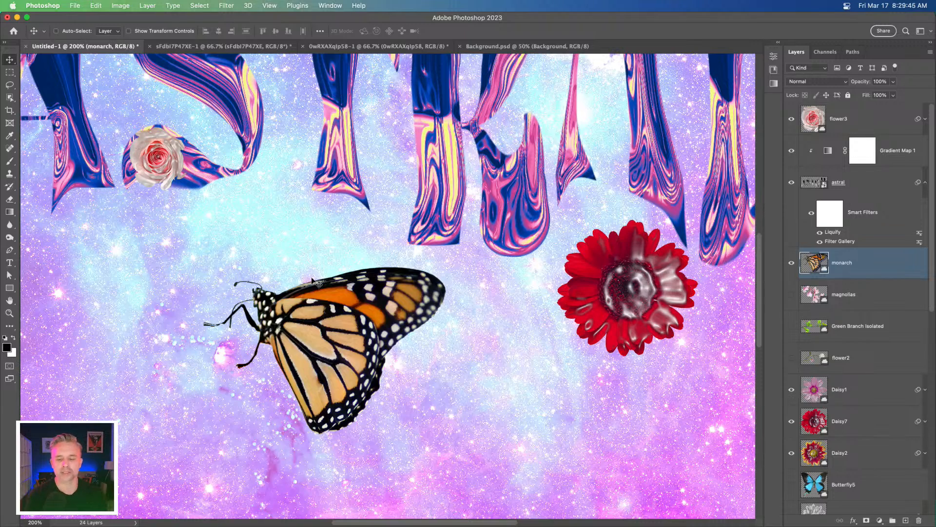
scroll(307, 166, "up", 5)
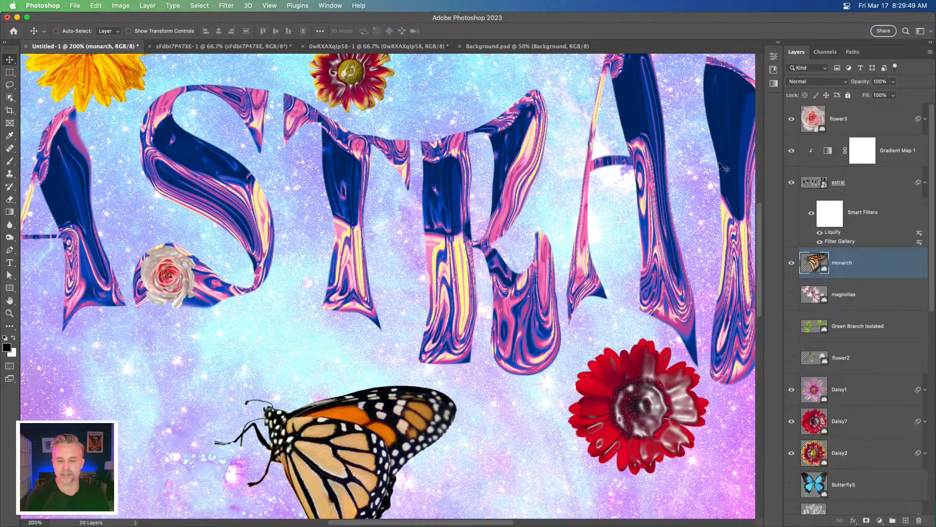
left_click(887, 153)
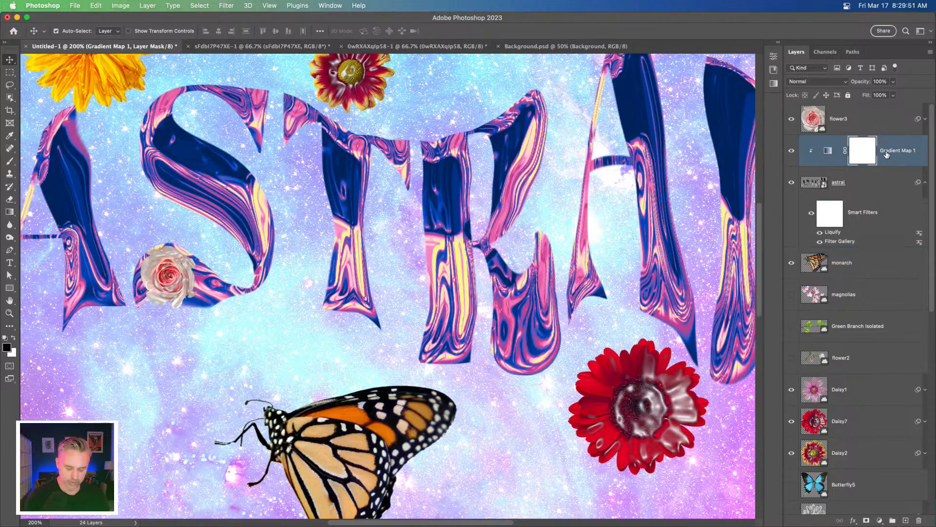
key("super+j")
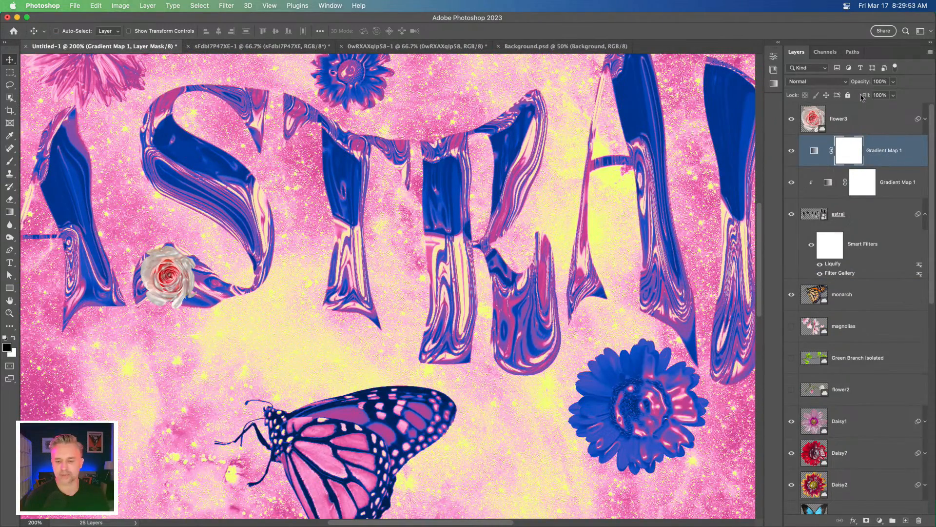
left_click_drag(873, 144, 868, 267)
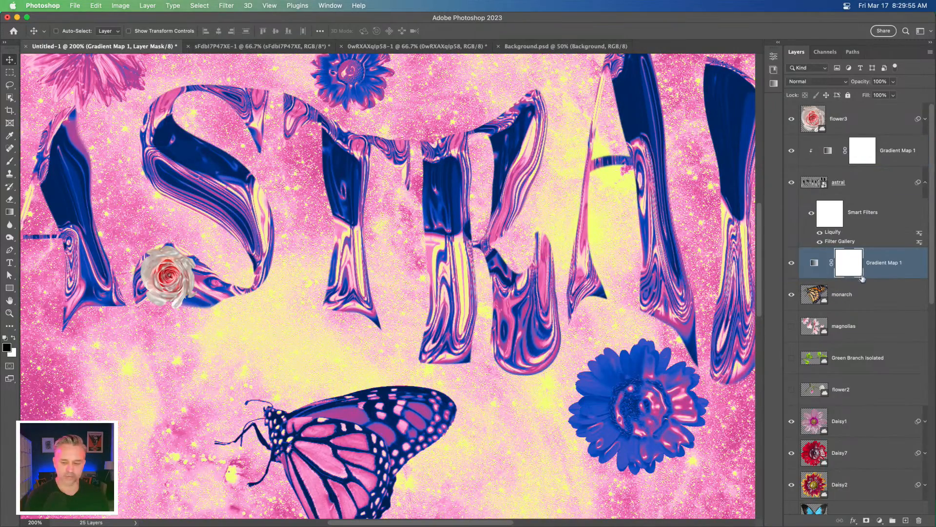
key("super+alt+g")
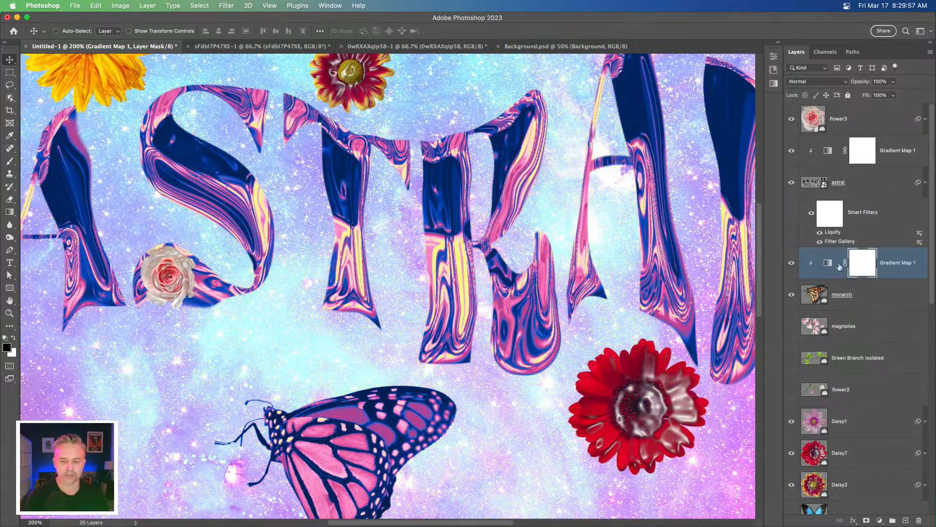
Compare the monarch butterfly with and without its clipped gradient map
left_click(792, 264)
left_click(791, 263)
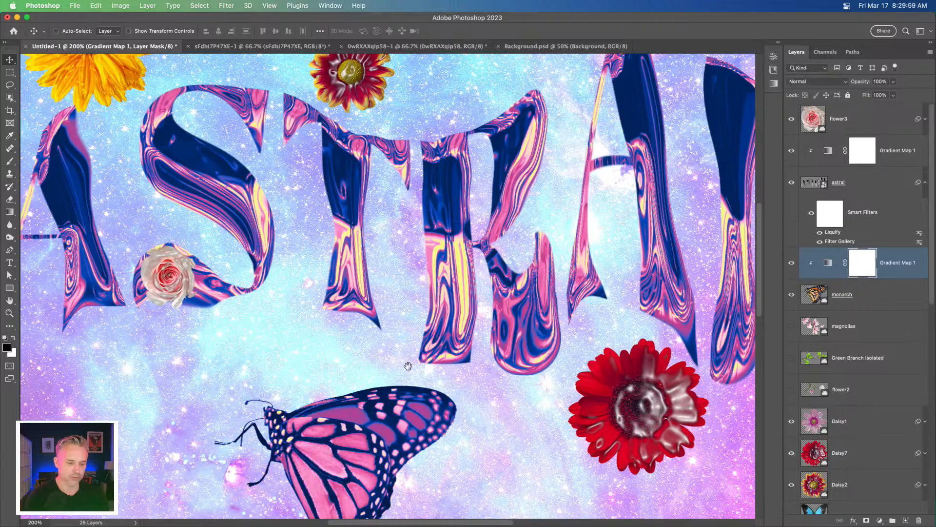
left_click_drag(408, 365, 404, 251)
left_click(791, 264)
left_click(792, 263)
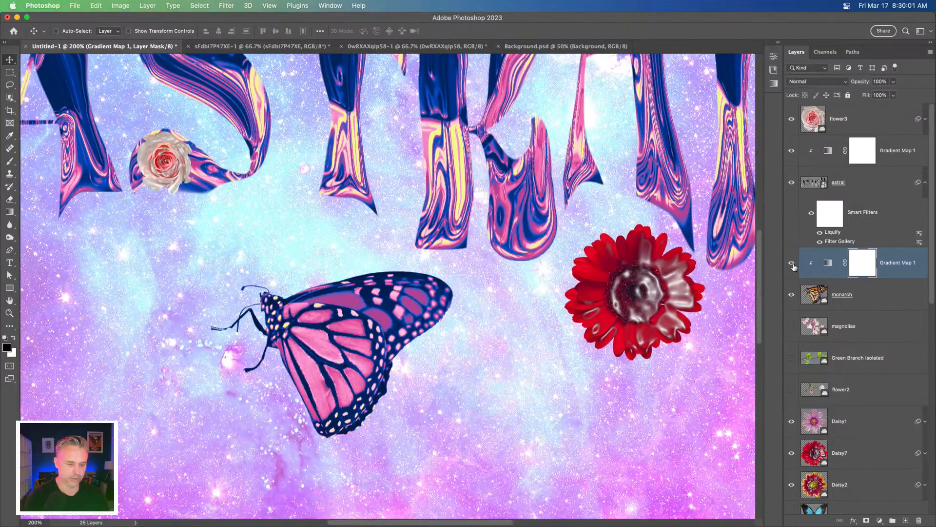
Adjust the monarch's gradient map, setting the yellow stop to location 22, light pink to 34 and magenta to 53
left_click(824, 267)
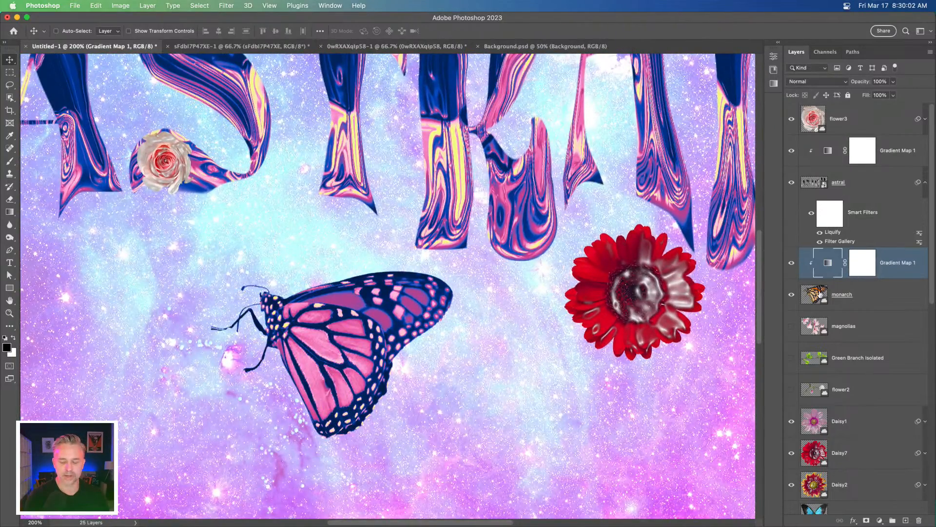
double_click(825, 265)
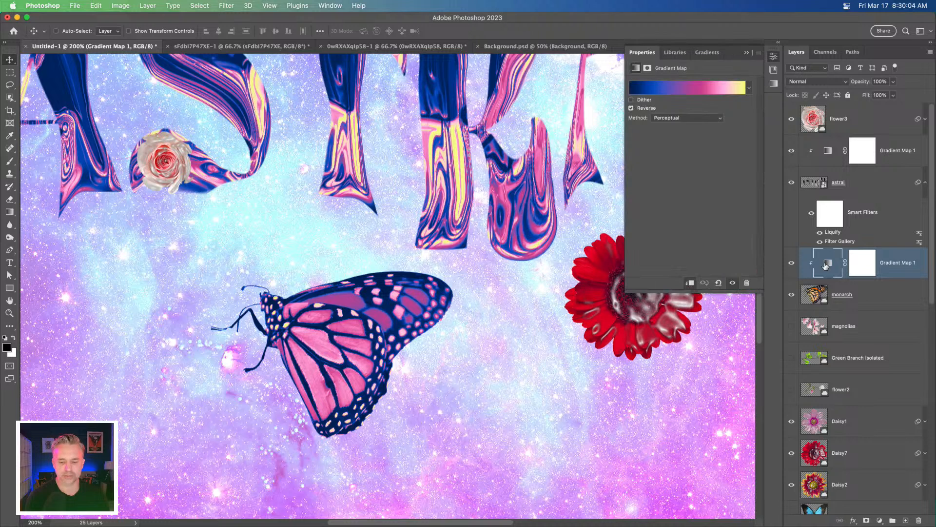
left_click(710, 94)
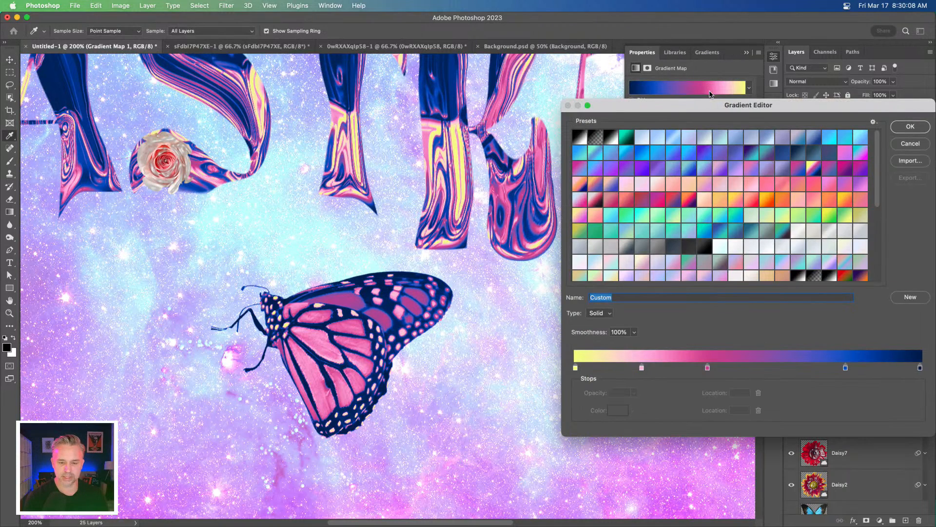
left_click(576, 367)
left_click_drag(576, 368, 603, 369)
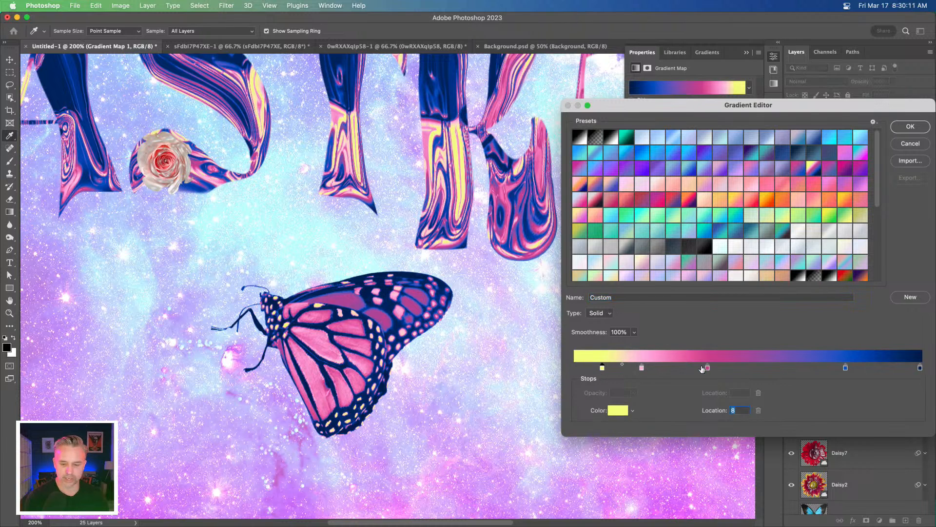
left_click_drag(707, 369, 759, 369)
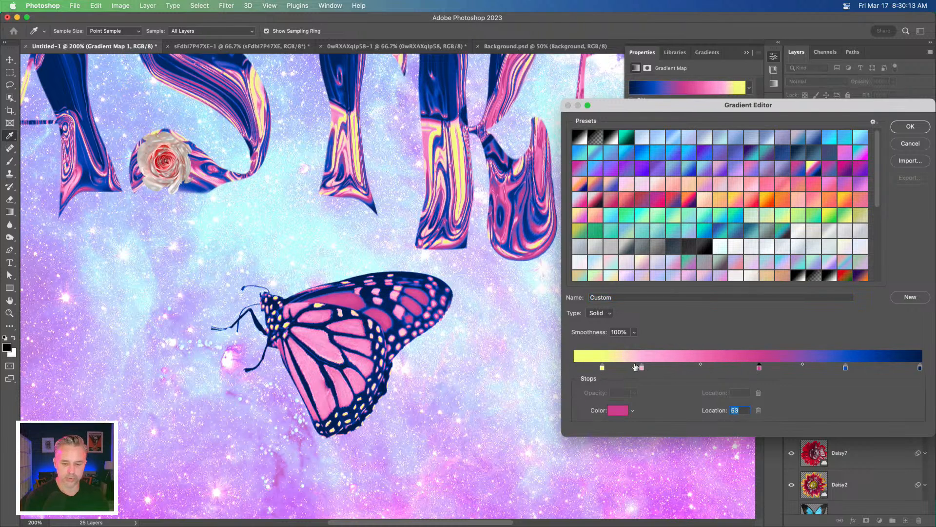
left_click(642, 368)
left_click_drag(644, 370, 692, 370)
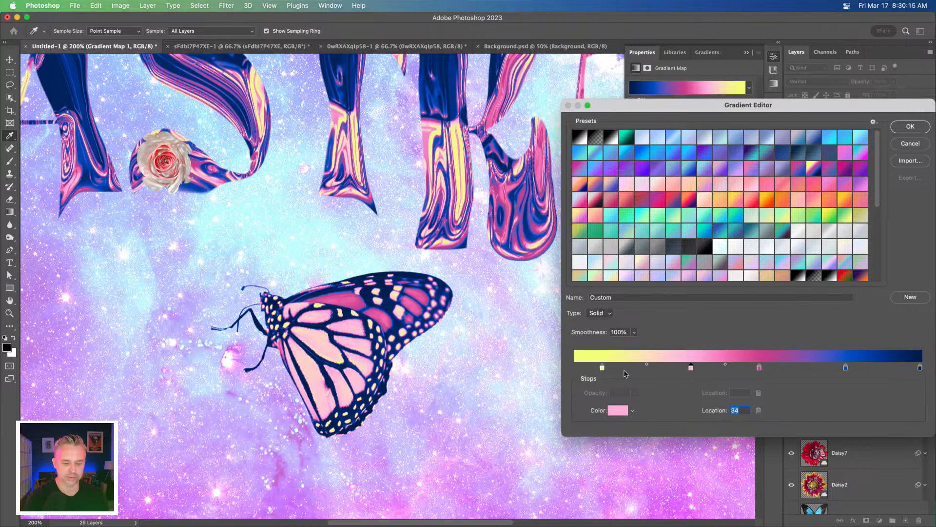
left_click_drag(602, 369, 655, 371)
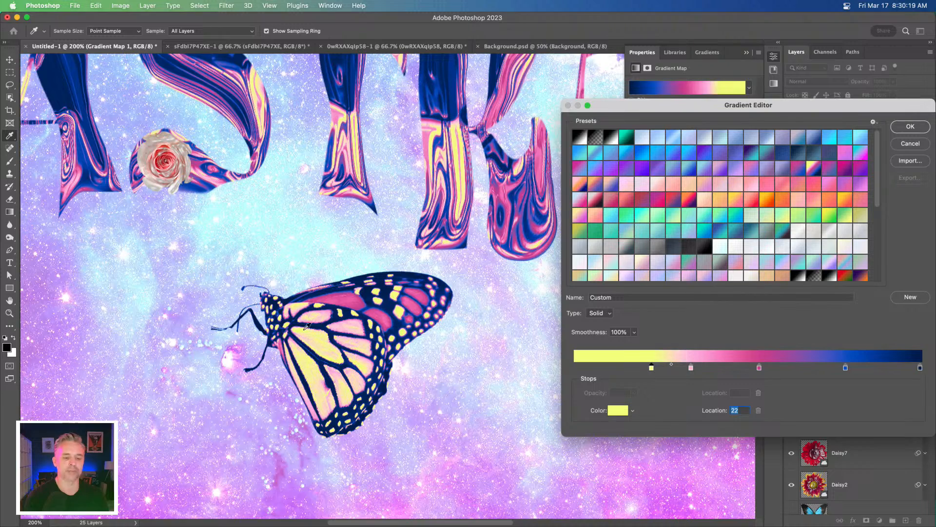
left_click(910, 127)
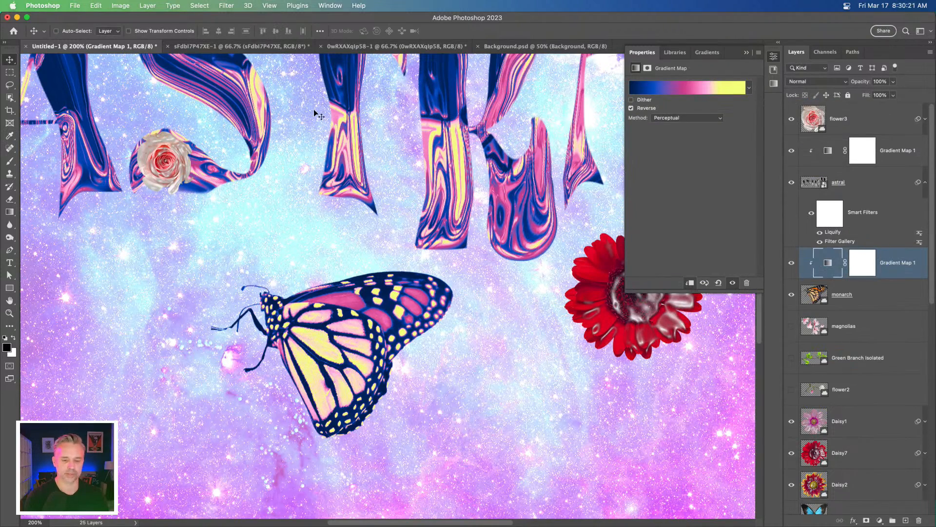
left_click(747, 54)
Move the monarch onto the top of the L and bring it with its gradient map to the top of the layer stack
key("super+minus")
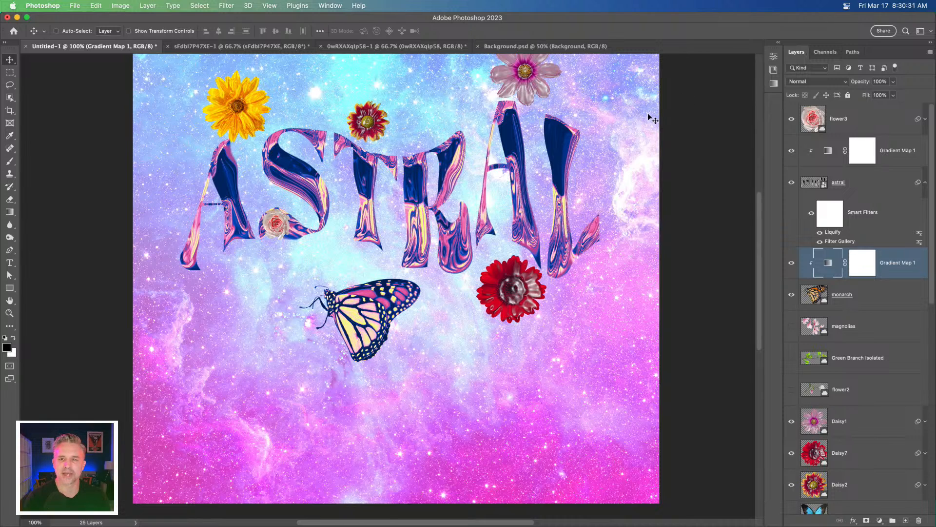
left_click(362, 316, "super")
left_click_drag(362, 316, 619, 114)
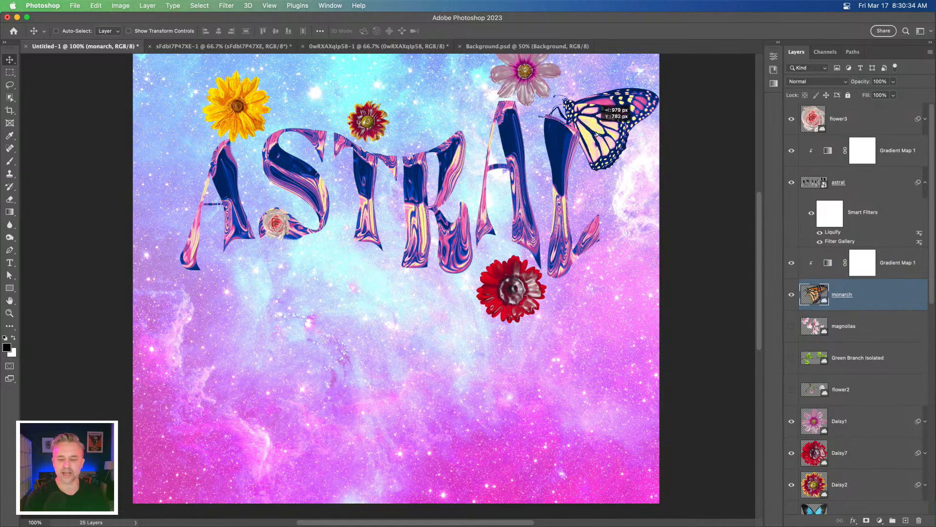
left_click(907, 266, "shift")
left_click_drag(858, 273, 828, 140)
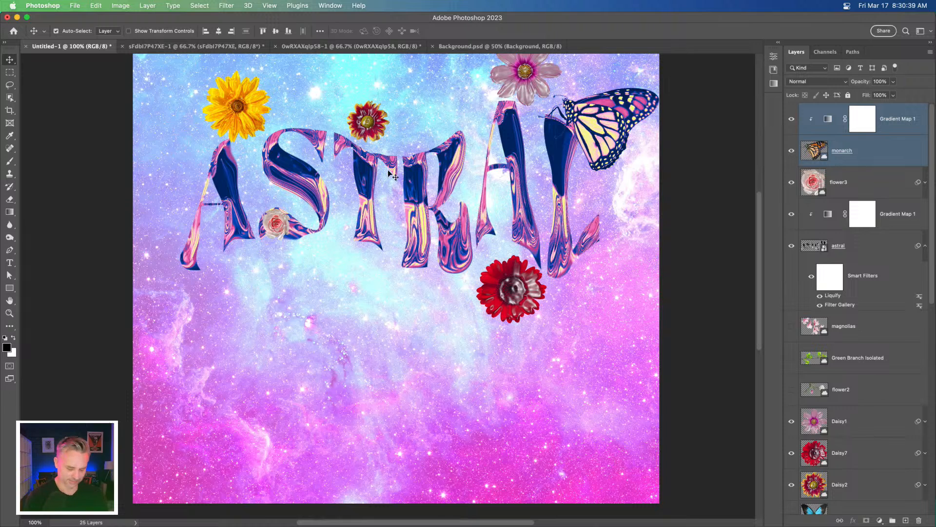
Scale the monarch to about 51%, rotate it about -37° and place it at the top of the L
key("super+t")
left_click_drag(539, 85, 580, 135)
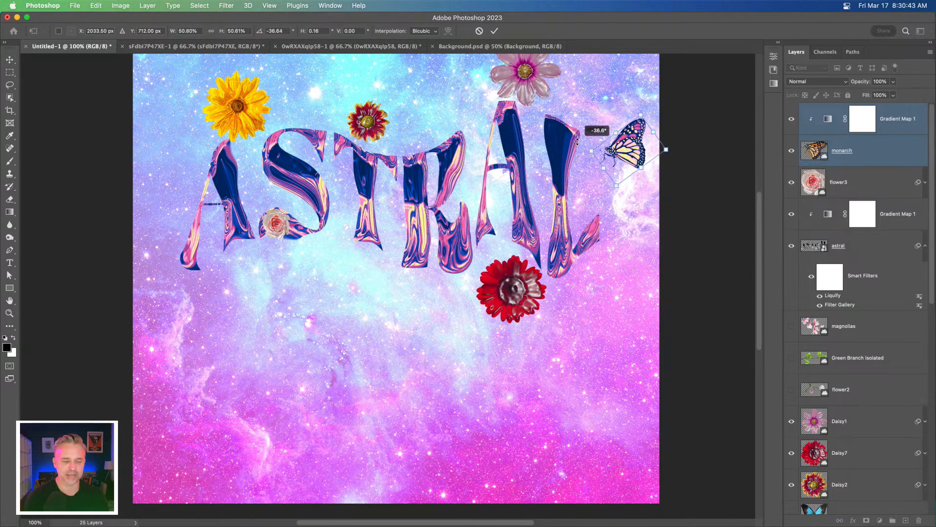
key("Return")
left_click_drag(619, 160, 579, 120)
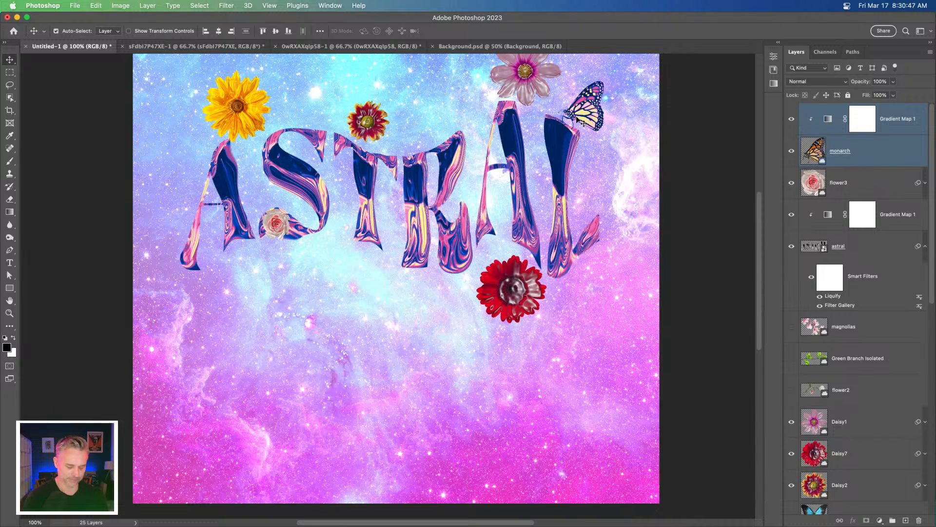
Shrink the monarch further and settle it against the upper edge of the L
key("super+t")
left_click_drag(559, 80, 597, 121)
key("Return")
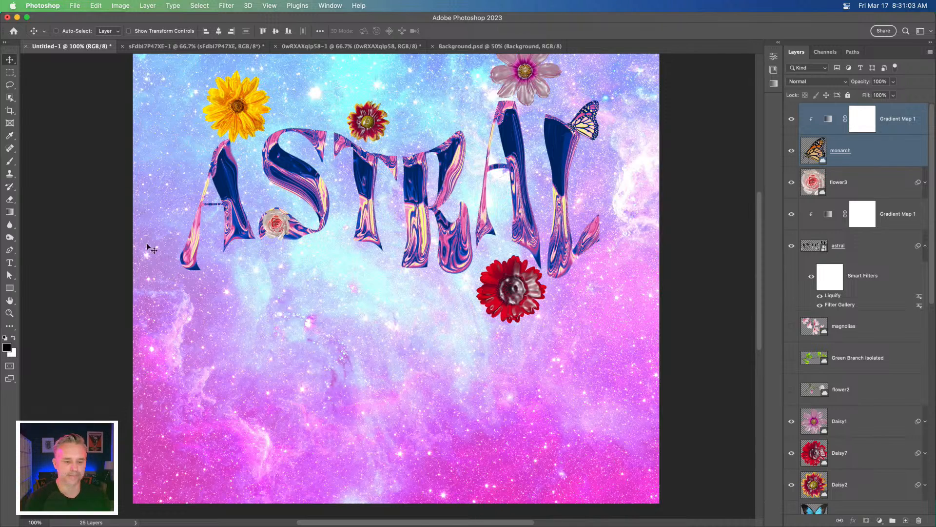
Shrink the red daisy and reposition it just below the foot of the lettering's second A
scroll(174, 238, "up", 5)
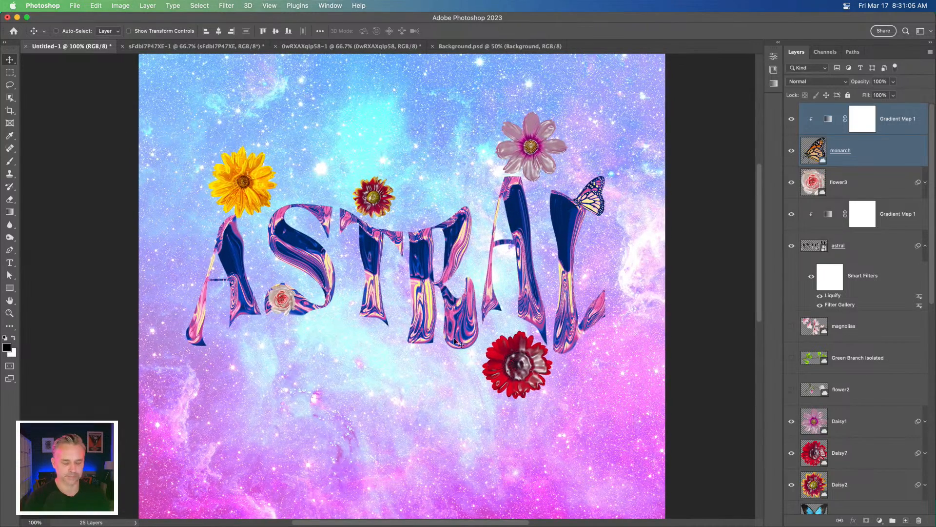
left_click(485, 349, "super")
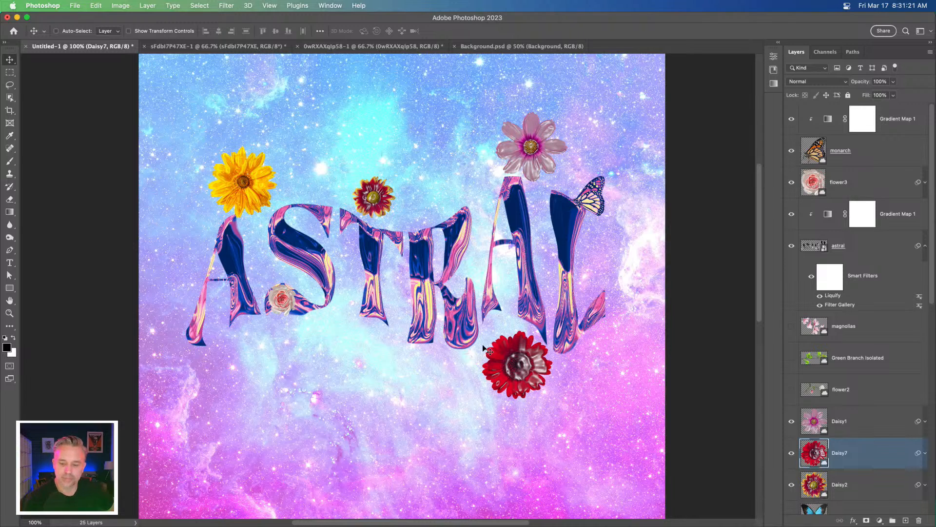
left_click_drag(512, 377, 487, 367)
key("super+t")
key("Return")
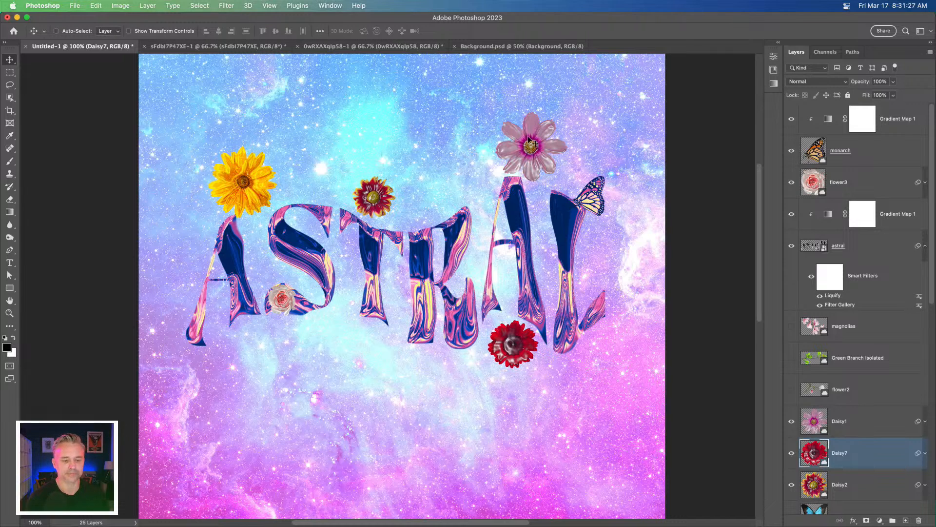
mouse_move(508, 140)
left_mouse_down()
mouse_move(428, 152)
mouse_move(508, 150)
mouse_move(501, 149)
left_mouse_up()
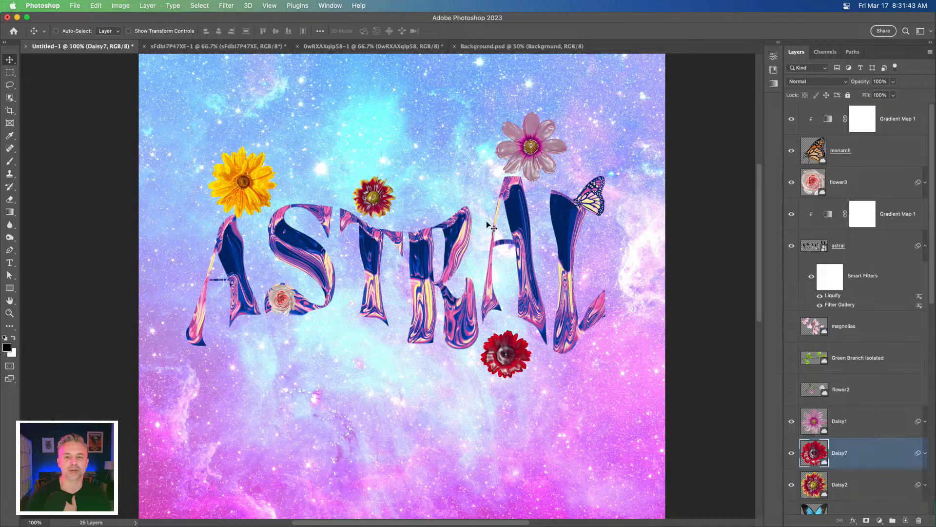
key("super+plus")
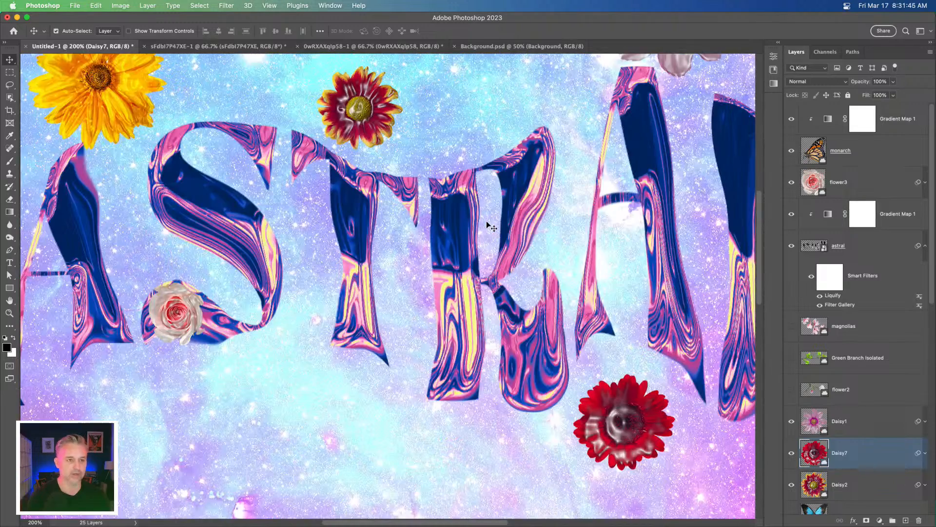
key("super+minus")
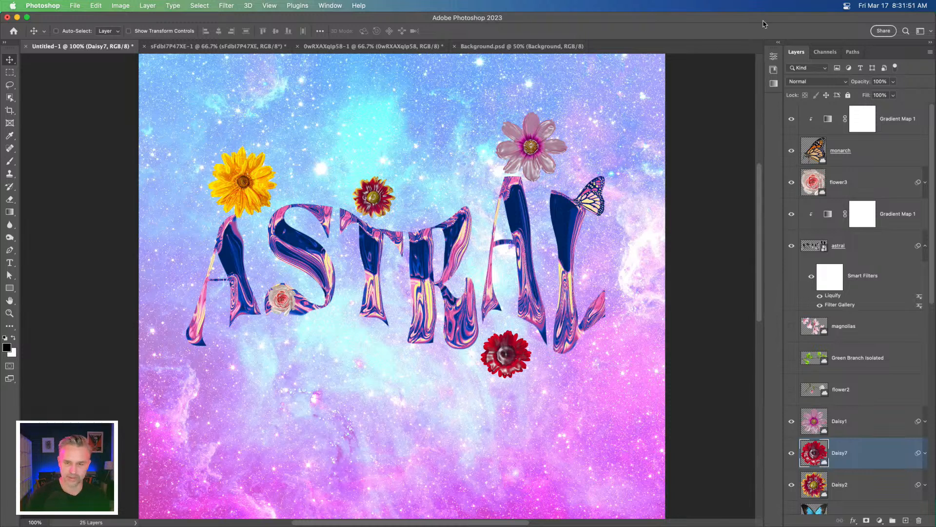
Place the stag beetle from the Nature library, shrink it and position it in the lower-left corner of the artwork
left_click(780, 43)
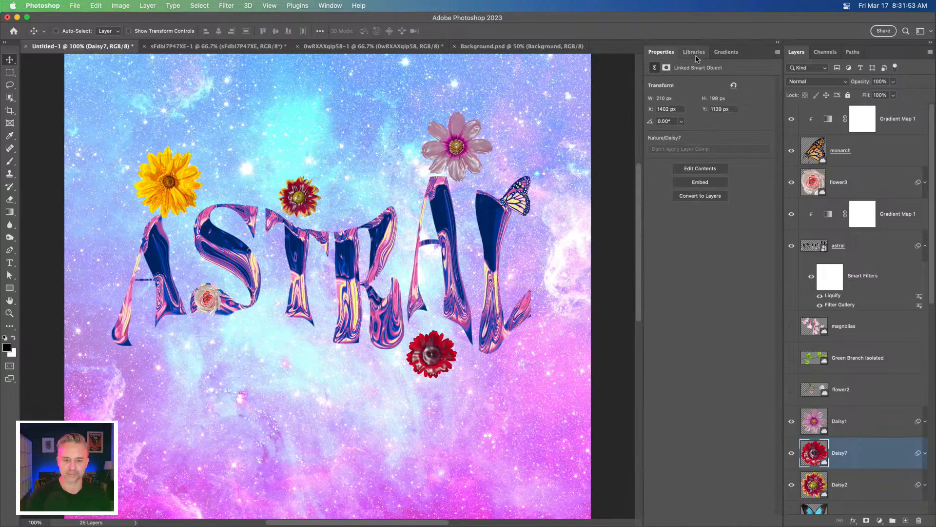
left_click(688, 53)
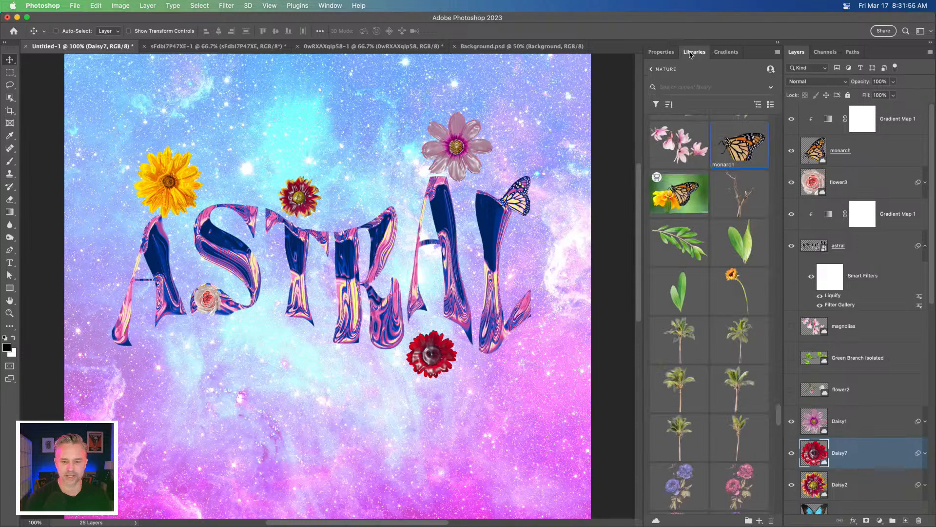
scroll(662, 252, "down", 15)
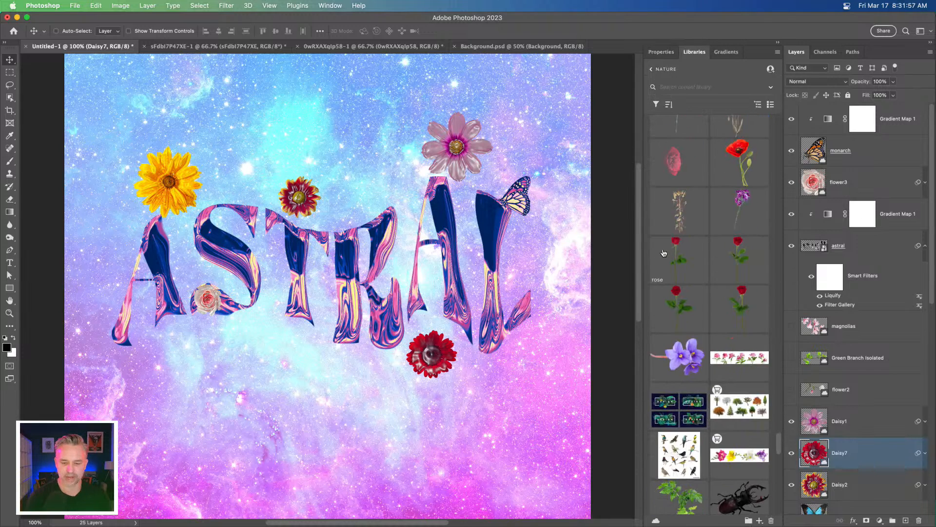
scroll(662, 252, "down", 1)
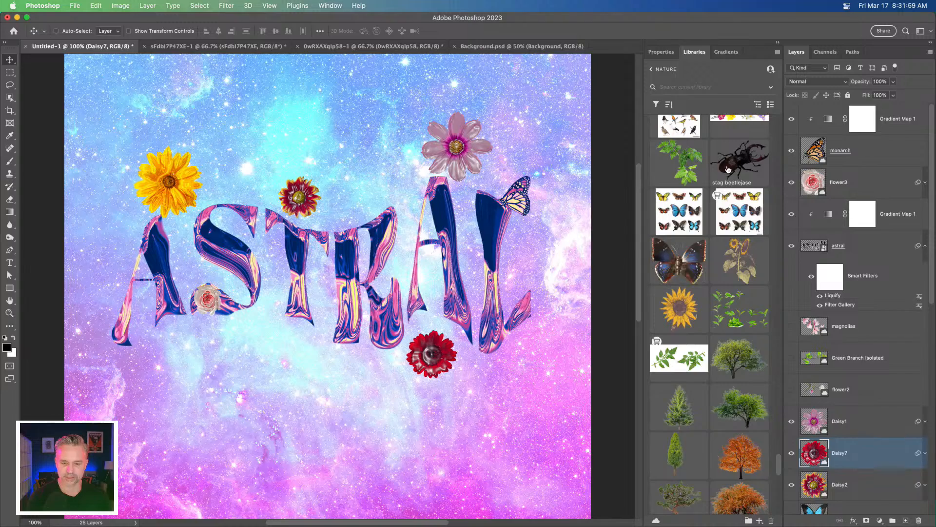
left_click_drag(733, 166, 236, 352)
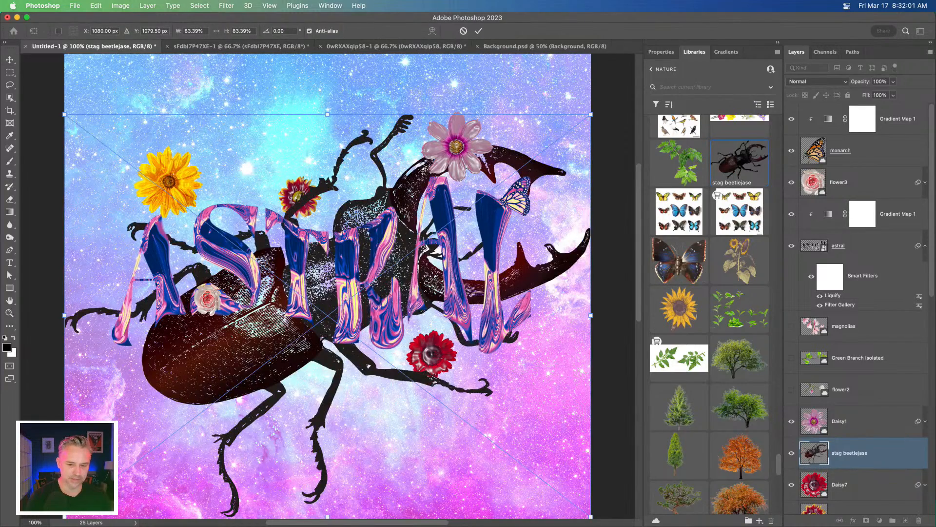
left_click_drag(592, 115, 157, 431)
key("Return")
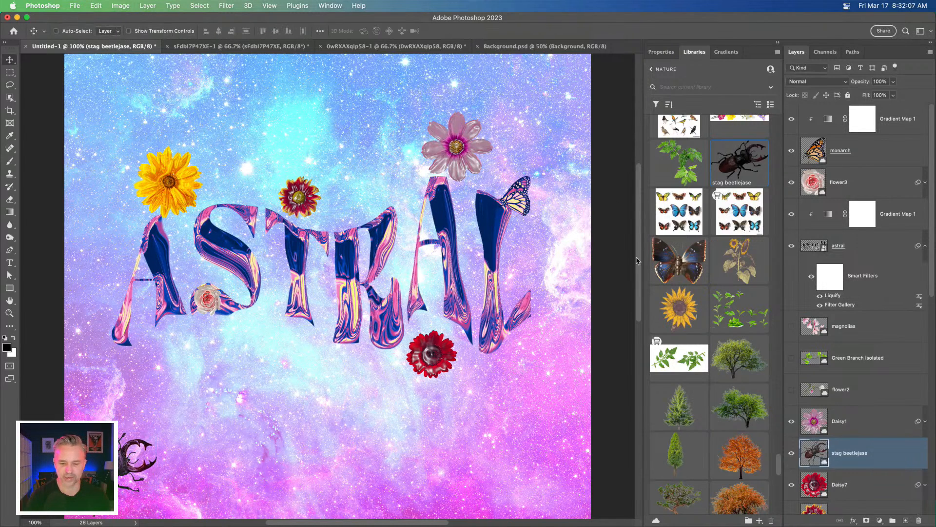
Place the pink water lily from the Nature library, shrink it and position it just above the R
scroll(682, 263, "down", 10)
scroll(682, 262, "down", 2)
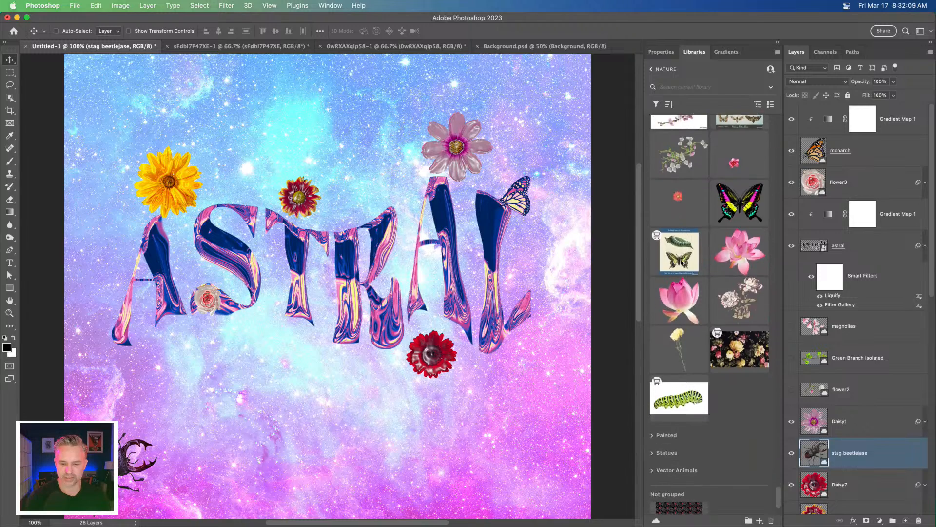
scroll(682, 263, "up", 7)
scroll(681, 262, "down", 5)
scroll(682, 262, "down", 2)
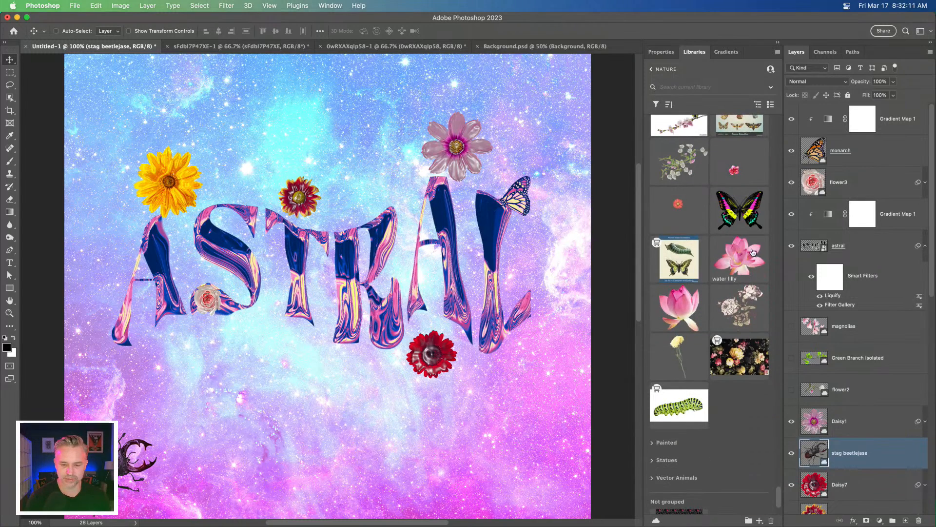
left_click_drag(739, 258, 241, 385)
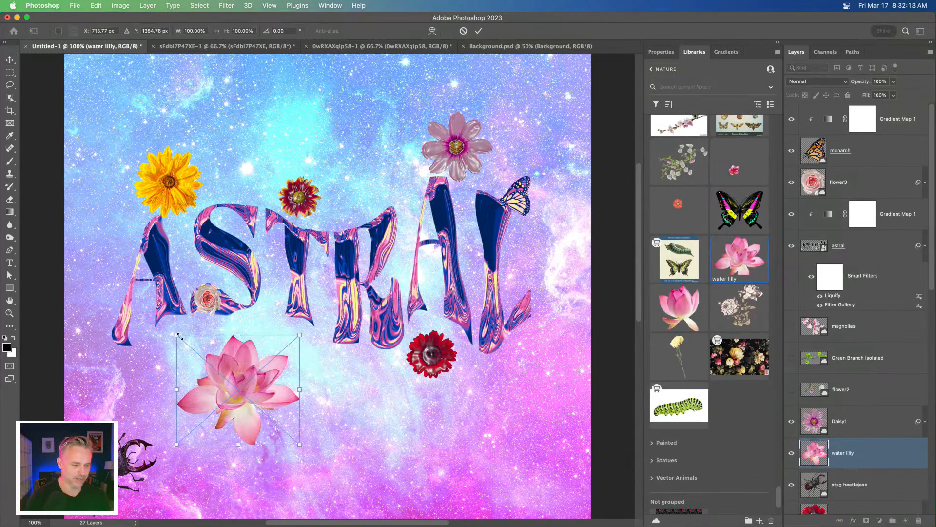
left_click_drag(177, 335, 410, 169)
key("Return")
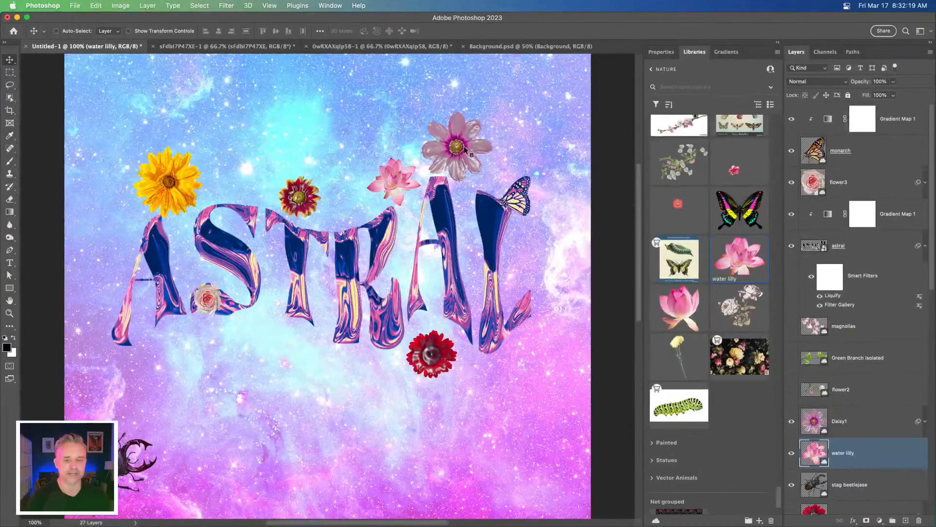
Switch off the Filter Gallery smart filter on the pink daisy above the second A
left_click(472, 137, "super")
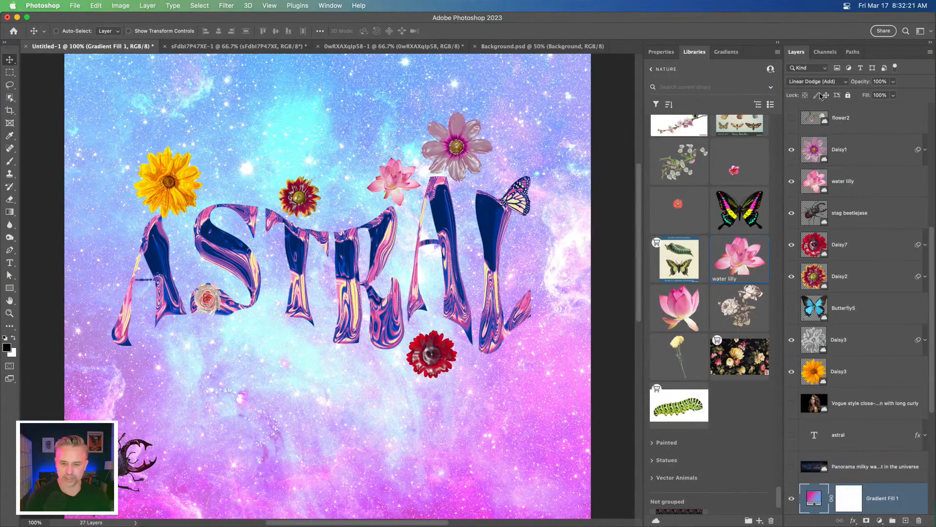
left_click(444, 154, "super")
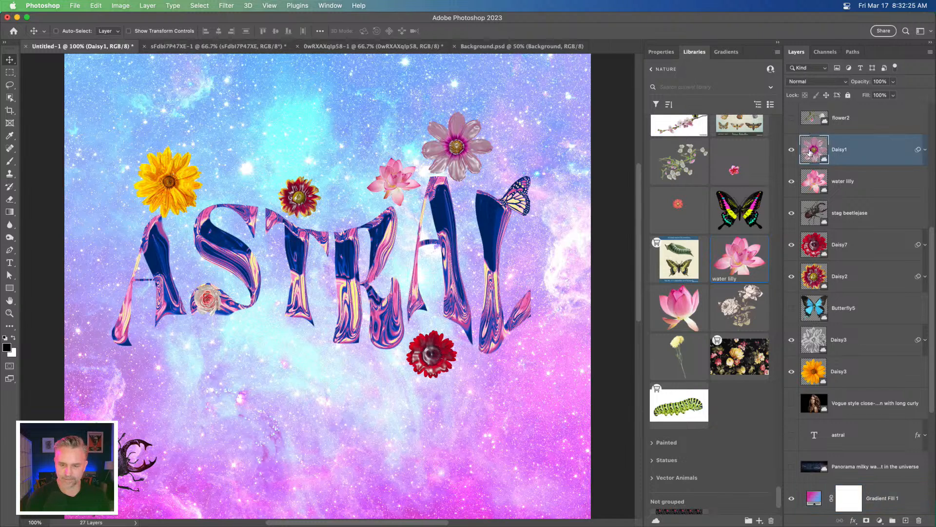
left_click(925, 149)
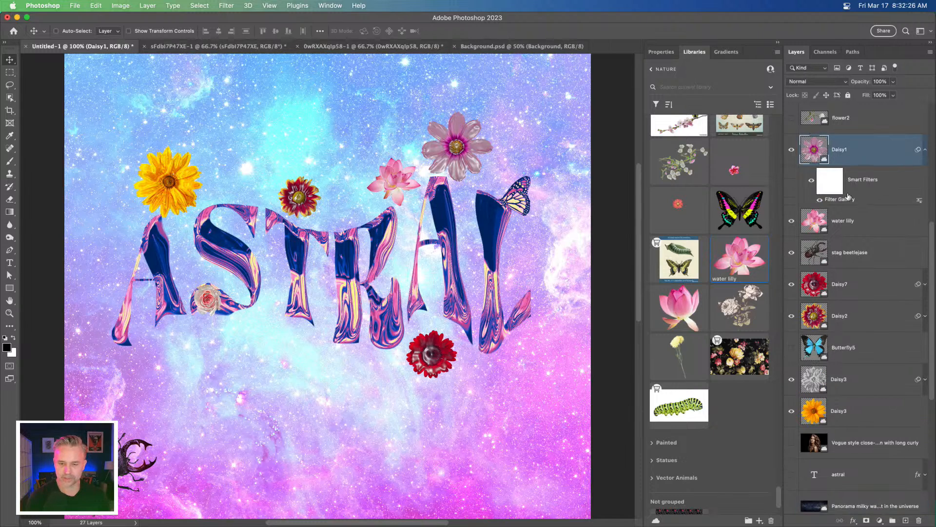
left_click(819, 200)
left_click(820, 200)
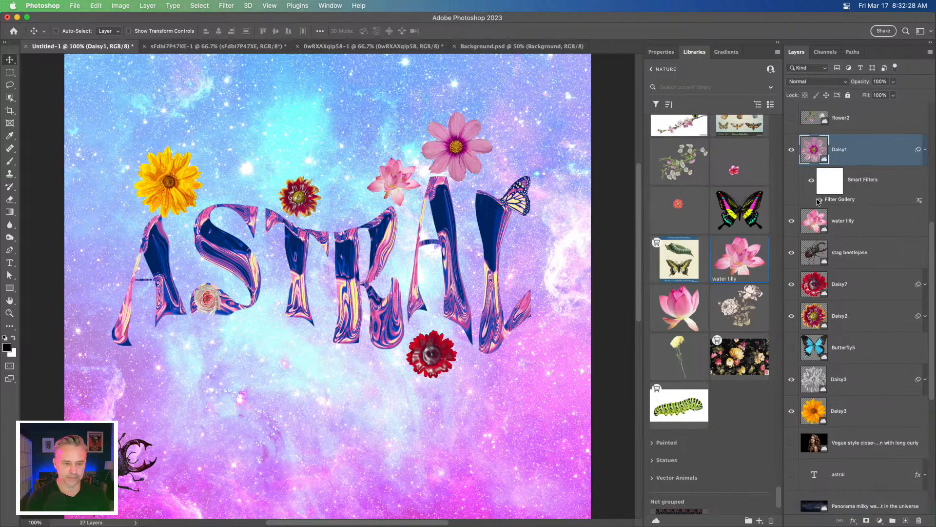
left_click(820, 201)
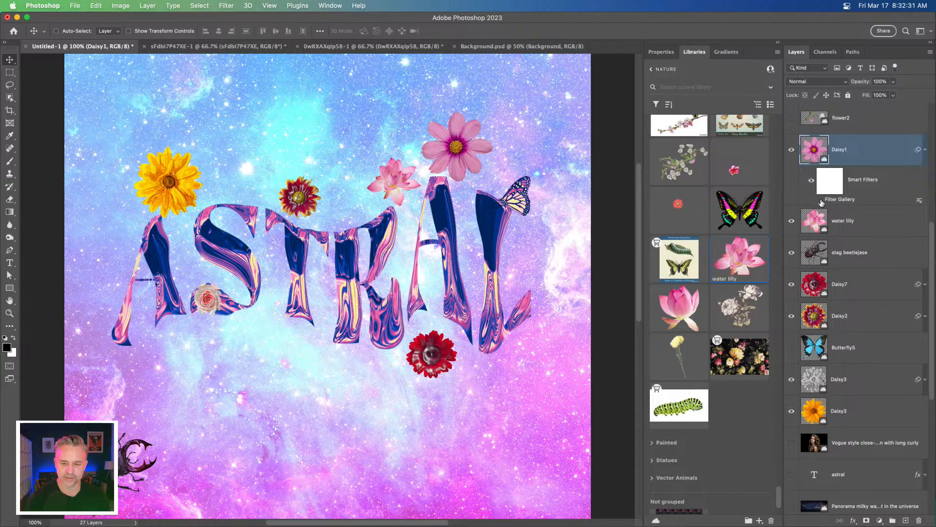
left_click(821, 200)
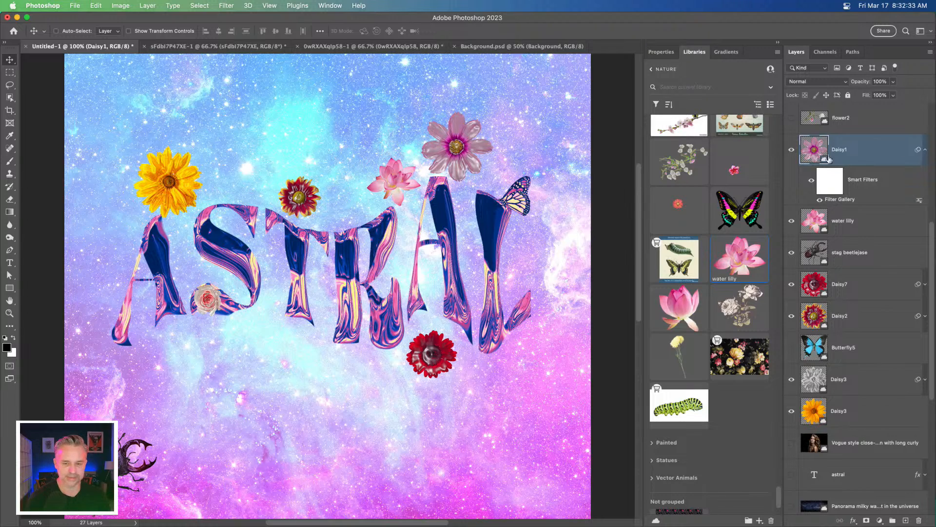
left_click(819, 201)
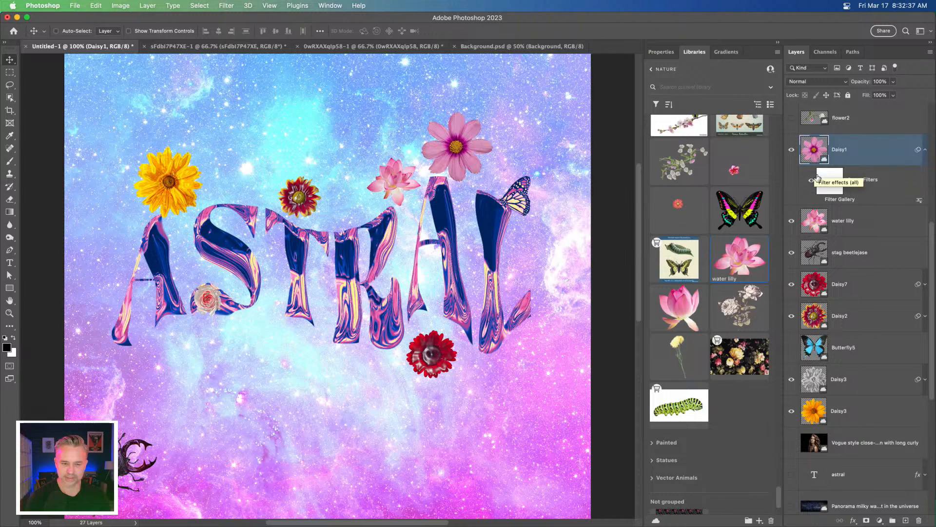
Bring the water lily to the top of the layer stack and move the flower to just below the S
left_click(848, 221)
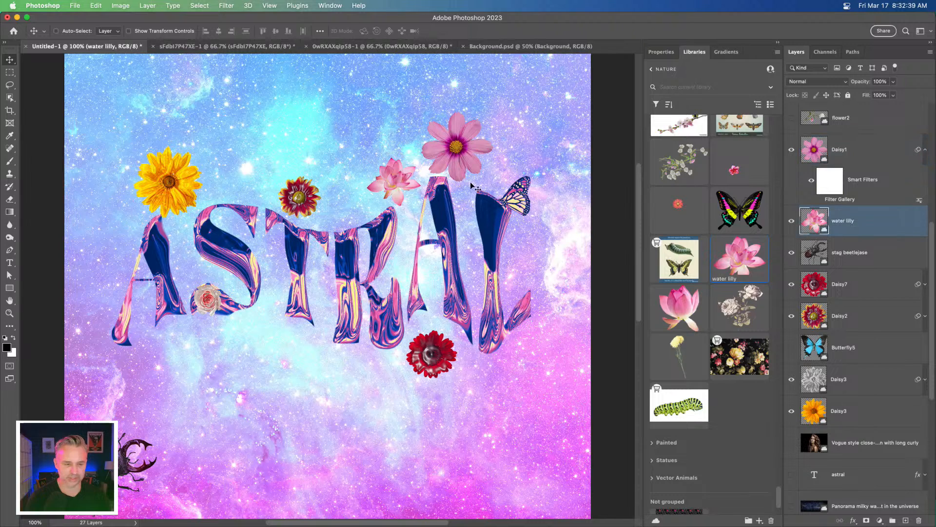
left_click_drag(394, 177, 395, 194)
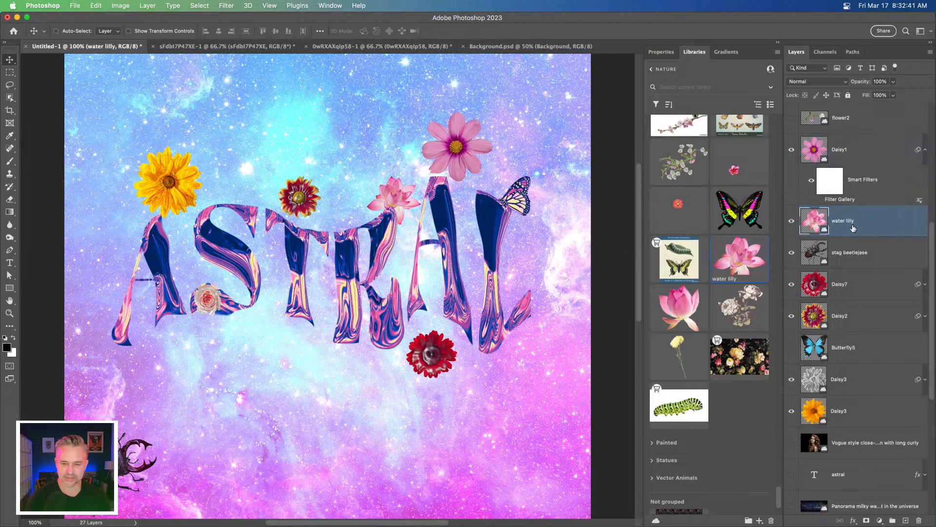
scroll(850, 232, "up", 8)
left_click_drag(848, 492, 854, 115)
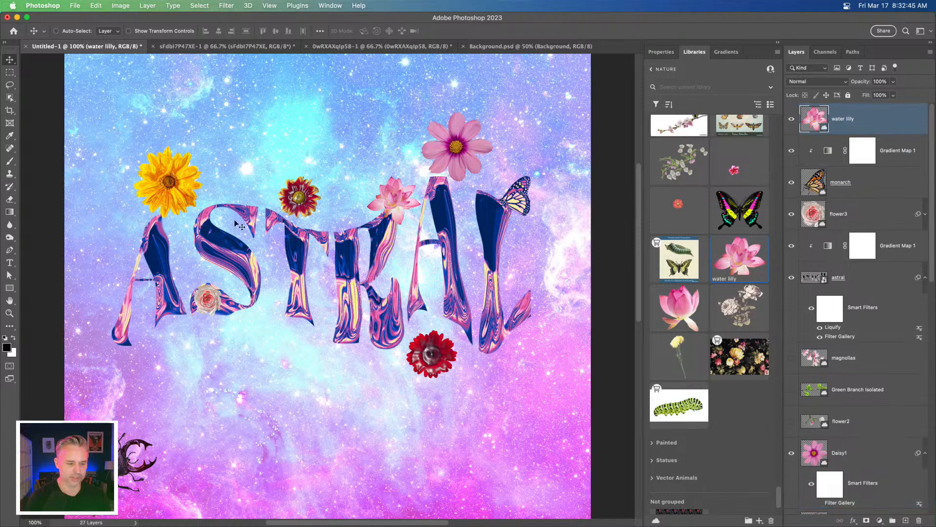
left_click_drag(390, 190, 247, 332)
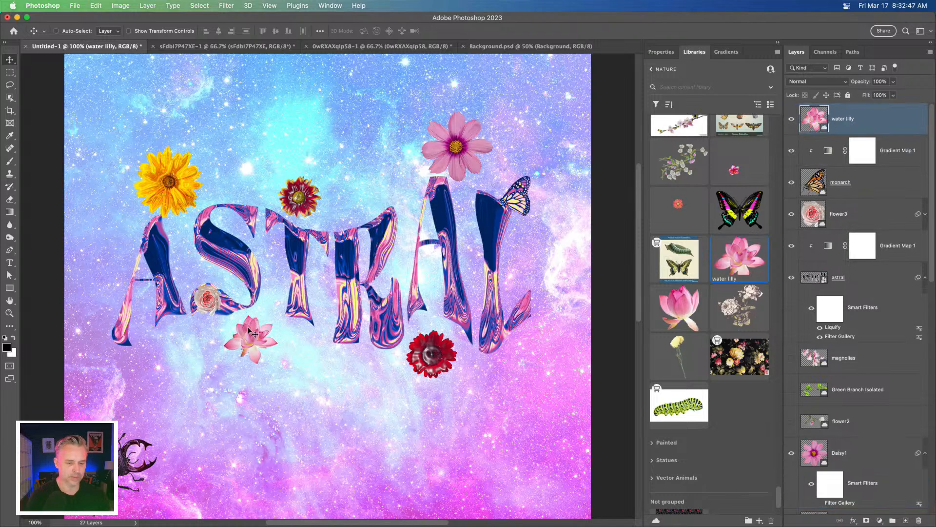
Delete the stag beetle layer
left_click(150, 425, "super")
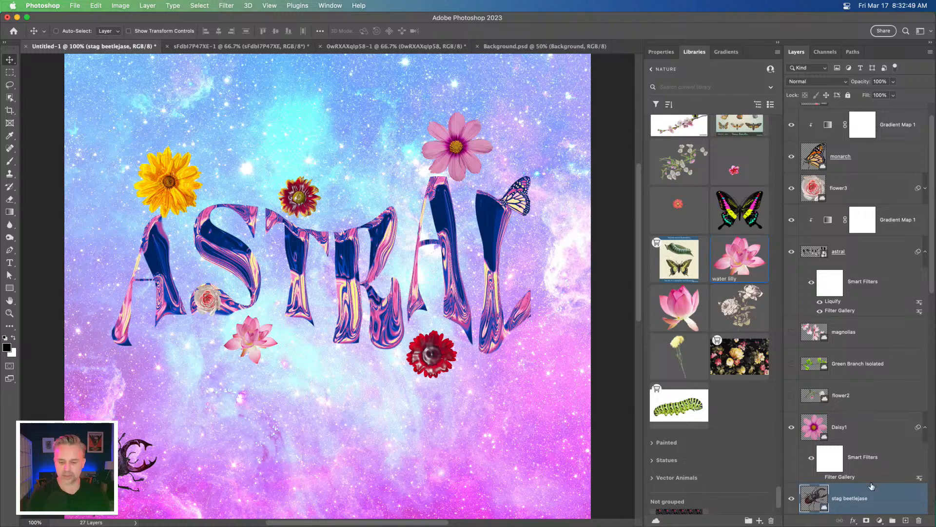
left_click_drag(908, 516, 918, 520)
Place butterfly4 from the Nature library, scaled down, above the S between the yellow daisy and the small red-and-yellow daisy
scroll(686, 202, "up", 15)
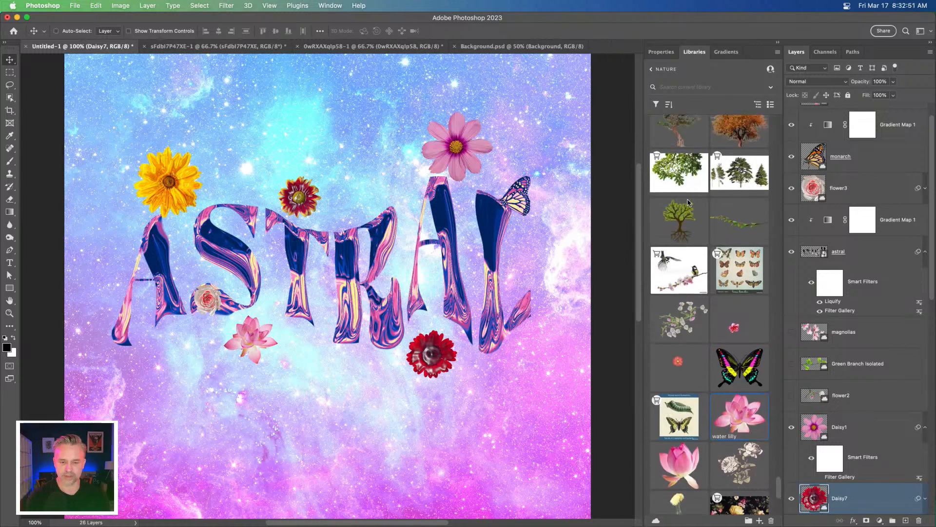
scroll(689, 203, "up", 15)
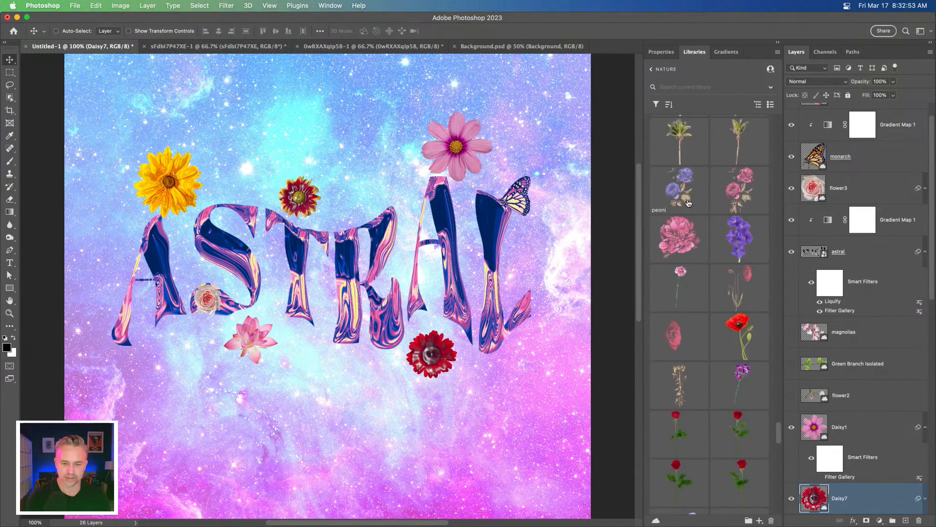
scroll(691, 203, "up", 15)
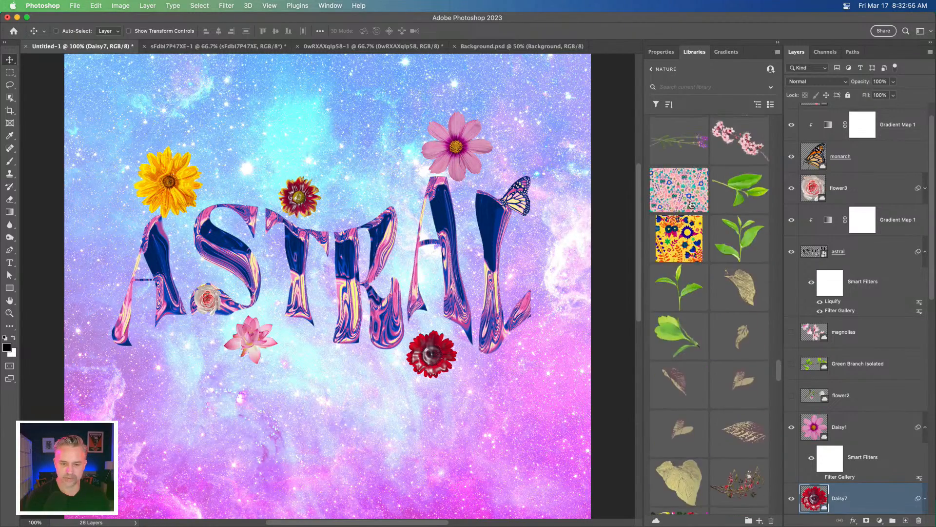
scroll(690, 203, "up", 15)
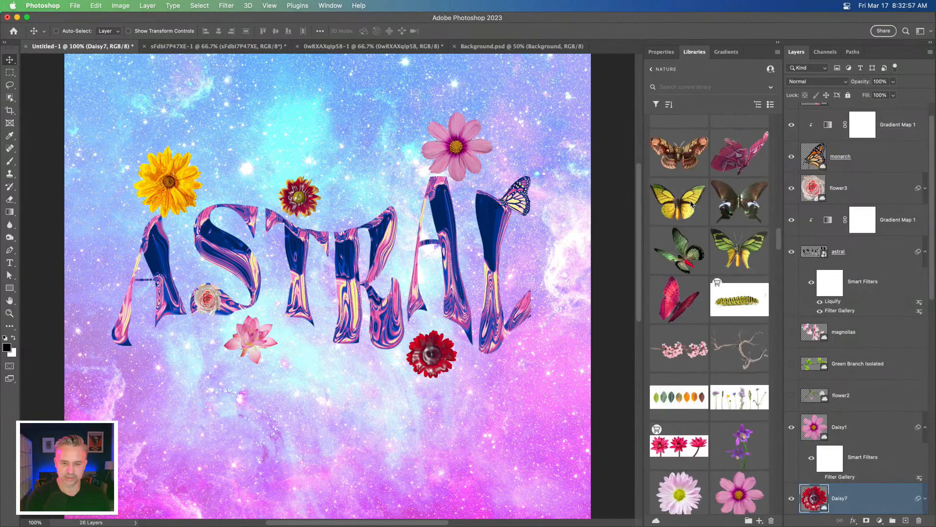
scroll(690, 204, "up", 5)
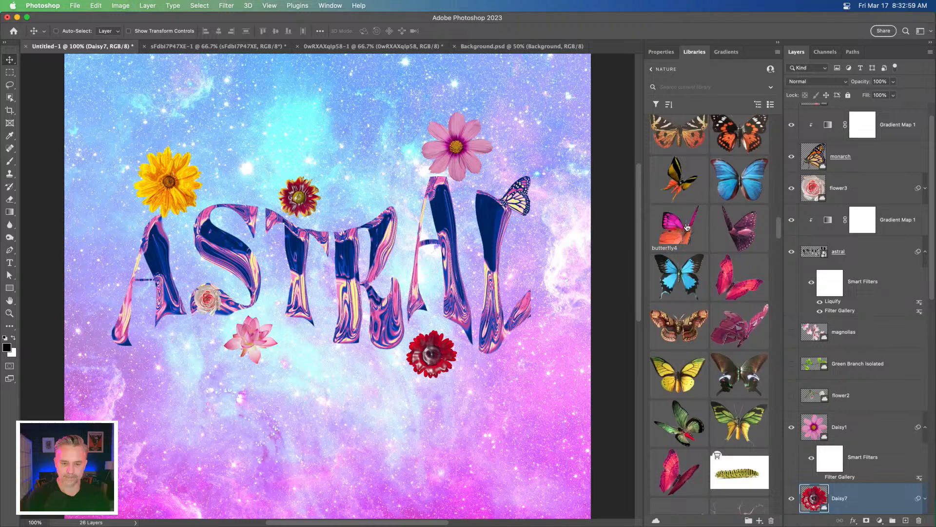
left_click_drag(278, 390, 234, 186)
key("Return")
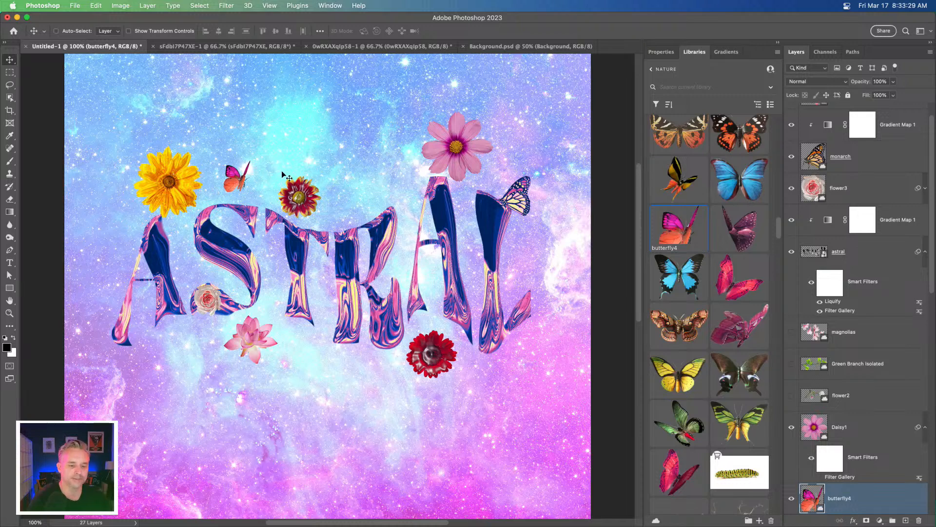
Move the pink daisy's layer up the stack, past flower2 and Green Branch Isolated, to directly beneath the magnolias layer
left_click(461, 146, "super")
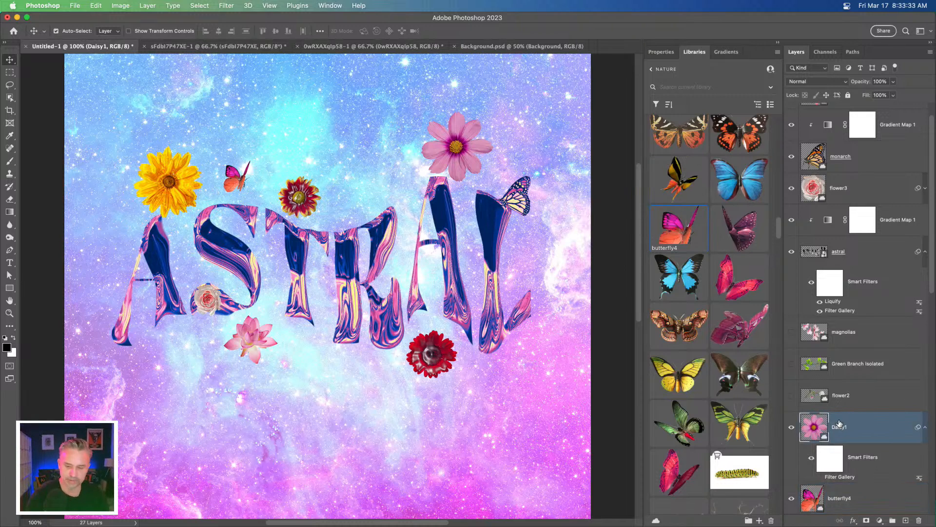
key("super+bracketright")
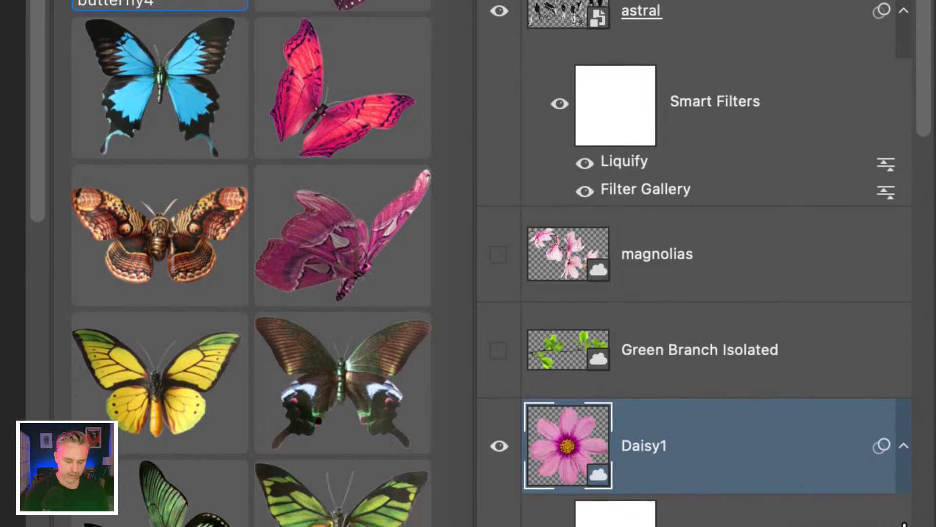
key("super+bracketright")
key("super+bracketright")
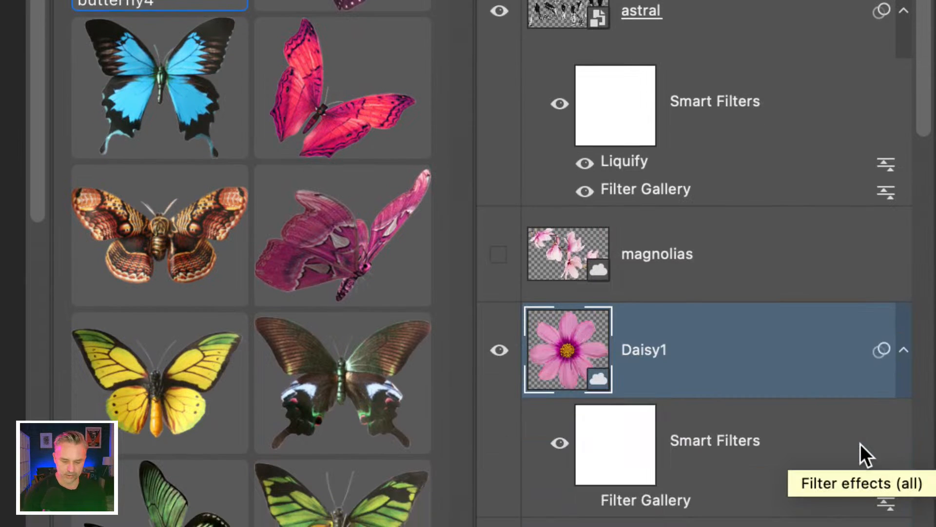
key("super+bracketleft")
key("super+bracketleft")
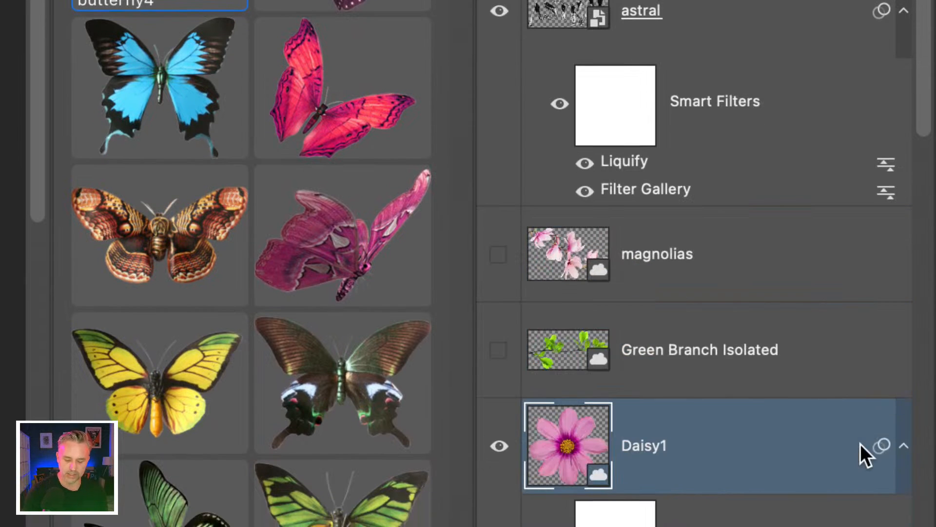
key("super+bracketright")
key("super+bracketright")
key("super+bracketleft")
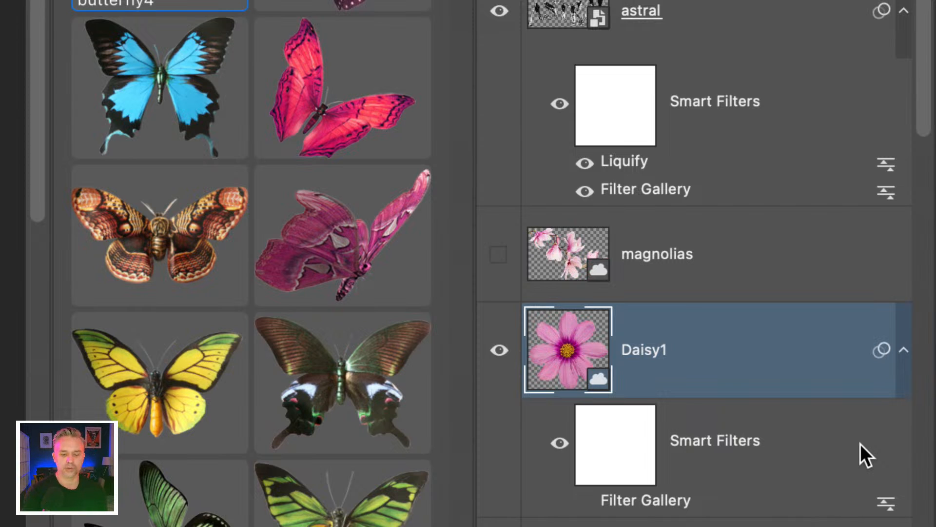
Bring the pink daisy's layer to the top of the stack, then scale the flower down and set it on the tip of the second A
scroll(860, 444, "up", 5)
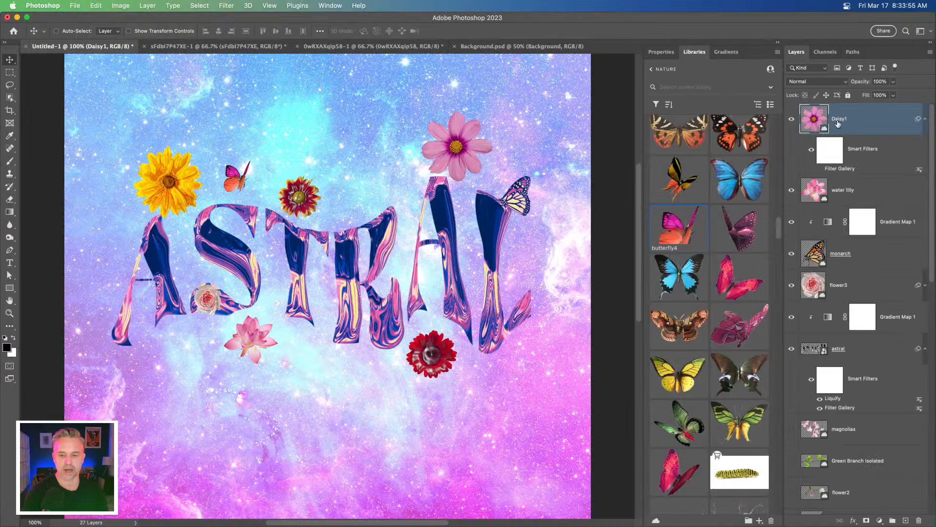
left_click_drag(424, 76, 409, 100)
key("super+r")
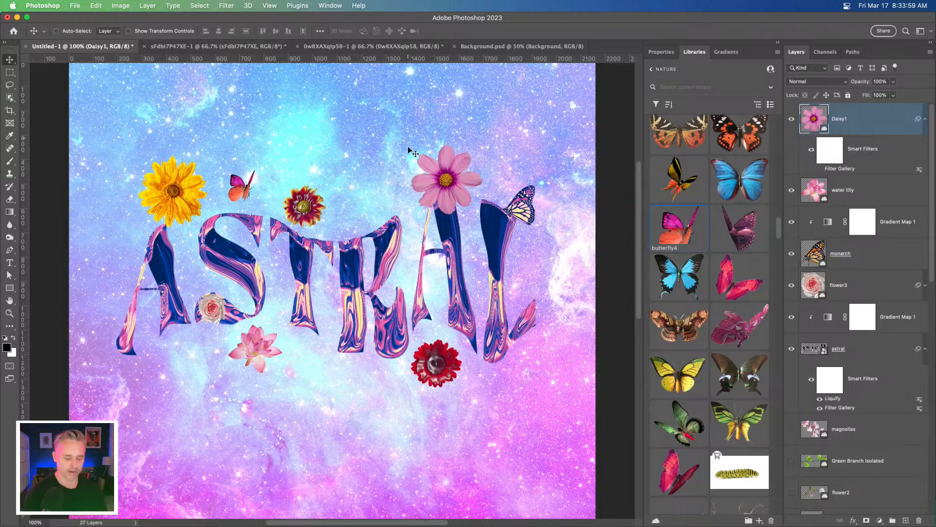
key("super+r")
key("super+t")
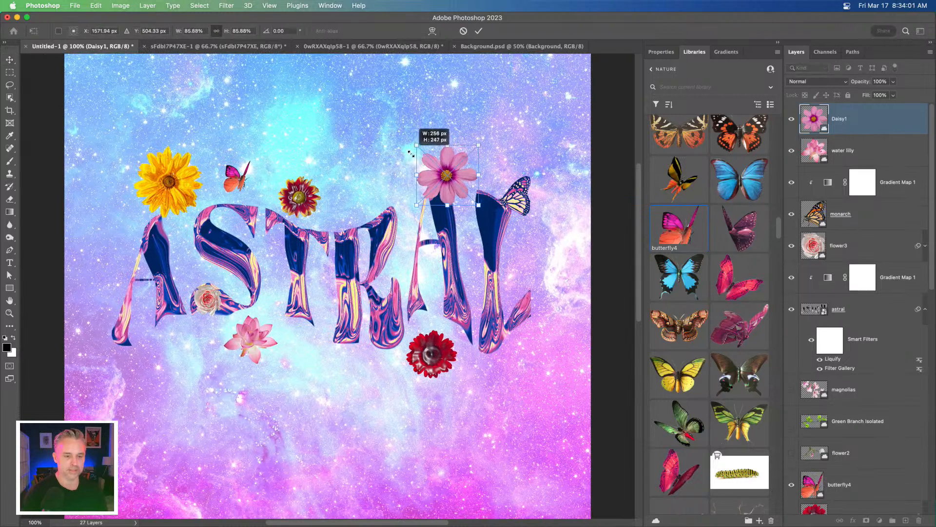
left_click_drag(406, 136, 437, 175)
key("Return")
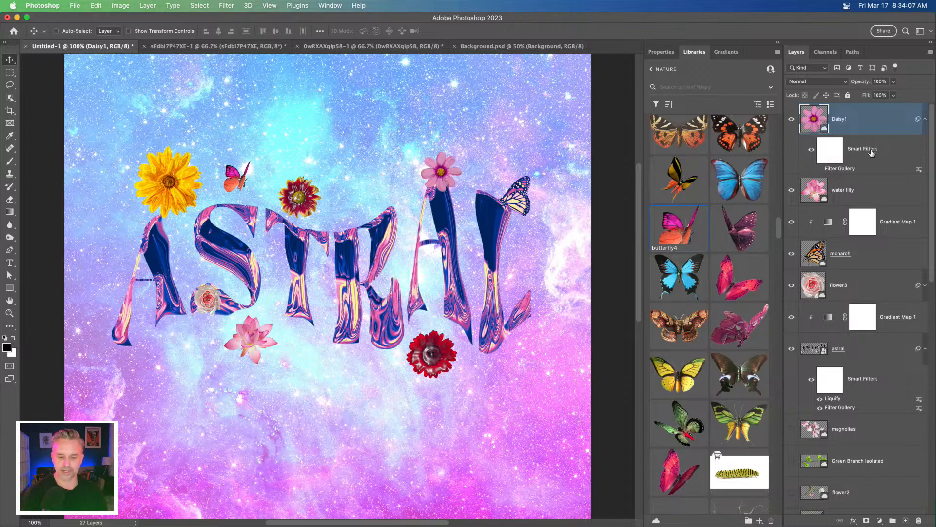
Look through the Nature library's flowers, leaves, trees and insects for more elements to add to the composition
scroll(748, 212, "down", 15)
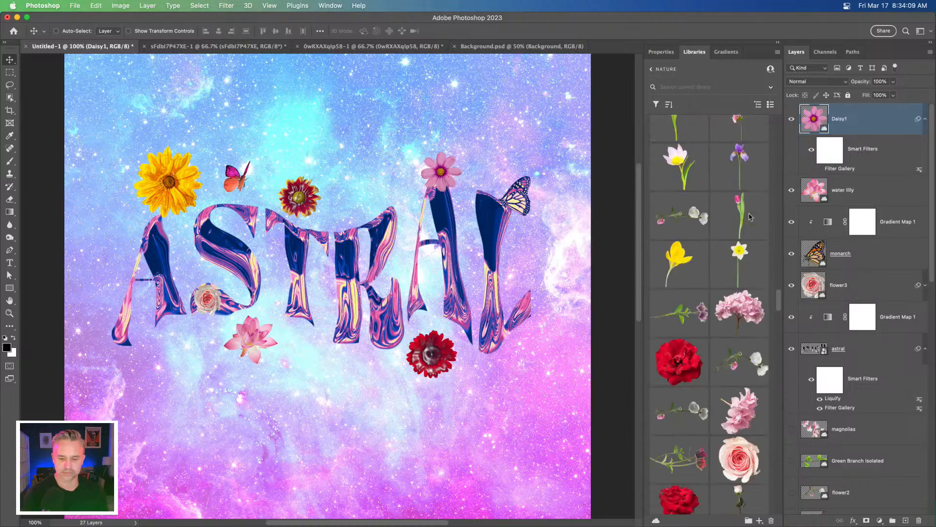
scroll(750, 218, "down", 15)
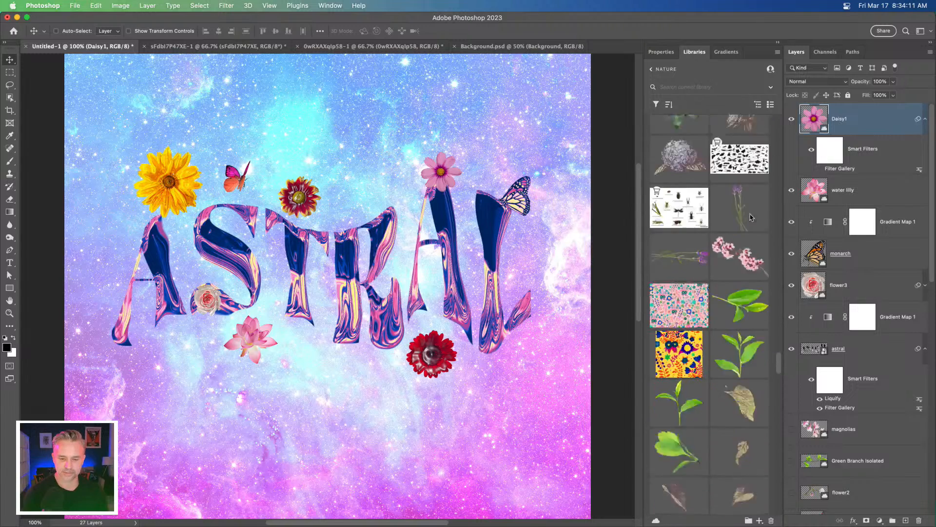
scroll(751, 217, "down", 15)
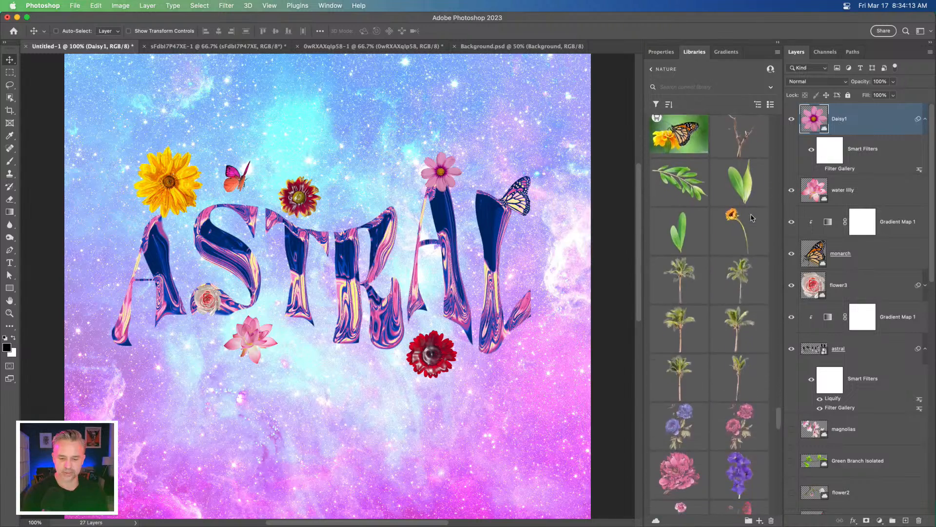
scroll(751, 217, "down", 8)
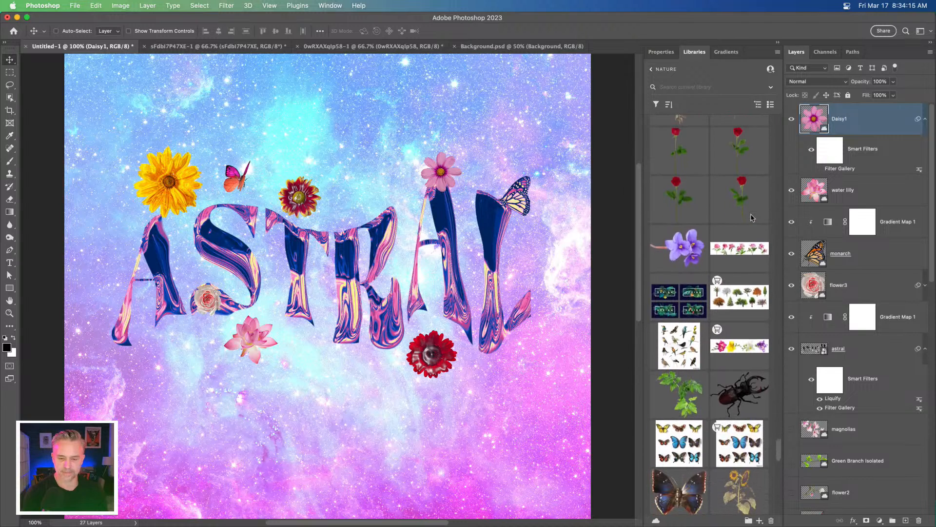
scroll(751, 217, "down", 15)
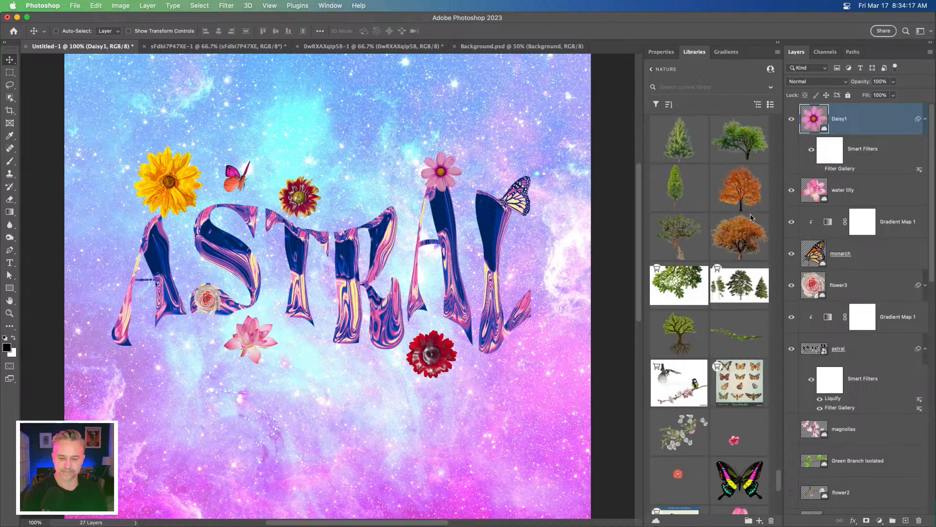
scroll(751, 218, "up", 10)
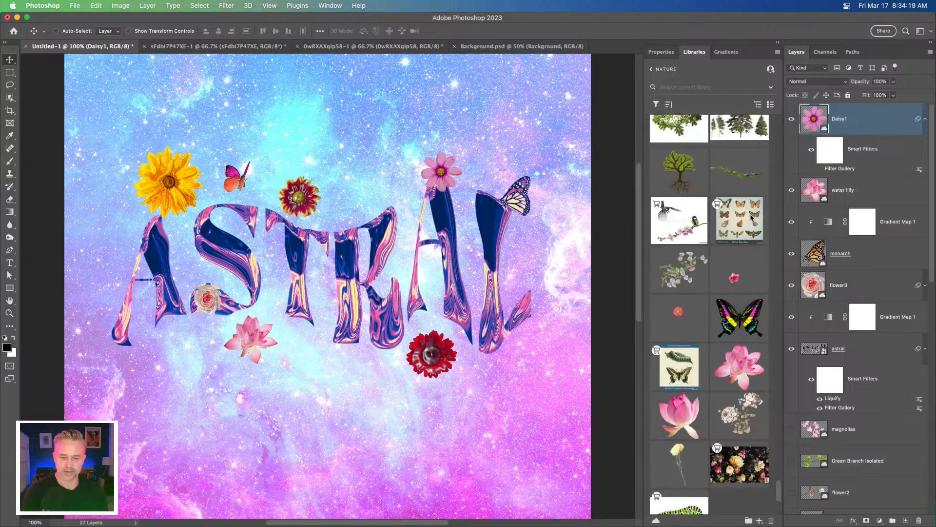
scroll(752, 217, "up", 10)
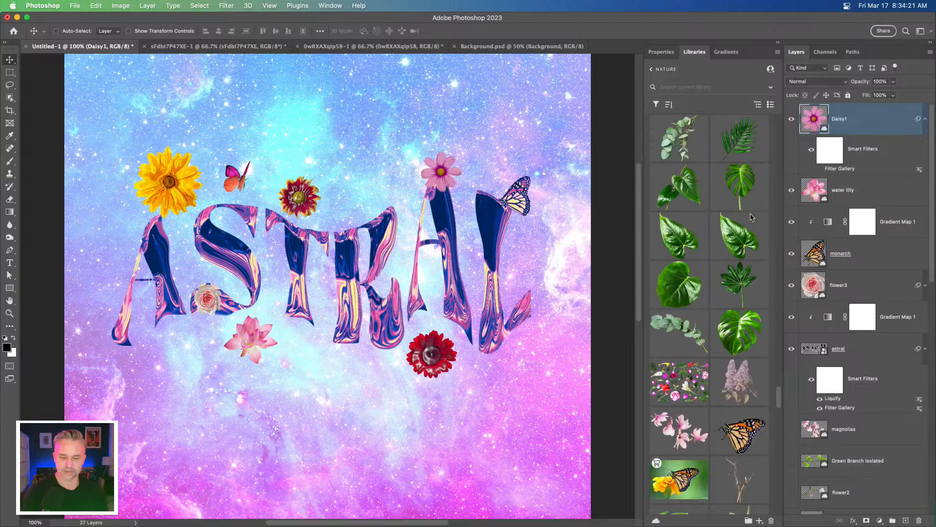
scroll(749, 216, "down", 3)
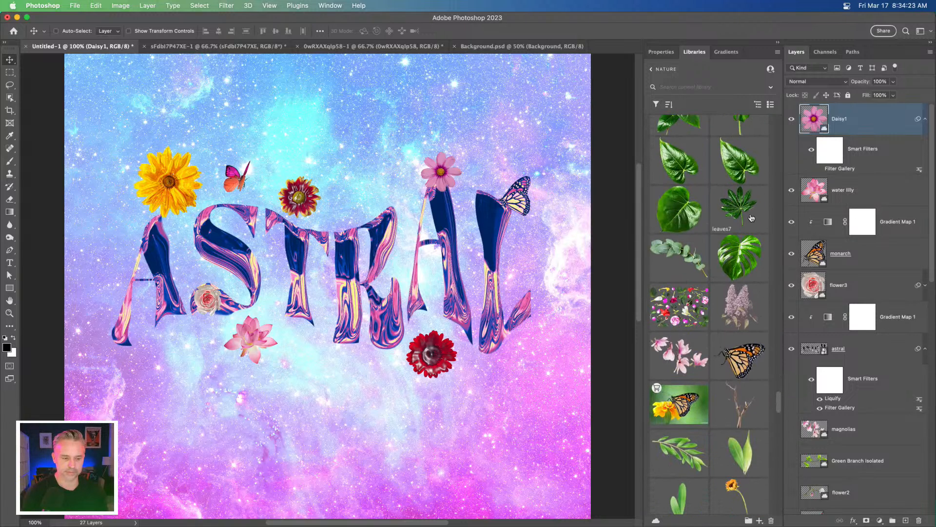
scroll(751, 218, "up", 15)
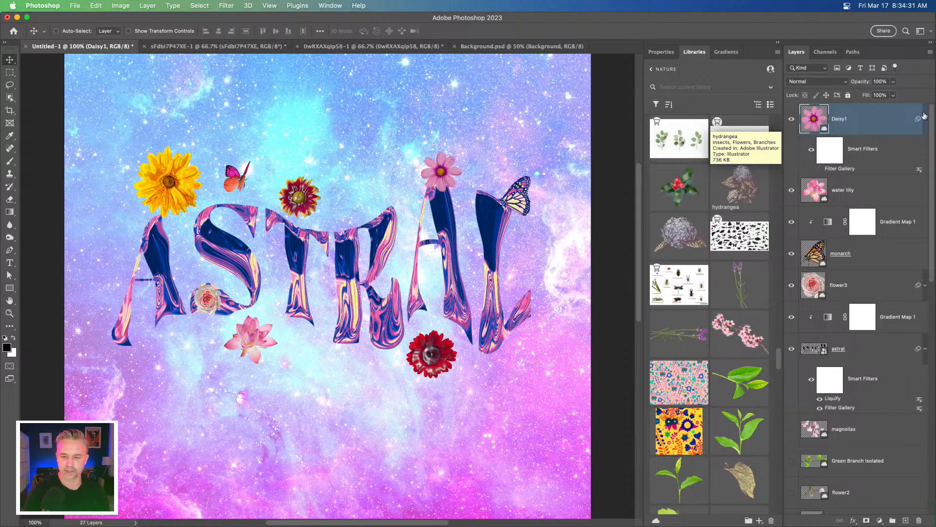
Create a new layer on top of the stack and choose the Hard Round Pressure Size brush for painting
left_click(906, 520)
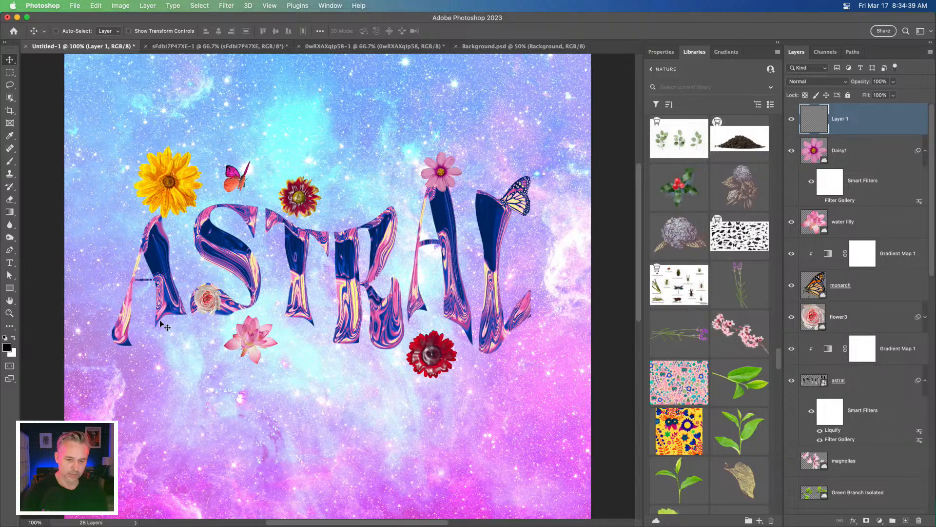
key("b")
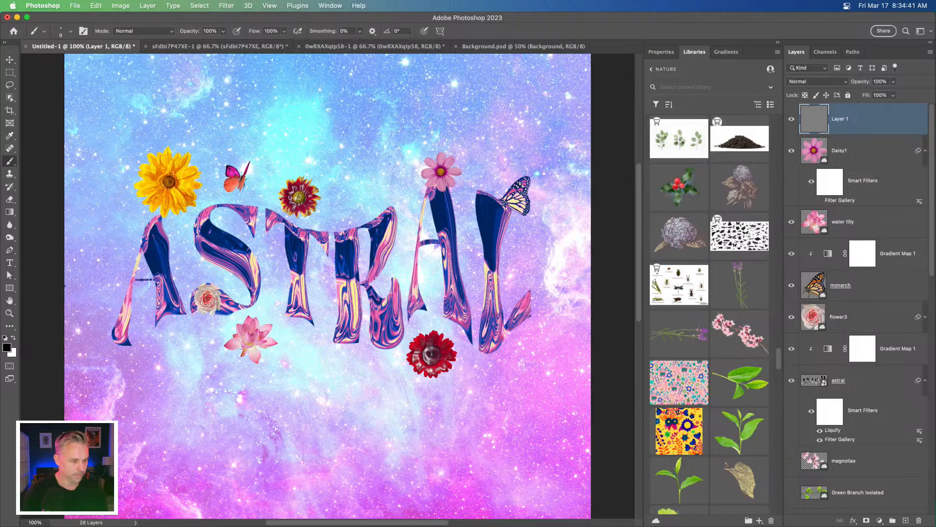
left_click(71, 34)
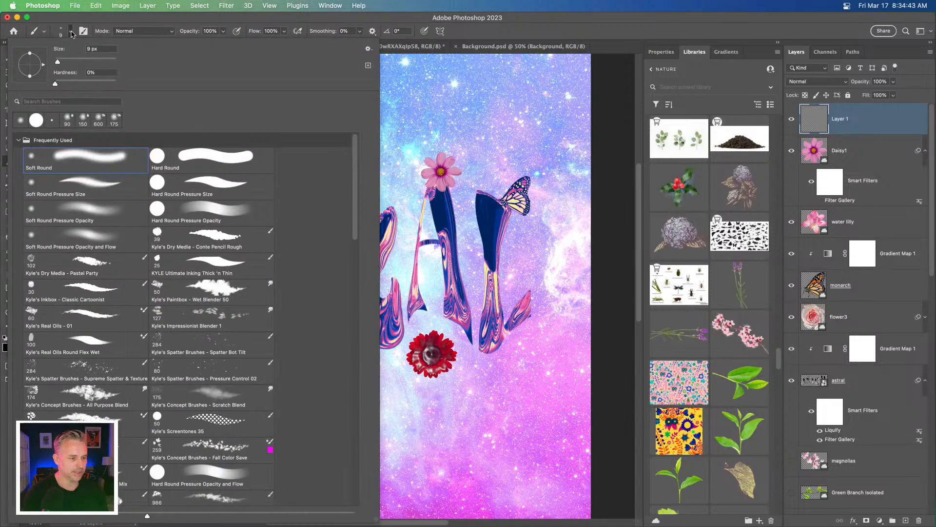
left_click(186, 192)
key("Return")
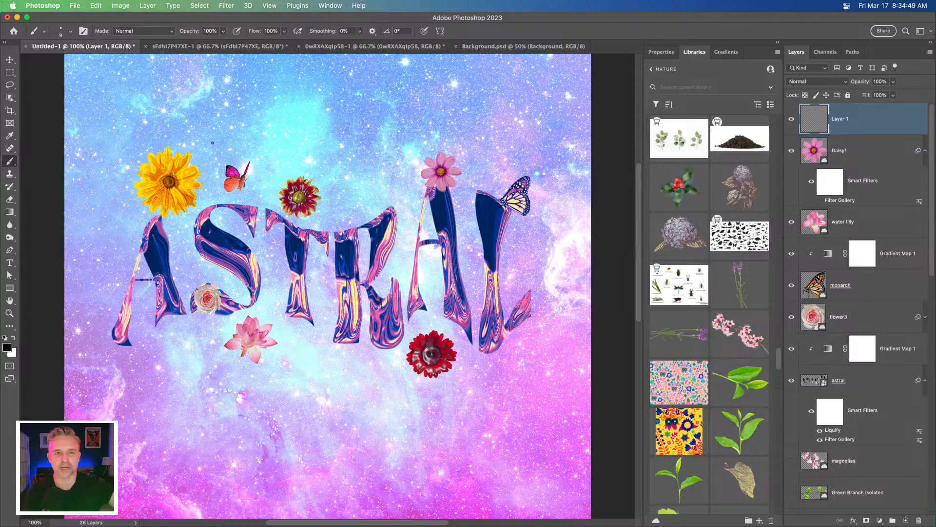
Collapse the library display and try a thin black looping brush stroke across the S, T and R
left_click(778, 43)
key("super+equal")
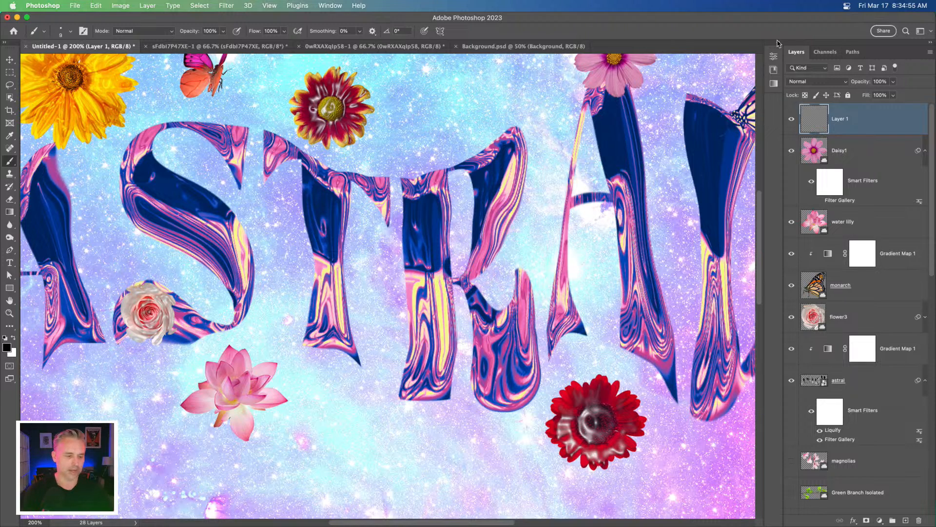
mouse_move(134, 239)
left_mouse_down()
mouse_move(341, 266)
mouse_move(378, 186)
mouse_move(311, 171)
left_mouse_up()
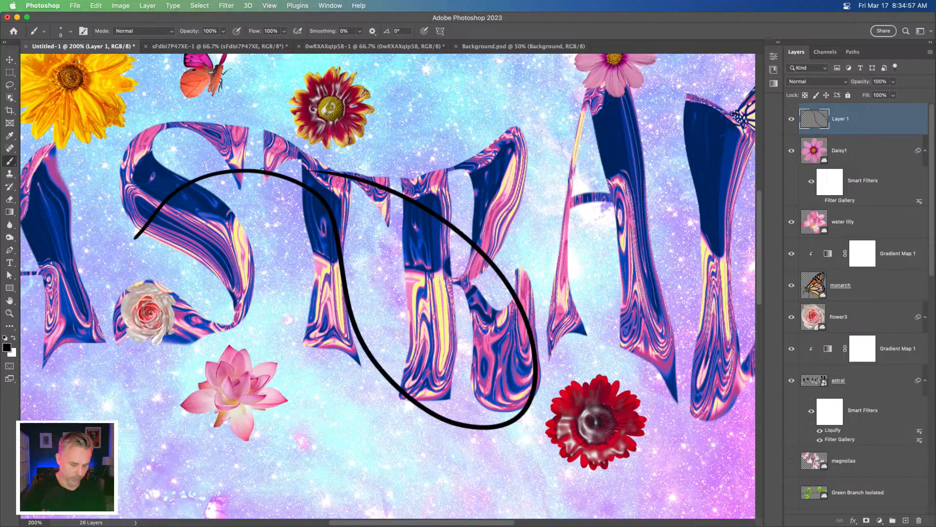
key("super+z")
Enlarge the brush to 70 px
key("bracketright")
key("bracketright")
key("bracketright")
key("bracketright")
key("bracketright")
key("bracketright")
key("bracketright")
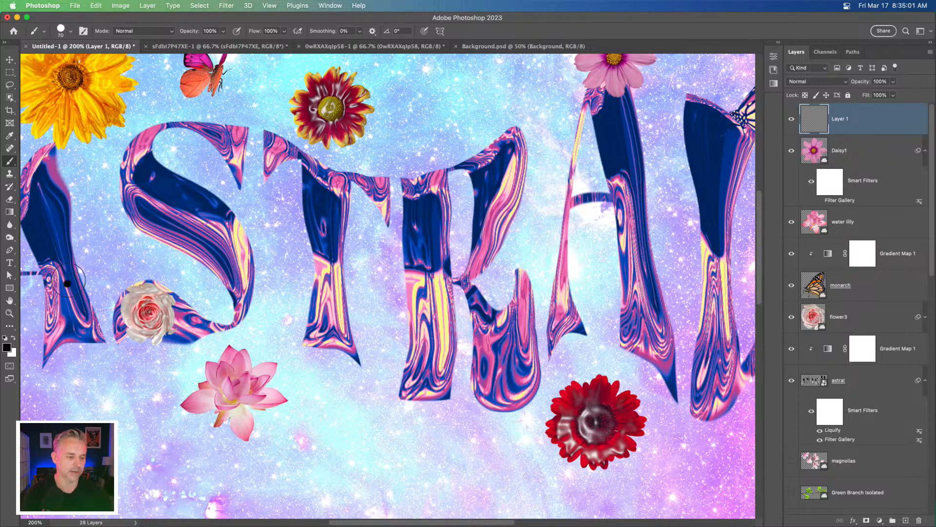
Try thicker black strokes, one winding across the S and T and one along the first A's outer leg
mouse_move(68, 281)
left_mouse_down()
mouse_move(227, 214)
mouse_move(348, 330)
mouse_move(344, 217)
left_mouse_up()
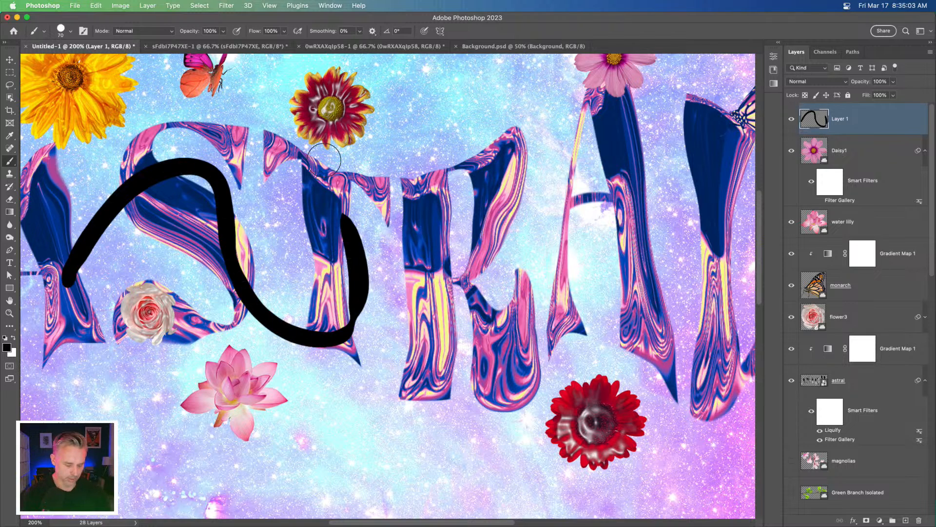
key("super+z")
key("super+minus")
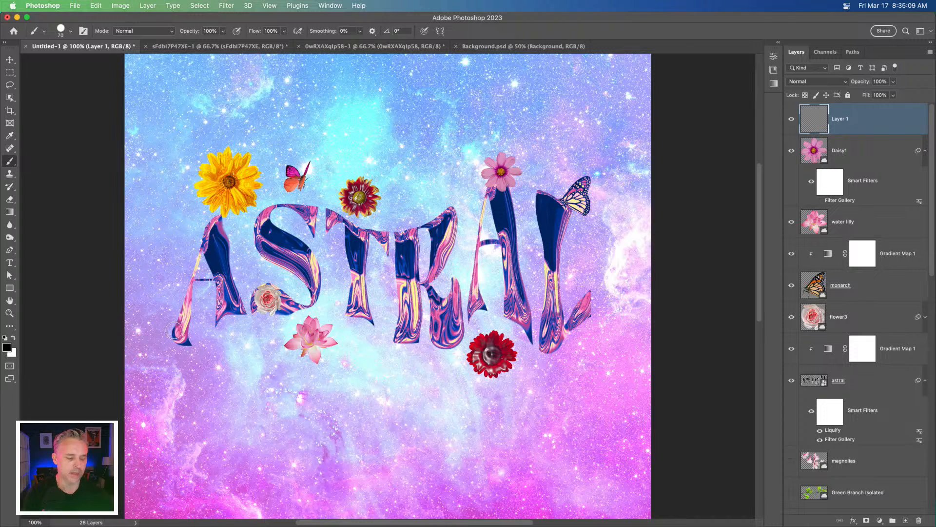
mouse_move(174, 330)
left_mouse_down()
mouse_move(168, 324)
mouse_move(187, 310)
mouse_move(181, 269)
left_mouse_up()
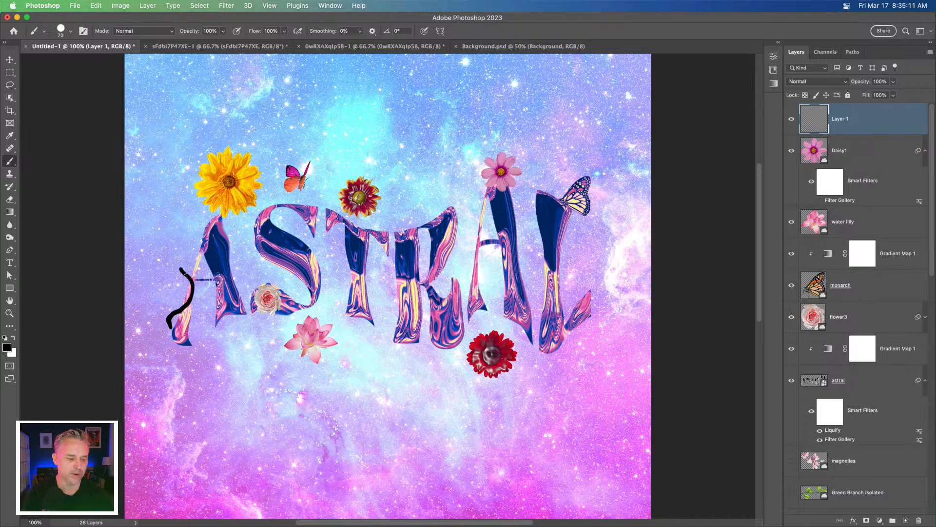
key("super+z")
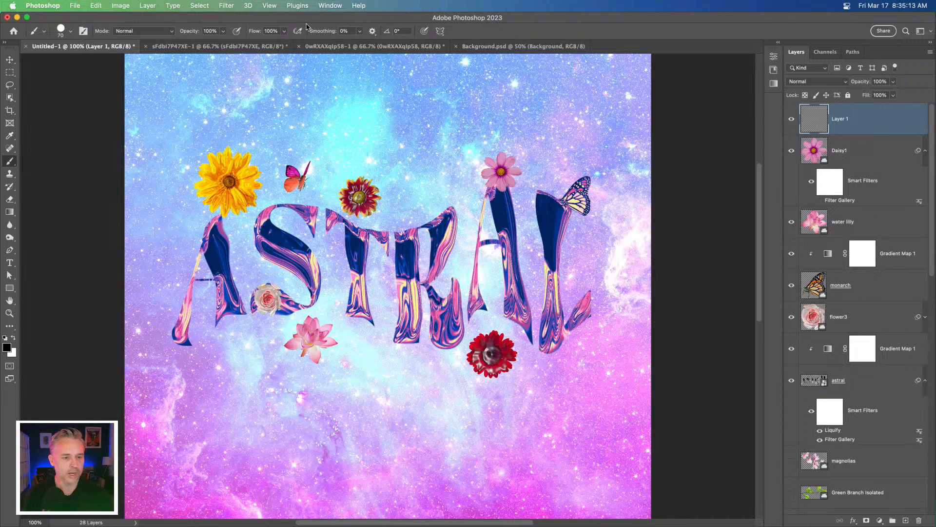
Try a squiggly black stroke over the first A with the brush smoothing at 40%
left_click_drag(317, 33, 337, 32)
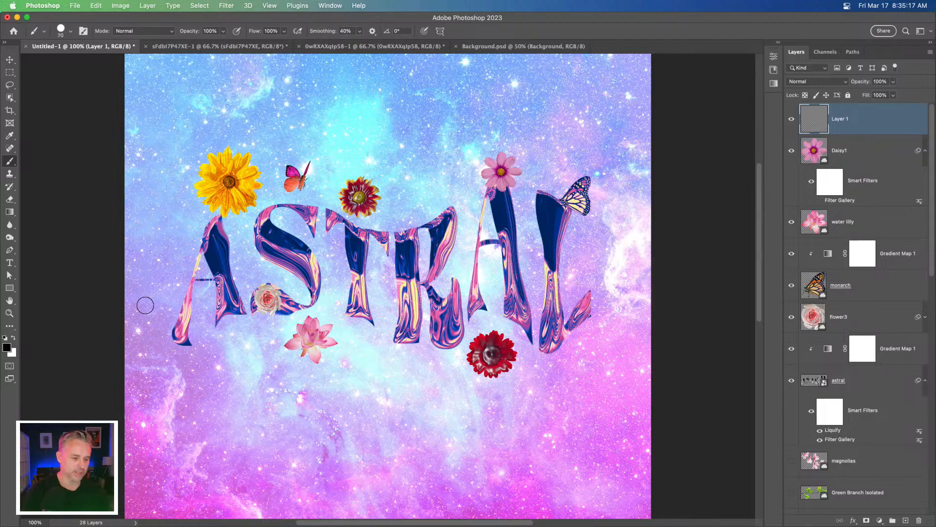
mouse_move(185, 341)
left_mouse_down()
mouse_move(173, 298)
mouse_move(203, 296)
mouse_move(183, 250)
mouse_move(217, 236)
left_mouse_up()
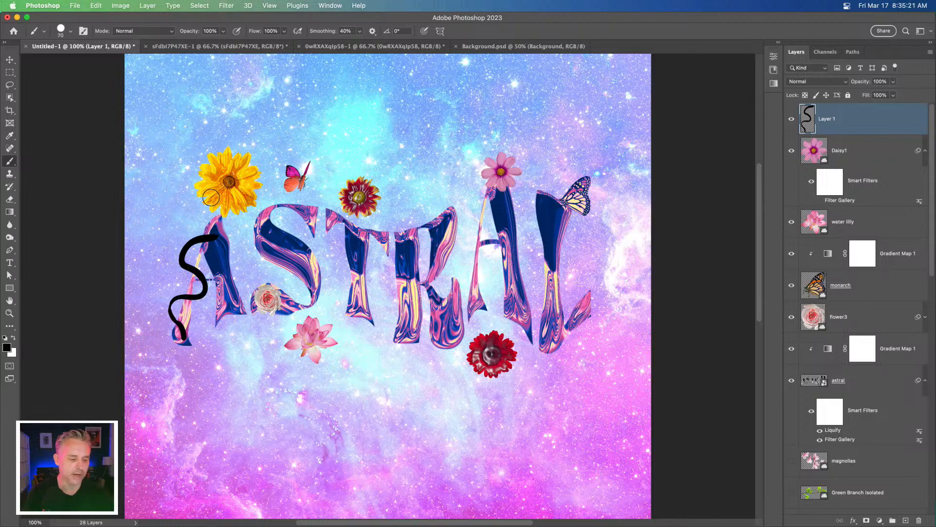
key("super+z")
Set the brush smoothing to 100% and paint a winding black tendril from the foot of the first A's outer leg up to its apex
key("super+equal")
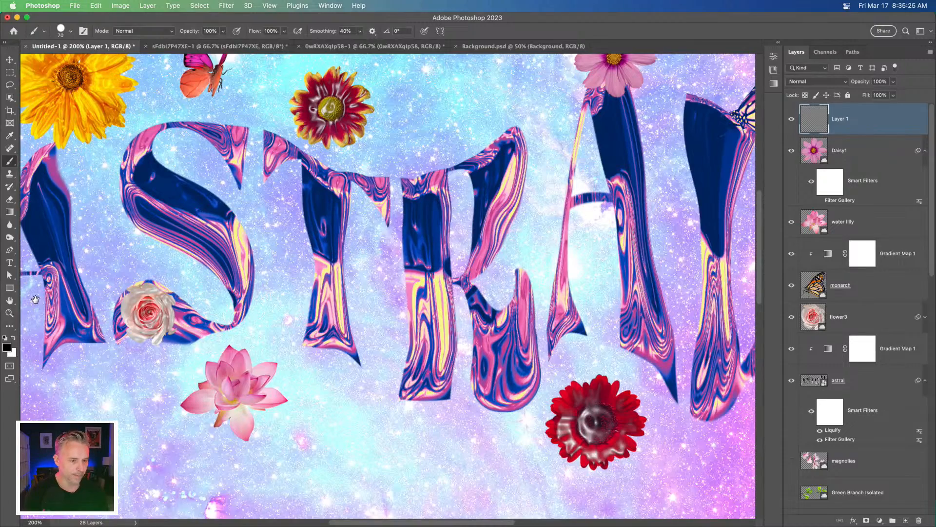
left_click_drag(60, 297, 368, 311)
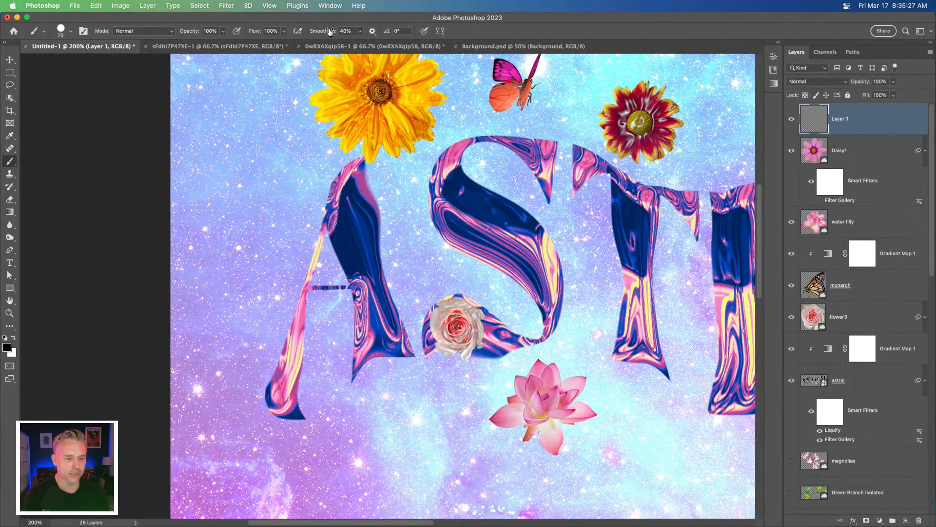
left_click_drag(331, 31, 404, 28)
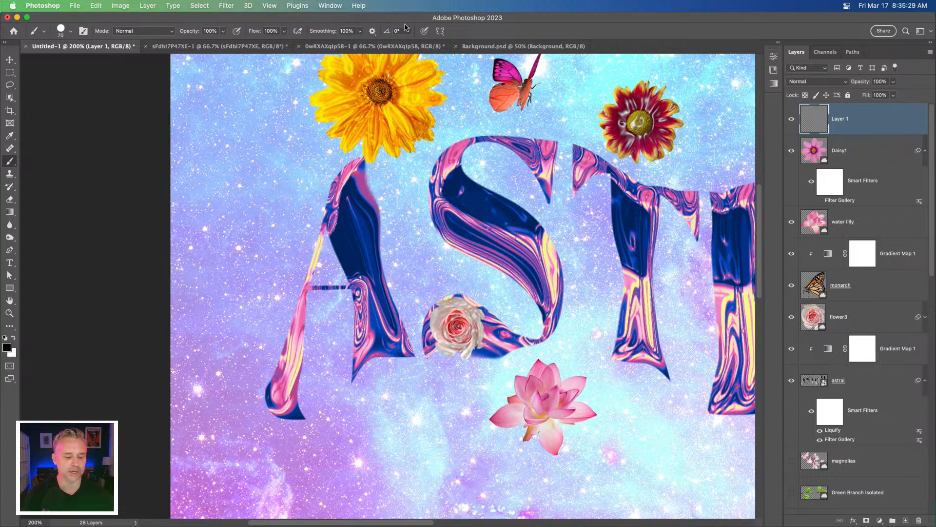
mouse_move(292, 408)
left_mouse_down()
mouse_move(261, 366)
mouse_move(314, 340)
mouse_move(314, 322)
mouse_move(289, 313)
mouse_move(280, 297)
mouse_move(326, 278)
mouse_move(320, 252)
mouse_move(300, 250)
mouse_move(288, 218)
mouse_move(318, 180)
mouse_move(343, 268)
mouse_move(391, 340)
mouse_move(389, 248)
left_mouse_up()
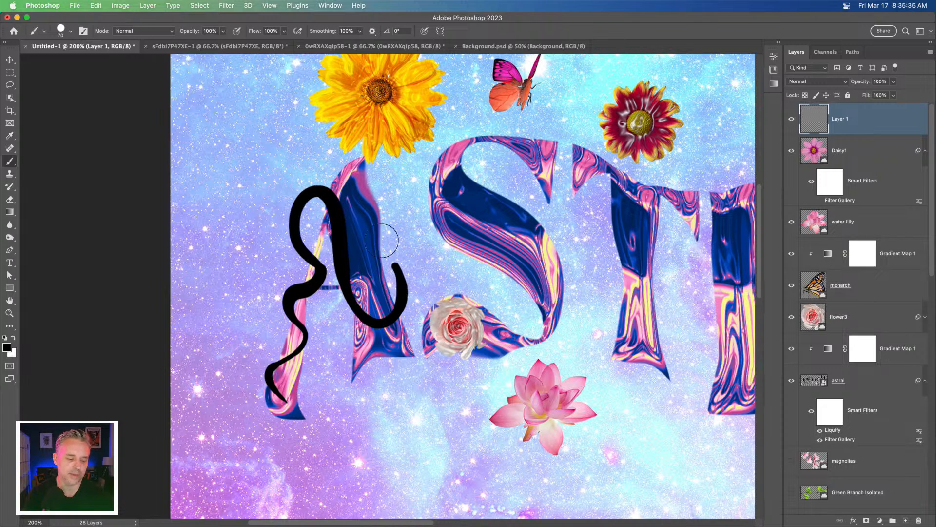
key("super+z")
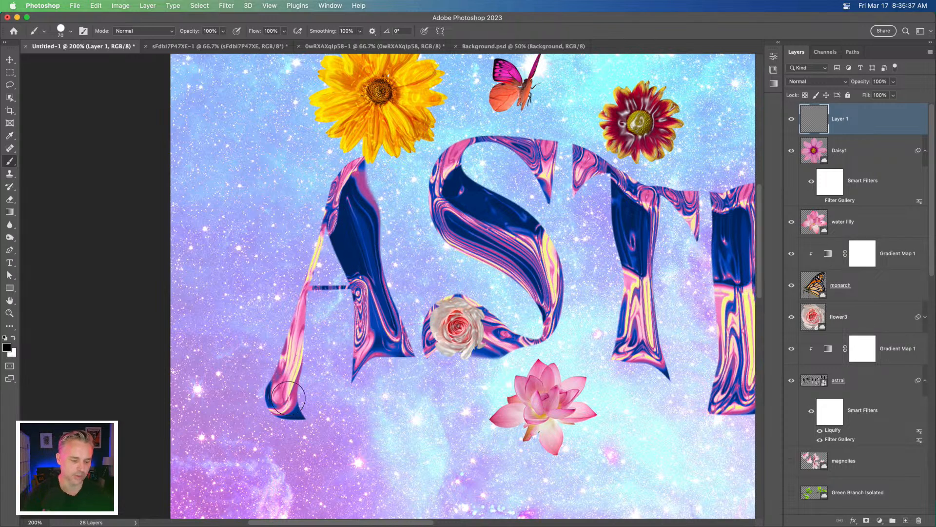
mouse_move(270, 396)
left_mouse_down()
mouse_move(280, 377)
mouse_move(312, 387)
left_mouse_up()
mouse_move(286, 359)
left_mouse_down()
mouse_move(291, 319)
mouse_move(314, 323)
mouse_move(285, 222)
mouse_move(334, 202)
mouse_move(363, 207)
left_mouse_up()
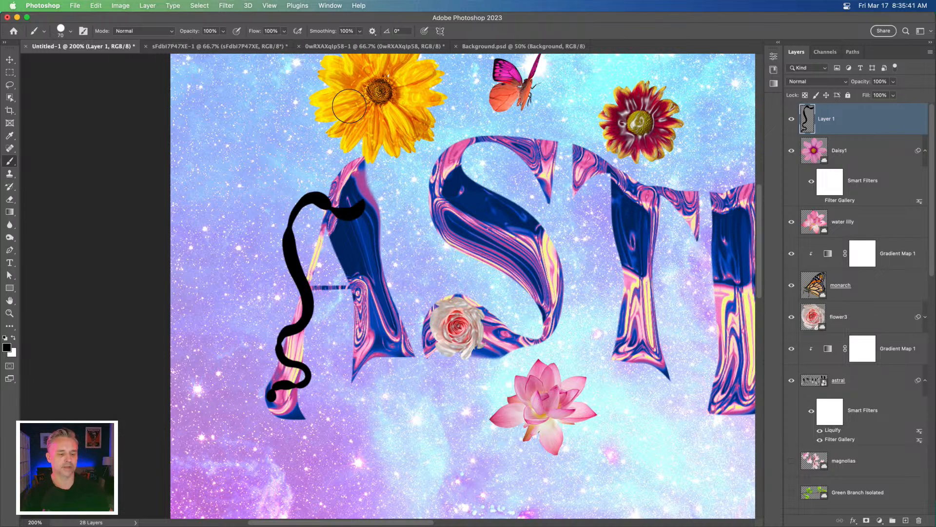
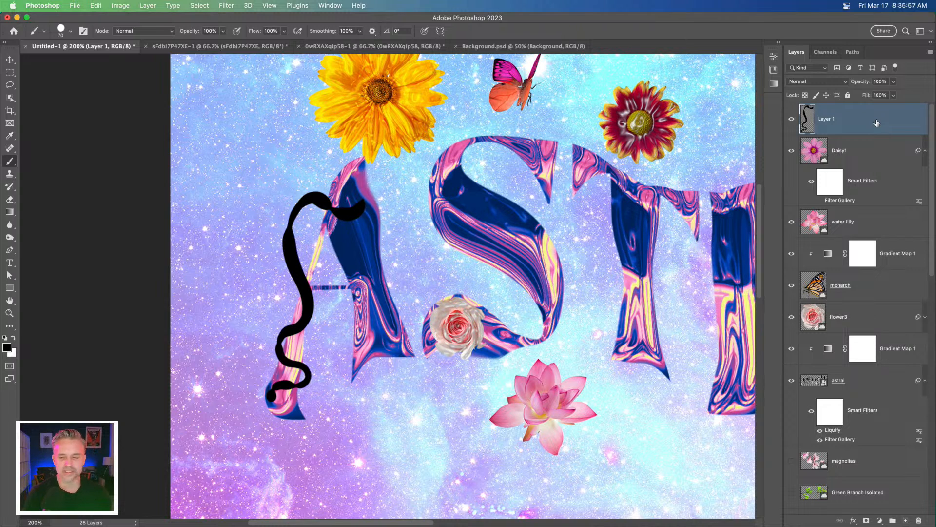
Give the black tendril layer a Bevel & Emboss and a Gradient Overlay, and convert it to a smart object
double_click(878, 123)
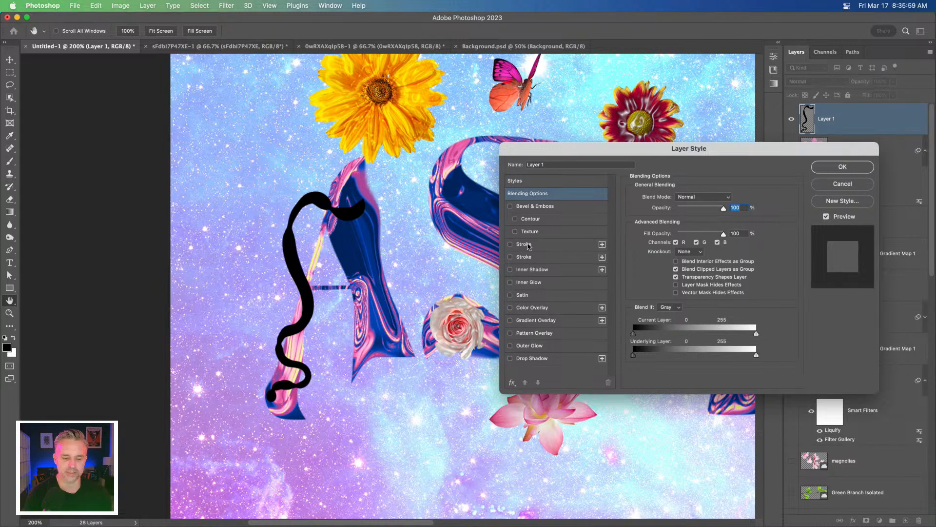
left_click(539, 209)
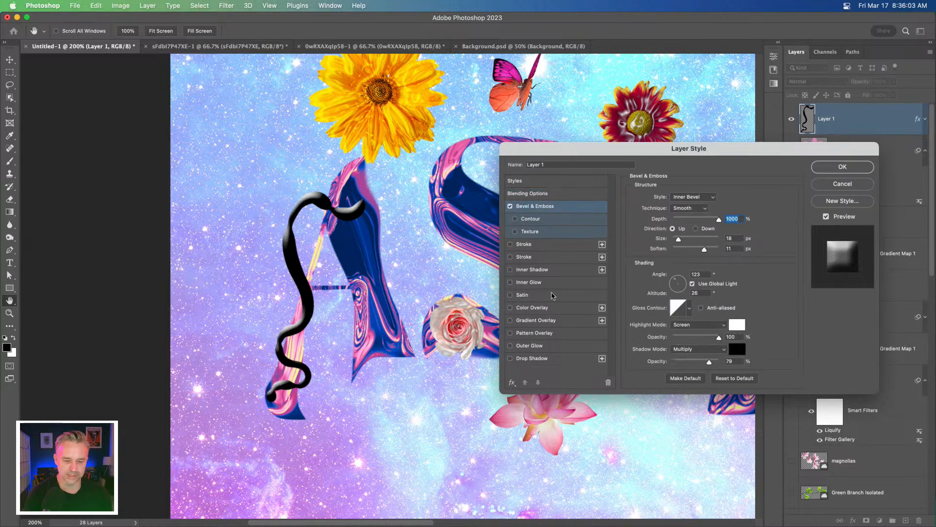
left_click(549, 324)
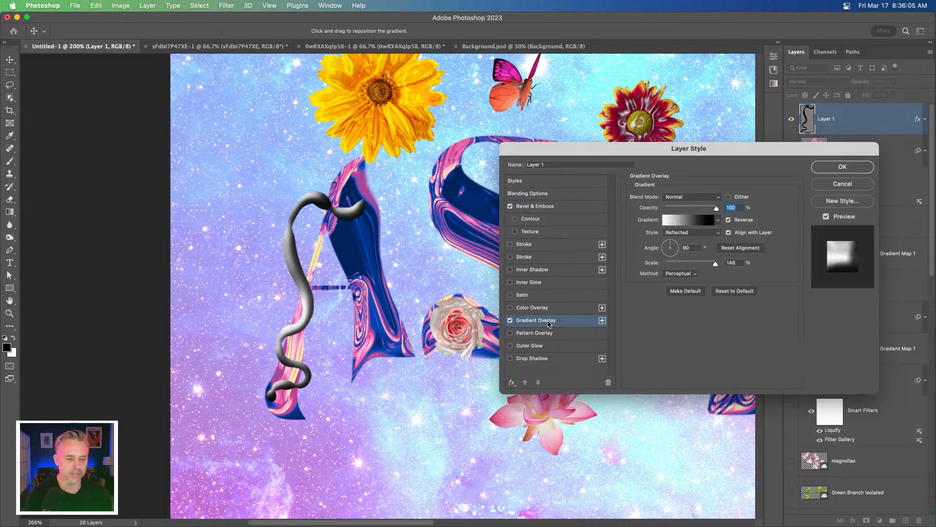
left_click(843, 166)
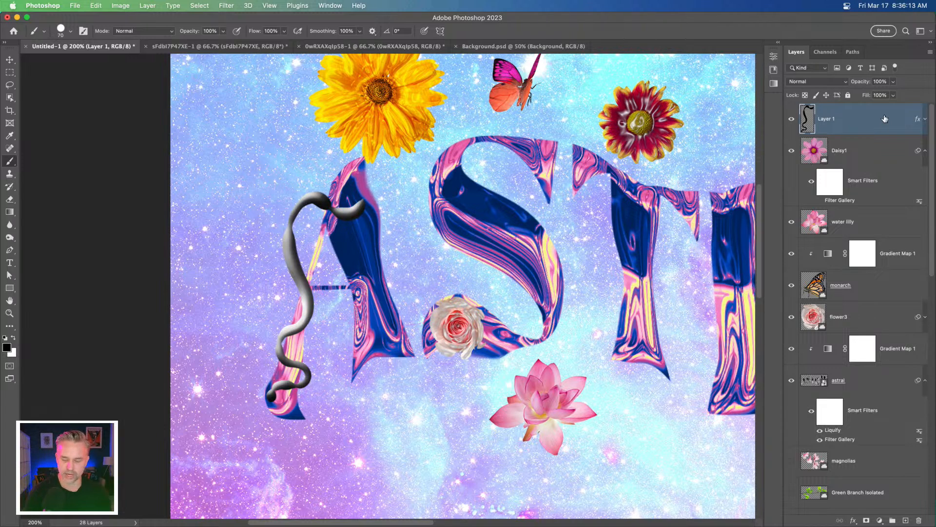
key("super+shift+o")
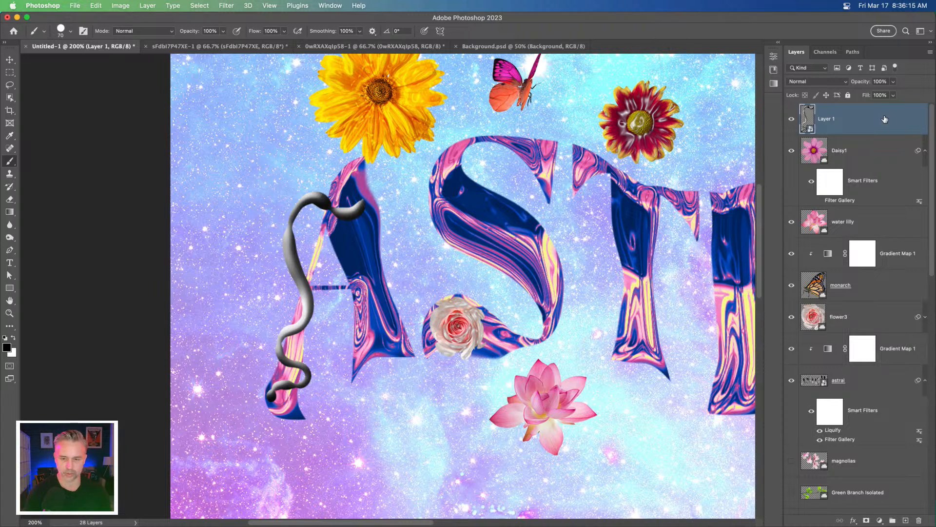
Start the Filter Gallery on the tendril layer and set Plastic Wrap's Detail to 15
left_click(243, 7)
mouse_move(225, 6)
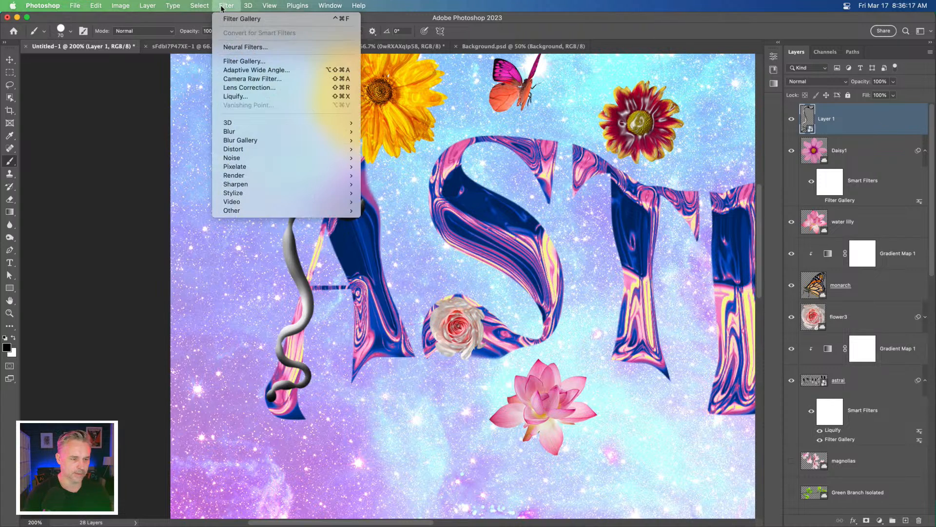
left_click(234, 61)
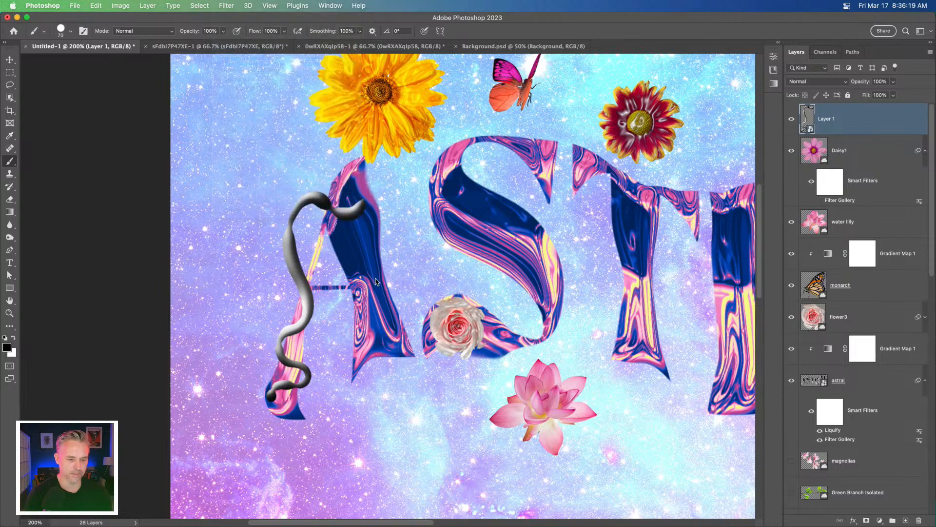
key("super+plus")
key("super+plus")
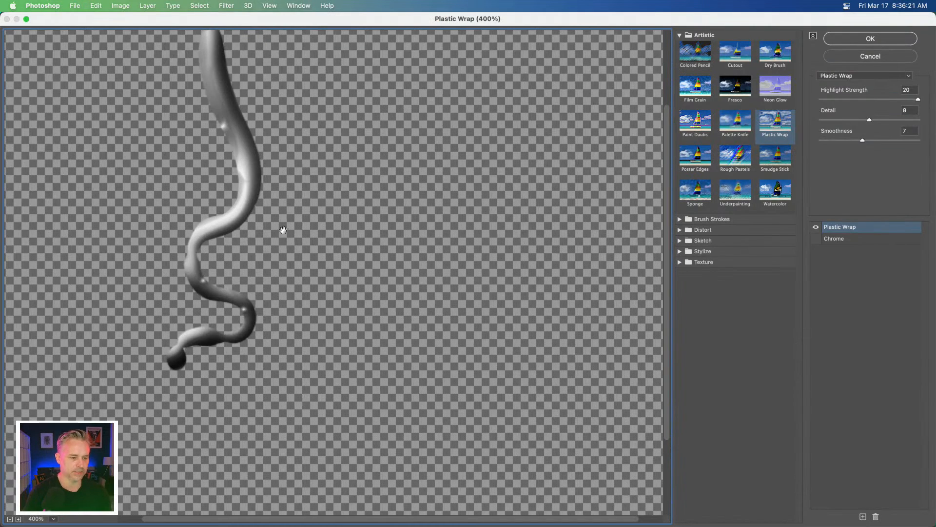
left_click_drag(282, 229, 361, 408)
left_click(840, 230)
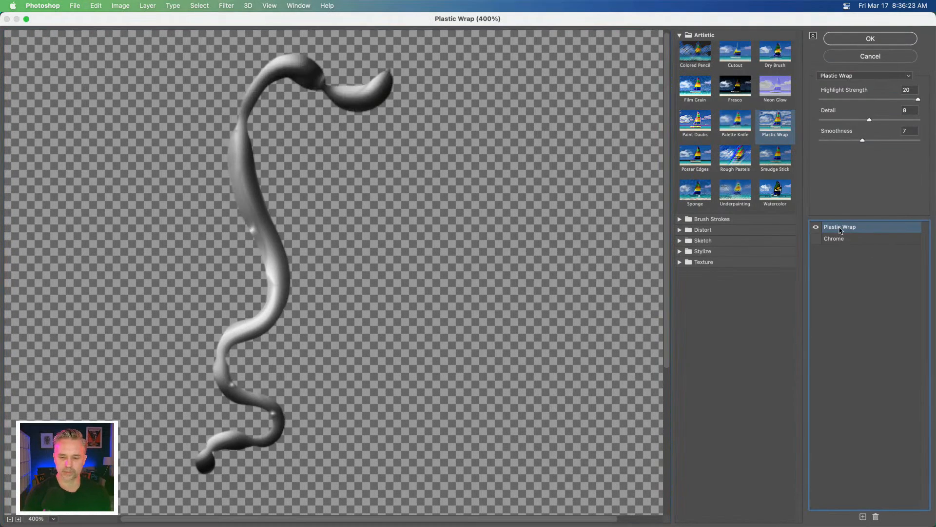
left_click(896, 120)
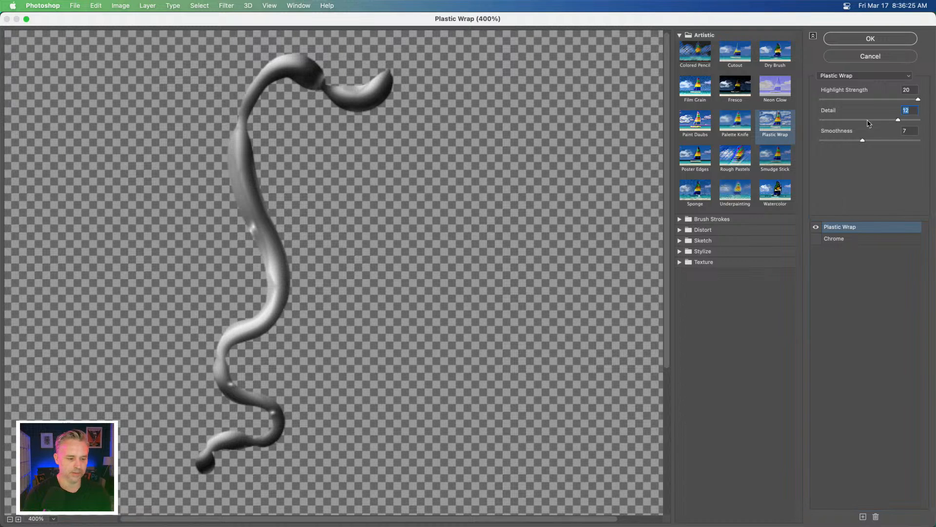
left_click(830, 120)
left_click_drag(861, 120, 934, 120)
Enable the Chrome effect on the tendril with Detail 2 and increased Smoothness, and apply the Filter Gallery
left_click(816, 239)
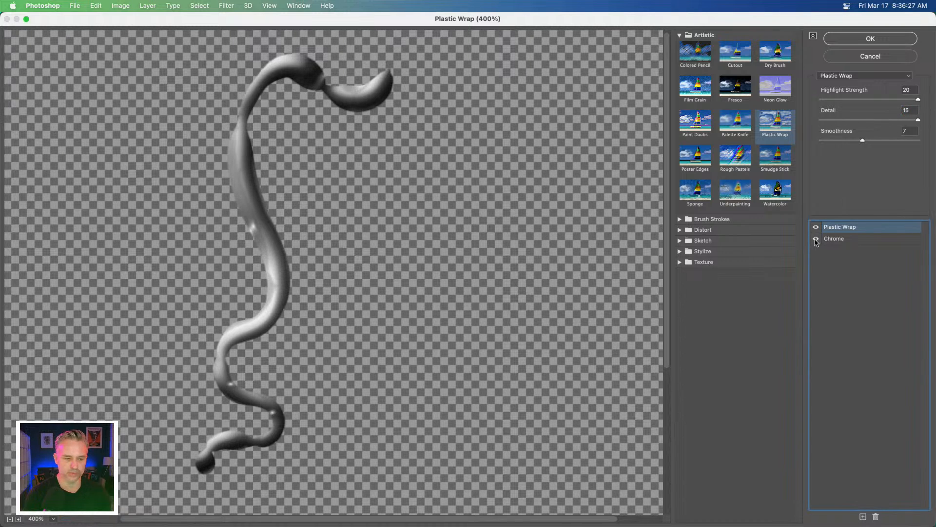
left_click(846, 239)
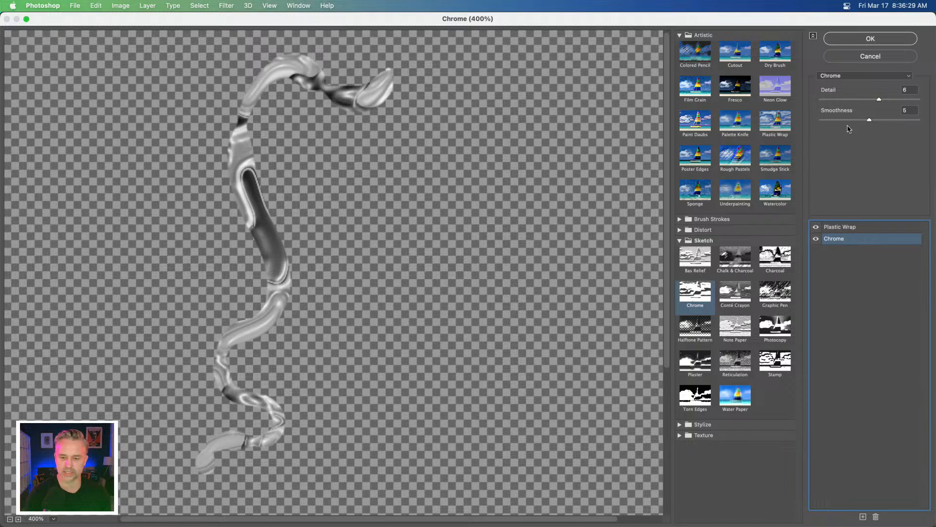
left_click_drag(840, 120, 935, 101)
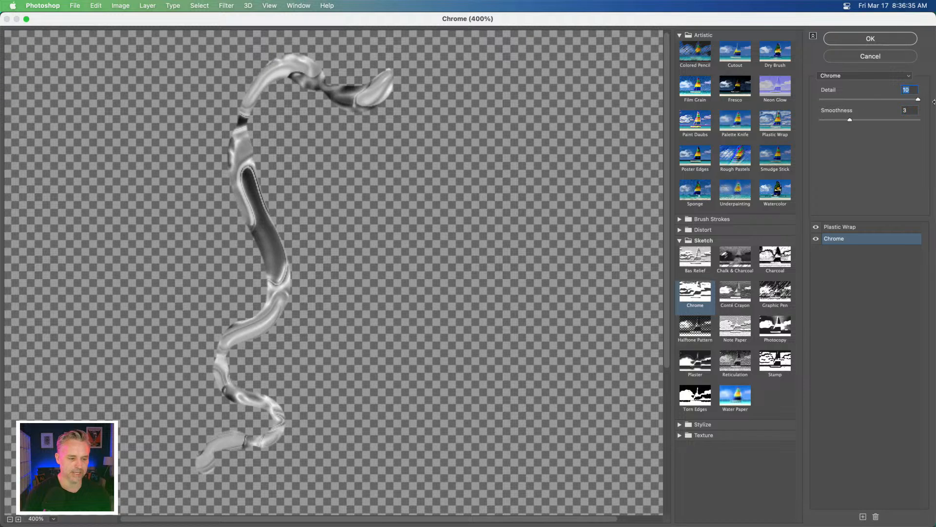
key("Down")
key("Down")
key("Down")
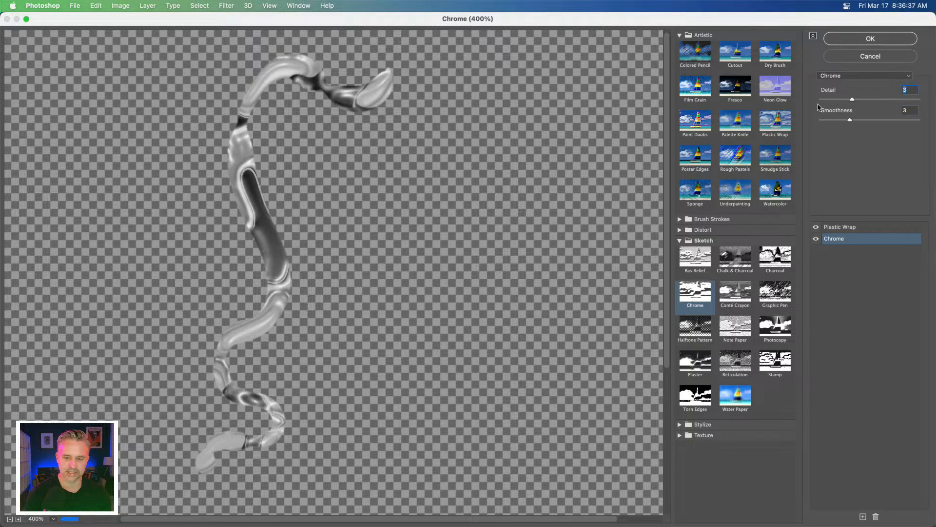
left_click_drag(838, 101, 762, 103)
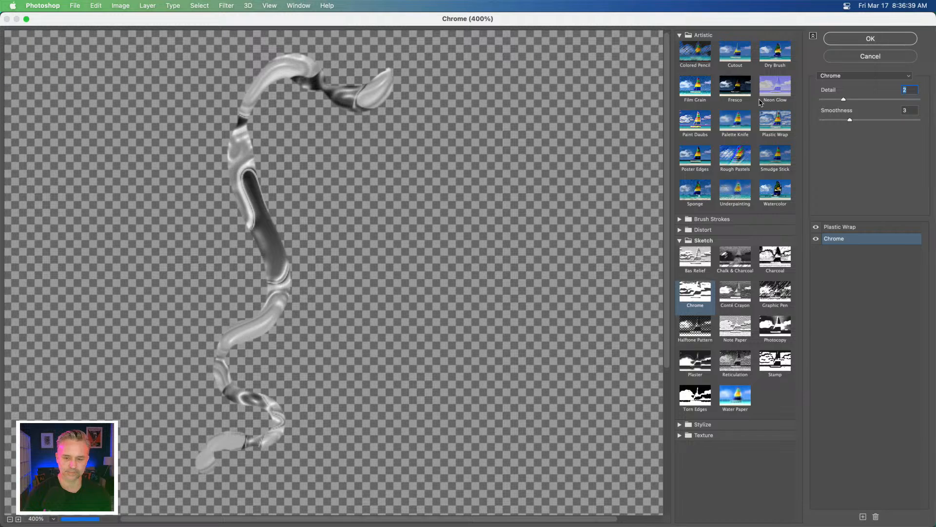
left_click_drag(850, 120, 935, 124)
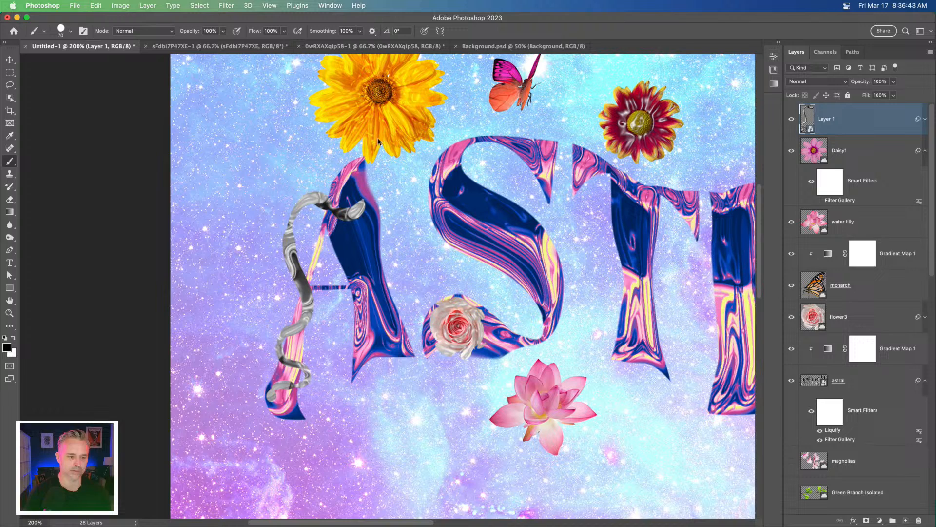
left_click(870, 38)
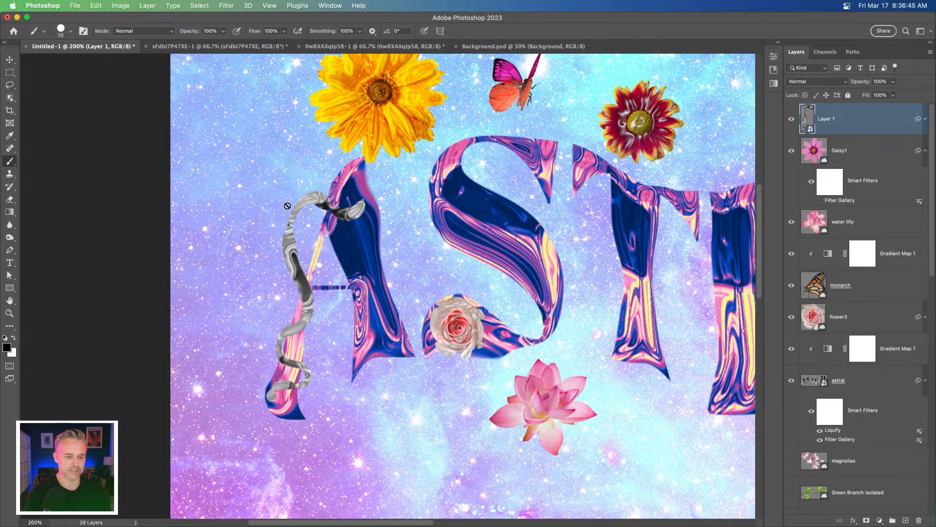
Duplicate the astral lettering's Gradient Map above the tendril layer and clip it to the tendril
left_click(9, 60)
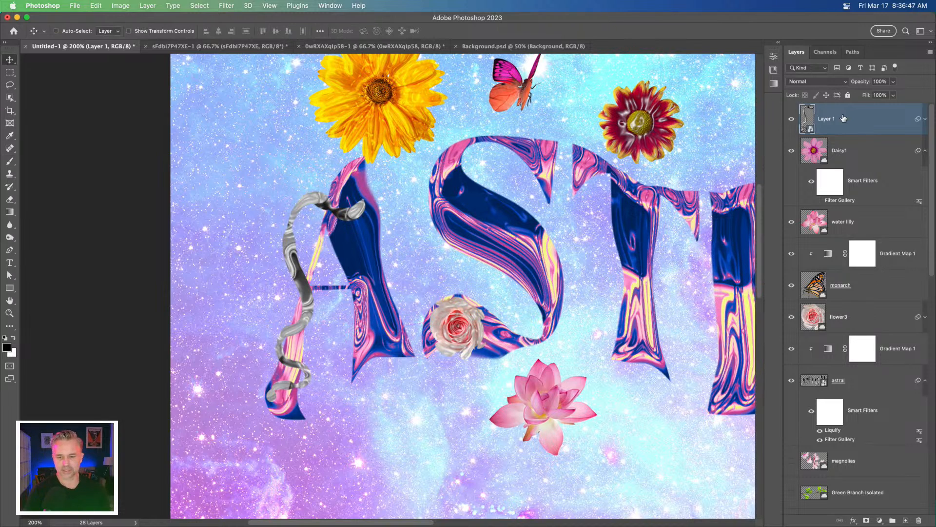
left_click(925, 151)
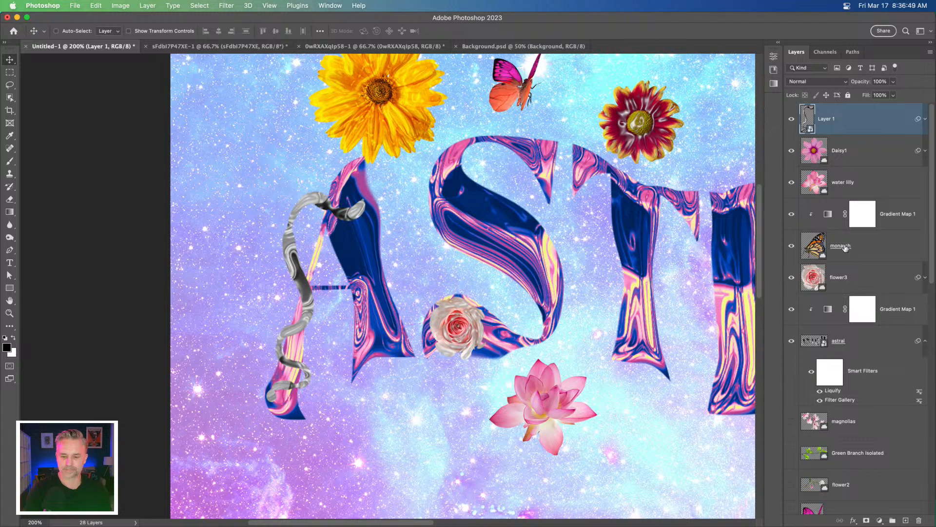
left_click(925, 341)
left_click(896, 314)
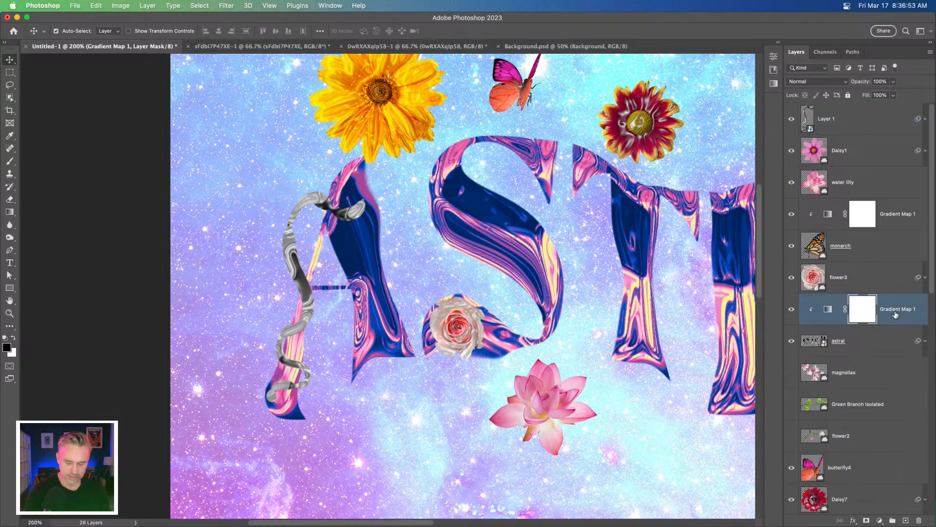
left_click_drag(895, 315, 861, 106)
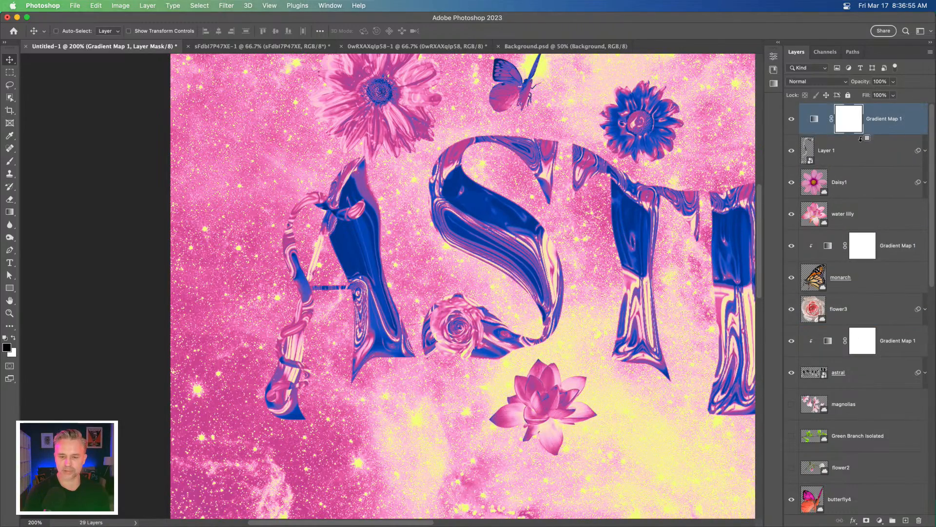
left_click(866, 142, "alt")
left_click(868, 133, "alt")
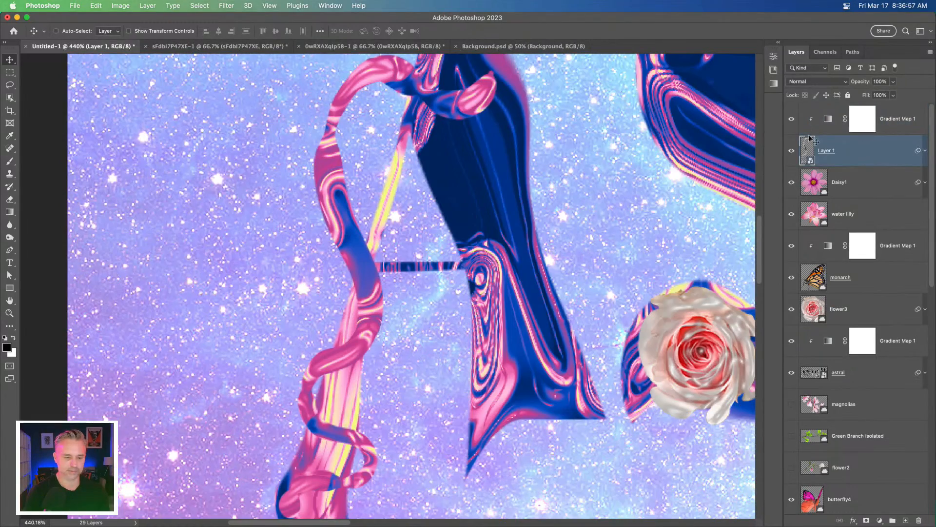
Move the tendril out beside the first A and back onto the letter's outer leg
key("super+minus")
key("super+minus")
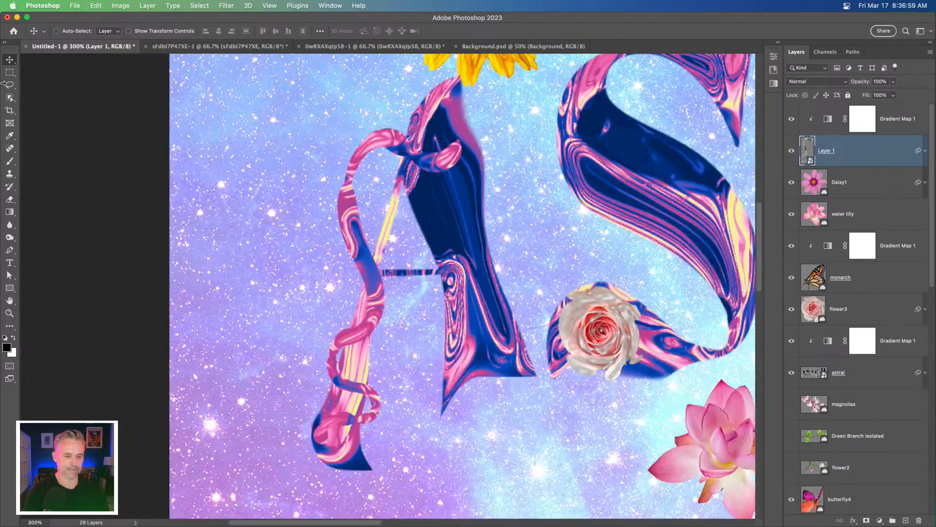
key("super+minus")
mouse_move(302, 291)
left_mouse_down()
mouse_move(271, 258)
mouse_move(331, 226)
mouse_move(306, 211)
mouse_move(293, 238)
mouse_move(247, 261)
mouse_move(120, 253)
mouse_move(129, 248)
left_mouse_up()
key("super+minus")
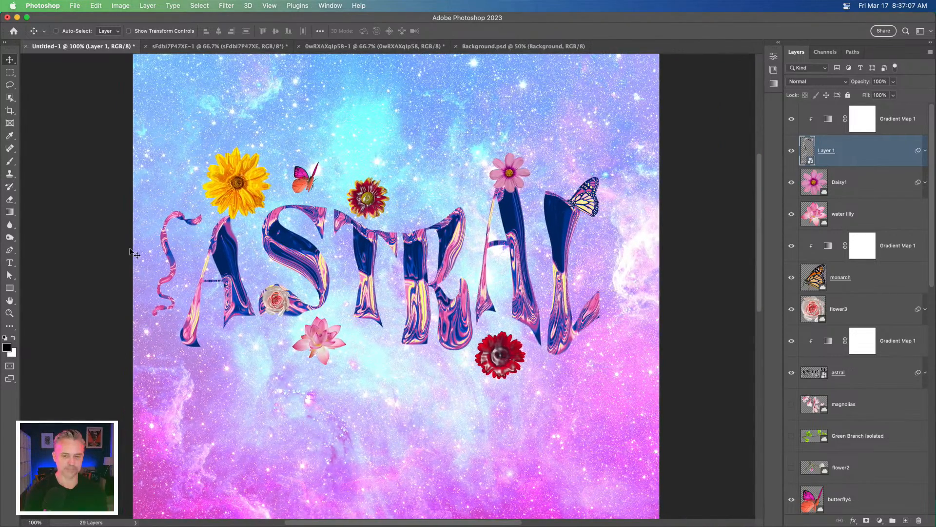
left_click_drag(193, 262, 221, 286)
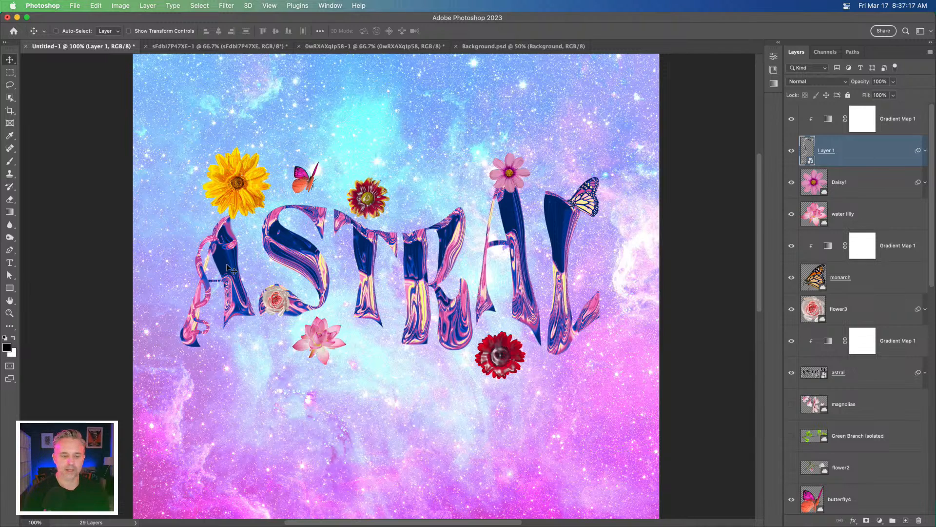
Delete the Filter Gallery smart filter from the tendril layer and rasterize the layer
mouse_move(231, 268)
left_mouse_down()
mouse_move(221, 270)
mouse_move(337, 281)
mouse_move(363, 300)
left_mouse_up()
key("super+plus")
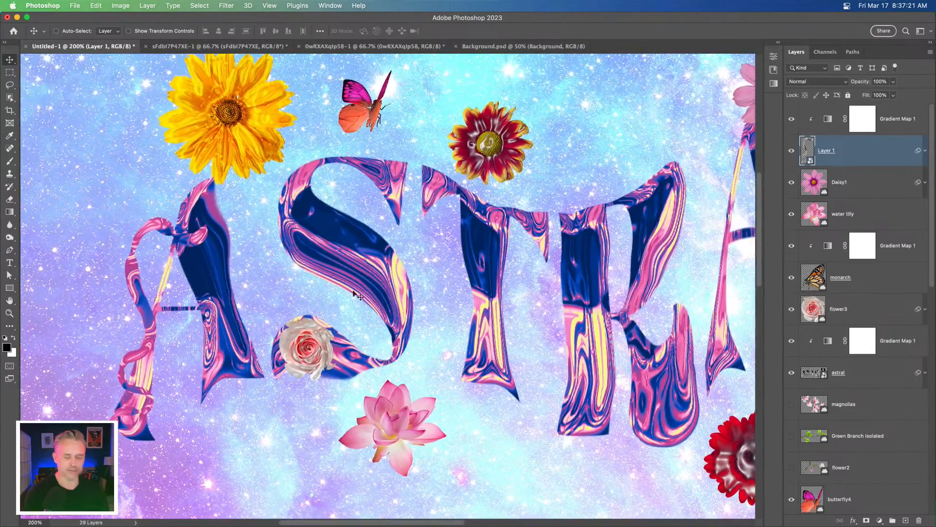
left_click(926, 150)
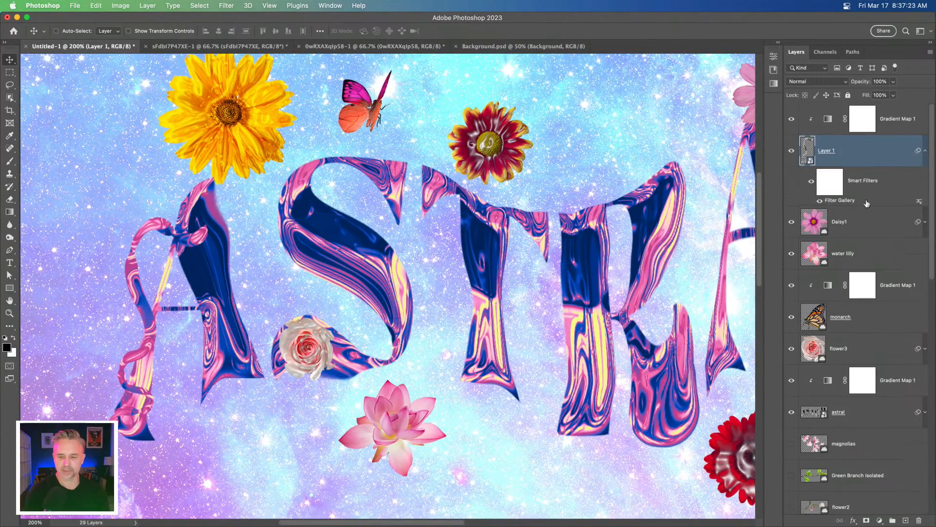
left_click_drag(851, 223, 919, 520)
right_click(864, 113)
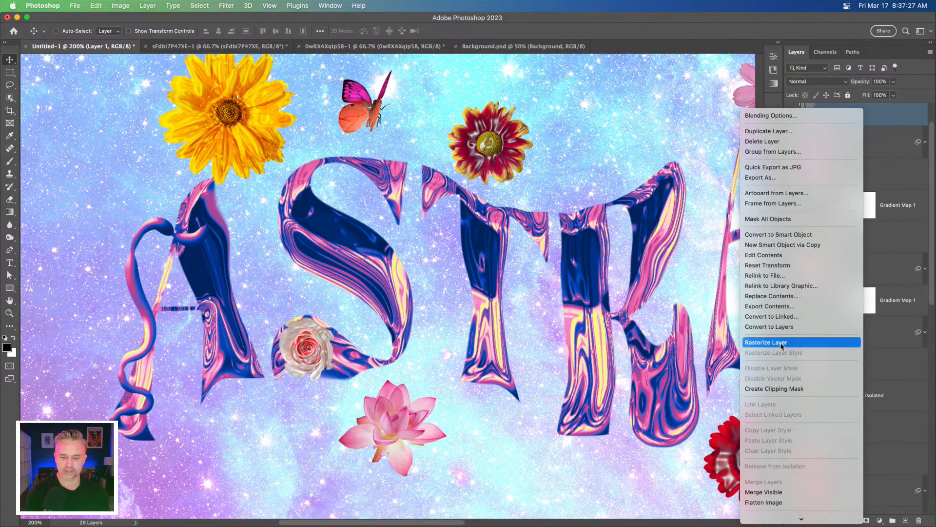
left_click(779, 343)
Try extending the tendril from the first A's apex toward the S with the 70 px black brush, and undo the stroke
scroll(695, 164, "left", 3)
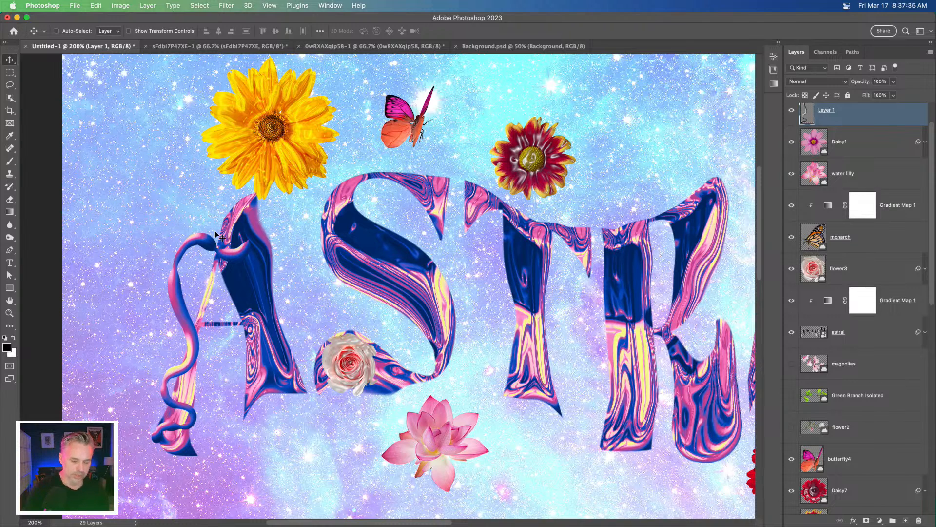
key("b")
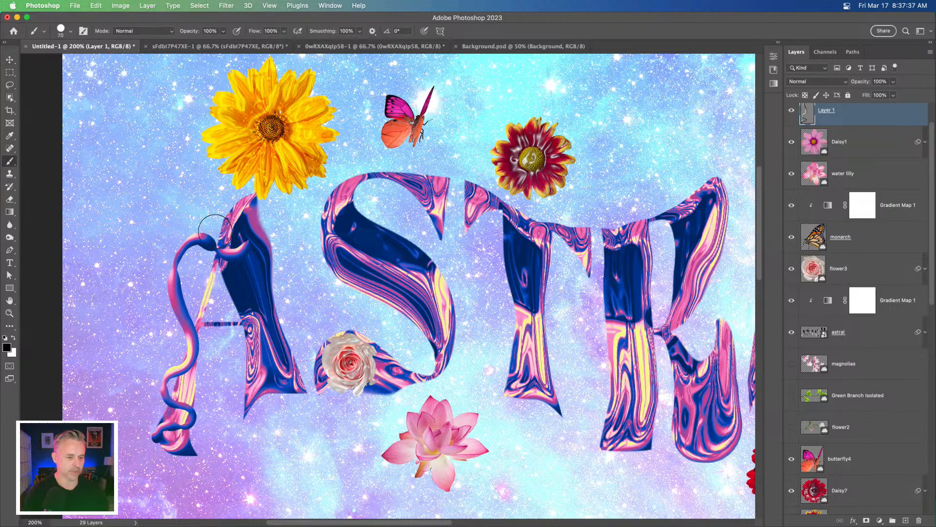
mouse_move(260, 279)
left_mouse_down()
mouse_move(248, 239)
mouse_move(273, 241)
mouse_move(290, 273)
left_mouse_up()
key("super+z")
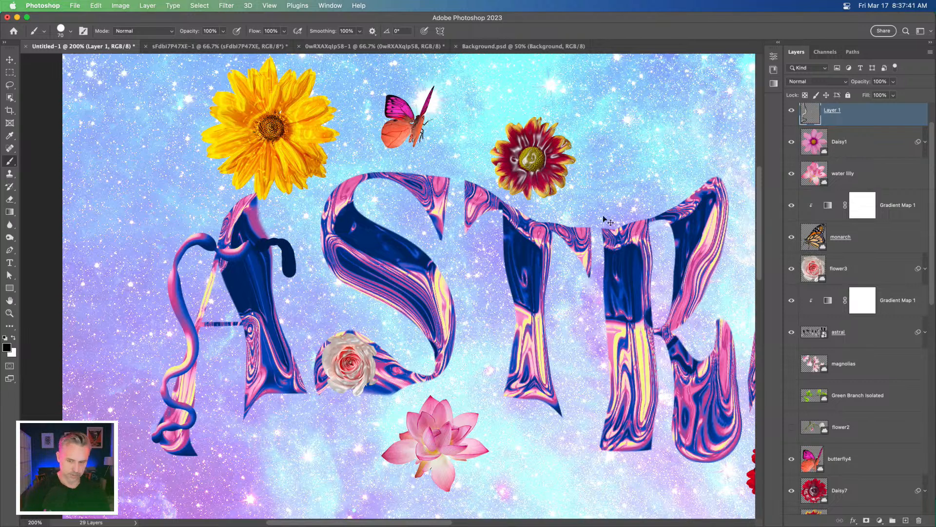
Darken the rasterized tendril to solid black with a Hue/Saturation Lightness of -100
scroll(880, 118, "up", 1)
scroll(881, 118, "up", 1)
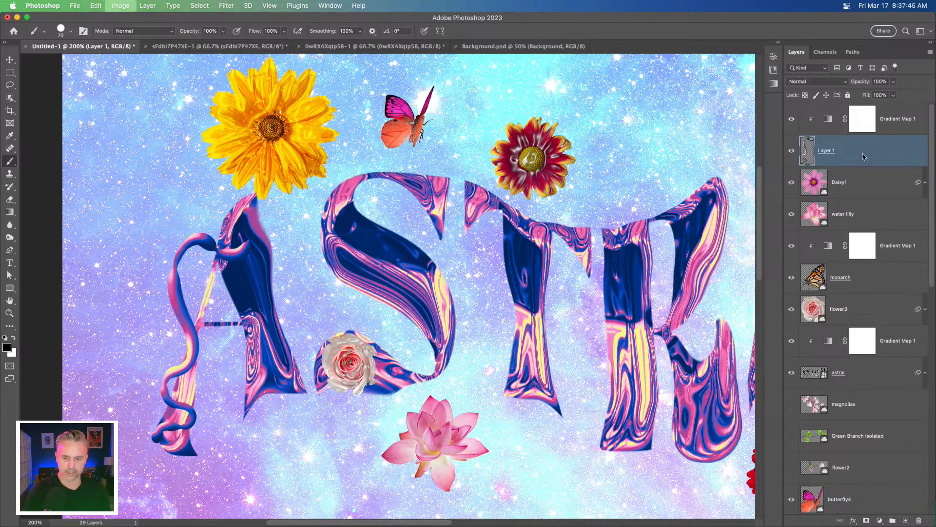
key("super+u")
left_click_drag(324, 303, 256, 300)
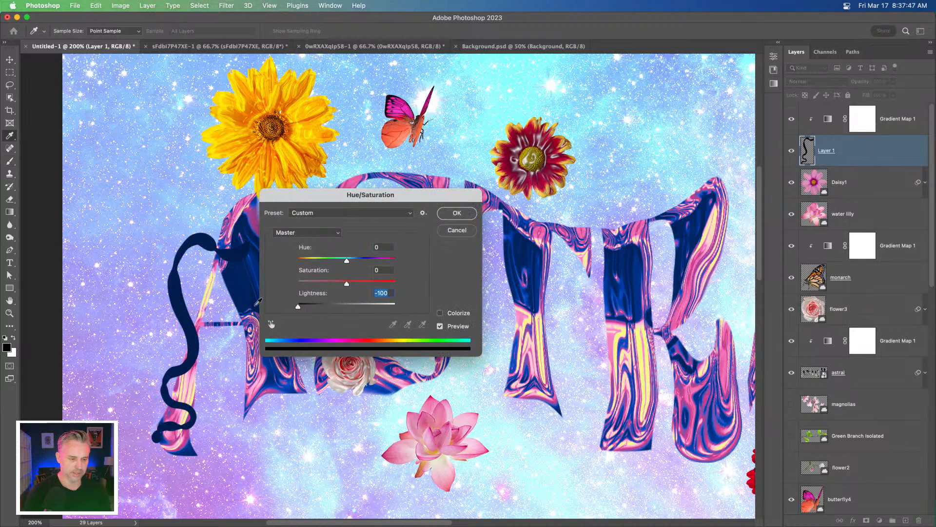
key("Return")
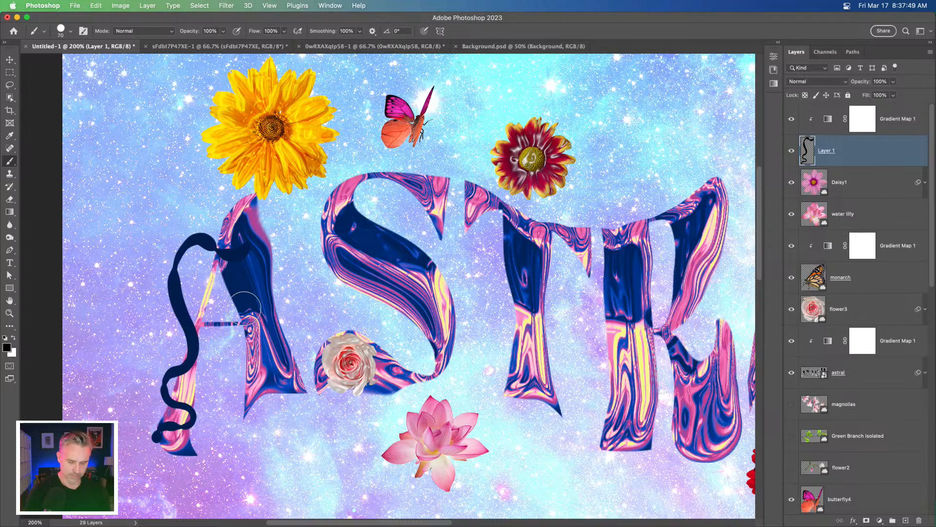
key("super+u")
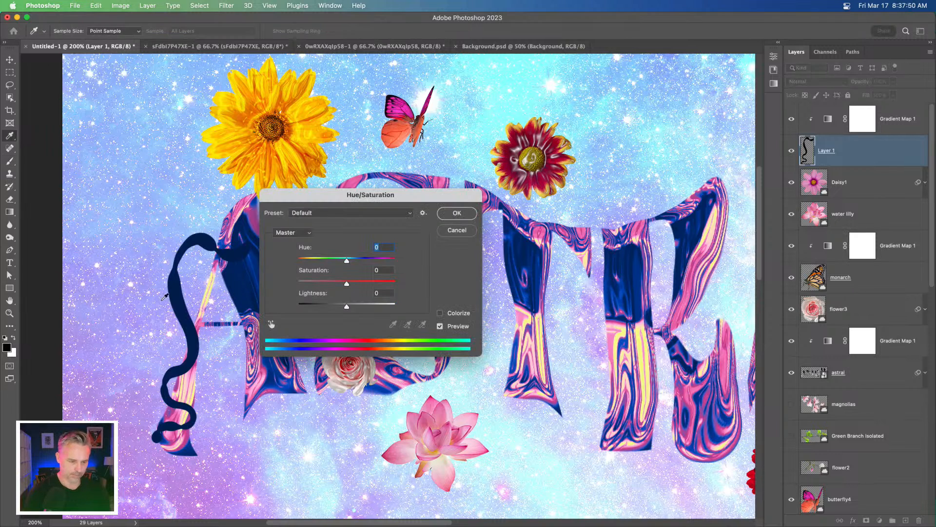
left_click(453, 232)
left_click(200, 238)
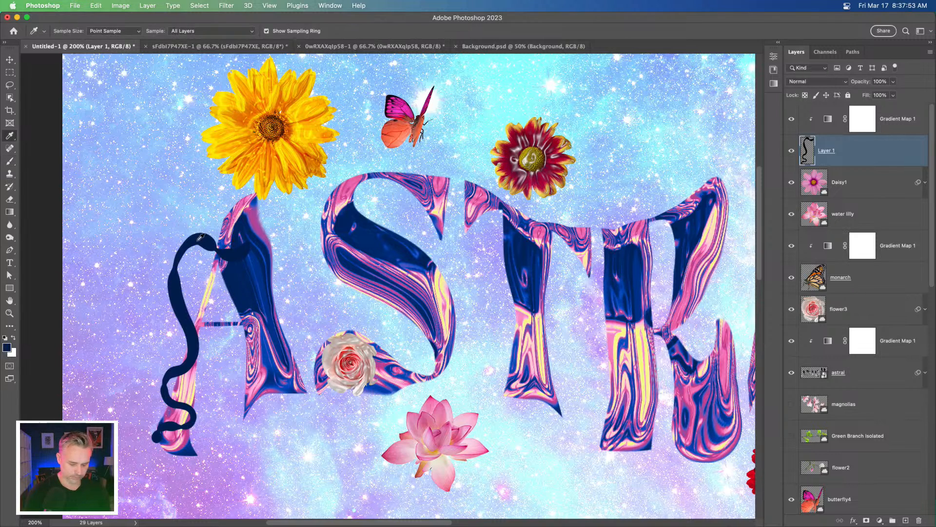
key("super+u")
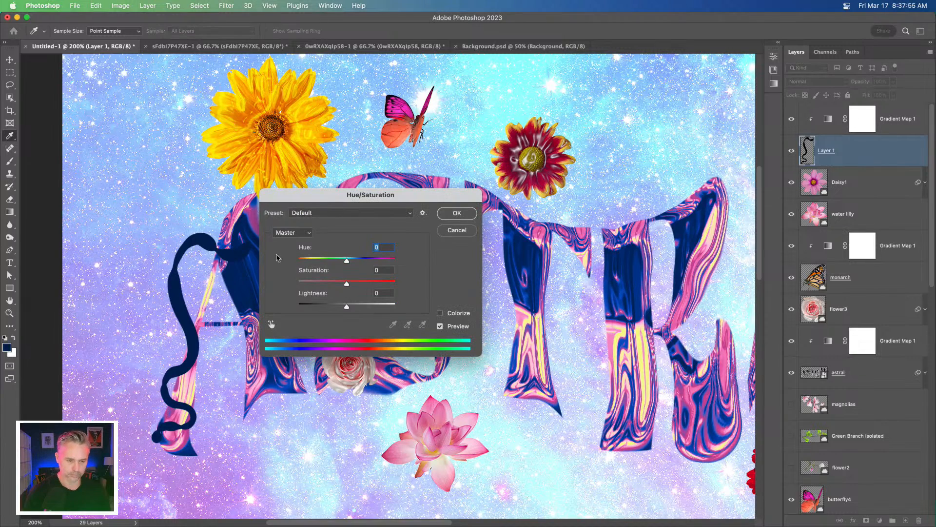
key("Escape")
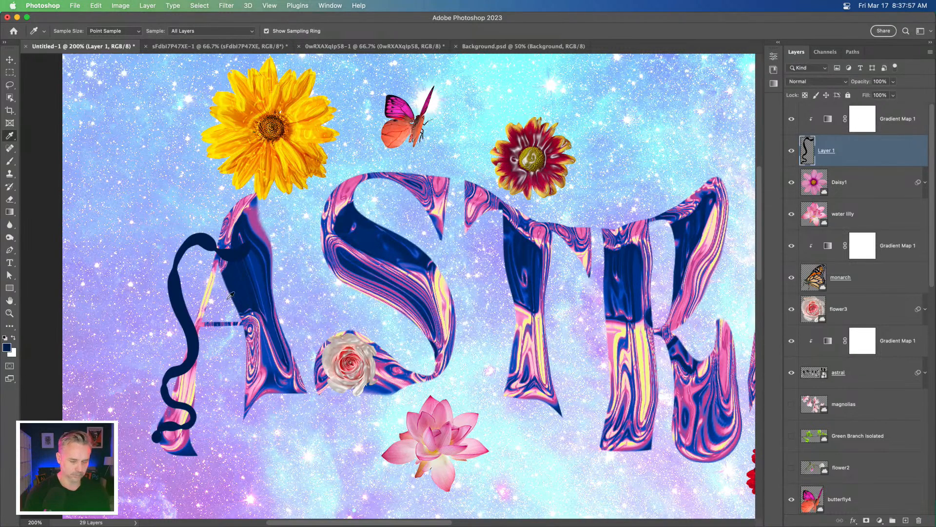
left_click(792, 119)
left_click(791, 119)
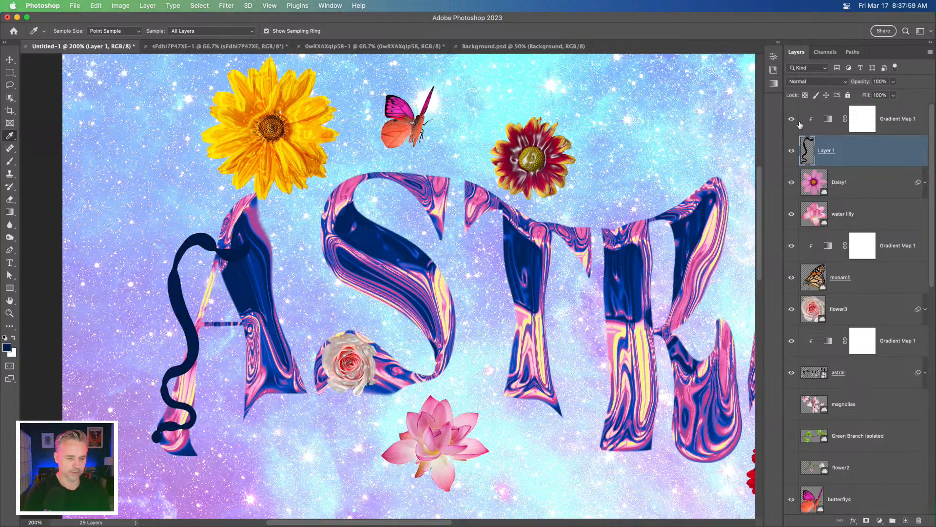
Add an Inner Bevel with 1000% depth and 18 px size plus a reversed, reflected black-to-white Gradient Overlay at 148% scale to the tendril layer
double_click(877, 154)
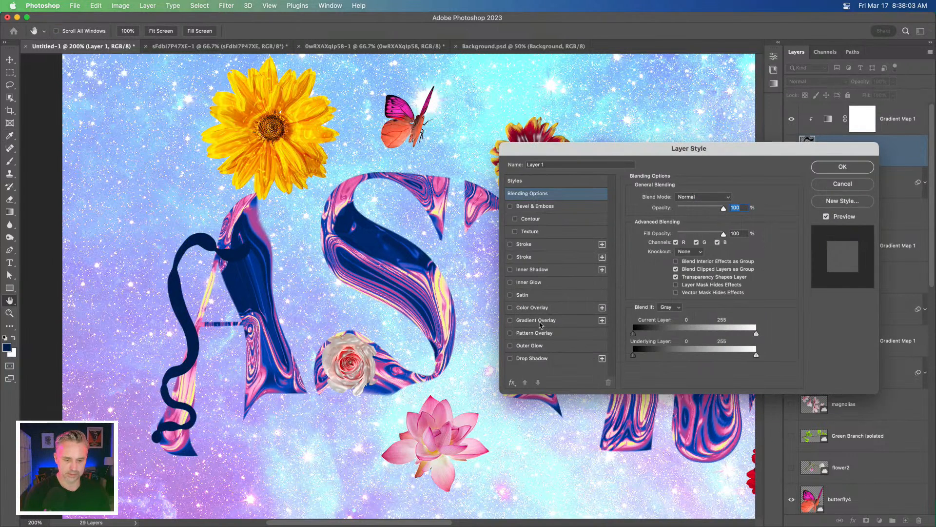
left_click(537, 320)
left_click(537, 206)
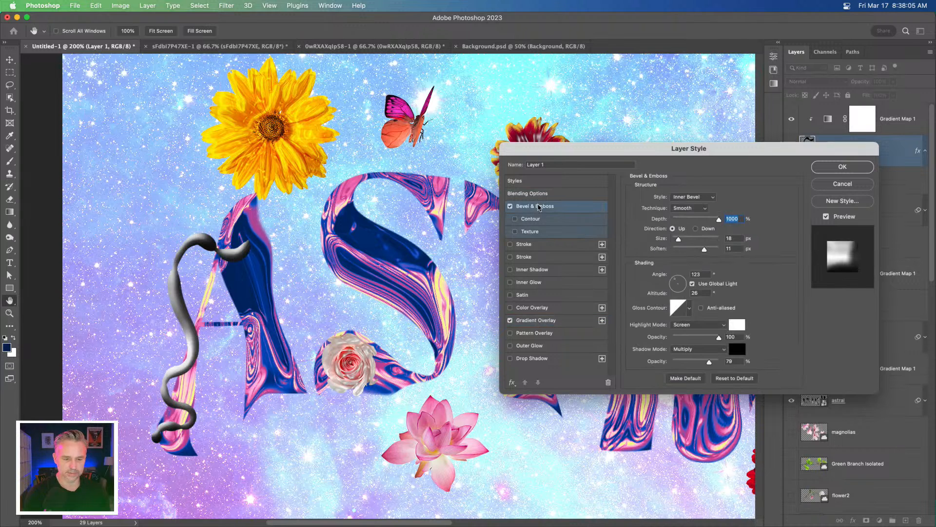
left_click(536, 320)
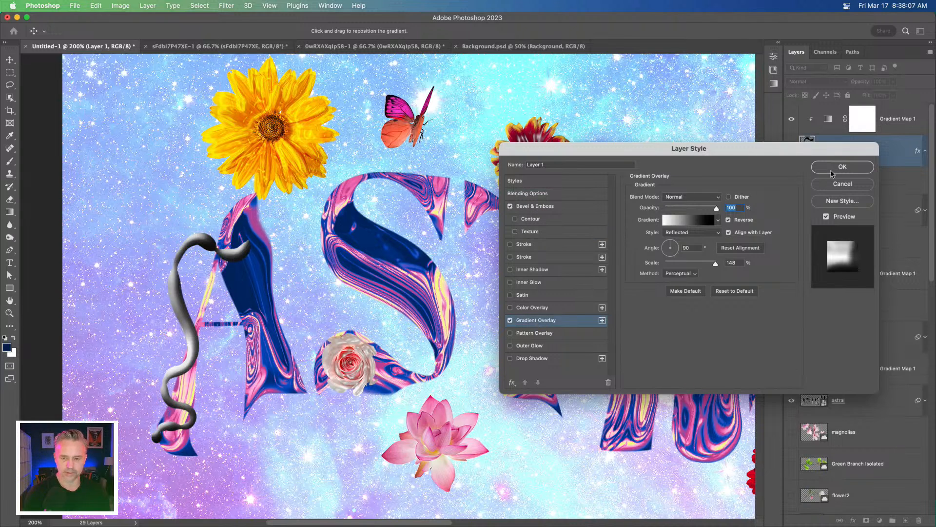
left_click(843, 166)
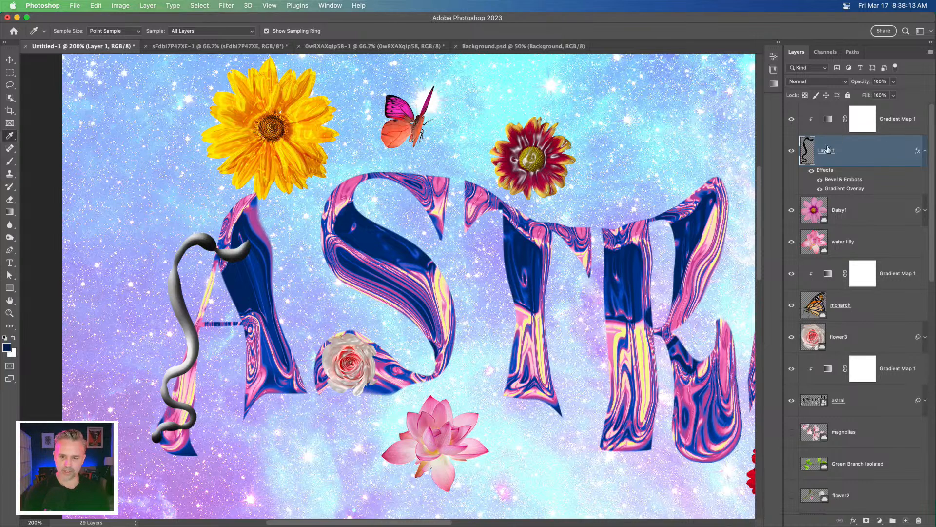
Try painting a 70 px tendril segment from the first A toward the S on the styled tendril layer, and undo the stroke
double_click(829, 119)
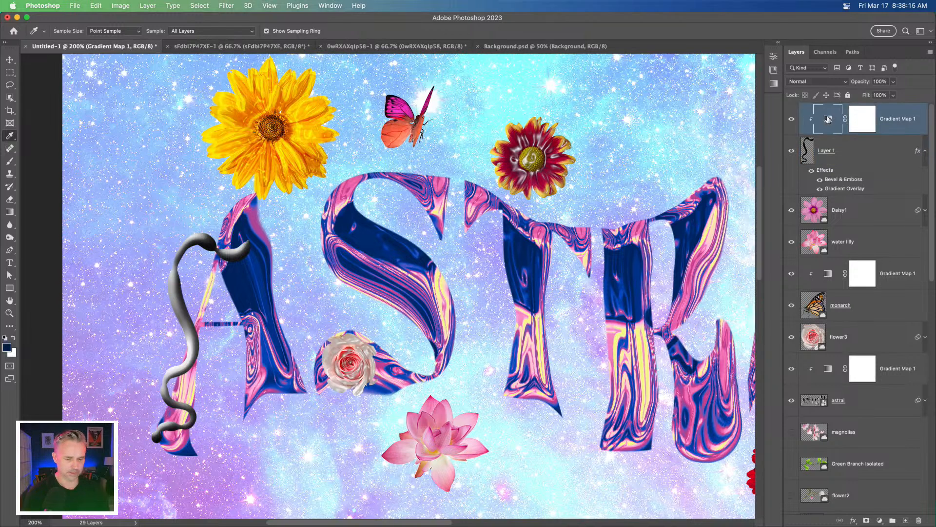
left_click(746, 54)
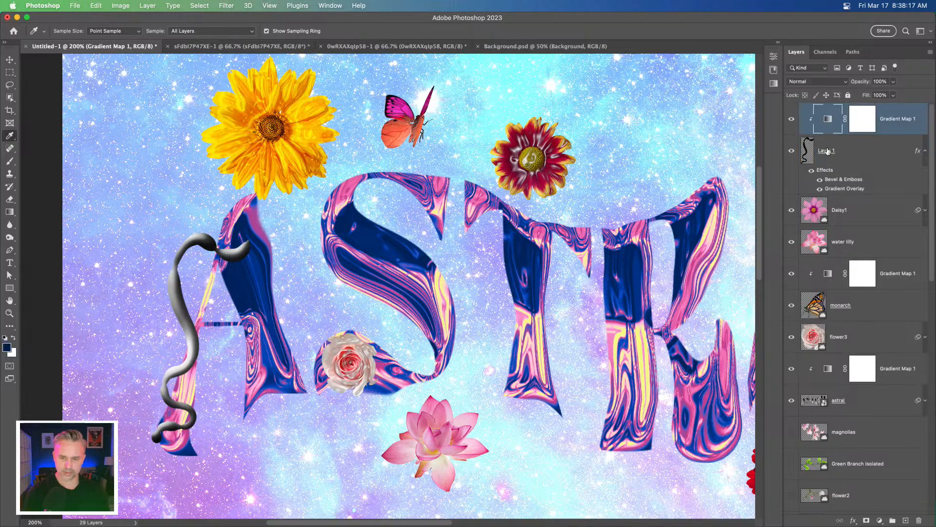
left_click(827, 150)
key("b")
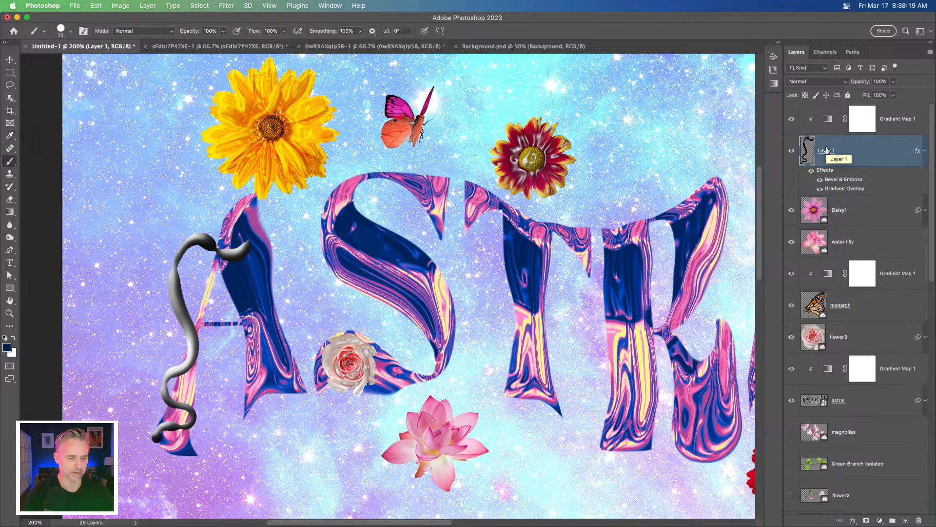
mouse_move(237, 252)
left_mouse_down()
mouse_move(260, 263)
mouse_move(258, 249)
mouse_move(276, 237)
mouse_move(315, 263)
left_mouse_up()
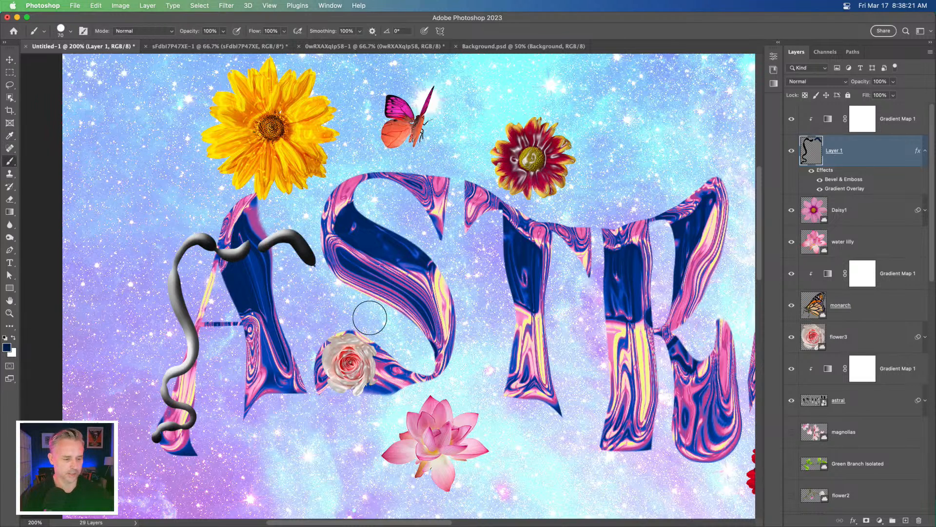
key("super+z")
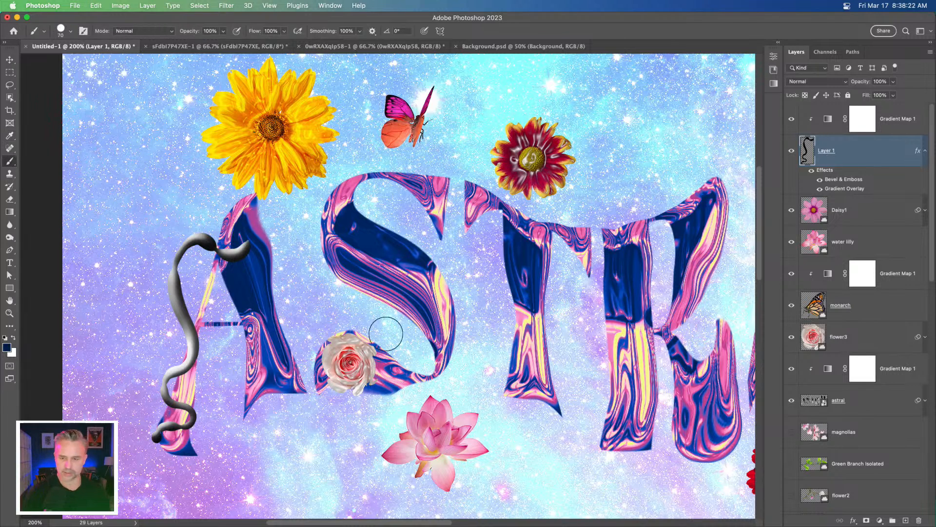
left_click(824, 119)
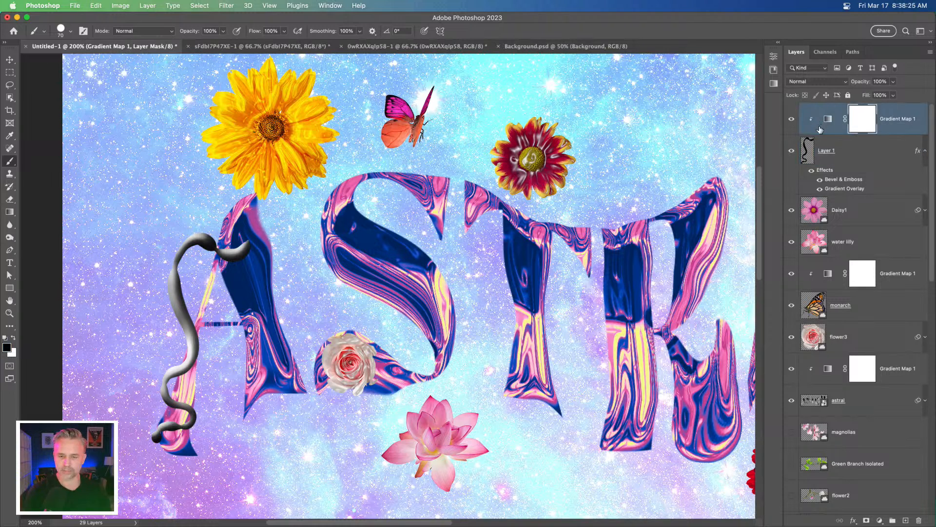
left_click(824, 150)
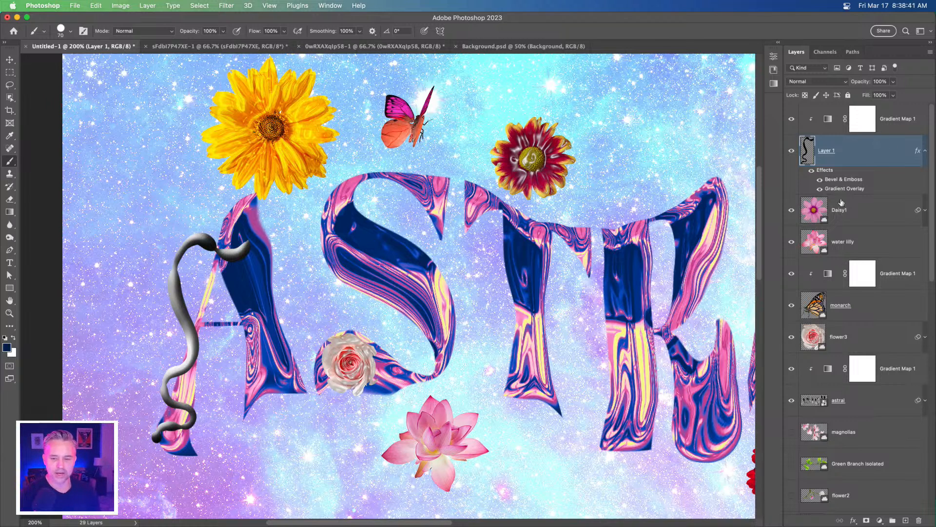
Collapse the tendril layer's effects list, group the layers from Daisy1 through flower3, and name the group flowers
left_click(925, 151)
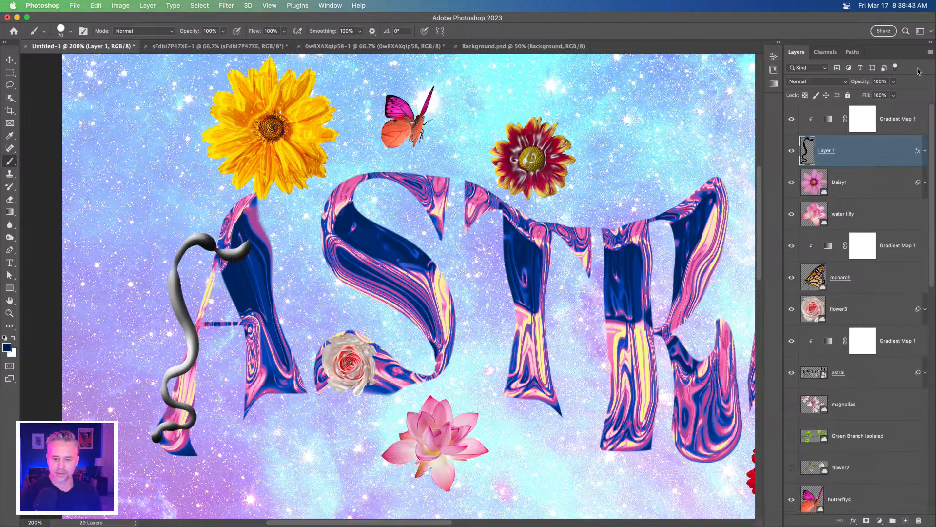
left_click(862, 190)
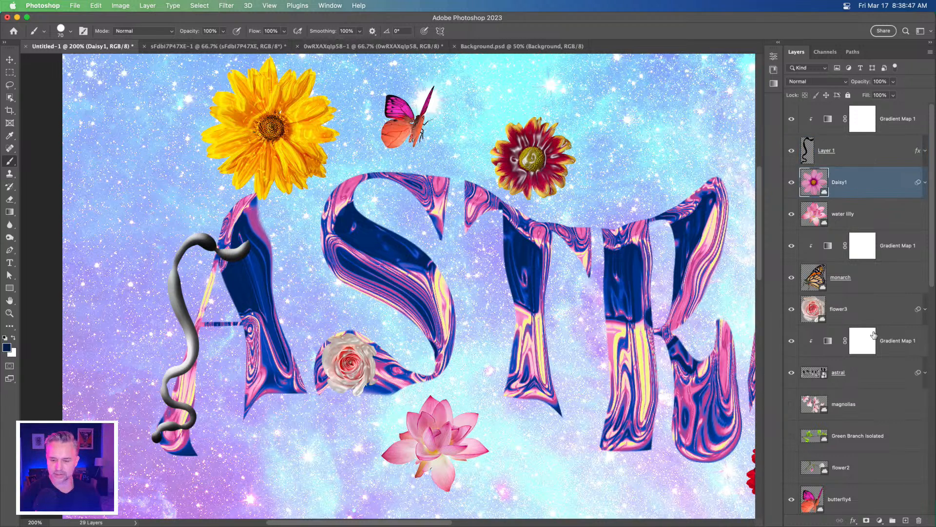
left_click(872, 304, "shift")
key("super+g")
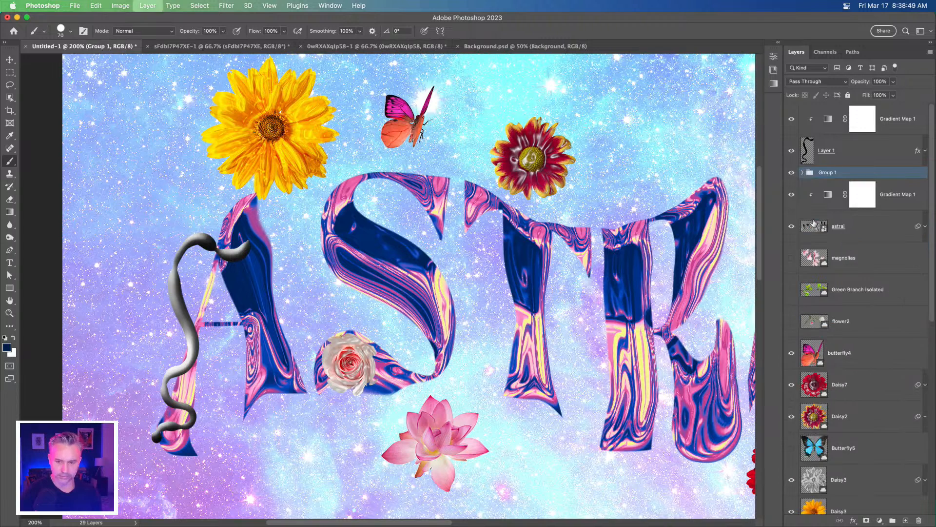
double_click(827, 172)
type("flowers")
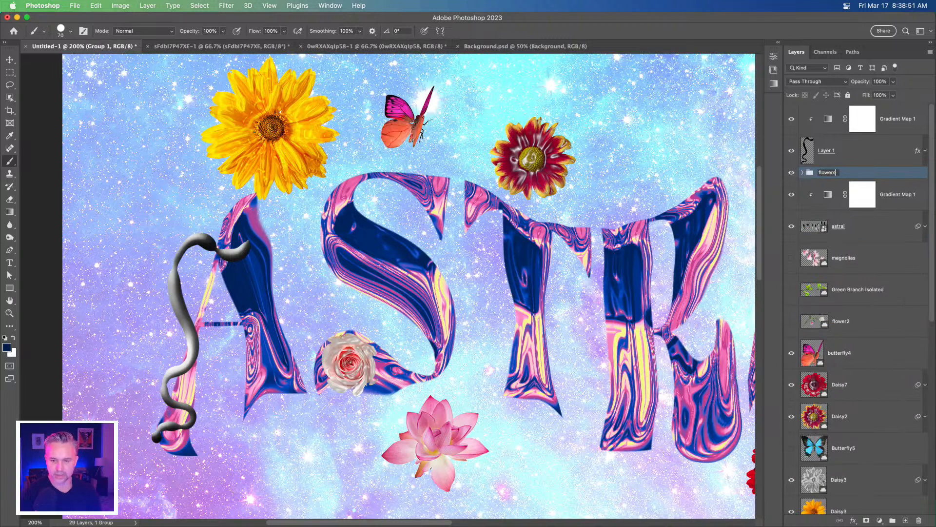
key("Return")
Group the layers below the astral lettering, from magnolias through the lower Daisy3, and name the group flowers
left_click(856, 258)
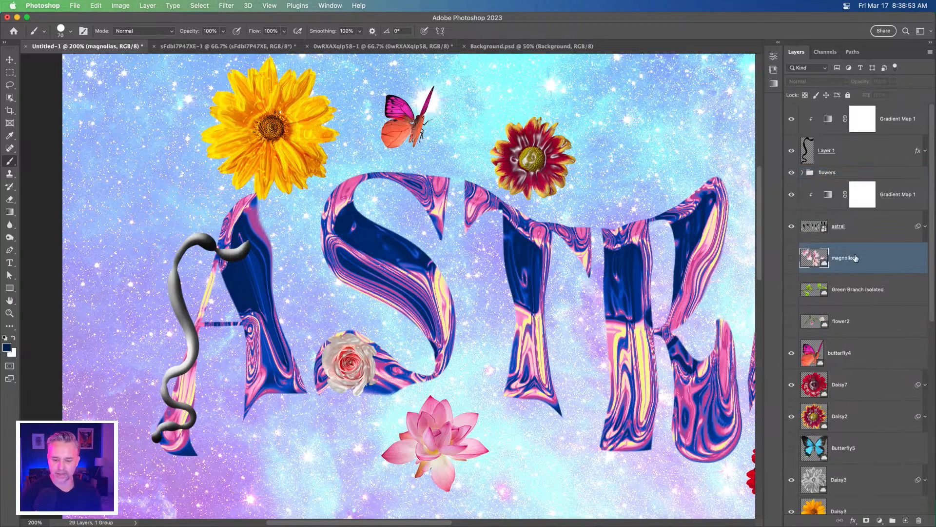
scroll(861, 337, "down", 5)
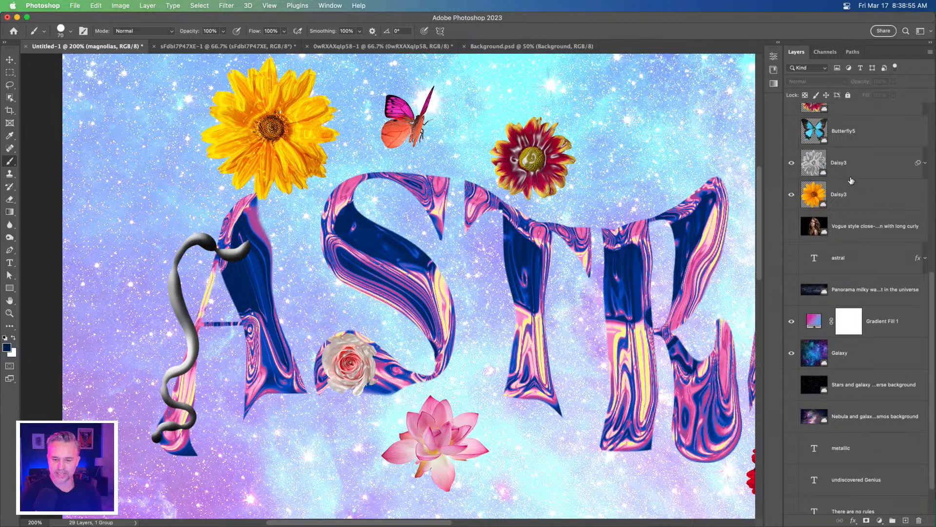
left_click(851, 193, "shift")
key("super+g")
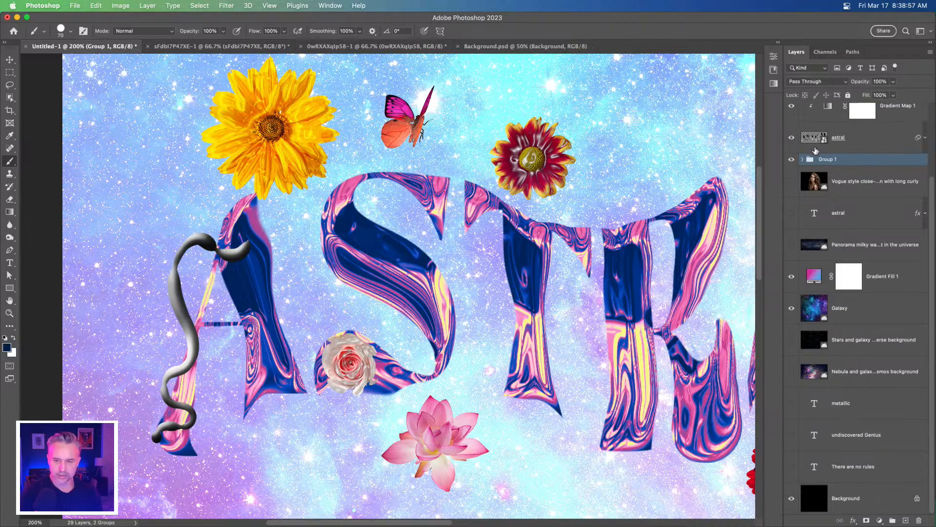
double_click(822, 159)
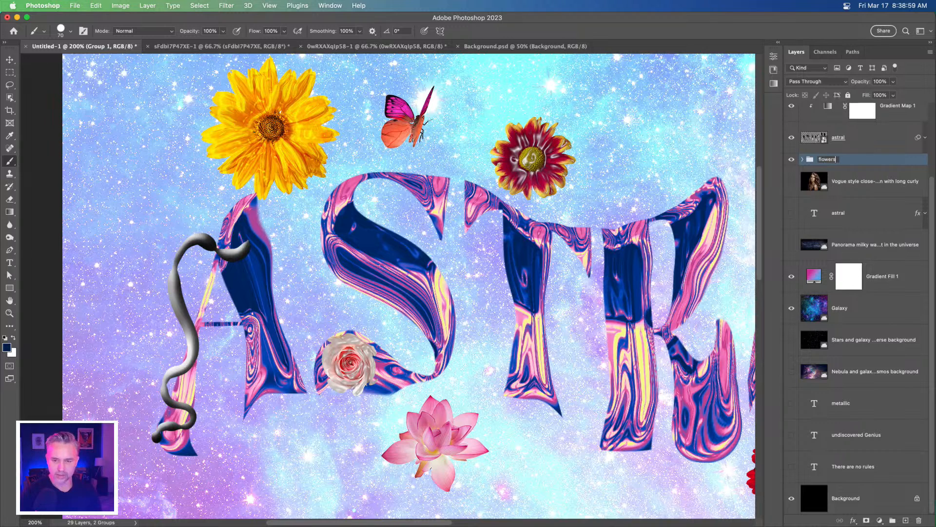
key("Return")
Group the layers from the Vogue style portrait through the "There are no rules" text layer and name the group bkgd
left_click(843, 187)
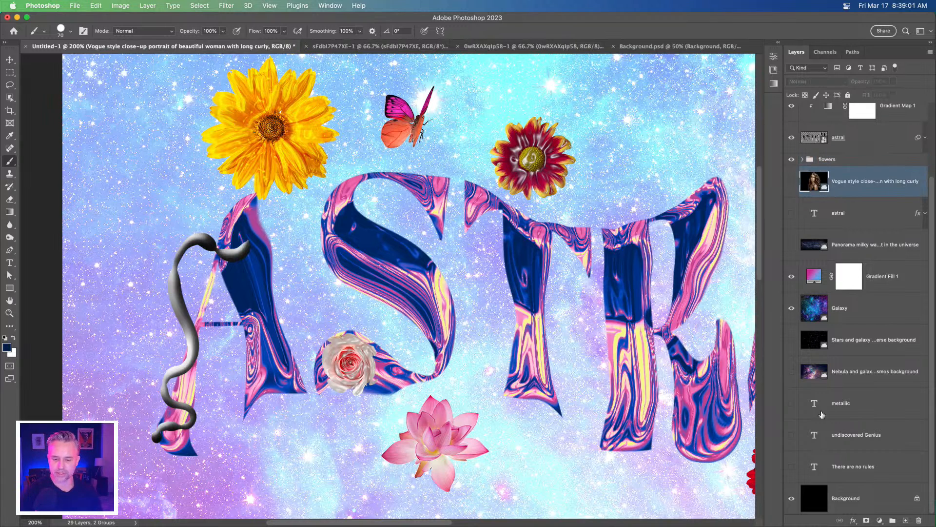
left_click(835, 477, "shift")
key("super+g")
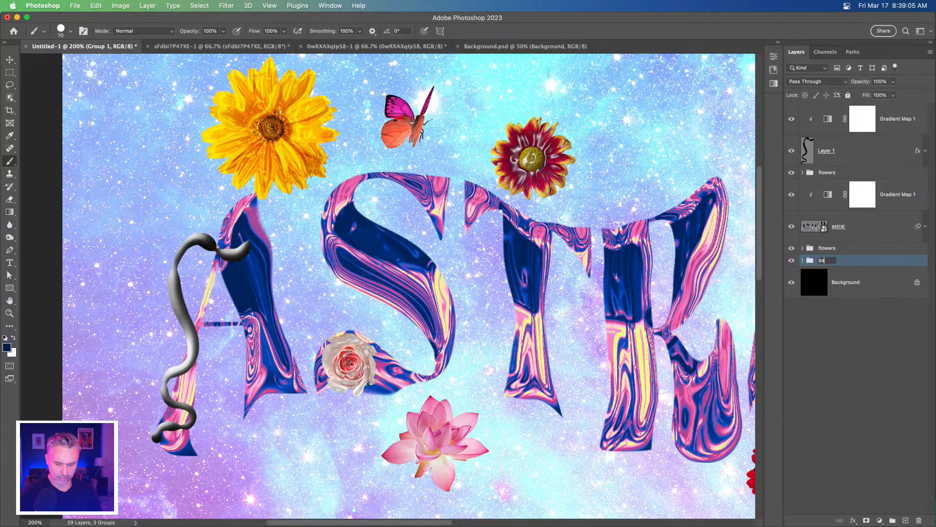
type("bkgd")
key("Return")
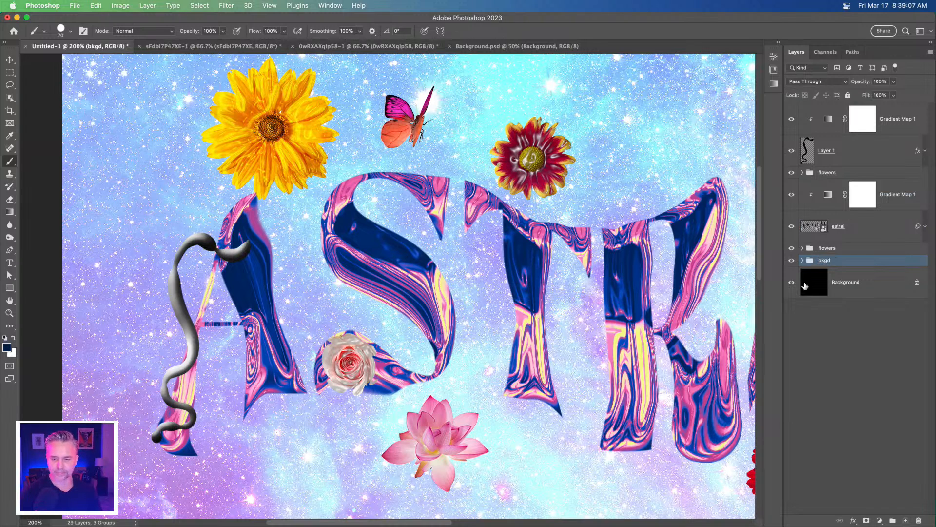
Unlock the black Background layer and move it into the bkgd group, between the Stars and Nebula background layers
left_click_drag(919, 283, 800, 264)
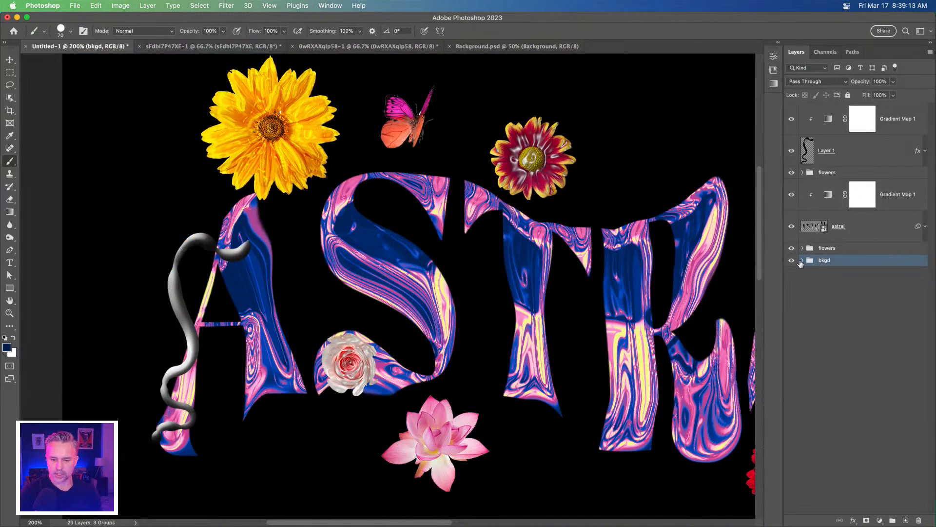
left_click(803, 261)
scroll(845, 283, "down", 3)
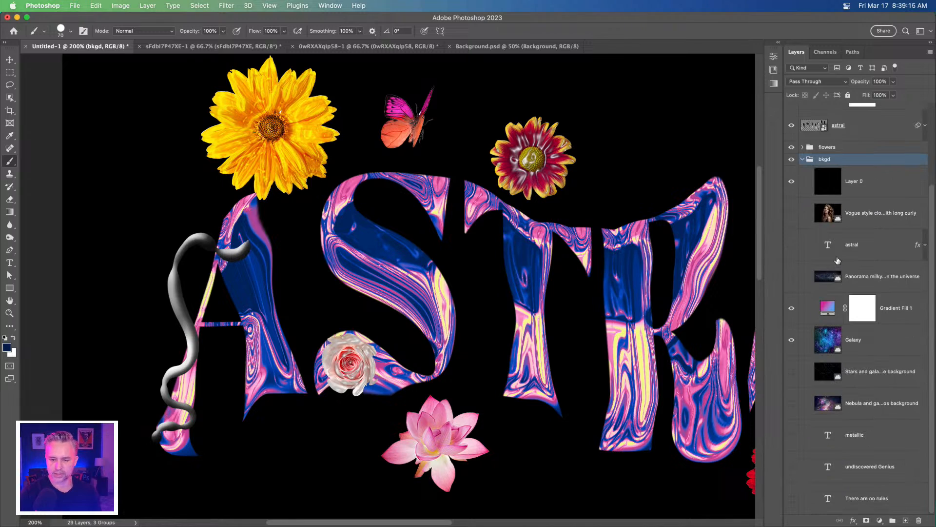
left_click_drag(848, 183, 849, 388)
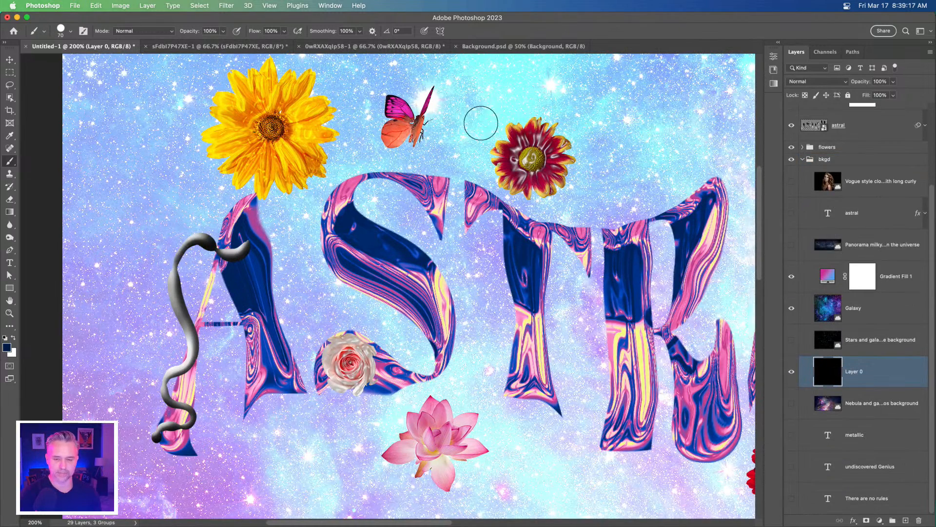
left_click(803, 159)
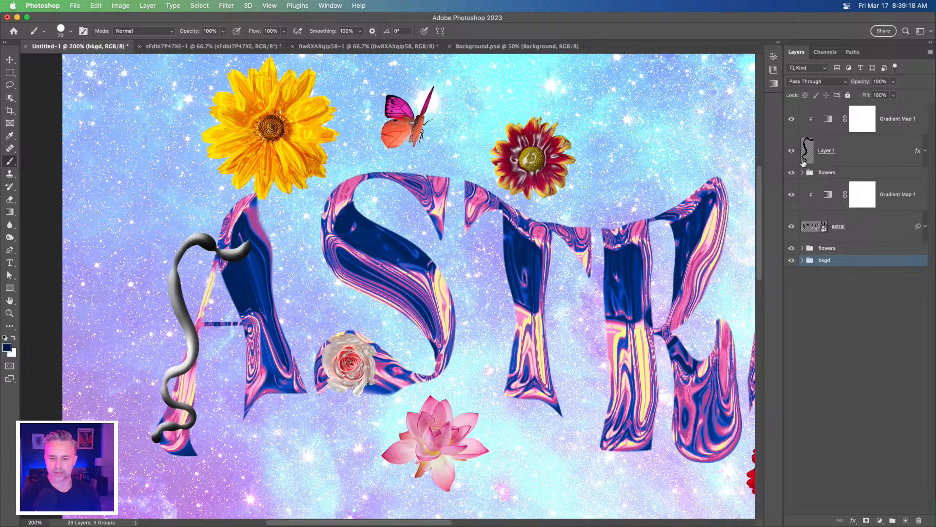
Group the astral layer with the gradient map above it and name the group "text"
left_click(843, 174)
left_click(888, 226)
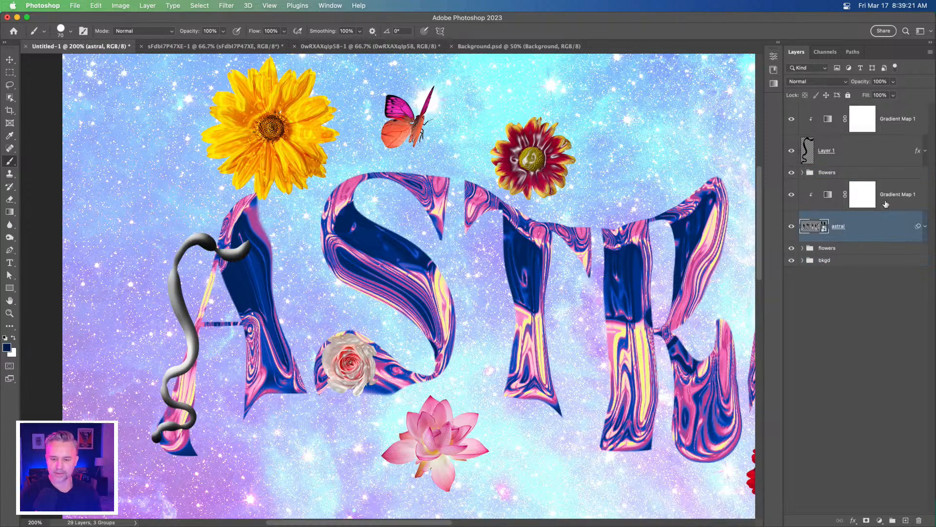
left_click(889, 198, "shift")
key("super+g")
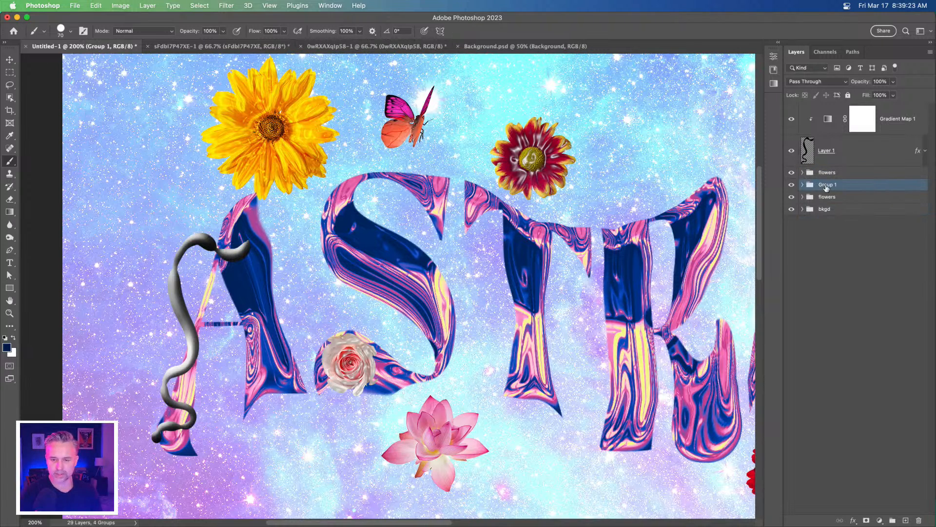
key("Return")
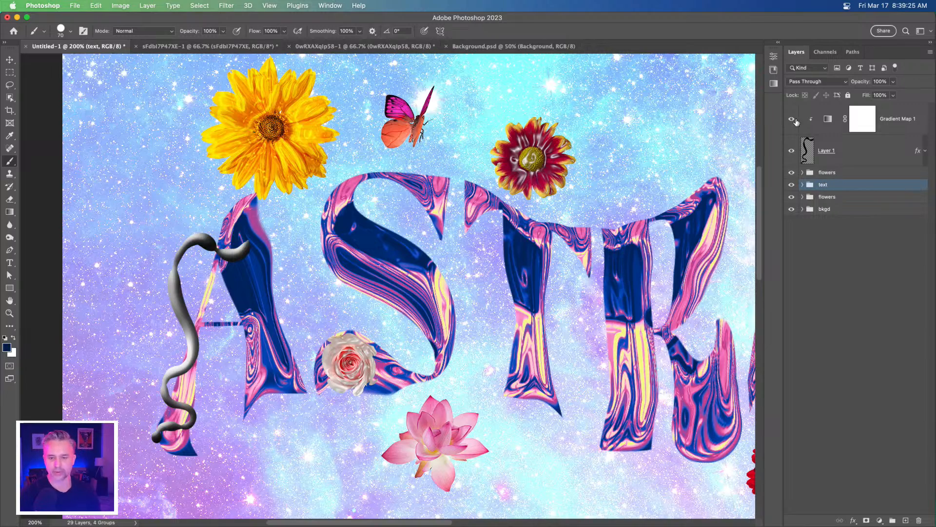
Rename Layer 1 as "snake warping thingy"
left_click(853, 173)
left_click(881, 150)
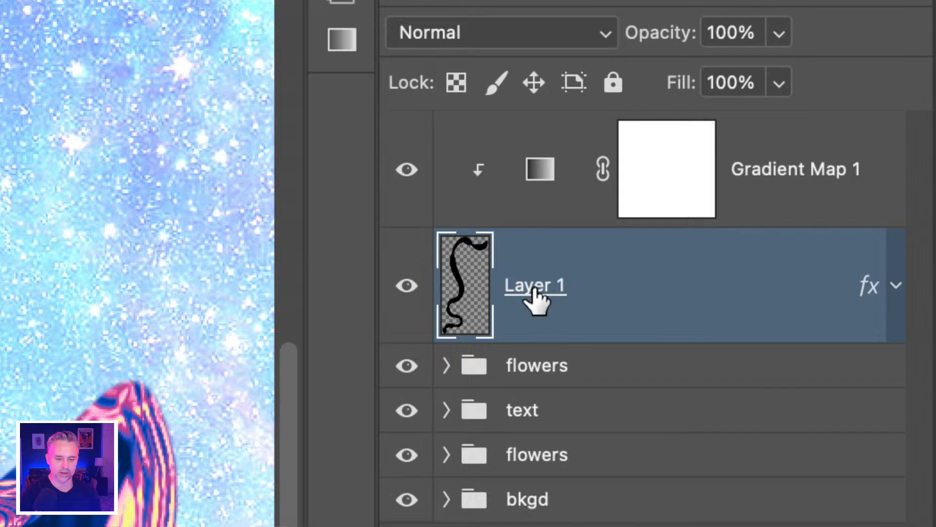
double_click(535, 288)
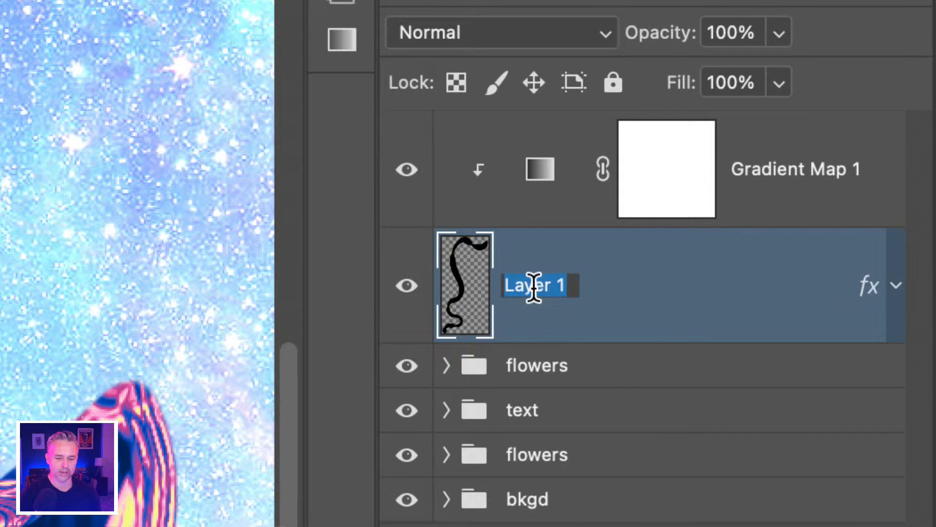
type("snake p")
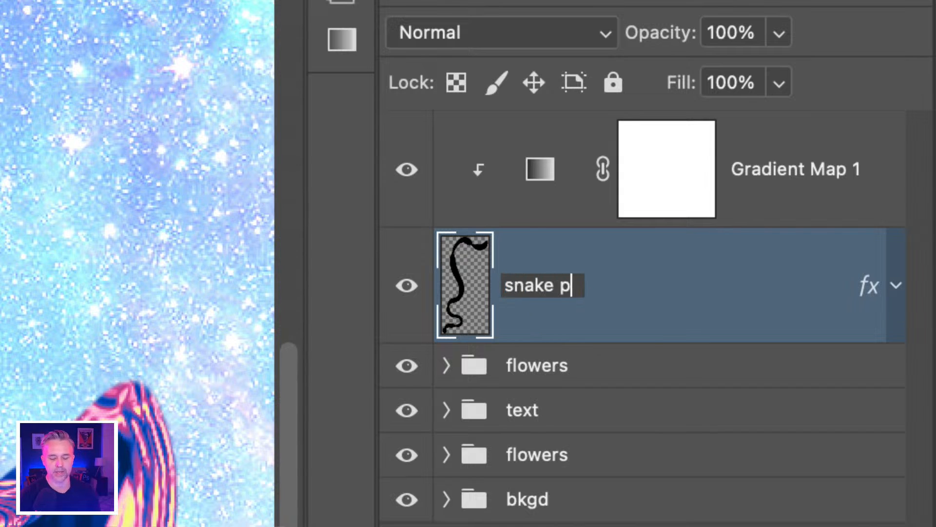
key("BackSpace")
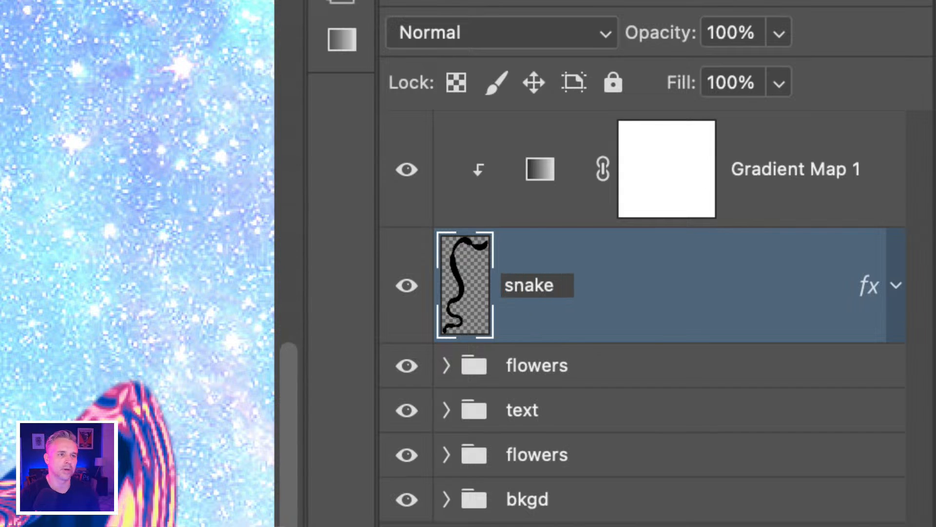
type("warping thing")
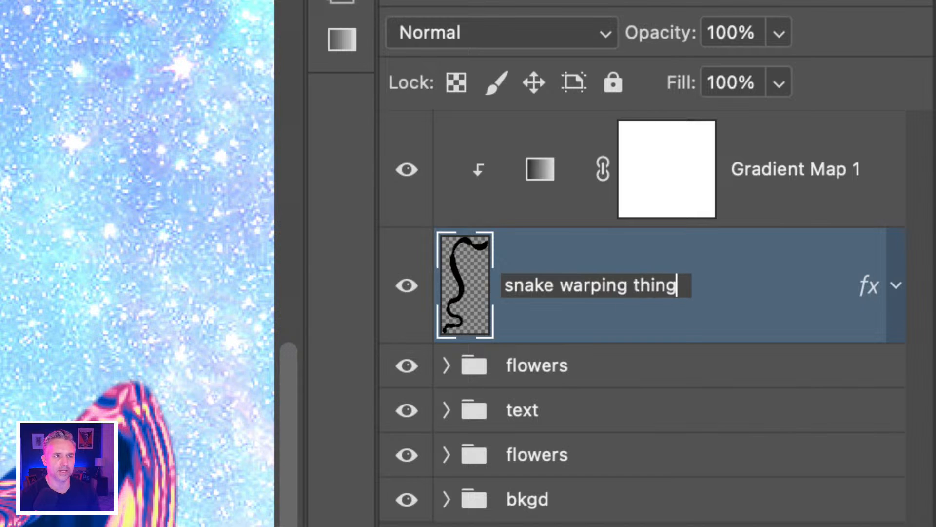
type("y")
key("Return")
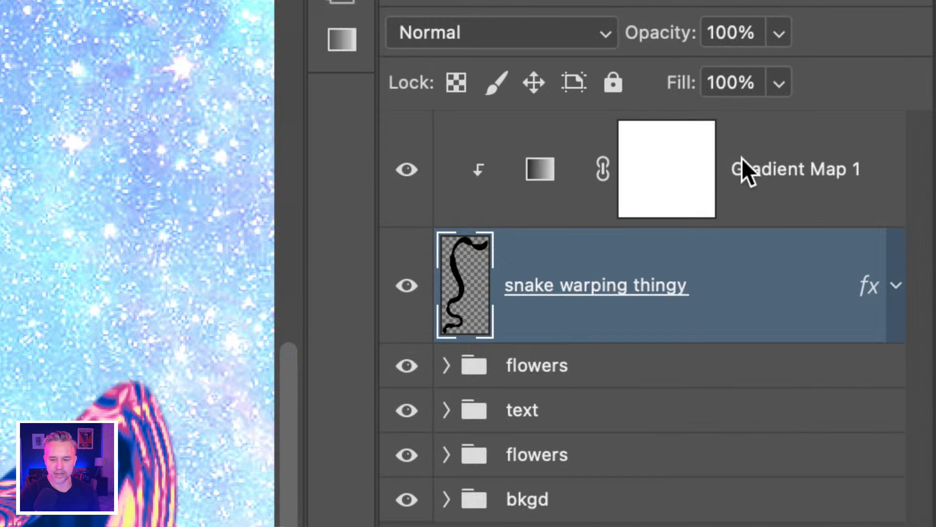
Select the gradient map above the snake layer and hide both flowers groups, the text group and the bkgd group
left_click(746, 177)
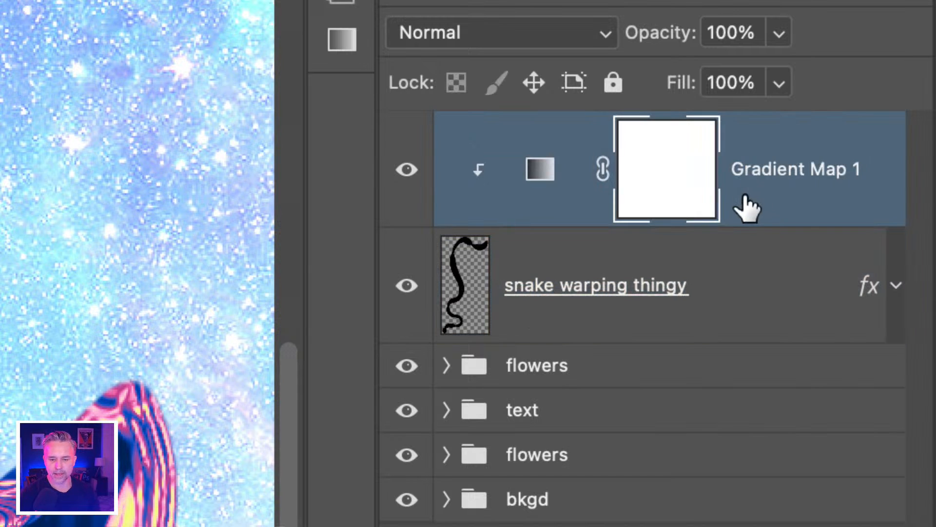
left_click(774, 272)
left_click(666, 175)
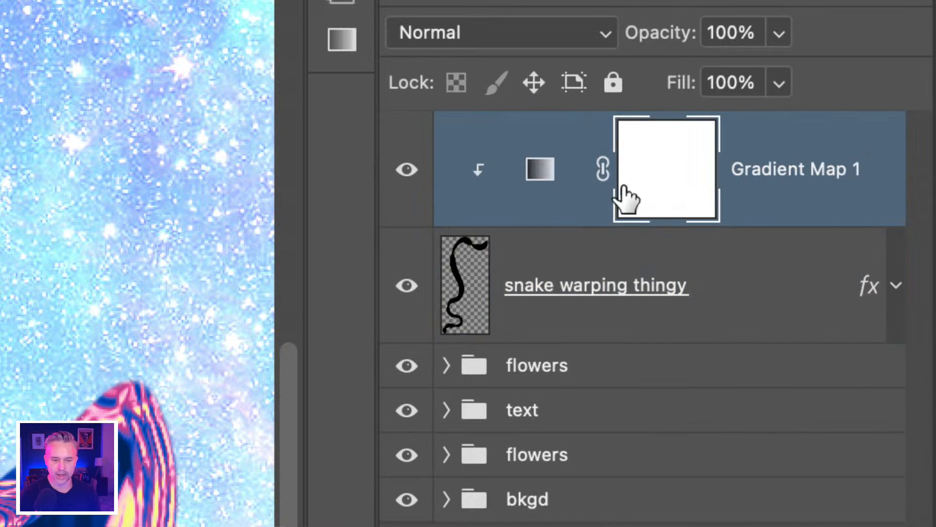
left_click(540, 171)
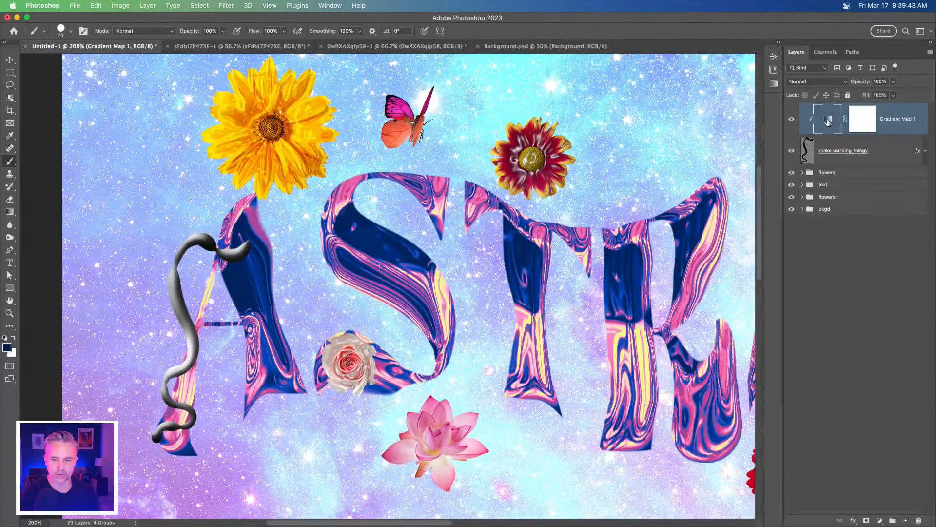
left_click(791, 208)
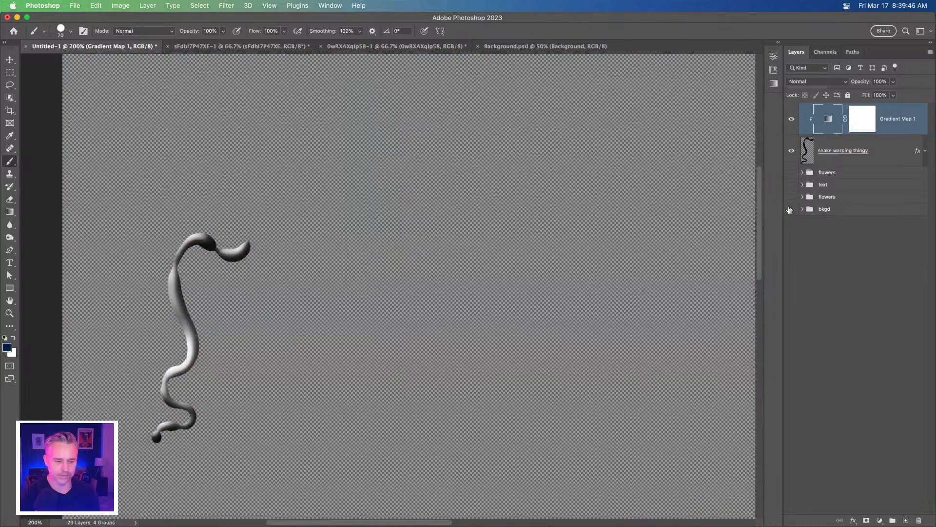
key("super+equal")
left_click_drag(232, 268, 495, 190)
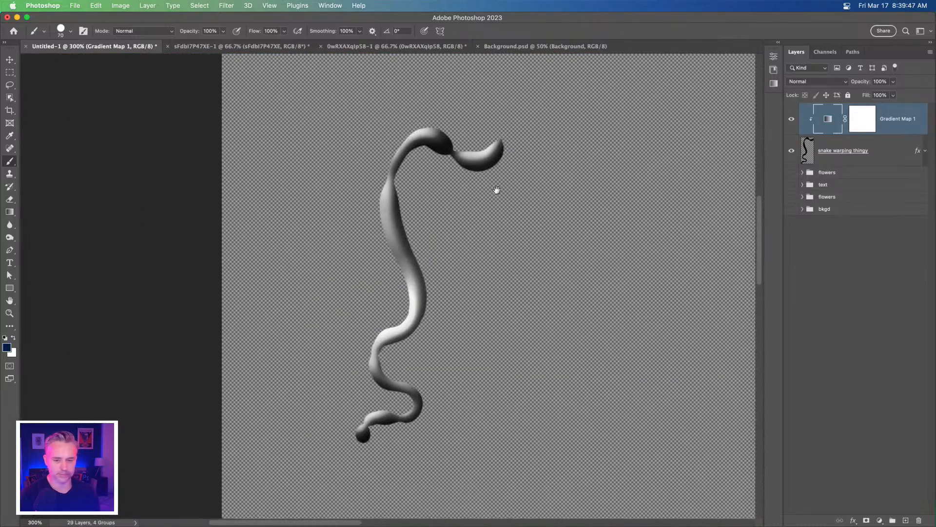
Inspect the Gradient Map 1 settings and compare the snake with its Bevel & Emboss, Gradient Overlay and gradient map switched on and off
double_click(825, 120)
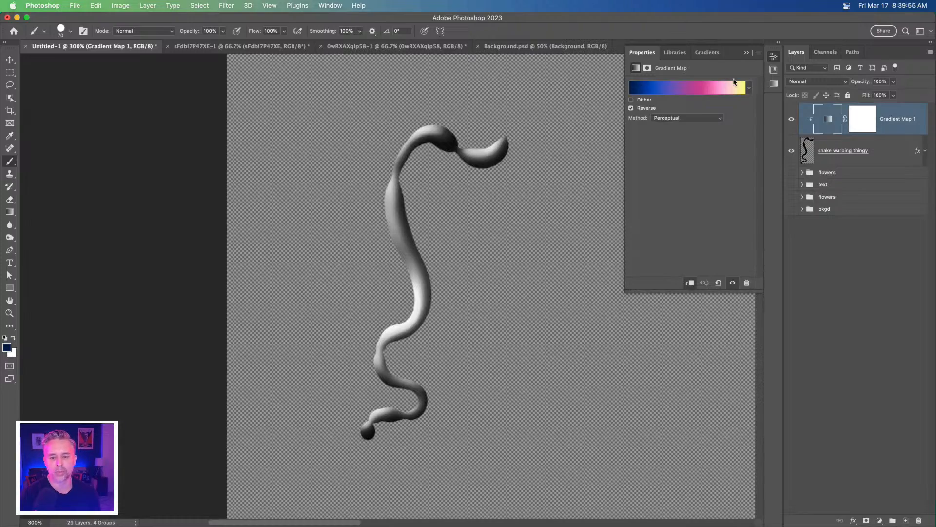
left_click(747, 52)
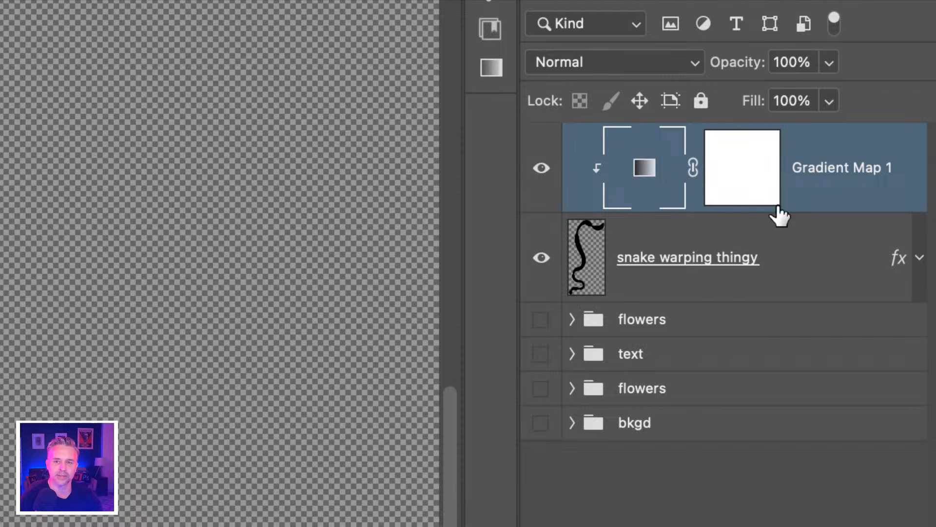
left_click(918, 260)
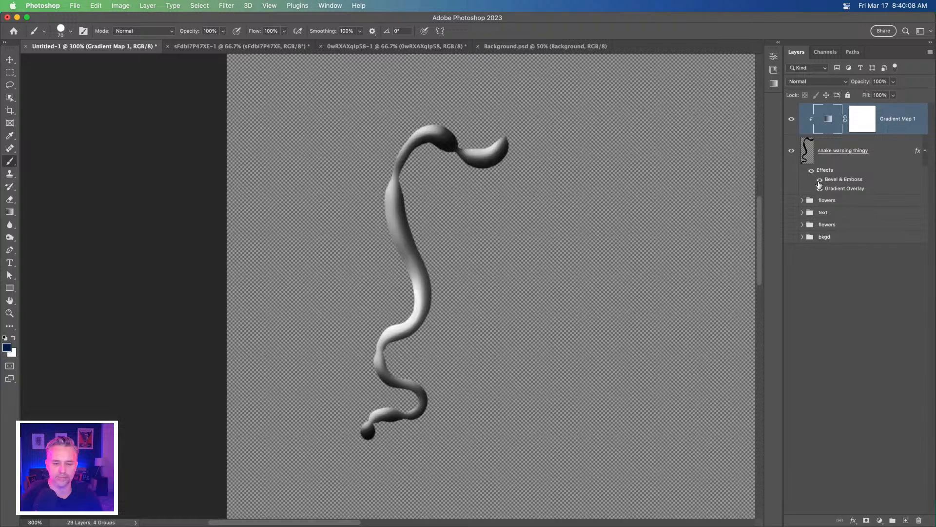
left_click(820, 182)
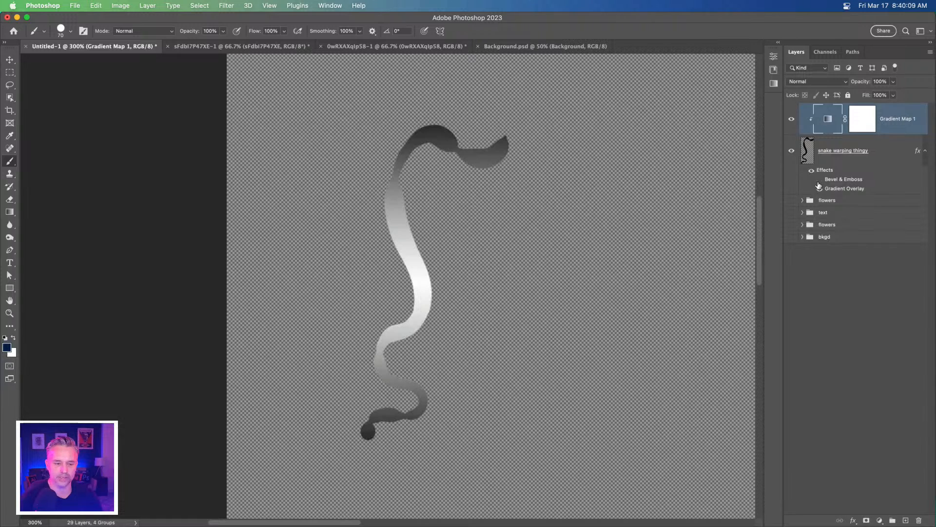
left_click(819, 190)
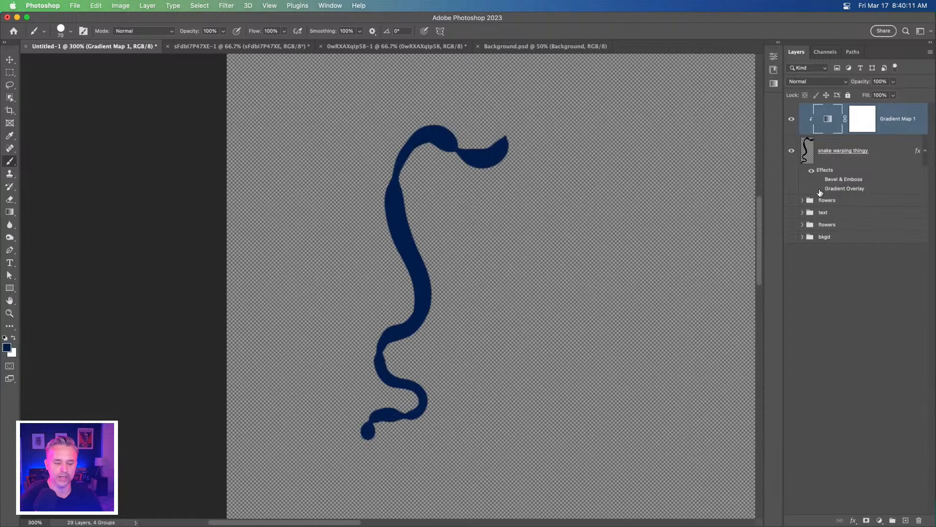
left_click(792, 122)
left_click(792, 121)
left_click(792, 122)
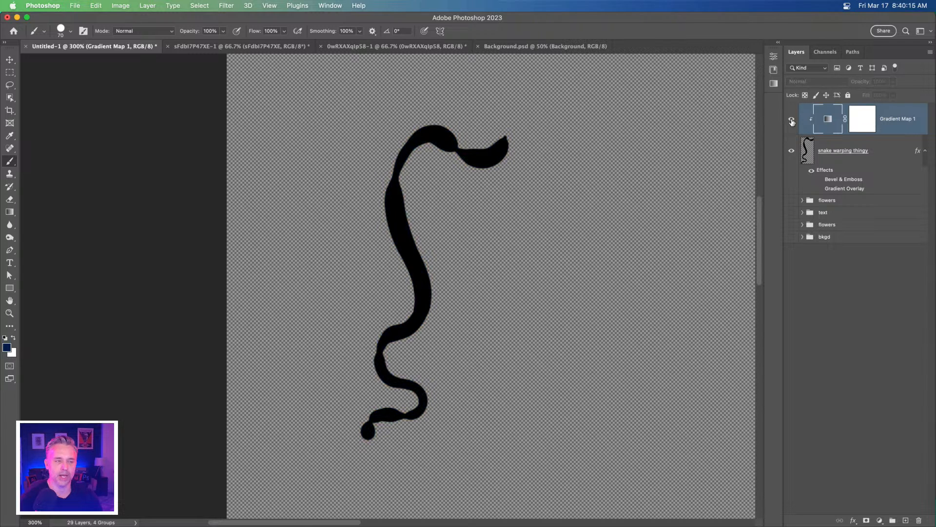
left_click(792, 122)
left_click(792, 122)
left_click(792, 122)
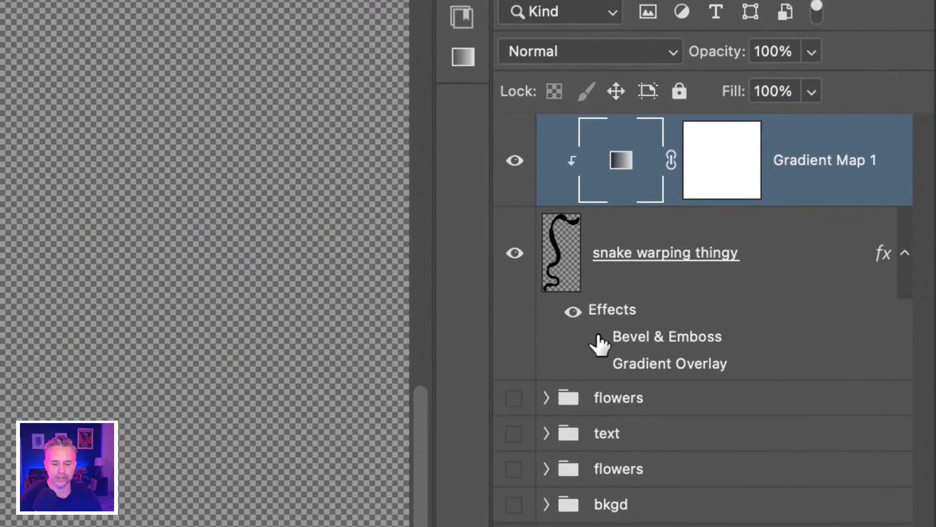
left_click(820, 180)
left_click(599, 365)
Hide Gradient Map 1, put the snake warping thingy layer in a new group, and place the gradient map above that group
left_click(781, 269)
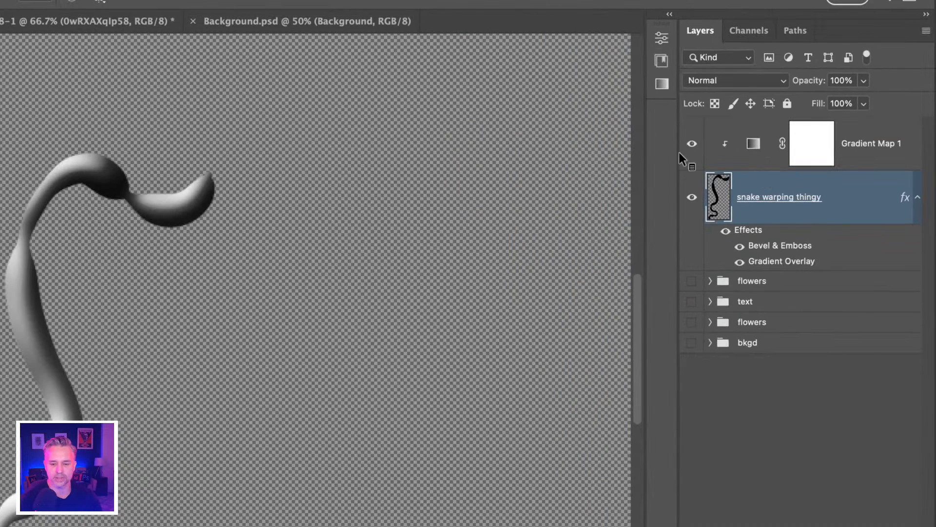
left_click(692, 144)
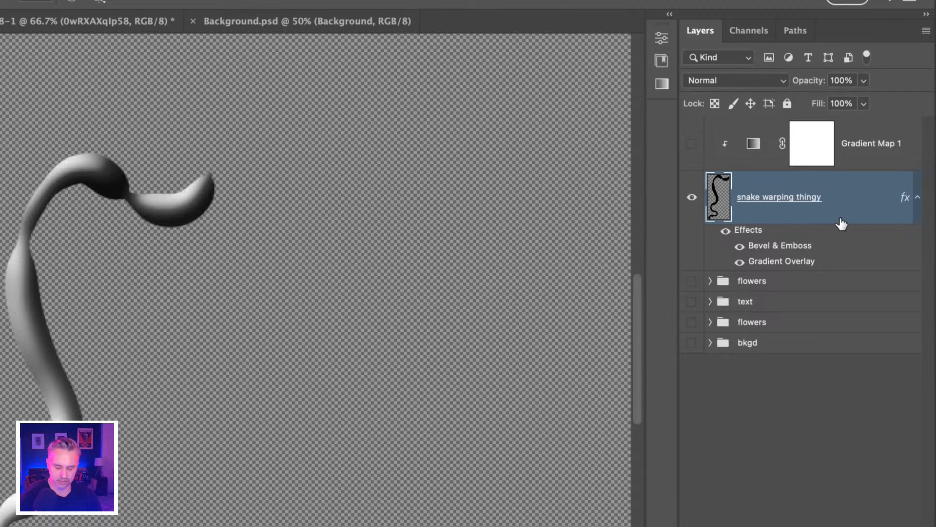
key("ctrl+g")
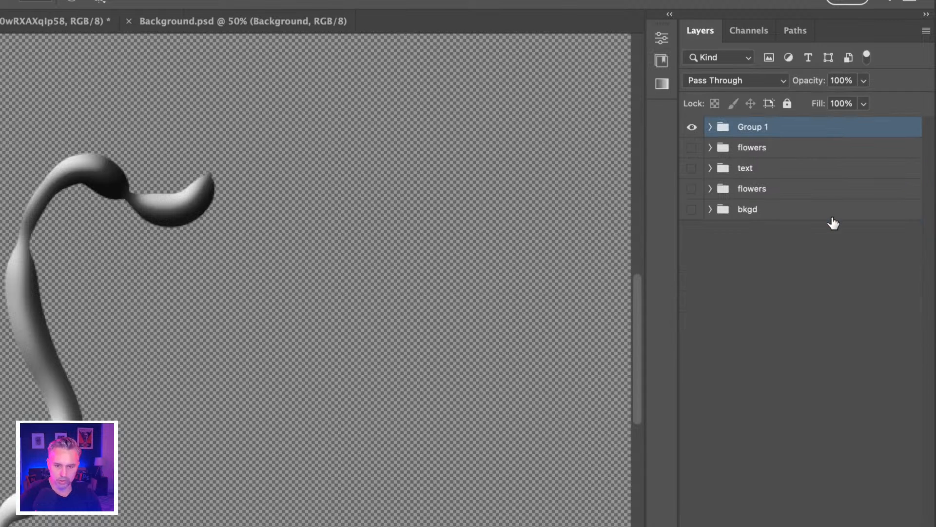
left_click(710, 127)
left_click_drag(785, 162, 779, 126)
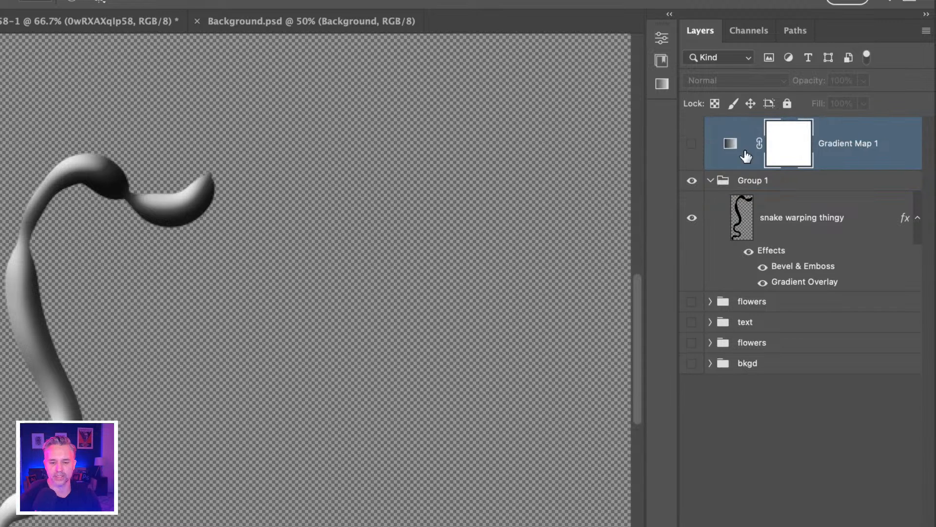
Collapse the snake layer's effects list and rename its group as "snake line folder thingies"
left_click(797, 210)
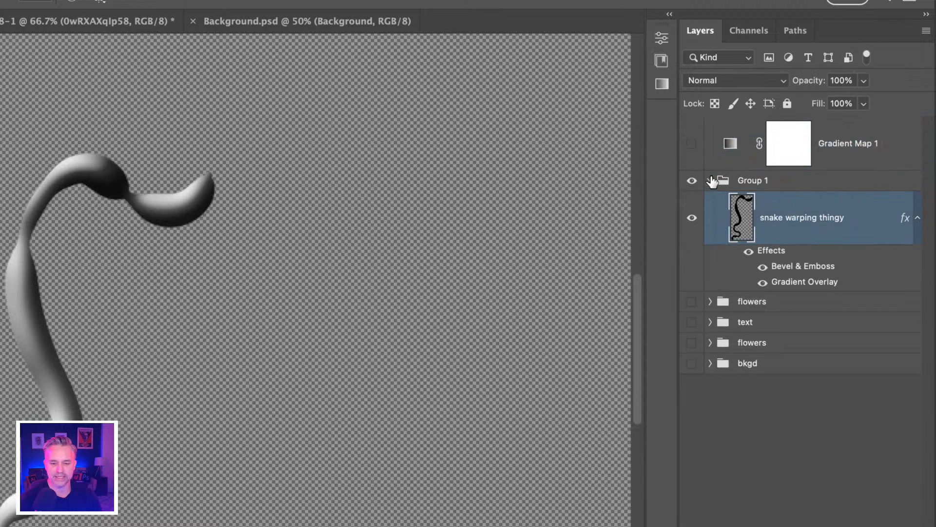
left_click(916, 219)
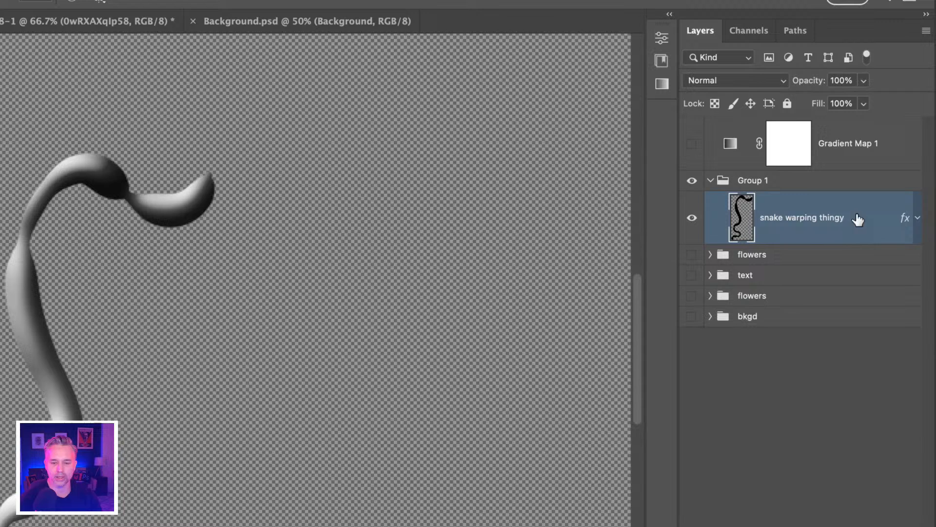
double_click(746, 181)
type("s")
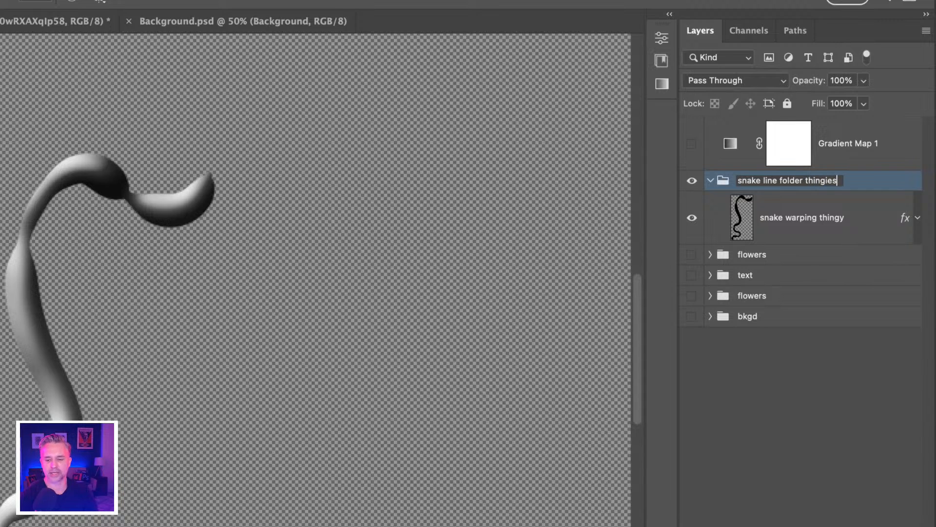
type("nake line folder thingies")
key("Return")
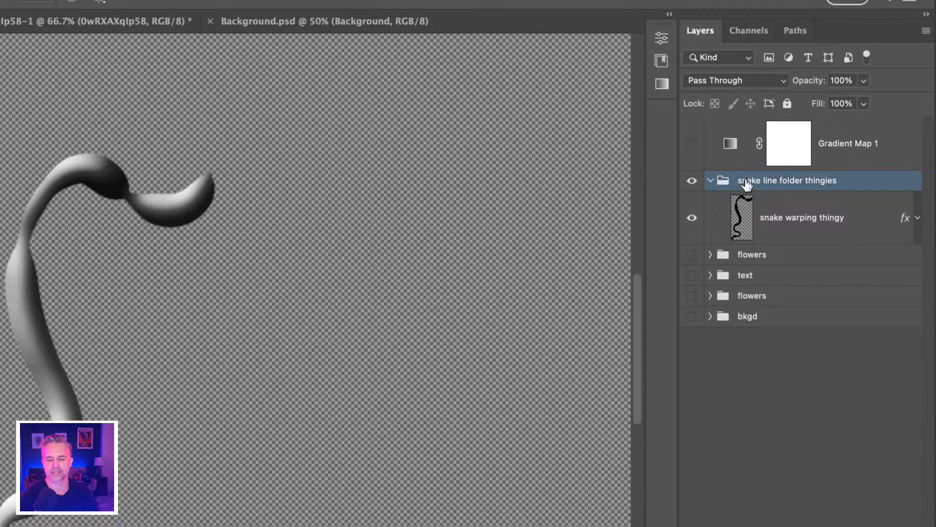
Make the Gradient Map 1 layer above the snake group visible again
left_click(691, 146)
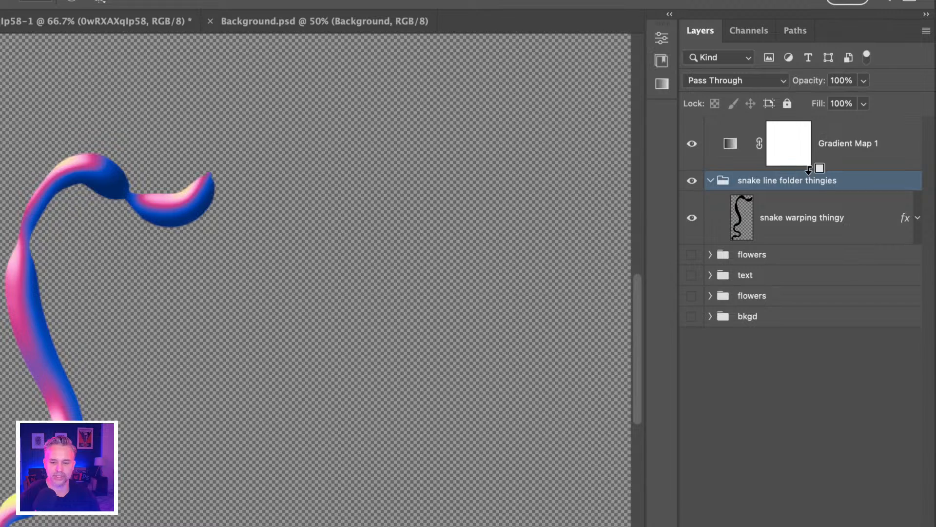
key("super+equal")
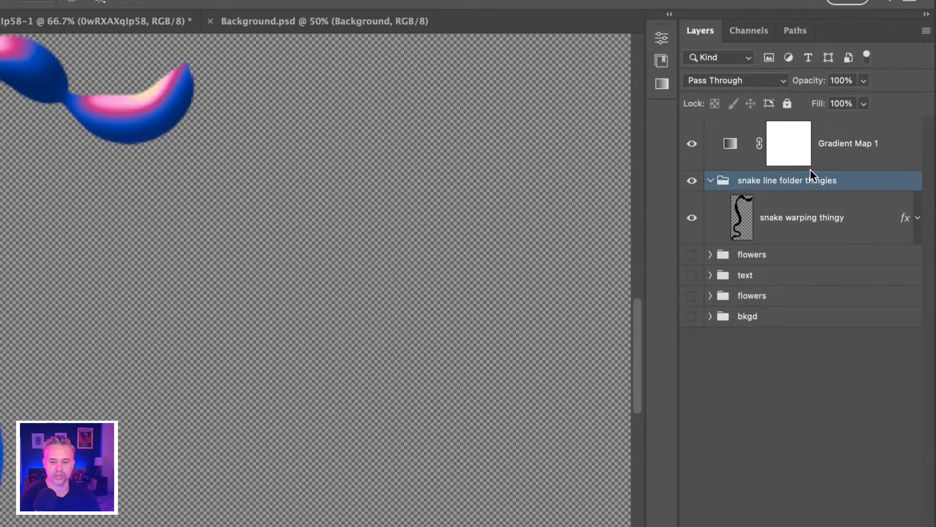
Clip the Gradient Map 1 adjustment to the snake line folder thingies group
left_click(810, 169, "alt")
left_click_drag(149, 234, 490, 180)
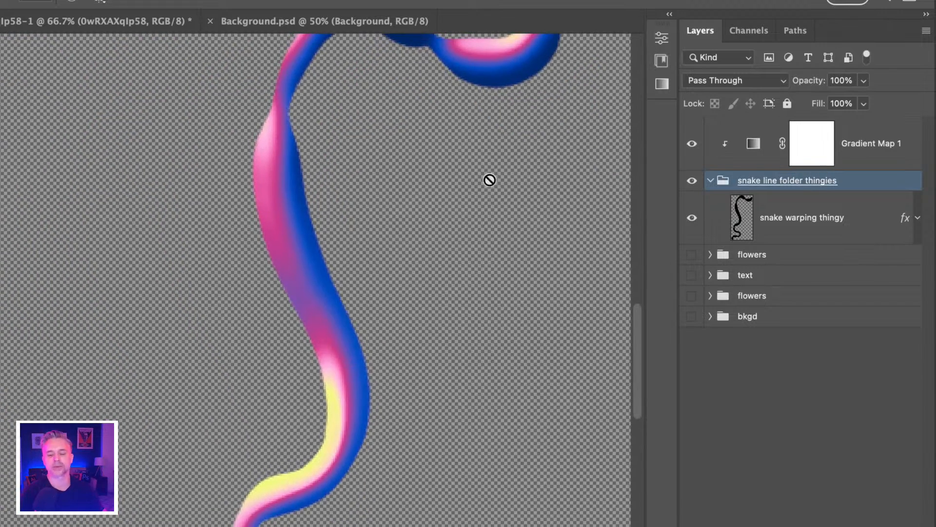
key("super+minus")
key("super+minus")
key("super+minus")
key("super+minus")
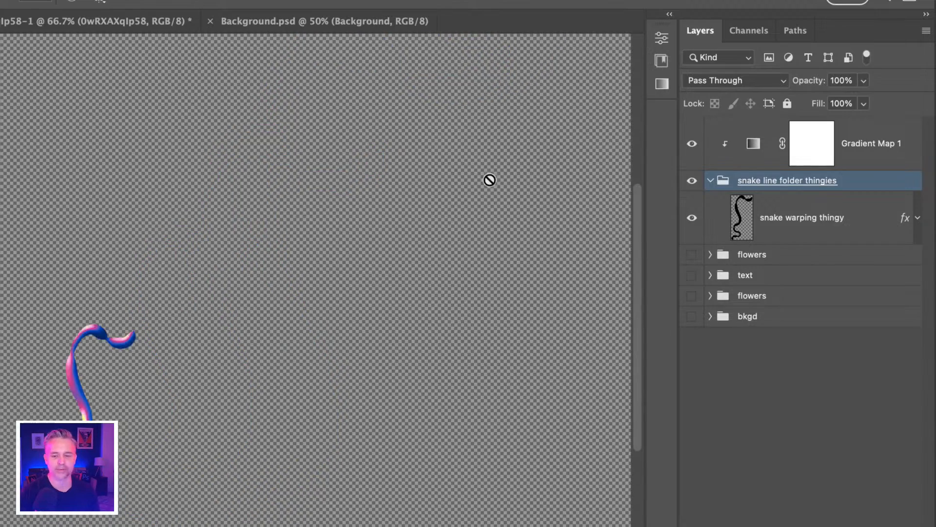
left_click_drag(226, 355, 367, 245)
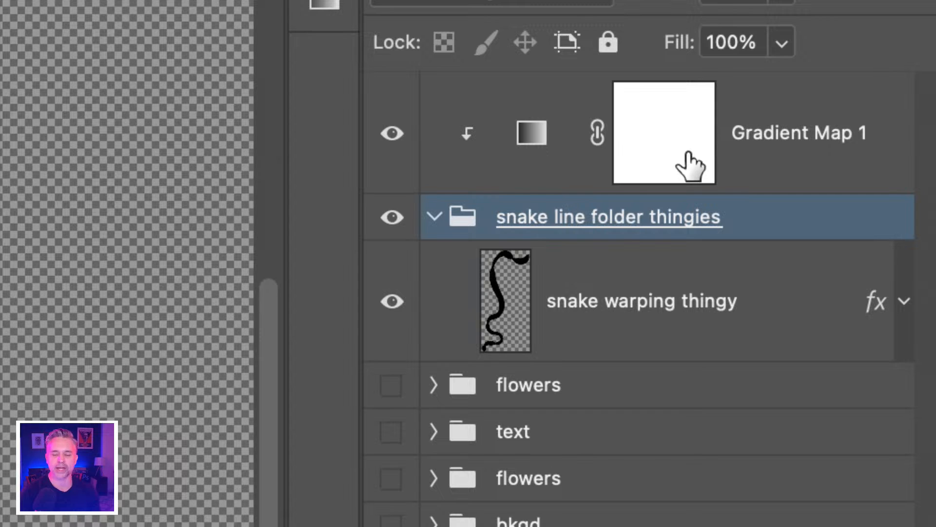
Make both flowers groups, the text group and the bkgd group visible again
left_click_drag(690, 165, 0, 390)
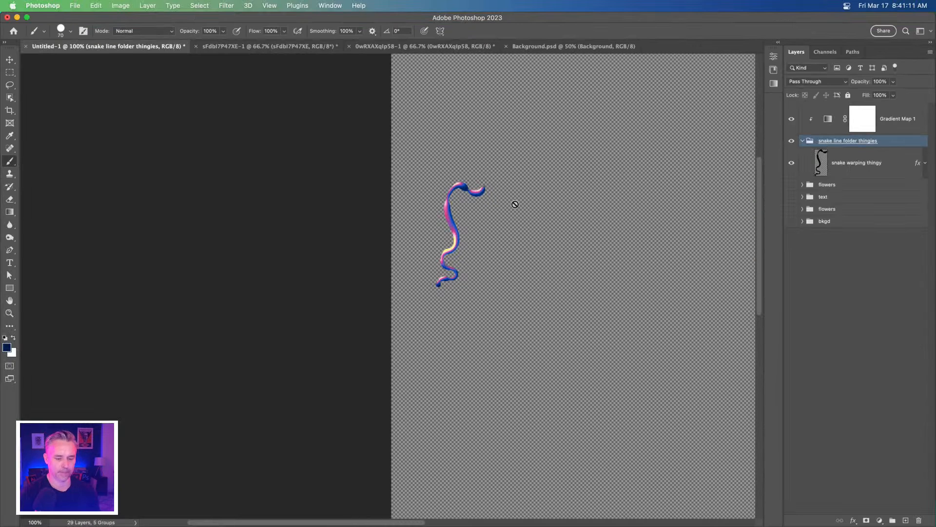
scroll(515, 200, "down", 2)
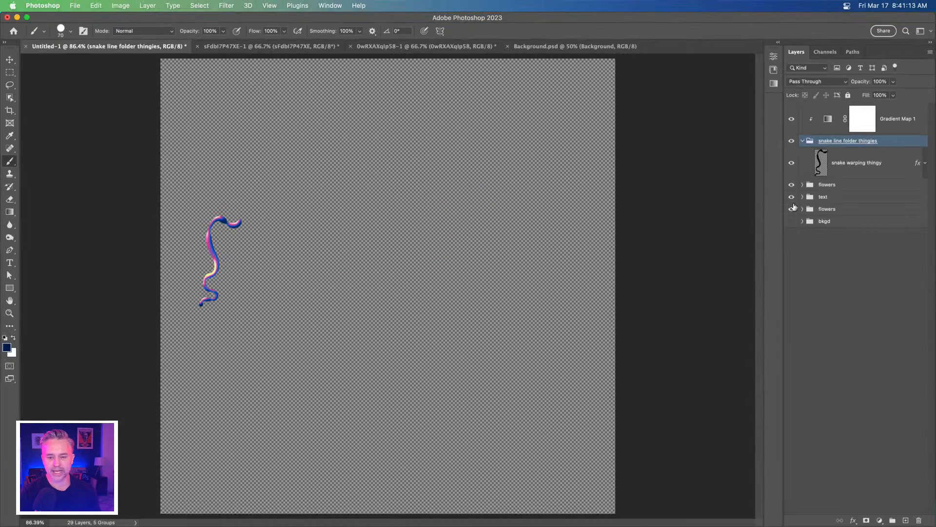
left_click(792, 221)
Add a new layer above snake warping thingy and copy that layer's effects onto it
left_click(832, 165)
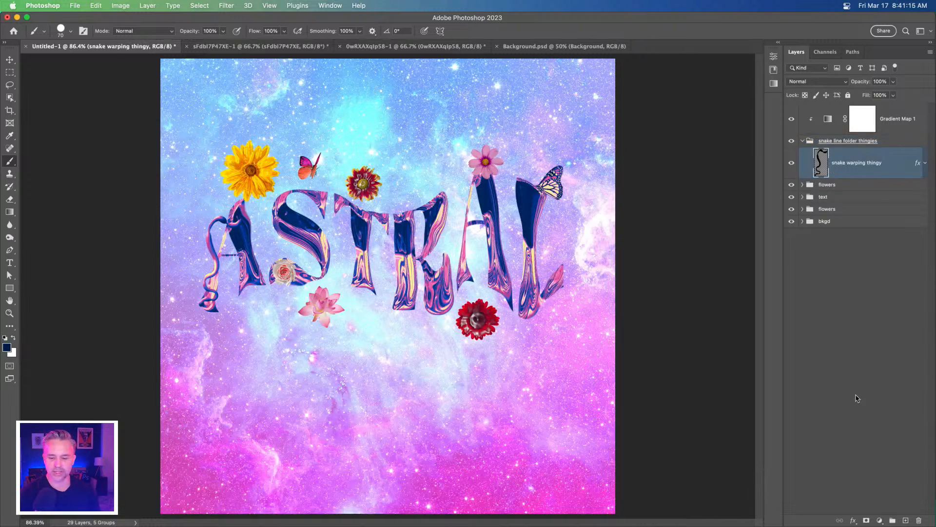
left_click(905, 521)
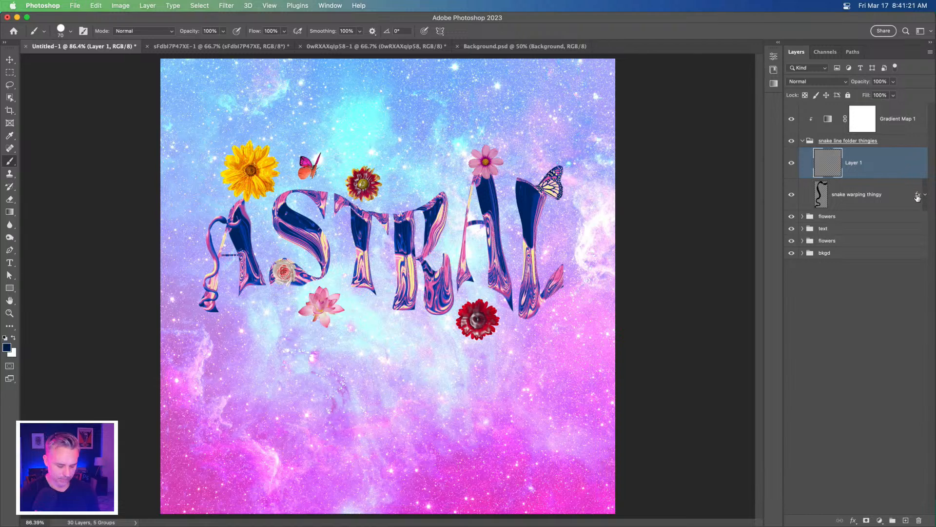
left_click_drag(919, 165, 918, 165)
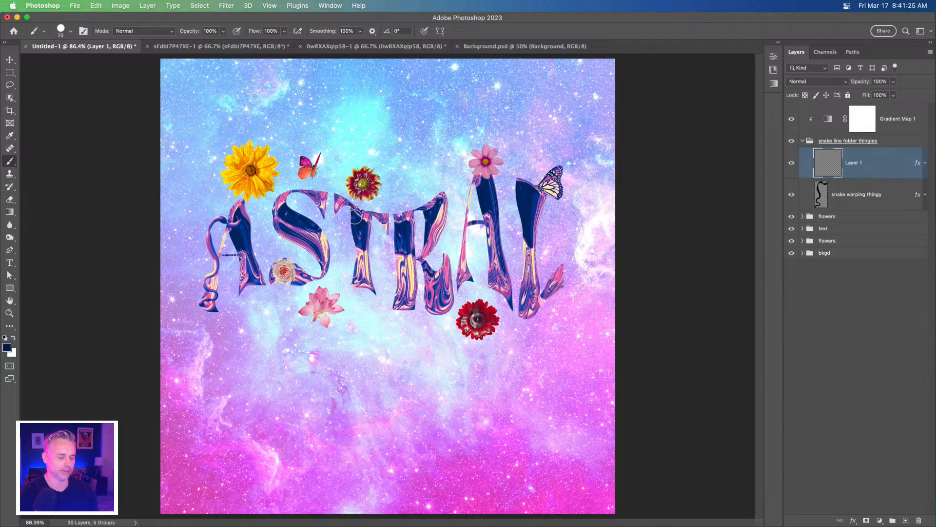
Paint short liquid strokes around the edges of the letter S on Layer 1 with the 70 px hard round brush
key("super+equal")
key("super+equal")
mouse_move(446, 228)
left_mouse_down()
mouse_move(550, 323)
mouse_move(590, 323)
left_mouse_up()
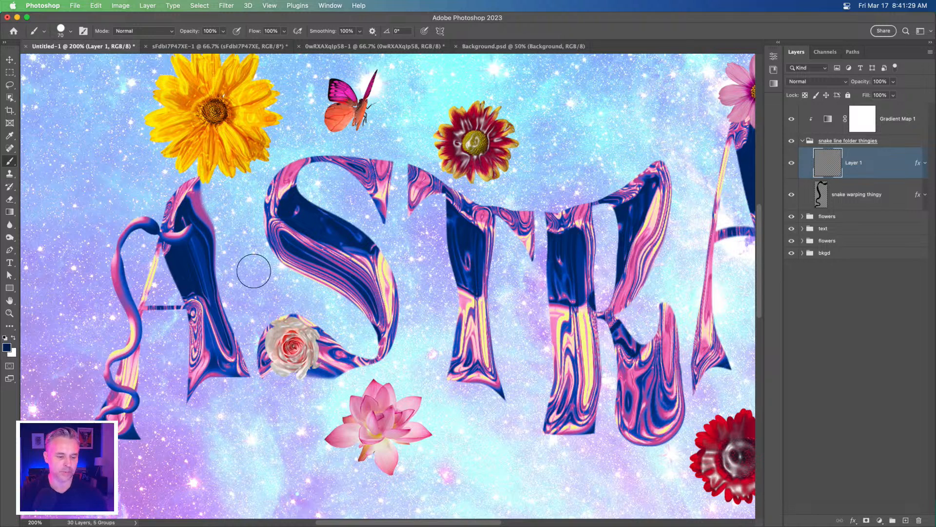
mouse_move(263, 319)
left_mouse_down()
mouse_move(287, 303)
mouse_move(336, 346)
mouse_move(326, 337)
mouse_move(389, 367)
left_mouse_up()
left_click_drag(286, 275, 256, 229)
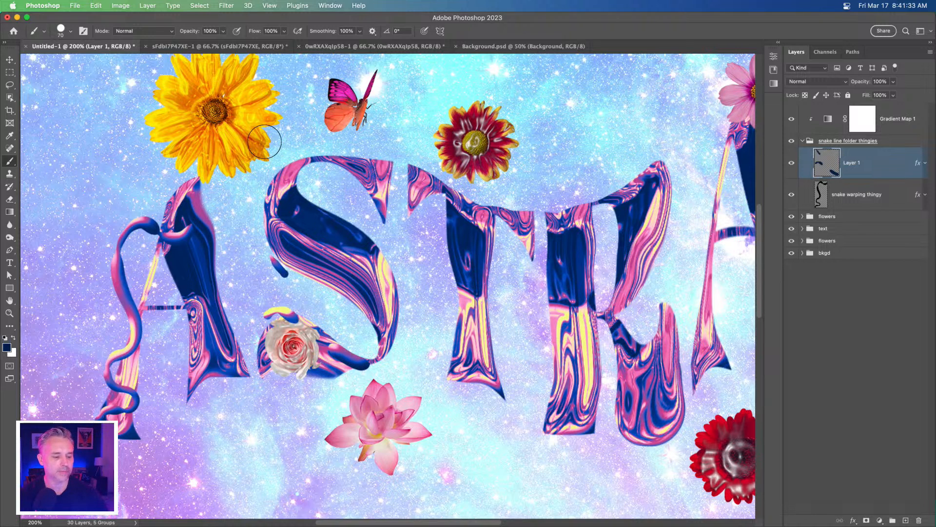
left_click_drag(273, 169, 305, 151)
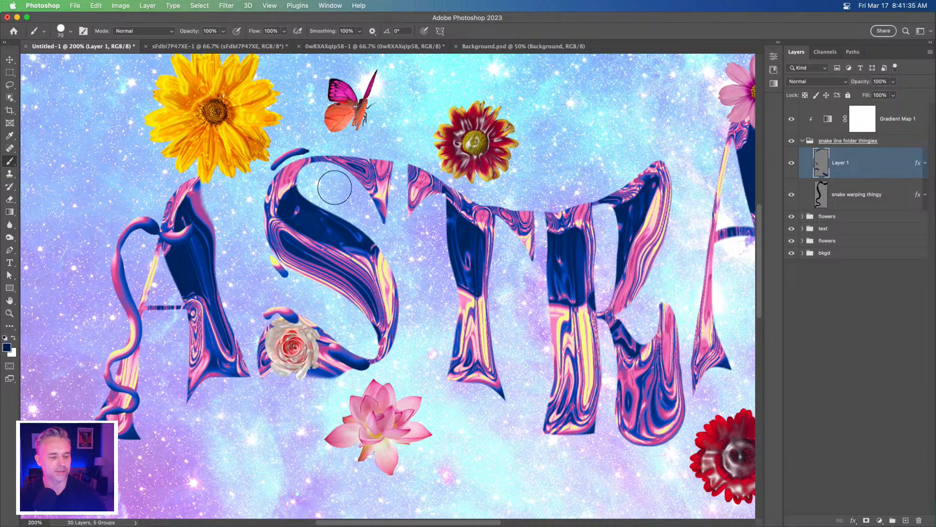
left_click_drag(391, 258, 408, 337)
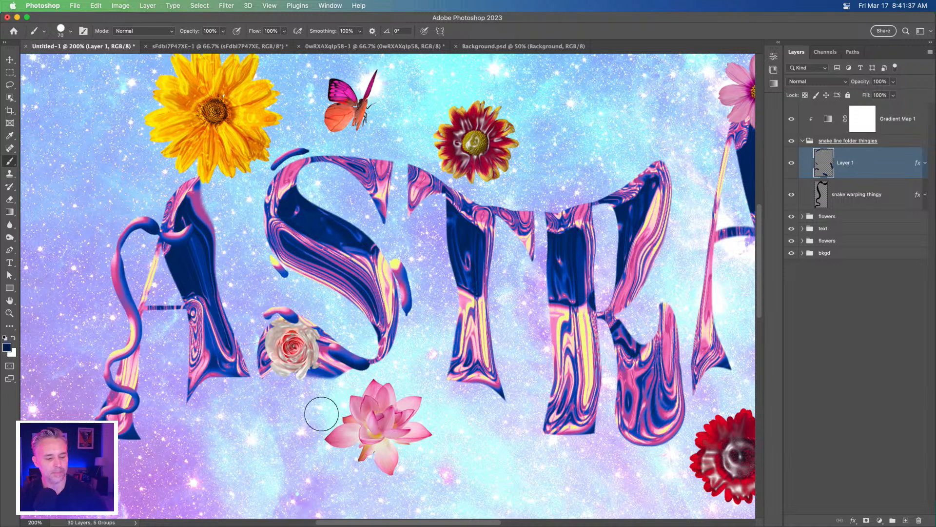
Paint short strokes at the foot and crossbar of the T and around the base of the R
left_click_drag(439, 378, 452, 348)
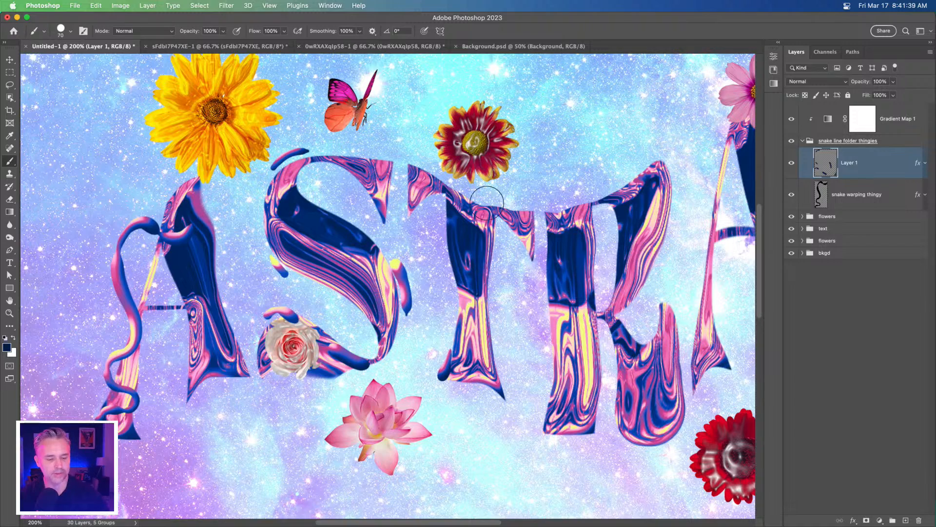
left_click_drag(486, 203, 510, 198)
scroll(548, 184, "down", 5)
scroll(548, 184, "right", 8)
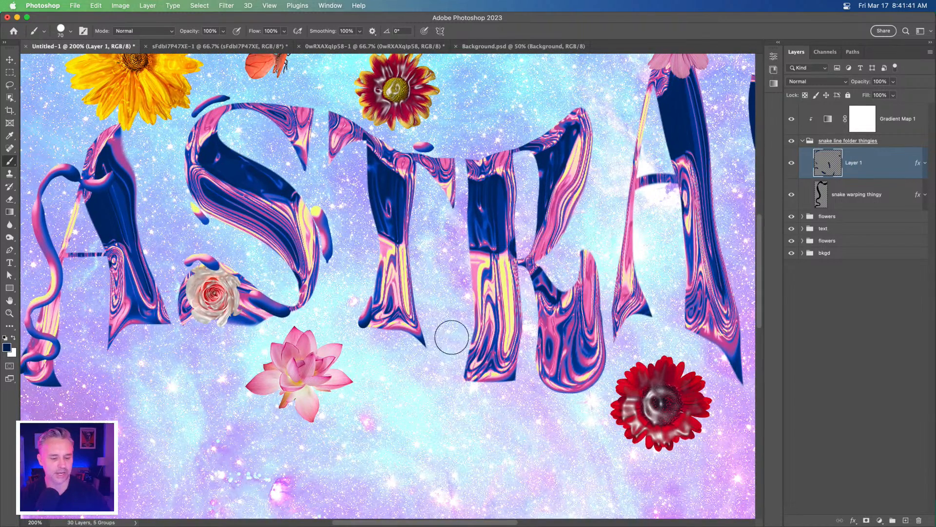
mouse_move(452, 337)
left_mouse_down()
mouse_move(492, 446)
mouse_move(491, 384)
mouse_move(477, 395)
mouse_move(495, 389)
left_mouse_up()
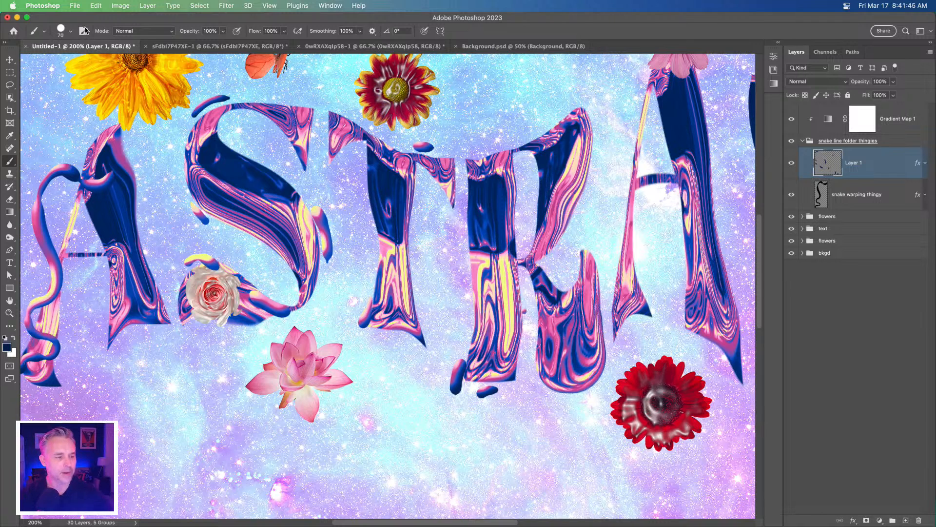
Try the Kyle's Spatter Brushes - Supreme Spatter & Texture brush, reducing its size to 150 px
left_click(71, 34)
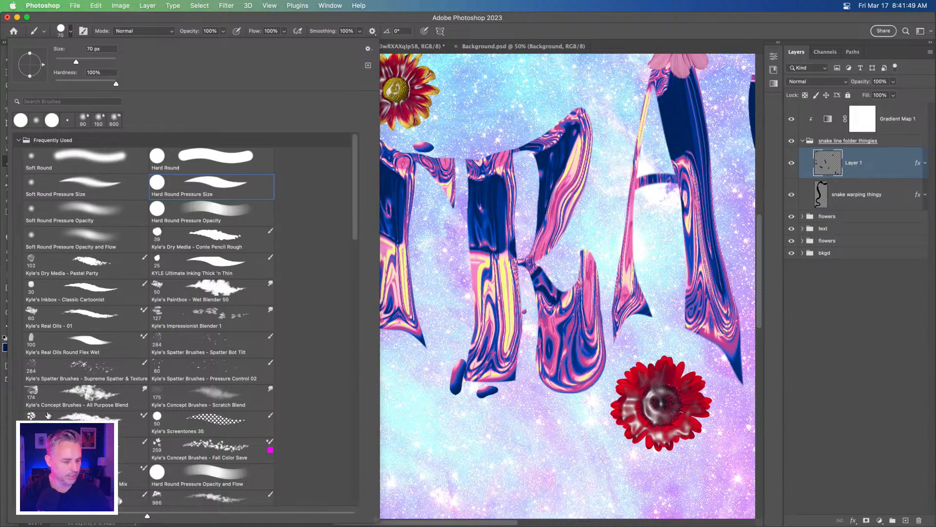
left_click(55, 371)
key("Return")
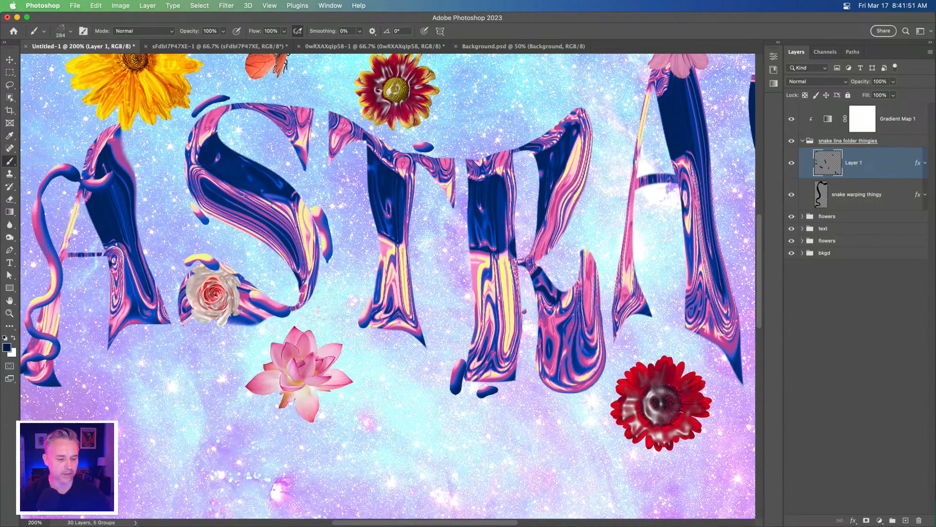
left_click_drag(371, 324, 431, 336)
key("bracketleft")
key("bracketleft")
key("bracketleft")
key("bracketleft")
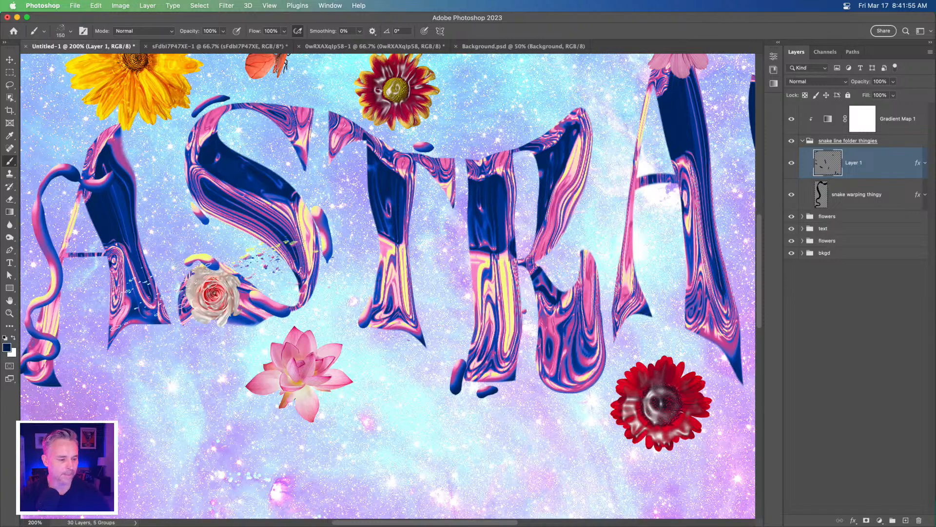
Try spattering around the rose and below the lotus with the brush at 100 px, and undo the spatter
left_click(249, 256)
key("bracketleft")
key("bracketleft")
mouse_move(415, 417)
left_mouse_down()
mouse_move(317, 425)
mouse_move(292, 407)
left_mouse_up()
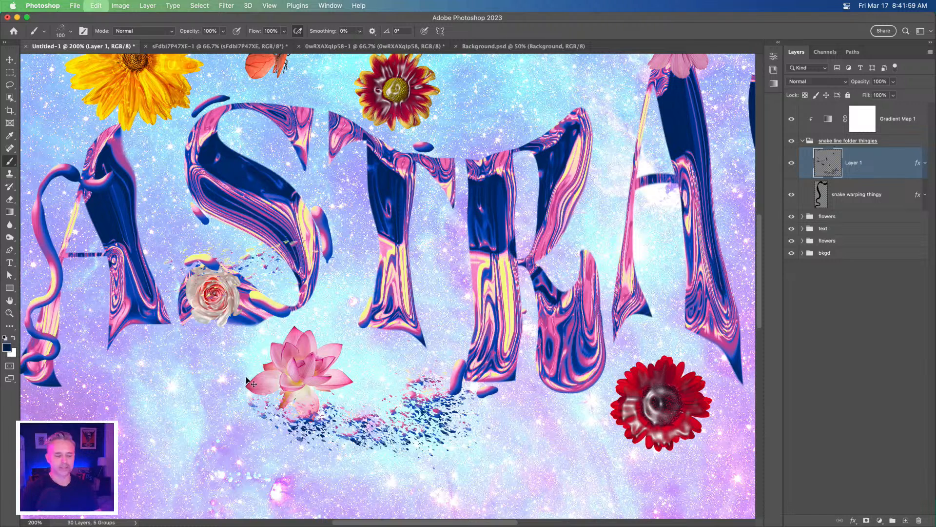
key("super+z")
key("super+z")
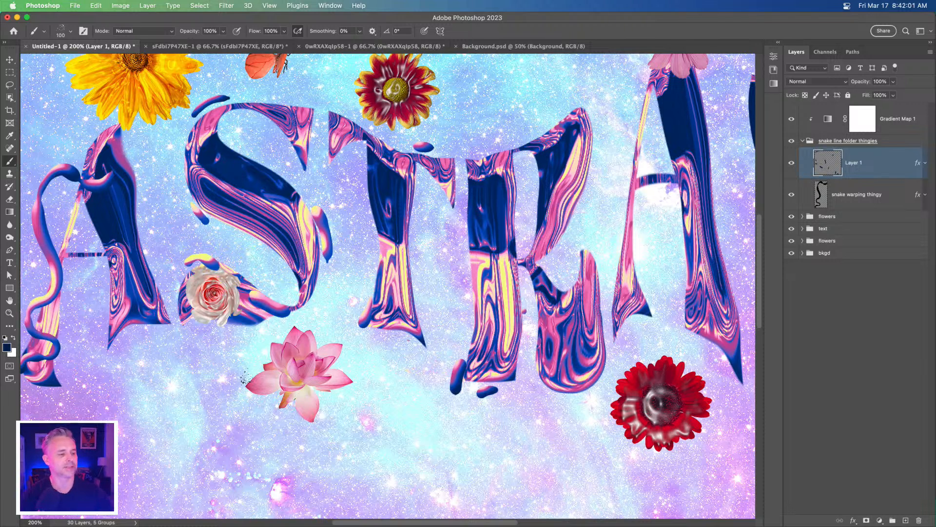
Try painting halftone dots over the S and T with the Kyle's Screentones 38 brush, and undo them
left_click(71, 34)
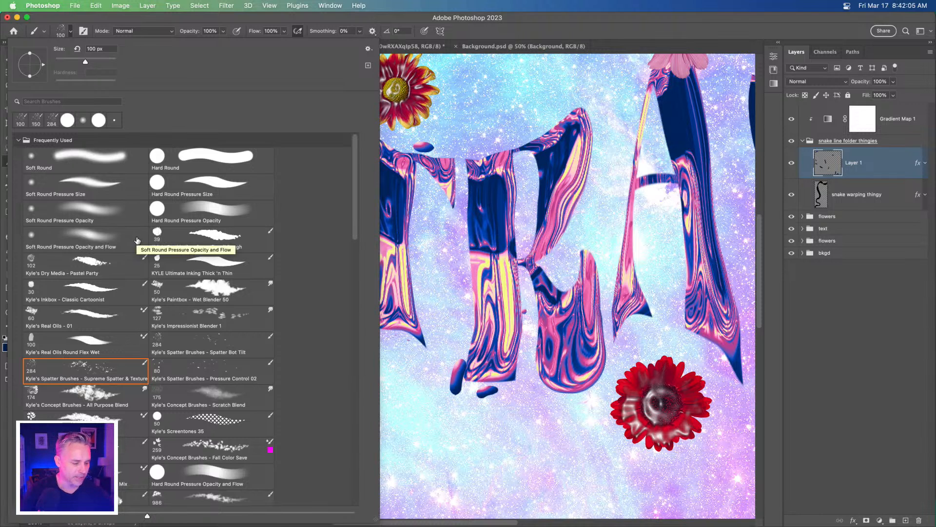
mouse_move(356, 208)
left_mouse_down()
mouse_move(355, 286)
mouse_move(352, 236)
left_mouse_up()
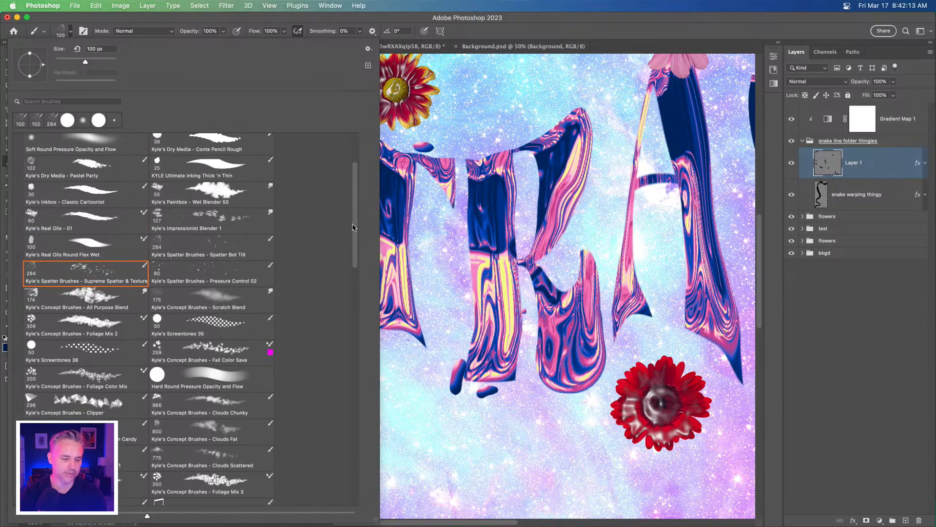
double_click(55, 349)
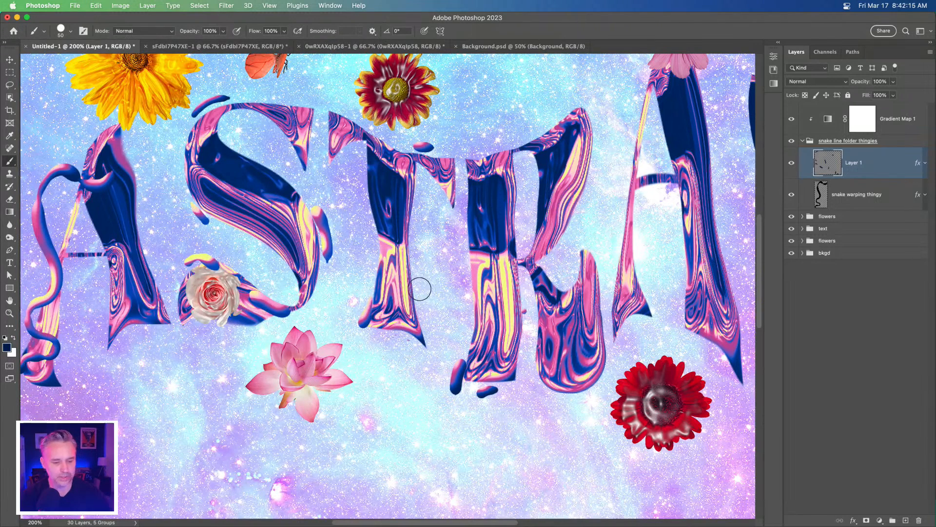
left_click_drag(419, 289, 424, 298)
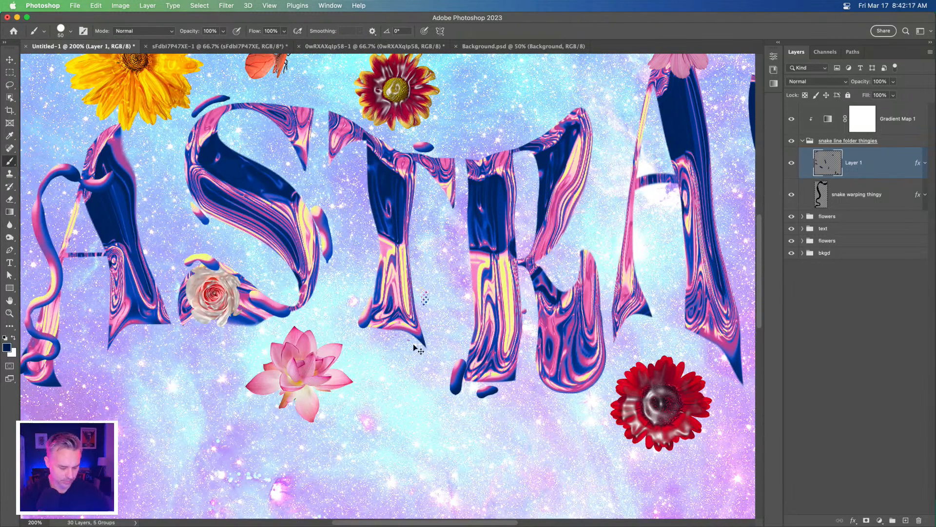
key("super+z")
left_click_drag(356, 288, 371, 254)
mouse_move(339, 320)
left_mouse_down()
mouse_move(313, 338)
mouse_move(255, 240)
mouse_move(188, 290)
mouse_move(182, 308)
mouse_move(112, 297)
mouse_move(70, 270)
left_mouse_up()
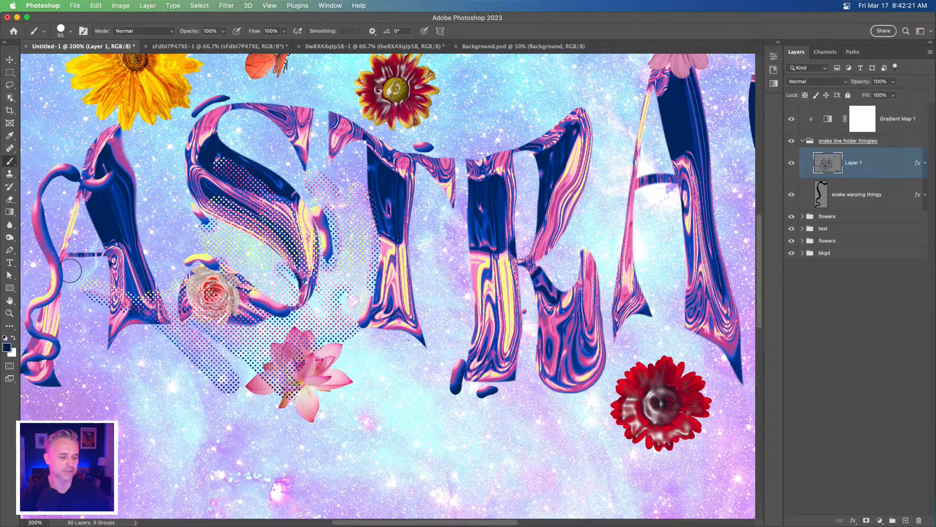
key("super+z")
Choose the Kyle's Concept Brushes - Splotch Filler brush from the Concept brush group
scroll(76, 271, "up", 10)
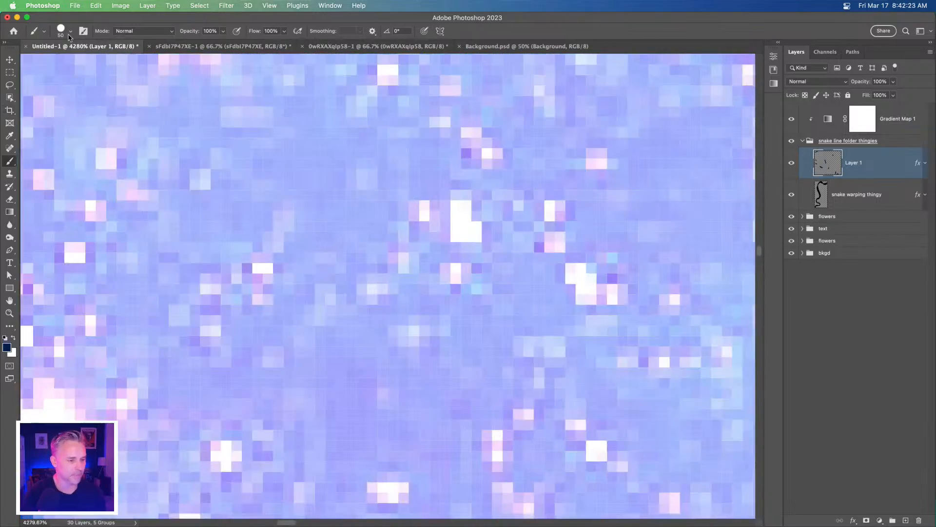
key("super+0")
scroll(193, 235, "up", 5)
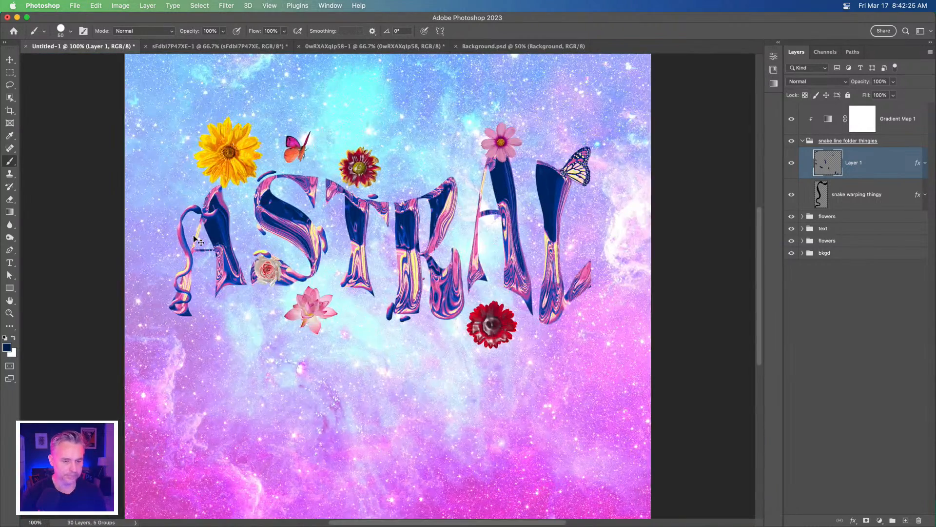
right_click(369, 193)
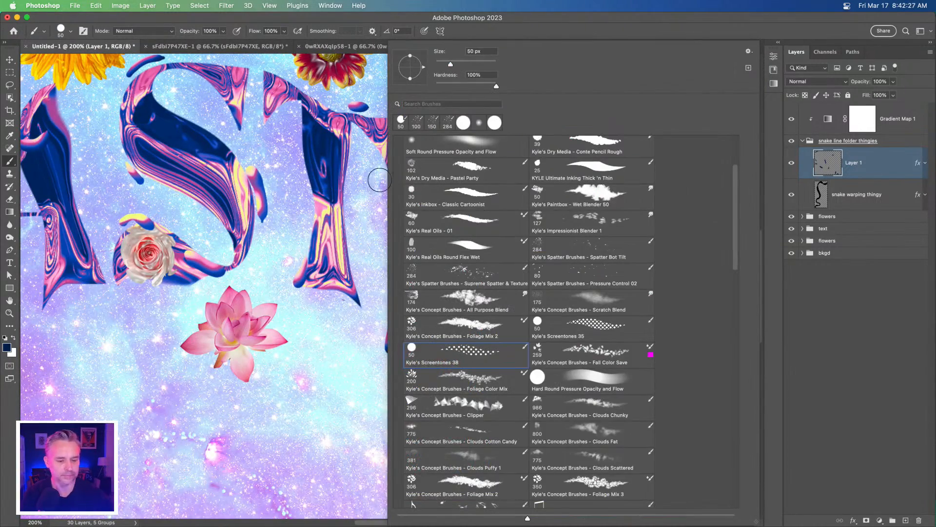
mouse_move(736, 178)
left_mouse_down()
mouse_move(732, 322)
mouse_move(729, 274)
mouse_move(736, 280)
left_mouse_up()
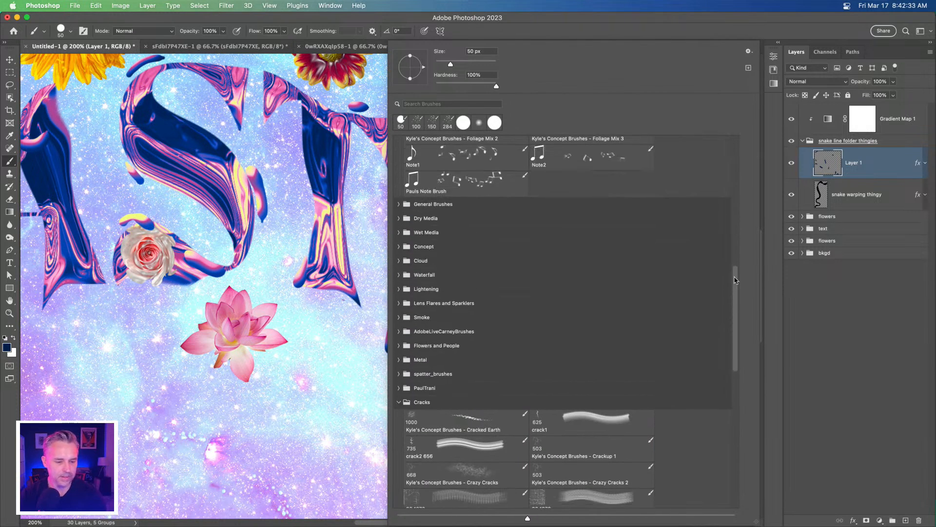
left_click(398, 247)
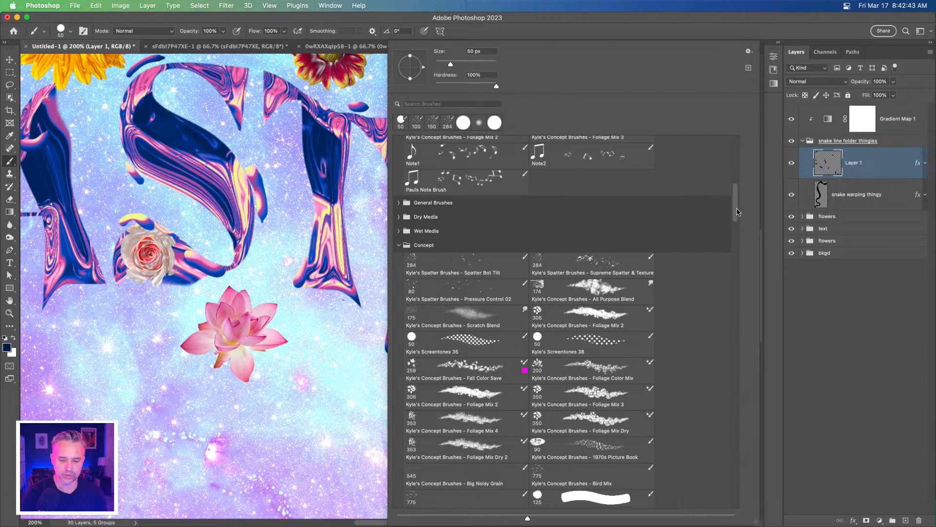
left_click_drag(736, 207, 744, 424)
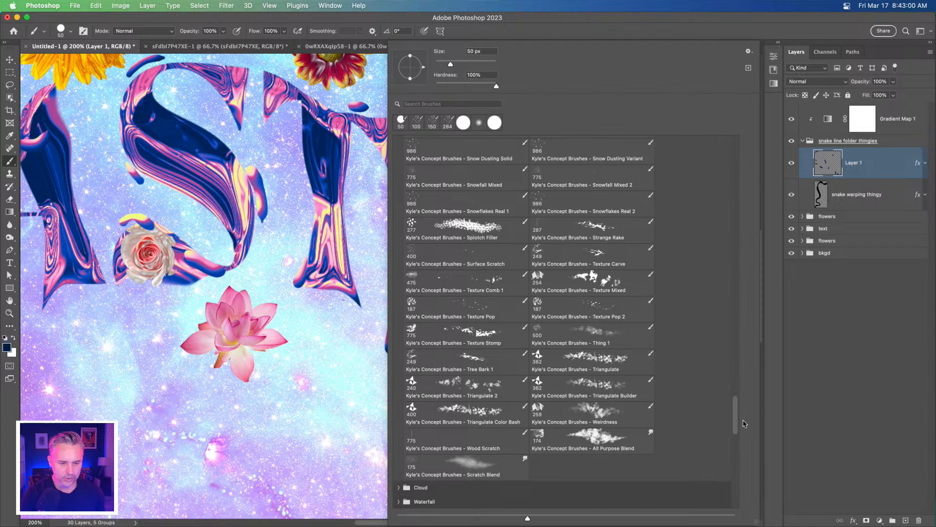
left_click(440, 231)
key("Return")
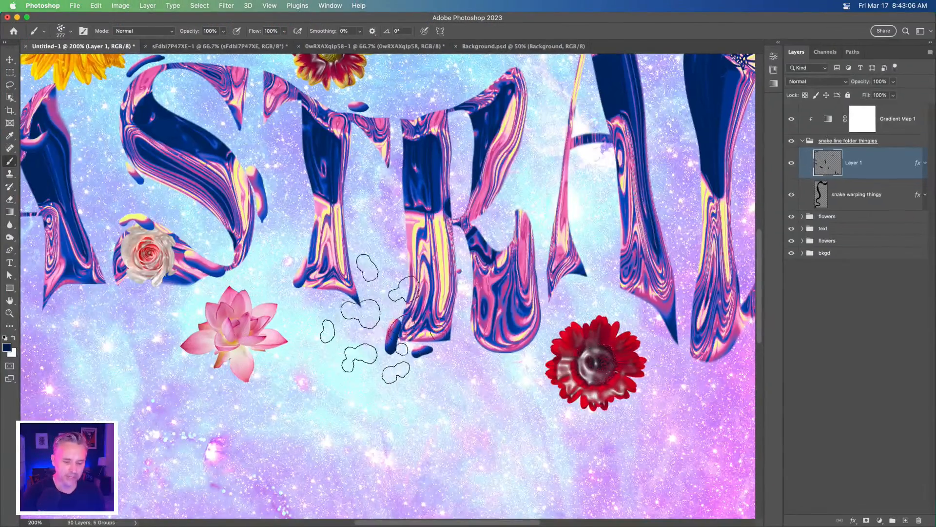
Reduce the splotch brush size and stamp a cluster of droplets beside the lower stem of the R
key("bracketleft")
key("bracketleft")
key("bracketleft")
key("bracketleft")
key("bracketleft")
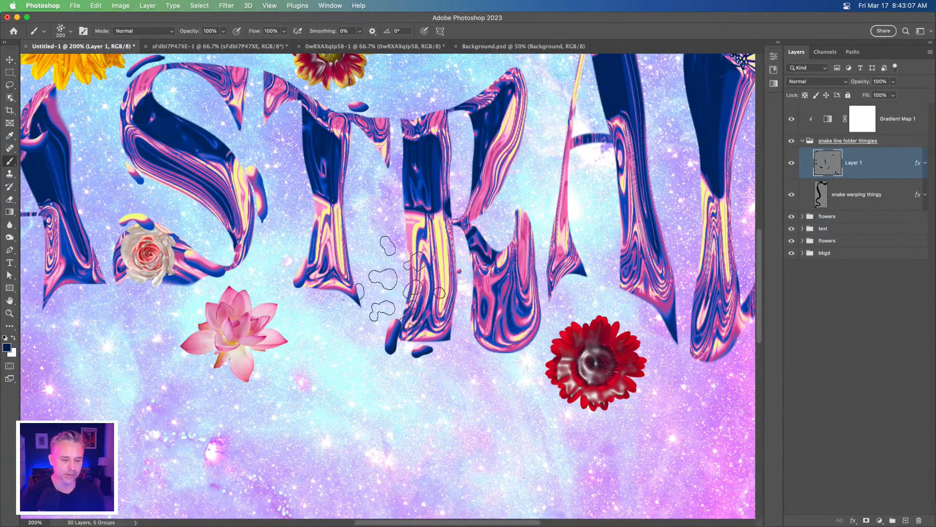
left_click(398, 291)
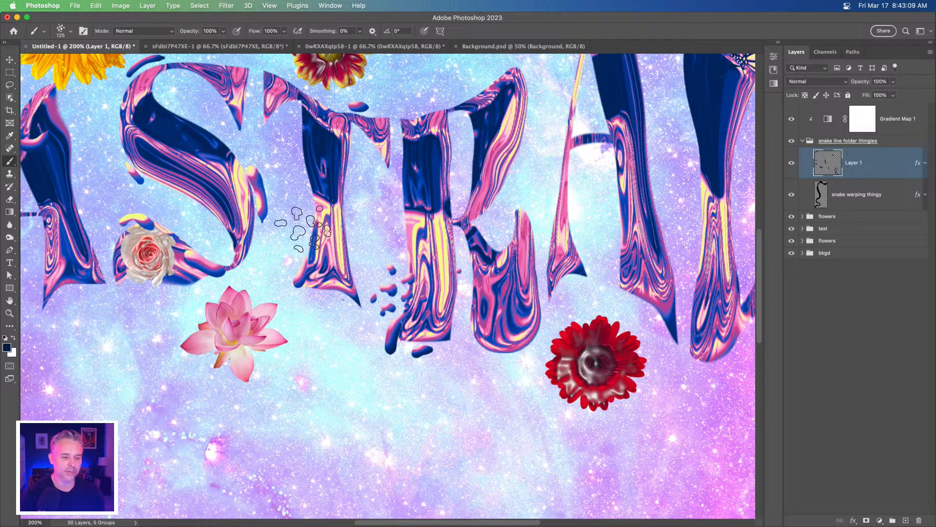
Reduce the splotch brush to 60 px and stamp small droplets inside the top curve and beside the middle of the S
key("bracketleft")
key("bracketleft")
key("bracketleft")
key("bracketleft")
key("bracketleft")
left_click(160, 95)
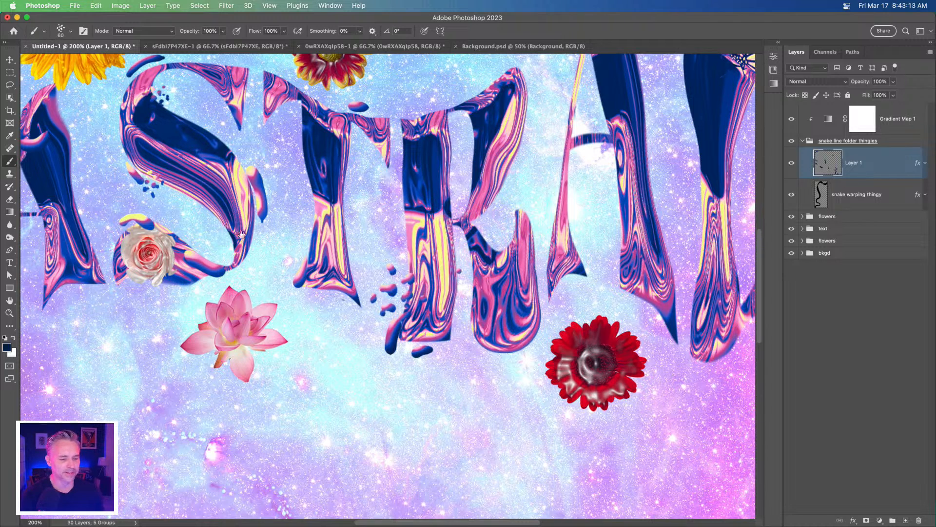
Stamp small splotches beside the first A's slanted stem, one near its top and an 80 px one near its foot
scroll(224, 254, "left", 5)
scroll(224, 254, "up", 2)
left_click(136, 168)
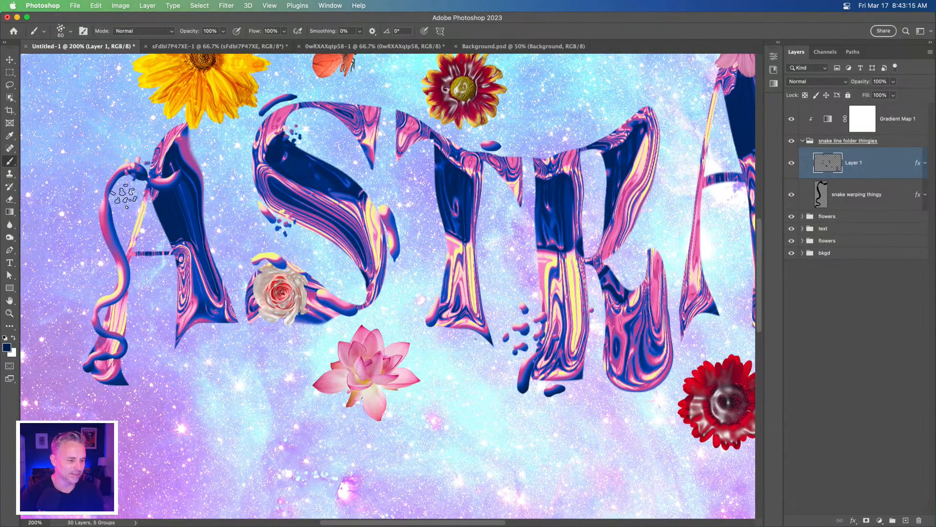
left_click(120, 200)
key("bracketright")
key("bracketright")
left_click(122, 323)
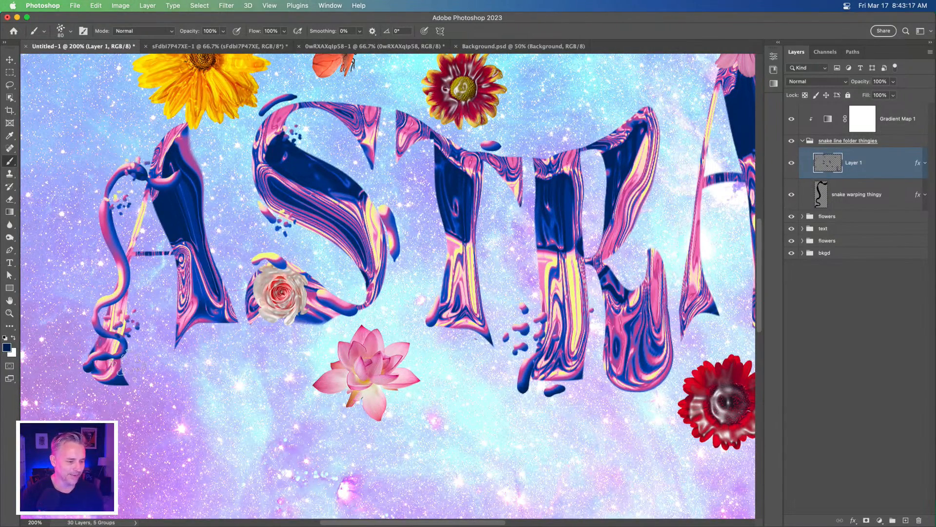
Stamp splotches at the upper tip of the R, first with a 70 px brush and then with a 100 px brush
scroll(382, 217, "right", 8)
scroll(382, 216, "up", 2)
key("bracketleft")
key("bracketleft")
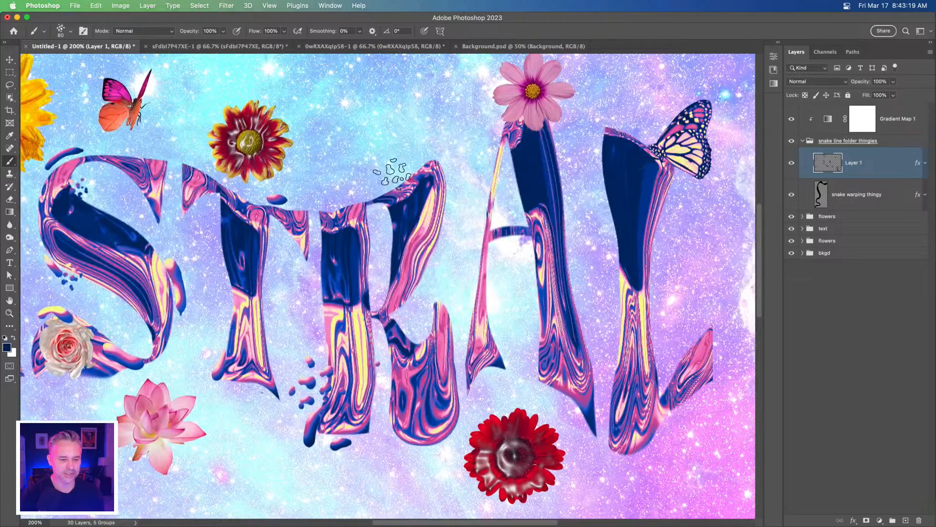
left_click(434, 154)
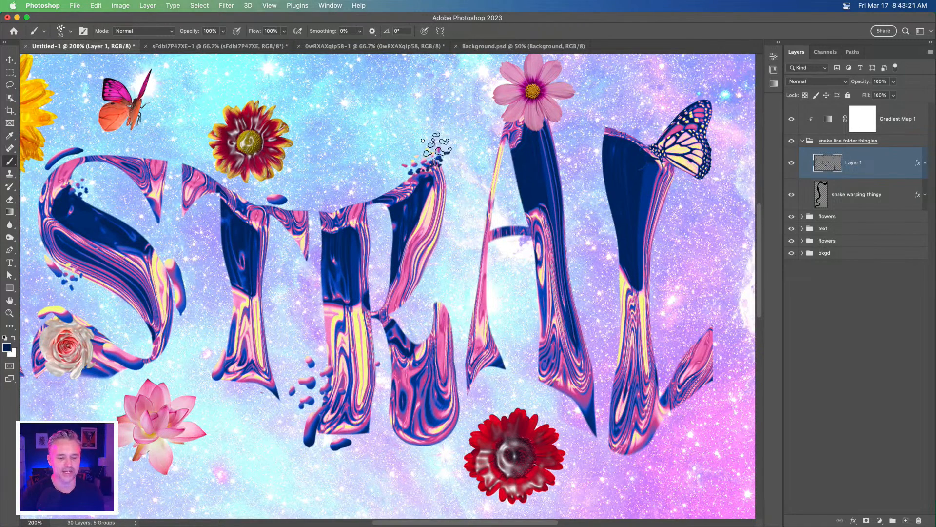
key("bracketright")
key("bracketright")
key("bracketright")
key("bracketright")
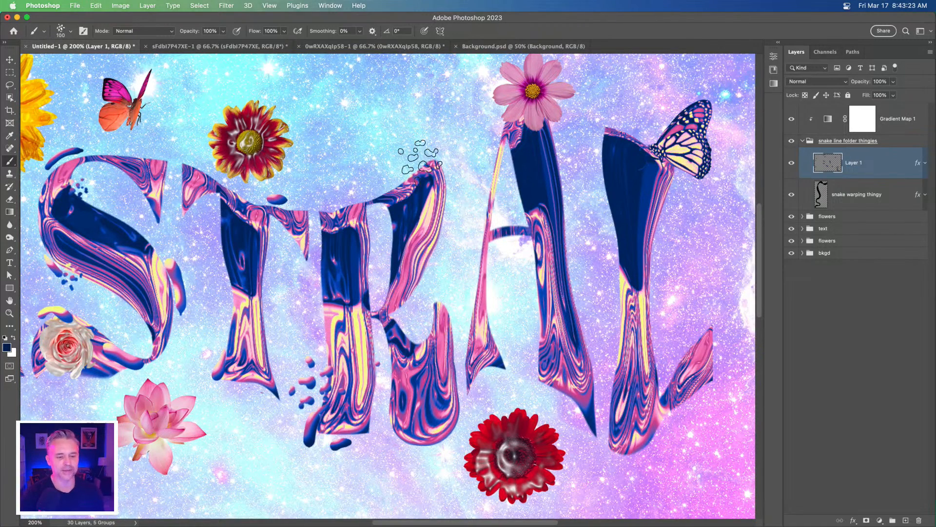
key("bracketright")
key("bracketleft")
left_click(426, 156)
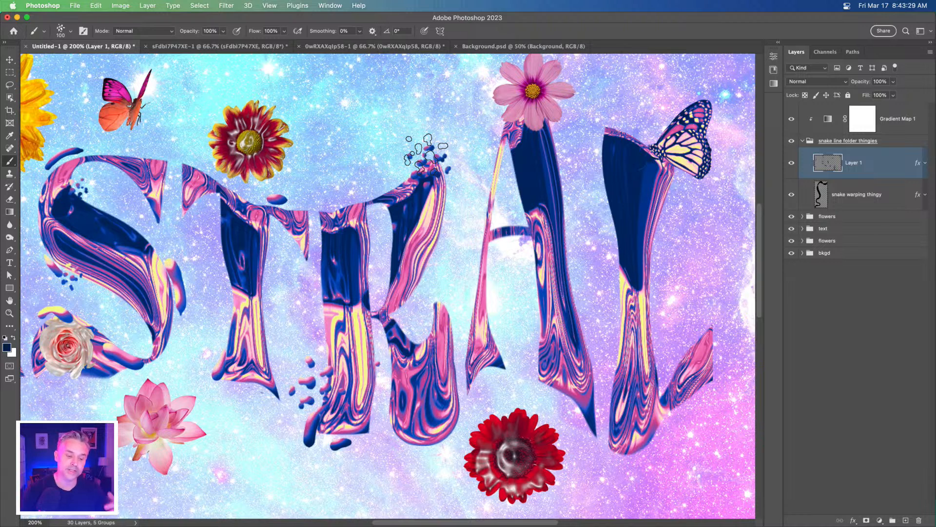
Stamp a 125 px splotch over the pink flower on the second A and an 80 px one beneath that letter's crossbar
left_click(536, 112)
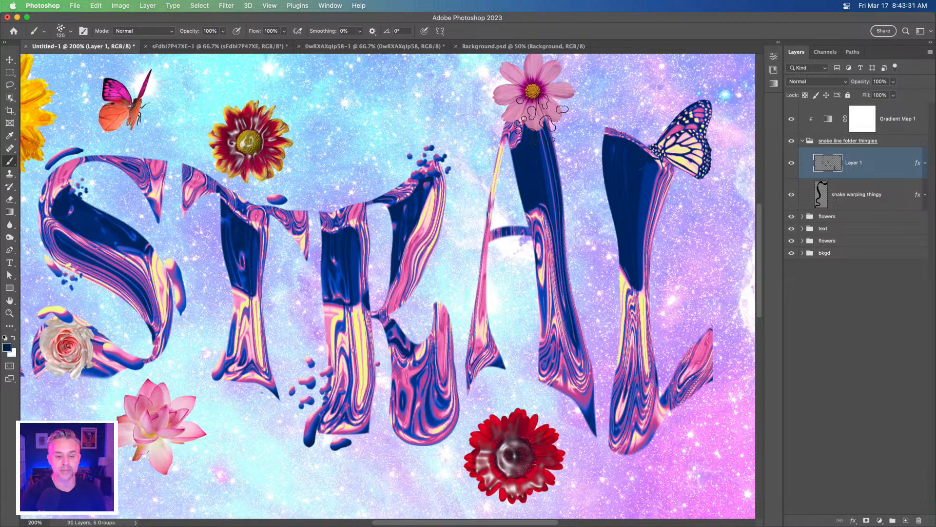
key("bracketright")
key("bracketleft")
key("bracketleft")
key("bracketleft")
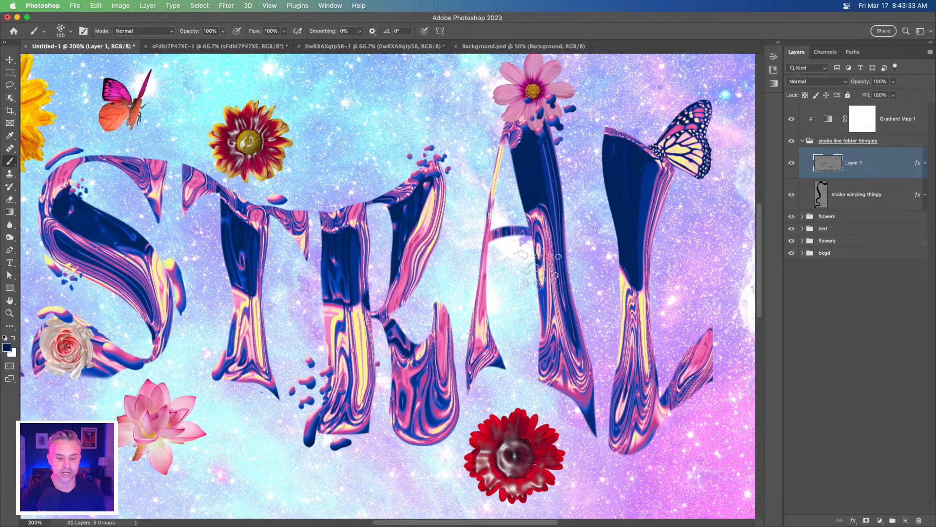
left_click(524, 242)
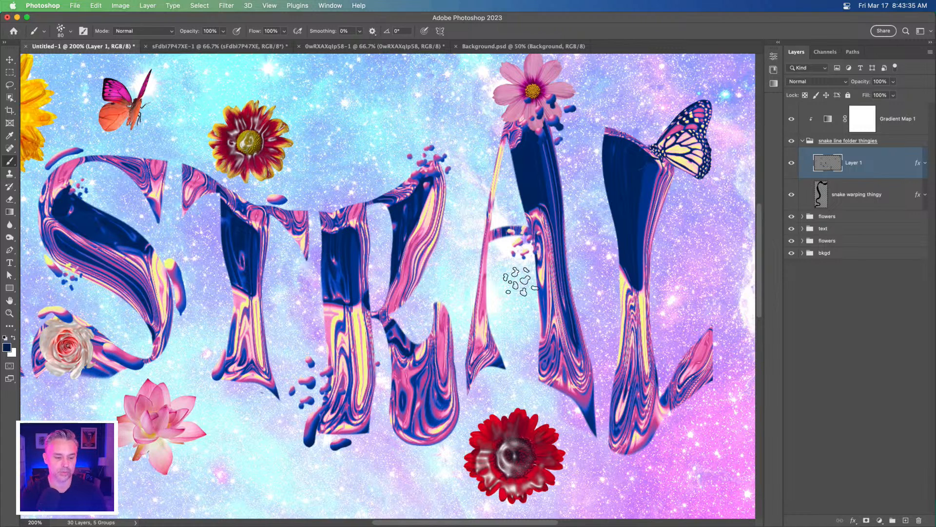
Stamp 80 px splotches at the middle joint of the R and beside the thick foot of the second A
left_click(392, 307)
left_click(405, 325)
left_click(573, 413)
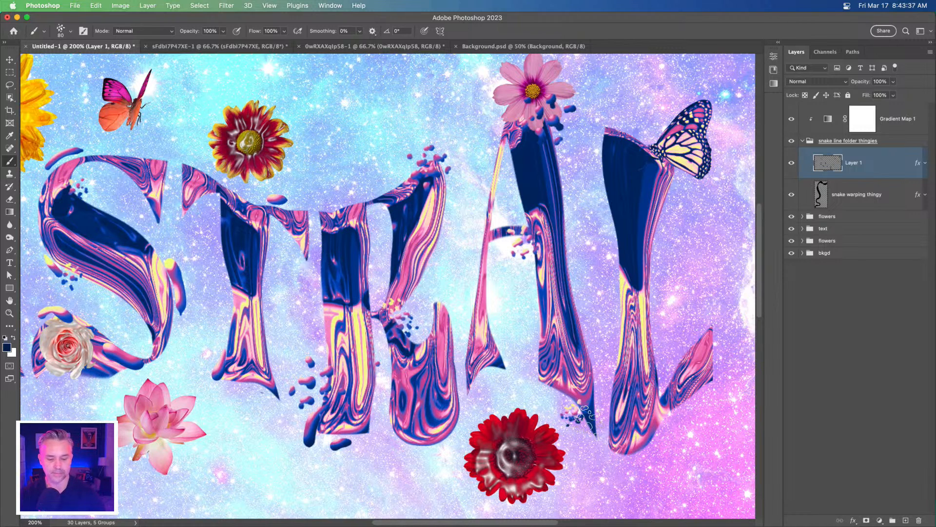
Paint a trail of splotches rising from the tip of the L and scatter slightly larger ones around its foot
left_click_drag(685, 347, 719, 285)
key("bracketright")
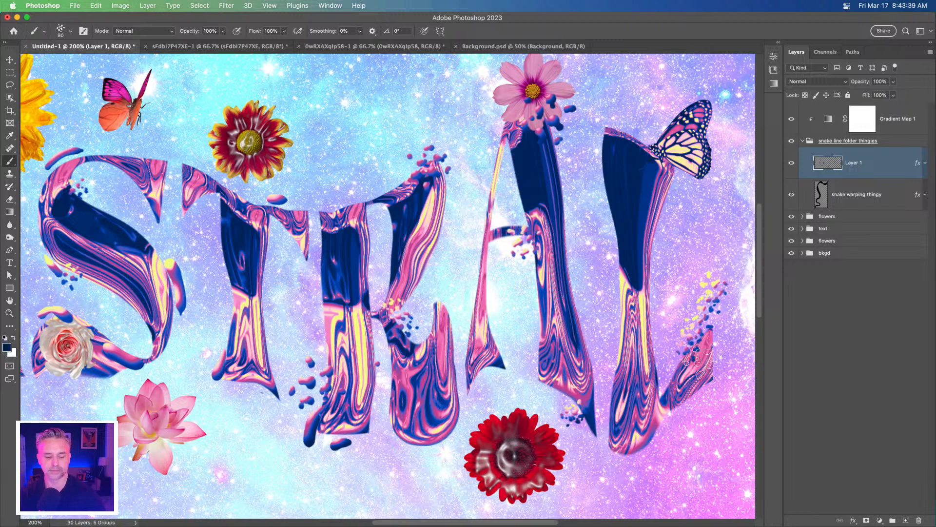
key("bracketright")
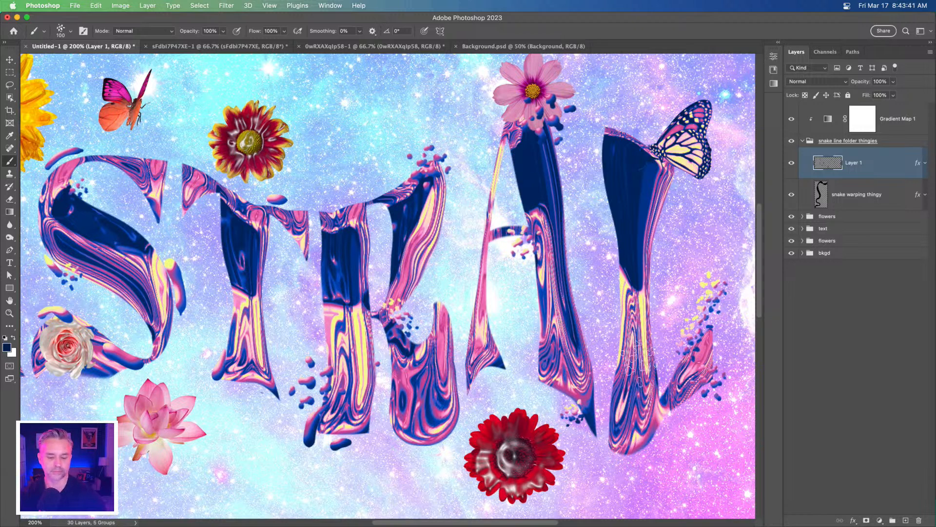
Stamp a 100 px splotch over the top of the L, undo it, and stamp one at the letter's upper outer corner instead
left_click(634, 130)
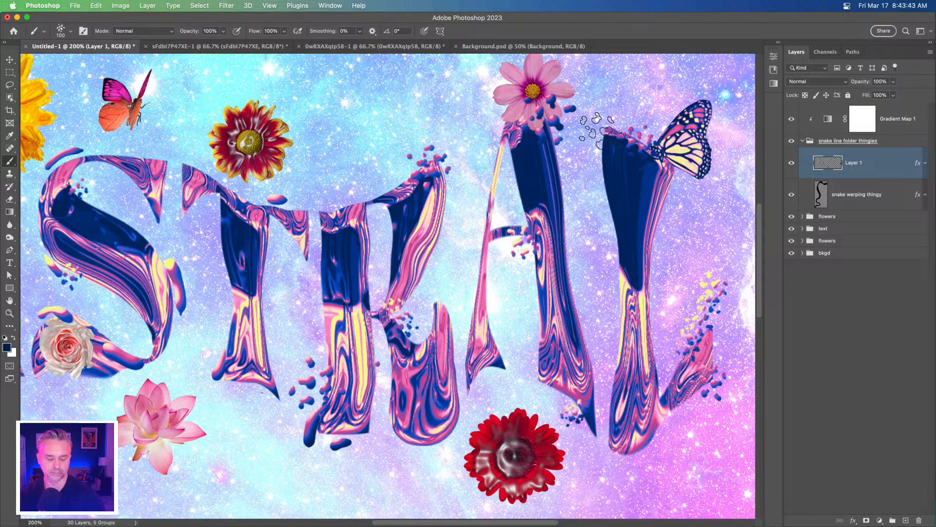
key("super+z")
left_click(602, 127)
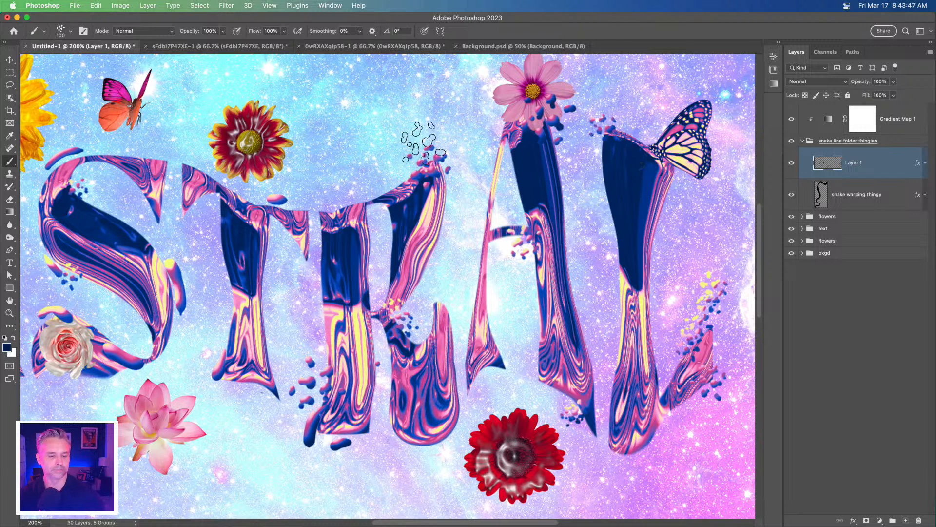
Extend the droplets above the R with a 100 px splotch, then add small 45 px splotches above and beside its upper tip
left_click(430, 137)
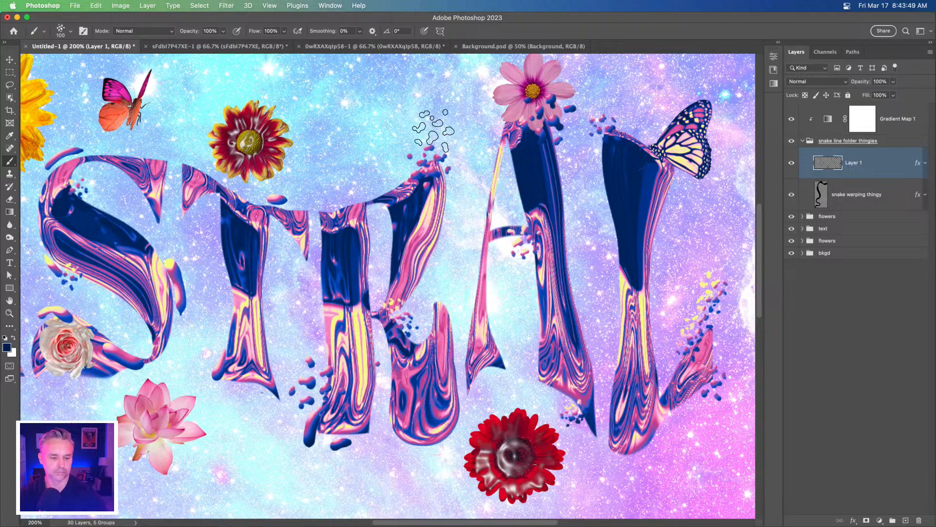
key("bracketleft")
key("bracketleft")
key("bracketleft")
key("bracketleft")
key("bracketleft")
key("bracketleft")
left_click(416, 104)
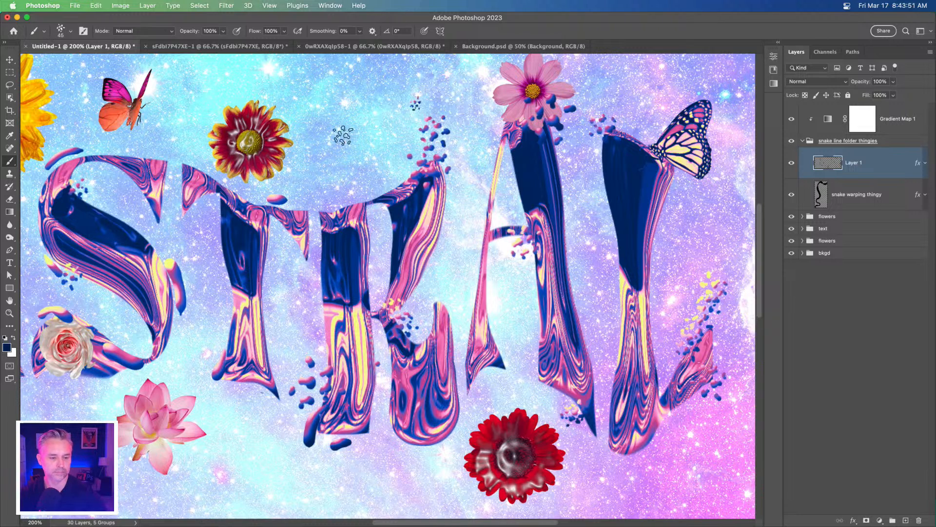
left_click(405, 174)
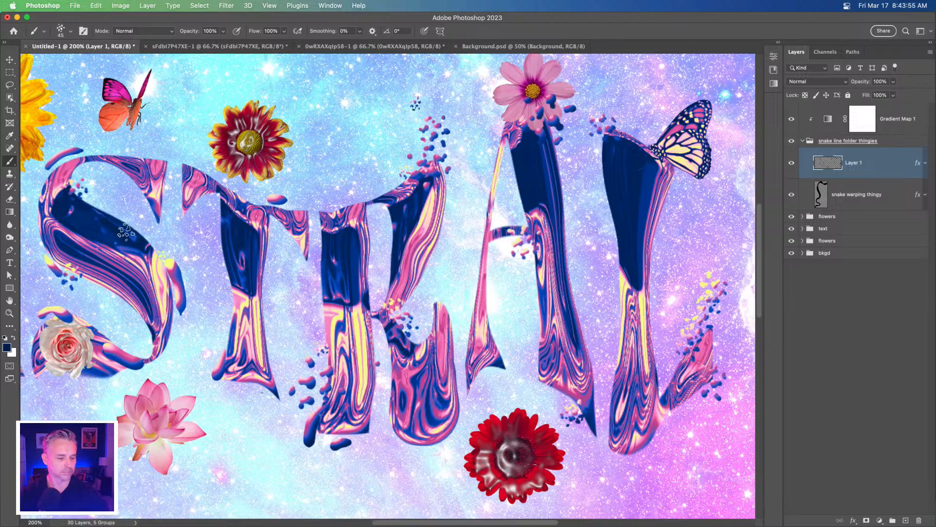
Try moving the text group into the snake line folder thingies group, and undo the move
key("super+minus")
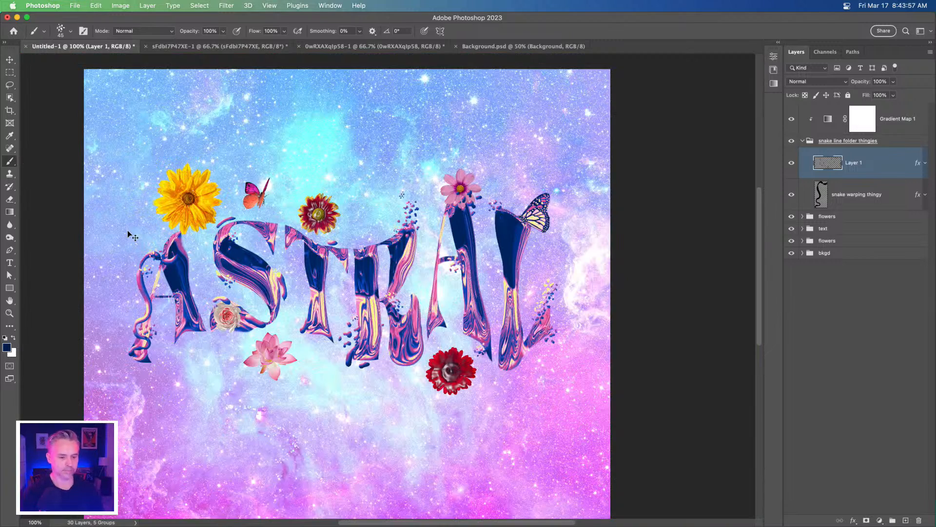
key("super+plus")
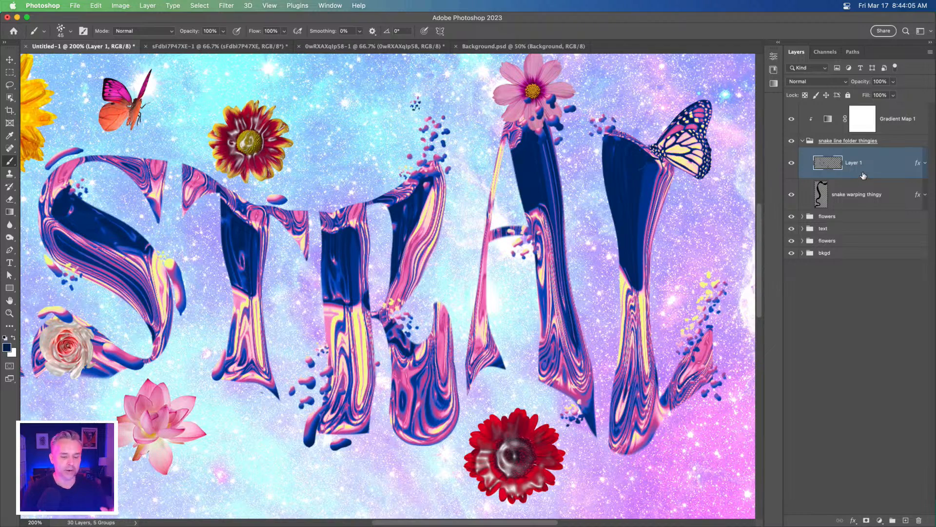
key("super+plus")
left_click_drag(822, 227, 837, 144)
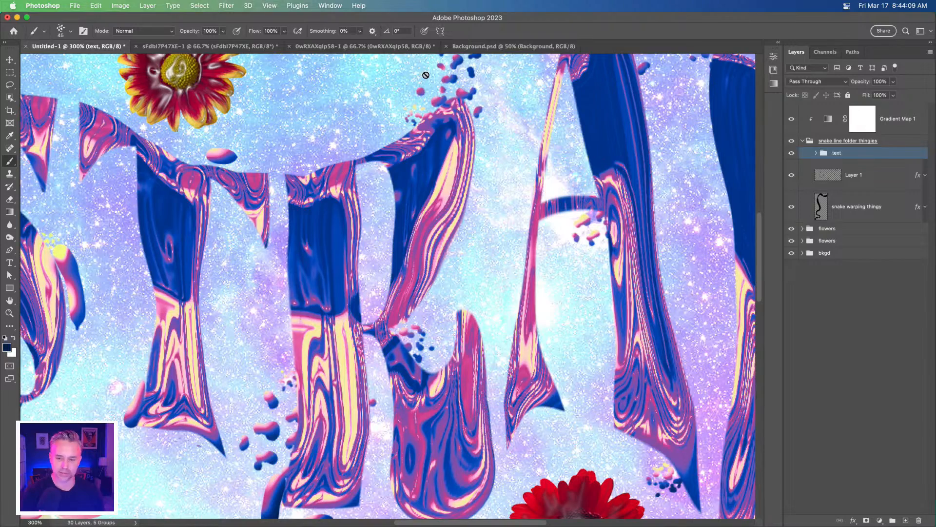
key("super+z")
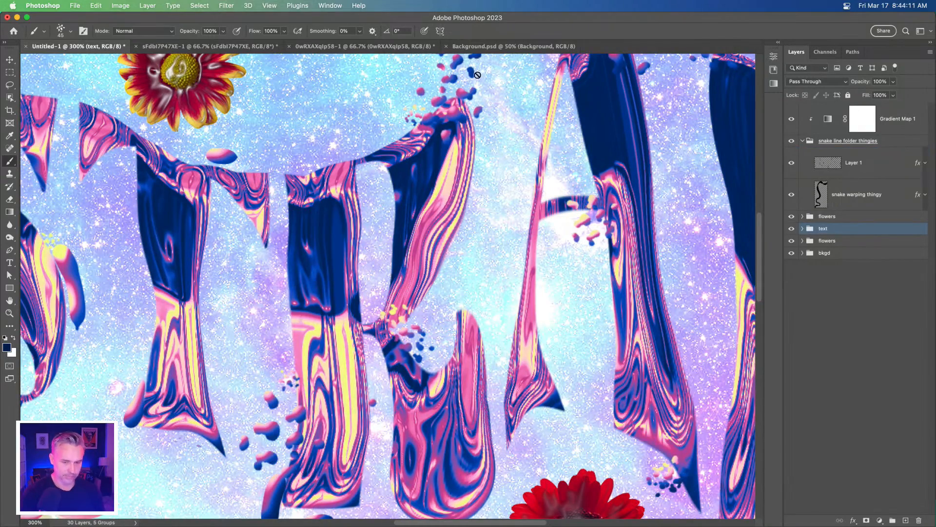
Make the splotch layer, Layer 1, the active layer again
scroll(477, 75, "up", 5)
left_click(877, 171)
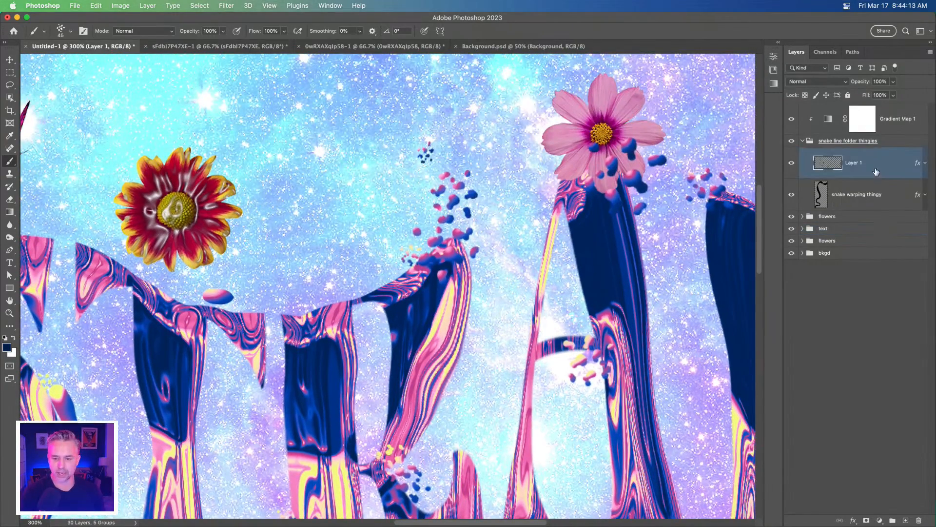
left_click(894, 142)
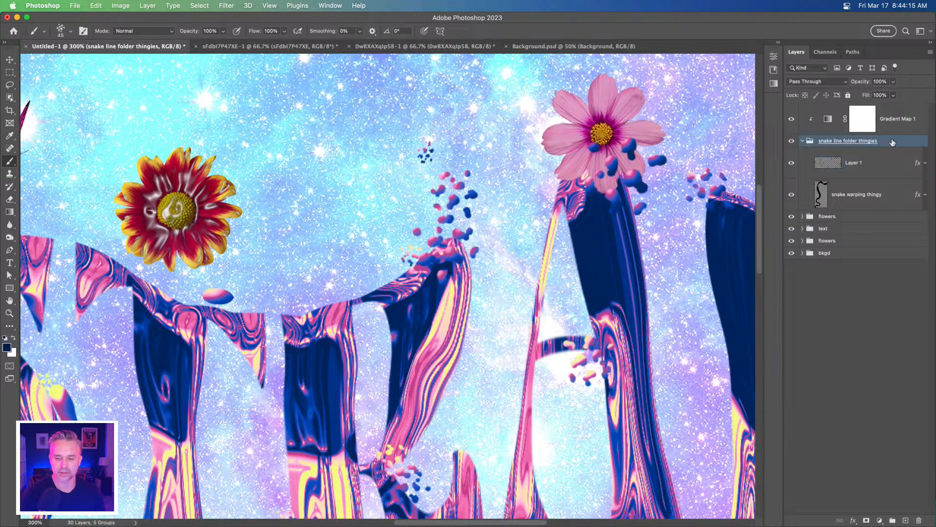
left_click(880, 164)
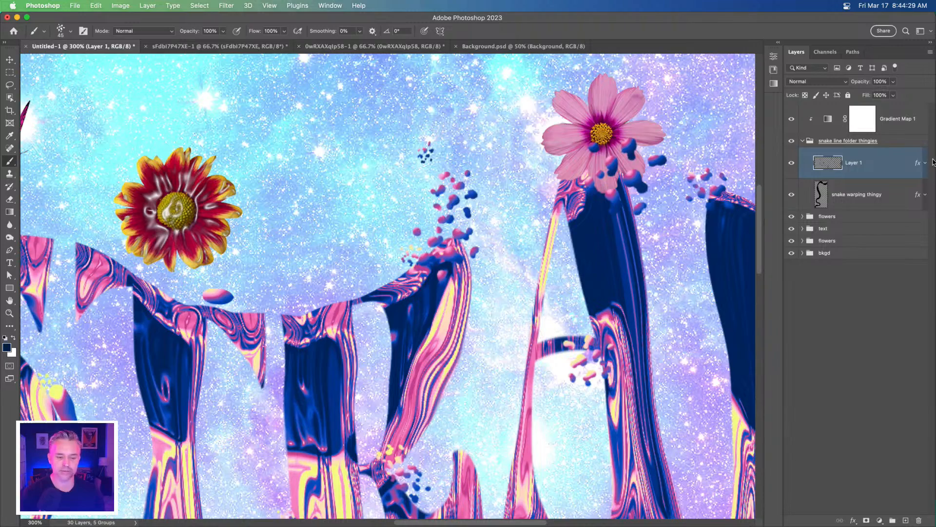
Create a new empty layer above Layer 1 in the snake line folder thingies group
left_click_drag(422, 276, 411, 206)
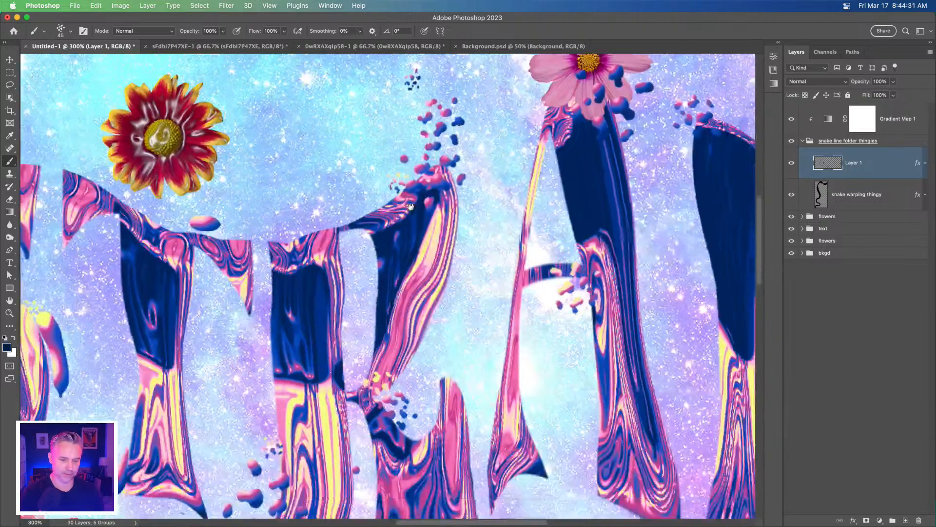
scroll(411, 205, "down", 10)
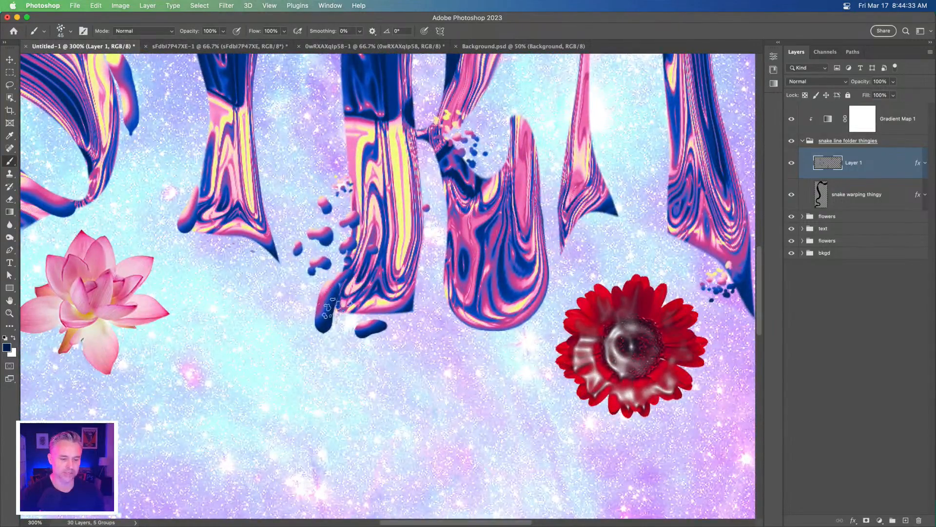
key("super+0")
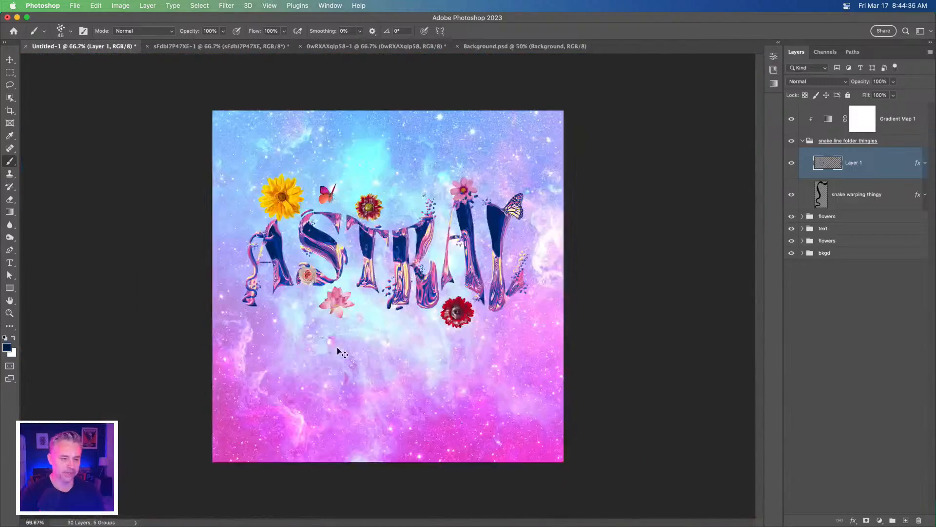
key("super+1")
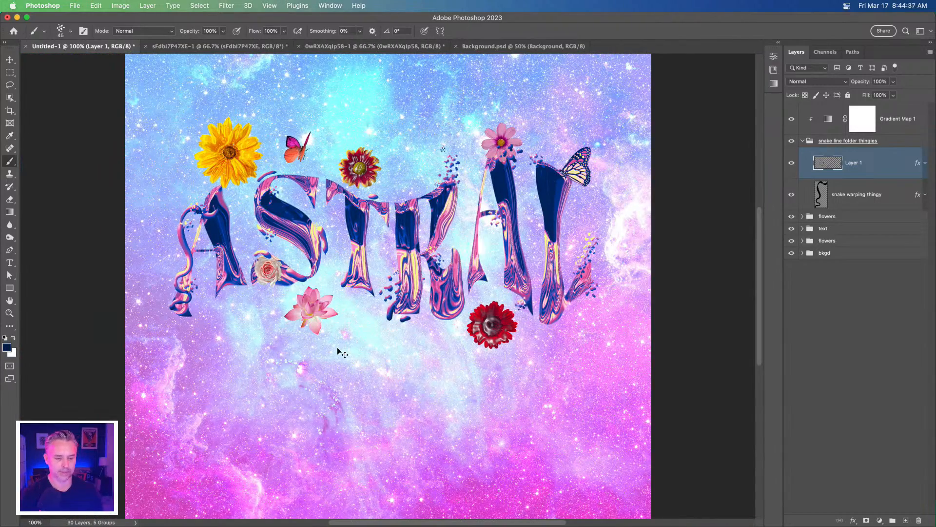
key("super+equal")
key("super+equal")
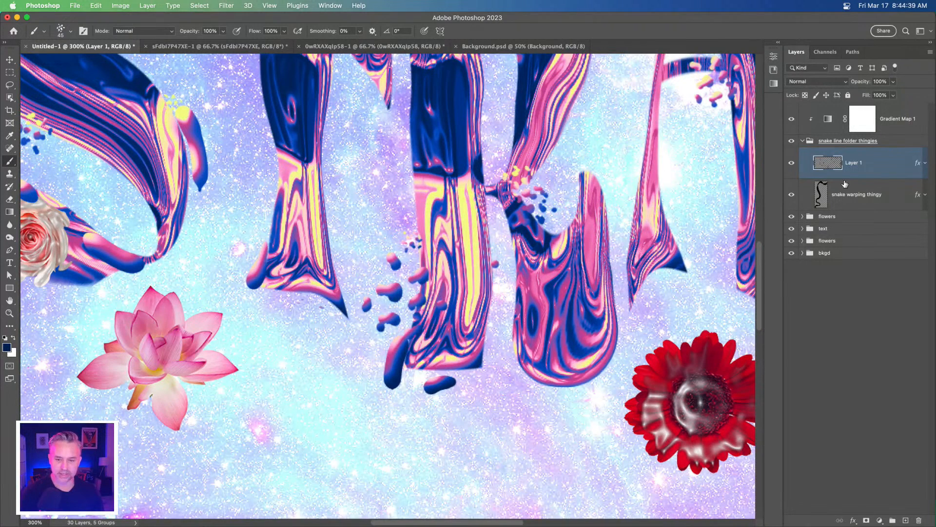
left_click(905, 520)
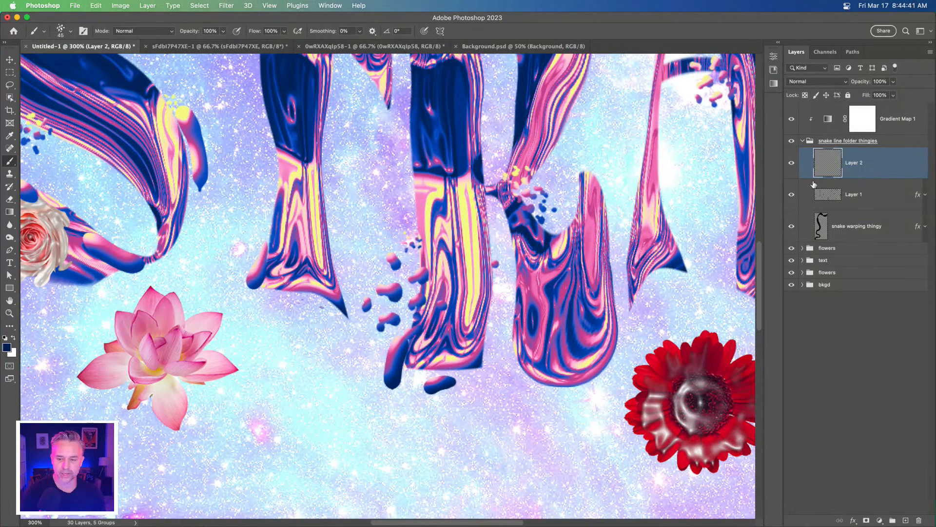
Rename Layer 1 as "splotch filler" after the brush used on it
double_click(855, 195)
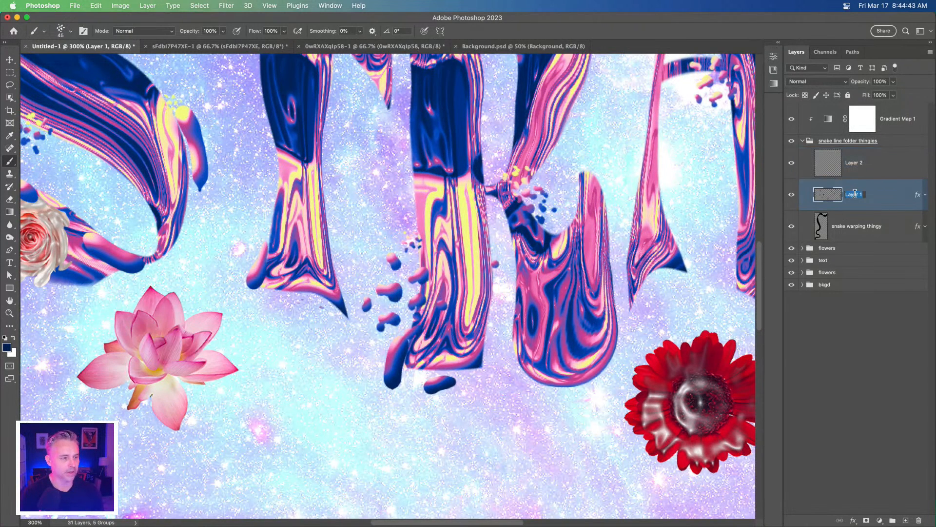
left_click(71, 33)
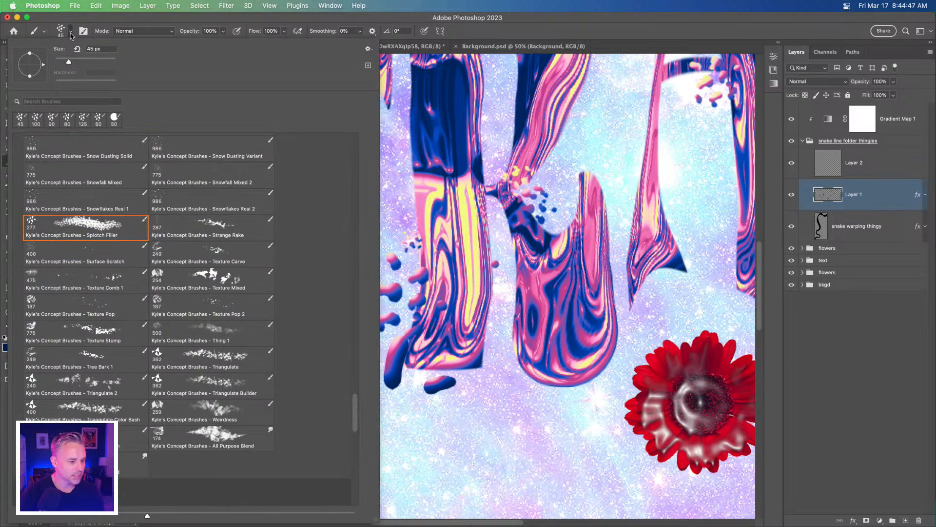
left_click(71, 35)
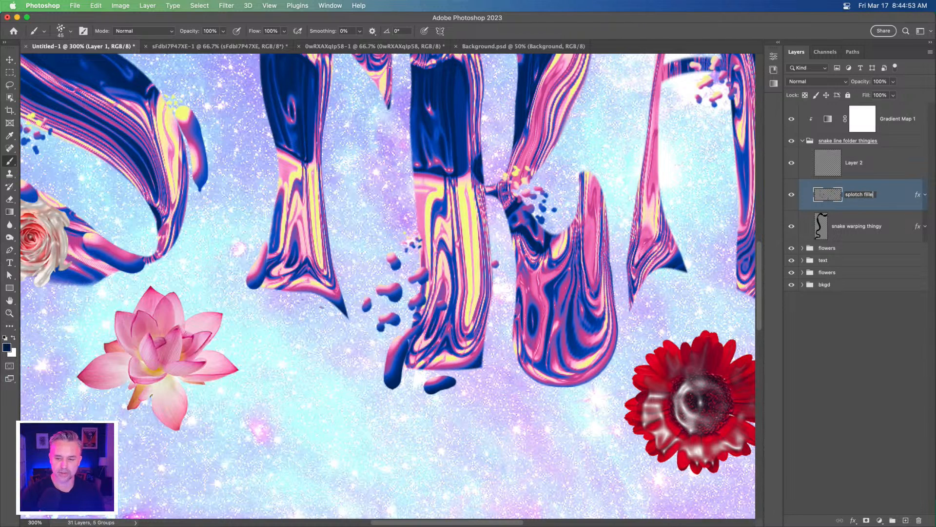
type("r")
key("Return")
Make the snake warping thingy layer the active layer
left_click(848, 231)
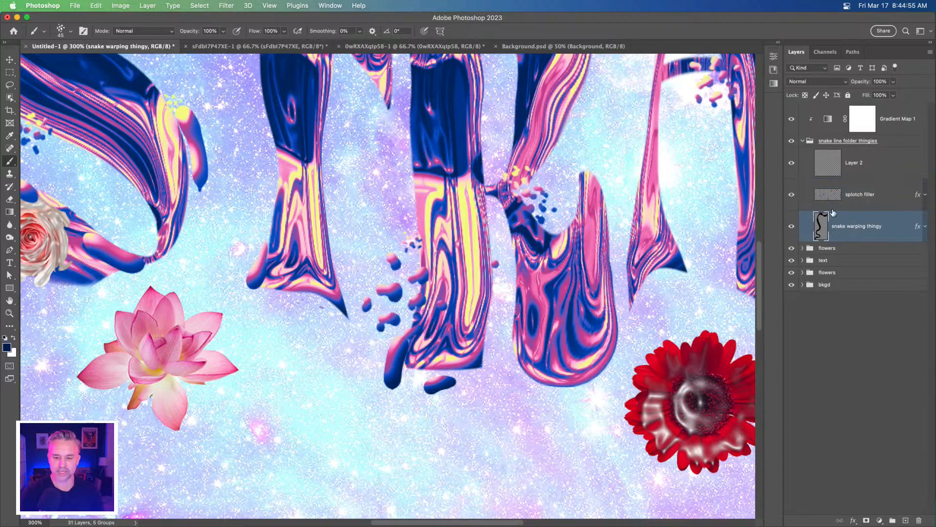
scroll(344, 295, "up", 3)
scroll(344, 295, "right", 3)
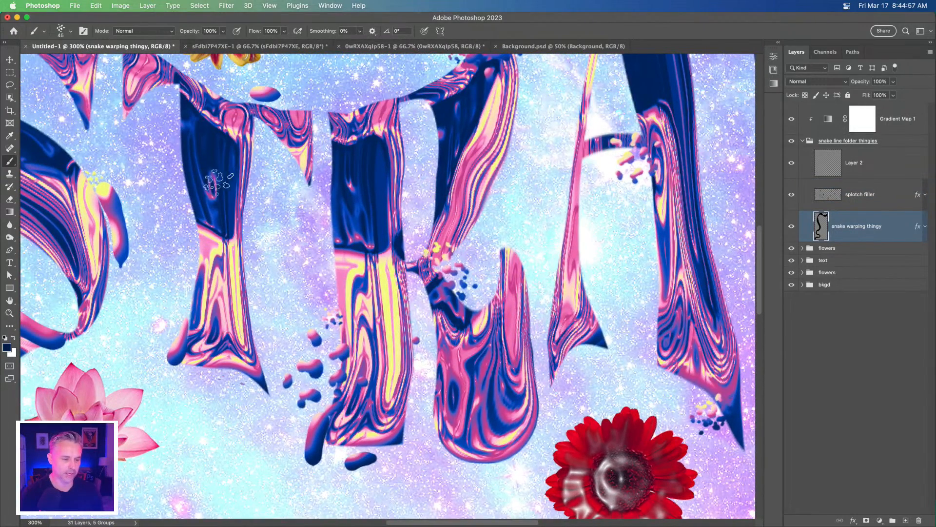
Move the Splotch Filler brush up the brush list to directly after Kyle's Concept Brushes - Fall Color Save
right_click(268, 189)
scroll(387, 202, "up", 2)
scroll(387, 201, "up", 2)
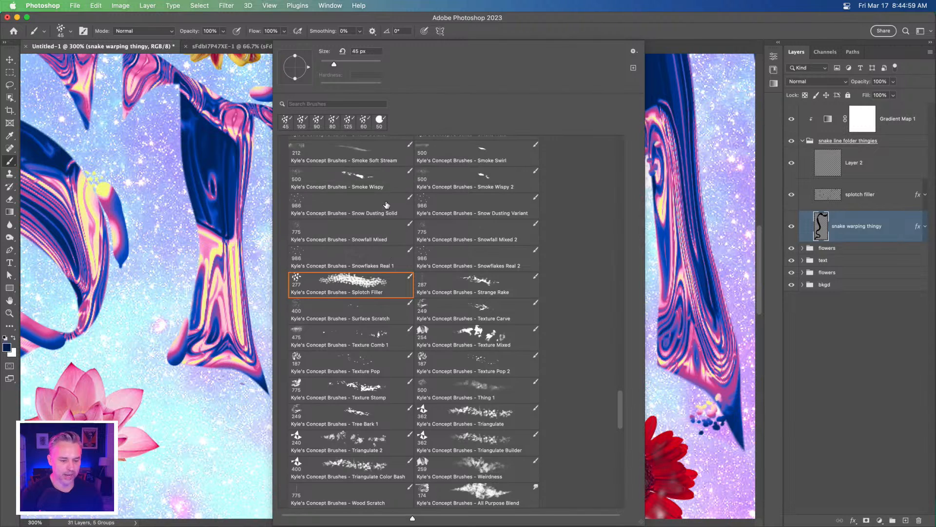
right_click(323, 292)
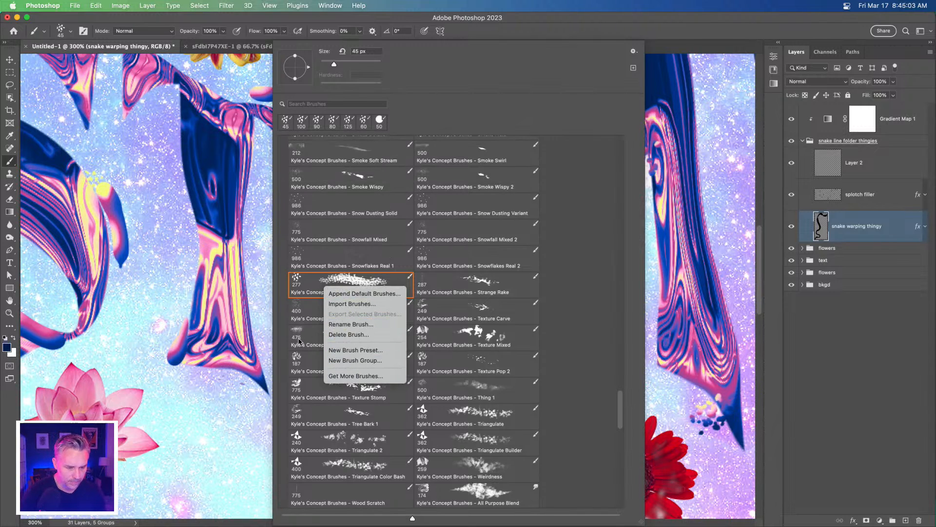
left_click(303, 291)
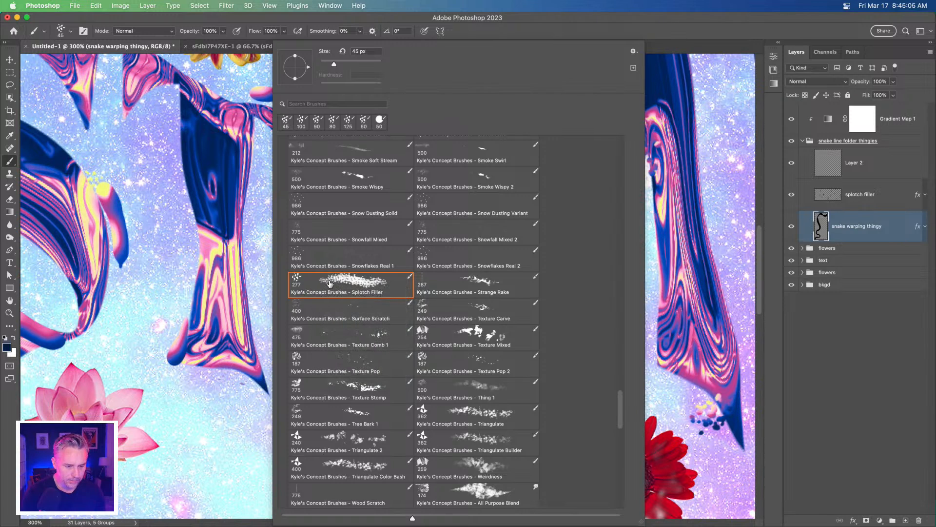
scroll(327, 148, "up", 5)
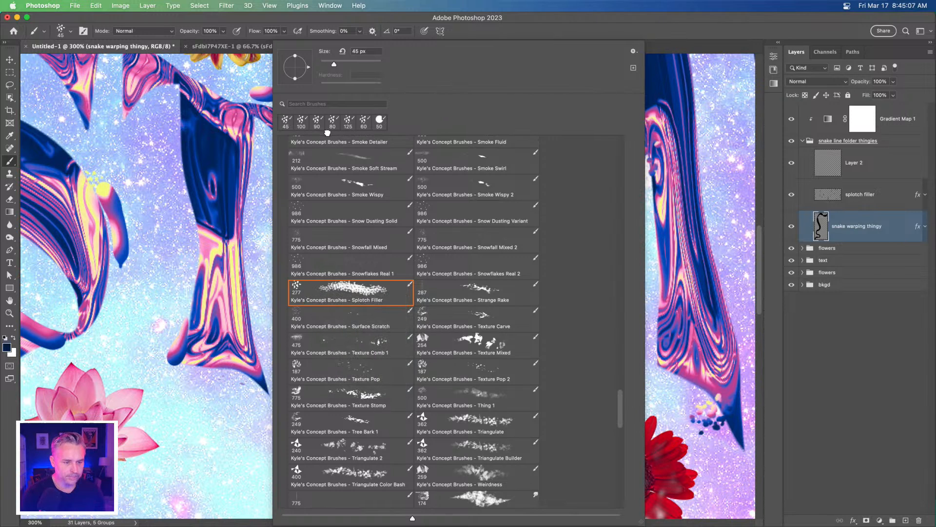
scroll(330, 124, "up", 15)
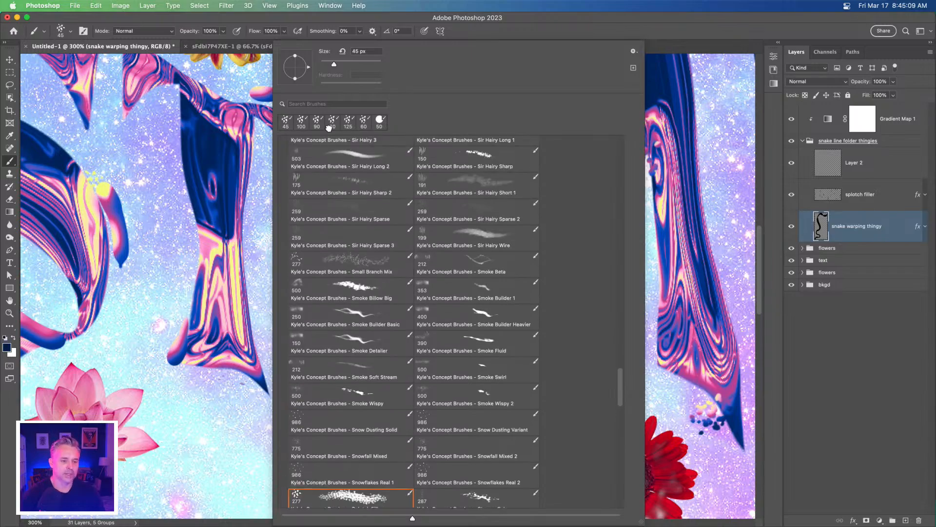
scroll(332, 118, "up", 15)
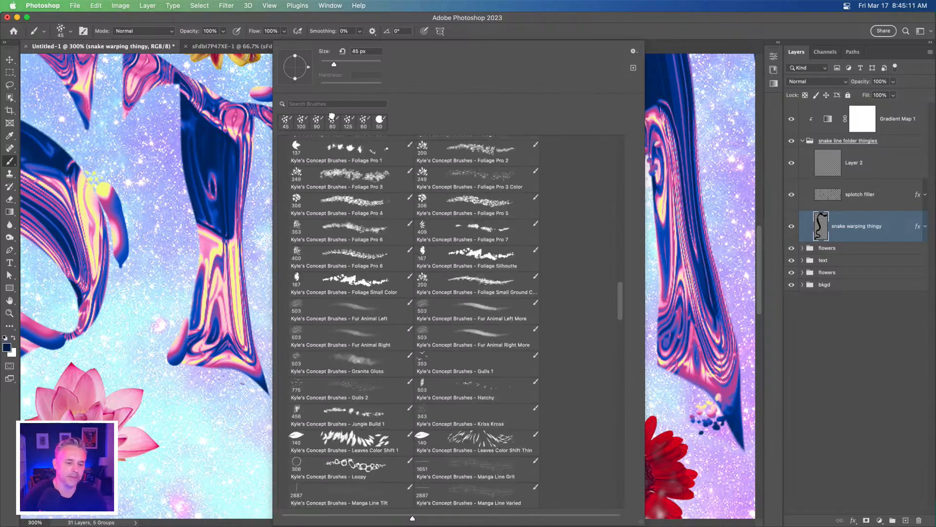
scroll(332, 117, "up", 15)
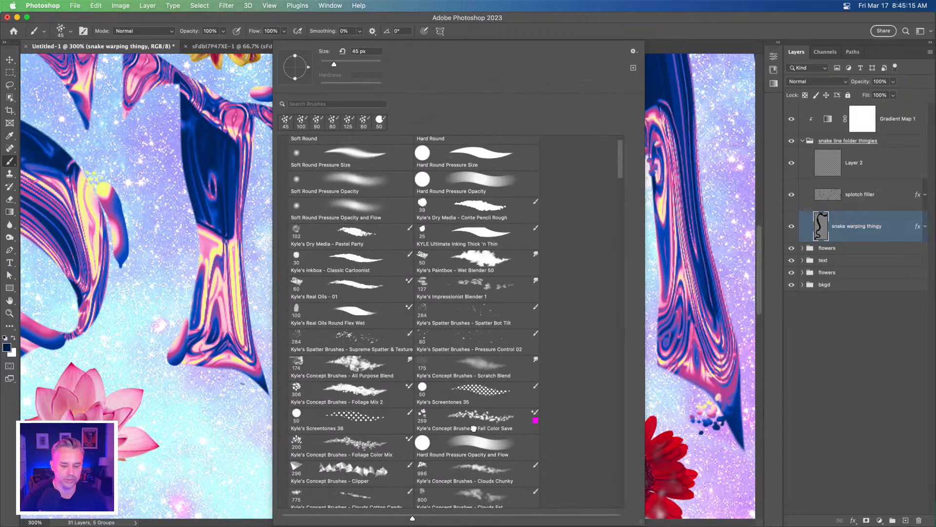
left_click_drag(474, 429, 458, 456)
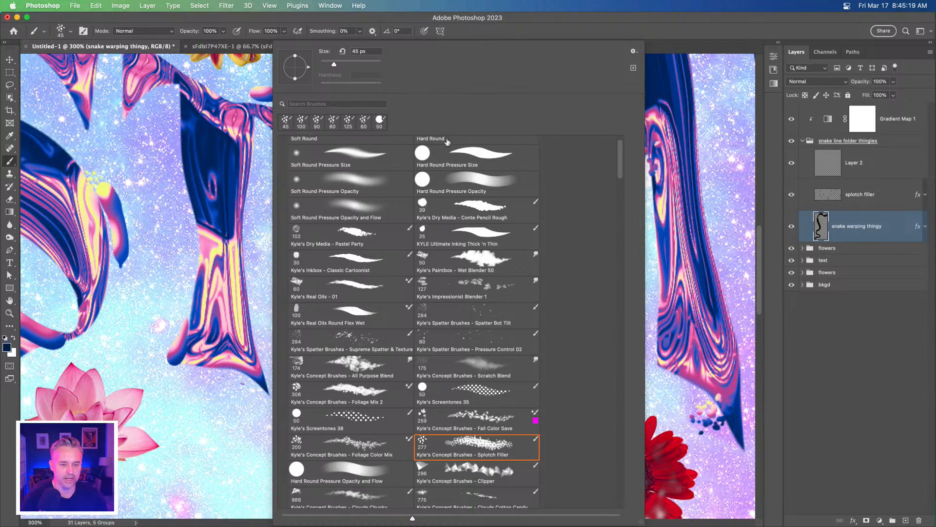
Dab liquid droplets with the Hard Round Pressure Size brush around the R and at the second A's crossbar and feet
double_click(445, 155)
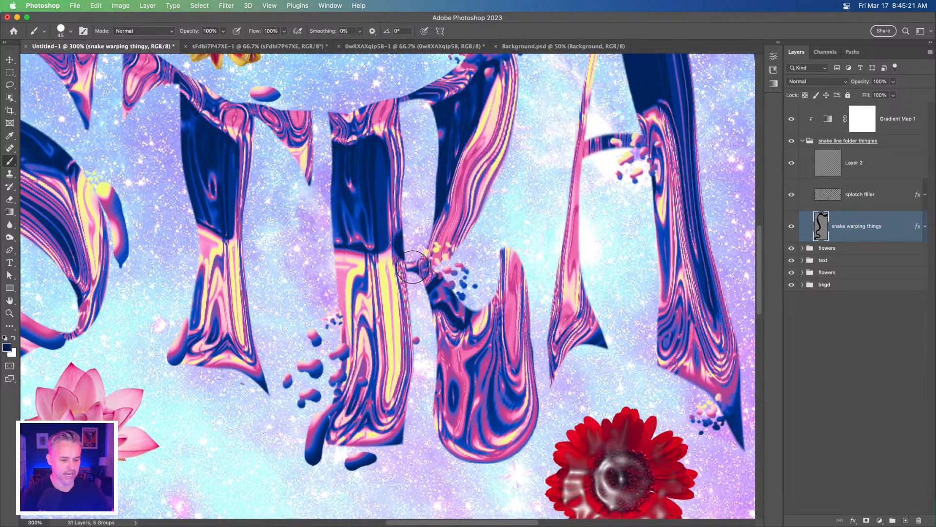
left_click(435, 277)
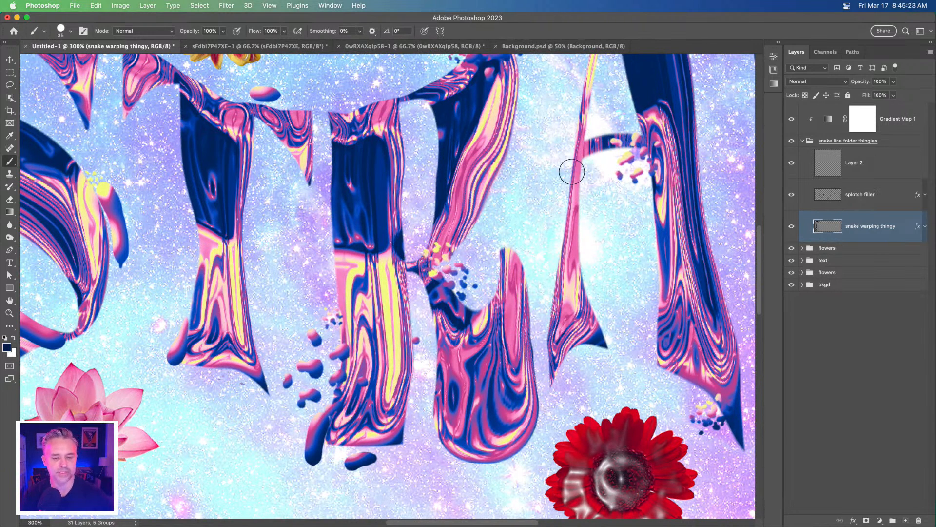
left_click(589, 160)
left_click(612, 356)
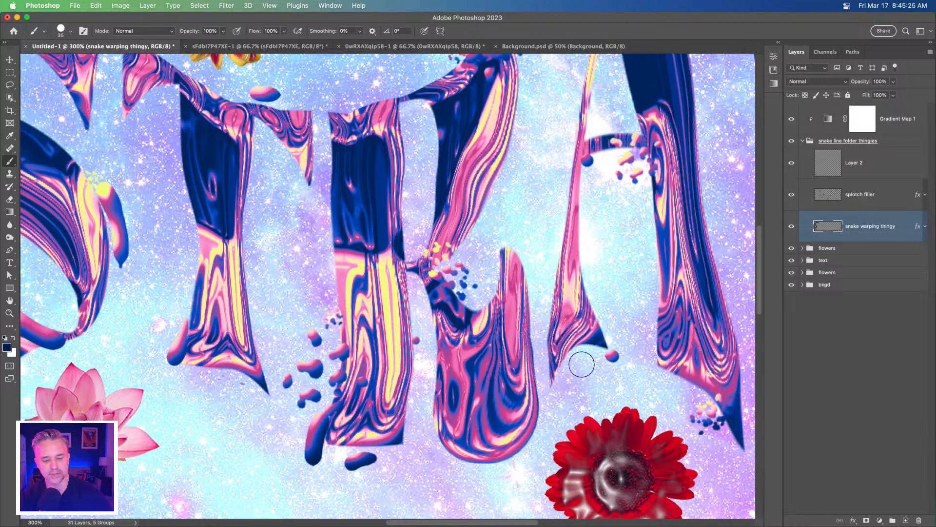
left_click(561, 387)
left_click_drag(519, 455, 505, 472)
left_click(488, 472)
left_click(480, 478)
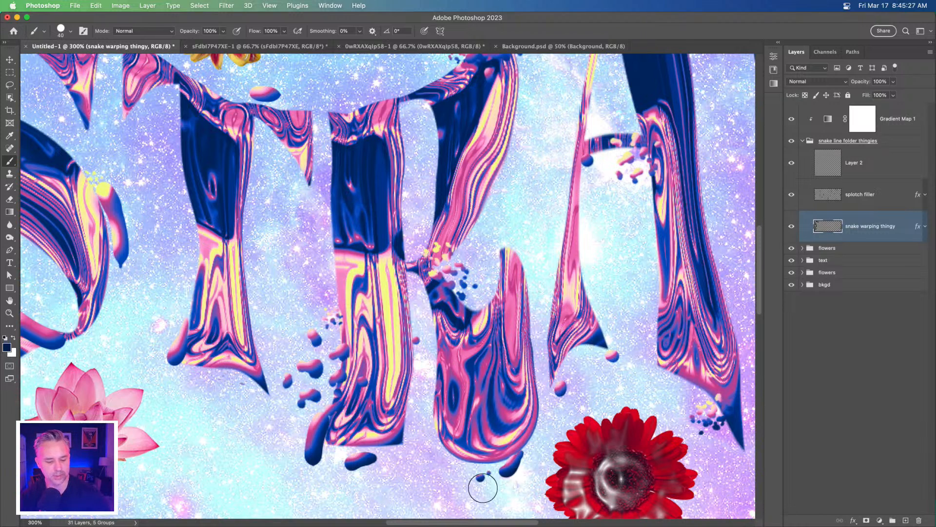
left_click(467, 474)
key("]")
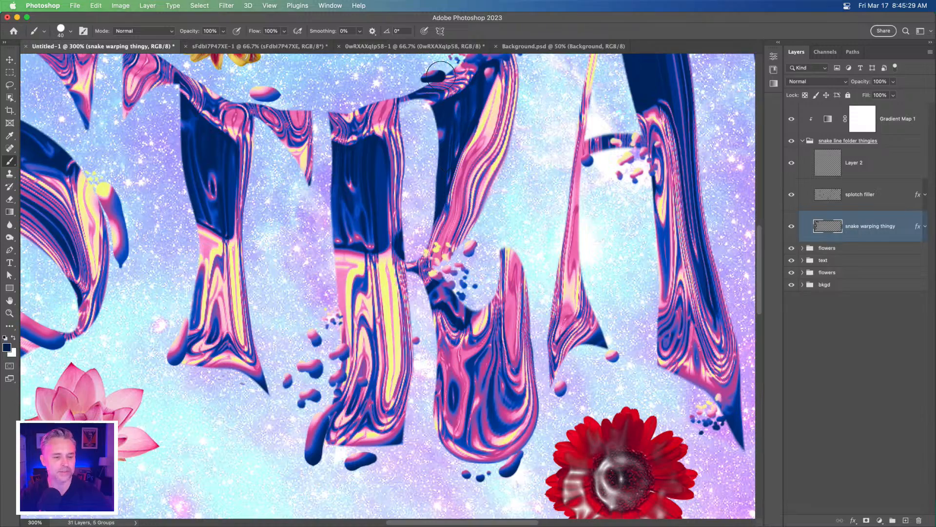
Paint more droplets around the tops of the second A and the L, including a few rising above the L
scroll(432, 120, "up", 5)
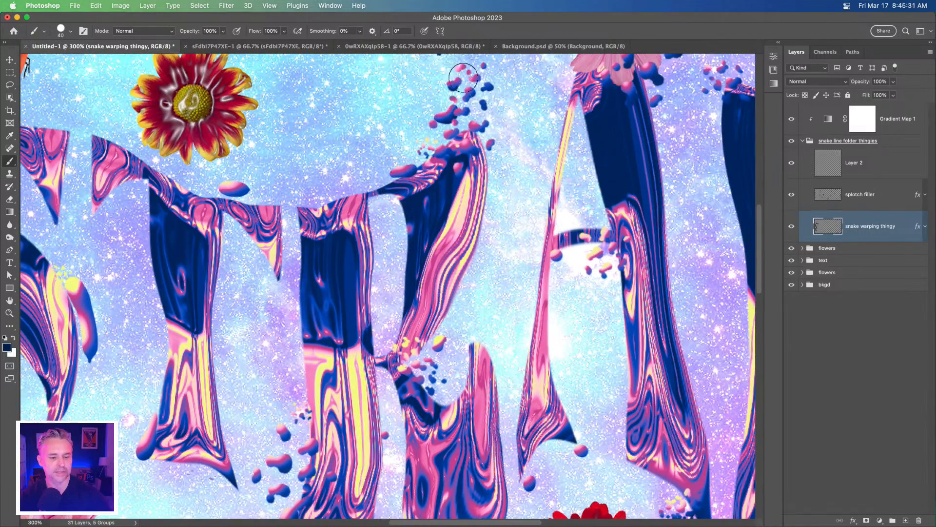
left_click_drag(470, 185, 302, 280)
left_click(485, 187)
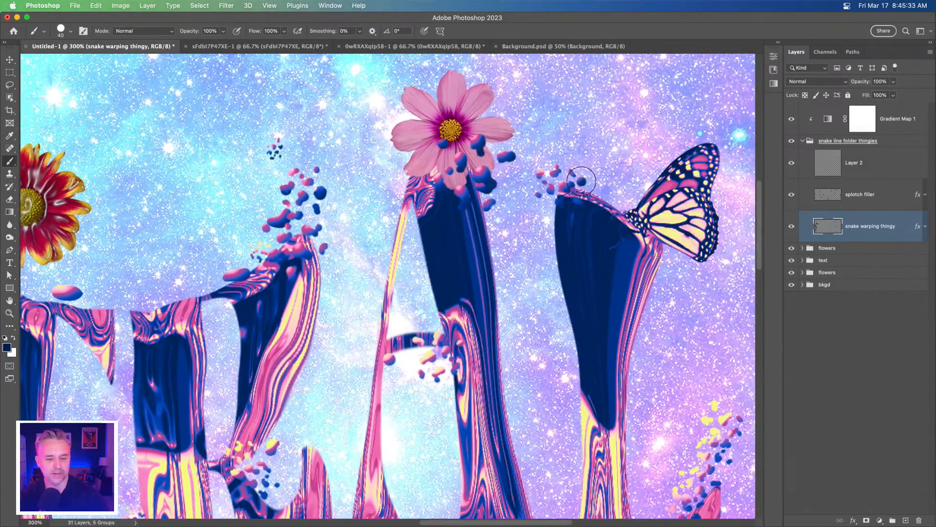
left_click(581, 180)
left_click(578, 151)
left_click(602, 139)
left_click(580, 107)
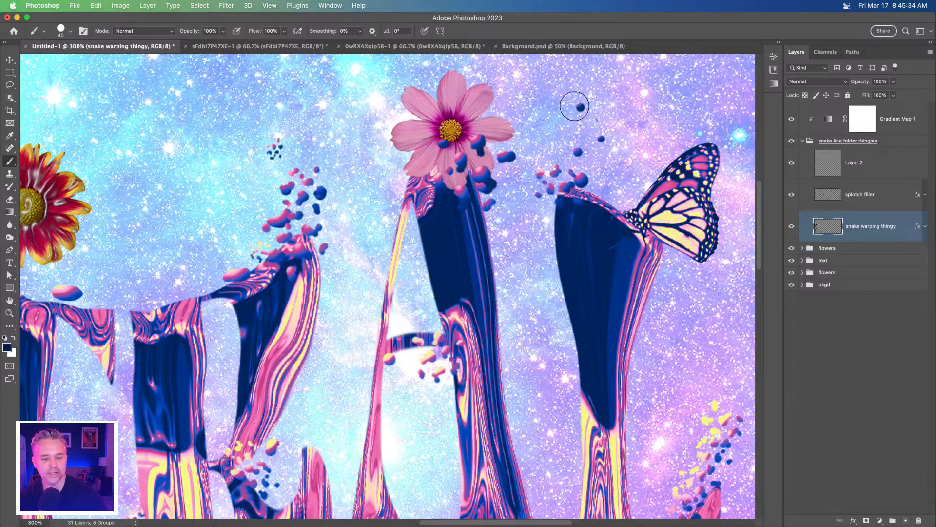
left_click(585, 194)
mouse_move(557, 209)
left_mouse_down()
mouse_move(555, 237)
mouse_move(431, 129)
left_mouse_up()
left_click(561, 260)
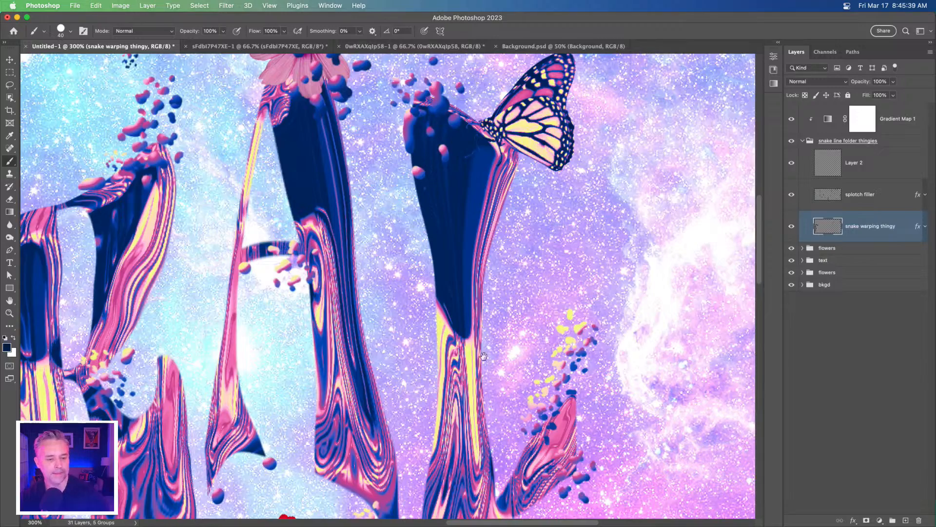
Paint droplets at the L's tail and the feet of the second A and T, plus small drips below the R
scroll(464, 92, "down", 5)
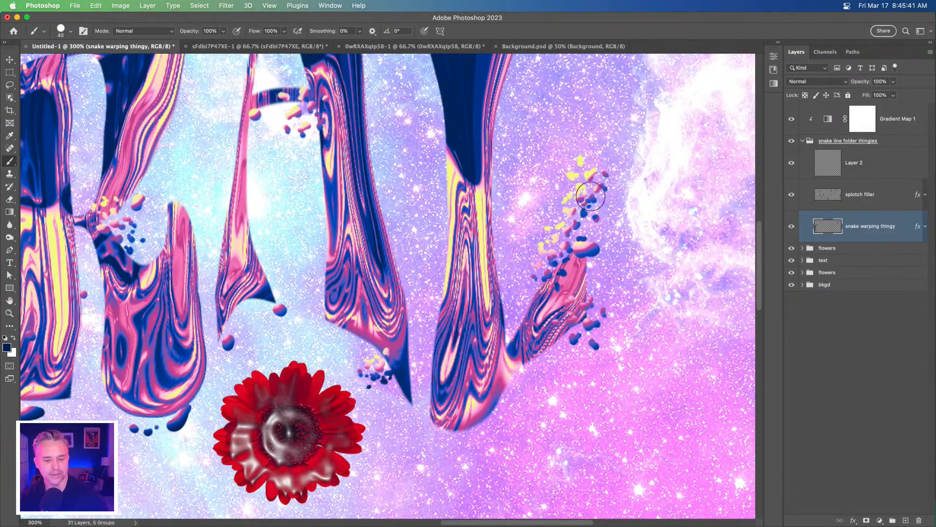
scroll(561, 220, "left", 5)
mouse_move(508, 346)
left_mouse_down()
mouse_move(536, 404)
mouse_move(517, 363)
left_mouse_up()
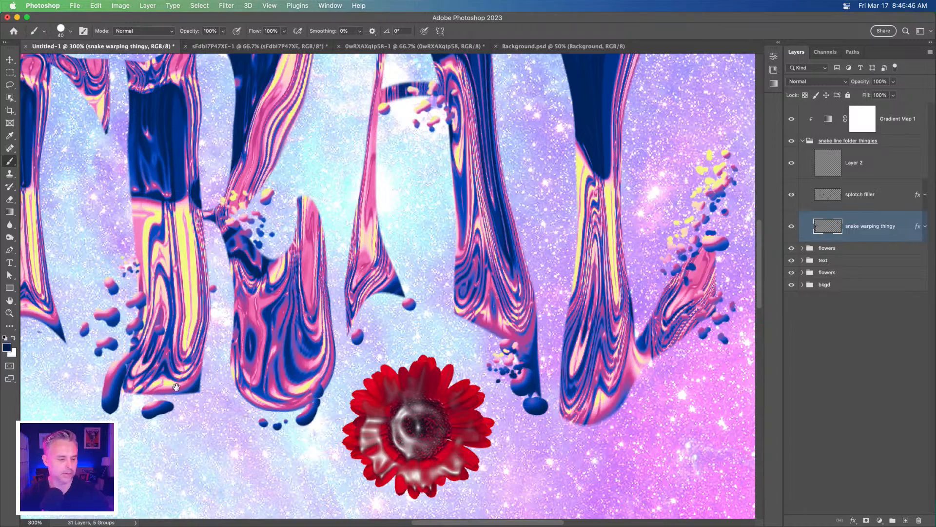
mouse_move(176, 387)
left_mouse_down()
mouse_move(295, 409)
mouse_move(450, 408)
left_mouse_up()
mouse_move(328, 337)
left_mouse_down()
mouse_move(349, 379)
mouse_move(308, 351)
mouse_move(327, 354)
mouse_move(273, 322)
left_mouse_up()
key("super+1")
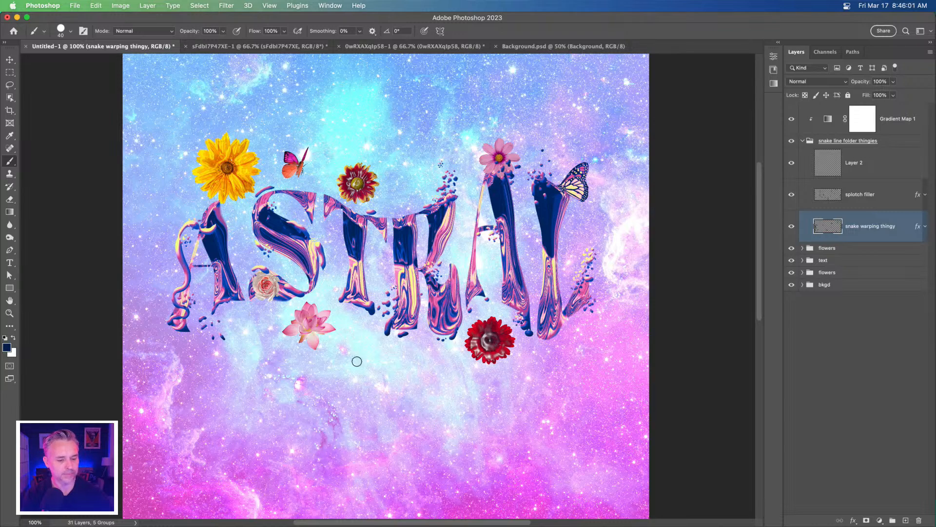
mouse_move(406, 345)
left_mouse_down()
mouse_move(417, 358)
mouse_move(375, 347)
mouse_move(382, 367)
left_mouse_up()
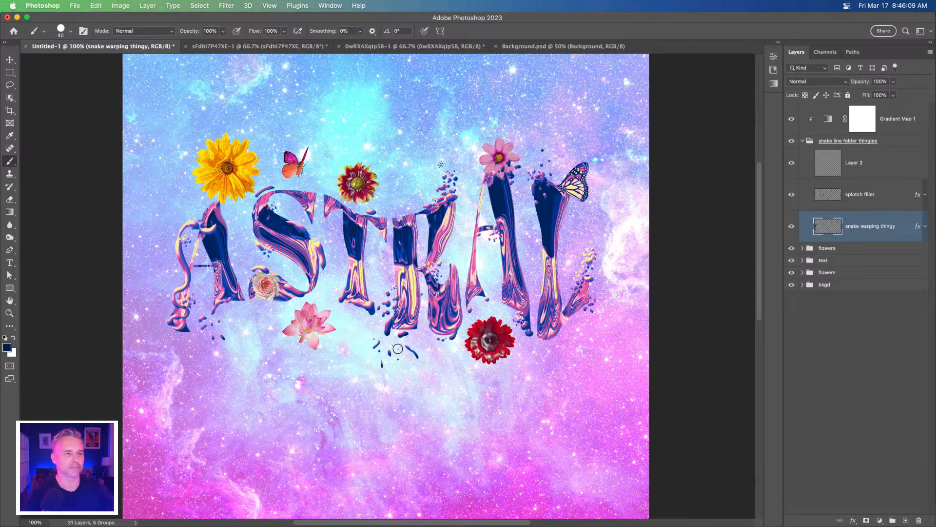
Convert the splotch filler and snake warping thingy layers together into one smart object
key("super+equal")
scroll(393, 327, "up", 5)
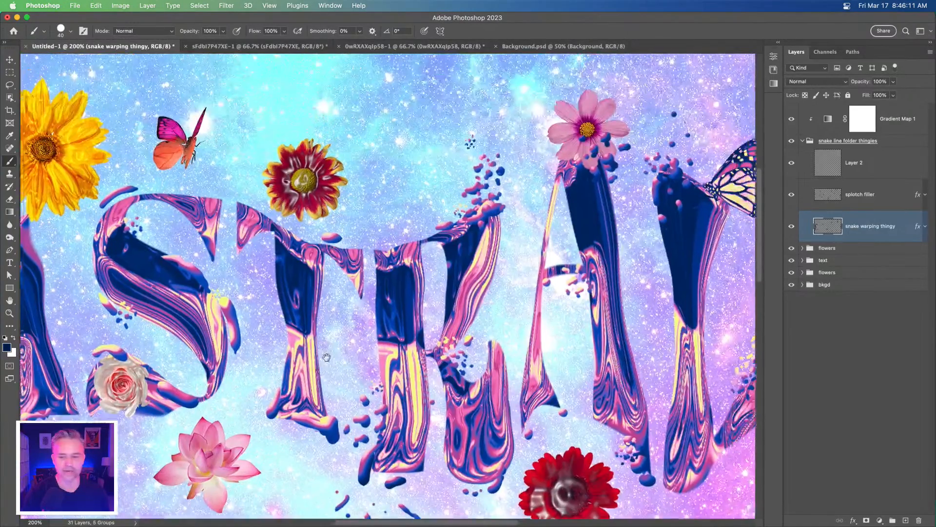
left_click(854, 170)
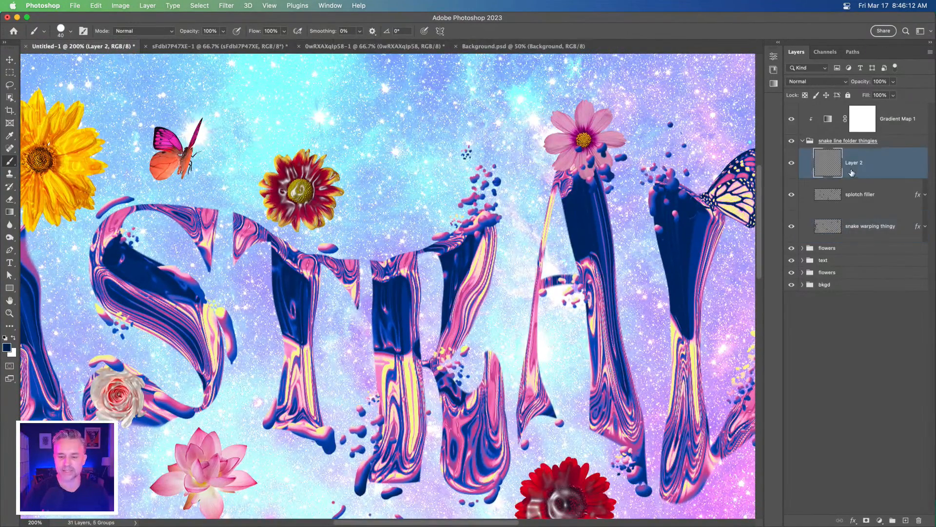
left_click(857, 202)
left_click(856, 226, "shift")
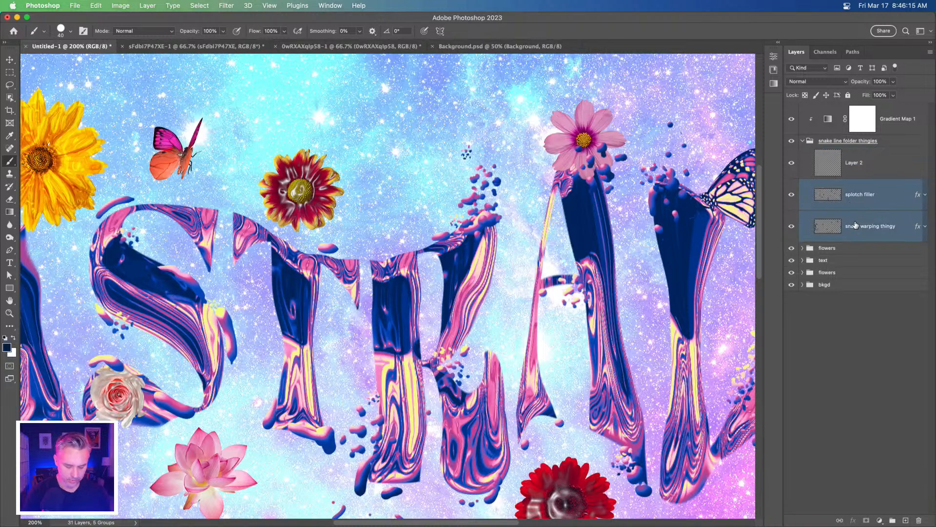
key("super+g")
key("super+z")
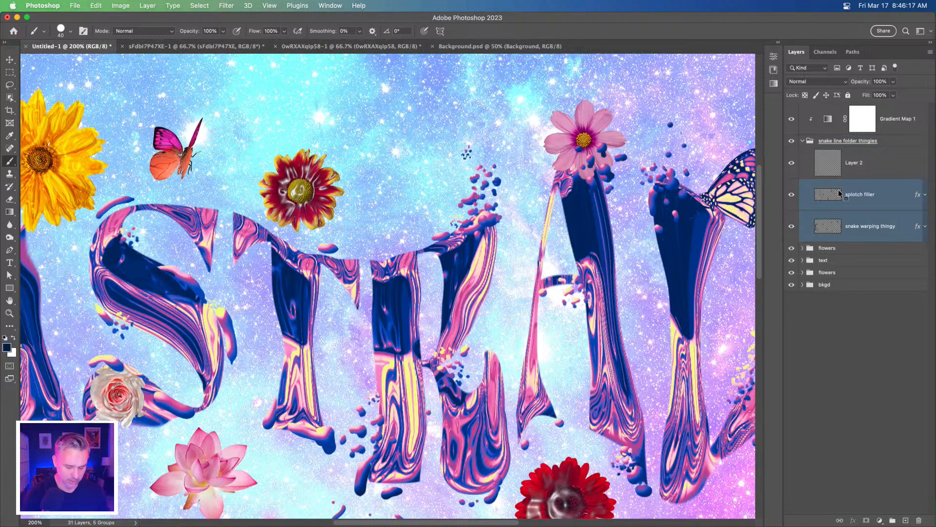
key("super+shift+o")
Apply the Filter Gallery's Plastic Wrap over Chrome to the smart object, with Highlight Strength 20, Detail 15 and Smoothness 4
left_click(226, 5)
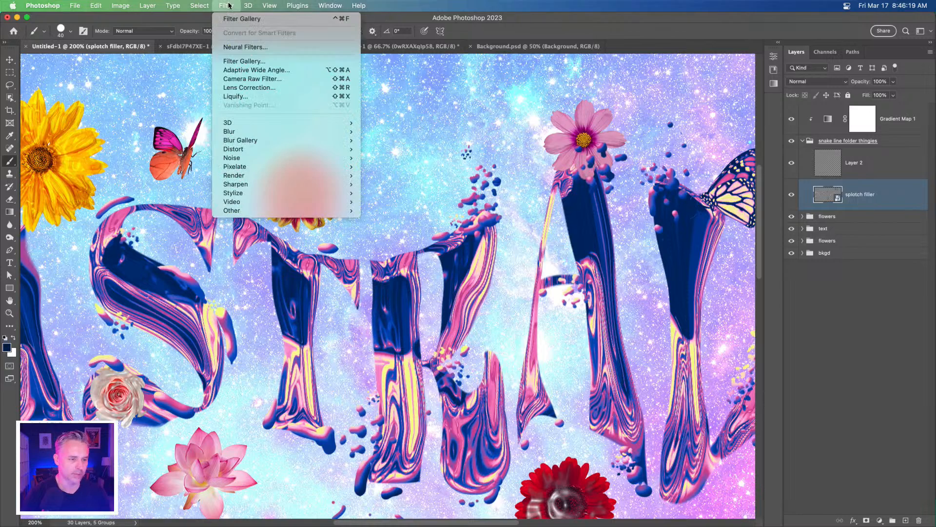
left_click(234, 63)
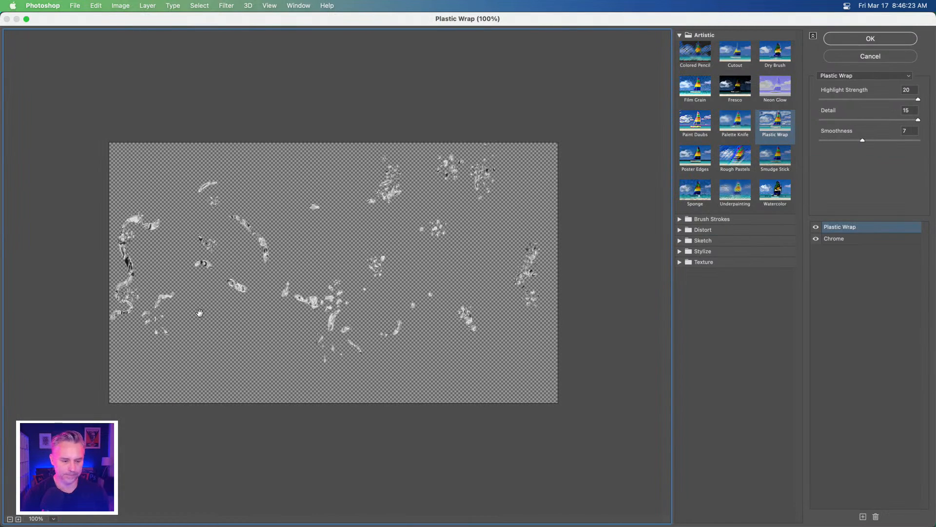
key("super+equal")
key("super+equal")
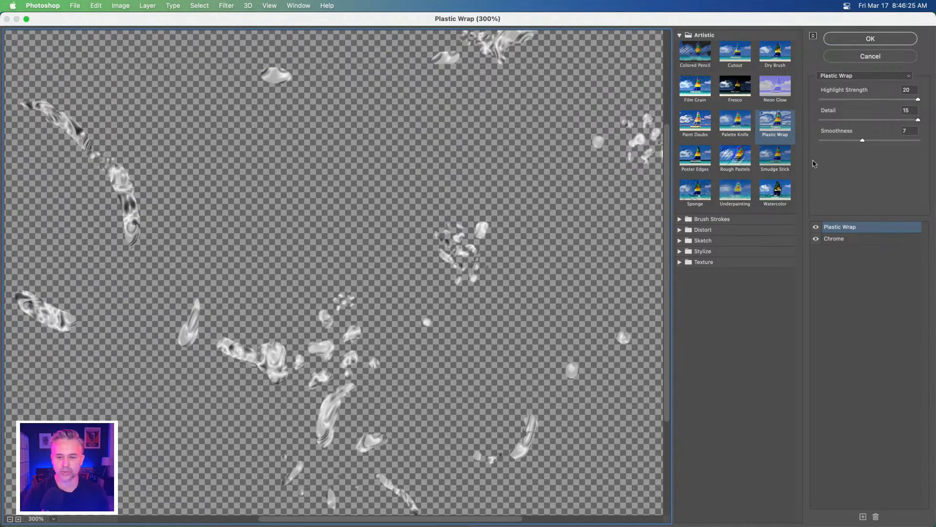
left_click_drag(845, 142, 900, 141)
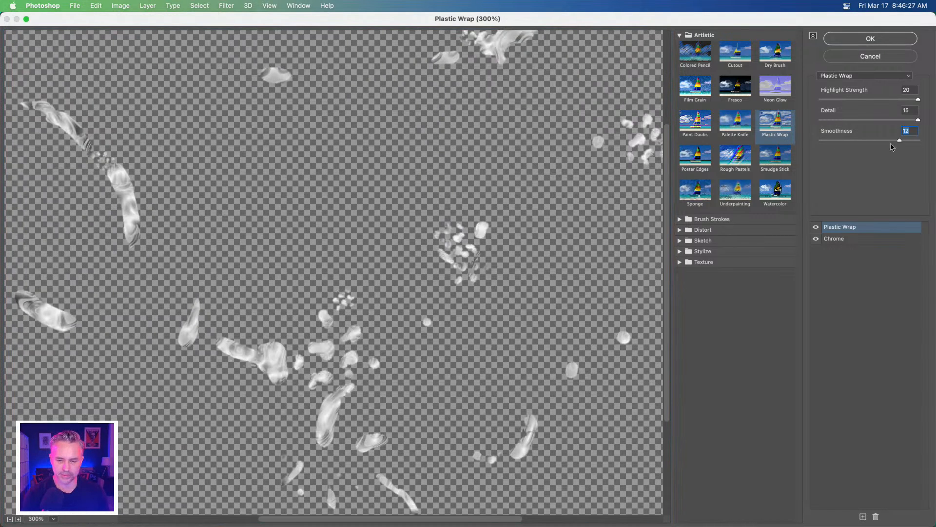
left_click(840, 142)
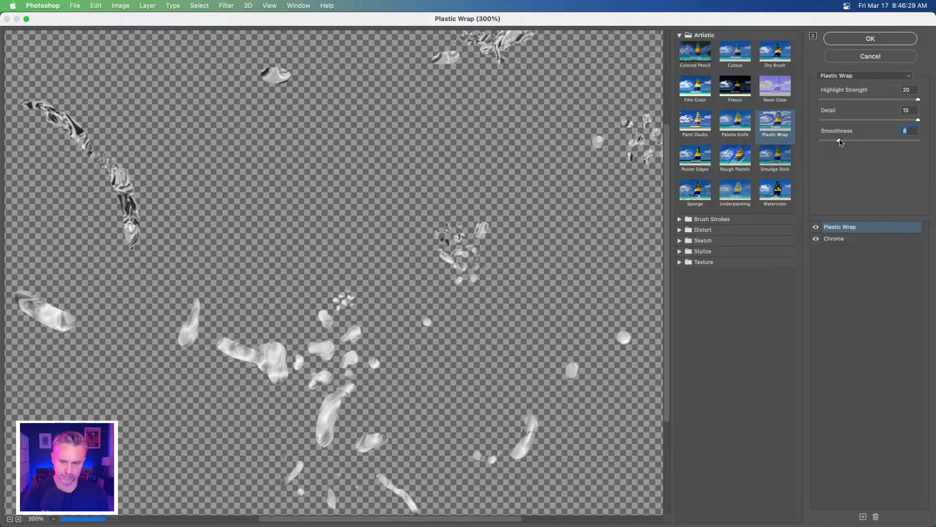
left_click_drag(249, 191, 151, 430)
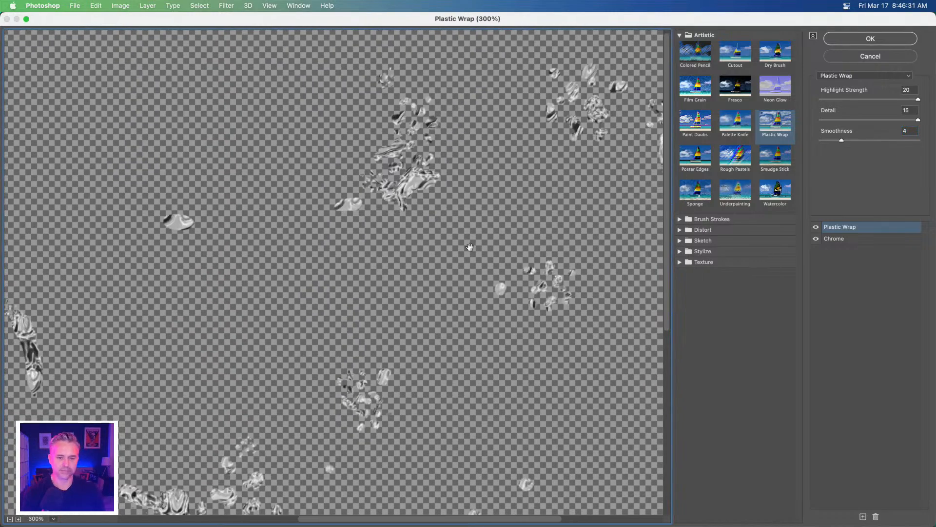
left_click(841, 42)
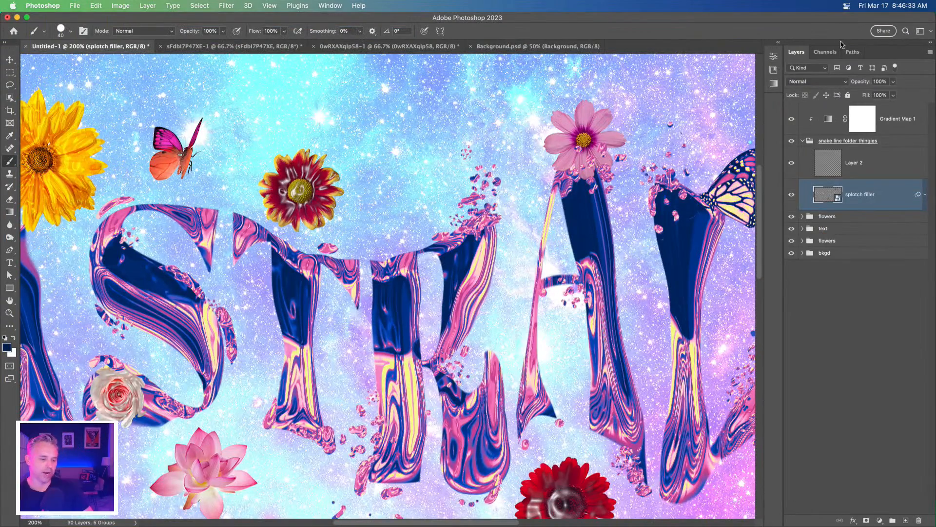
key("super+1")
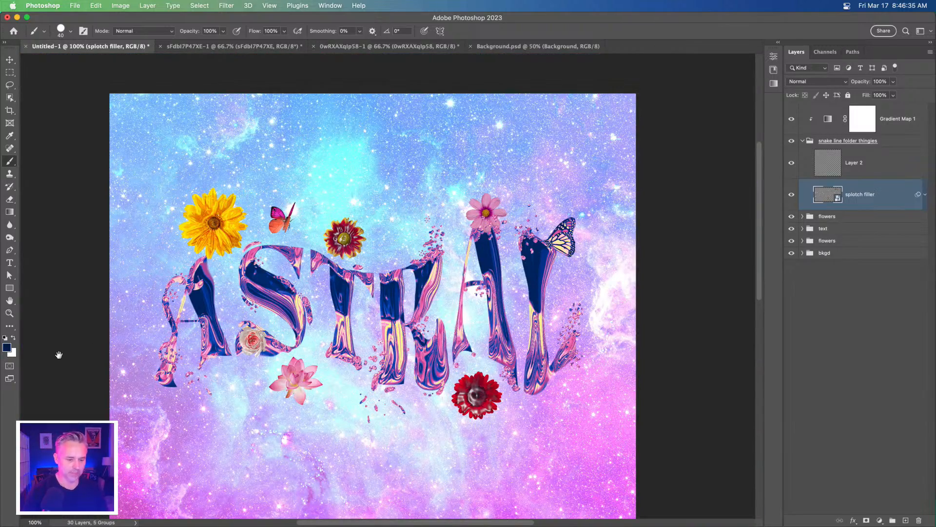
Set the blend mode of the Gradient Fill 1 layer in the bkgd group to Normal
left_click_drag(398, 376, 408, 350)
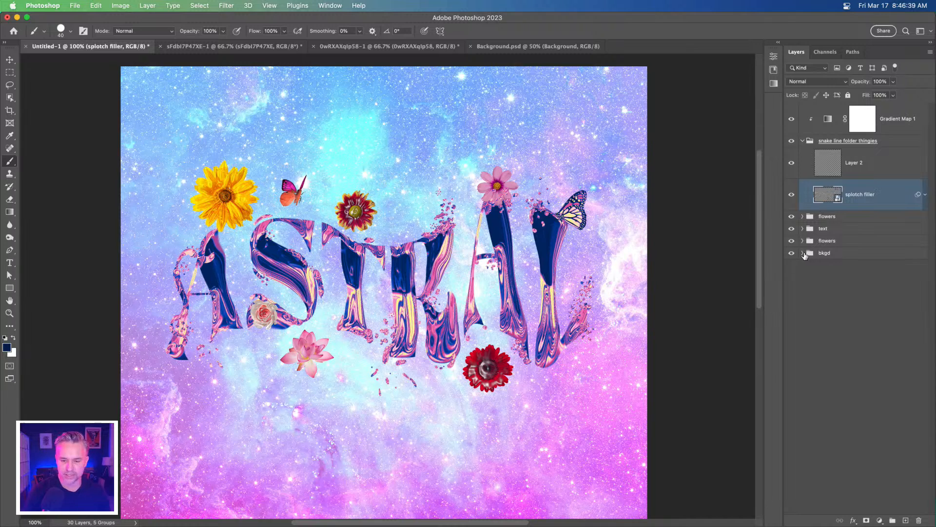
left_click(802, 253)
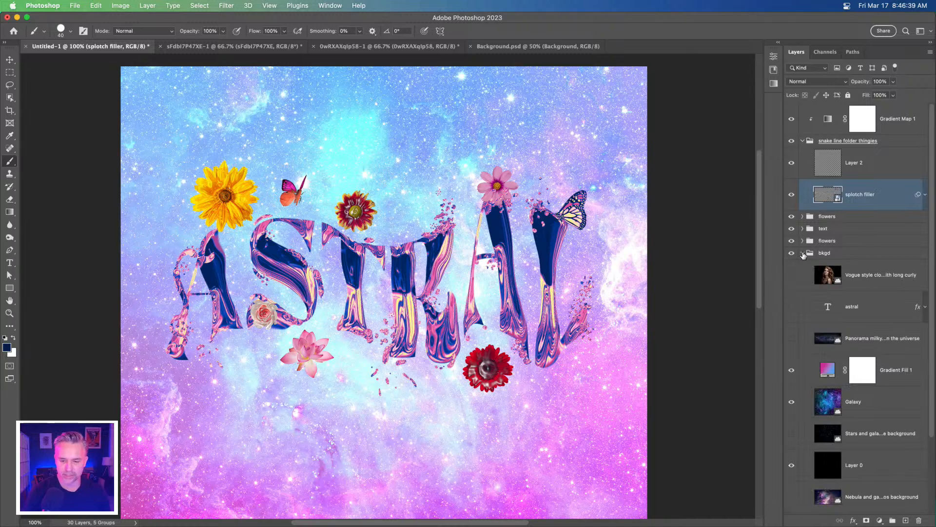
left_click(824, 372)
left_click(822, 83)
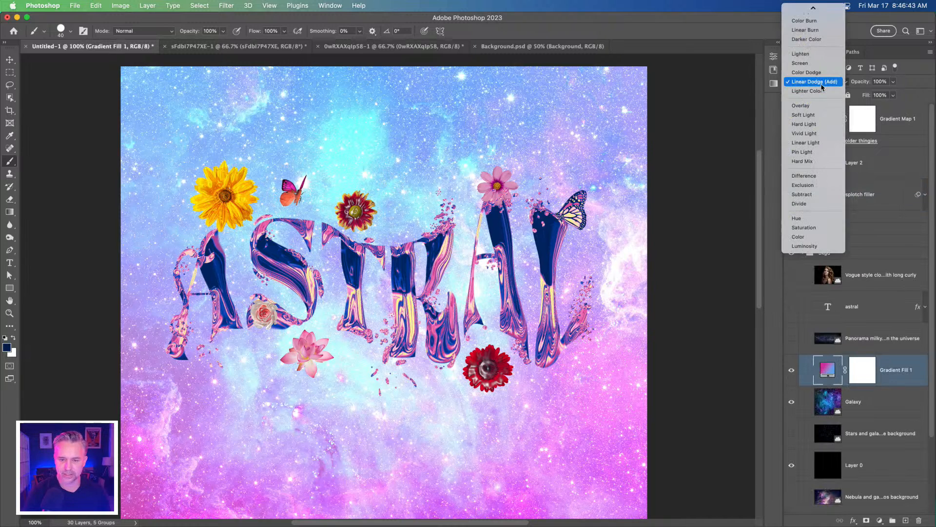
left_click(813, 12)
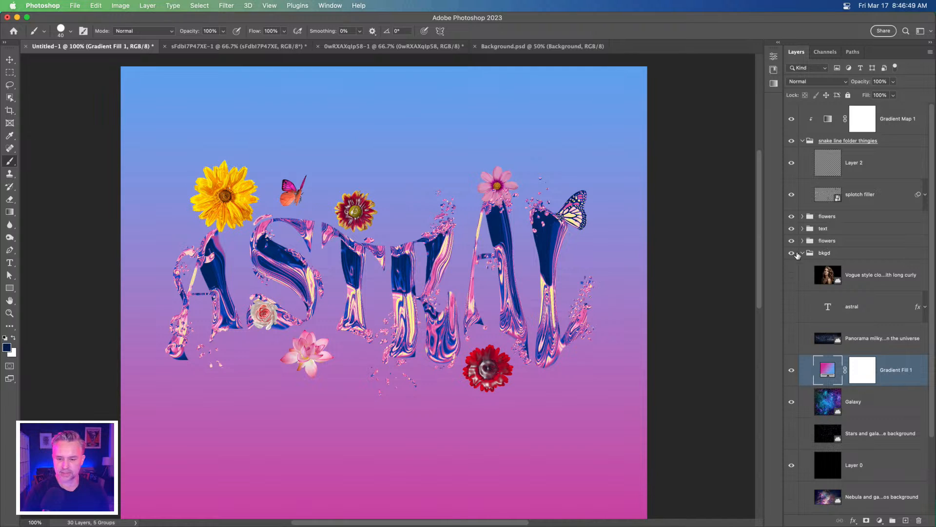
left_click(802, 253)
Hide the yellow daisy above the first A by turning off both Daisy3 layers in the lower flowers group
left_click(9, 59)
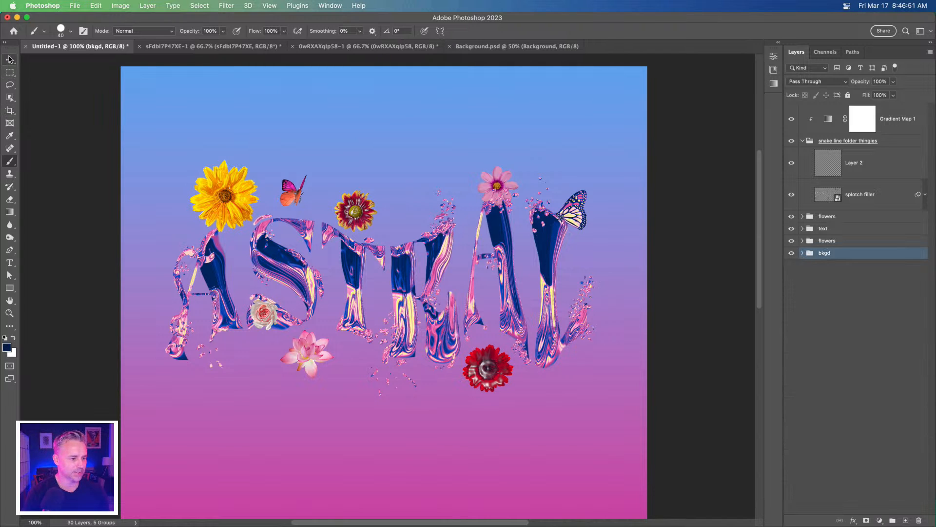
left_click(222, 185, "super")
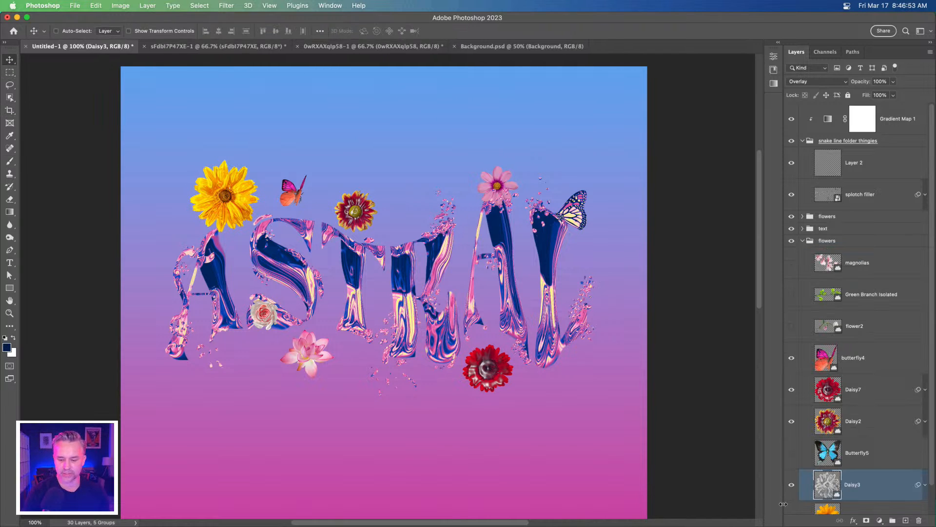
left_click(792, 485)
scroll(793, 490, "down", 1)
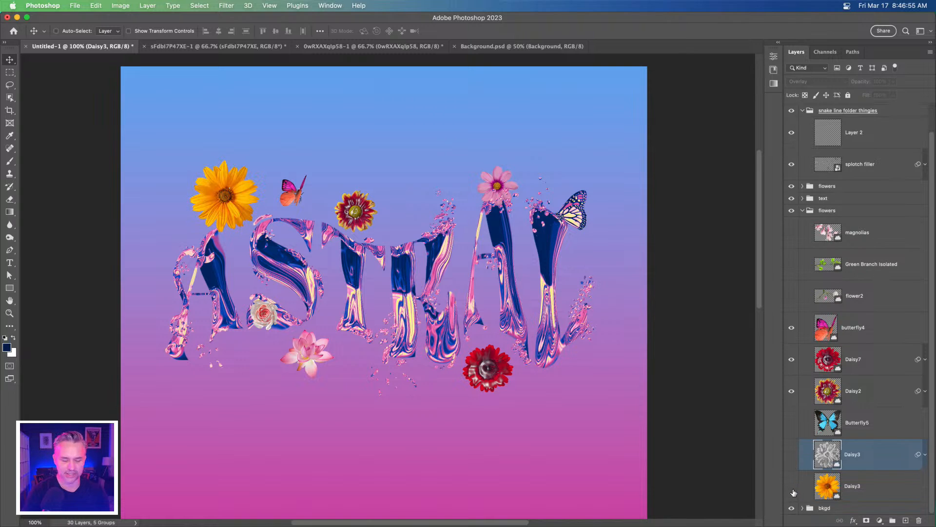
left_click(792, 489)
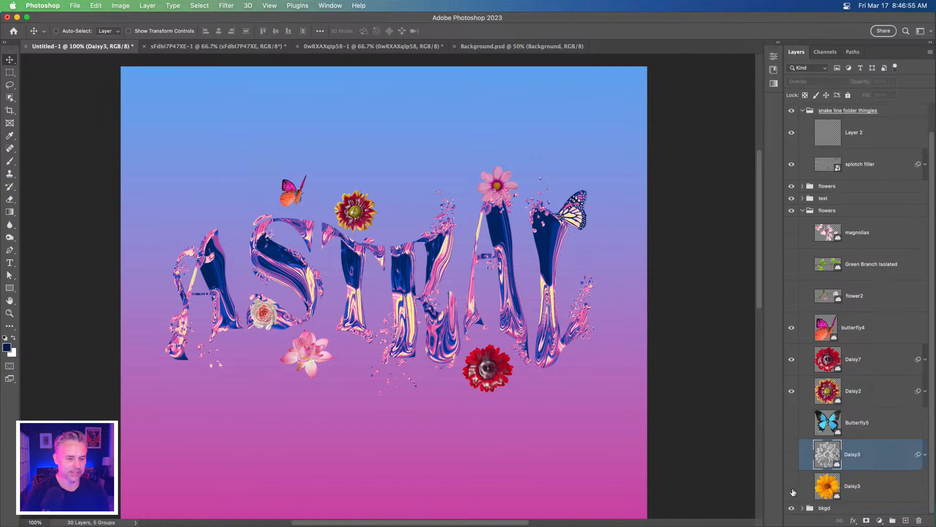
Move the red daisy on layer Daisy7 up behind the feet of the R and second A, and adjust it with Free Transform
left_click(470, 365, "super")
left_click_drag(475, 356, 475, 323)
key("super+t")
key("Return")
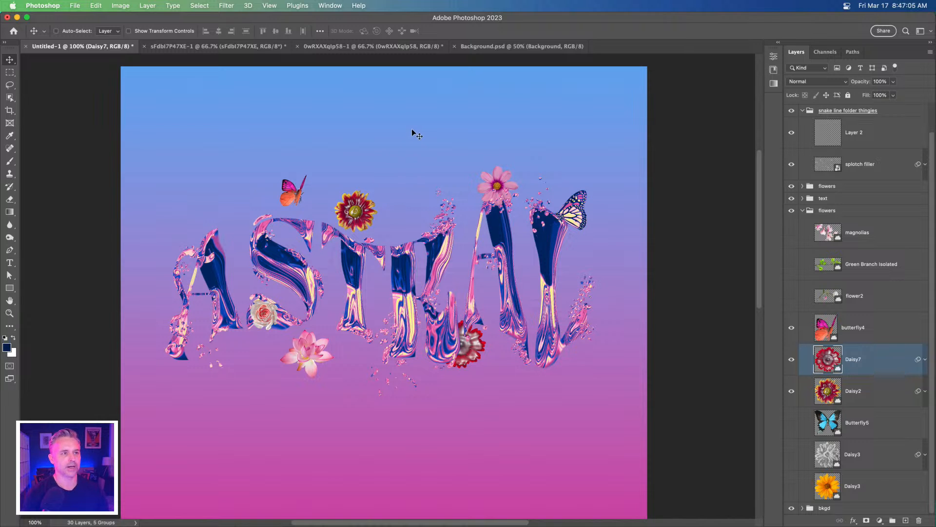
key("super+plus")
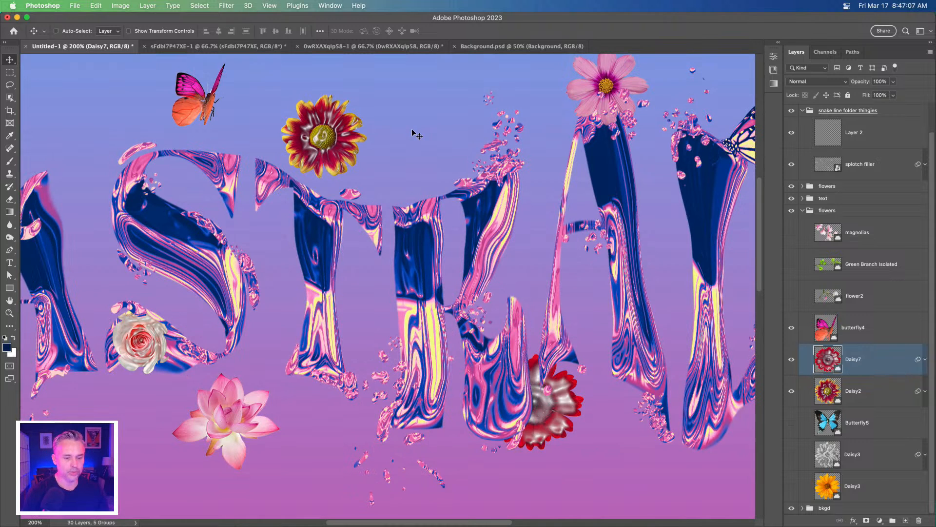
key("super+minus")
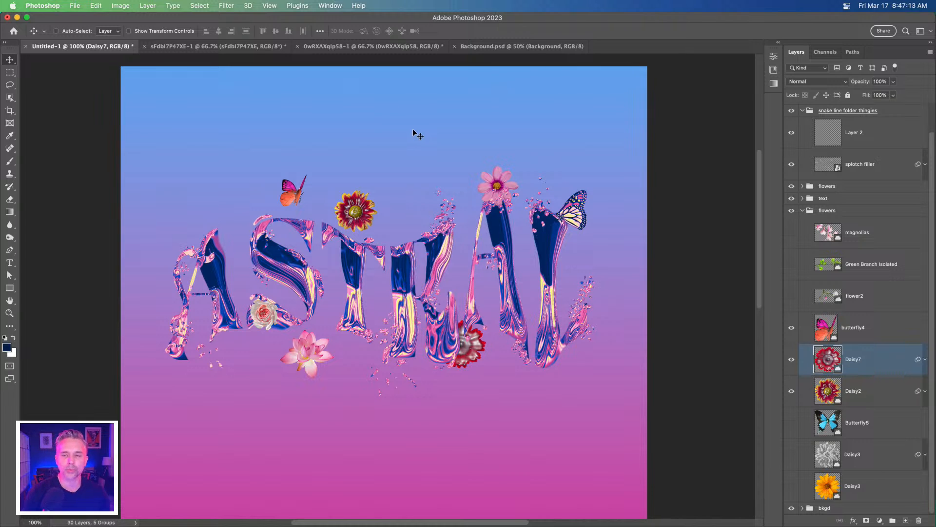
Collapse the lower flowers group and add an empty layer above Gradient Fill 1 in the bkgd group
scroll(412, 129, "up", 2)
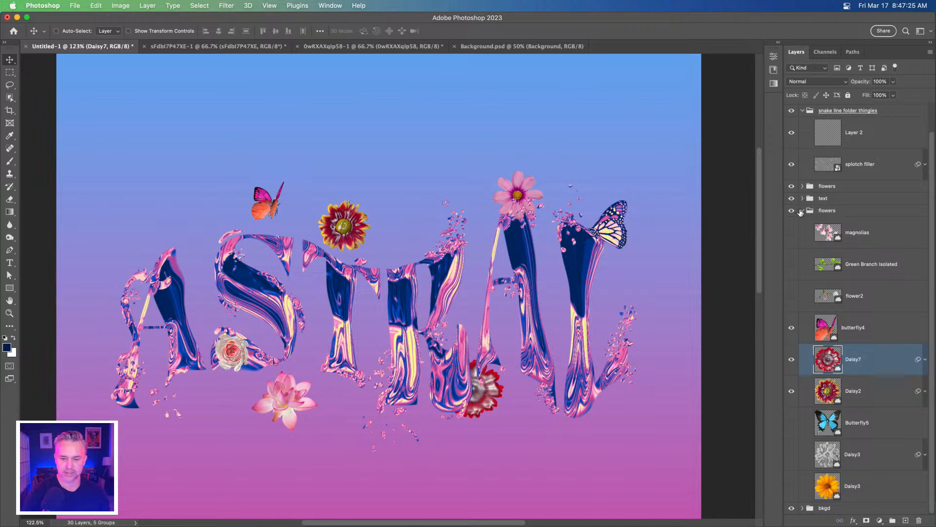
left_click(802, 211)
left_click(808, 254)
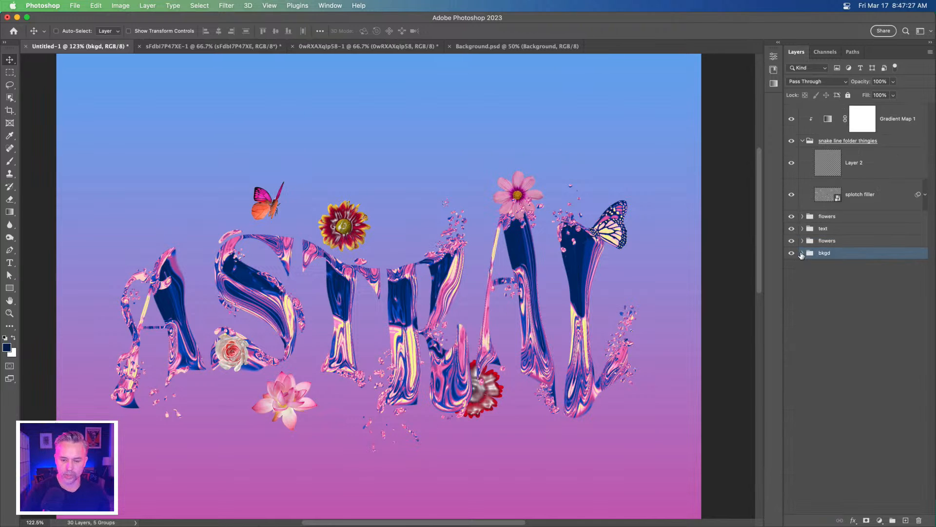
left_click(801, 253)
left_click(837, 395)
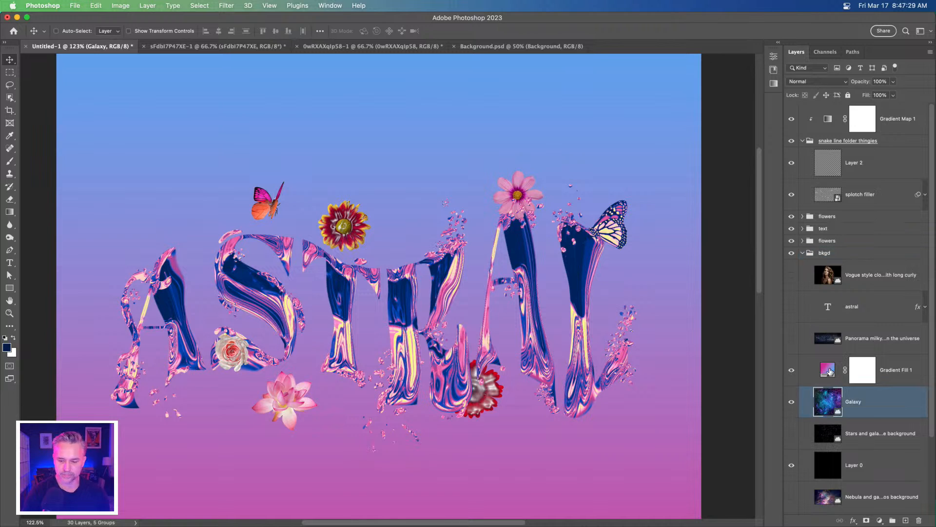
left_click(828, 372)
left_click(905, 520)
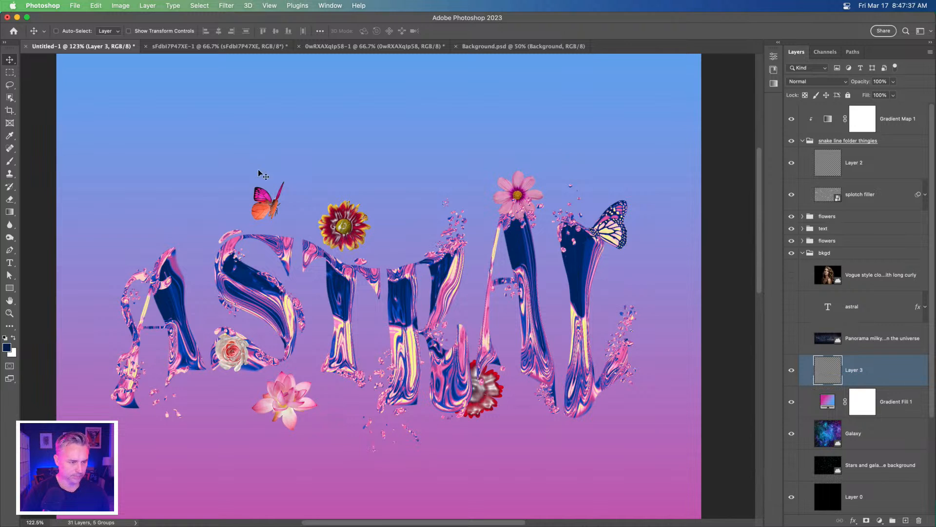
Set up the Soft Round Pressure Size brush with a flow of 4% and a size of 600 px
right_click(248, 143)
left_click(171, 124)
key("b")
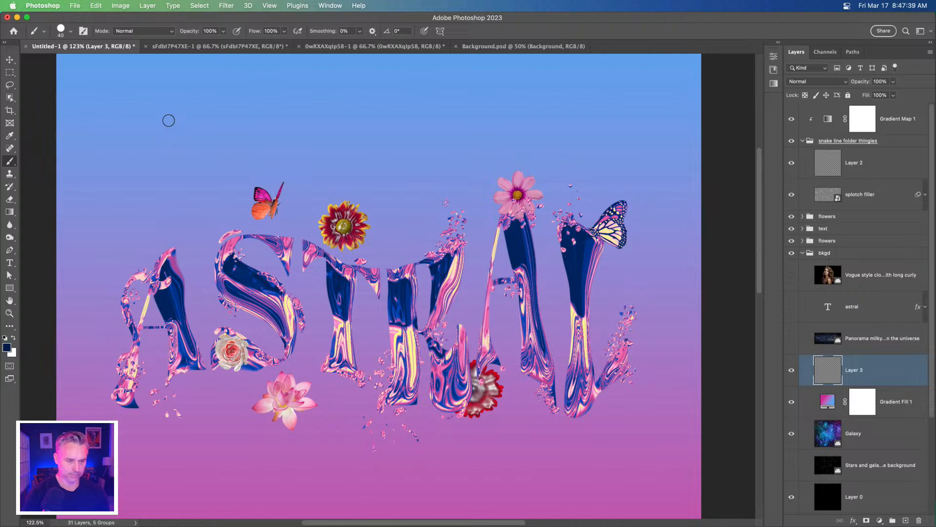
right_click(257, 124)
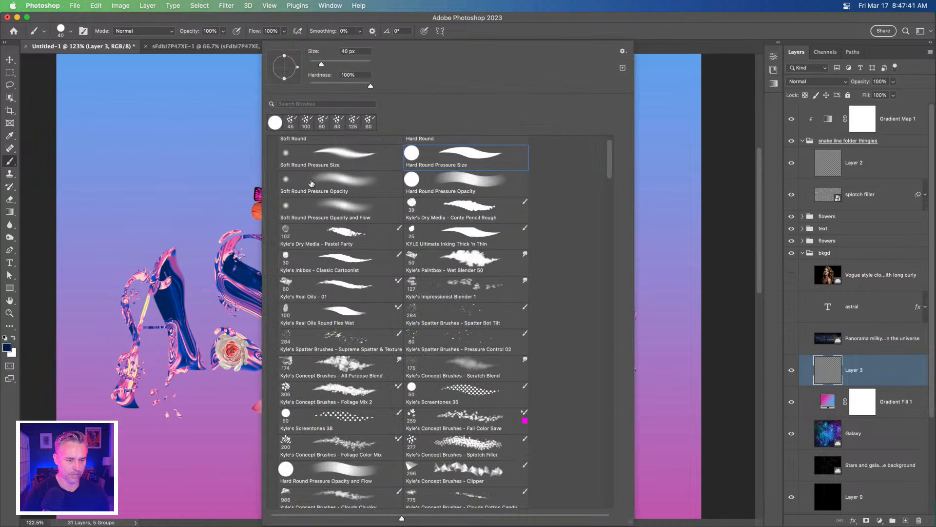
double_click(312, 161)
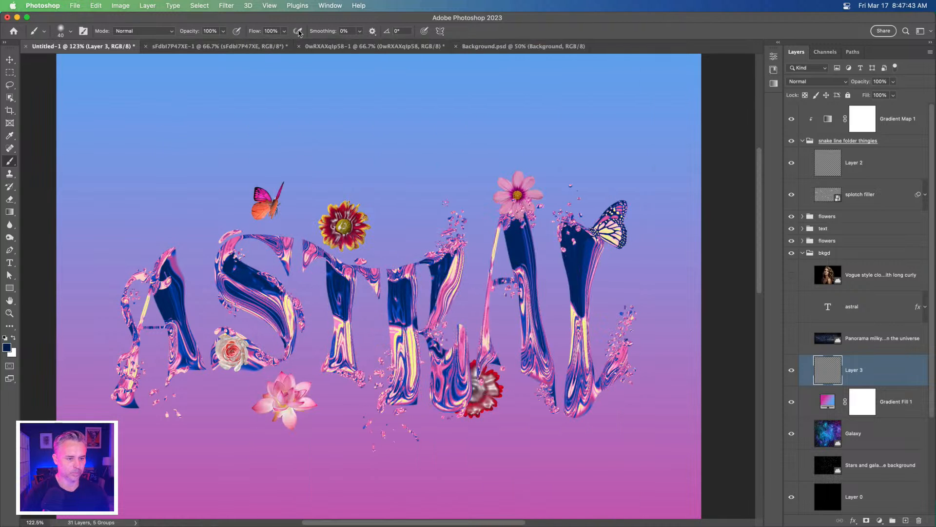
left_click_drag(253, 31, 174, 33)
key("Return")
key("bracketright")
key("bracketright")
key("bracketright")
key("bracketright")
key("bracketright")
key("bracketright")
key("bracketright")
key("bracketright")
key("bracketright")
key("bracketright")
key("bracketright")
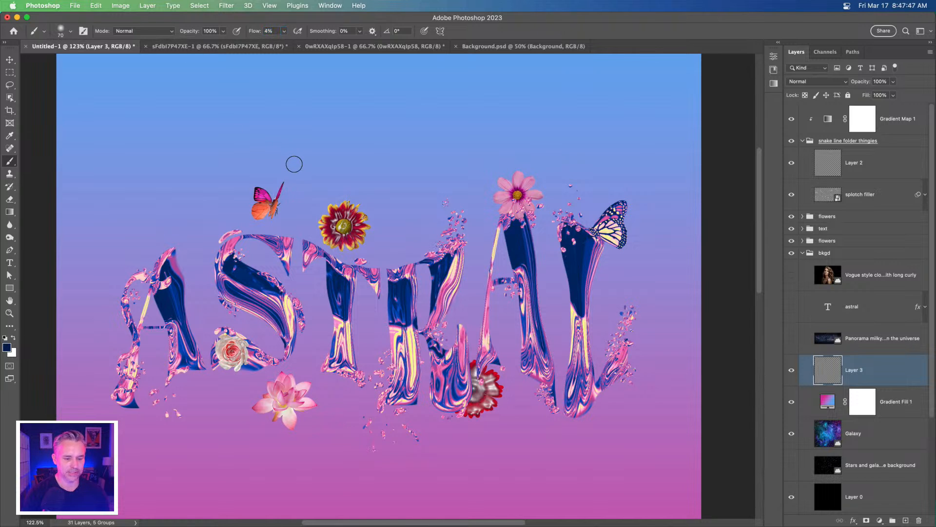
key("bracketright")
key("bracketright")
key("bracketright")
key("bracketright")
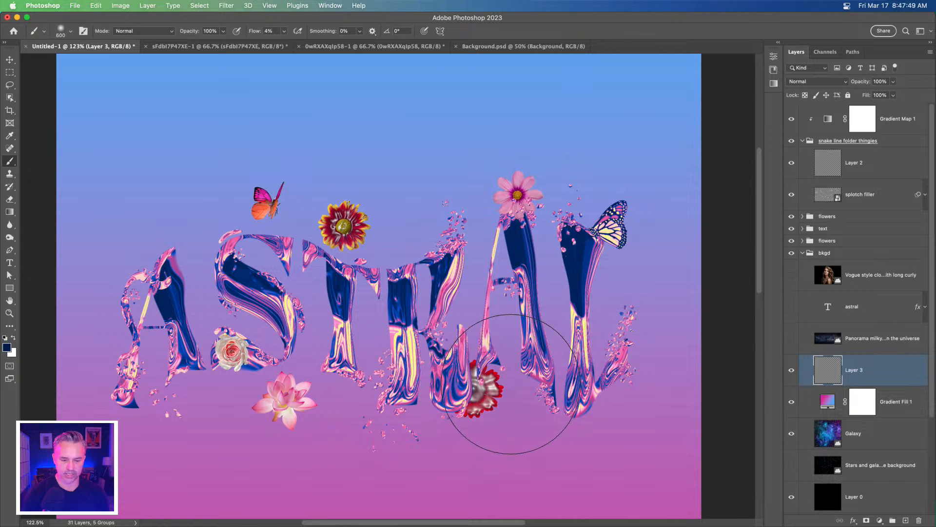
Paint soft navy shadows behind the lower parts of the ASTRAL letters, reducing the brush size to 400 px
mouse_move(612, 383)
left_mouse_down()
mouse_move(584, 379)
mouse_move(553, 404)
mouse_move(600, 359)
left_mouse_up()
key("bracketleft")
key("bracketleft")
mouse_move(449, 381)
left_mouse_down()
mouse_move(388, 374)
mouse_move(492, 408)
left_mouse_up()
mouse_move(201, 380)
left_mouse_down()
mouse_move(477, 409)
mouse_move(627, 376)
mouse_move(609, 385)
mouse_move(357, 358)
mouse_move(167, 229)
mouse_move(125, 355)
mouse_move(165, 387)
mouse_move(142, 386)
mouse_move(109, 334)
mouse_move(150, 386)
mouse_move(280, 390)
left_mouse_up()
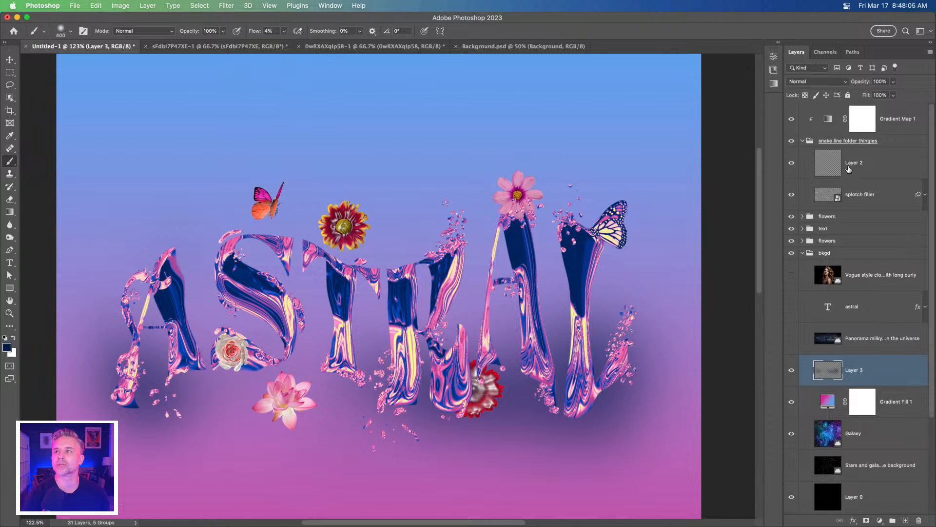
left_click(888, 118)
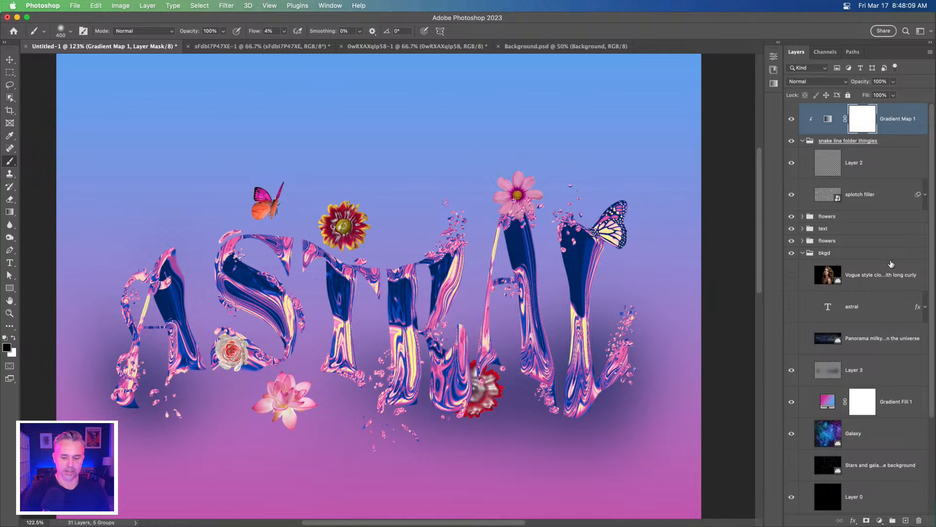
left_click(884, 411)
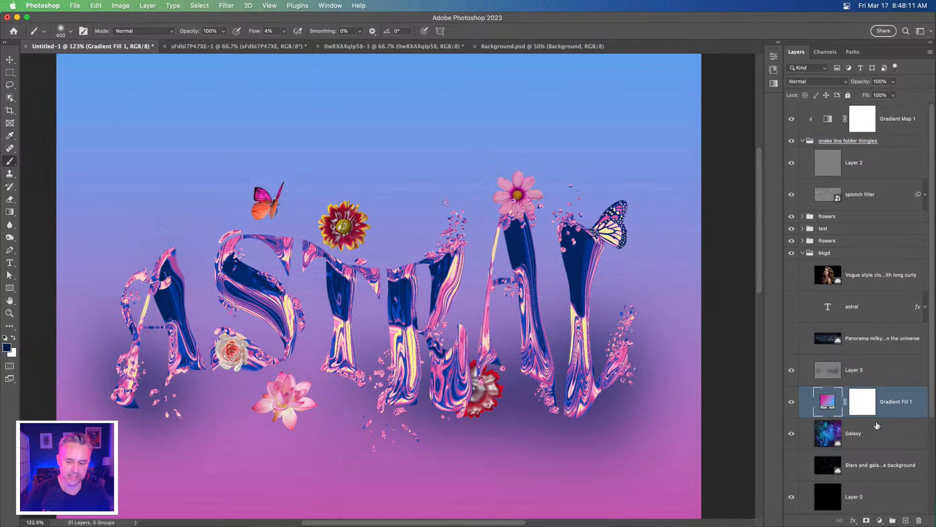
left_click(870, 435)
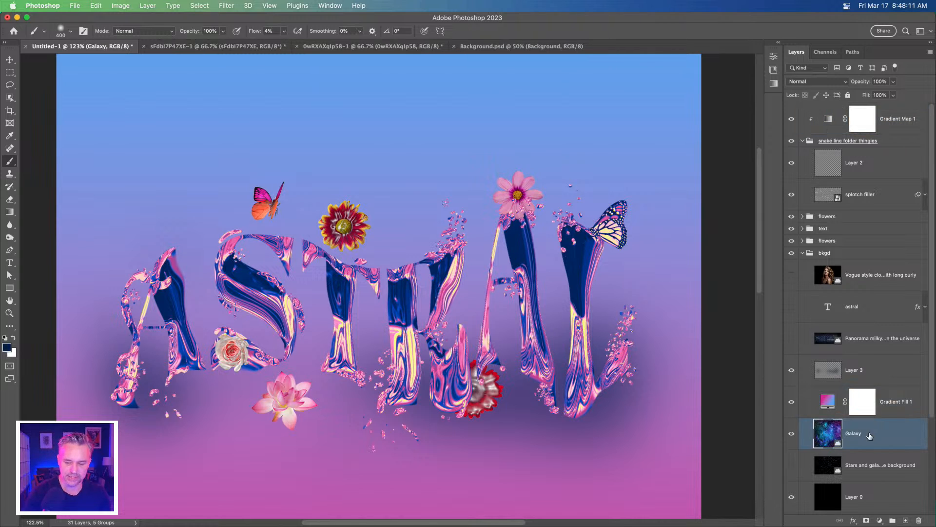
left_click(894, 404)
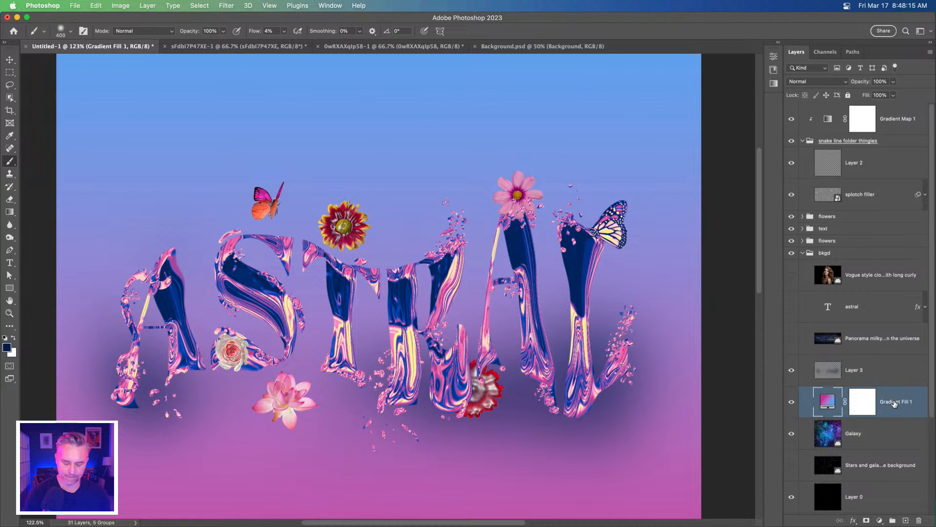
key("super+j")
left_click_drag(886, 367, 885, 328)
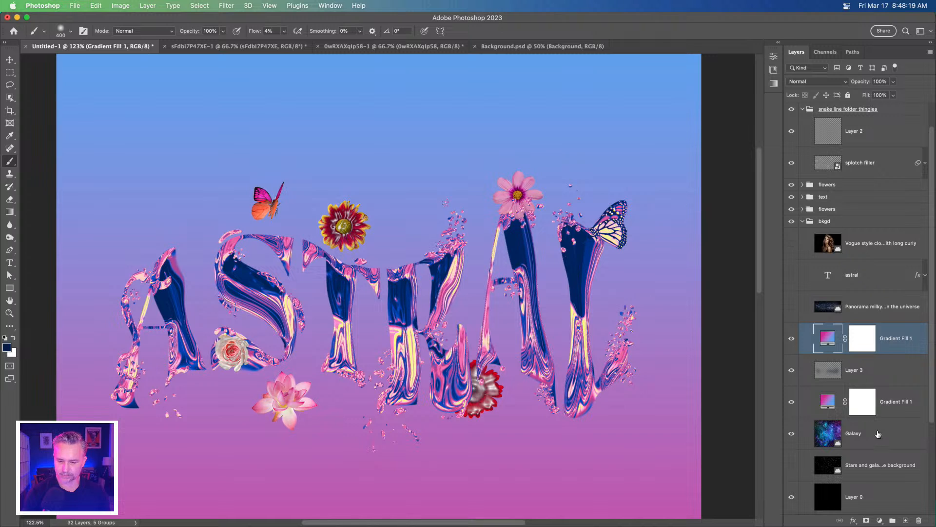
left_click(919, 521)
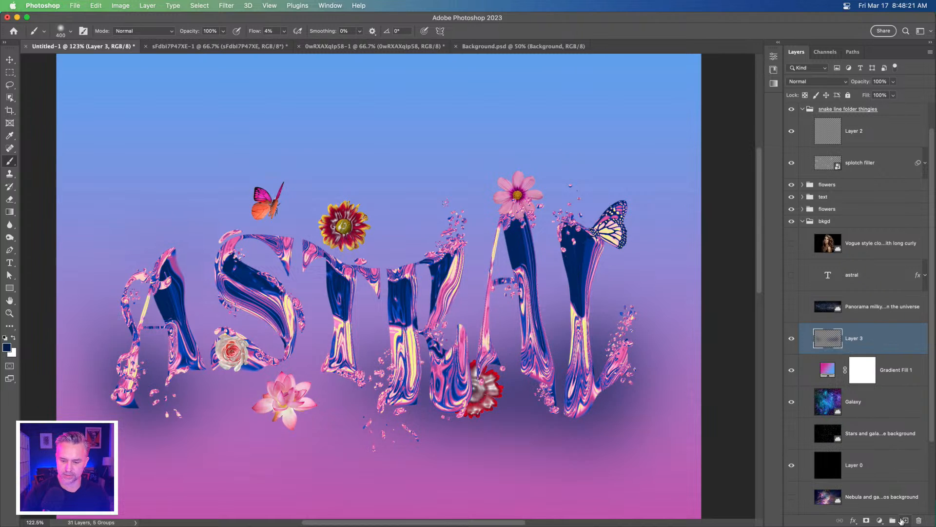
Add another empty layer above Layer 3 and a Gradient Map adjustment layer on top of it
left_click(906, 521)
left_click(880, 520)
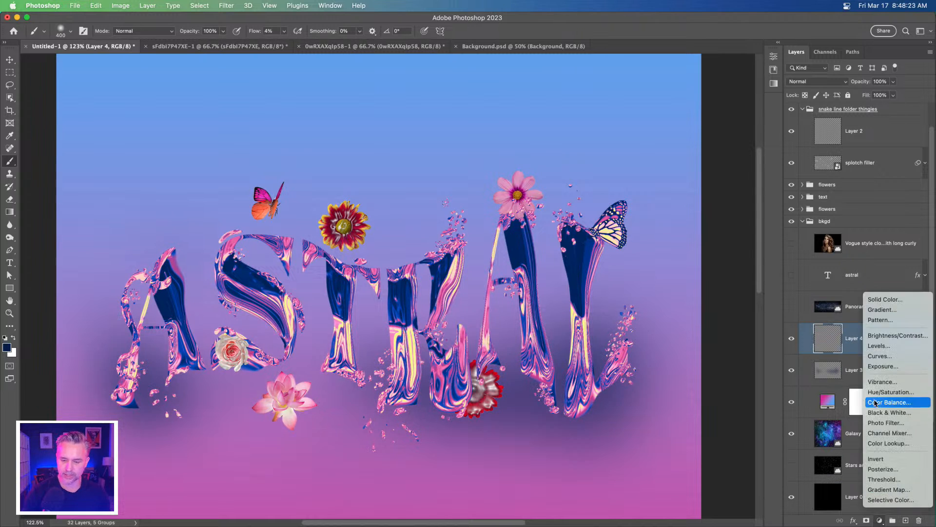
left_click(889, 489)
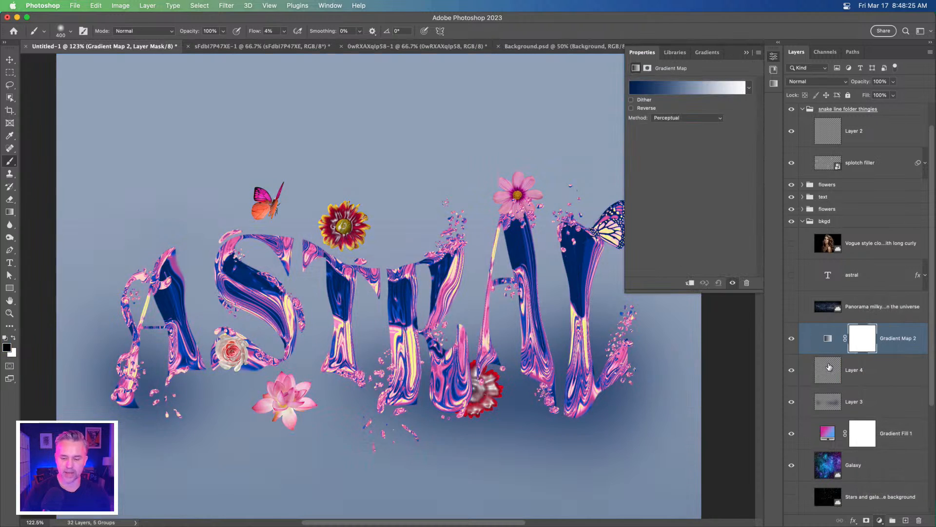
Try pink and red presets on the new gradient map, settling on the Custom yellow, pink, purple and navy gradient
left_click(751, 89)
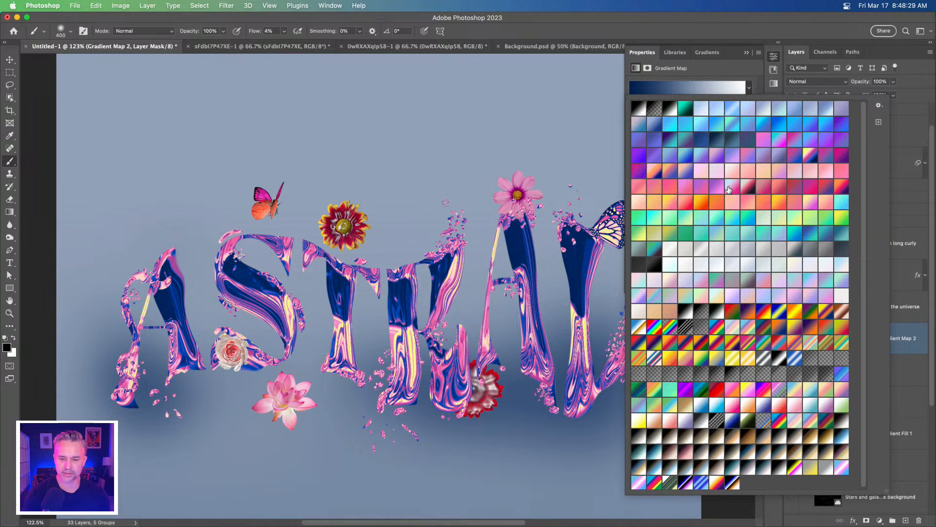
left_click(730, 188)
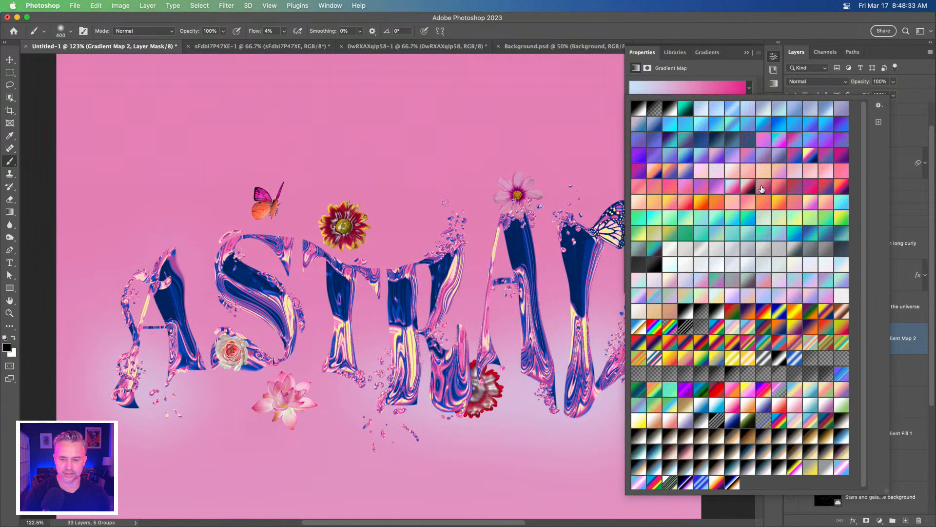
left_click(748, 187)
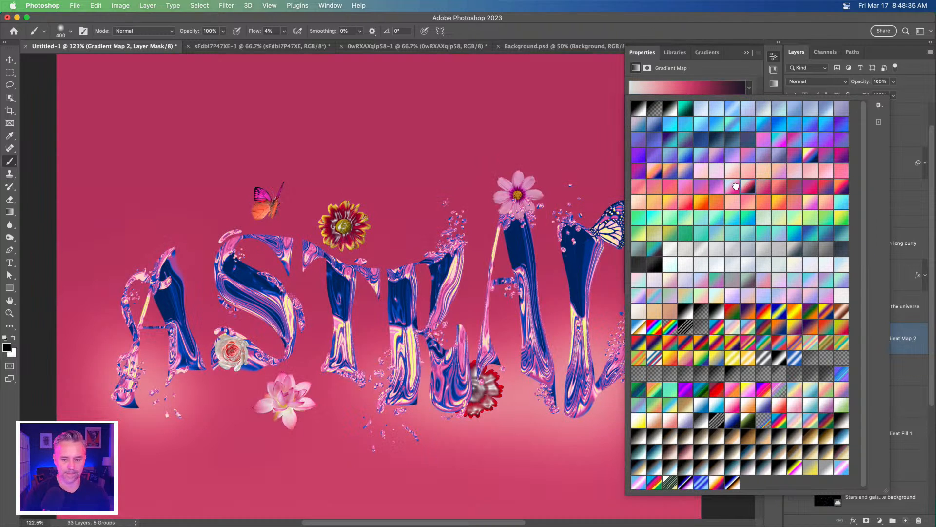
left_click(736, 187)
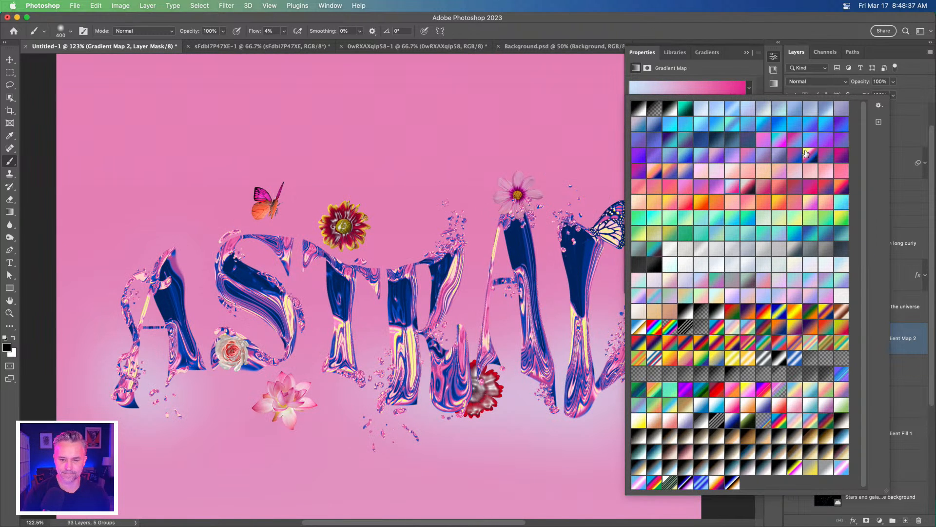
left_click(809, 155)
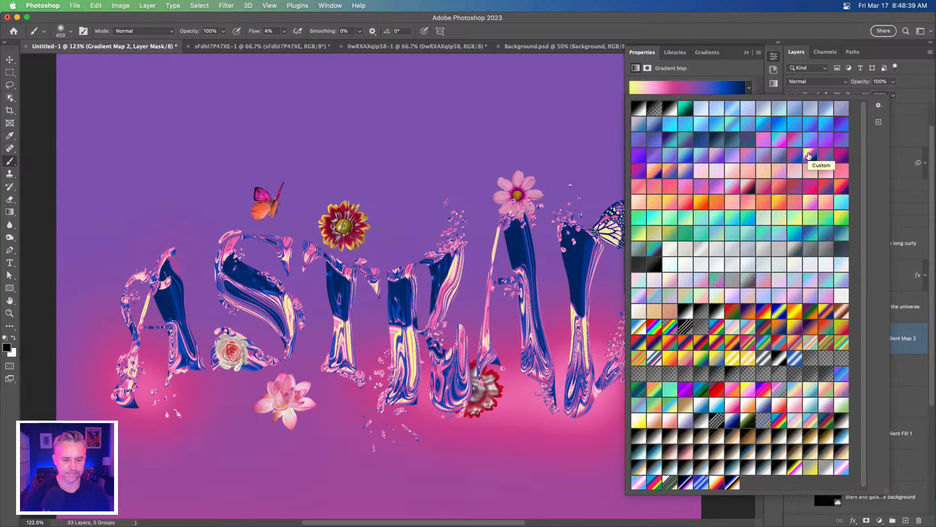
key("Return")
left_click(746, 54)
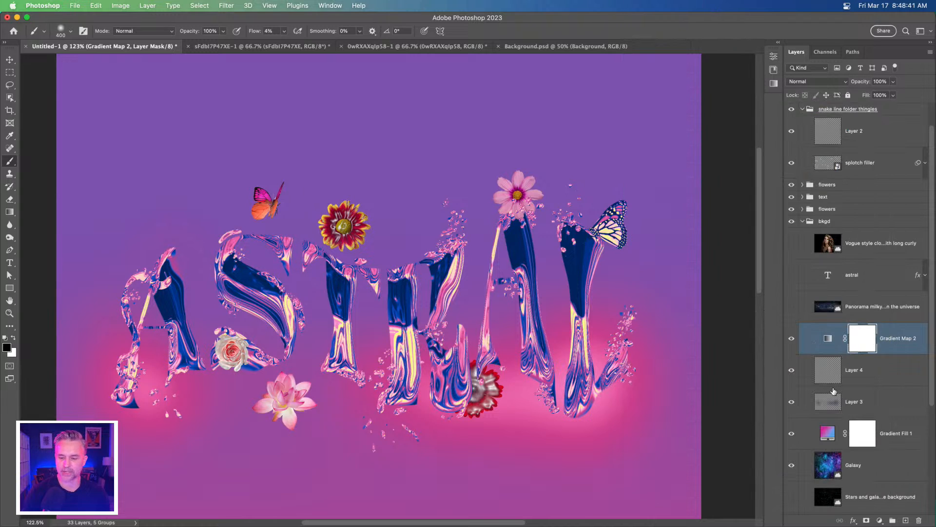
Delete the empty Layer 4 and compare the background with Gradient Map 2 hidden and shown
left_click(841, 381)
key("BackSpace")
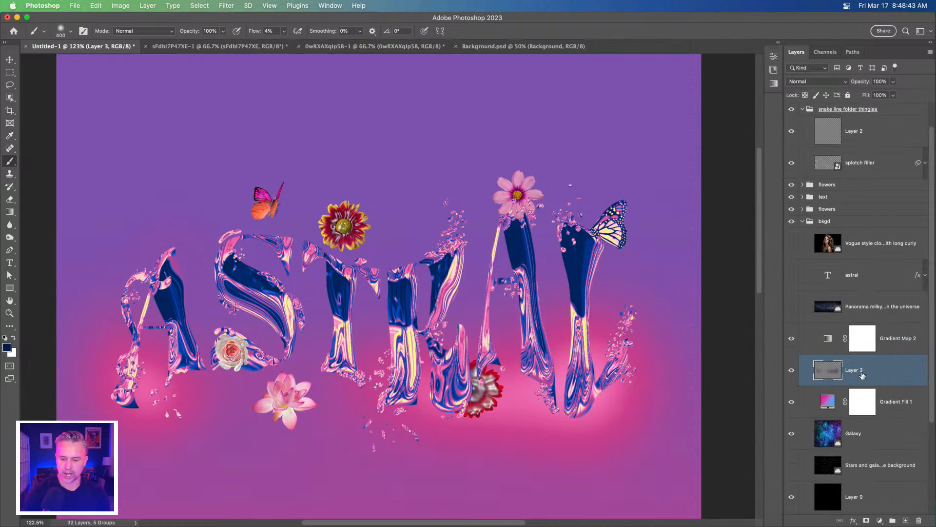
left_click(791, 338)
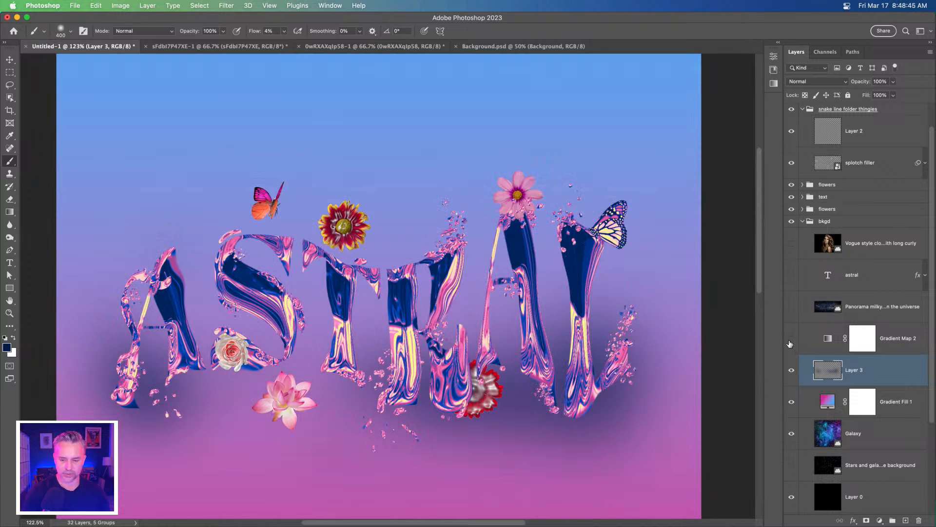
left_click(792, 338)
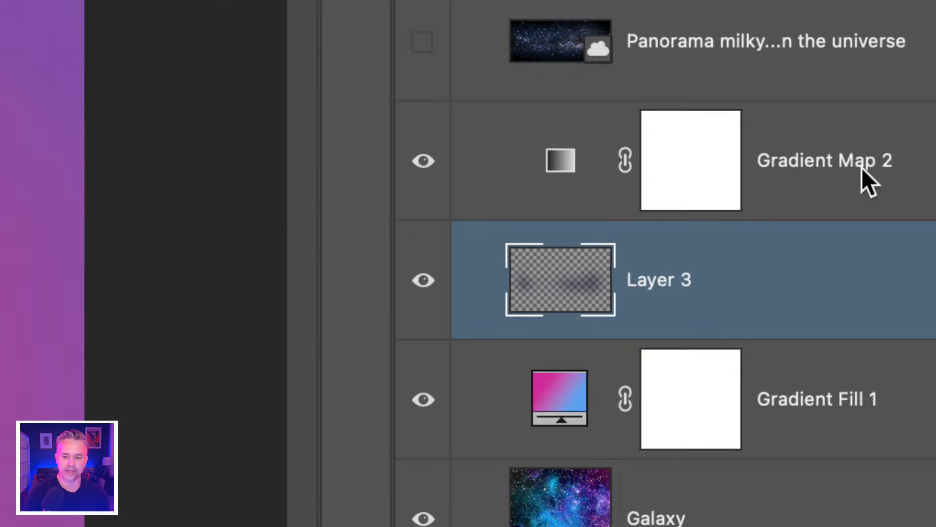
Apply the cyan-to-magenta gradient preset to Gradient Map 2
left_click(760, 175)
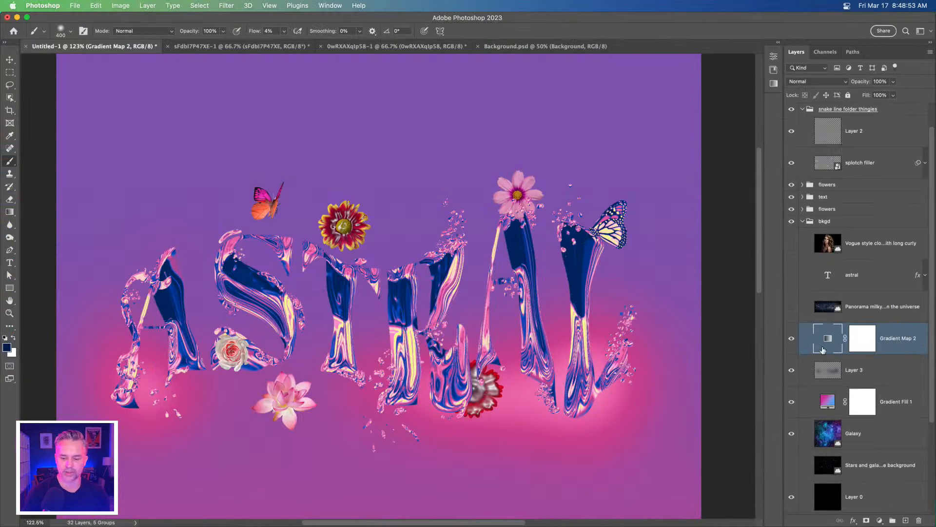
double_click(560, 160)
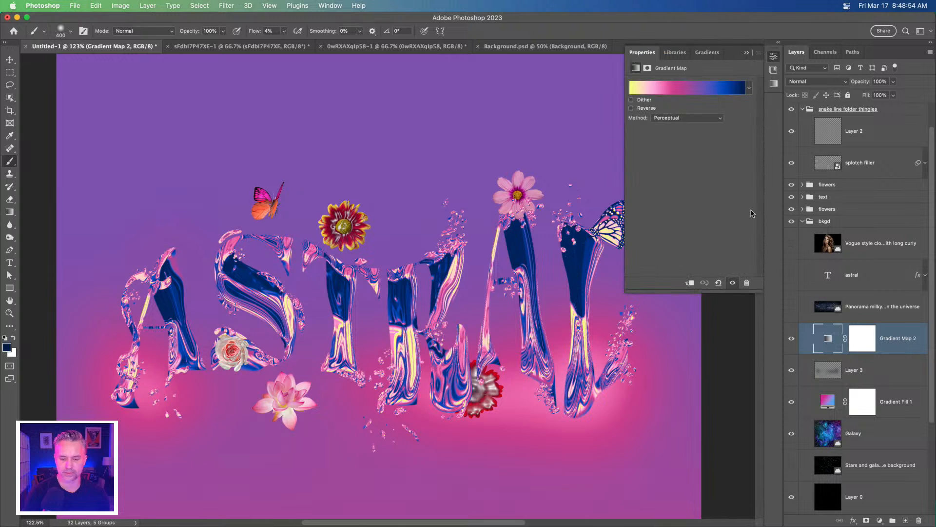
left_click(750, 88)
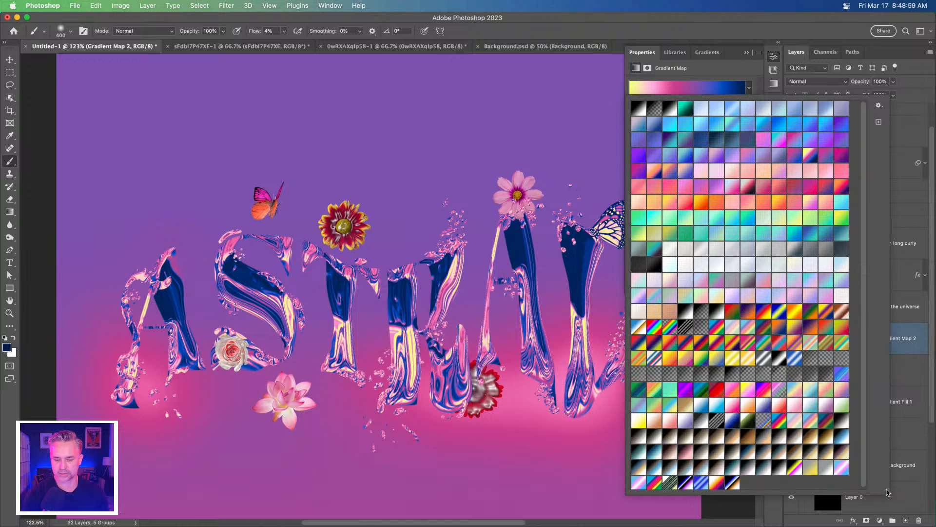
left_click_drag(887, 492, 800, 505)
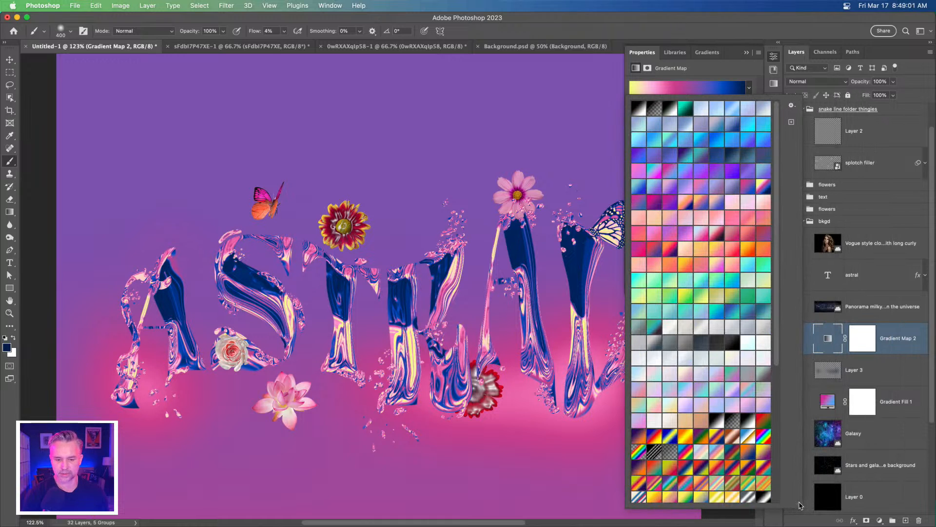
left_click(655, 174)
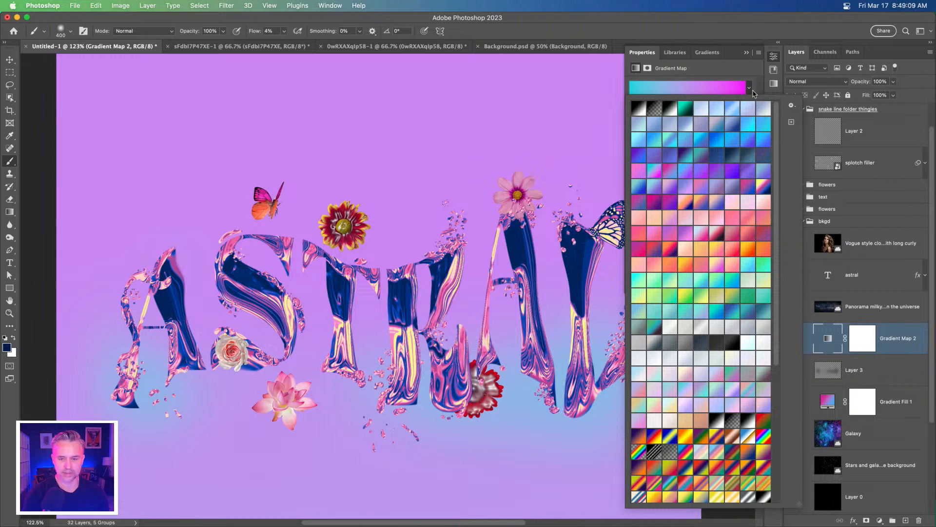
Reverse the cyan-to-magenta gradient of Gradient Map 2 and compare the background with and without the adjustment
left_click(751, 90)
left_click(631, 108)
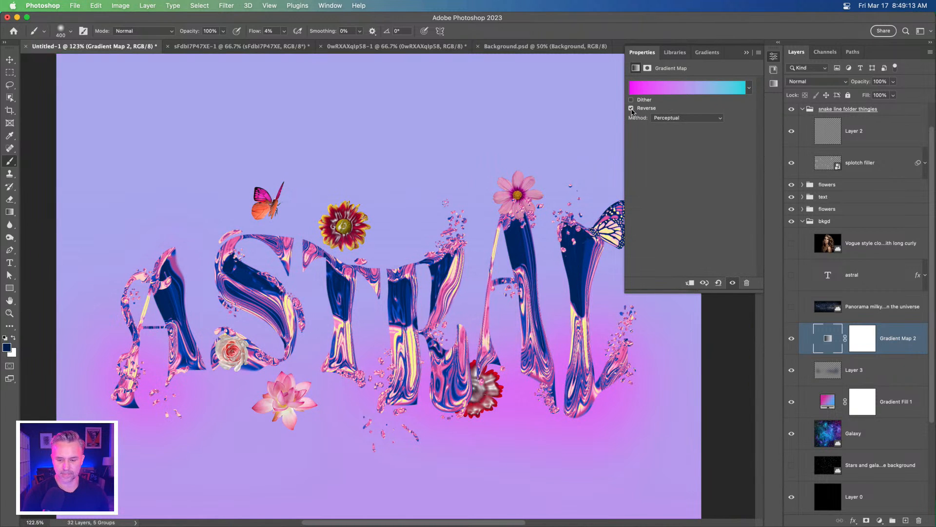
left_click(632, 108)
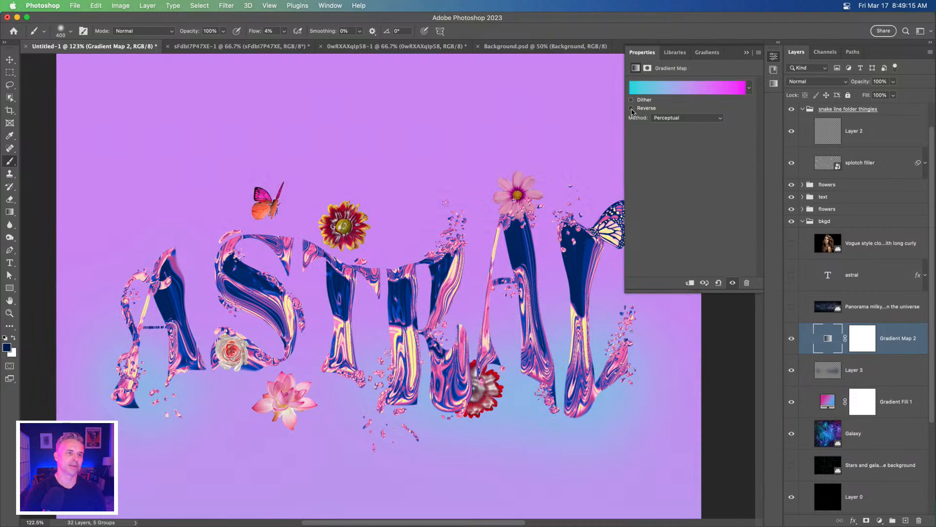
left_click(631, 109)
left_click(631, 108)
left_click(631, 108)
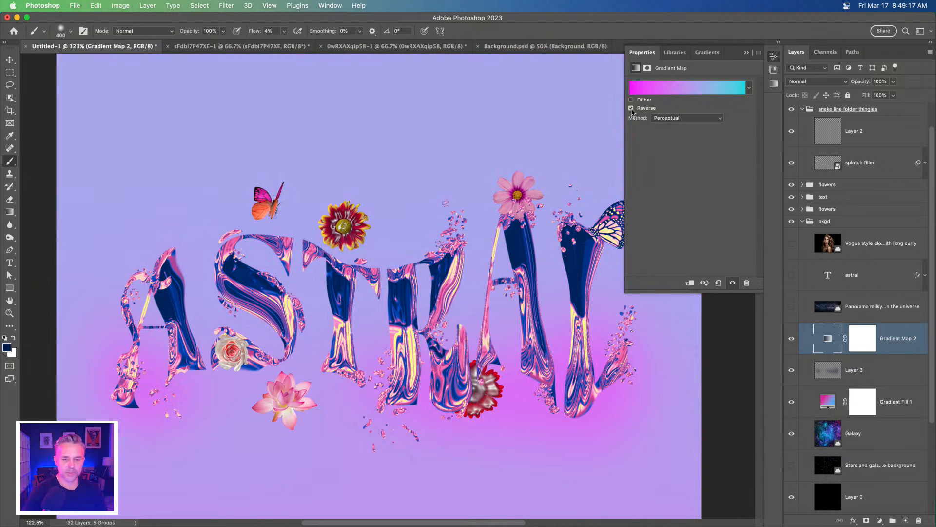
left_click(631, 108)
left_click(632, 108)
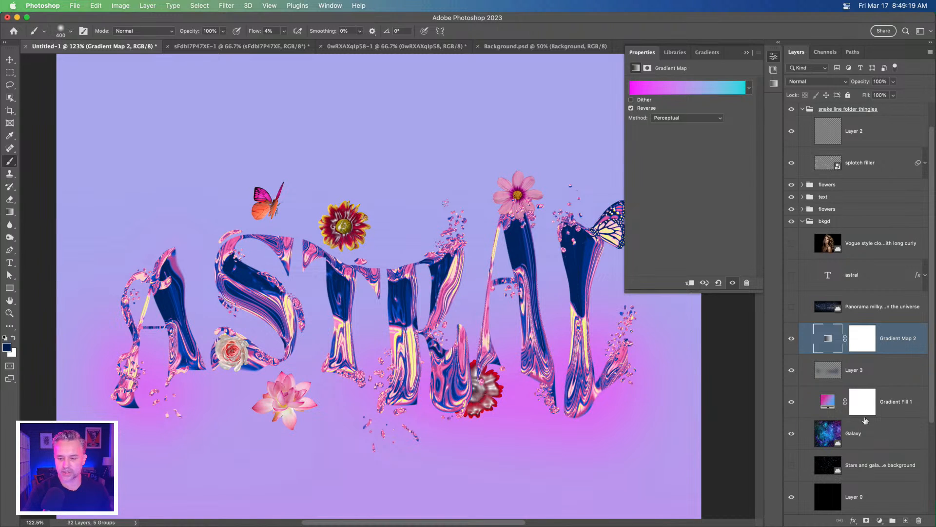
left_click(792, 341)
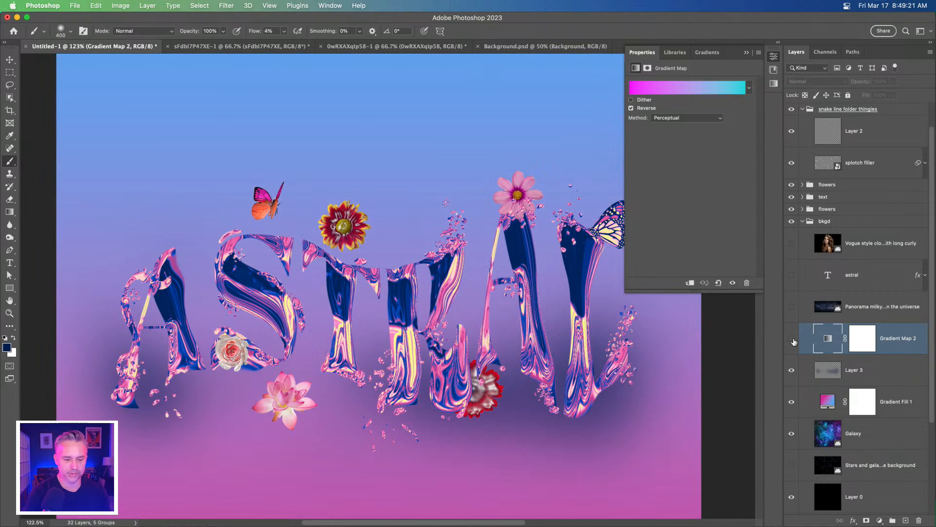
left_click(793, 341)
left_click(793, 341)
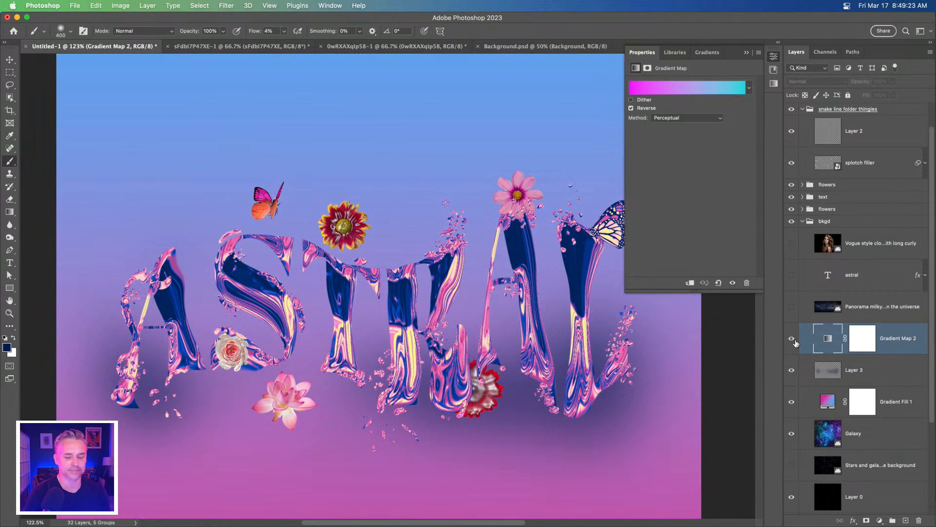
left_click(795, 341)
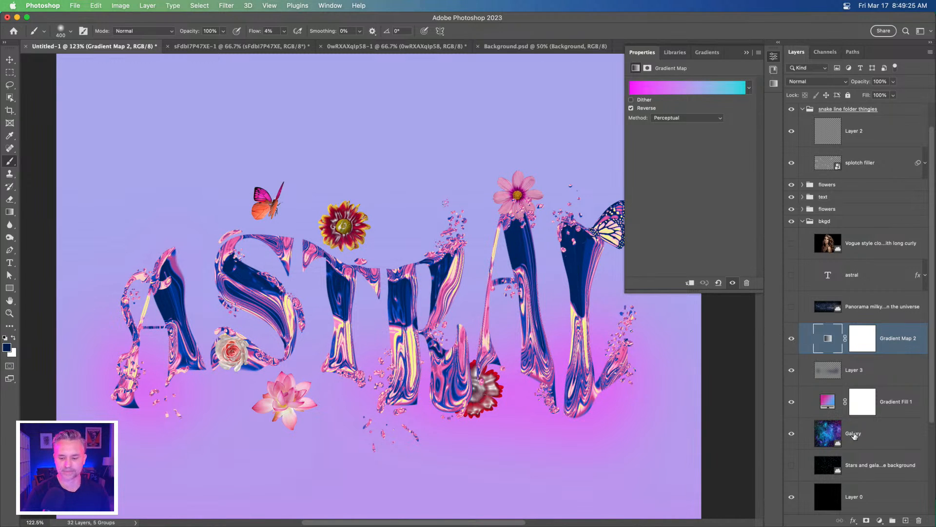
Try blend modes on Gradient Fill 1, choosing Linear Burn
left_click(819, 404)
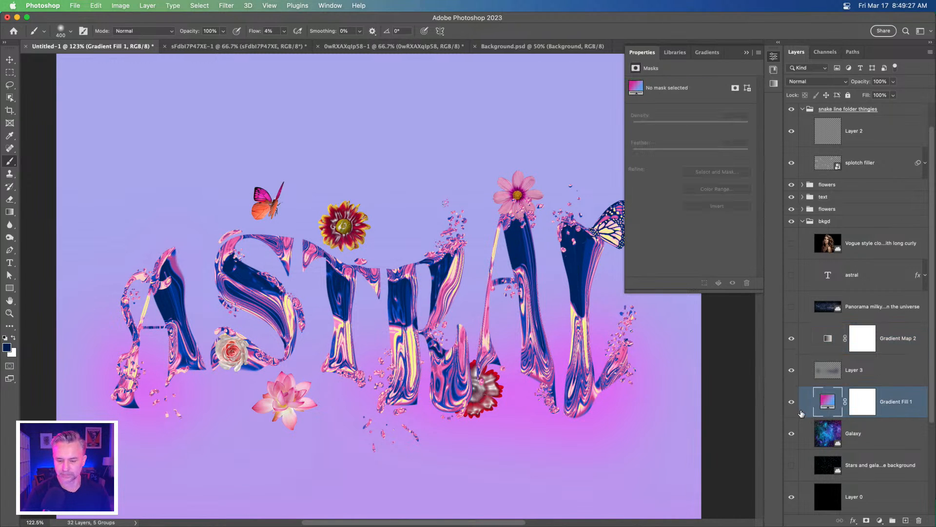
left_click(802, 82)
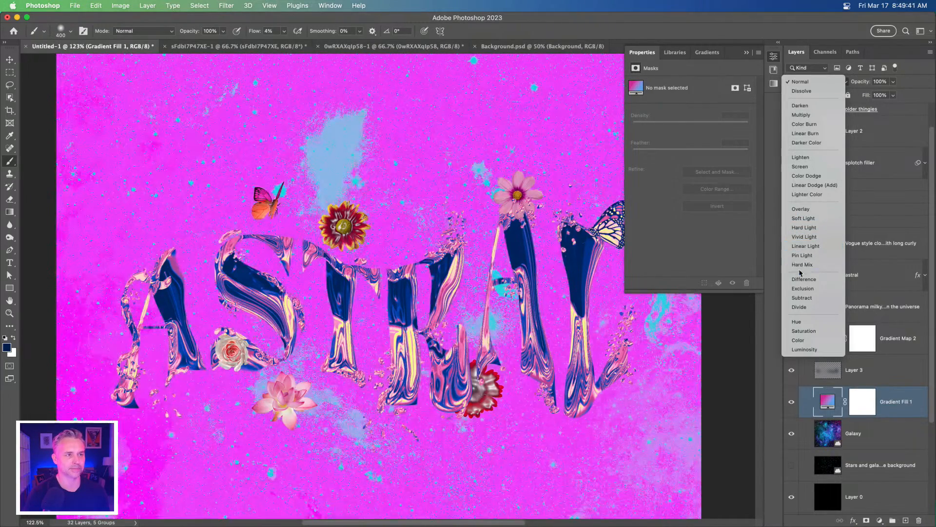
key("Up")
key("Up")
key("Up")
key("Up")
key("Up")
key("Up")
key("Up")
key("Up")
key("Up")
key("Up")
key("Up")
key("Up")
key("Up")
key("Up")
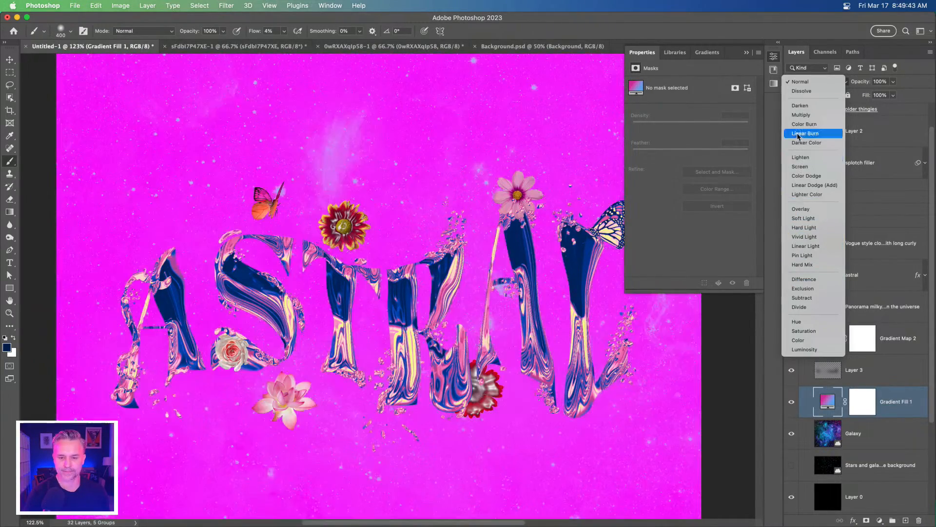
key("Return")
Hide Gradient Map 2 and Layer 3 and set the blend mode of Gradient Fill 1 to Lighten
left_click(790, 340)
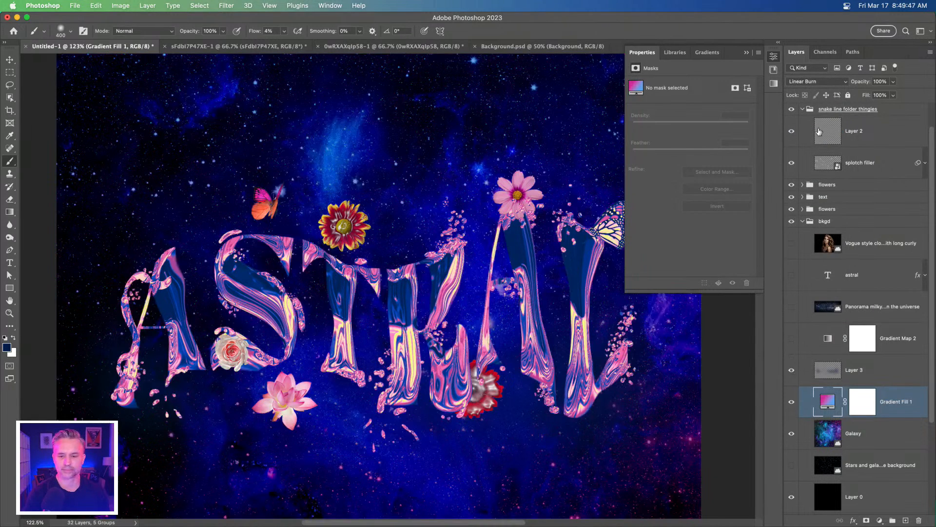
left_click(813, 81)
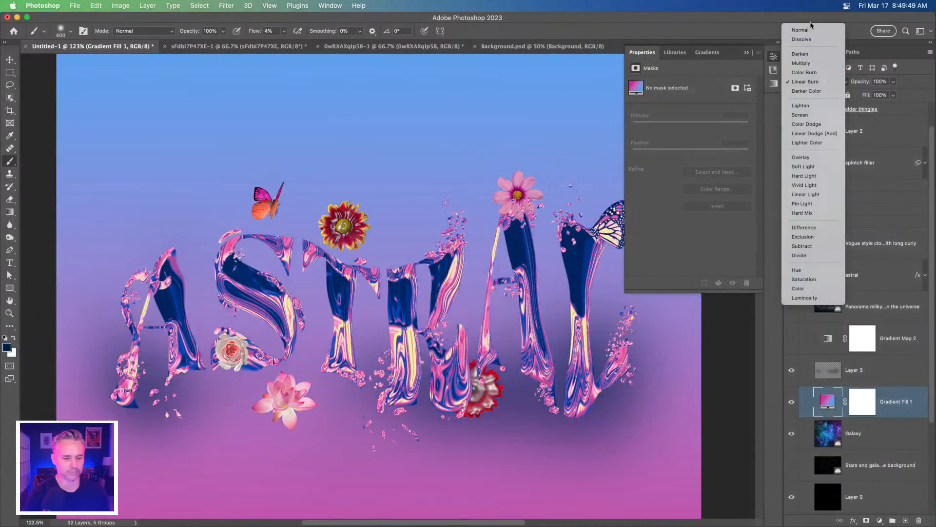
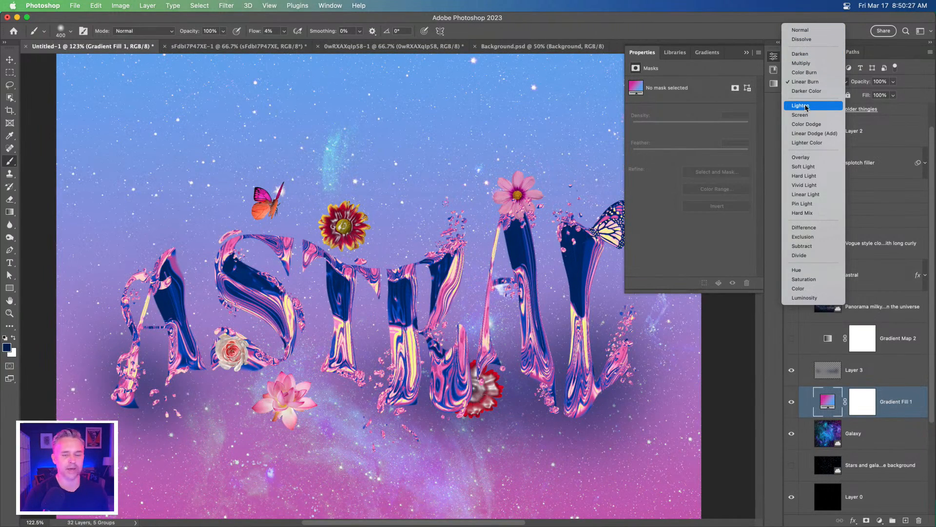
left_click(807, 106)
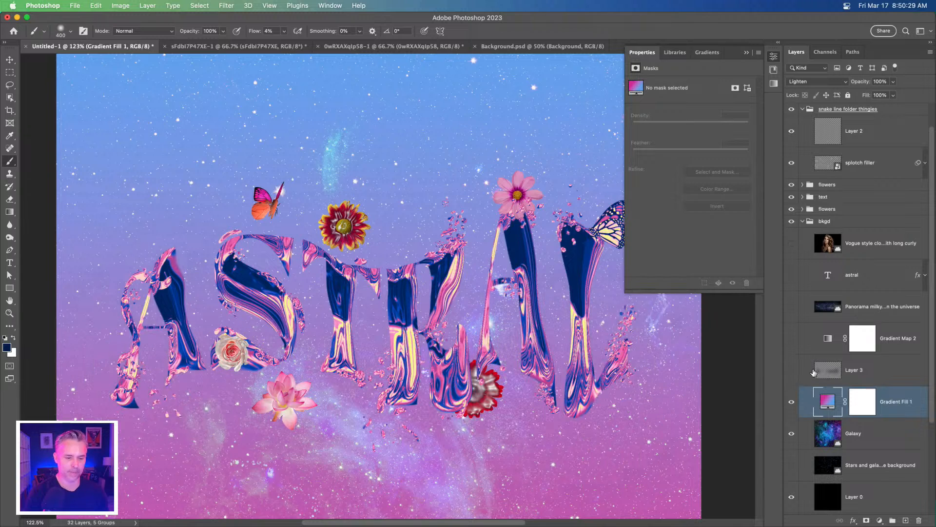
left_click(745, 53)
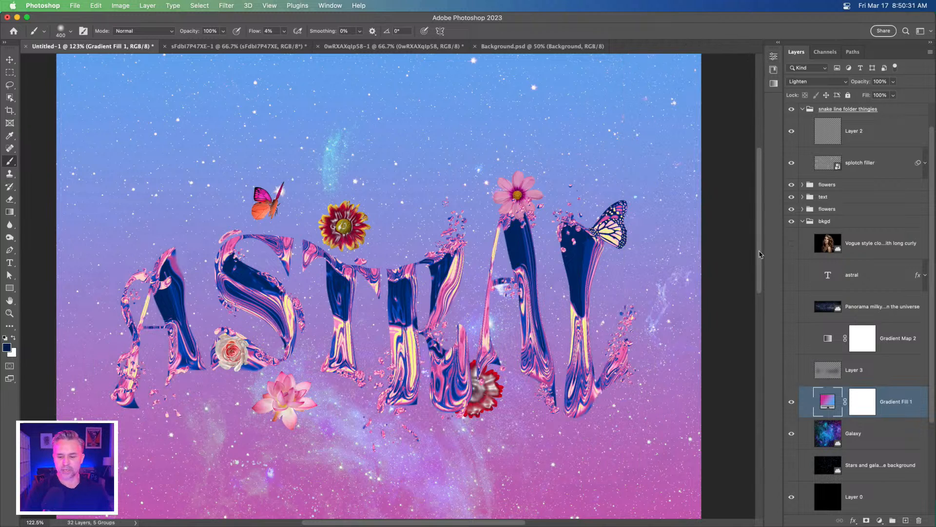
scroll(881, 141, "up", 2)
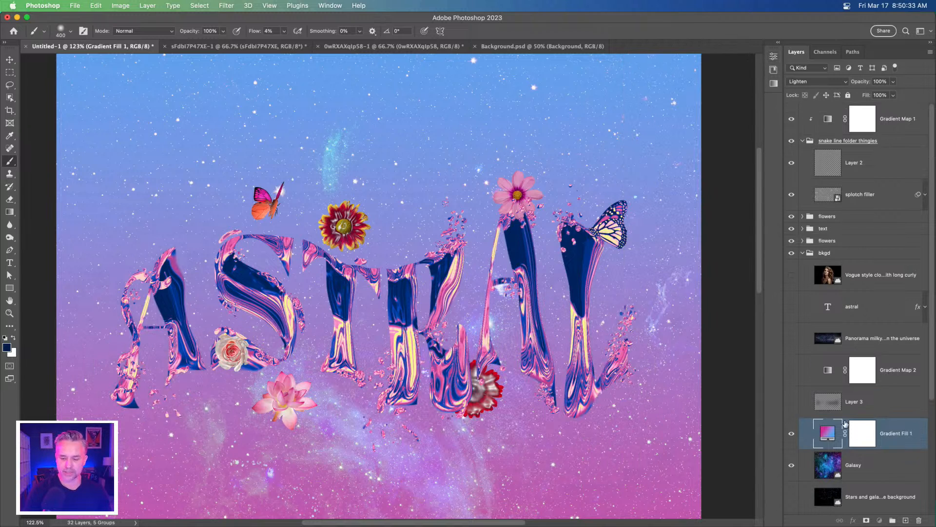
Add a new empty layer at the very top of the layer stack
key("alt+period")
left_click(904, 520)
left_click(880, 521)
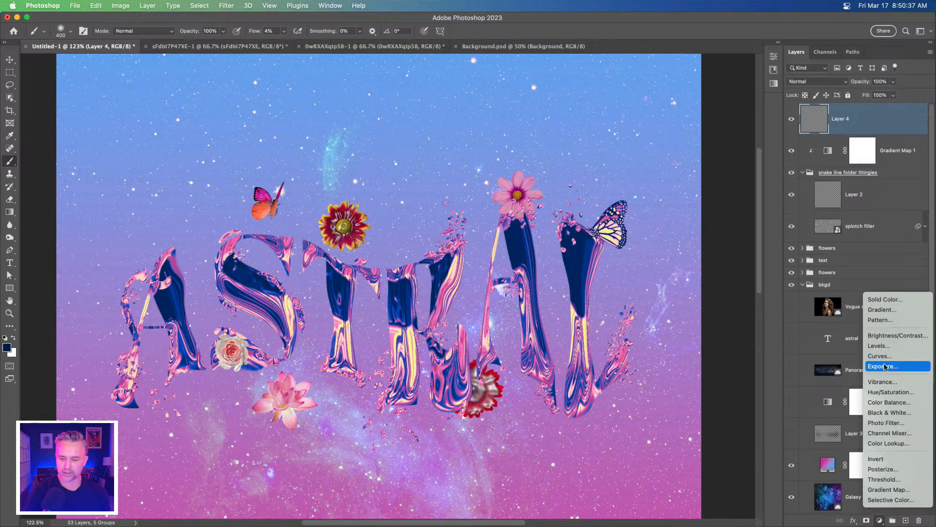
left_click(779, 43)
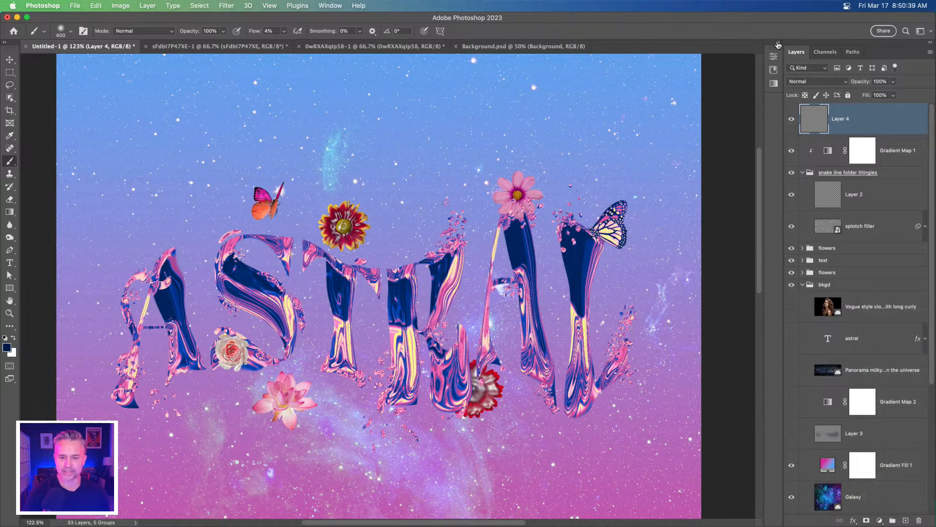
left_click(779, 43)
Turn the new top layer into a gradient fill using the yellow, pink, blue and navy preset, and fit the whole canvas in view
left_click(728, 53)
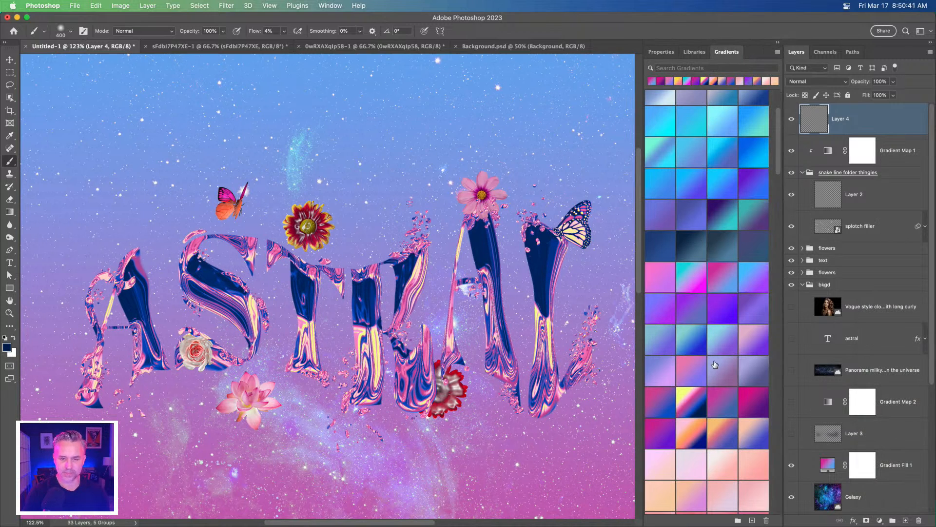
scroll(715, 365, "down", 15)
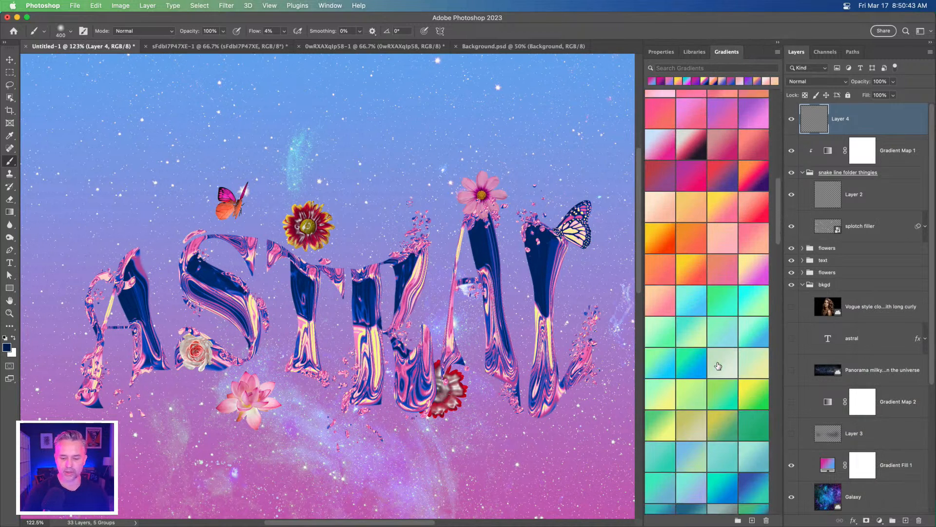
scroll(718, 366, "down", 15)
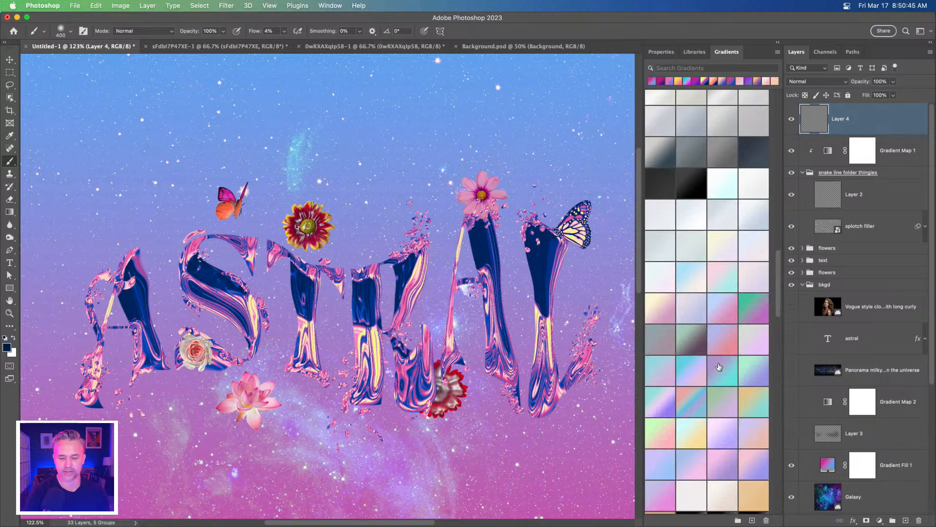
scroll(719, 367, "down", 15)
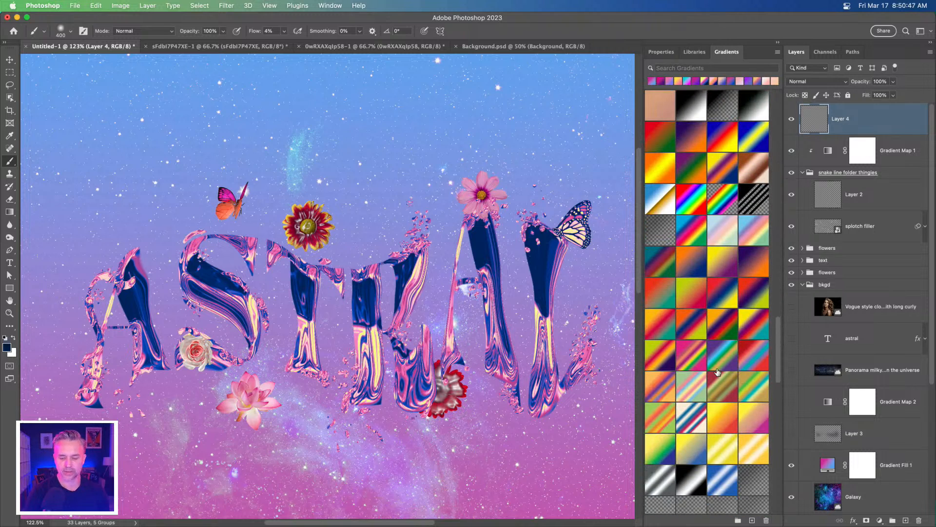
scroll(717, 373, "up", 10)
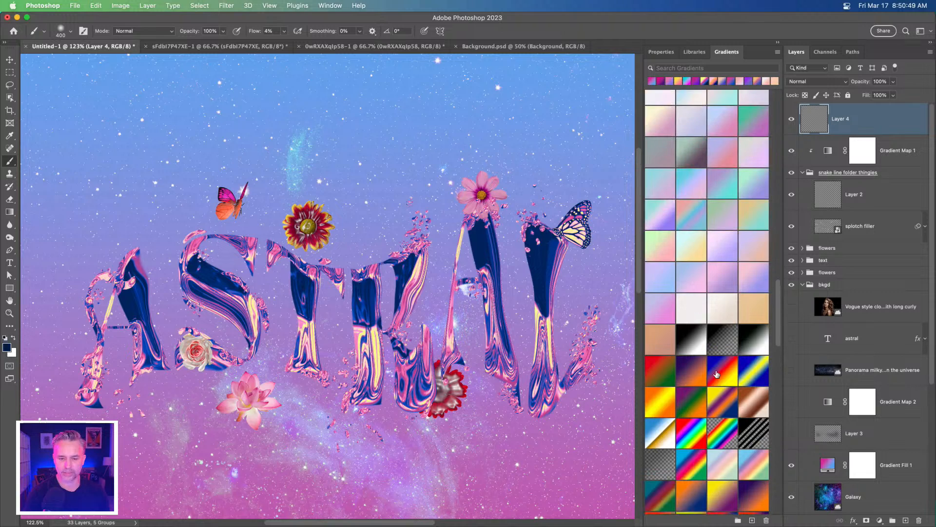
scroll(716, 374, "up", 15)
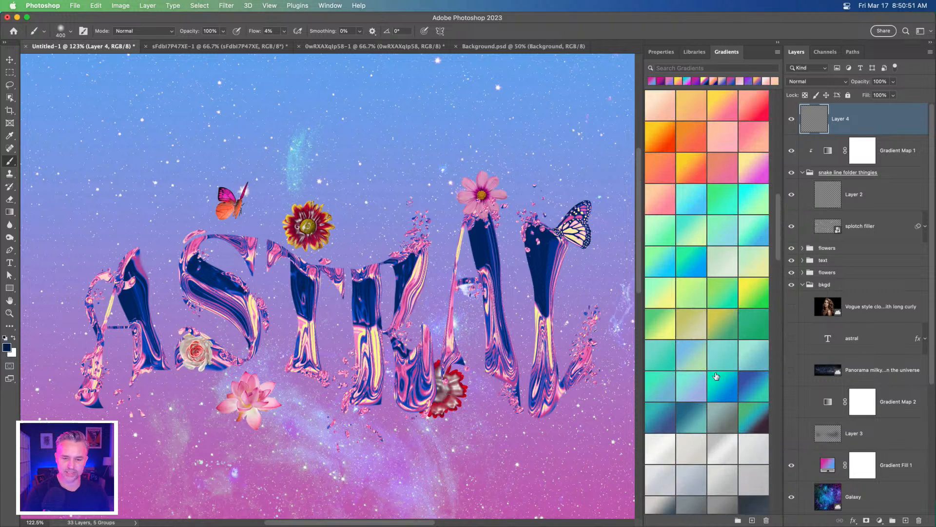
scroll(716, 376, "up", 15)
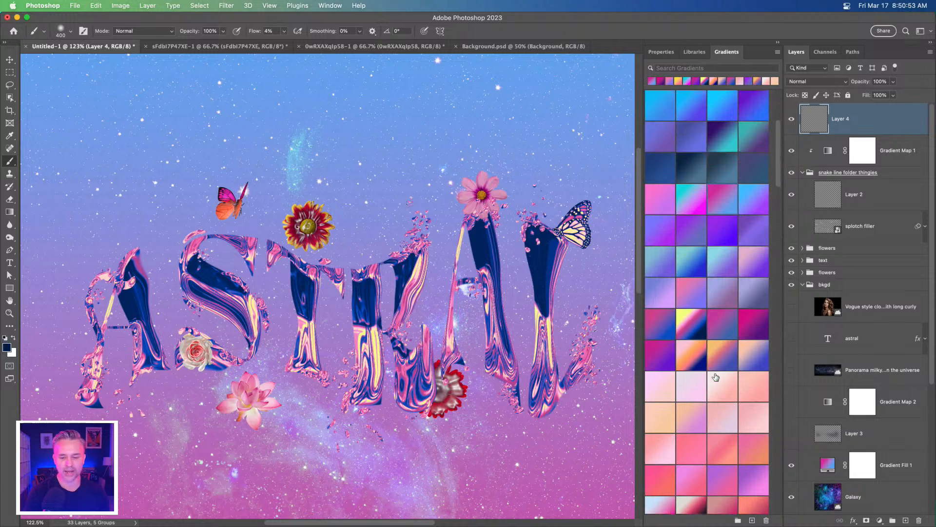
scroll(716, 377, "up", 1)
left_click(684, 343)
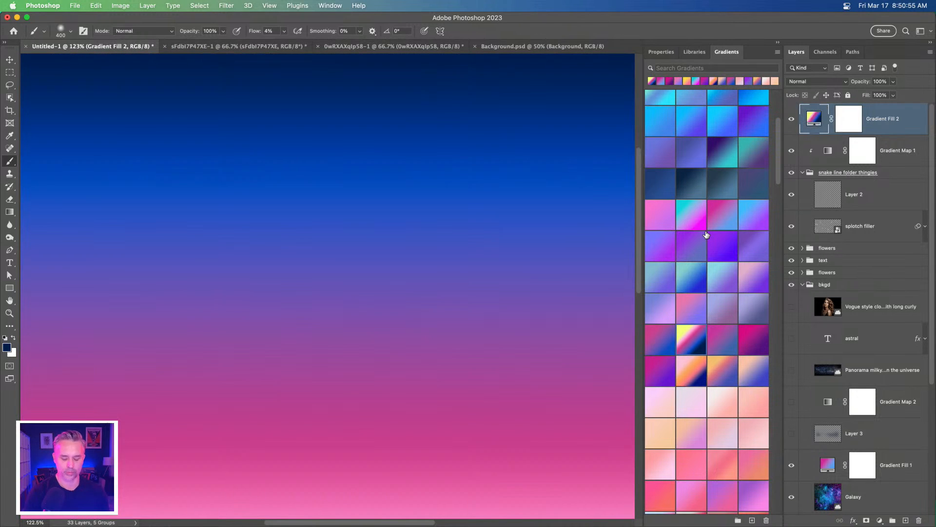
key("super+0")
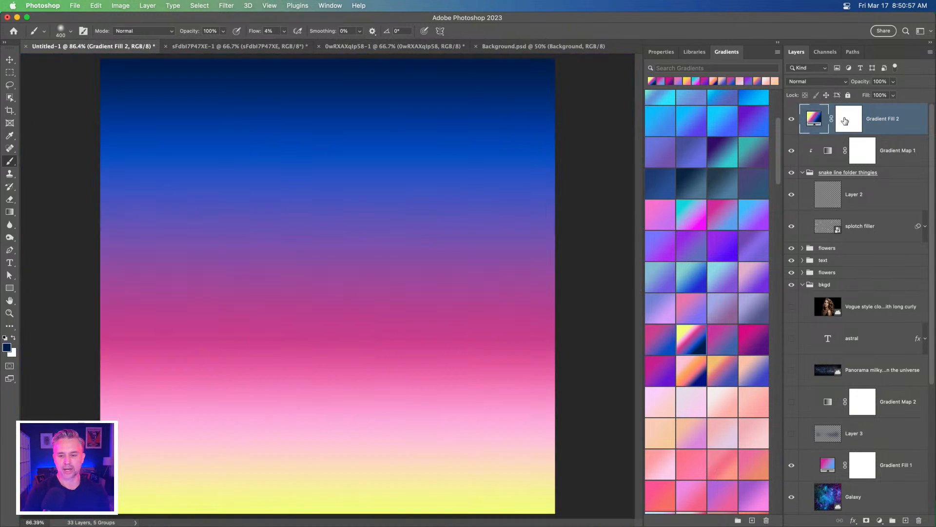
Change Gradient Fill 2 to the Reflected gradient style and convert the layer to a smart object
double_click(814, 118)
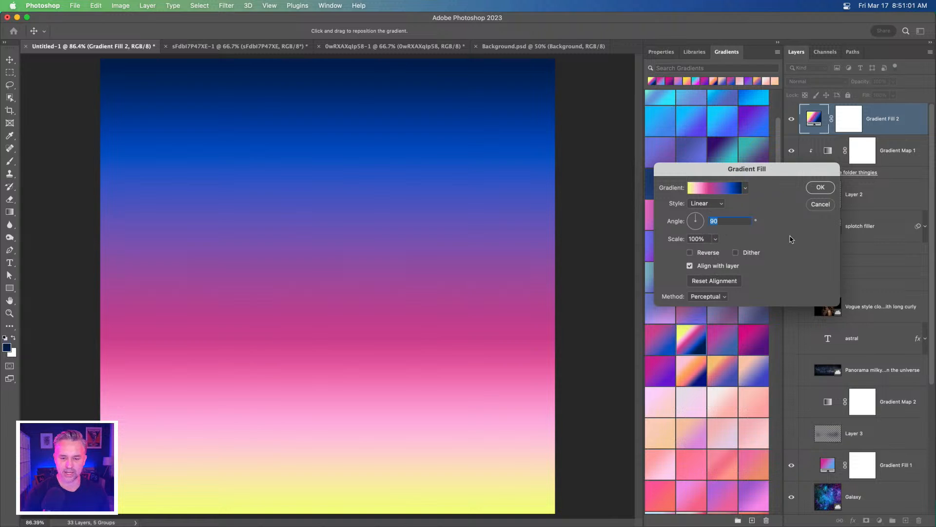
left_click(708, 204)
left_click(711, 238)
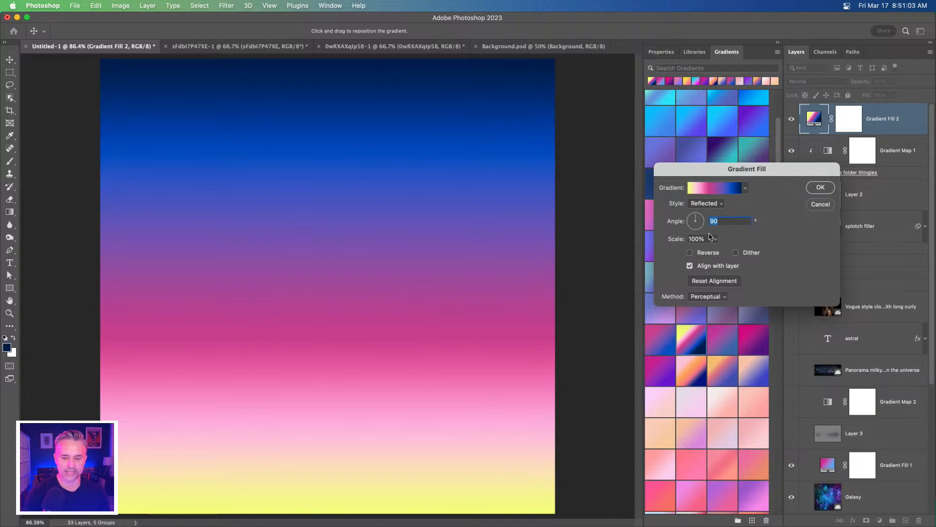
left_click(820, 187)
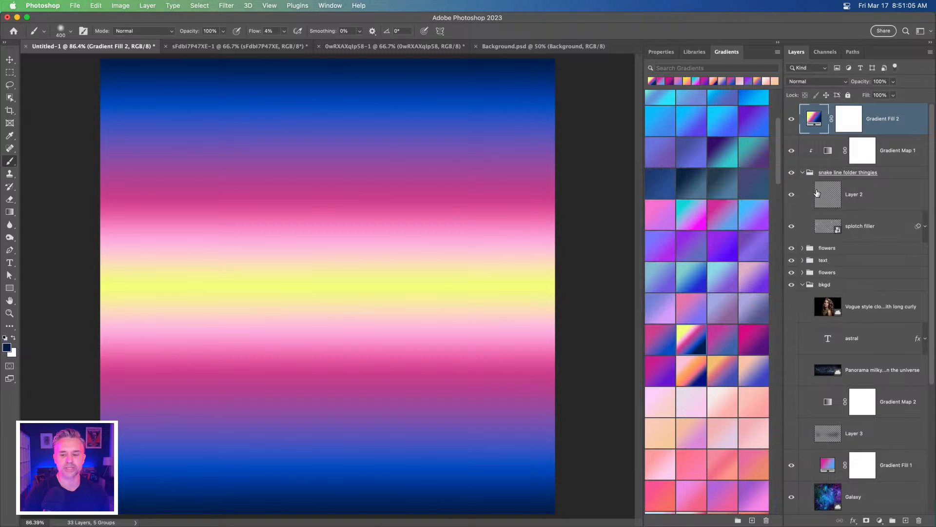
key("super+/")
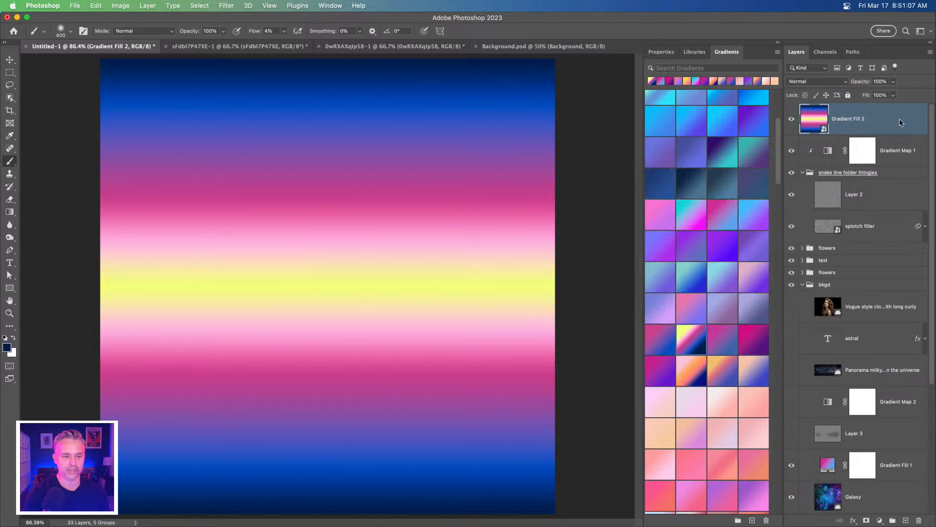
Open the Liquify filter on Gradient Fill 2 and smear the stripes into large swirls with a big Forward Warp brush
left_click(225, 6)
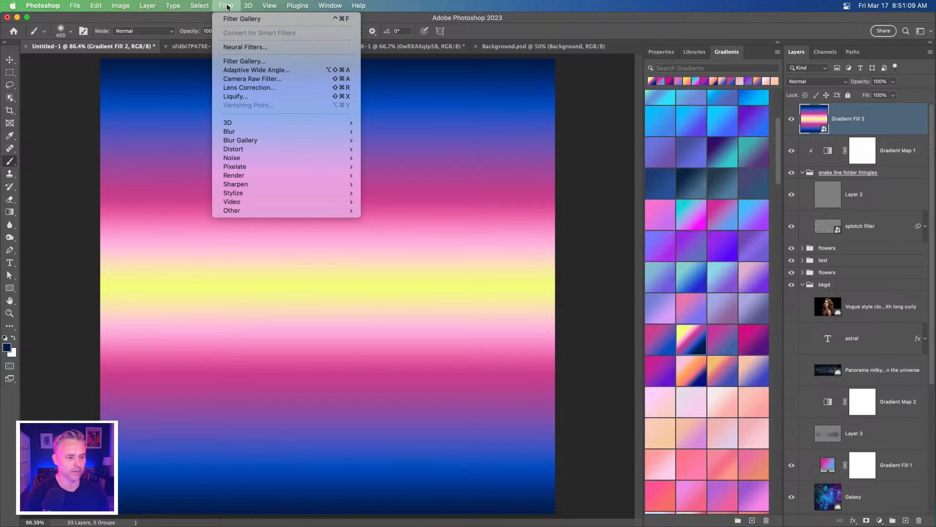
left_click(240, 97)
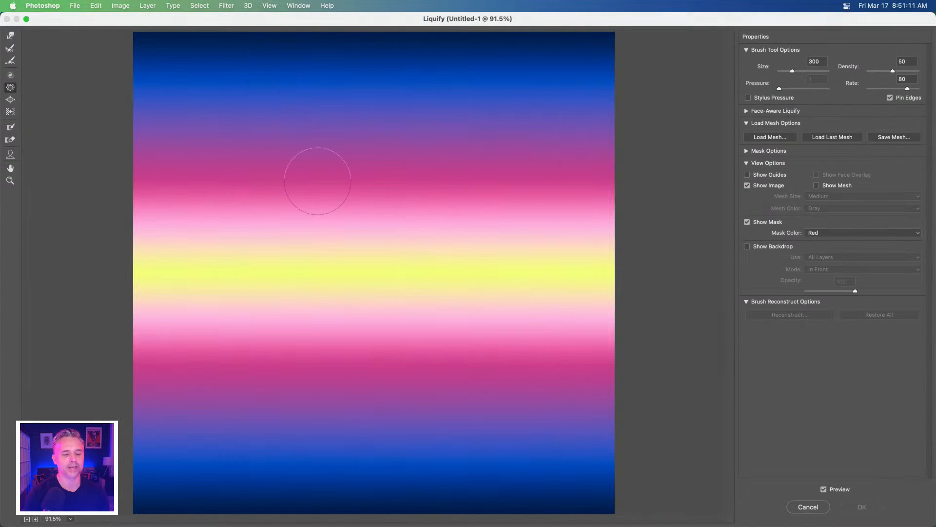
left_click(11, 36)
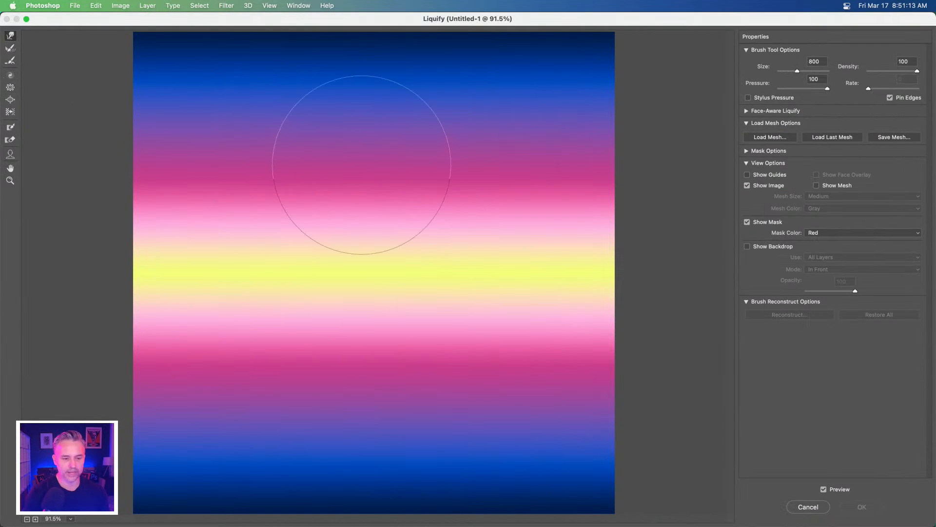
key("bracketright")
key("bracketright")
mouse_move(366, 177)
left_mouse_down()
mouse_move(543, 195)
mouse_move(230, 397)
mouse_move(541, 281)
mouse_move(263, 322)
mouse_move(439, 278)
mouse_move(302, 251)
mouse_move(299, 358)
mouse_move(234, 146)
mouse_move(415, 341)
mouse_move(634, 127)
mouse_move(232, 299)
mouse_move(219, 132)
mouse_move(634, 190)
mouse_move(237, 418)
mouse_move(481, 187)
mouse_move(337, 287)
mouse_move(293, 371)
mouse_move(536, 74)
mouse_move(471, 72)
mouse_move(425, 259)
mouse_move(375, 274)
mouse_move(302, 190)
mouse_move(381, 290)
mouse_move(336, 10)
left_mouse_up()
Reduce the Forward Warp brush size and push the colours diagonally from the upper left towards the right of centre
key("bracketleft")
key("bracketleft")
key("bracketleft")
key("bracketleft")
key("bracketleft")
key("bracketleft")
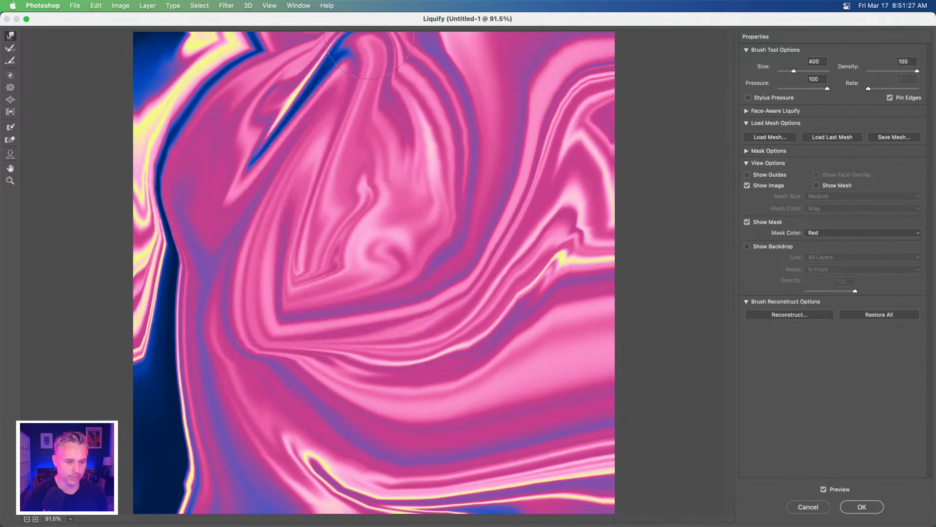
key("bracketleft")
key("bracketleft")
mouse_move(243, 49)
left_mouse_down()
mouse_move(545, 260)
mouse_move(497, 251)
left_mouse_up()
Enlarge the Forward Warp brush to 800 and sweep the left and central colour bands into broad flowing curves
key("bracketright")
key("bracketright")
key("bracketright")
key("bracketright")
key("bracketright")
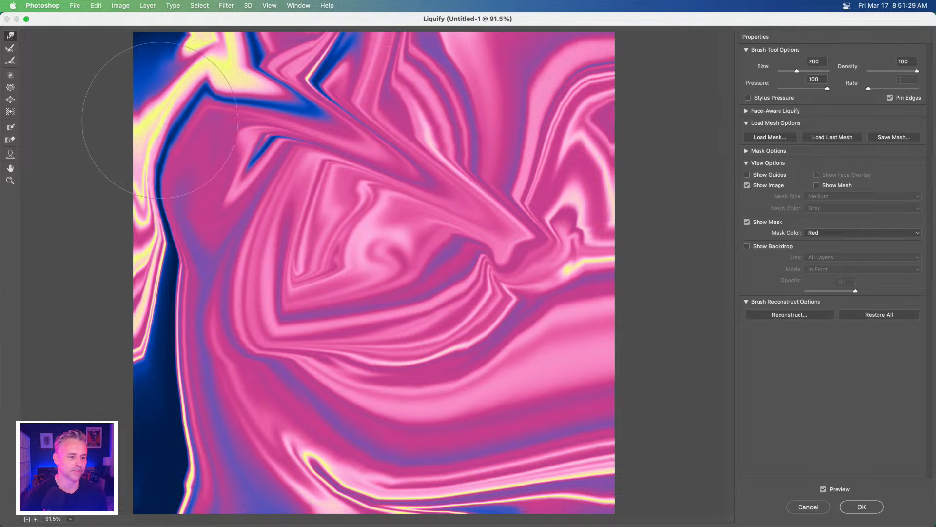
mouse_move(158, 120)
left_mouse_down()
mouse_move(392, 219)
mouse_move(361, 272)
left_mouse_up()
left_click_drag(186, 261, 531, 317)
left_click_drag(275, 393, 313, 250)
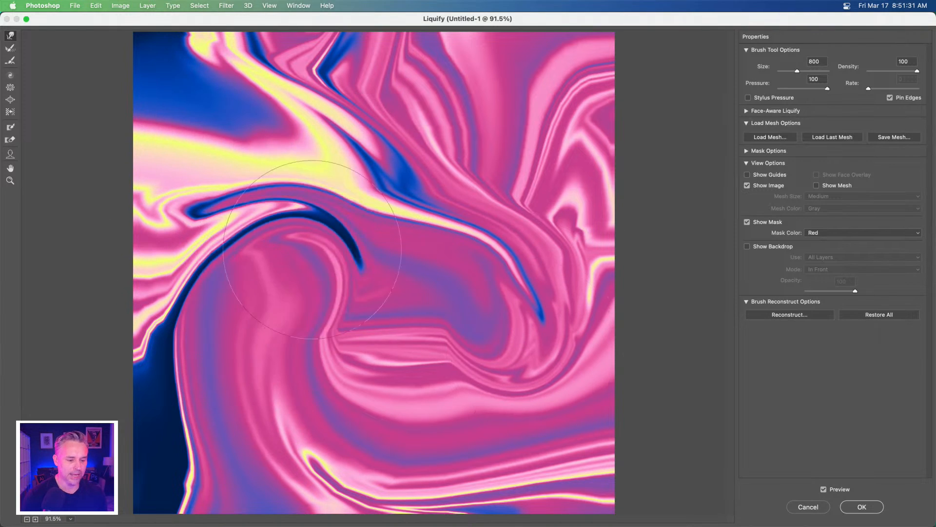
mouse_move(317, 127)
left_mouse_down()
mouse_move(429, 215)
mouse_move(506, 211)
mouse_move(332, 297)
left_mouse_up()
left_click_drag(214, 322, 526, 281)
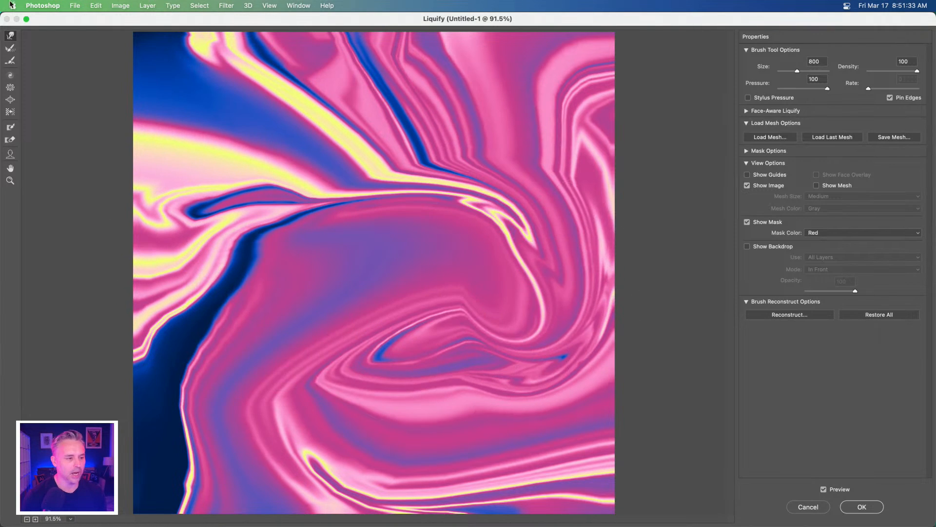
Restore part of the original gradient across the middle with the Reconstruct tool at size 600 and pressure 51
left_click(10, 48)
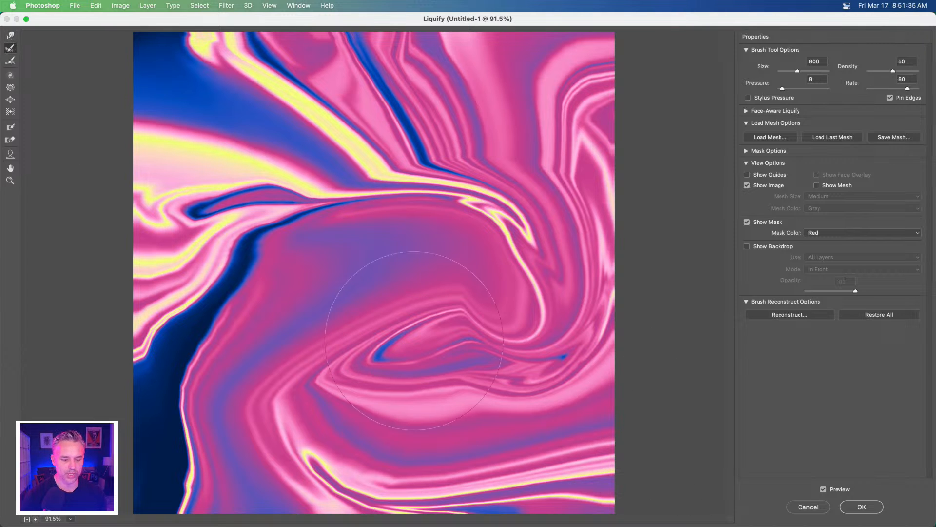
mouse_move(408, 279)
left_mouse_down()
mouse_move(401, 299)
mouse_move(415, 280)
mouse_move(401, 278)
mouse_move(453, 267)
mouse_move(427, 310)
mouse_move(381, 299)
mouse_move(383, 271)
mouse_move(425, 282)
mouse_move(370, 290)
mouse_move(384, 341)
left_mouse_up()
key("bracketleft")
key("bracketleft")
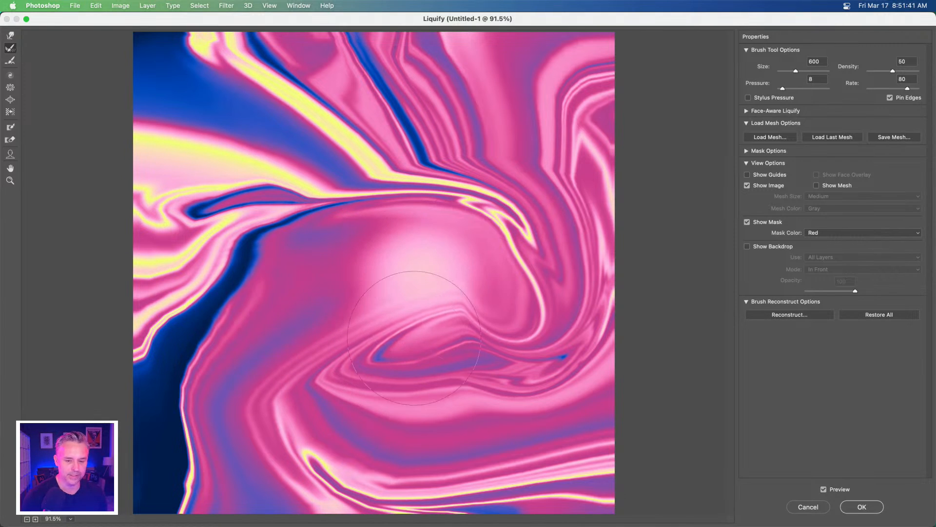
left_click(803, 89)
mouse_move(413, 286)
left_mouse_down()
mouse_move(303, 345)
mouse_move(309, 376)
mouse_move(432, 376)
mouse_move(309, 339)
mouse_move(405, 361)
mouse_move(435, 380)
mouse_move(793, 270)
mouse_move(241, 268)
mouse_move(623, 320)
mouse_move(544, 280)
left_mouse_up()
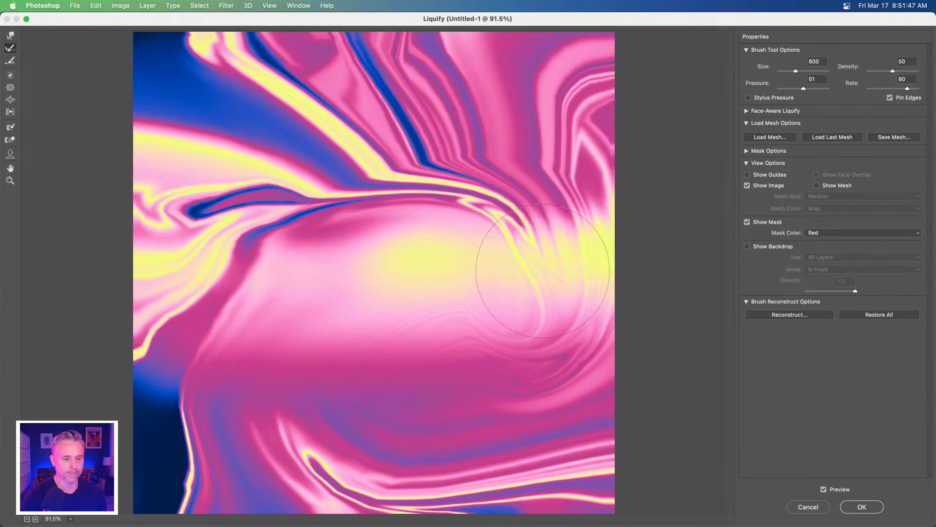
Warp the middle into a heart-like swirl with the Forward Warp tool at size 800 and apply the Liquify filter
left_click(10, 35)
mouse_move(459, 254)
left_mouse_down()
mouse_move(533, 293)
mouse_move(297, 405)
mouse_move(408, 429)
mouse_move(196, 319)
mouse_move(361, 239)
mouse_move(298, 259)
left_mouse_up()
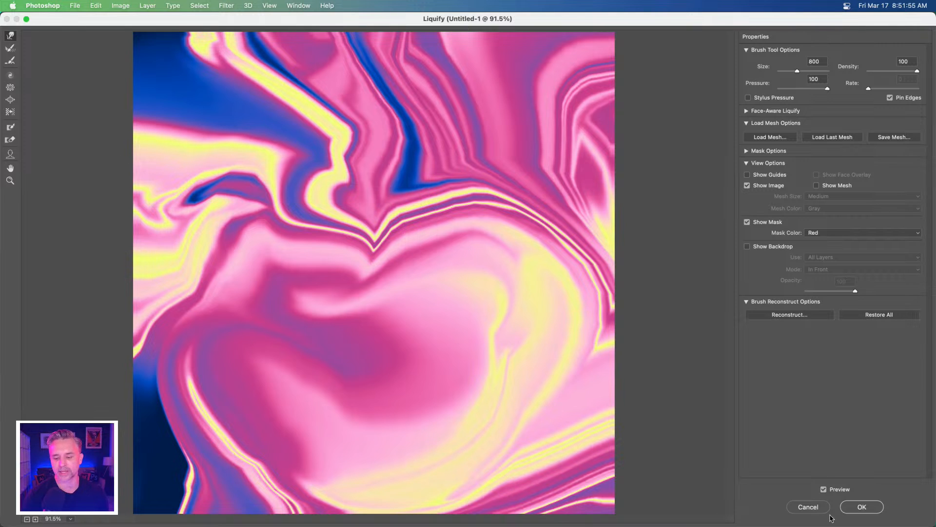
left_click(861, 507)
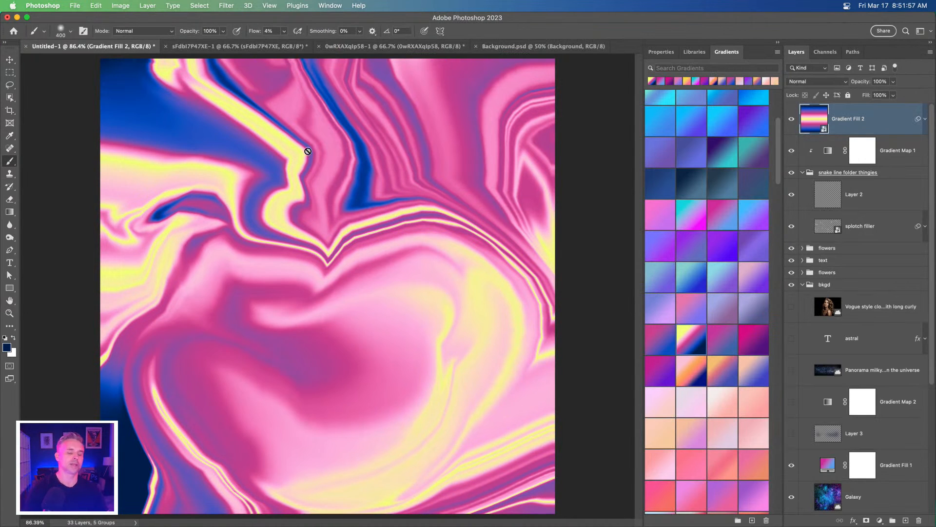
Move Gradient Fill 2 to the top of the bkgd group and compare the artwork with the layer hidden and shown
scroll(308, 151, "down", 3)
left_click_drag(852, 120, 861, 295)
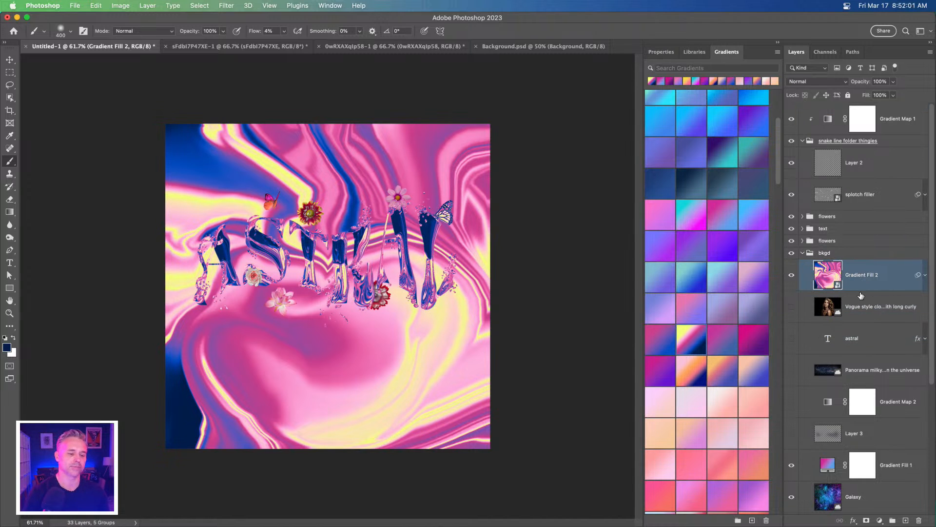
key("super+1")
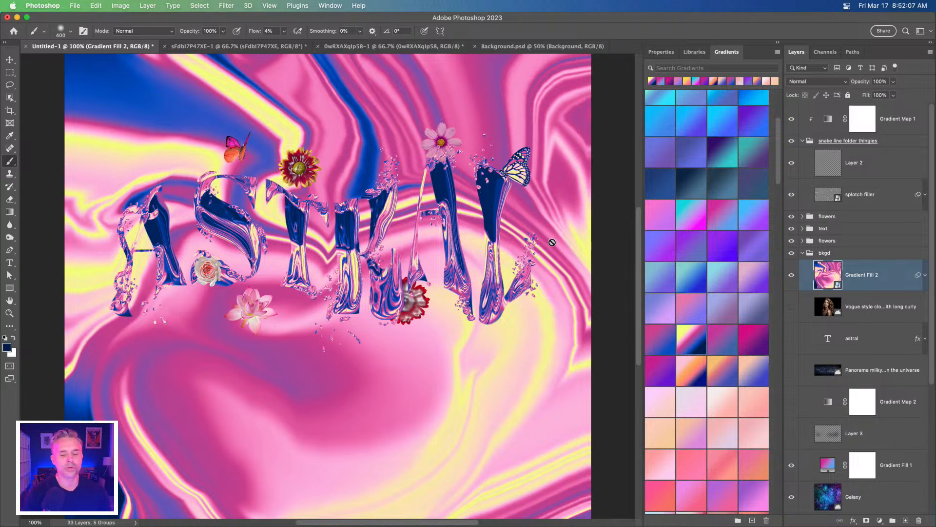
left_click(791, 277)
left_click(792, 277)
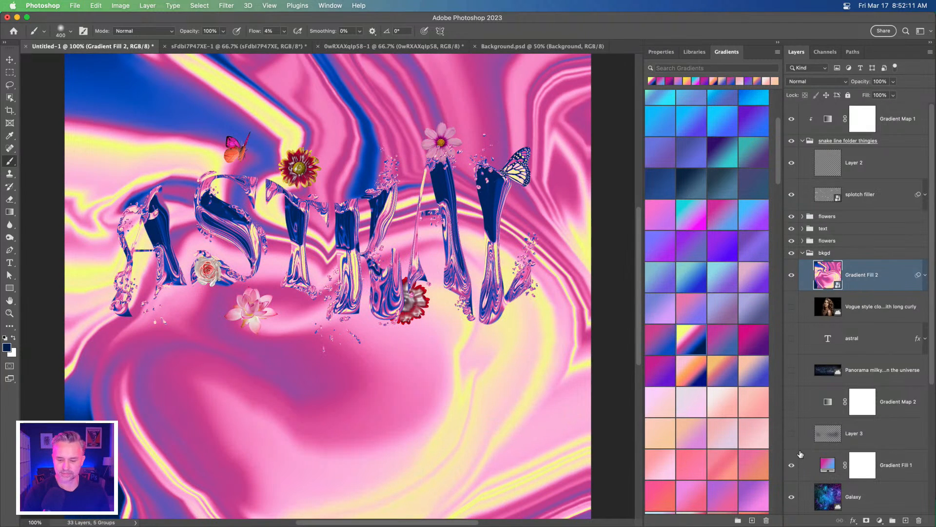
Duplicate Gradient Fill 1 and set the copy's blend mode to Normal
scroll(800, 454, "down", 5)
left_click(823, 307)
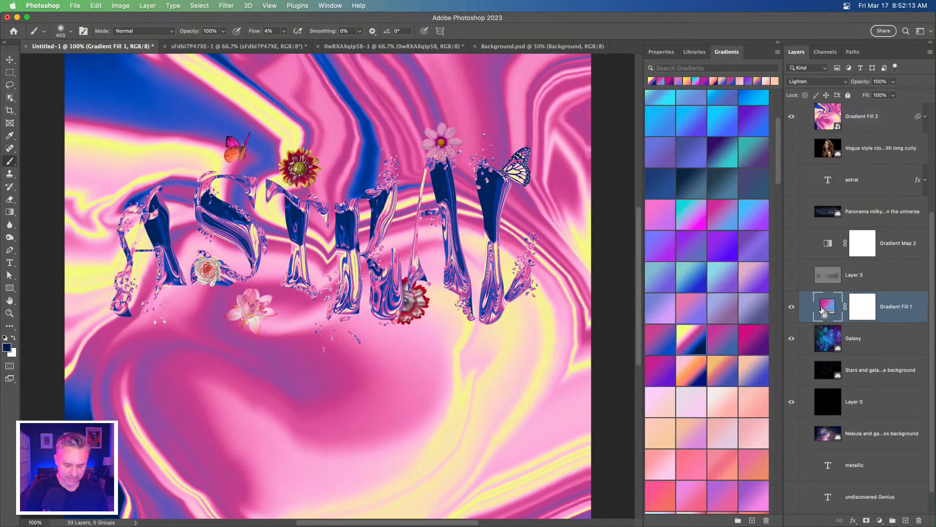
key("super+j")
left_click(828, 81)
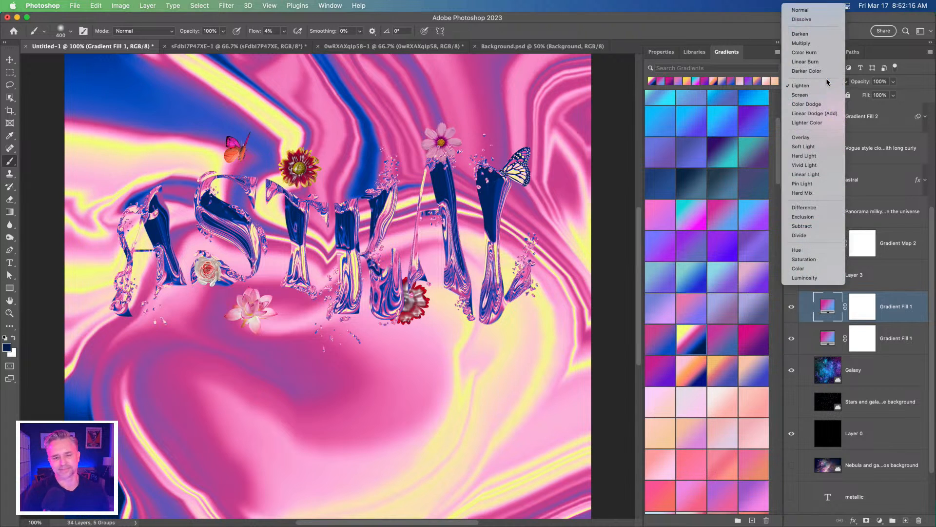
left_click(800, 10)
scroll(864, 258, "up", 5)
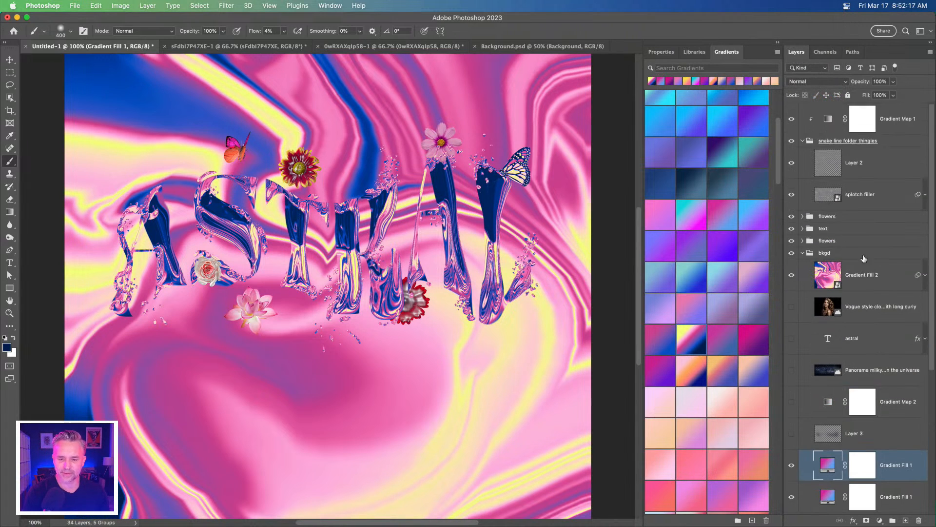
Set the blend mode of the liquified Gradient Fill 2 layer to Lighten
left_click(870, 274)
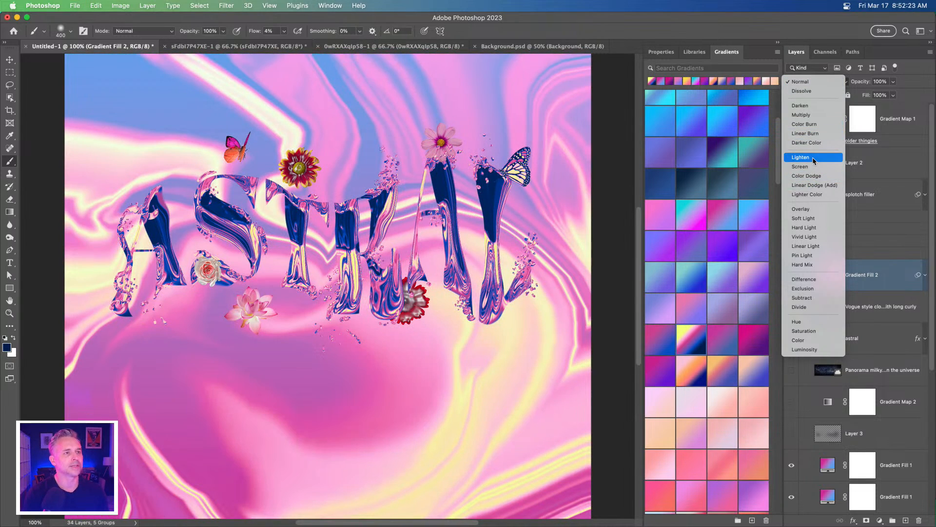
left_click(812, 157)
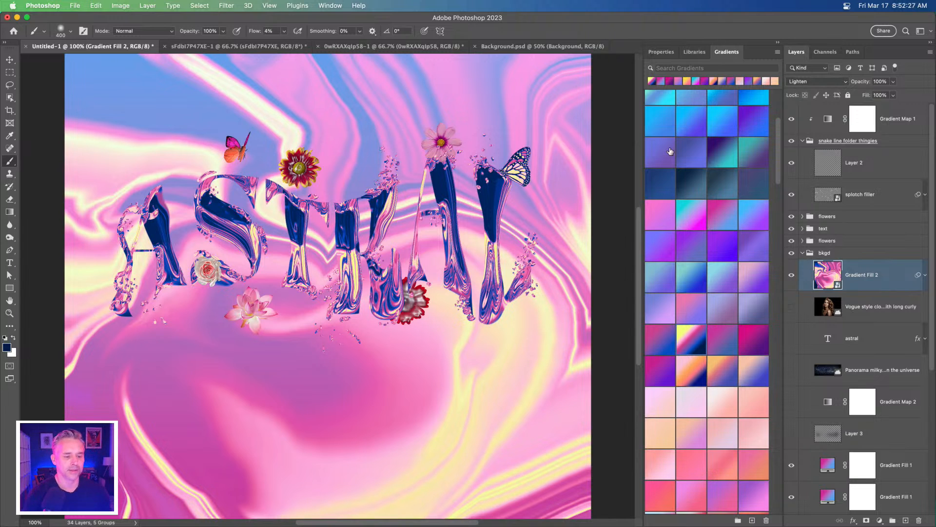
key("super+equal")
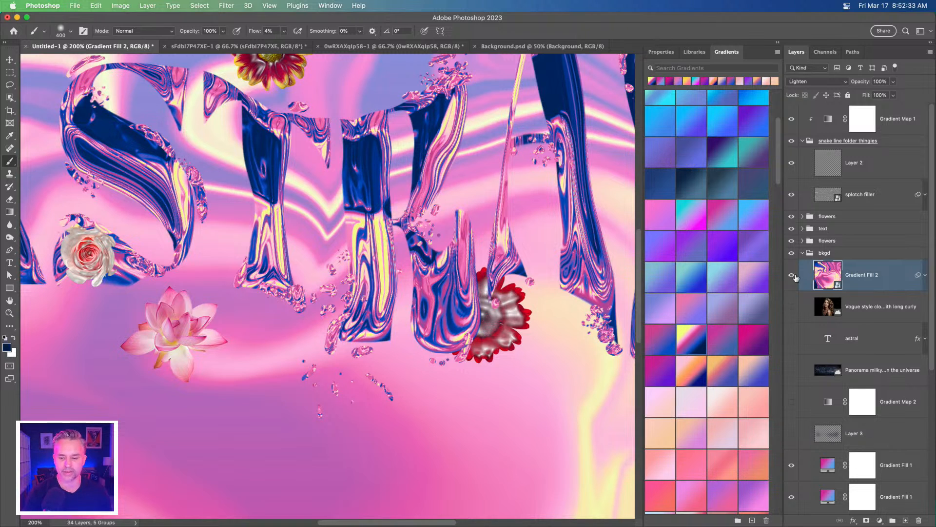
Bring the hidden Vogue style portrait layer to the top of the stack, show it, and move the image up and left
left_click_drag(844, 322, 829, 118)
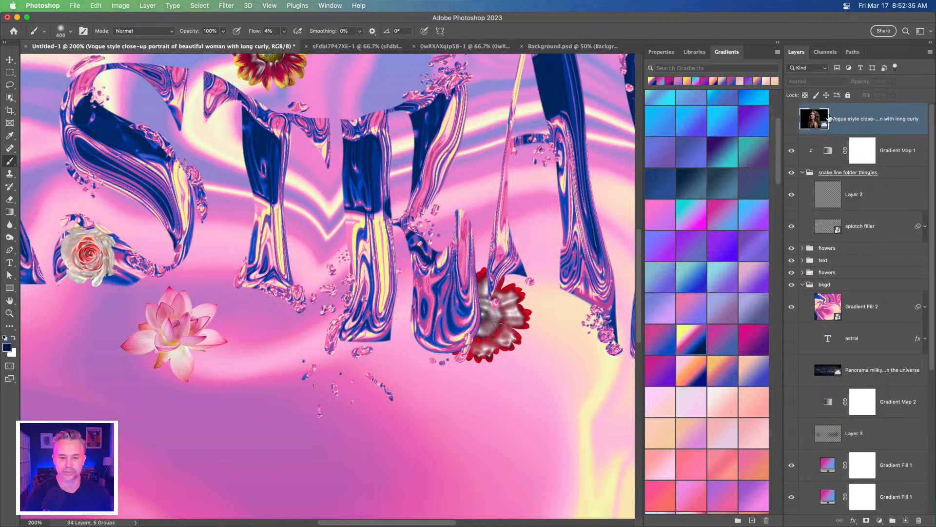
left_click(790, 119)
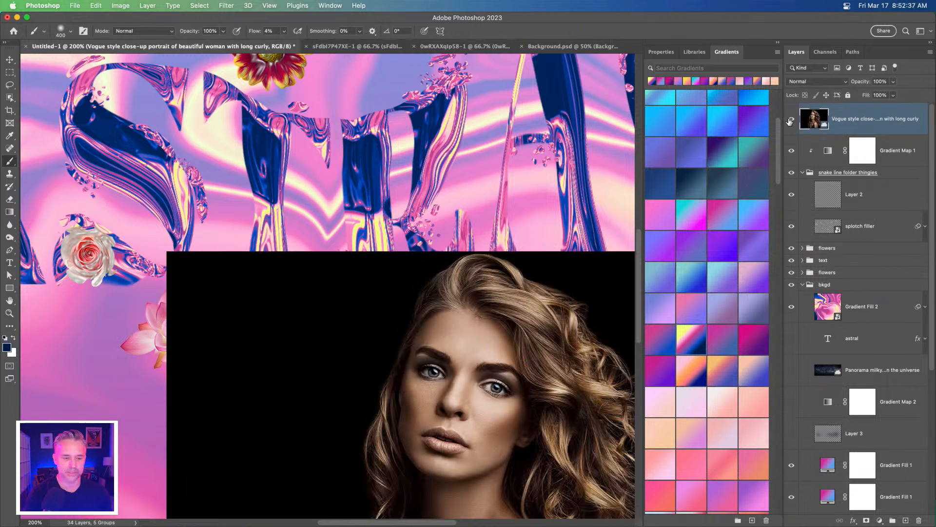
left_click(9, 59)
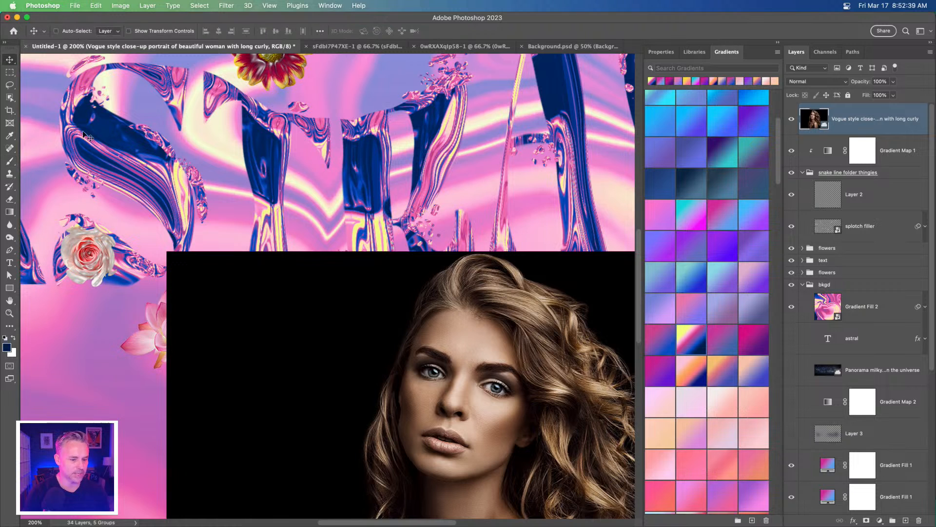
left_click_drag(337, 277, 211, 109)
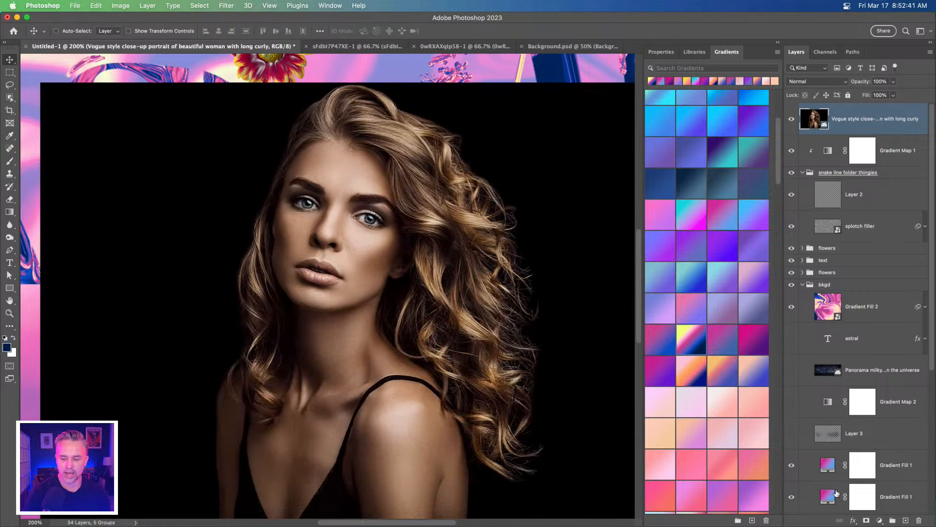
Add a Curves adjustment layer above the portrait and clip it to the portrait layer
left_click(866, 521)
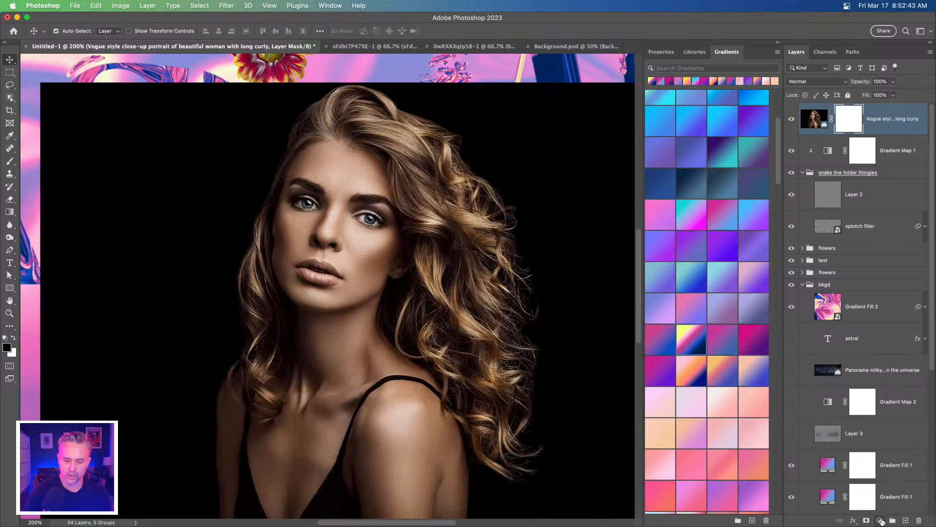
key("super+z")
left_click(880, 521)
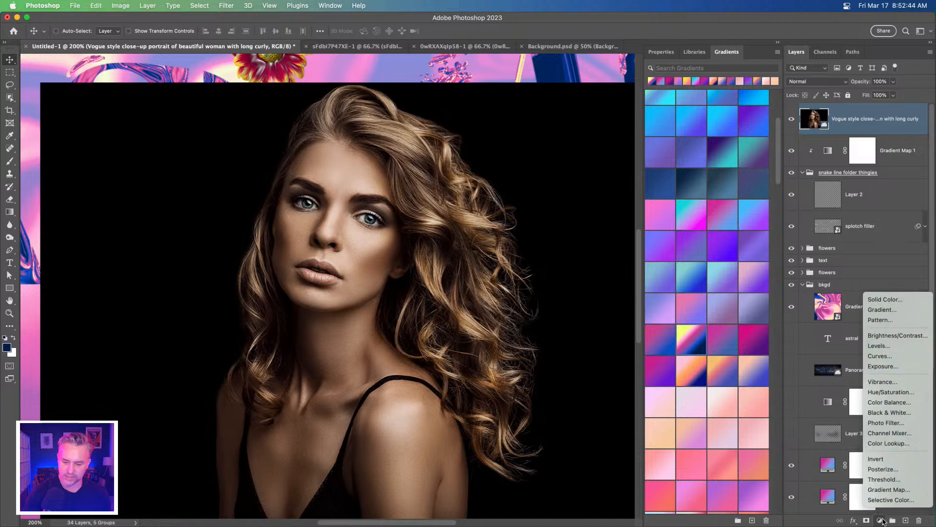
left_click(881, 355)
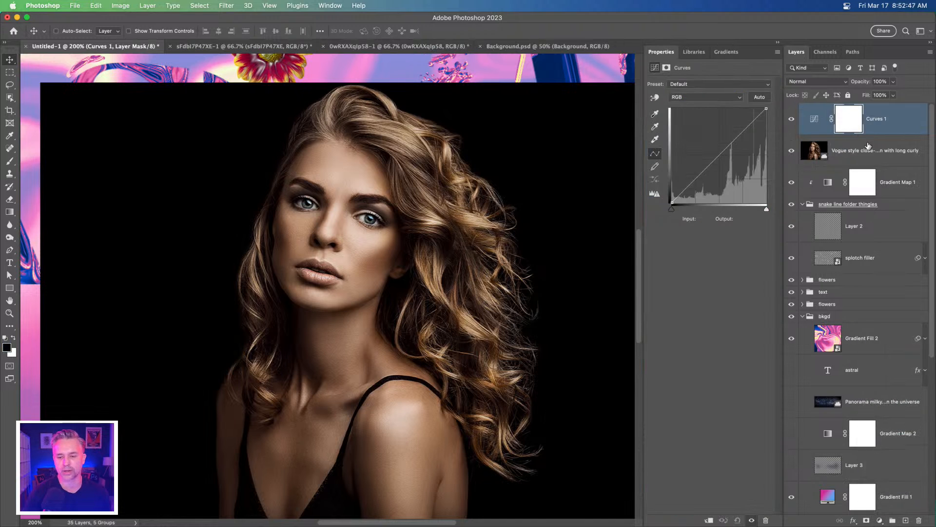
left_click(871, 134, "alt")
Bend the Curves 1 RGB curve into a steep wave, with points at input 59, output 171 and input 208, output 191
left_click(828, 120)
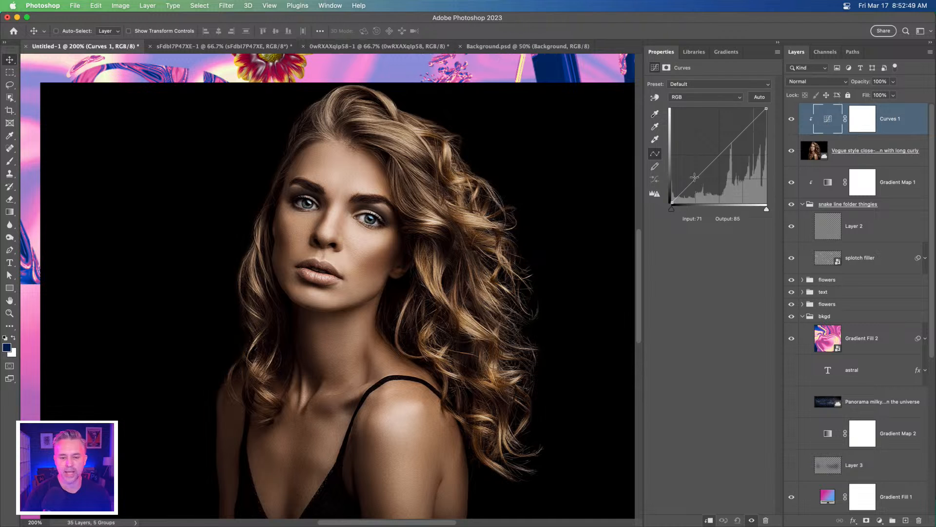
left_click_drag(694, 177, 699, 139)
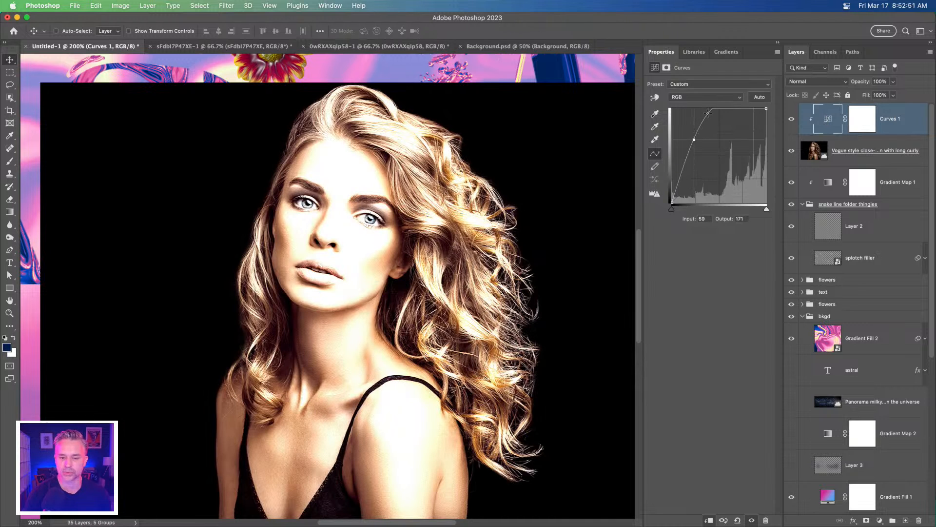
left_click_drag(730, 110, 749, 131)
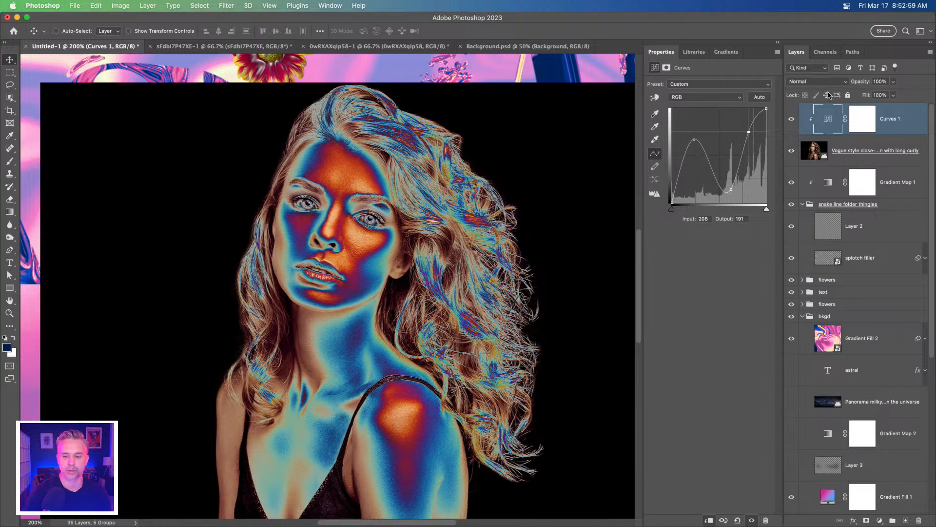
Paint black at 99% flow on the Curves 1 mask over the hair, neck and eyes, and restore the lower face with white
left_click(866, 125)
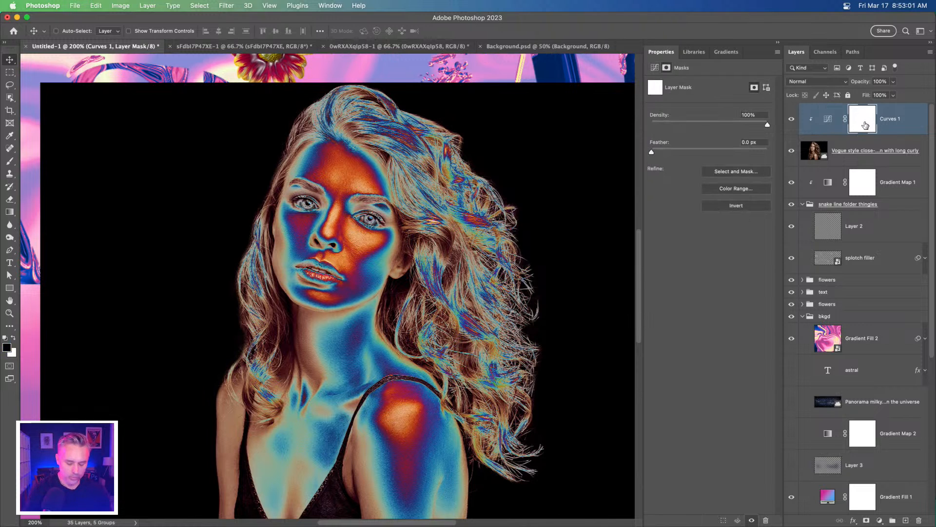
key("b")
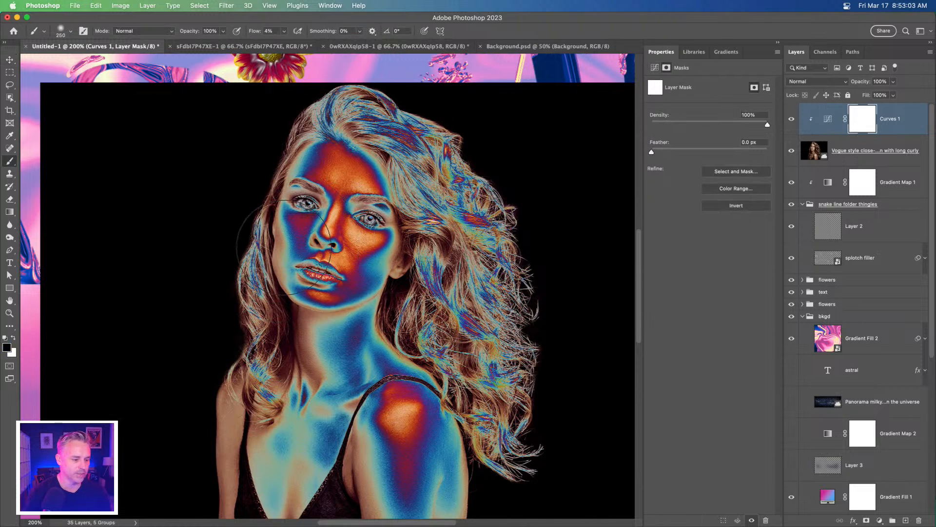
left_click_drag(283, 239, 273, 371)
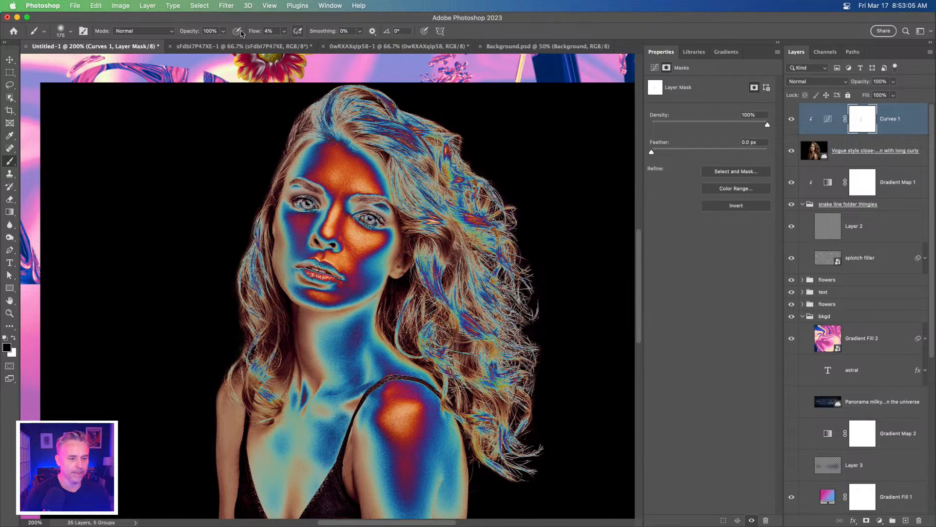
left_click_drag(256, 31, 303, 32)
mouse_move(235, 276)
left_mouse_down()
mouse_move(254, 281)
mouse_move(257, 244)
mouse_move(233, 266)
left_mouse_up()
key("[")
key("[")
mouse_move(324, 327)
left_mouse_down()
mouse_move(381, 317)
mouse_move(374, 307)
mouse_move(277, 312)
left_mouse_up()
mouse_move(305, 189)
left_mouse_down()
mouse_move(307, 203)
mouse_move(345, 201)
mouse_move(361, 212)
left_mouse_up()
key("x")
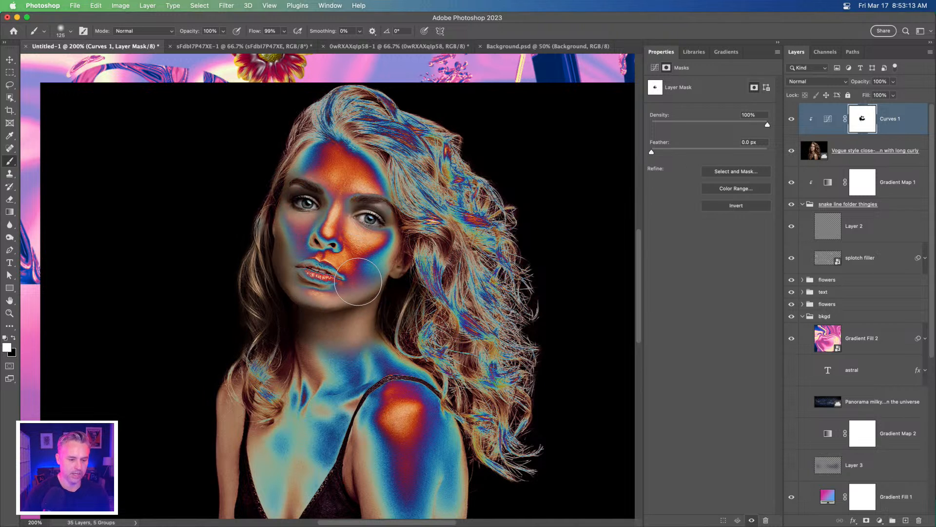
left_click_drag(354, 281, 302, 288)
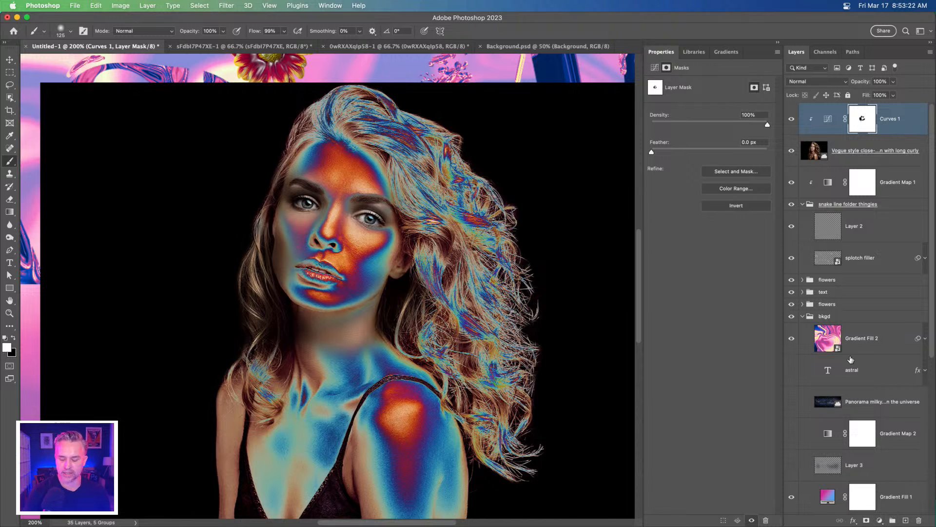
Add a Gradient Map adjustment above Curves 1, clipped to the portrait, using the yellow-pink-blue preset with the gradient reversed
left_click(880, 520)
left_click(887, 490)
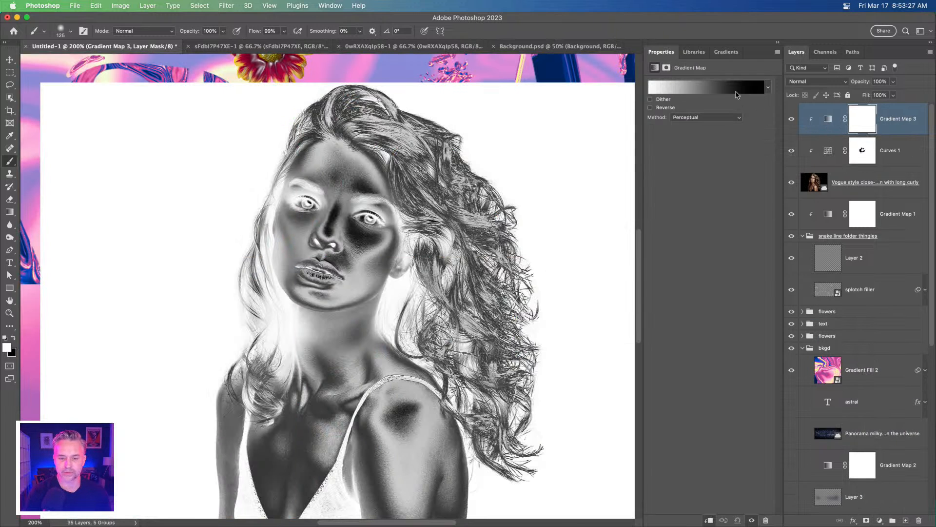
left_click(736, 90)
left_click(686, 200)
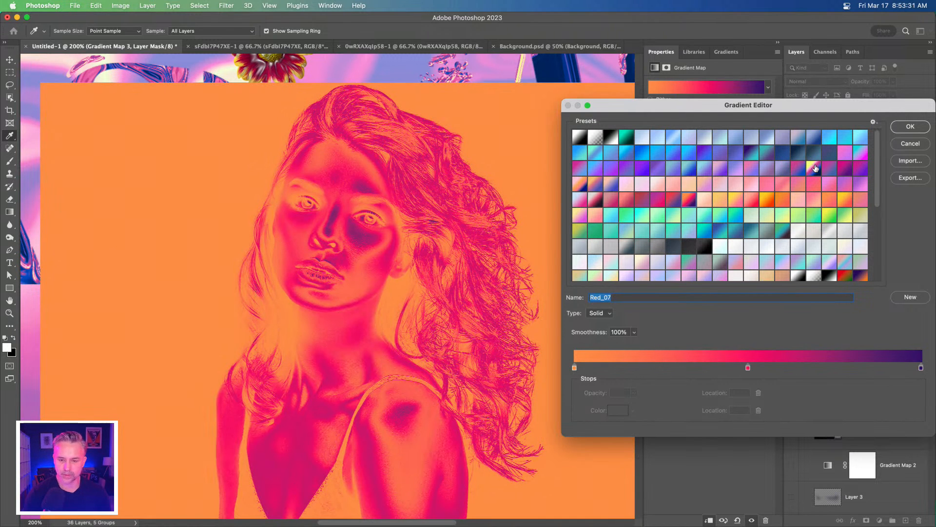
left_click(815, 167)
key("Return")
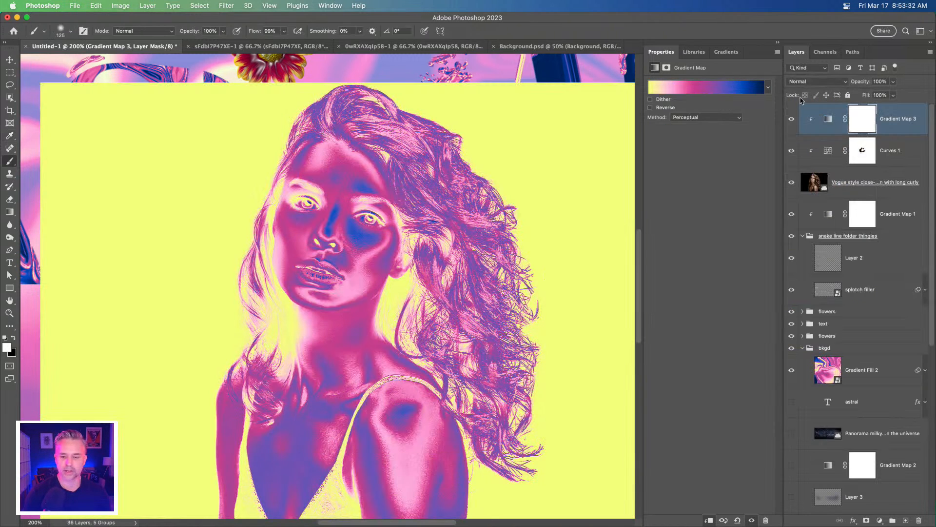
left_click(650, 108)
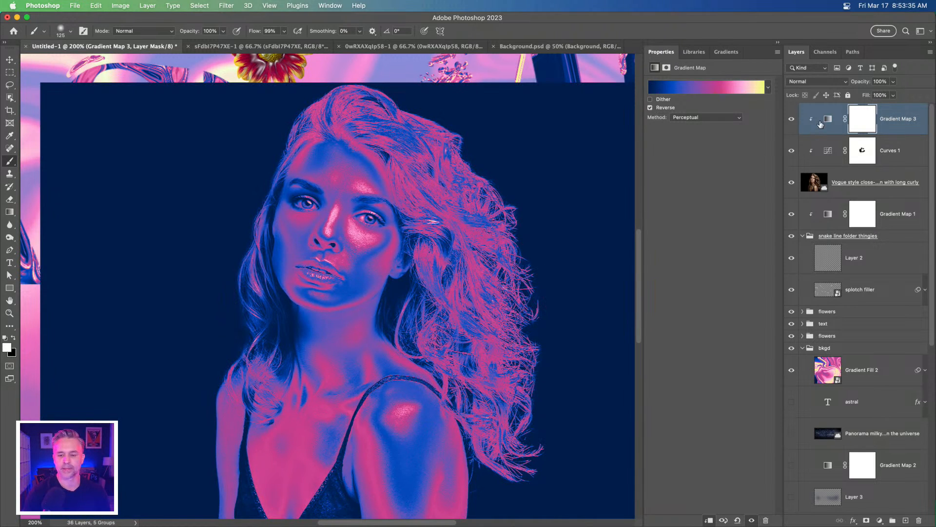
Shift the magenta and light pink stops of Gradient Map 3 towards the blue end and set the yellow stop to location 24
left_click(828, 119)
left_click(690, 90)
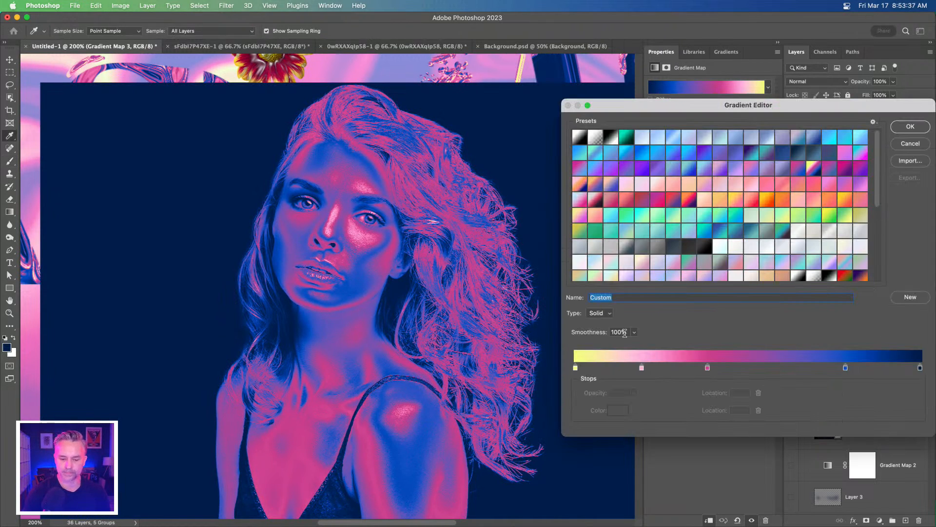
left_click_drag(576, 367, 758, 369)
left_click_drag(619, 369, 658, 370)
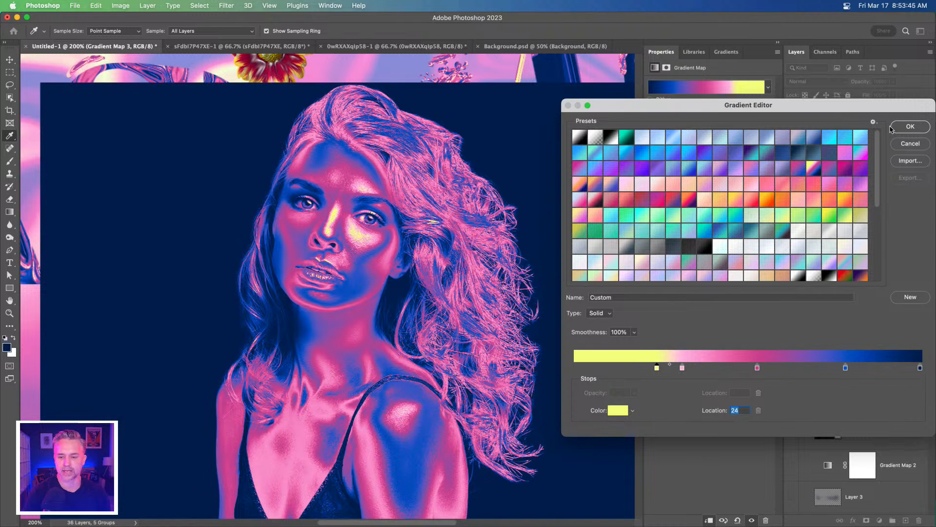
left_click(896, 127)
Convert the linked Vogue style portrait to a regular pixel layer and remove its background
left_click(805, 185)
right_click(817, 185)
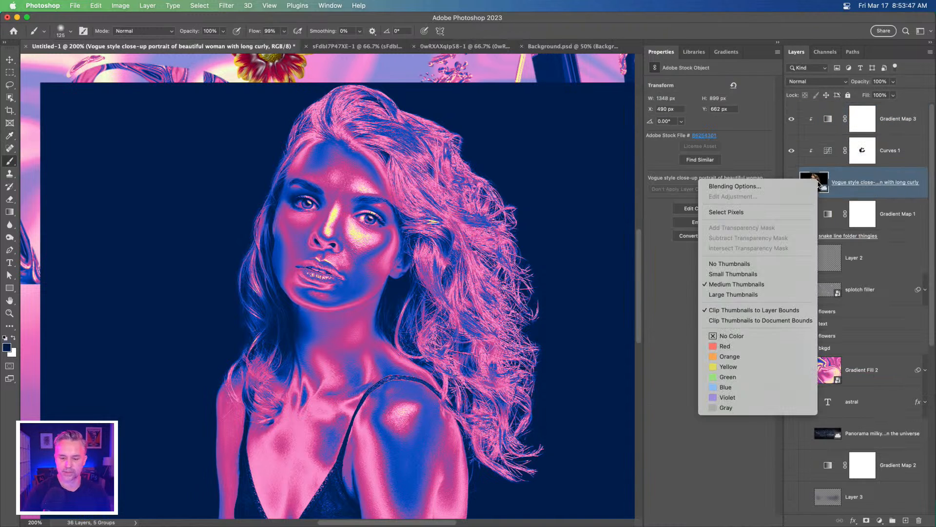
right_click(861, 182)
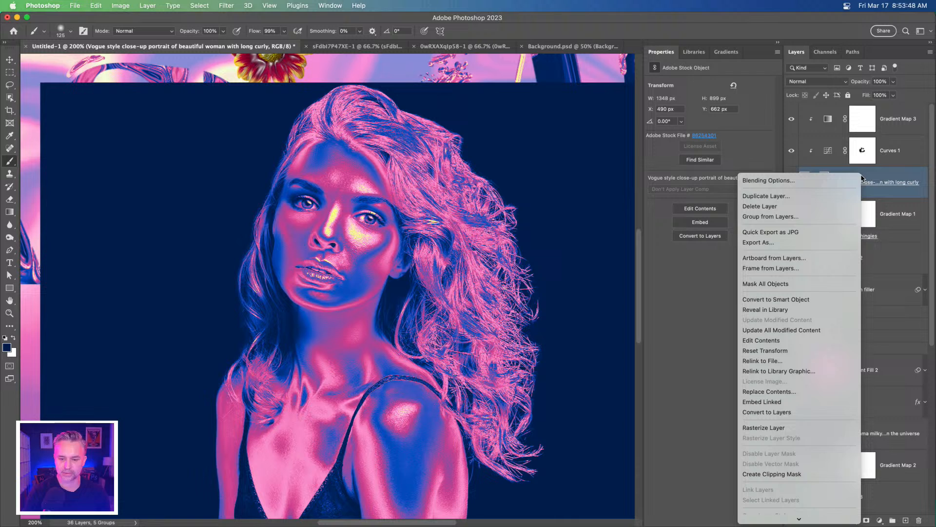
left_click(749, 413)
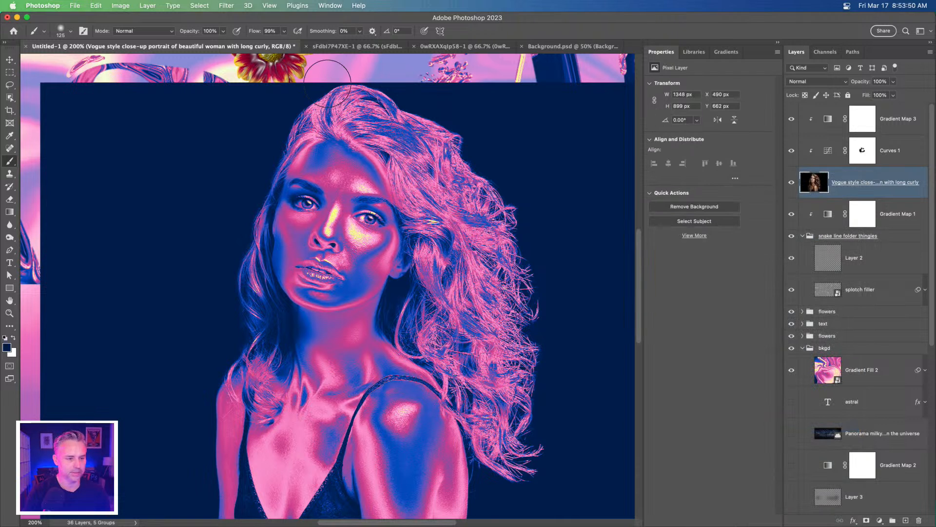
left_click(690, 207)
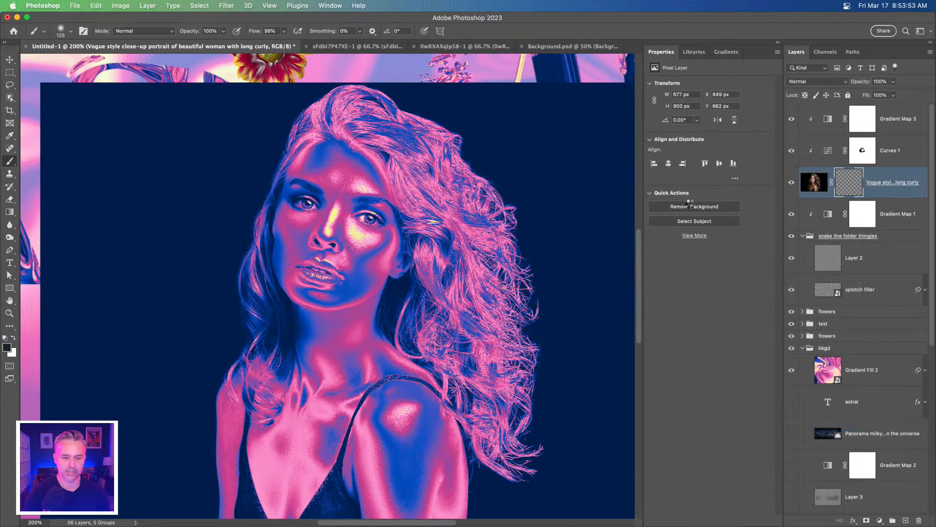
Move the cut-out portrait up over the middle of the ASTRAL lettering, to about X 506 px, Y 346 px
key("super+minus")
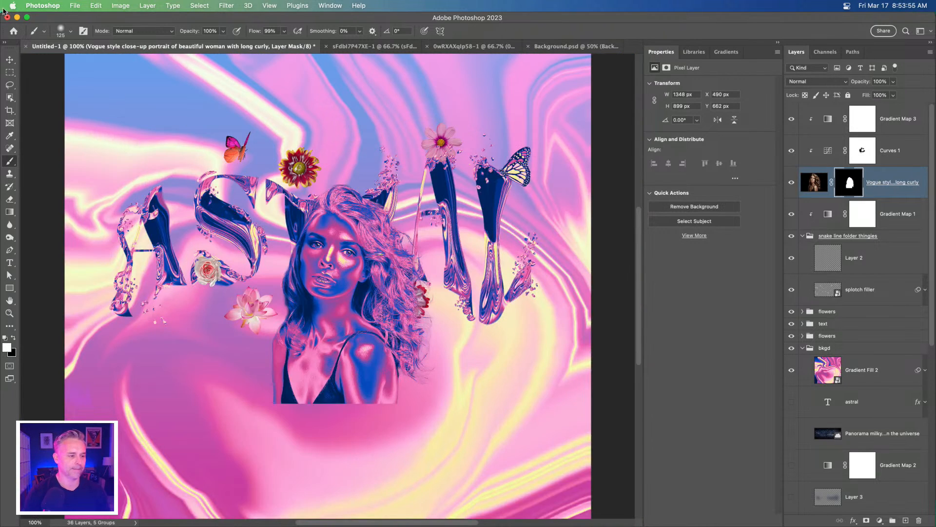
key("v")
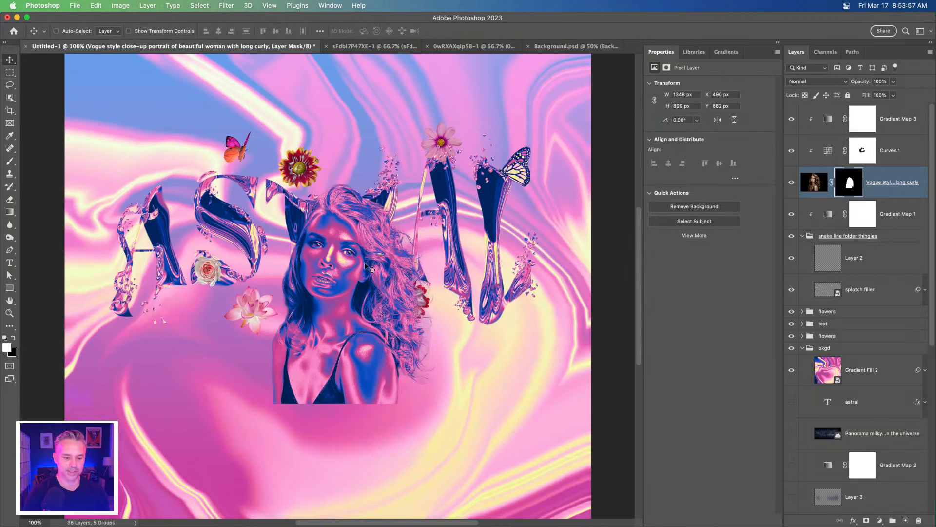
left_click_drag(320, 259, 305, 397)
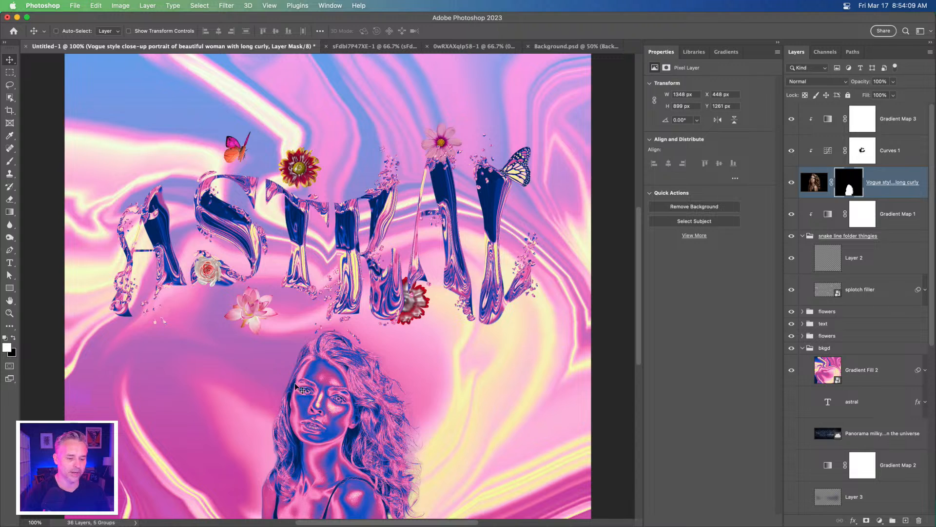
left_click_drag(295, 388, 297, 165)
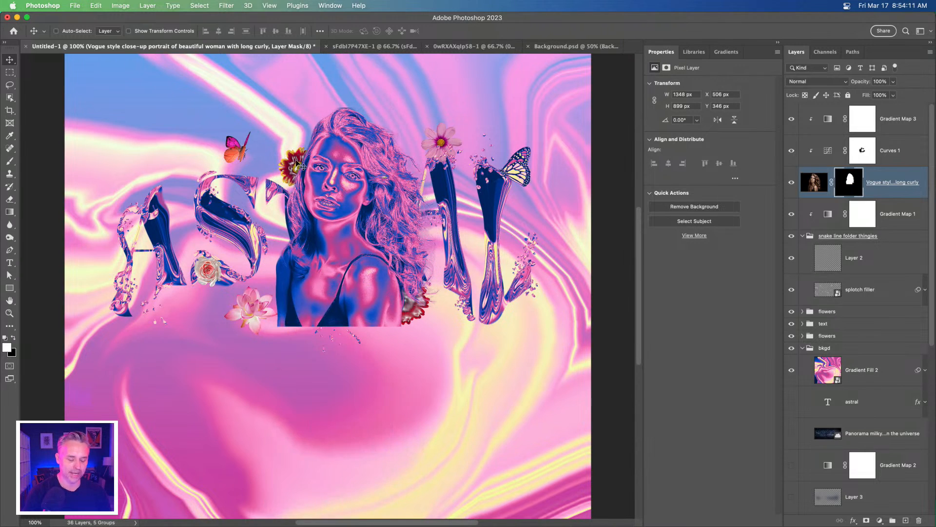
Convert the masked portrait layer to a smart object and add a new layer mask to it
key("super+equal")
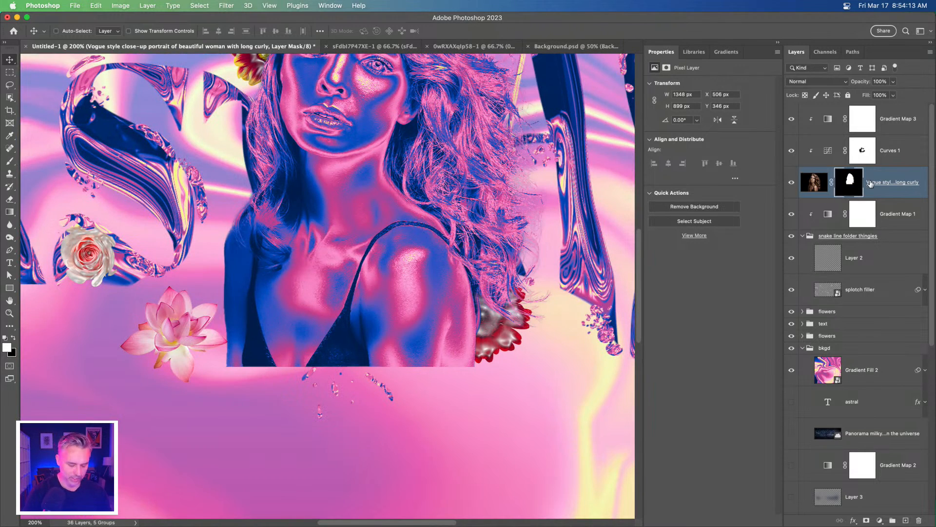
key("super+shift+o")
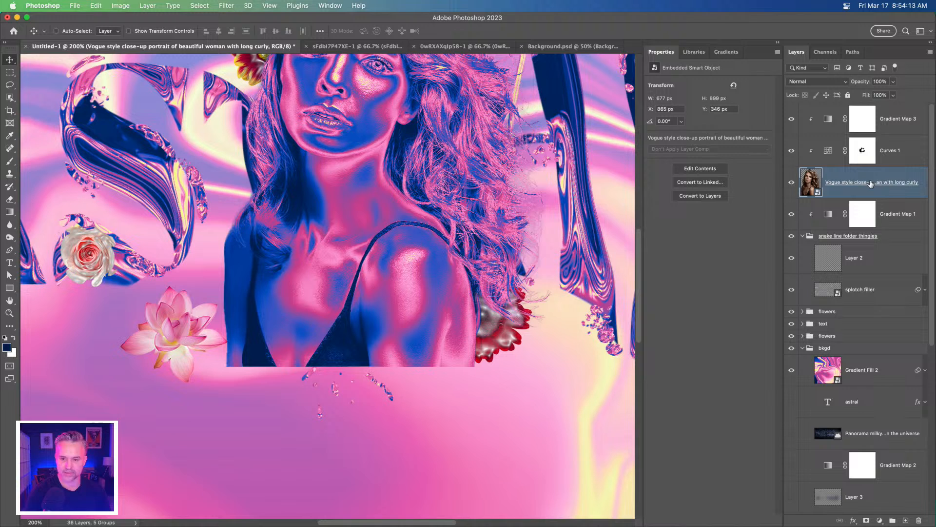
left_click(866, 520)
Paint black with a soft brush on the portrait's mask to hide the body, neck and hair, leaving only the face
key("b")
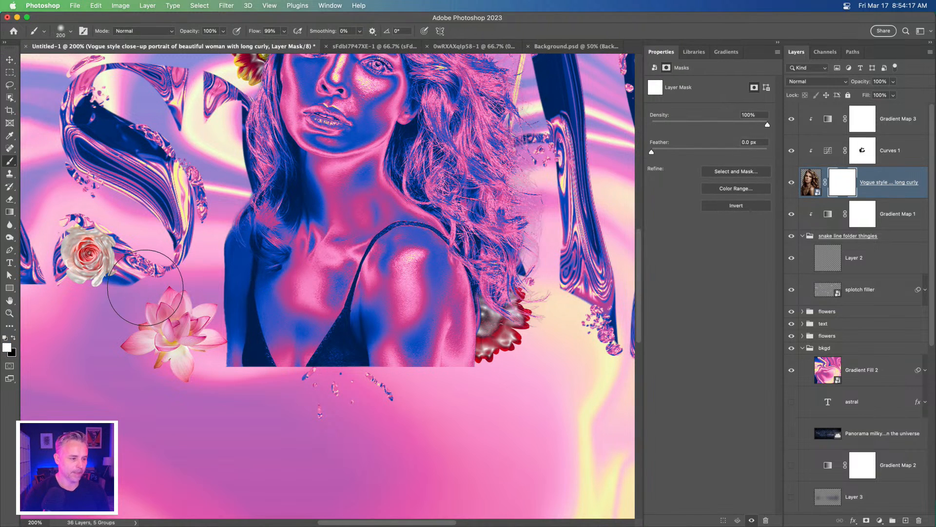
key("x")
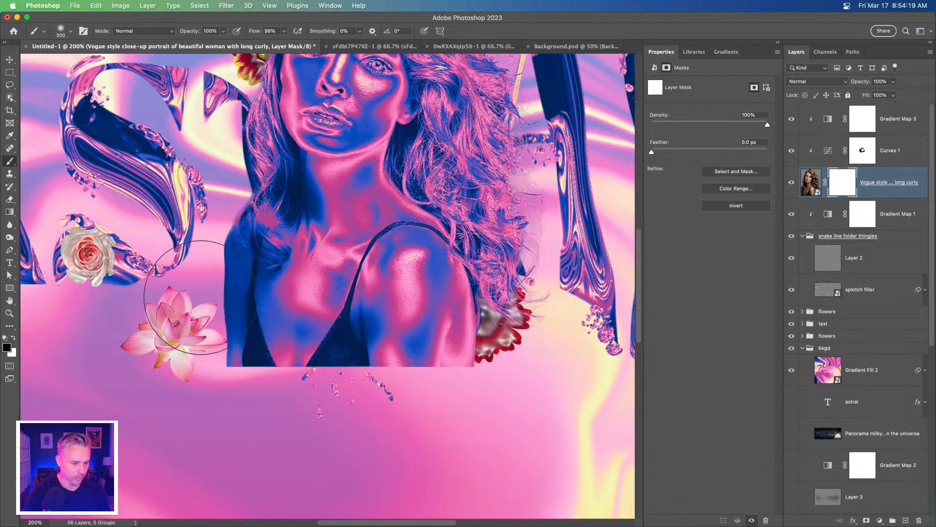
mouse_move(166, 302)
left_mouse_down()
mouse_move(262, 313)
mouse_move(249, 290)
mouse_move(487, 310)
mouse_move(288, 180)
mouse_move(251, 168)
mouse_move(255, 386)
left_mouse_up()
key("bracketleft")
key("bracketleft")
key("bracketleft")
mouse_move(335, 345)
left_mouse_down()
mouse_move(320, 333)
mouse_move(307, 262)
left_mouse_up()
mouse_move(335, 183)
left_mouse_down()
mouse_move(480, 186)
mouse_move(341, 140)
mouse_move(396, 189)
mouse_move(345, 193)
mouse_move(504, 212)
mouse_move(540, 277)
mouse_move(471, 193)
mouse_move(390, 215)
mouse_move(586, 221)
mouse_move(512, 277)
mouse_move(477, 230)
mouse_move(498, 332)
mouse_move(463, 329)
mouse_move(420, 380)
mouse_move(374, 405)
mouse_move(581, 372)
mouse_move(534, 470)
mouse_move(568, 358)
mouse_move(525, 307)
mouse_move(496, 347)
mouse_move(546, 285)
left_mouse_up()
Move the portrait with its Curves 1 and Gradient Map 3 layers into the bkgd group, directly above Gradient Fill 2
key("super+minus")
key("super+minus")
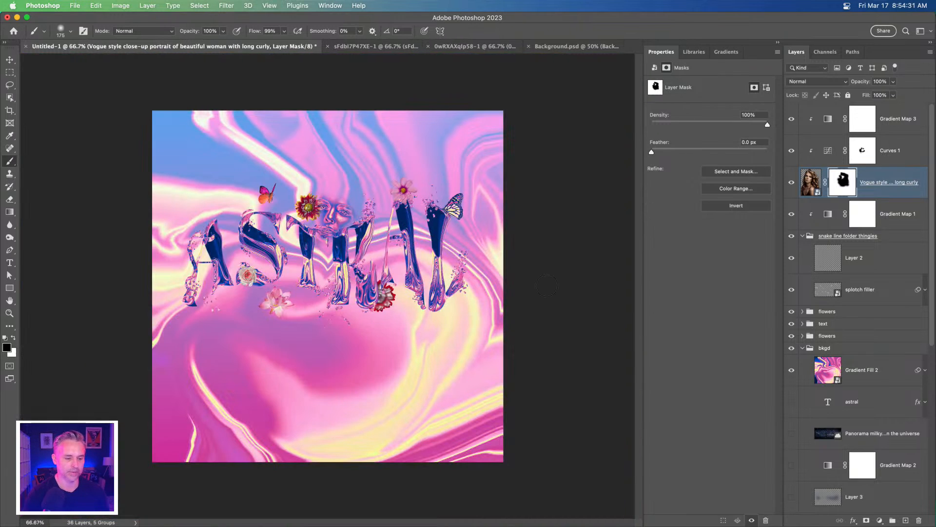
left_click(7, 60)
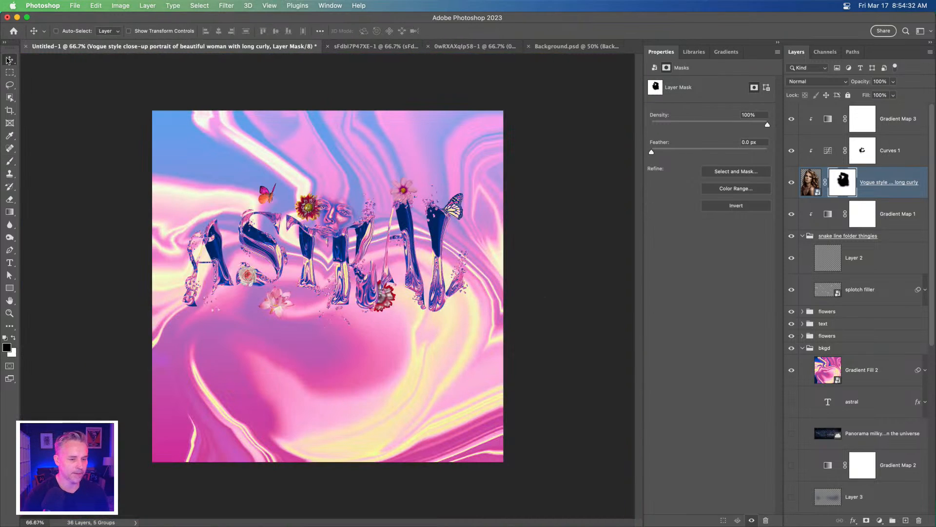
left_click(885, 118, "shift")
left_click_drag(880, 182, 829, 356)
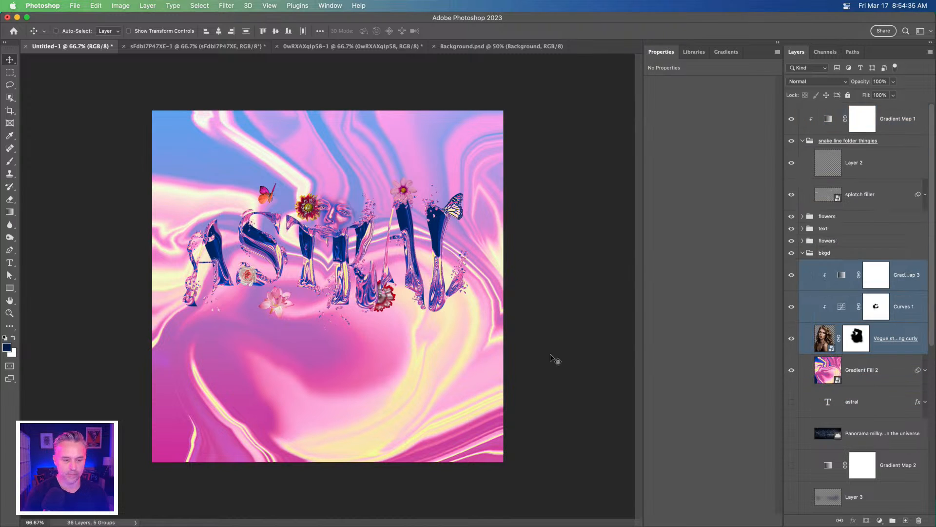
Scale the portrait and its clipped adjustments to about 203% and position the face behind the middle of the ASTRAL lettering
left_click_drag(298, 200, 306, 235)
key("super+t")
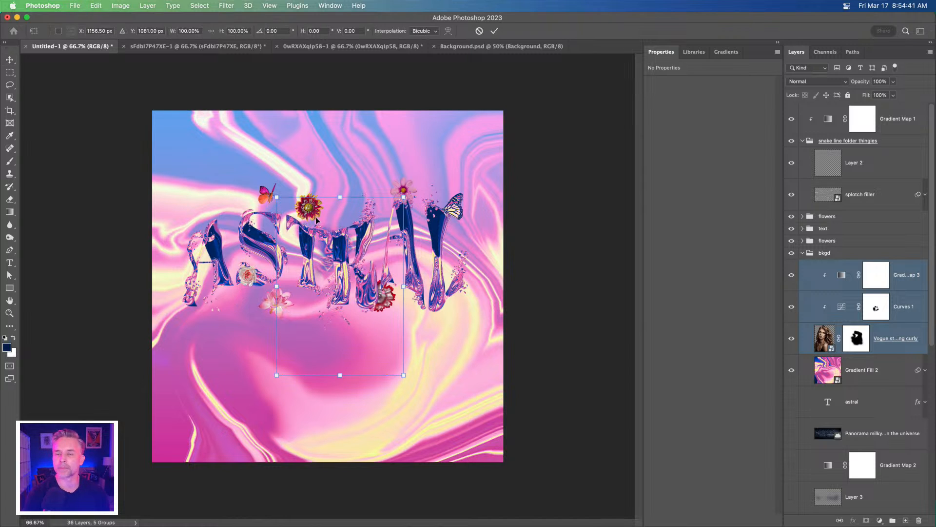
left_click_drag(275, 201, 20, 100)
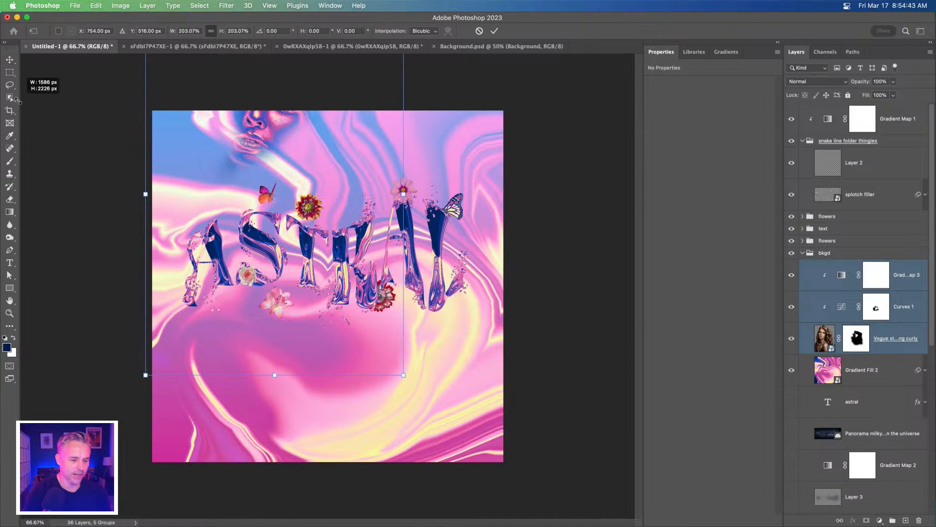
left_click_drag(203, 125, 276, 247)
key("Return")
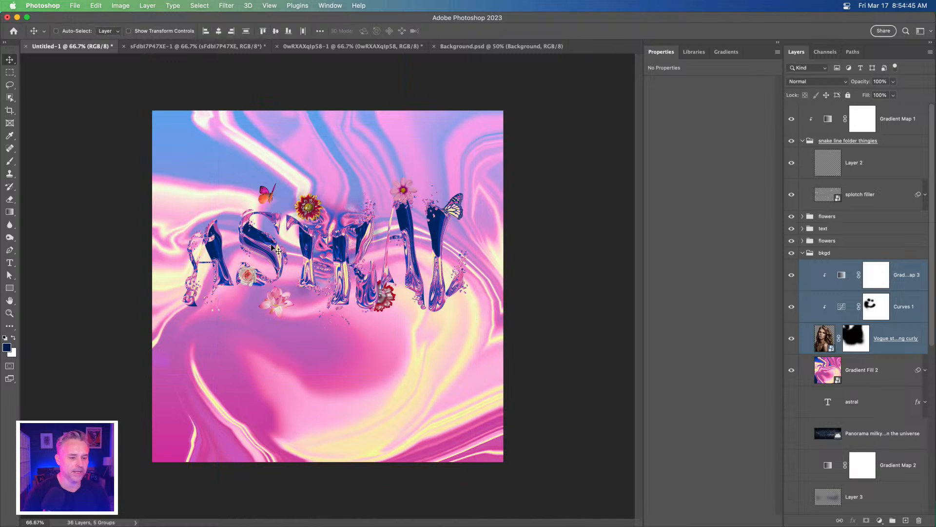
Move the Daisy2 flower off the face to the far end of the lettering and hide its layer
left_click(306, 211, "super")
left_click_drag(283, 199, 445, 258)
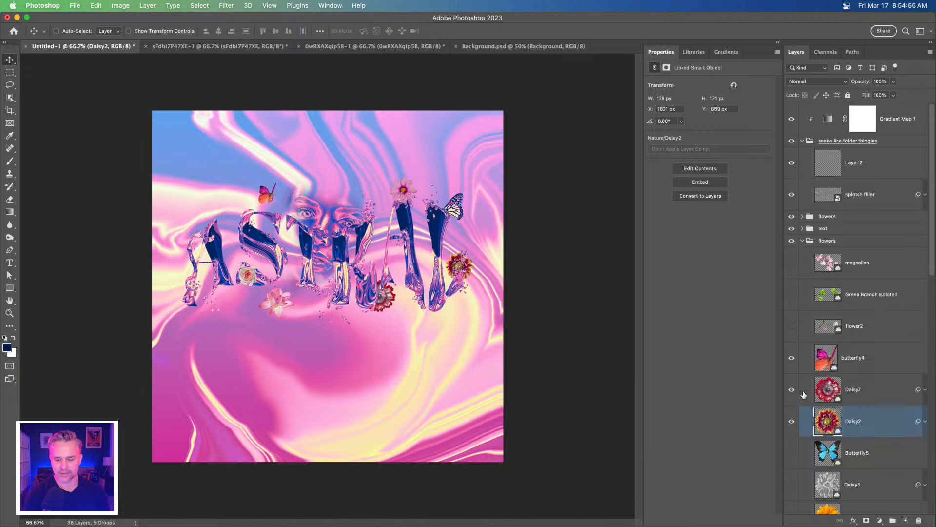
left_click(791, 422)
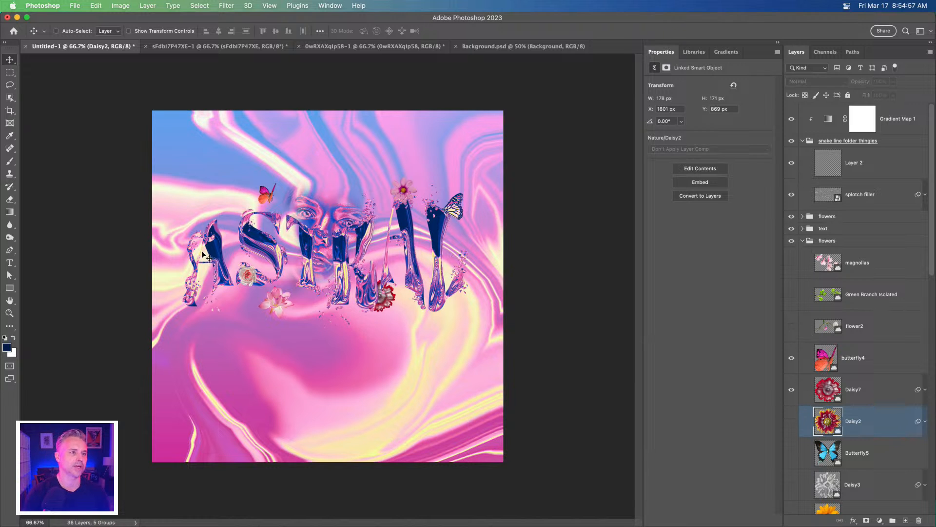
Collapse the lower flowers group, scale the masked portrait to about 170%, and recentre the face behind the ASTRAL lettering
key("super+1")
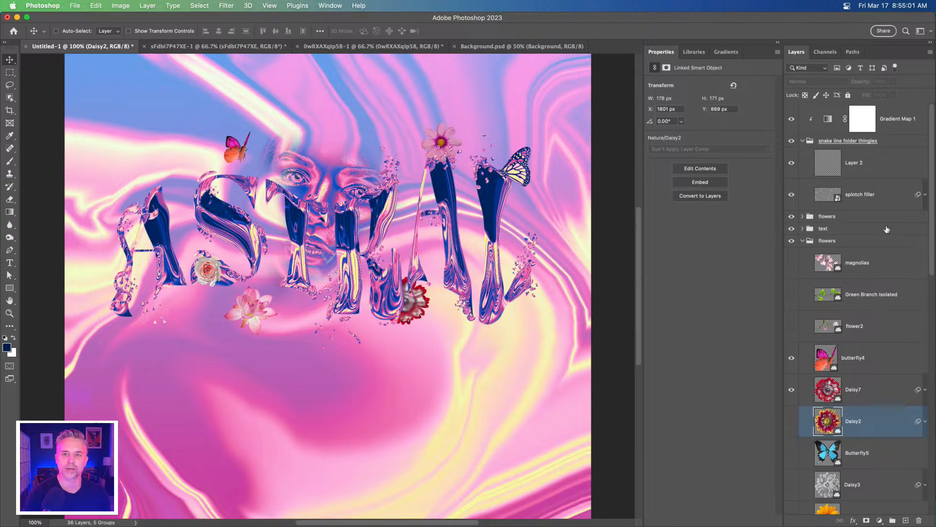
left_click(803, 241)
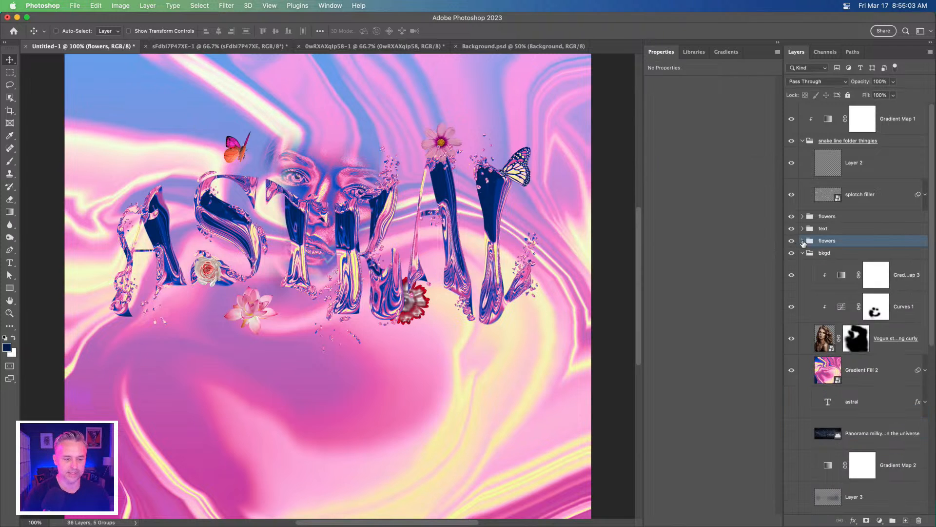
left_click(825, 342)
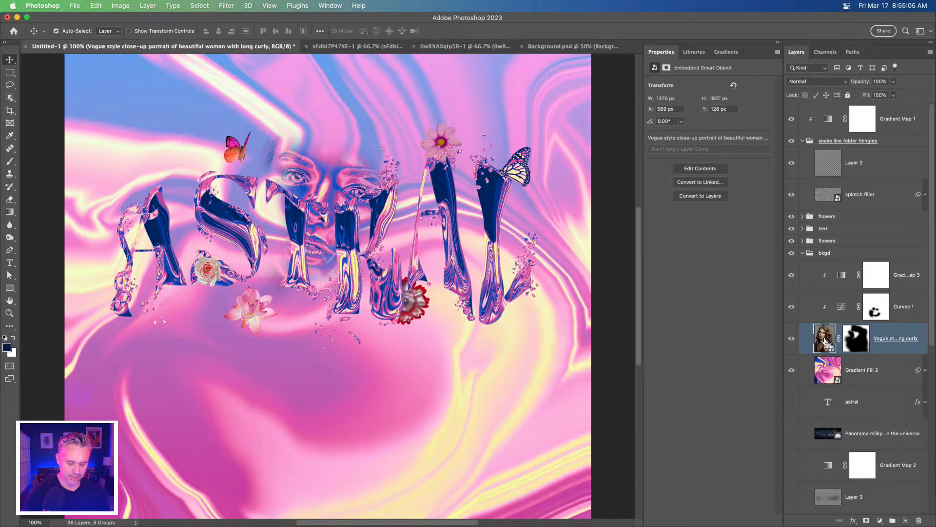
key("super+t")
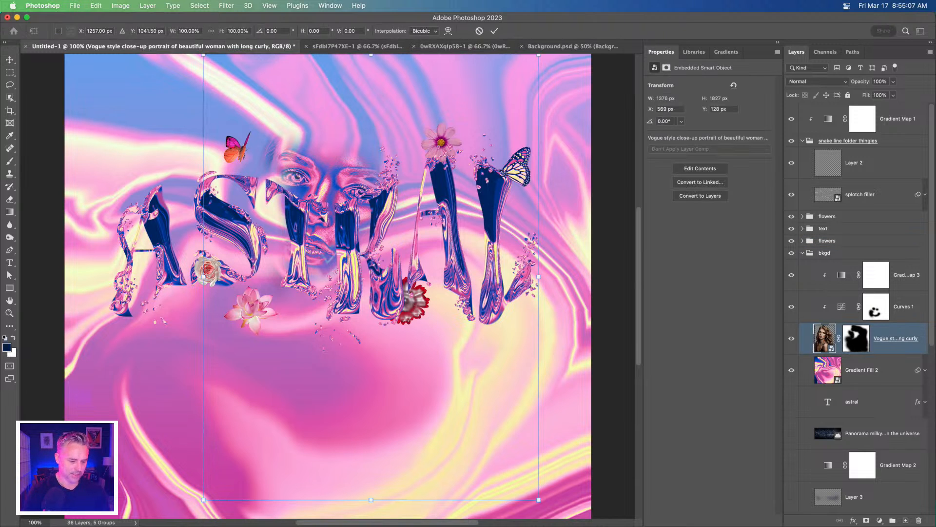
key("super+minus")
key("super+minus")
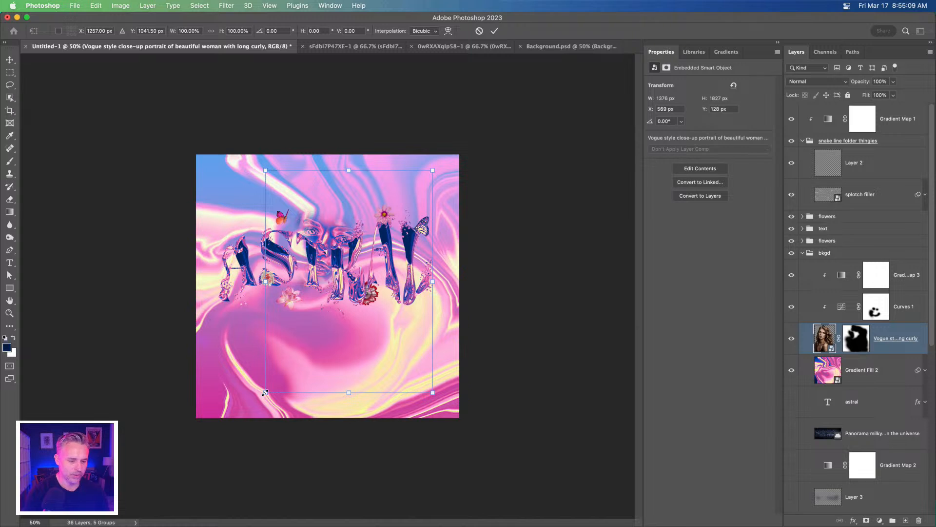
left_click_drag(265, 392, 147, 512)
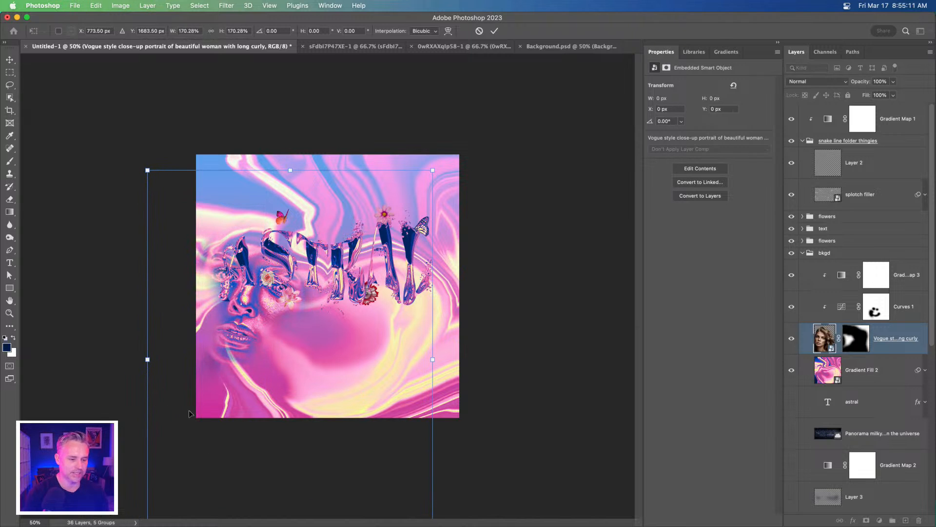
left_click_drag(189, 410, 270, 342)
key("Return")
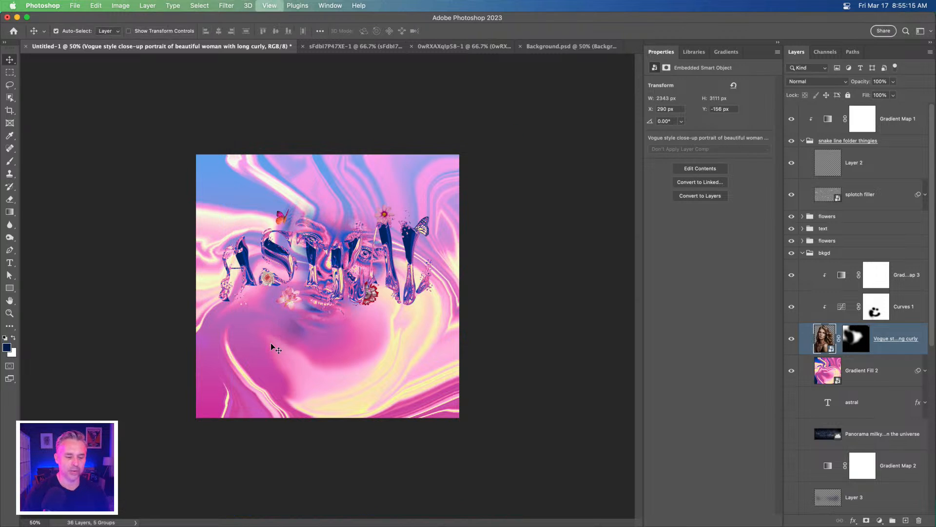
Convert the portrait with its Curves 1 and Gradient Map 3 layers into one smart object
key("super+1")
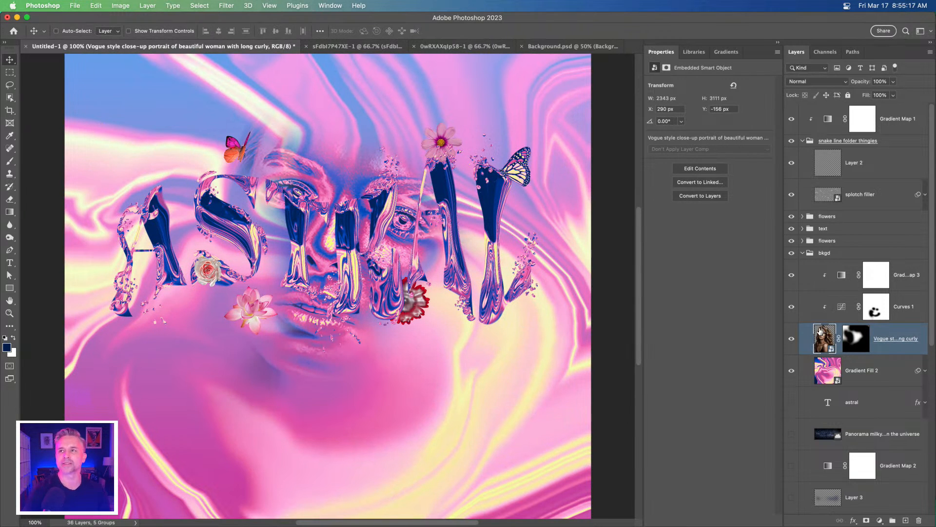
left_click(898, 279, "shift")
key("super+shift+o")
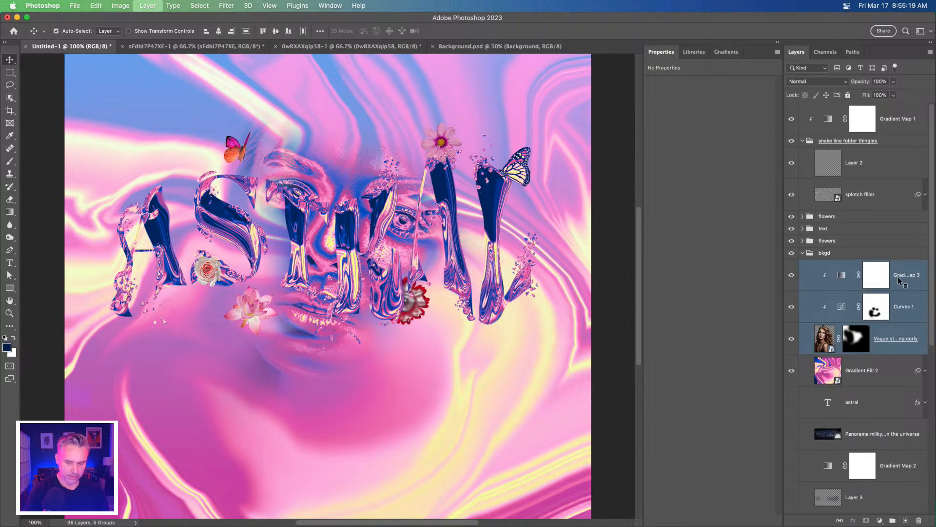
Apply Liquify to the face smart object, smearing the chin, cheek and both brows outward into long curves with a 400 px warp brush
left_click(200, 5)
mouse_move(231, 7)
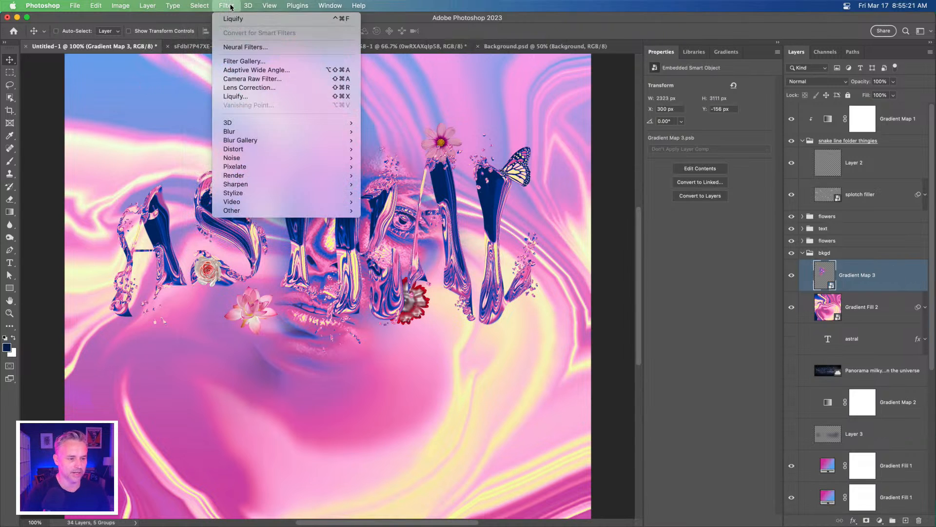
left_click(241, 98)
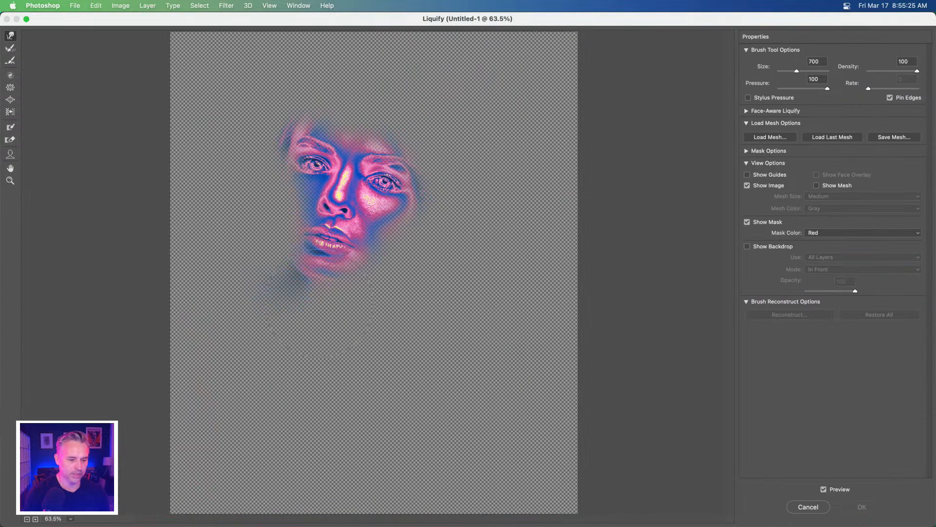
left_click_drag(322, 251, 409, 366)
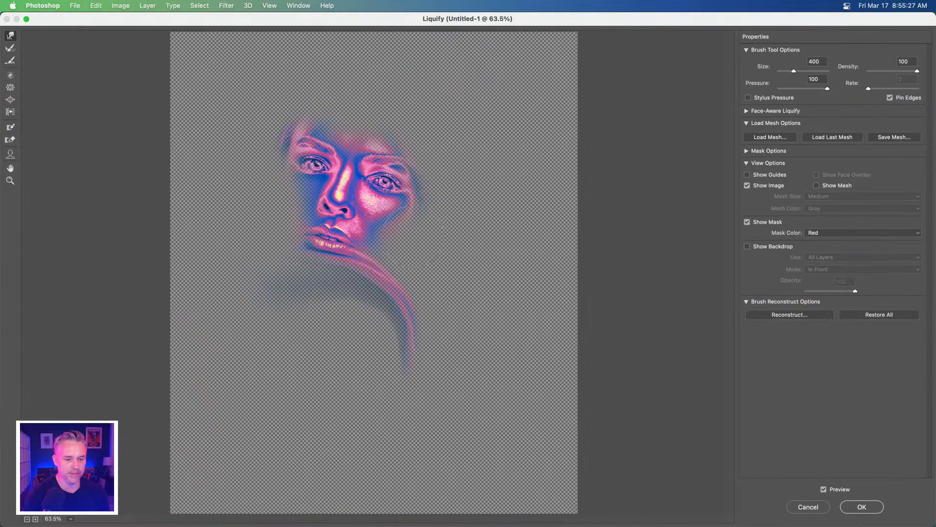
left_click_drag(412, 237, 456, 261)
left_click_drag(340, 150, 136, 146)
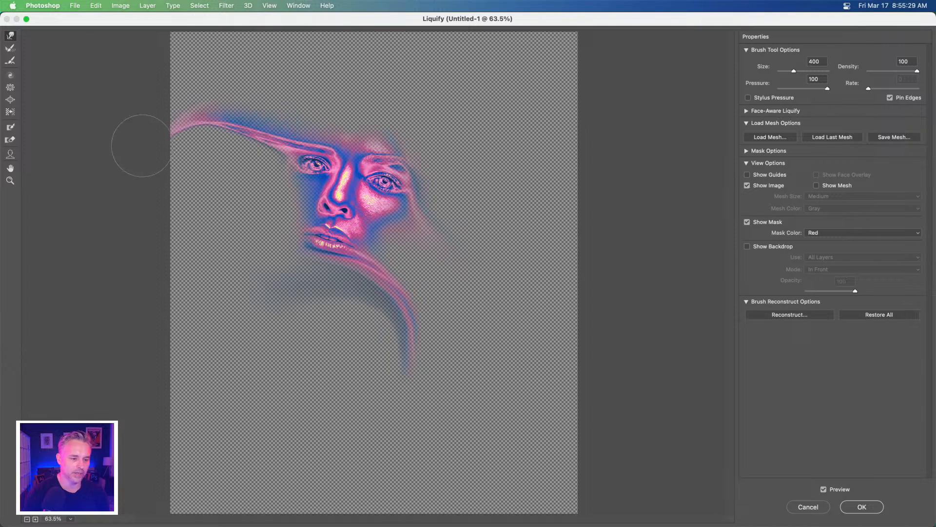
mouse_move(373, 149)
left_mouse_down()
mouse_move(439, 183)
mouse_move(451, 214)
left_mouse_up()
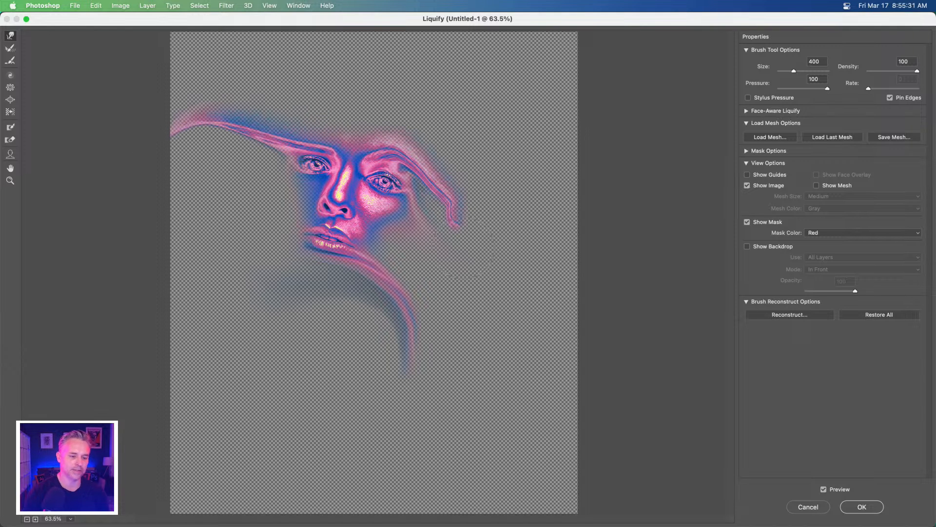
key("Return")
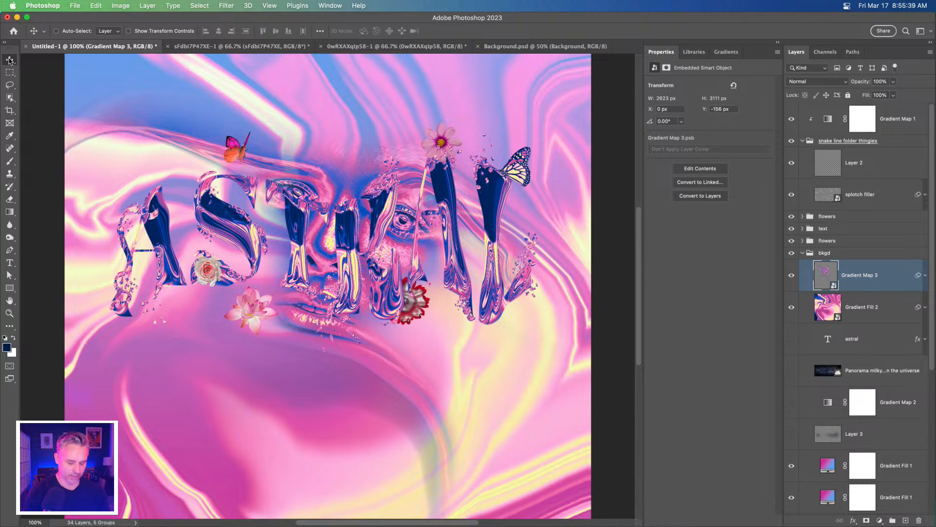
Move the liquified face down and towards the end of the lettering, to about X 83 px, Y -115 px
key("super+plus")
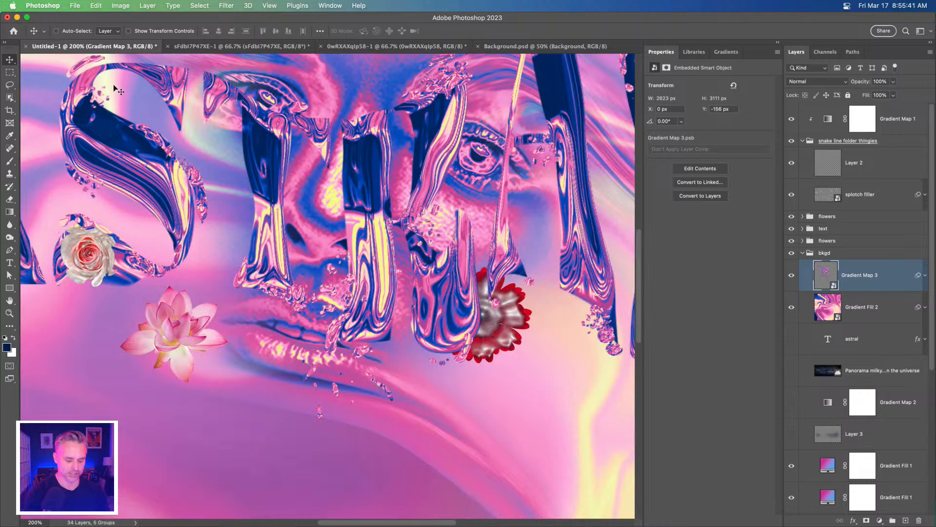
key("super+minus")
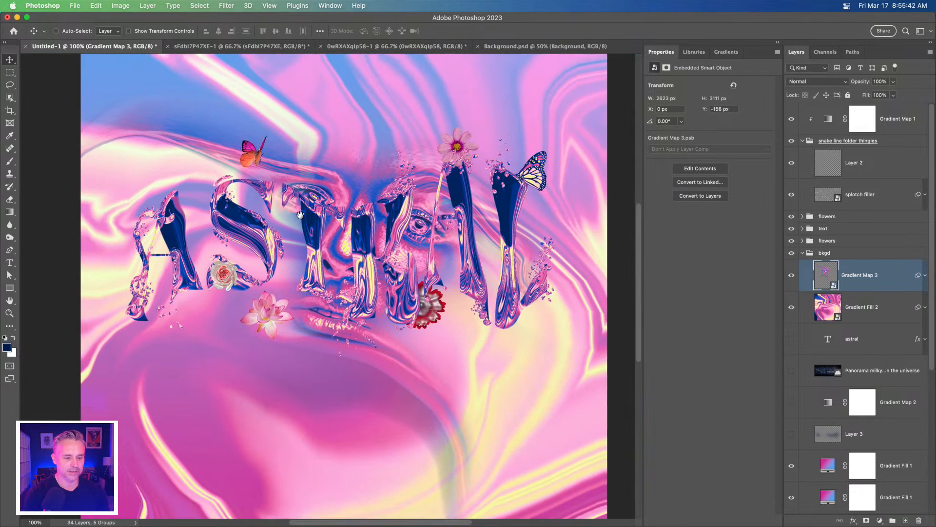
left_click_drag(284, 211, 300, 215)
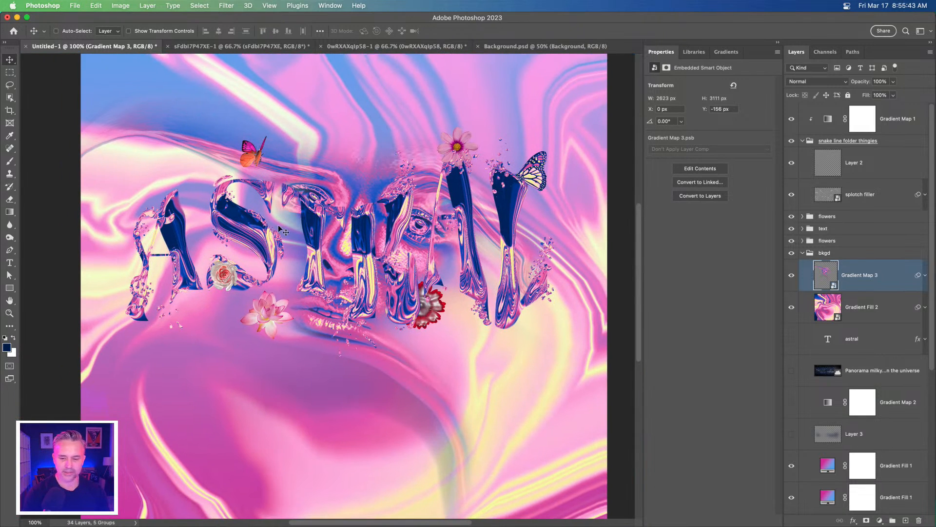
left_click_drag(219, 270, 259, 290)
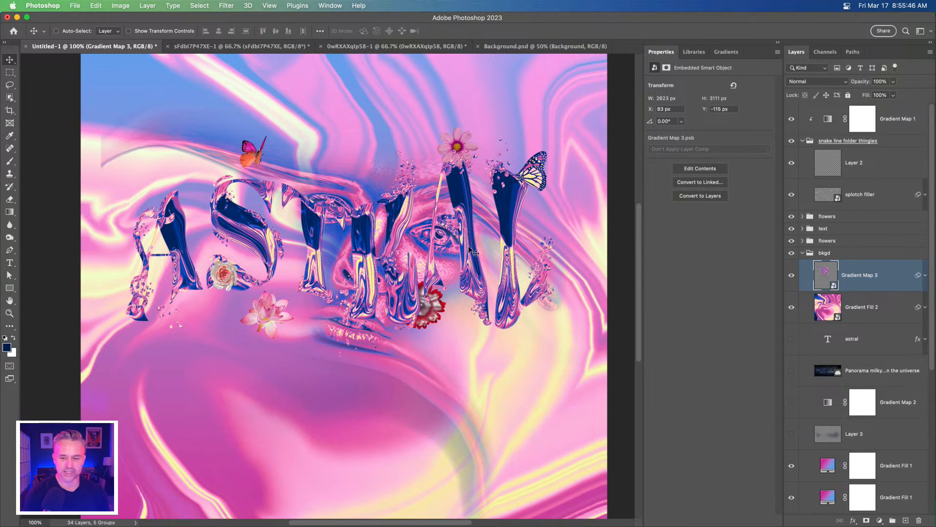
Set the liquified face layer's blend mode to Screen and move it up to about X 46 px, Y -220 px
left_click(819, 83)
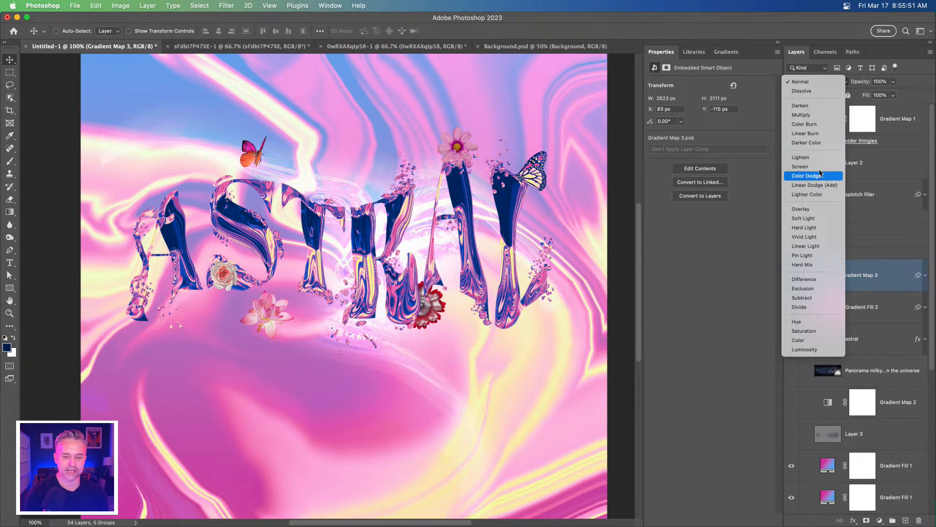
left_click(820, 167)
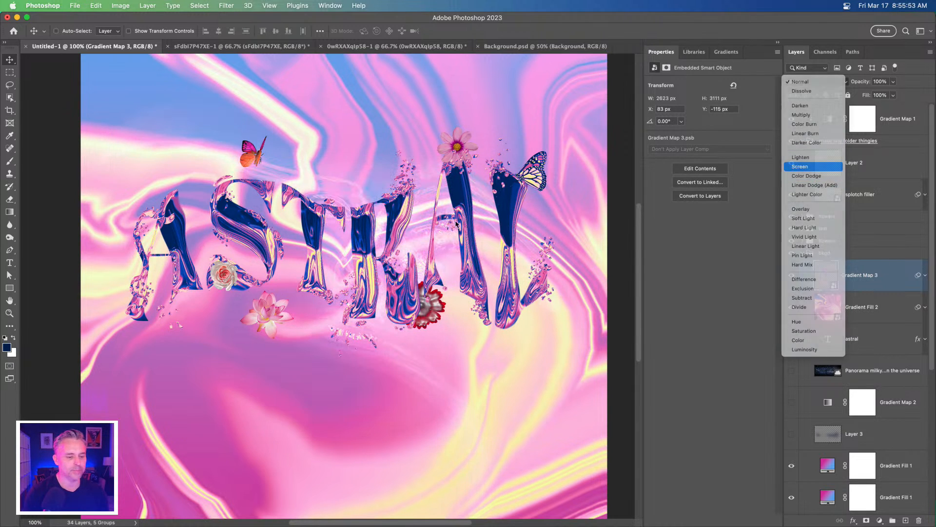
left_click_drag(295, 220, 285, 191)
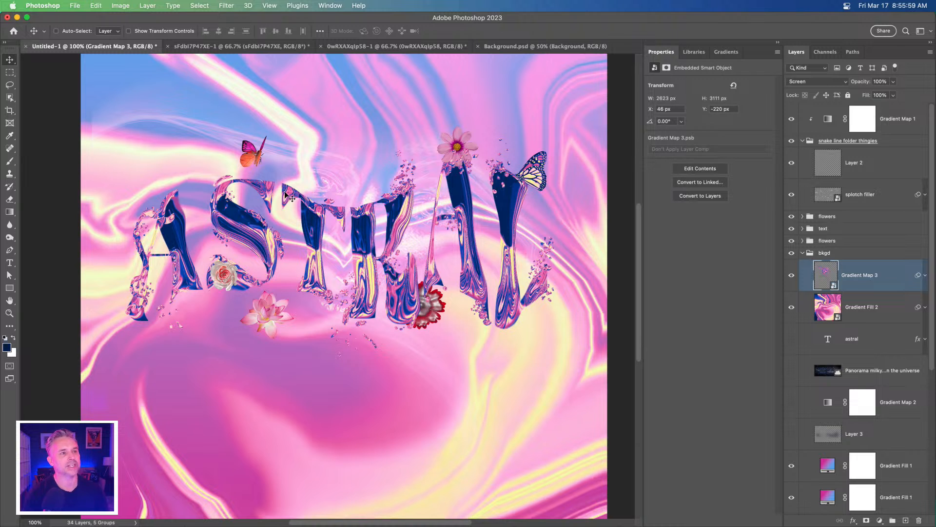
View the composition full screen and examine how the face blends into the background behind the lettering
key("f")
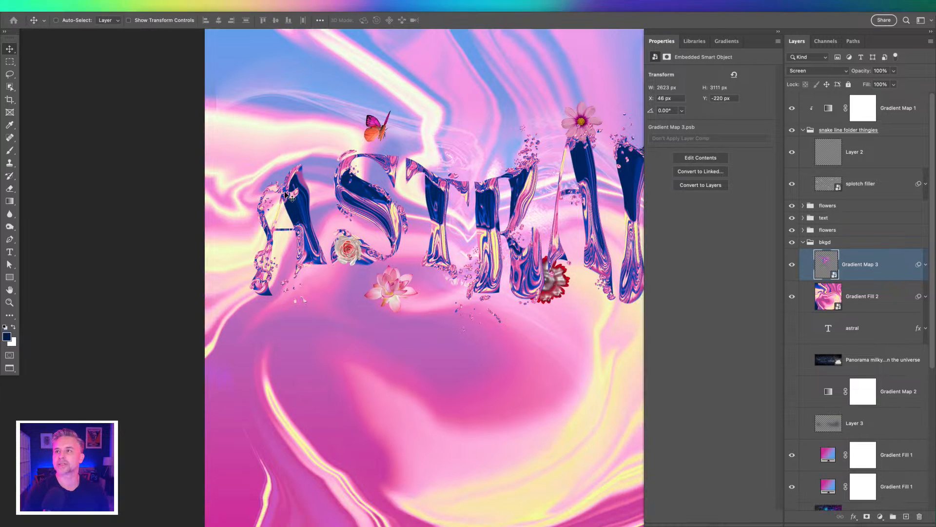
key("f")
key("ctrl+plus")
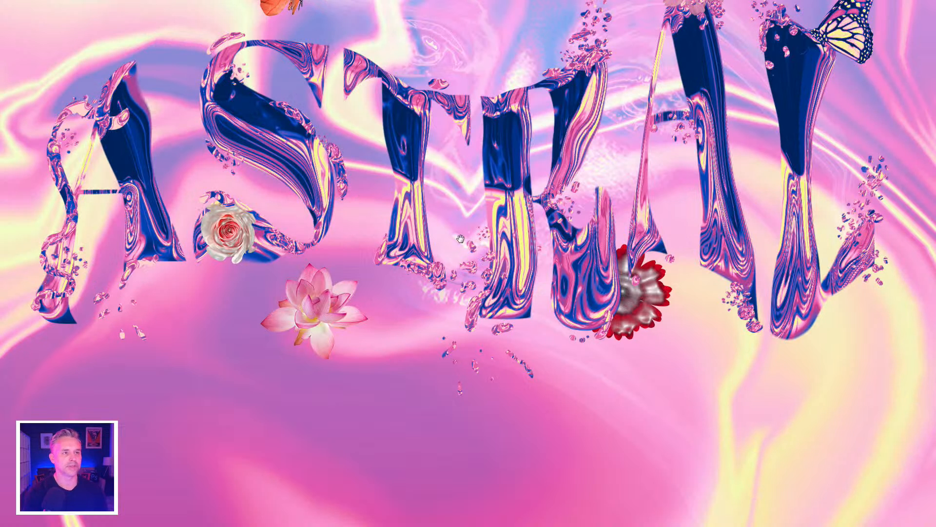
left_click_drag(341, 238, 336, 324)
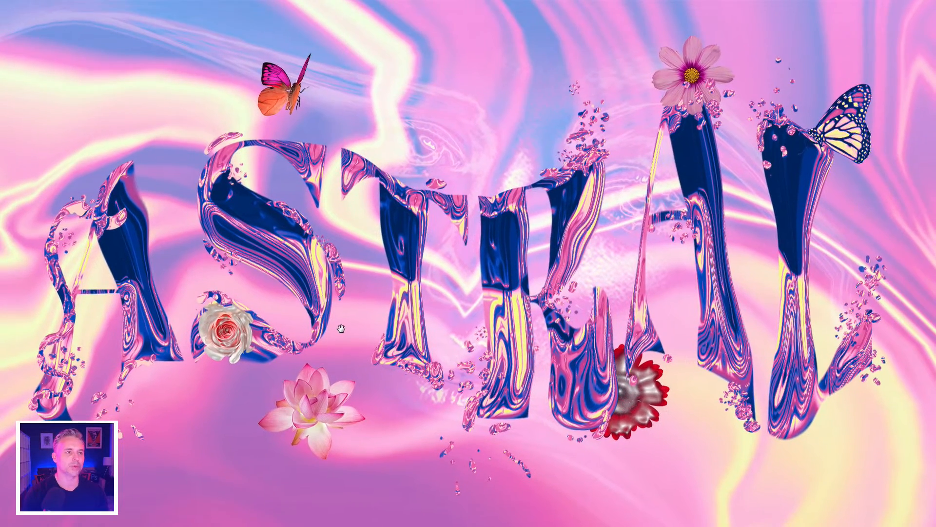